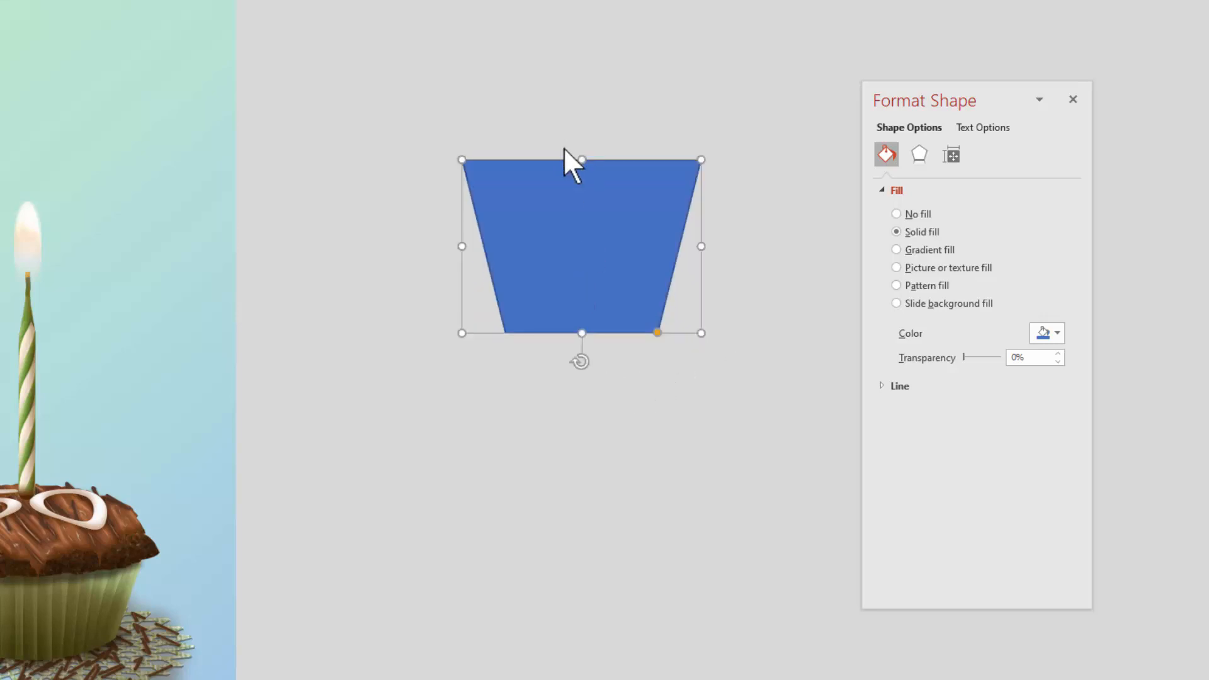
- Shorten the trapezoid from its upper edge, shift it slightly left, and give it a linear gradient fill with only two stops
drag(583, 166, 581, 192)
drag(617, 286, 604, 284)
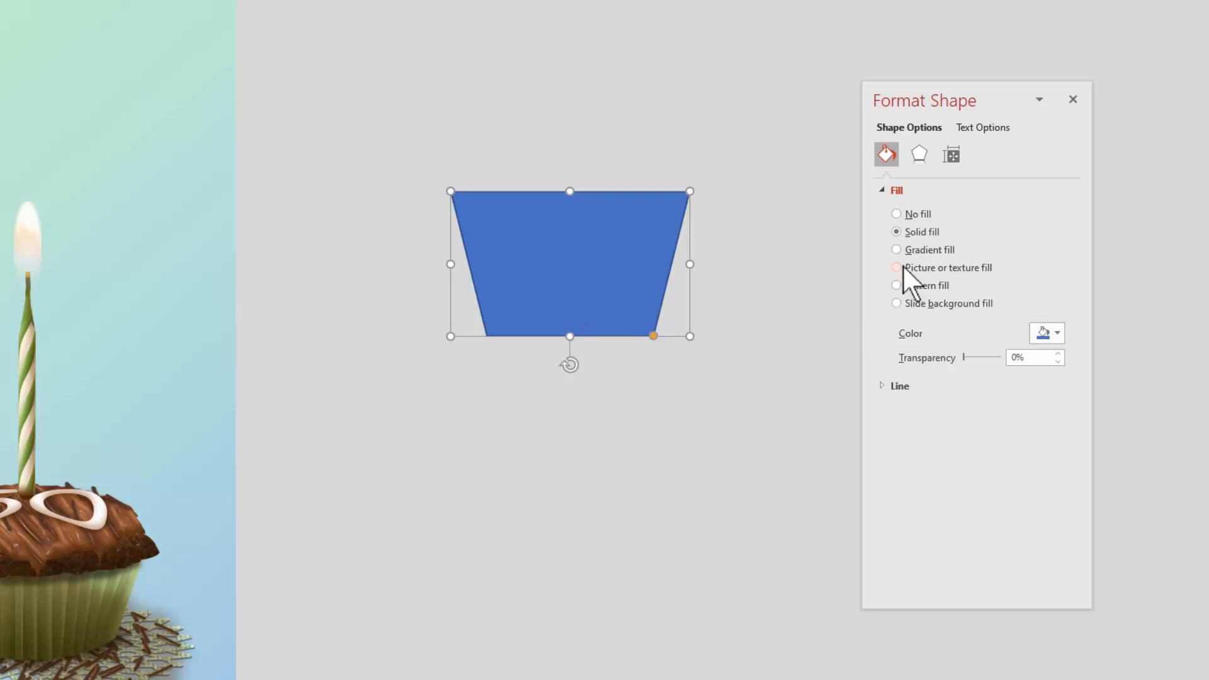
click(914, 248)
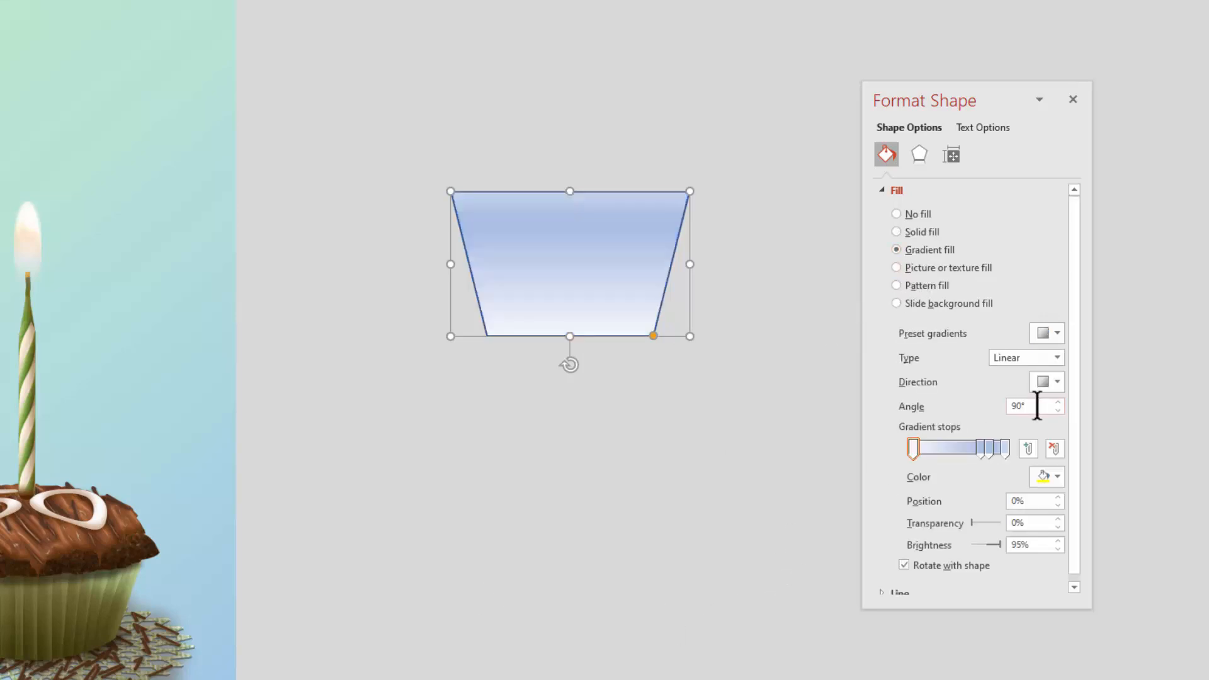
drag(980, 451, 966, 576)
- Colour the first gradient stop dark green (-50% brightness) at position 4% and the last stop light green (60% brightness)
click(913, 448)
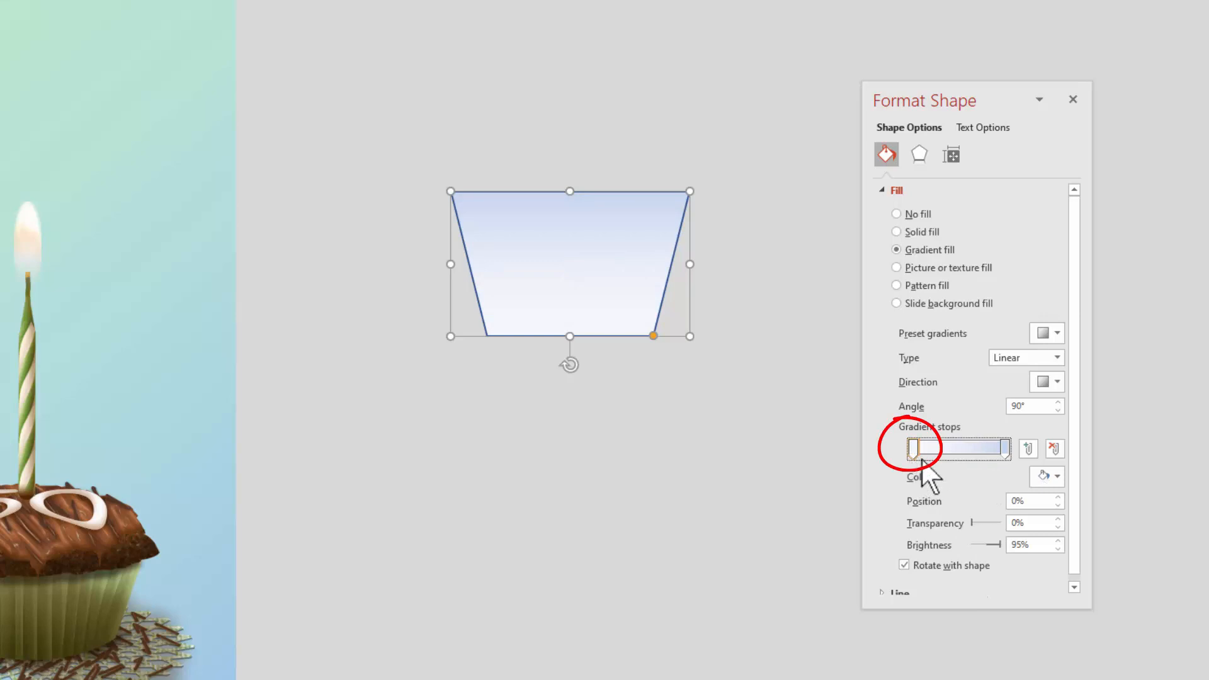
click(1045, 475)
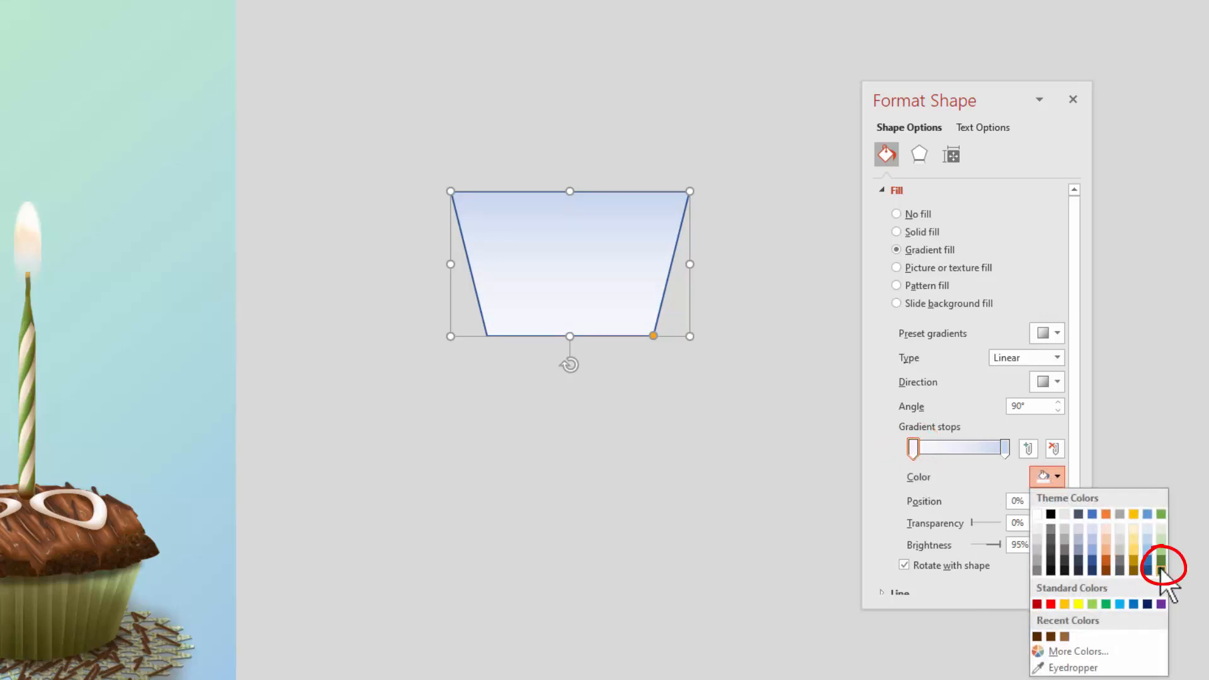
click(1161, 570)
click(1005, 448)
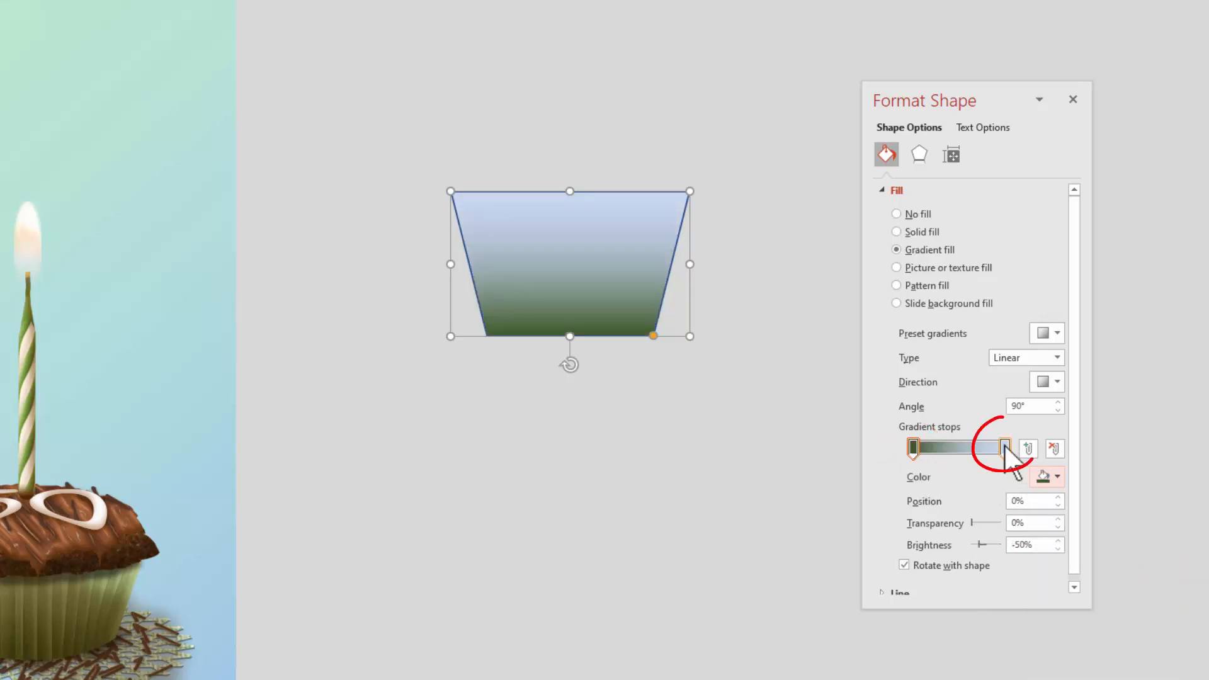
click(1054, 477)
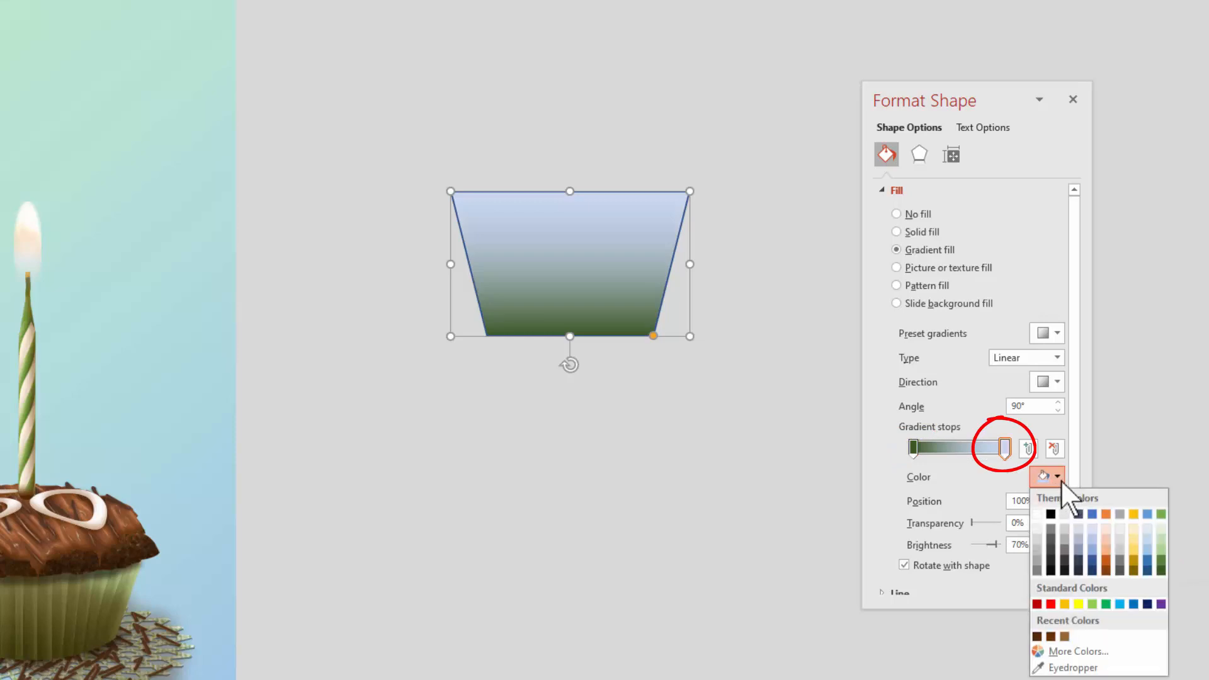
click(1155, 540)
click(913, 449)
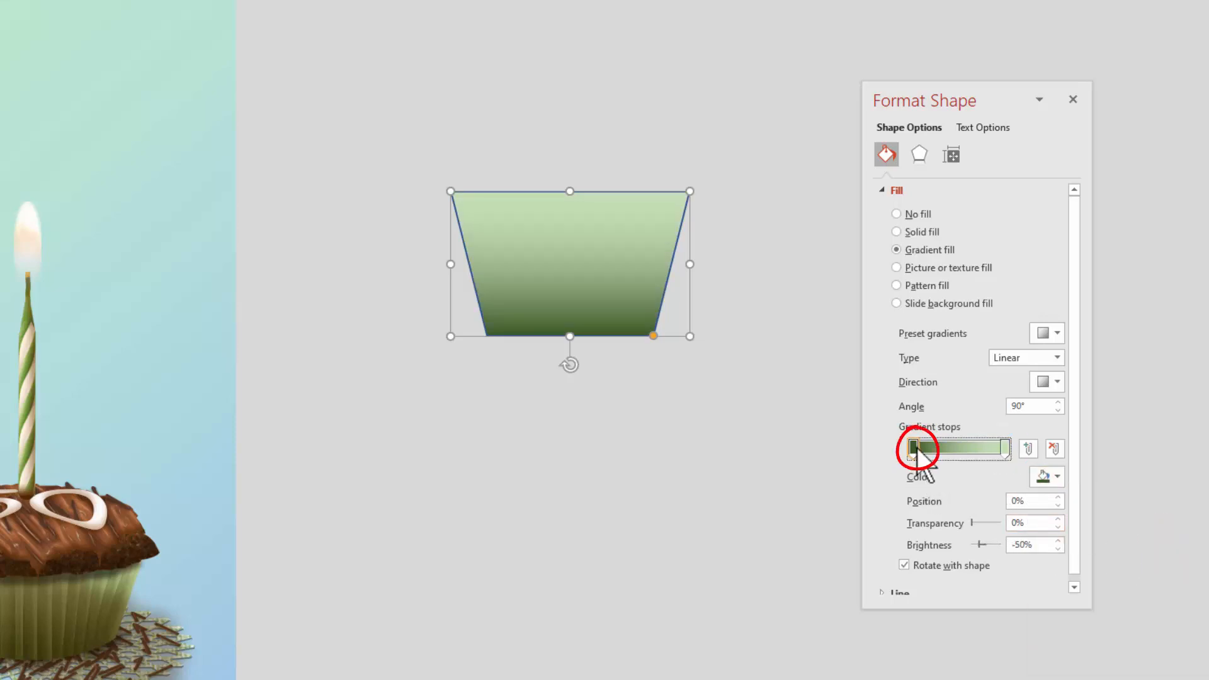
drag(919, 447, 919, 448)
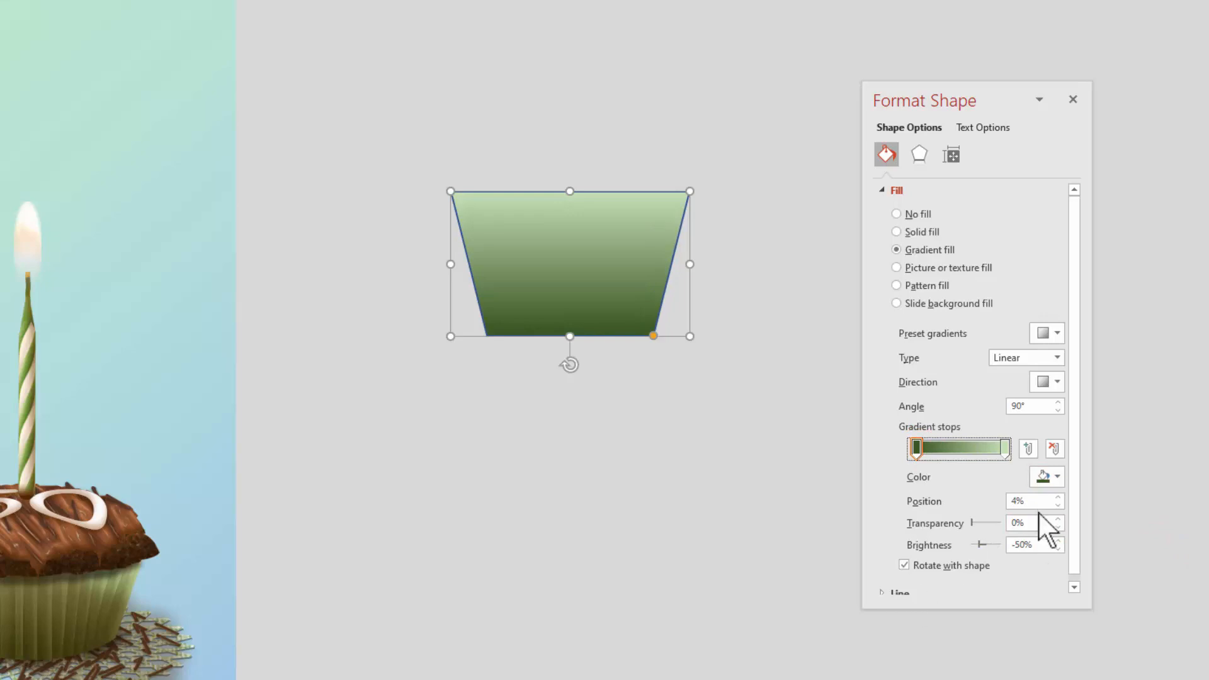
- Remove the trapezoid's outline by setting it to No line
drag(1042, 609, 1039, 655)
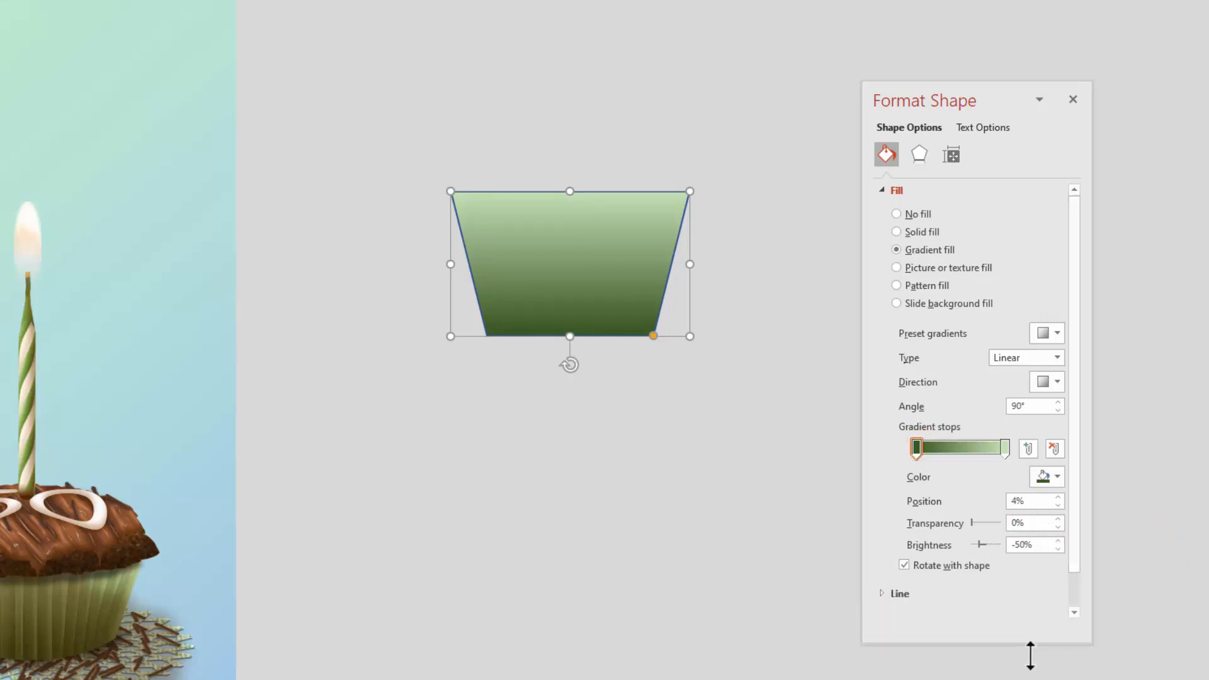
click(885, 595)
click(892, 618)
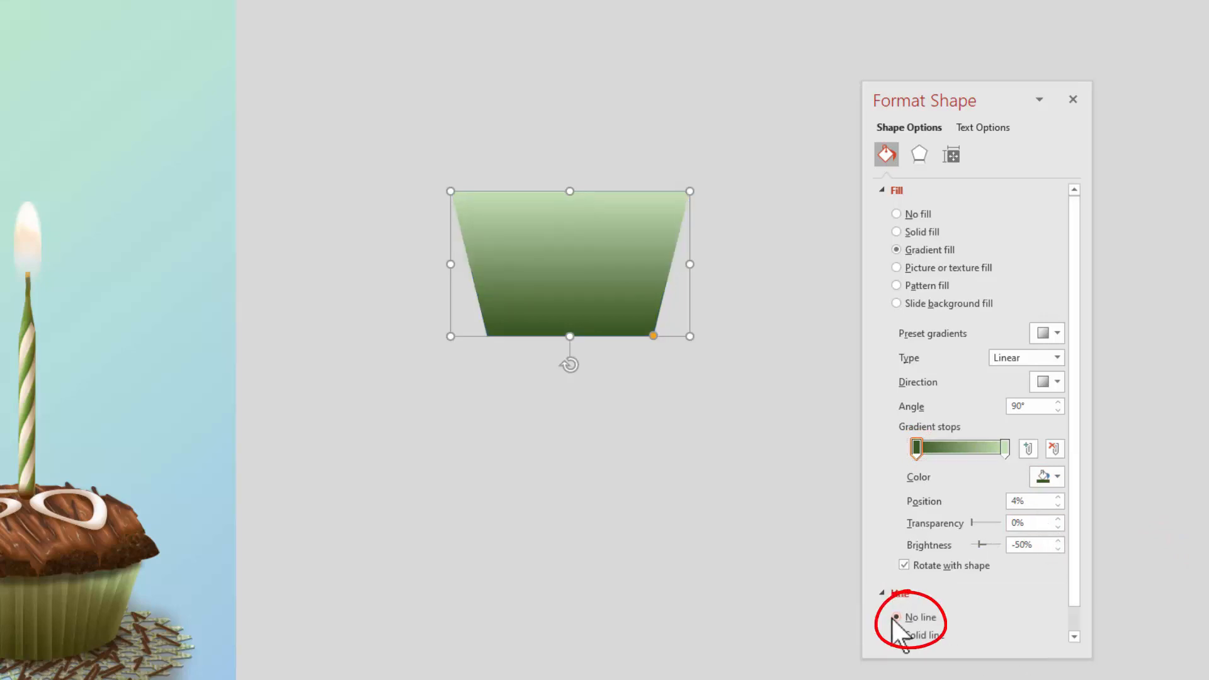
- Insert a thin flowchart Delay shape, rotate it upright with its rounded end up, and place it narrowed over the trapezoid's centre
click(584, 425)
click(648, 2)
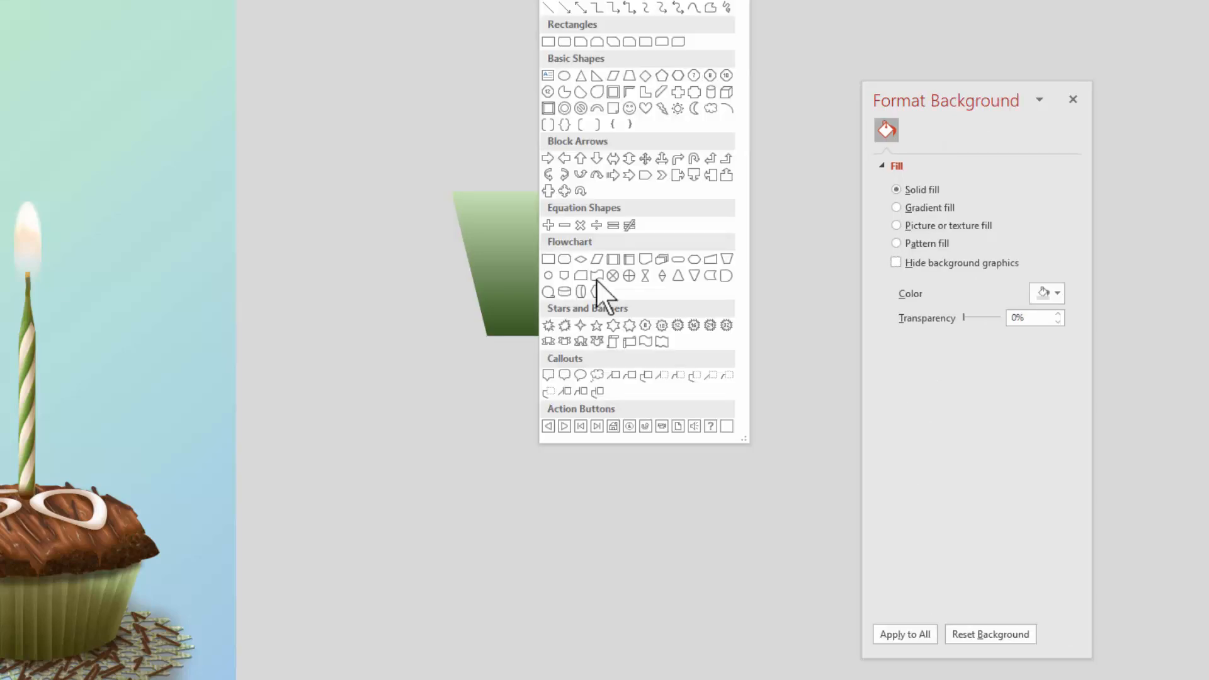
click(726, 276)
drag(497, 138, 660, 149)
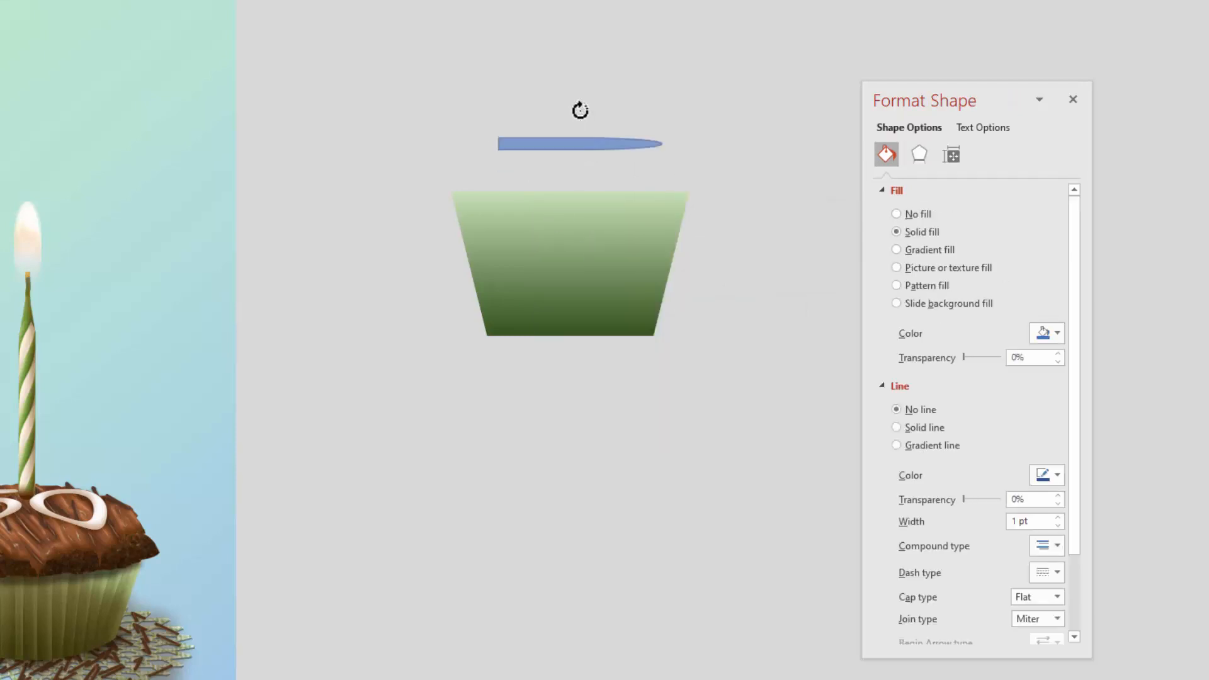
drag(579, 110, 575, 228)
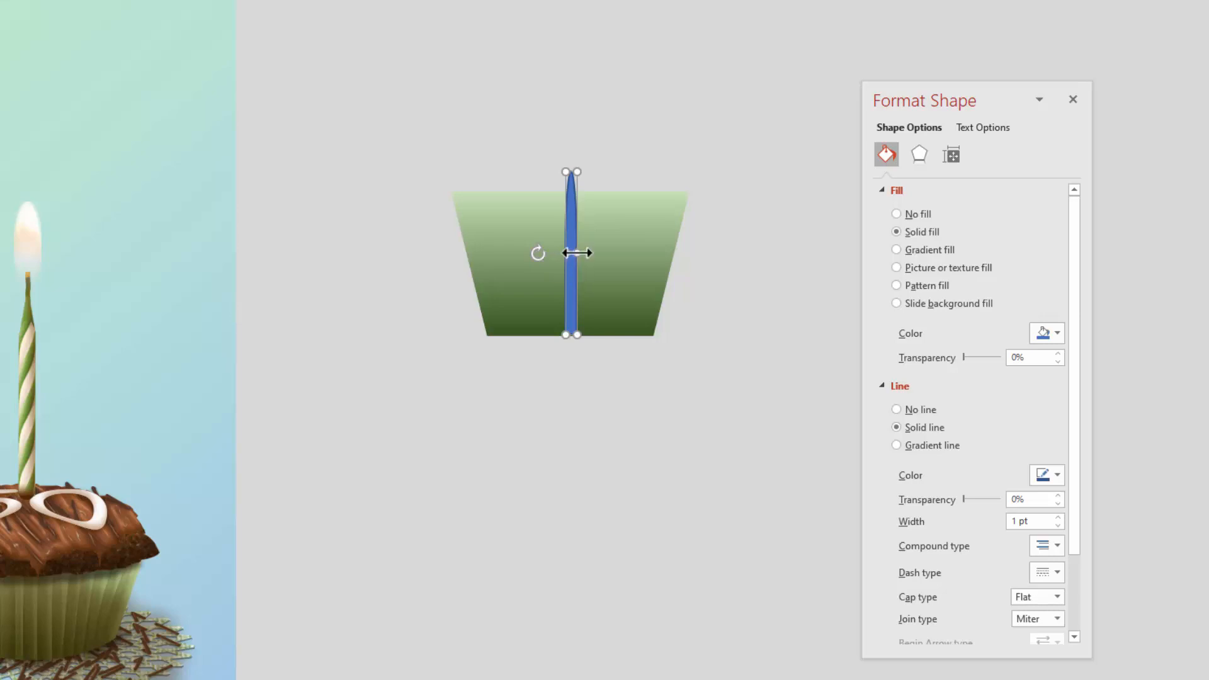
drag(573, 254, 569, 225)
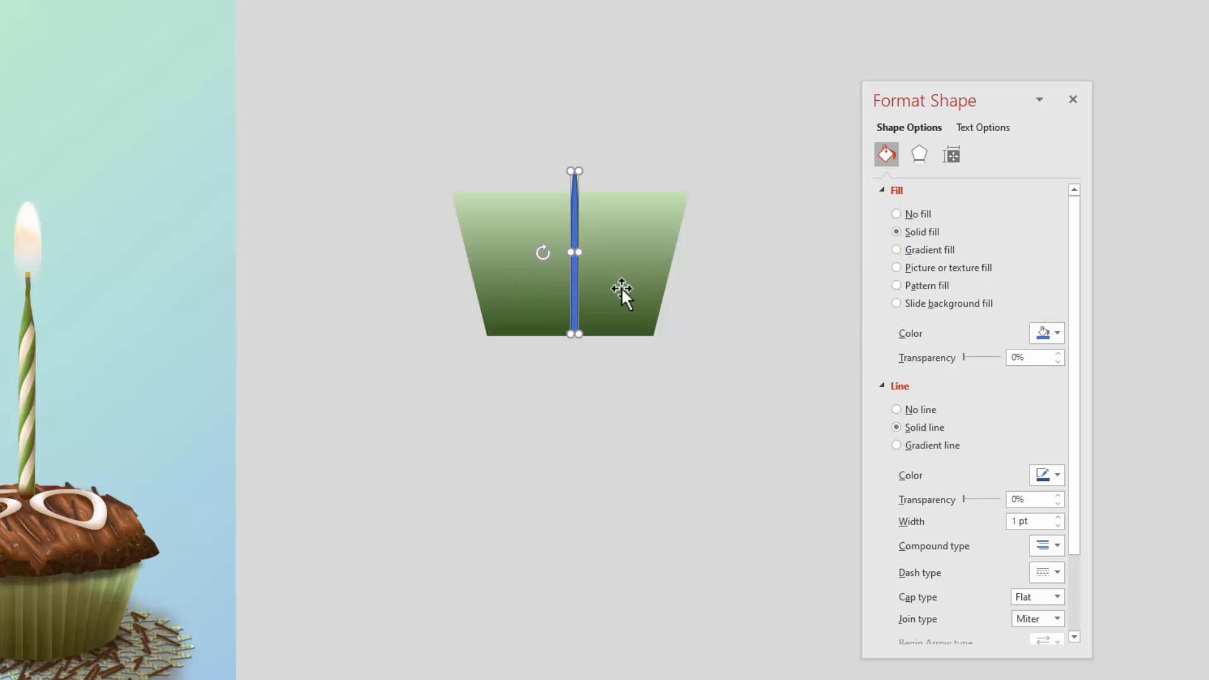
- Give the upright strip the green gradient fill with no outline, and widen it slightly
click(916, 252)
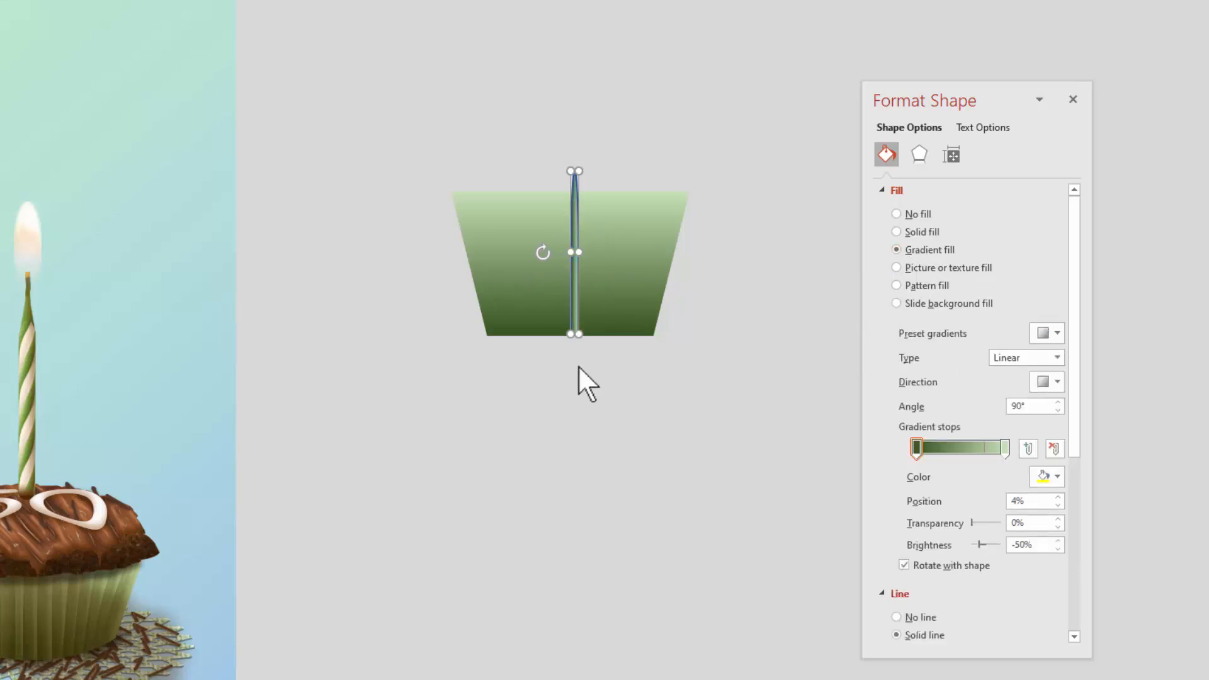
click(895, 617)
click(734, 584)
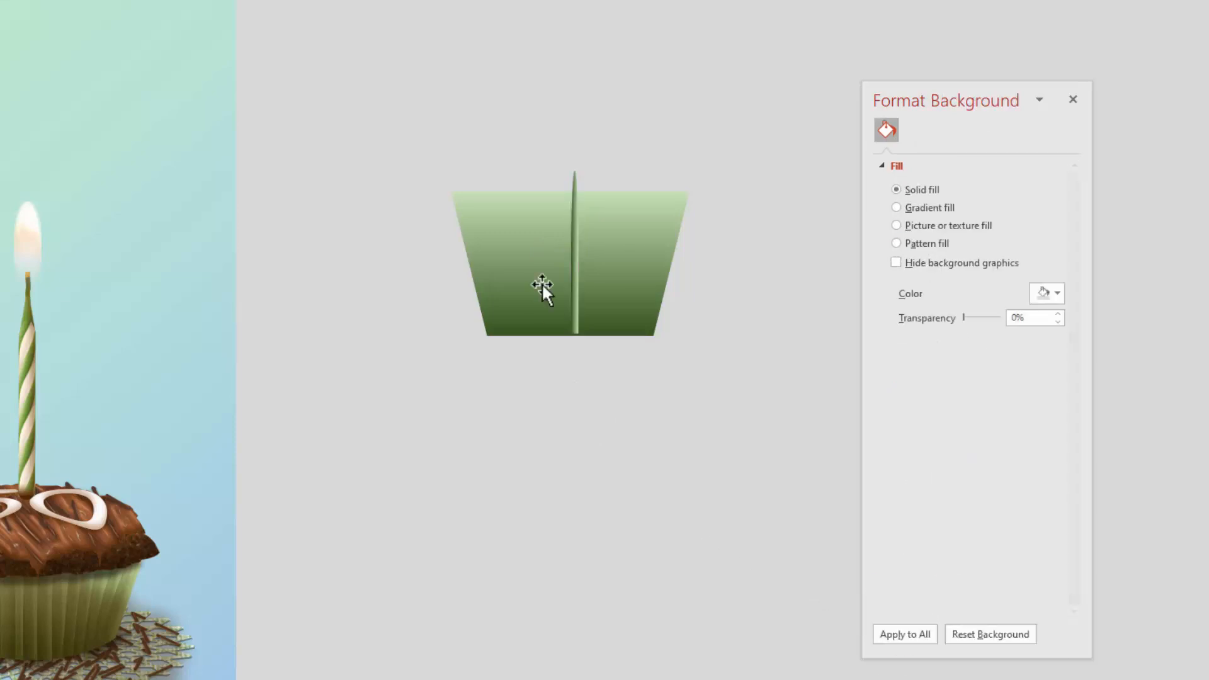
click(573, 266)
drag(580, 252, 587, 252)
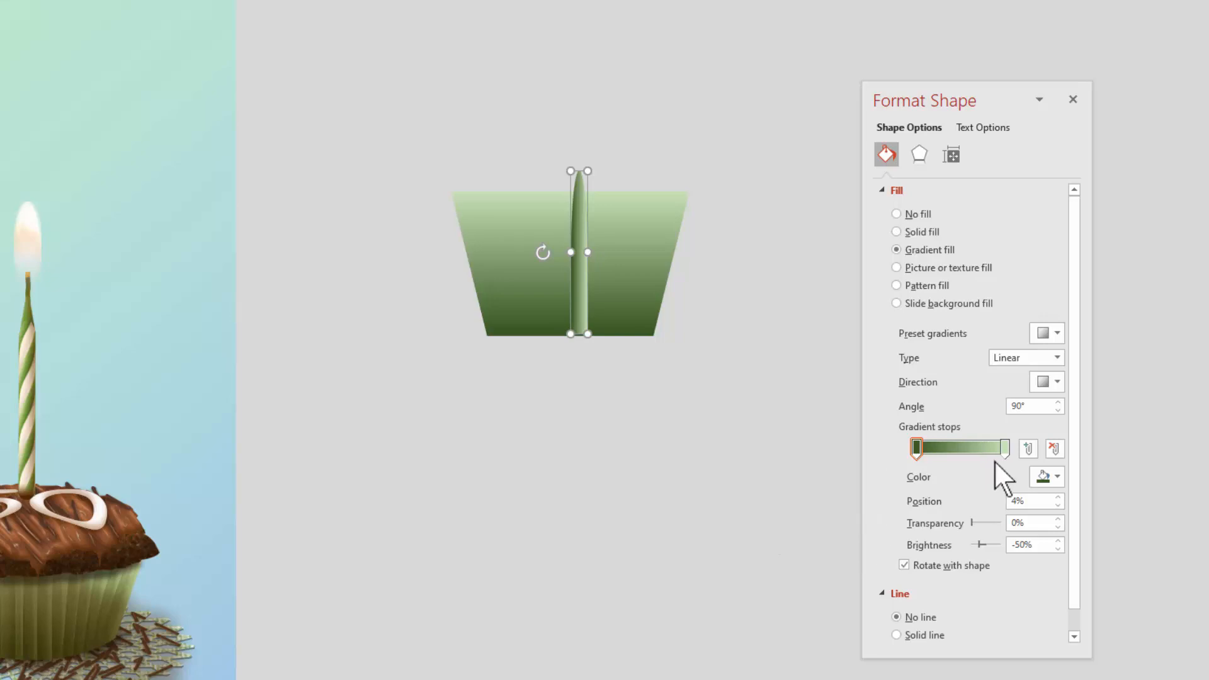
- Adjust the strip's gradient with a 100% transparent light stop, a 70° angle, and the dark stop at position 22%
click(1004, 445)
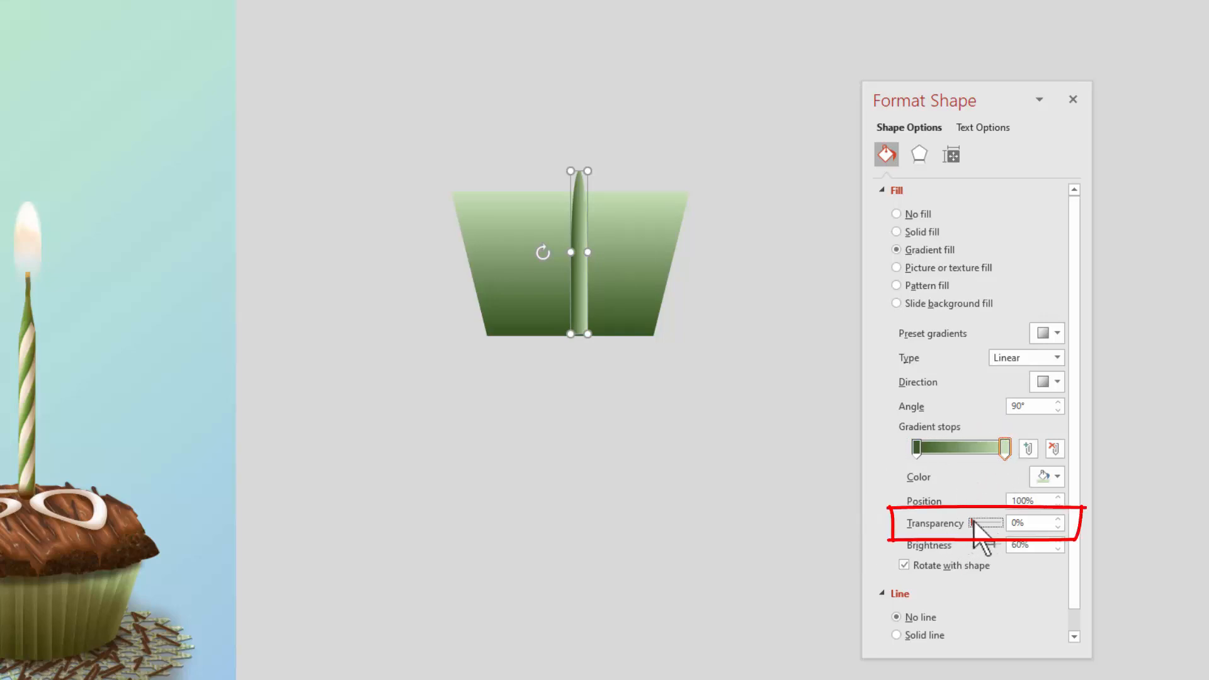
drag(974, 524, 1079, 537)
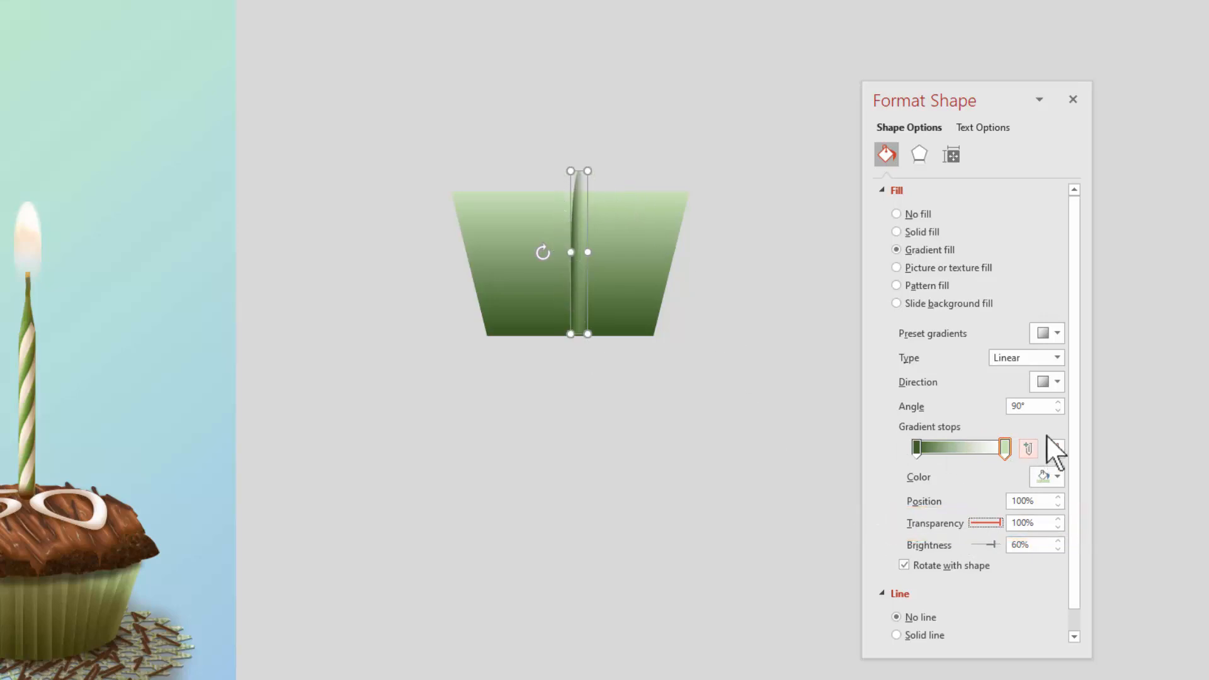
click(1058, 410)
click(1058, 410)
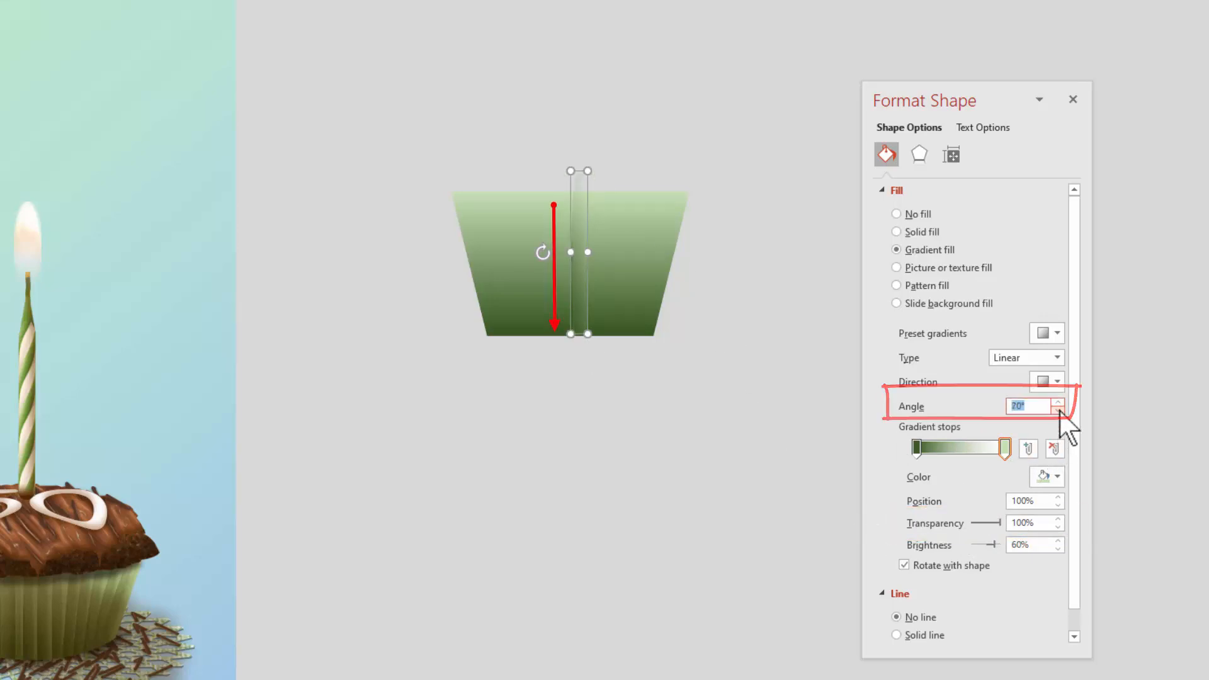
click(927, 448)
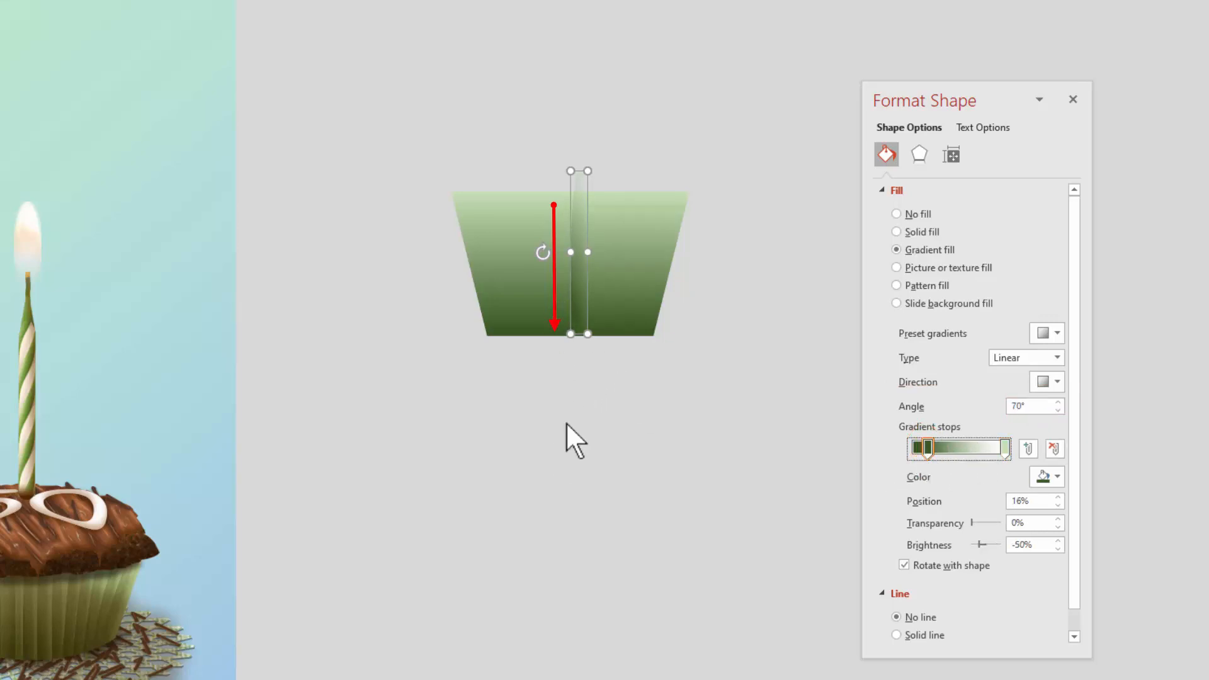
drag(927, 447, 931, 447)
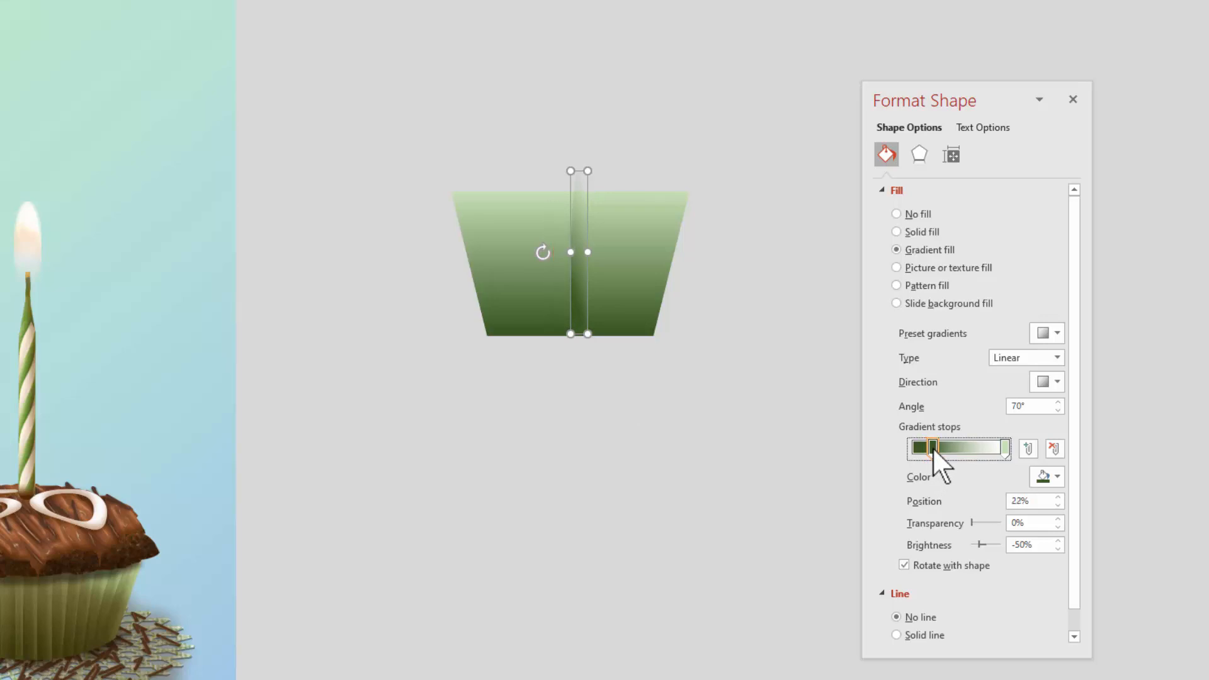
- Narrow the central strip and place a copy tilted along the trapezoid's right slanted edge
drag(586, 252, 673, 240)
click(587, 413)
click(572, 286)
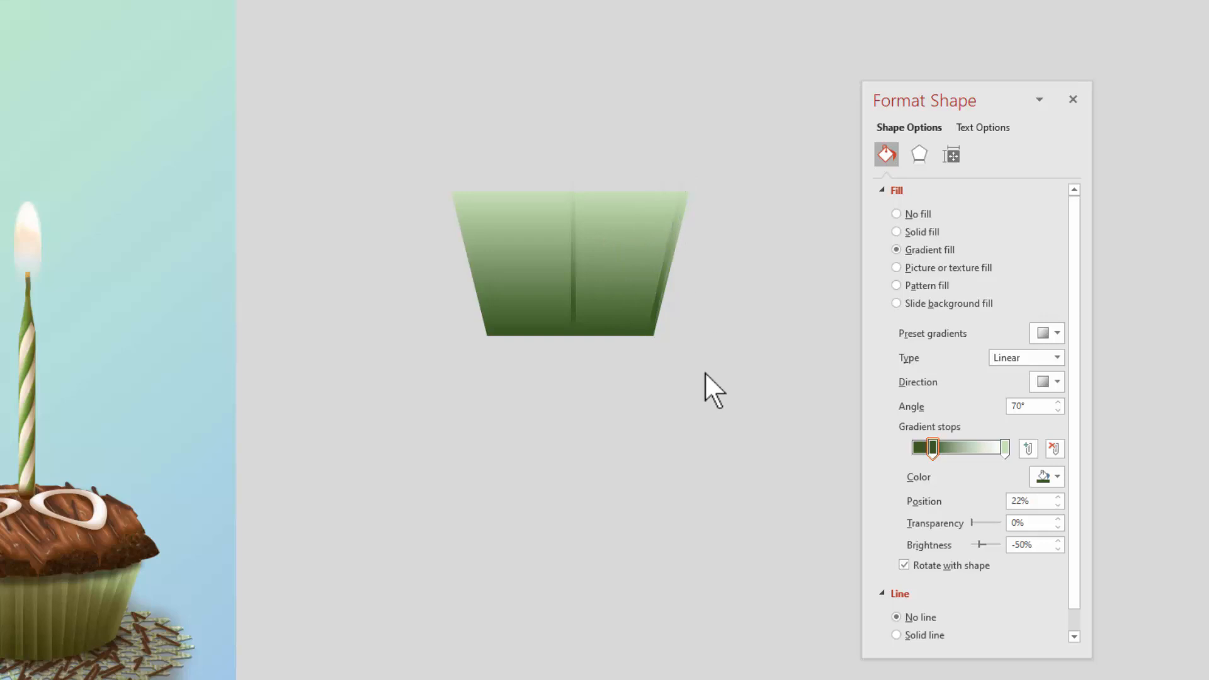
click(705, 372)
- Duplicate the tilted strip across the trapezoid's right half, making the copies progressively more upright towards the centre
click(666, 251)
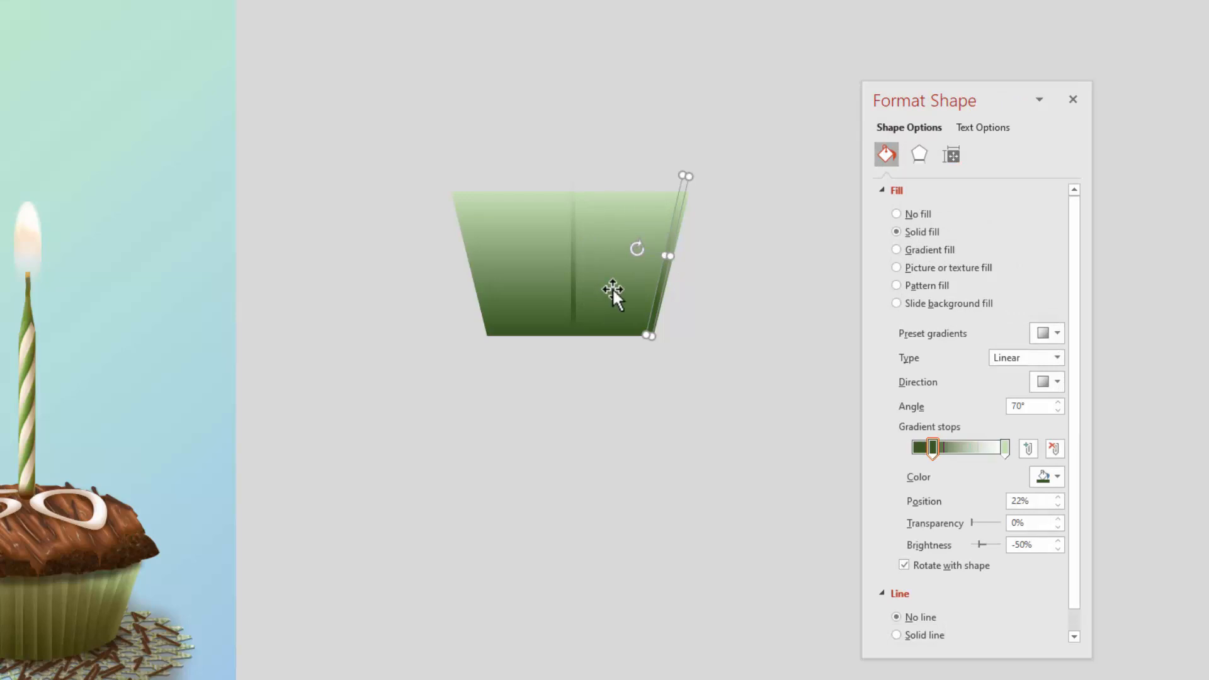
key(ctrl+shift+v)
drag(625, 249, 566, 250)
click(586, 465)
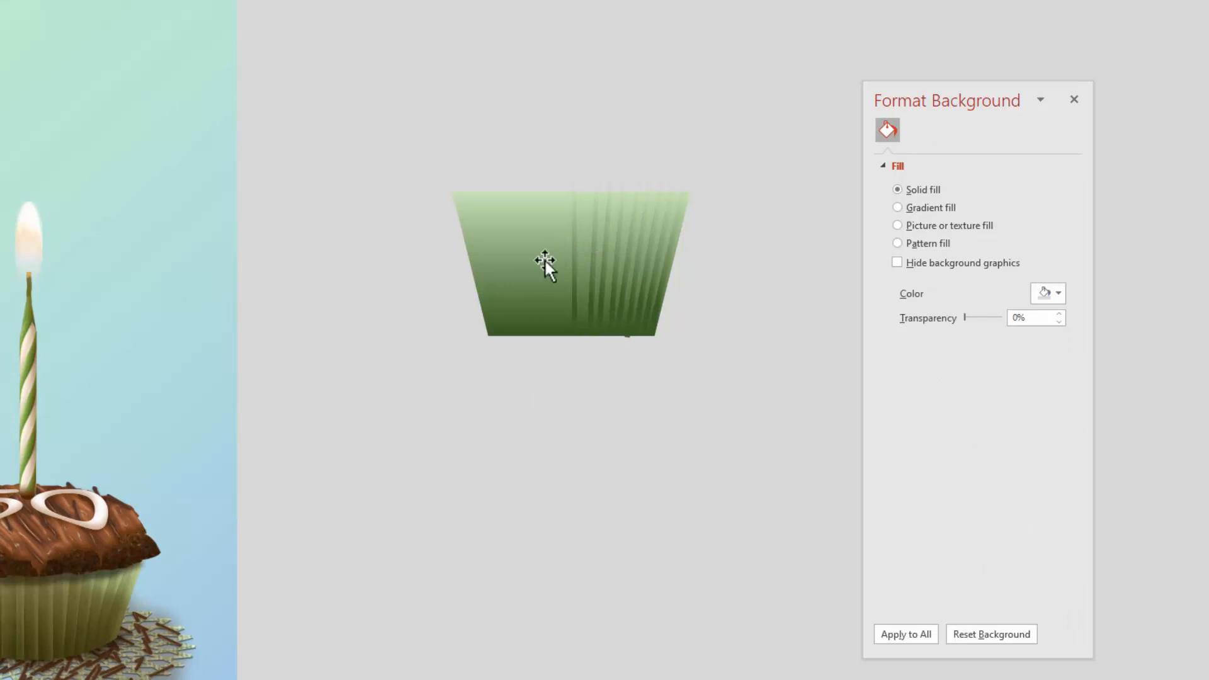
- Move the central strip aside to the right of the cup and group all the strips on the trapezoid's right half
click(571, 251)
drag(573, 250, 791, 228)
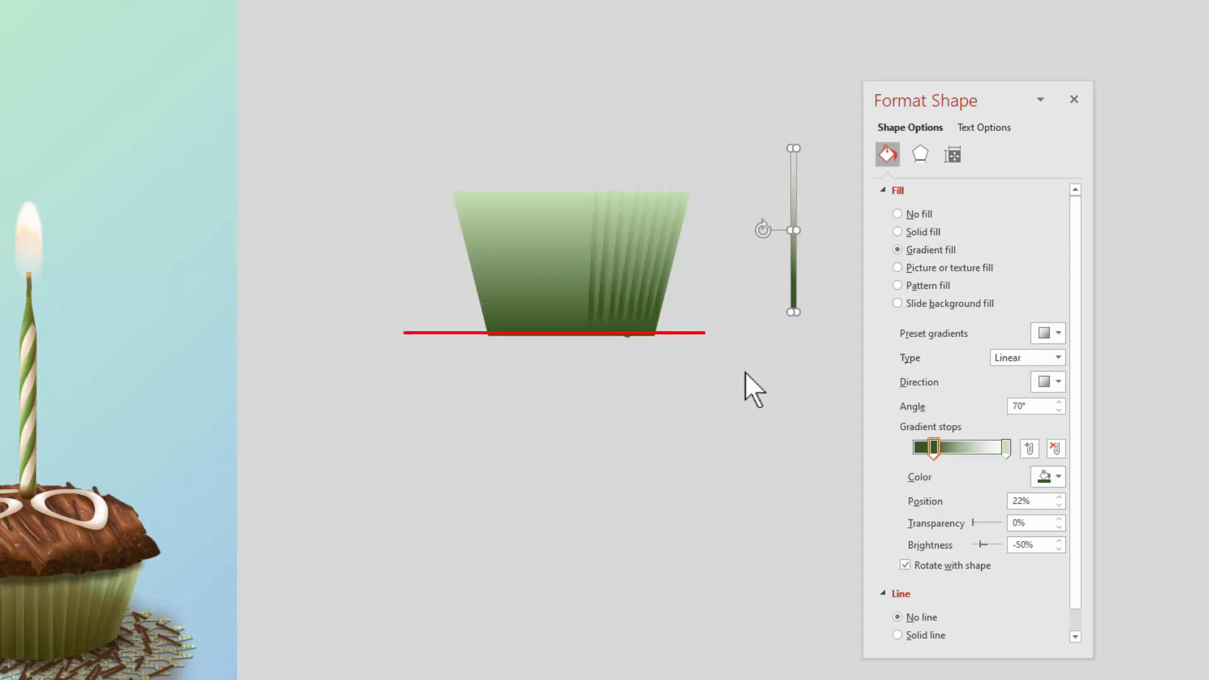
click(535, 112)
drag(542, 102, 738, 413)
key(ctrl+g)
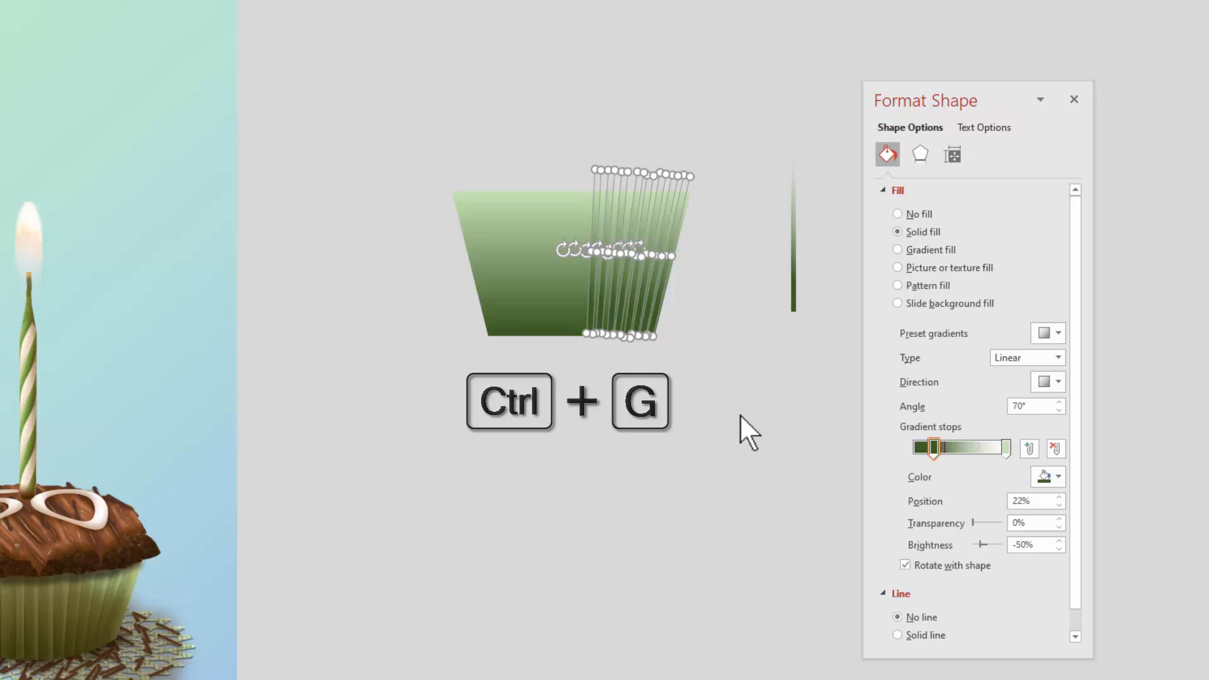
key(ctrl+g)
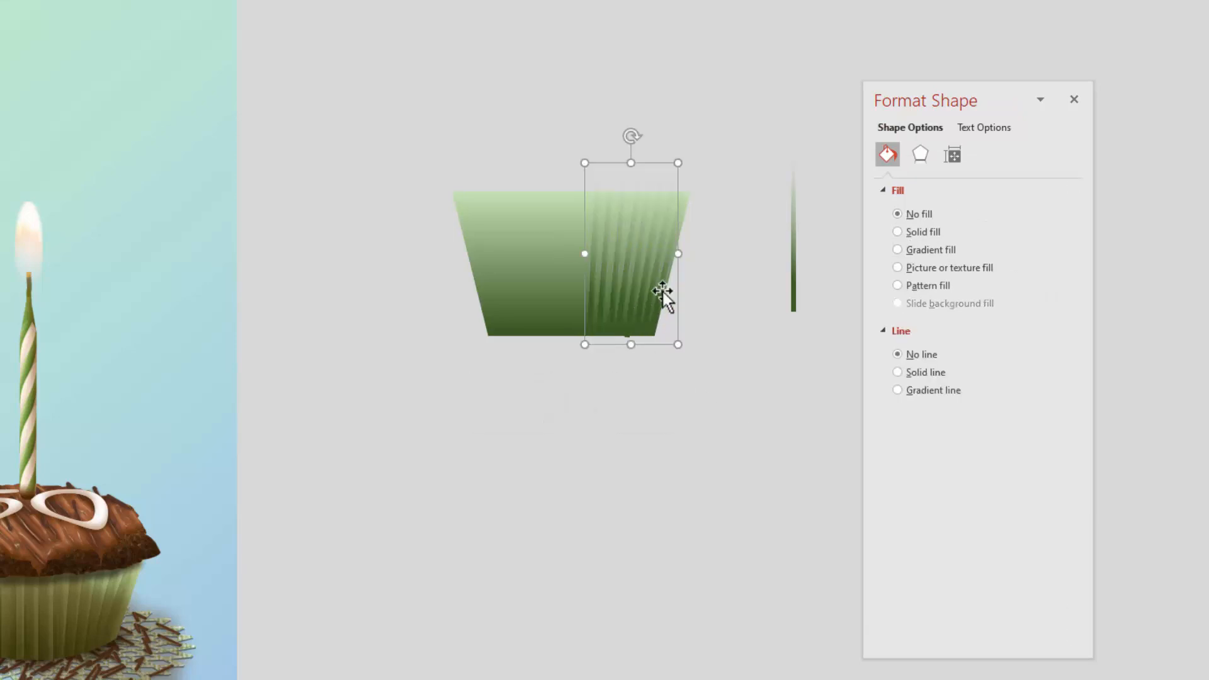
- Paste a copy of the strip group, flip it horizontally, and place it over the trapezoid's left half
key(ctrl+v)
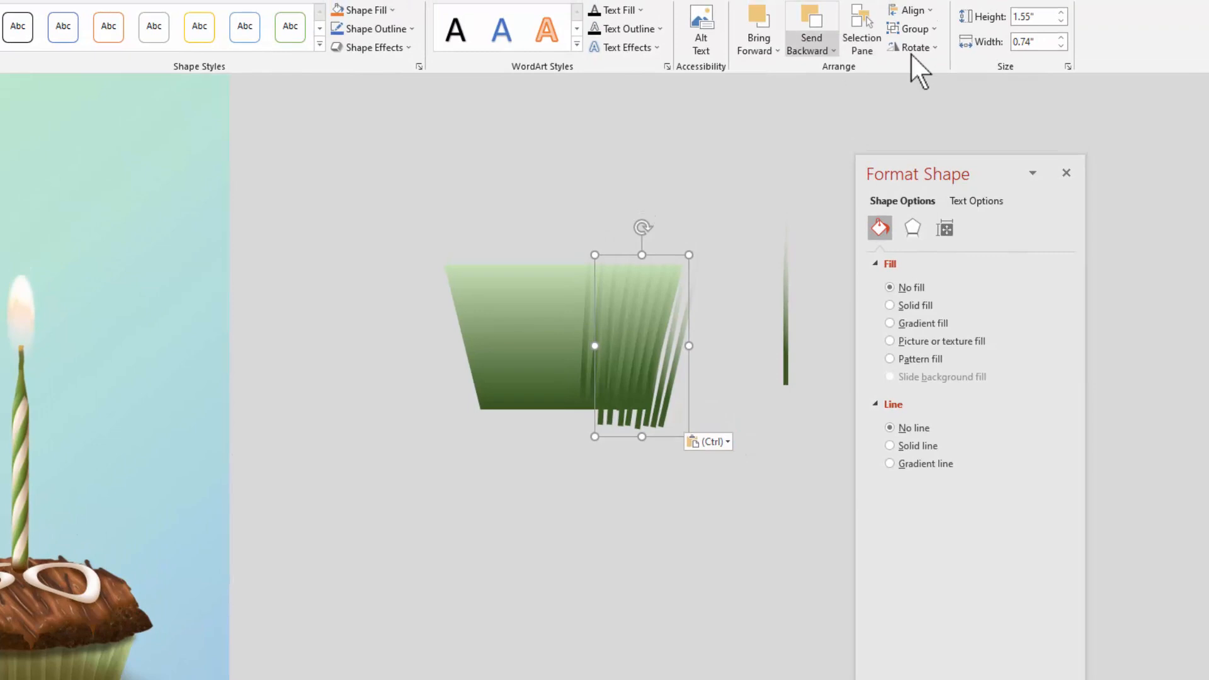
click(914, 47)
click(916, 124)
drag(688, 409, 545, 389)
click(778, 445)
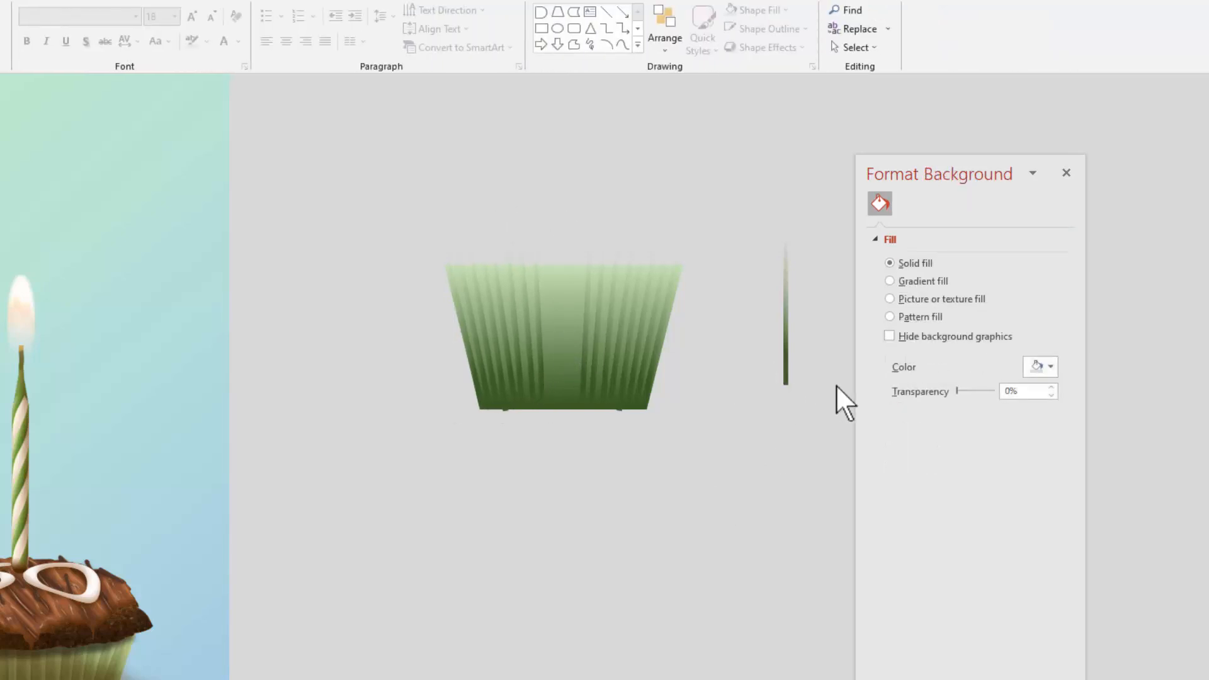
- Fill the gap in the cup's centre with the spare strip and copies of it, fine-tuning their spacing
click(784, 343)
drag(681, 364, 547, 332)
click(609, 449)
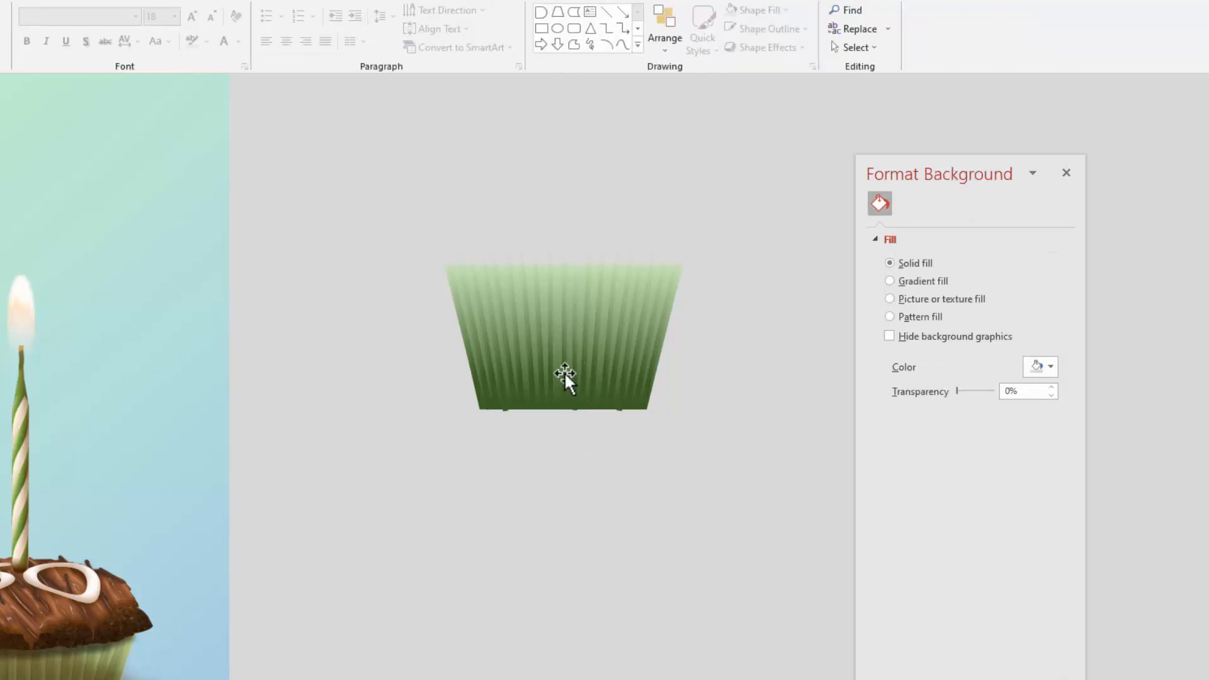
click(564, 371)
drag(563, 373, 561, 372)
click(607, 548)
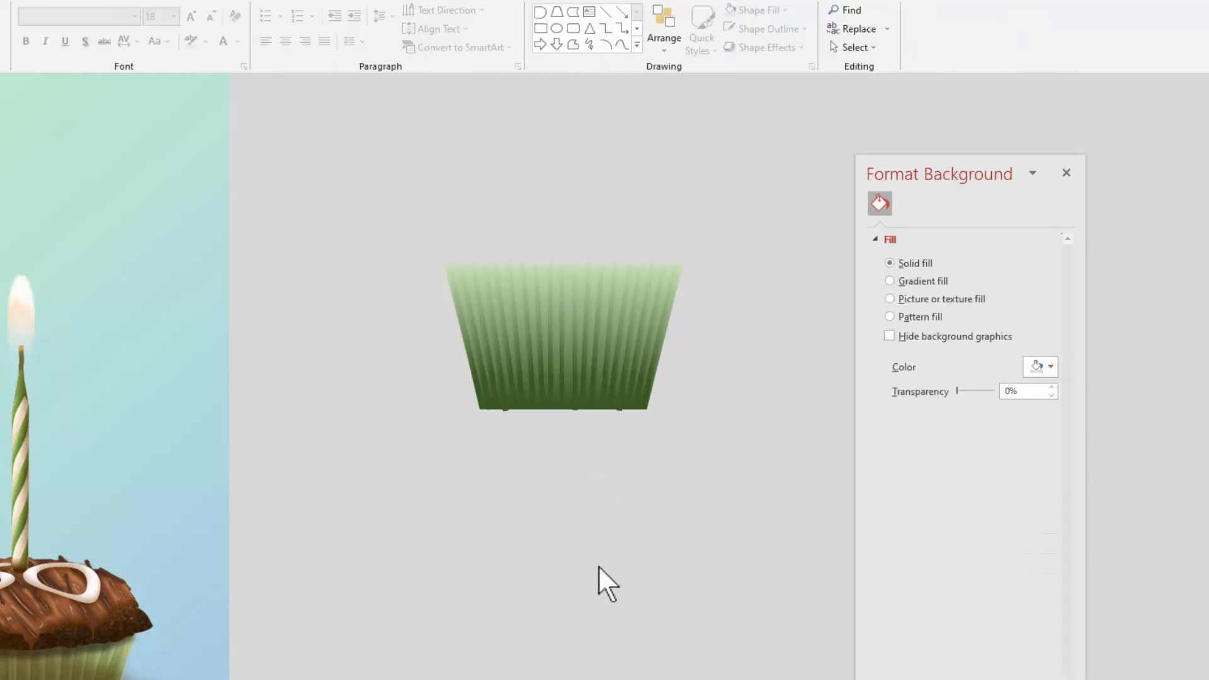
- Copy the complete pleated cup, paste it as a picture, and place the picture directly below the original
drag(368, 176, 737, 503)
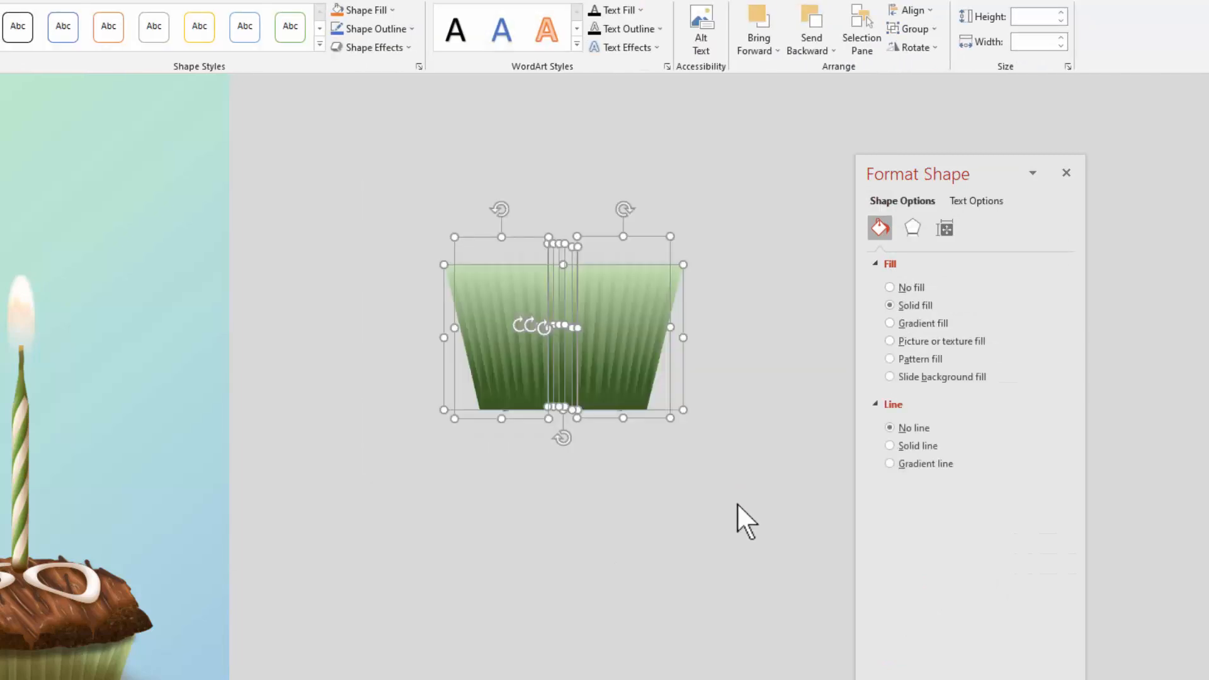
key(ctrl+v)
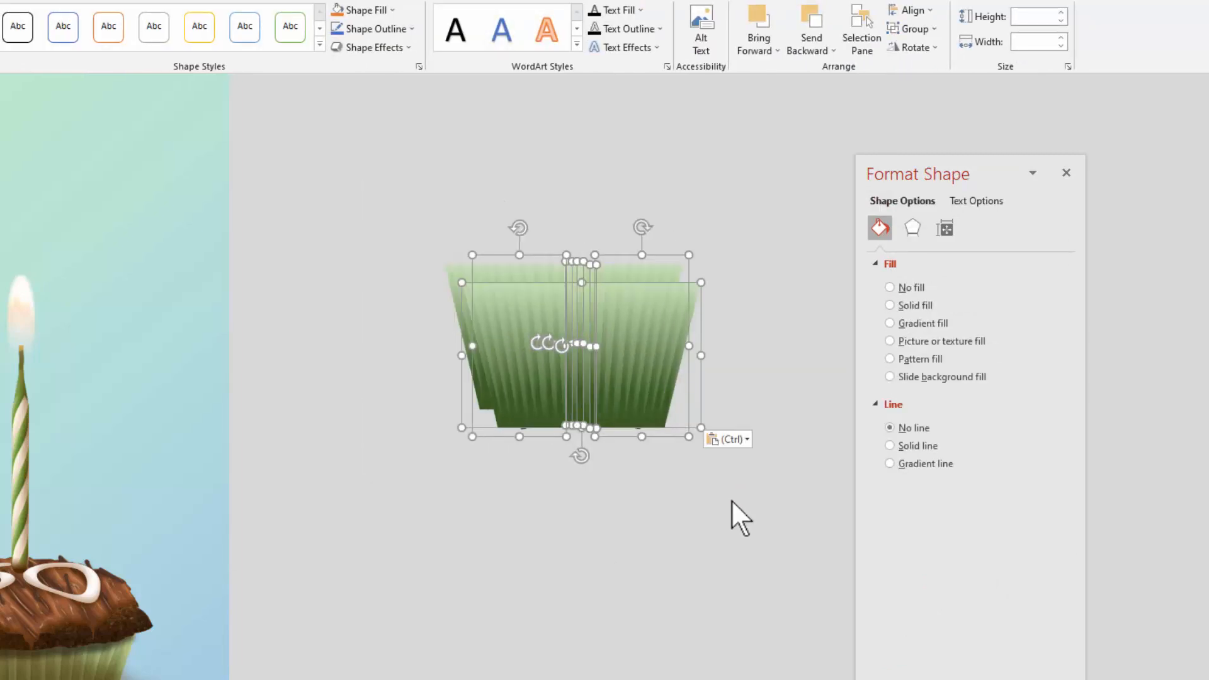
click(729, 439)
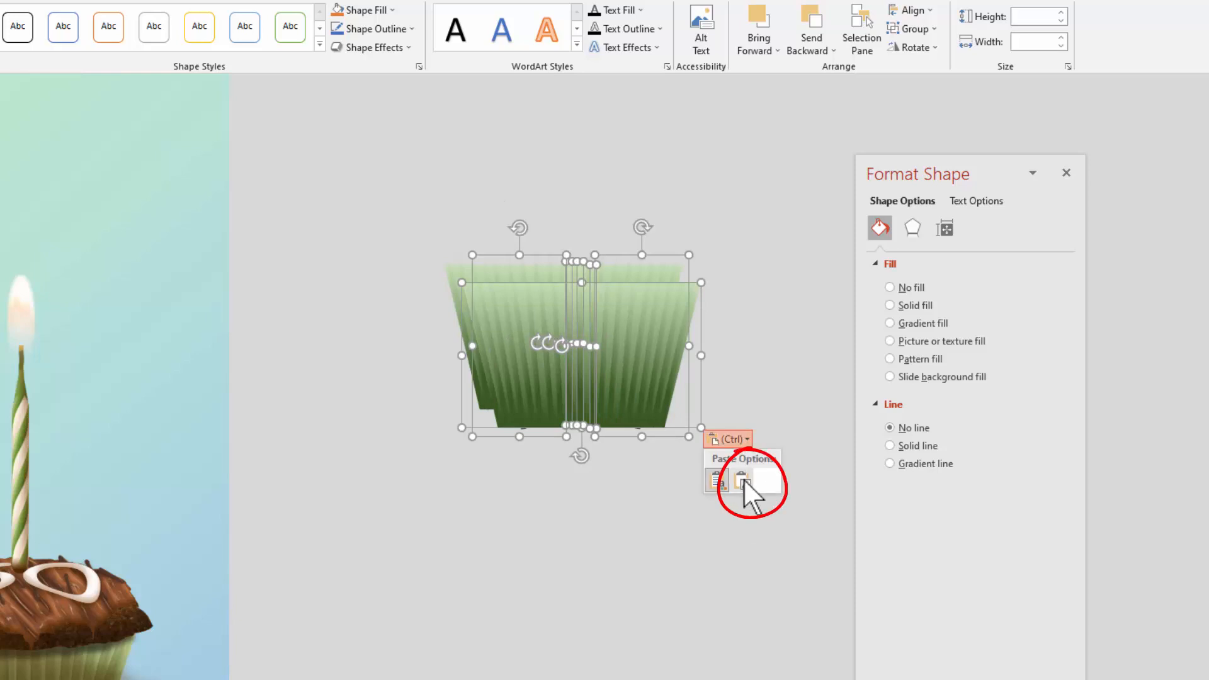
click(744, 479)
drag(564, 453, 562, 537)
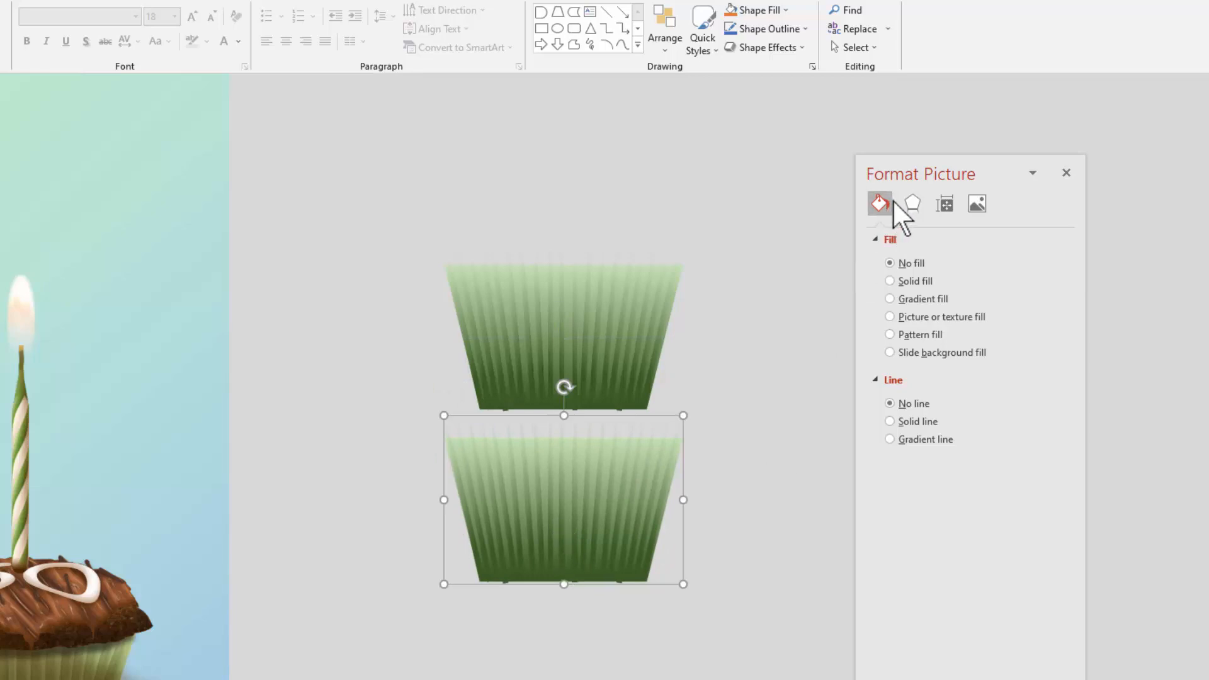
- Apply the Watercolor Sponge artistic effect to the cup picture with 78% transparency
click(911, 203)
click(872, 365)
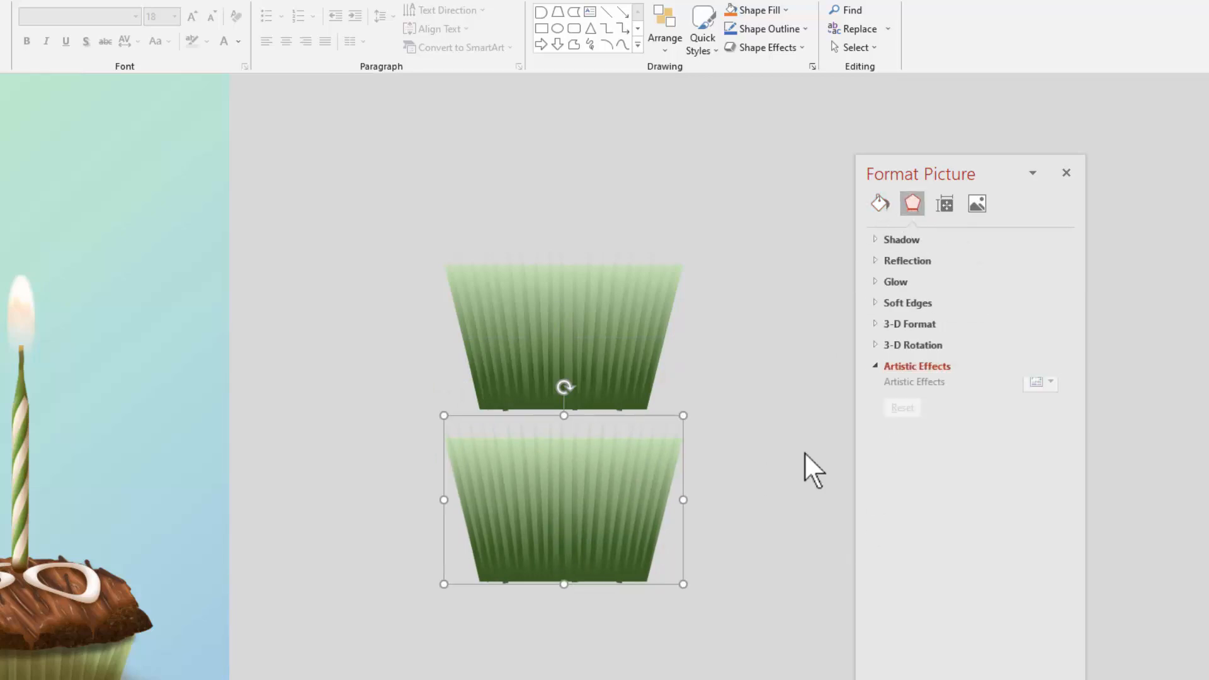
click(1046, 388)
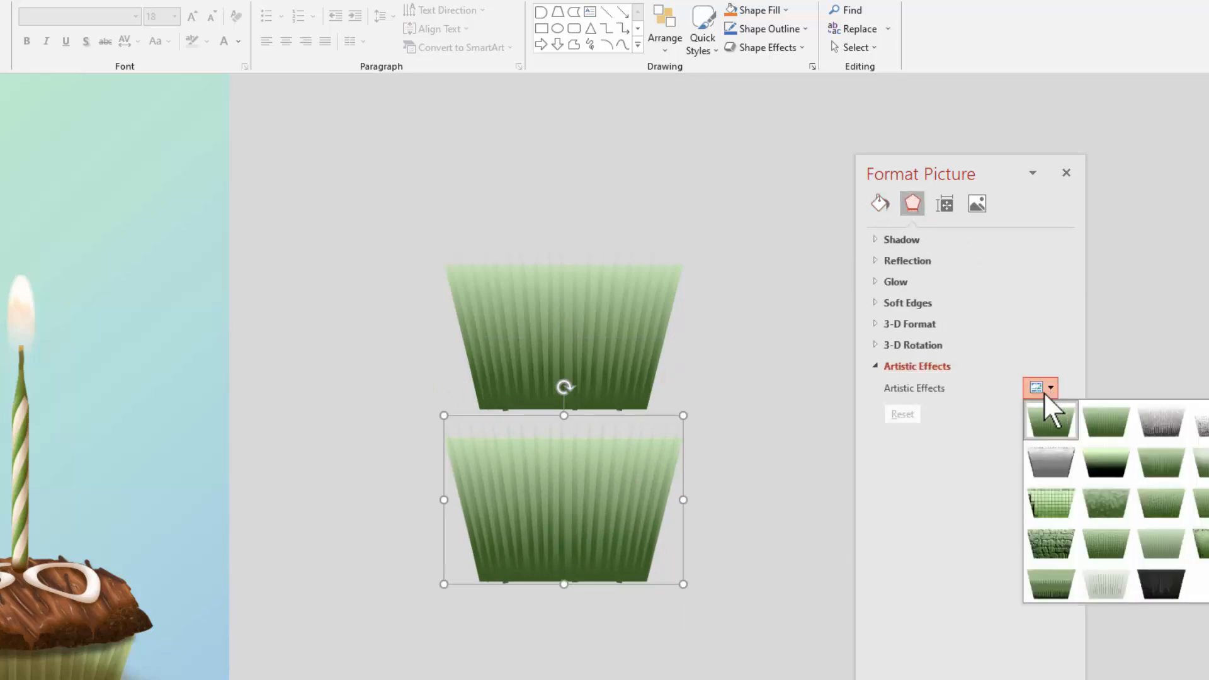
click(1091, 502)
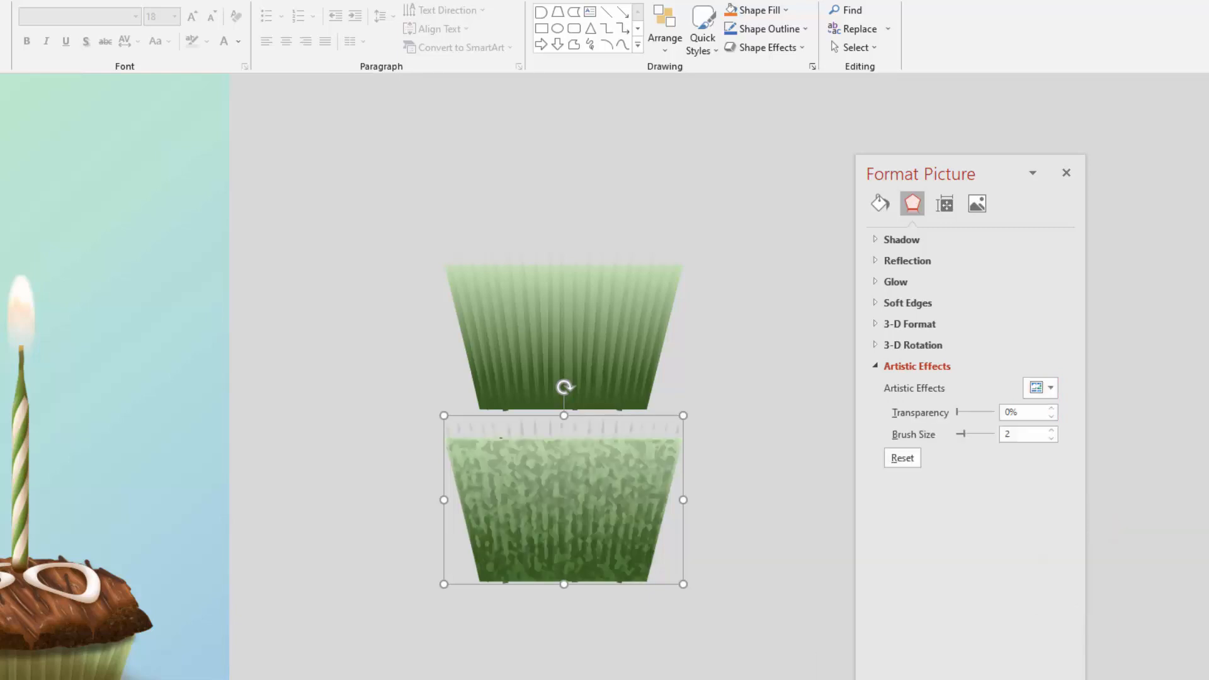
drag(954, 410, 979, 409)
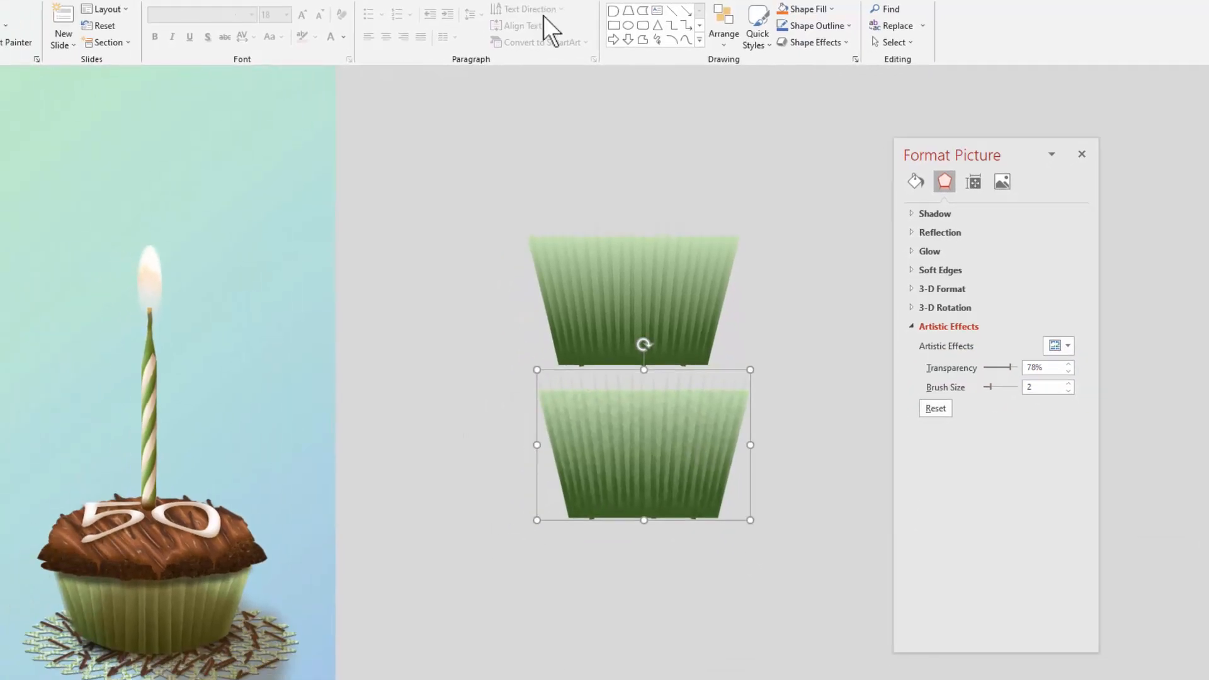
- Recolour the cup picture with the second-warmest colour tone preset and shift it slightly to the right
click(498, 2)
click(53, 22)
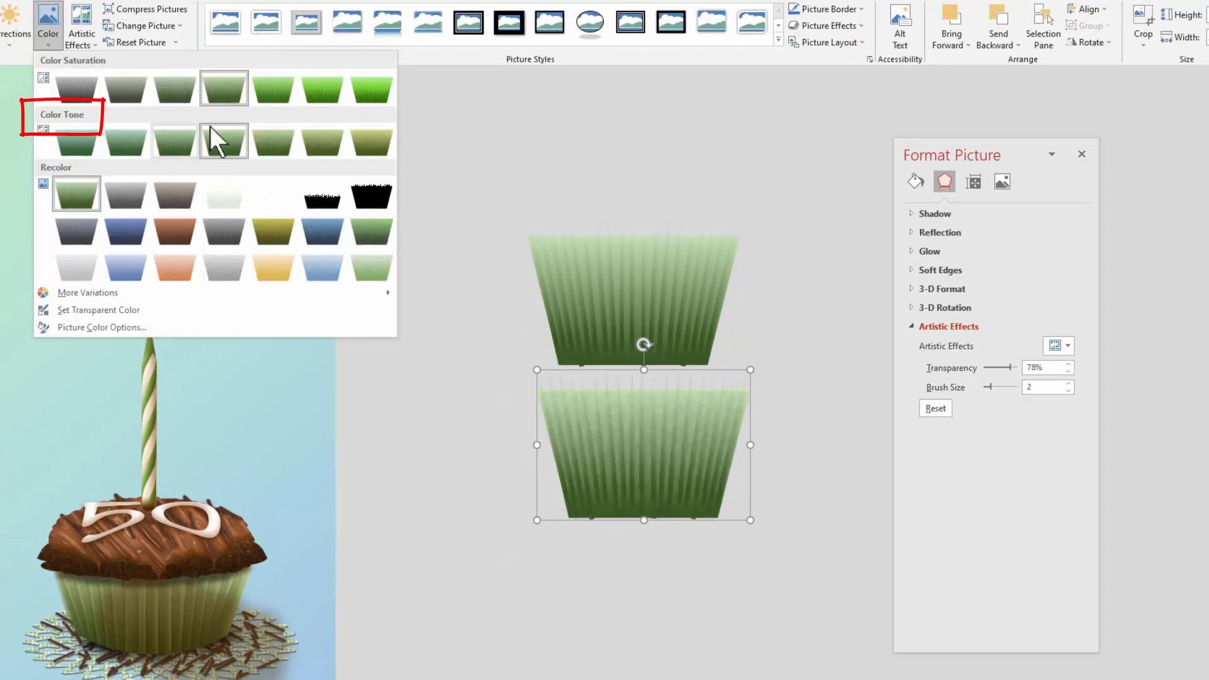
click(317, 140)
drag(612, 480, 685, 481)
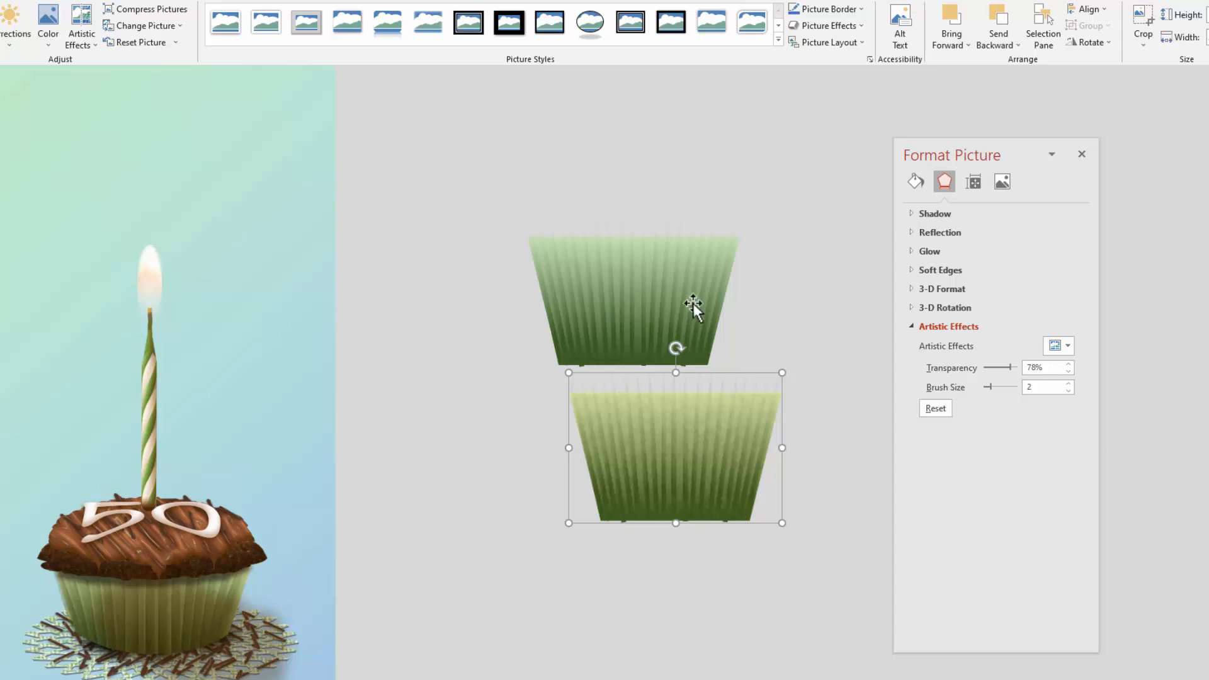
- Move the original trapezoid aside, then paste a copy of all its strips as a picture and place it beside the cup picture
click(719, 333)
drag(719, 332, 452, 155)
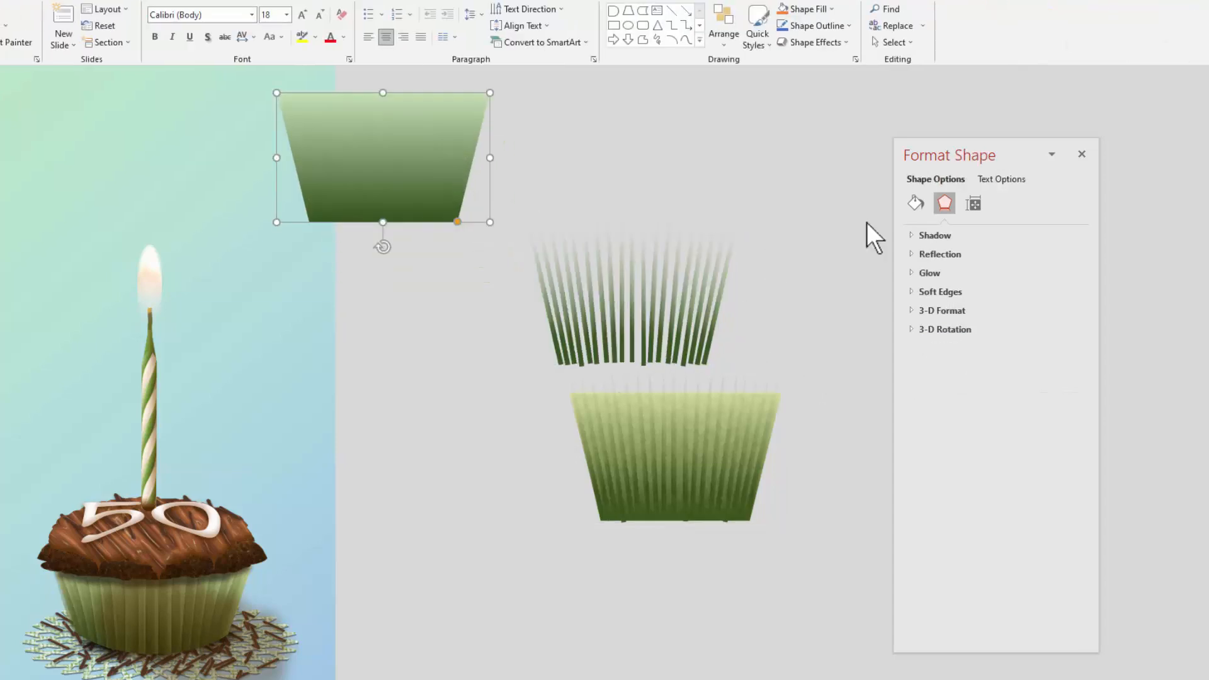
drag(850, 162, 484, 341)
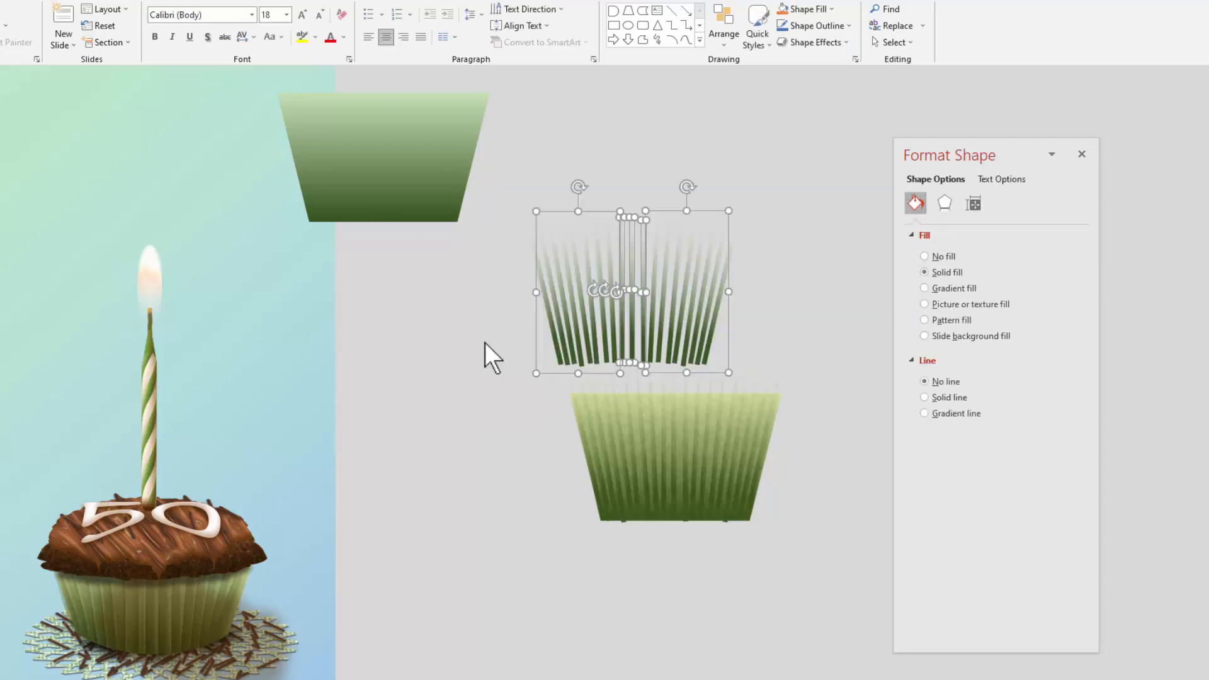
key(ctrl+v)
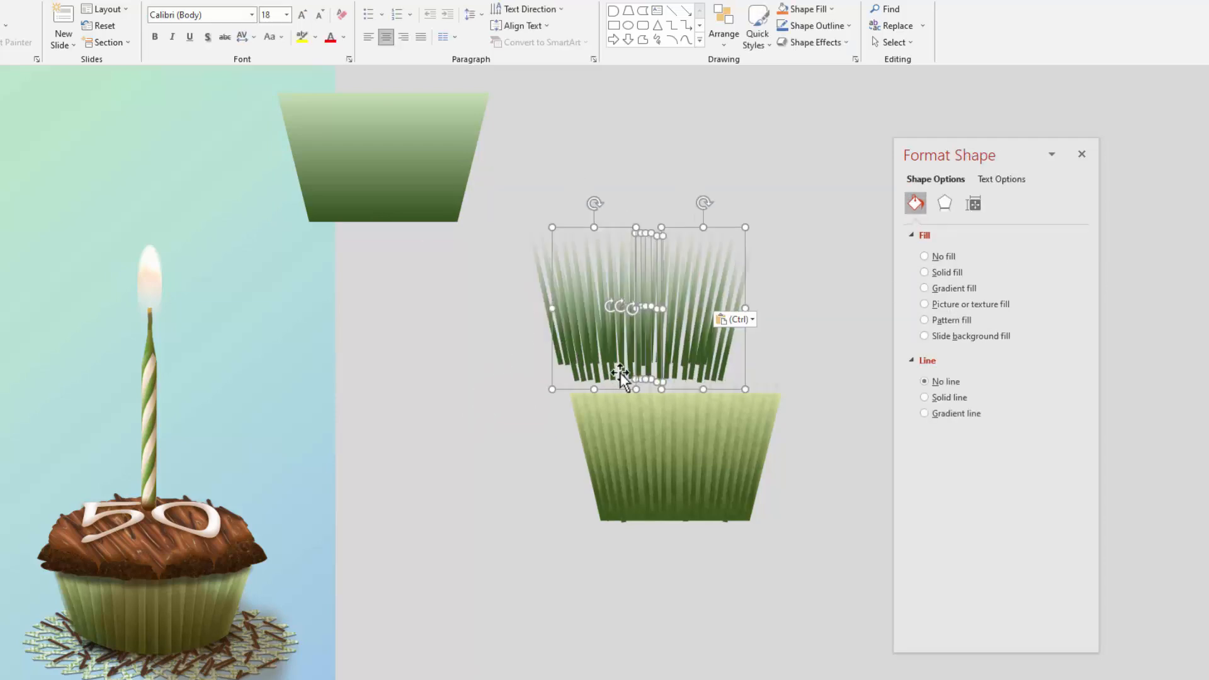
click(749, 318)
click(745, 350)
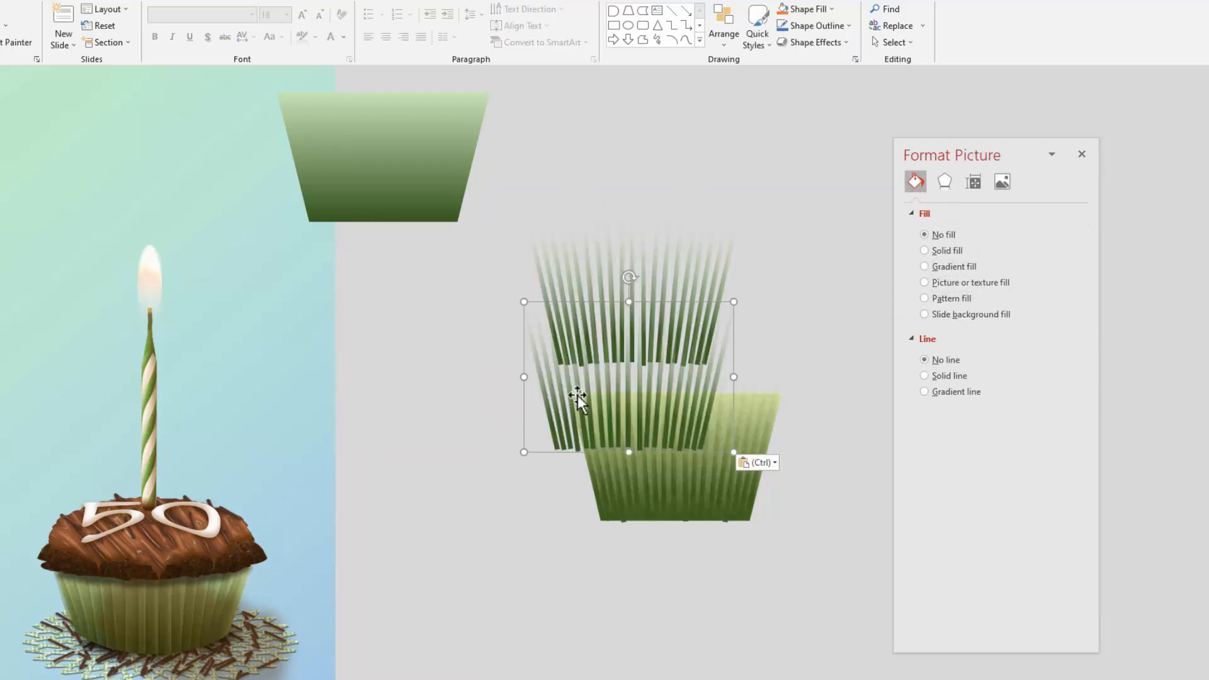
drag(562, 398, 458, 496)
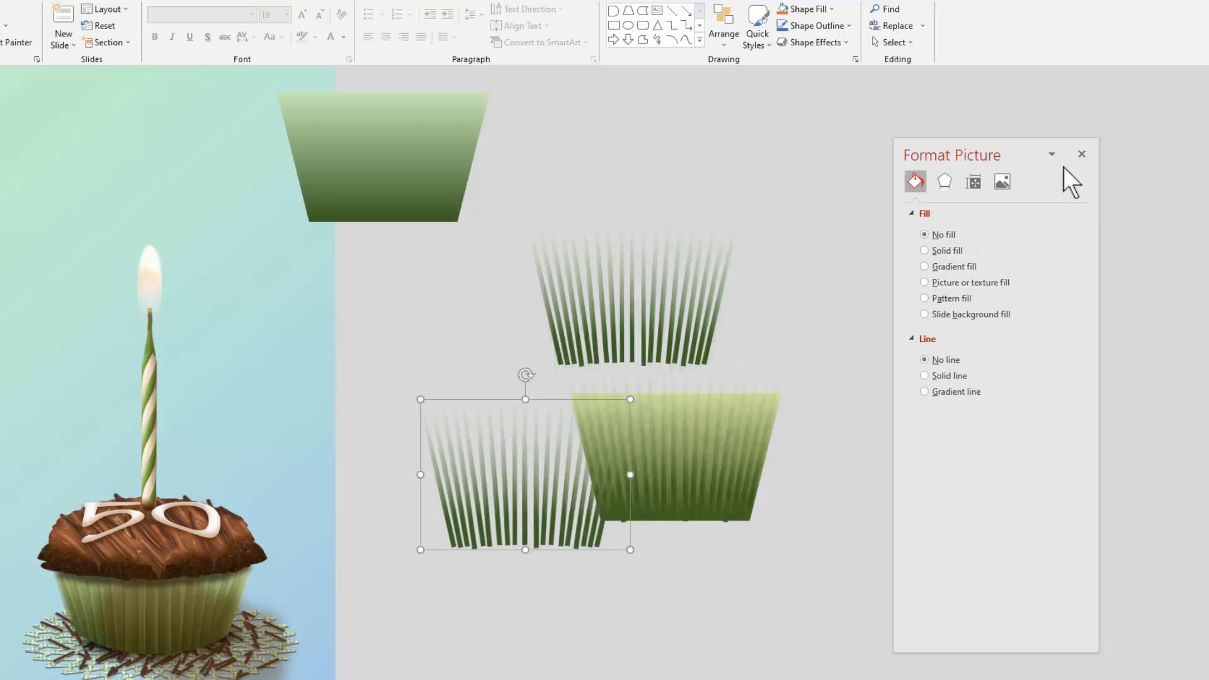
- Apply the Watercolor Sponge effect to the strip picture with 72% transparency and move it onto the cup picture
click(945, 182)
click(1064, 346)
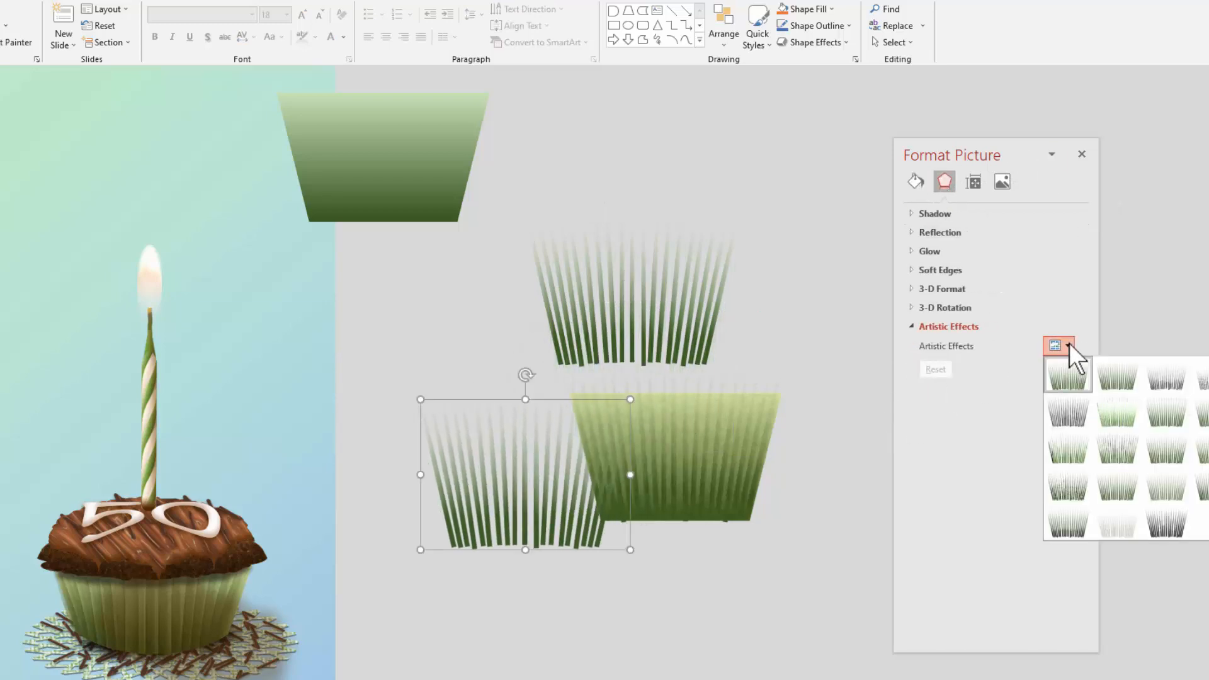
click(1118, 452)
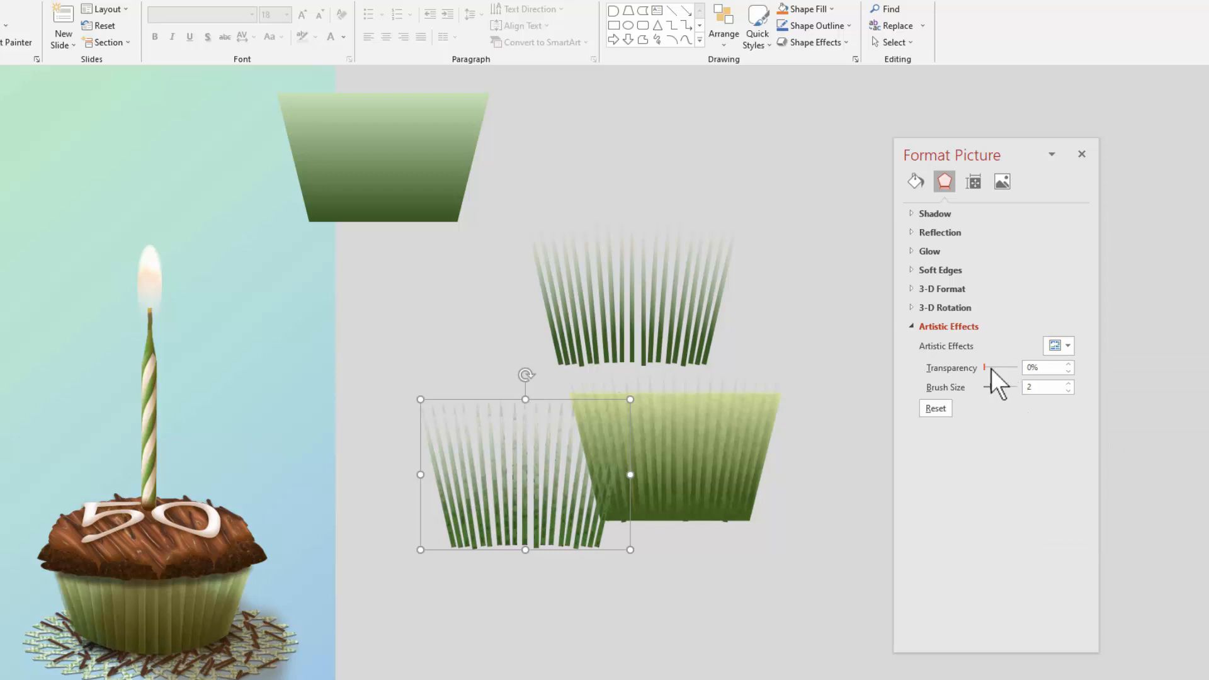
drag(984, 368, 1005, 366)
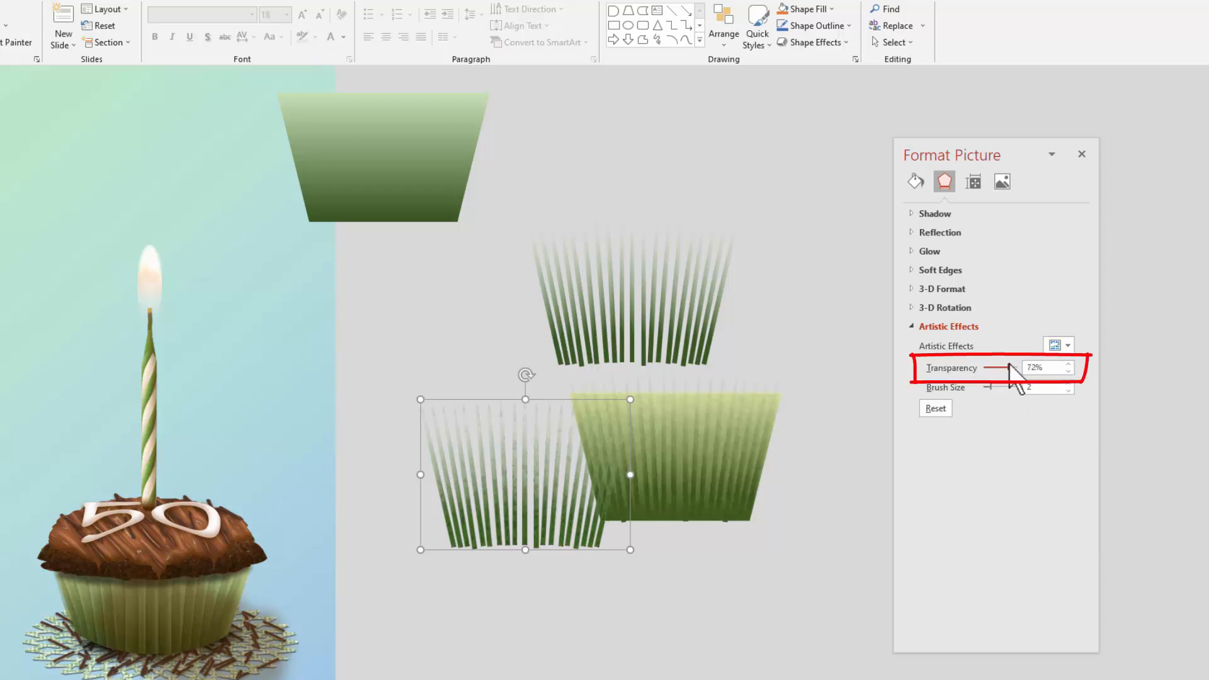
mouse_move(496, 499)
mouse_down()
mouse_move(607, 467)
mouse_move(608, 483)
mouse_up()
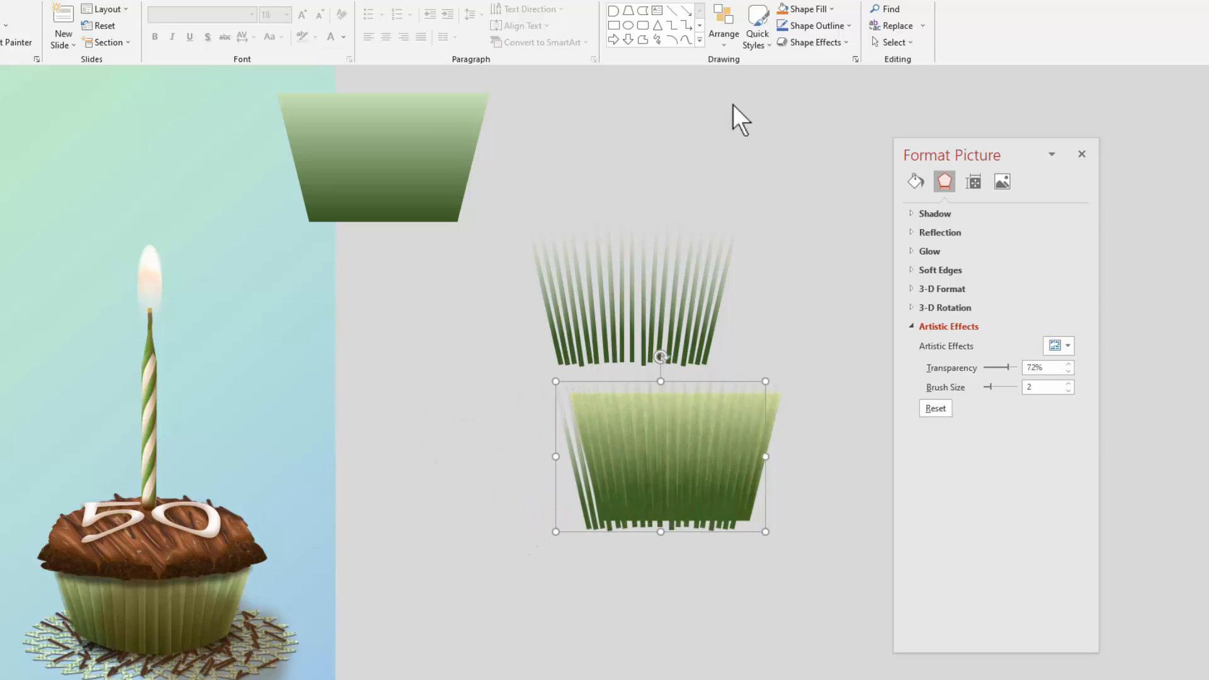
- Set the strip picture's colour tone to 11200 K and darken it by one brightness preset at normal contrast
click(495, 2)
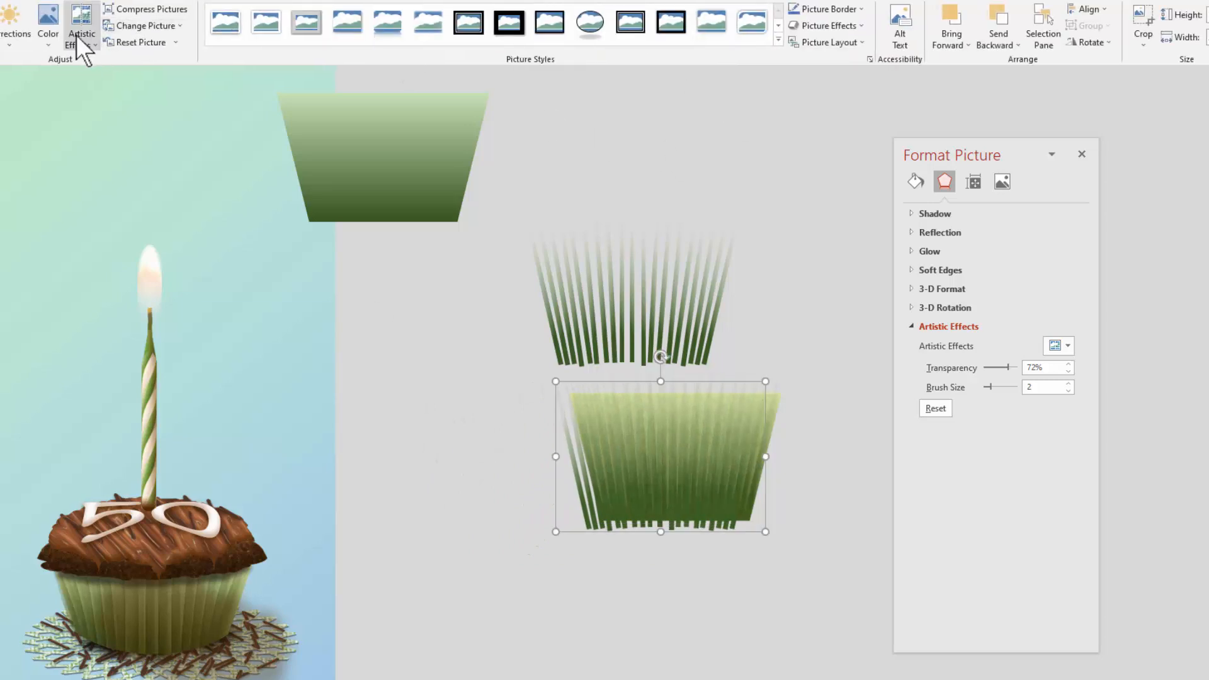
click(47, 25)
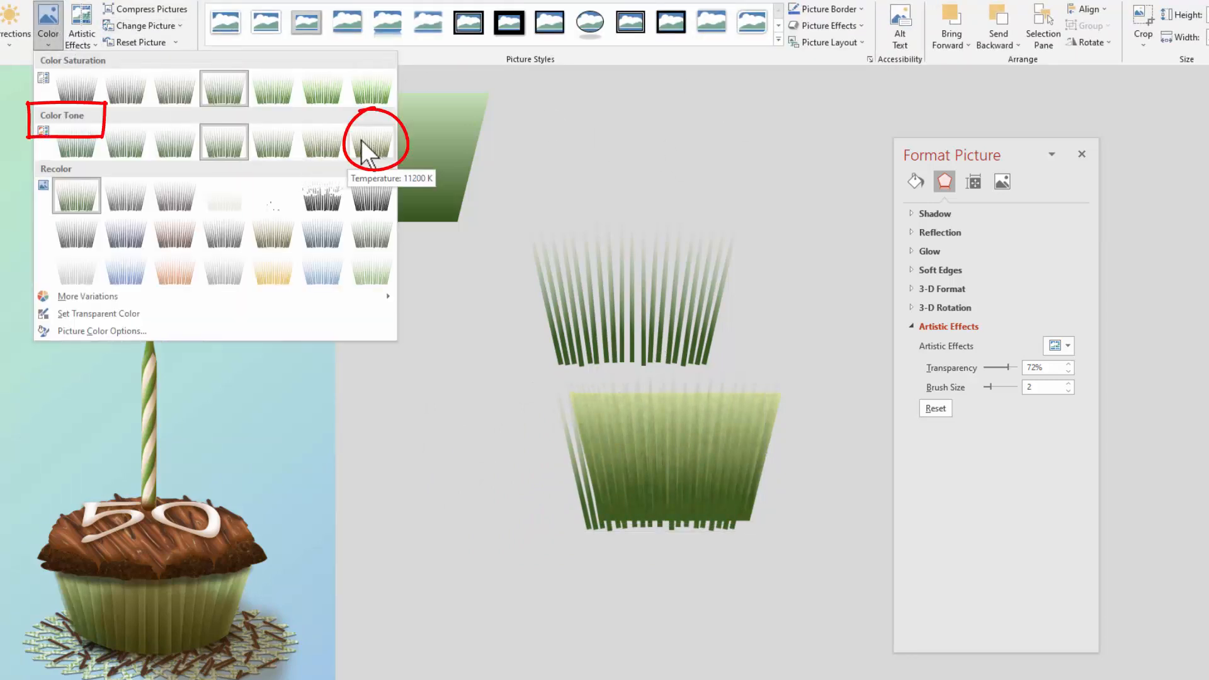
click(370, 143)
drag(640, 447, 615, 457)
click(8, 34)
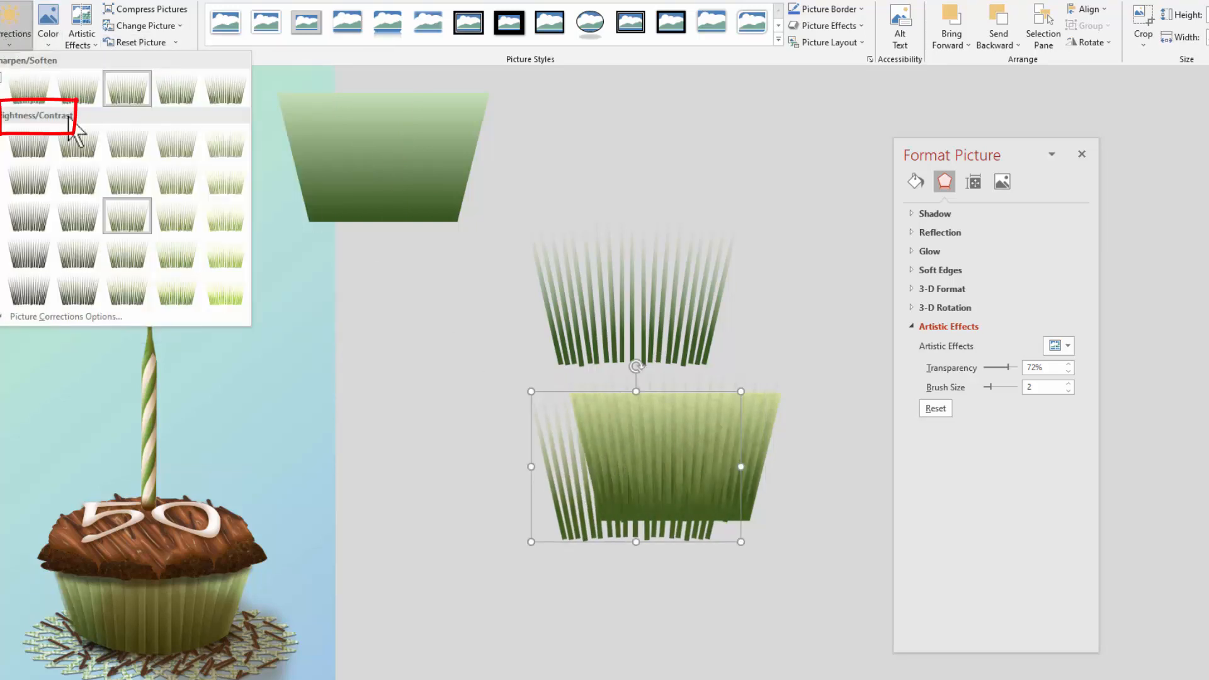
click(81, 217)
- Align the strip picture over the cup picture, nudging it so its strips add denser pleats within the cup's outline
drag(630, 505, 659, 495)
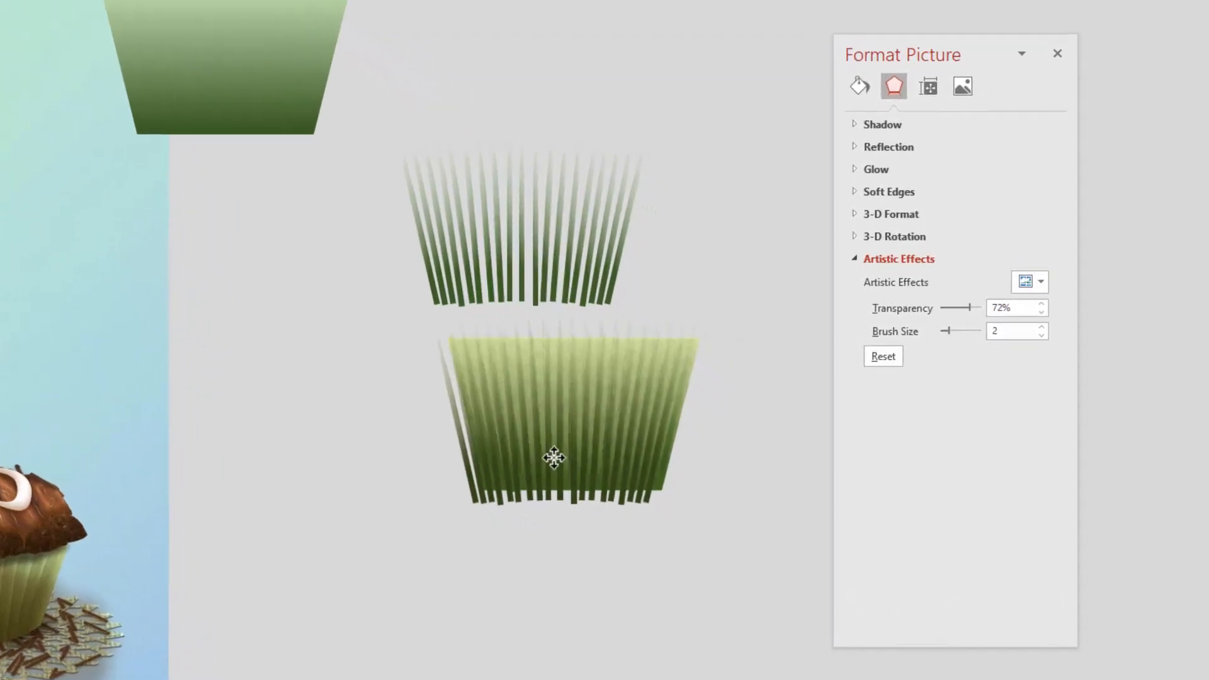
drag(553, 458, 526, 436)
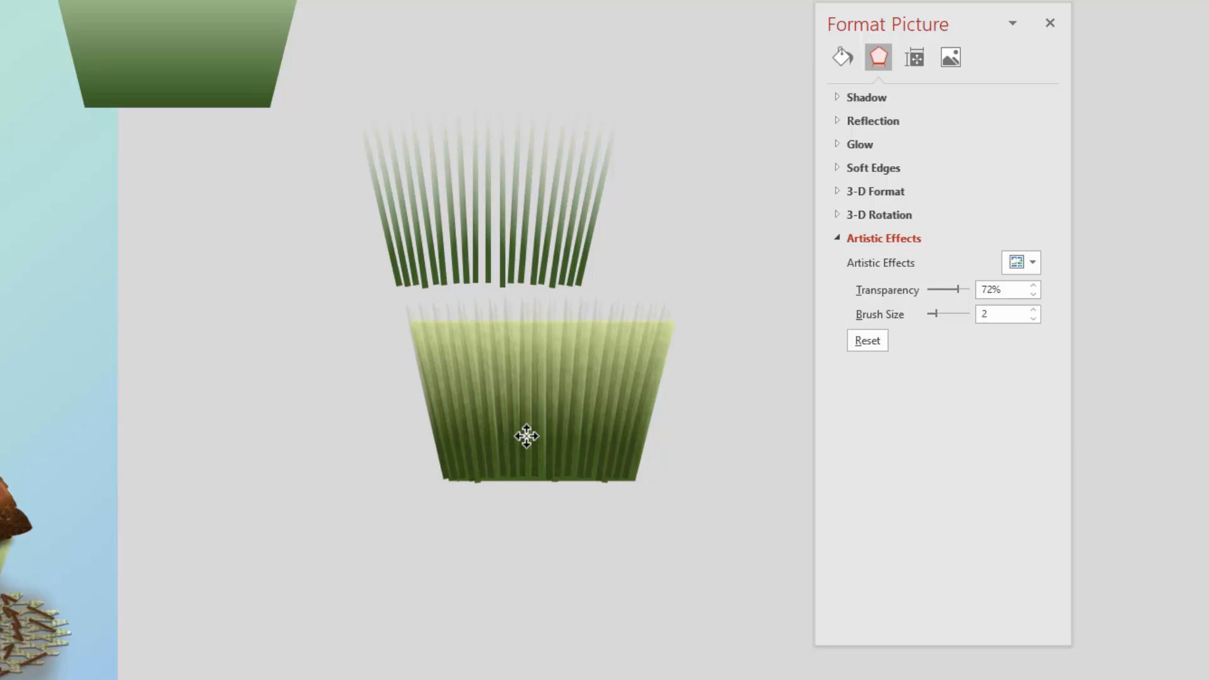
drag(526, 435, 527, 436)
click(520, 618)
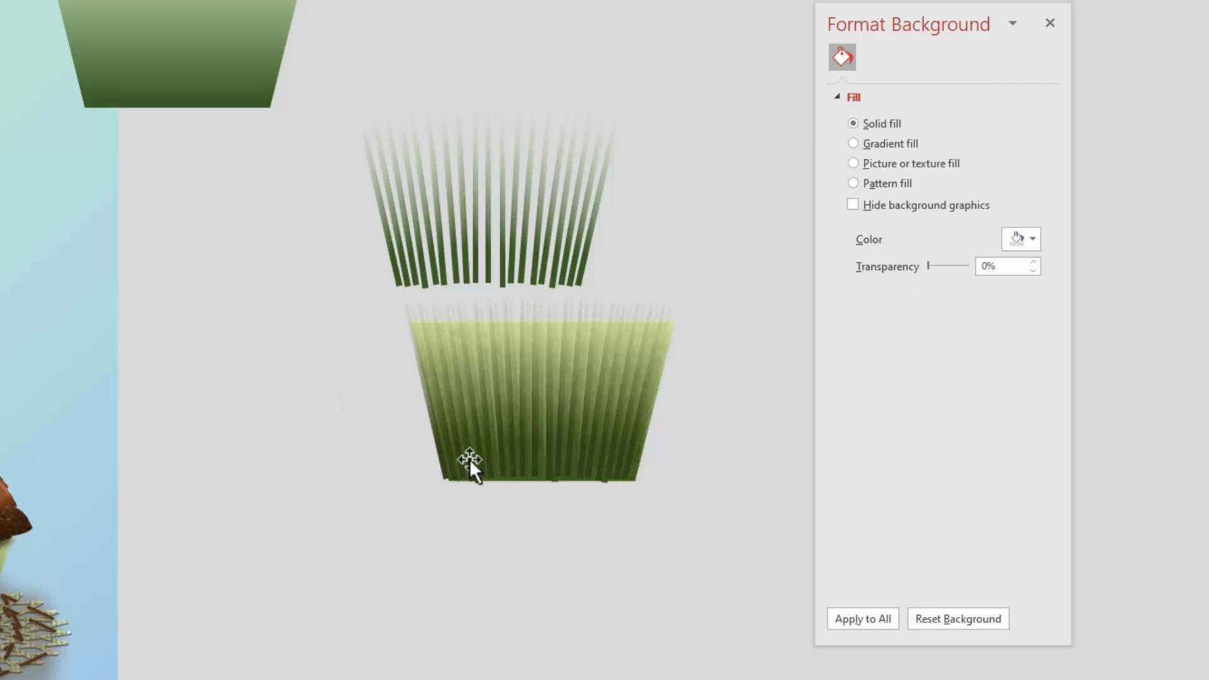
mouse_move(498, 428)
mouse_down()
mouse_move(514, 430)
mouse_move(501, 427)
mouse_up()
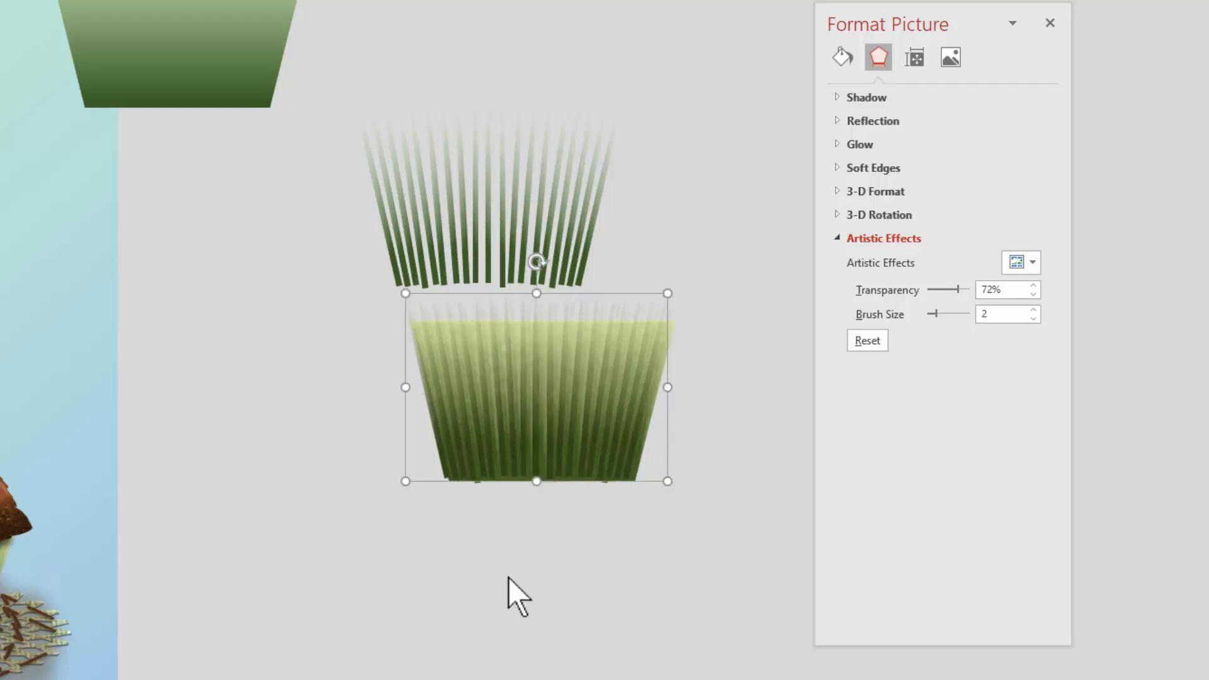
click(686, 525)
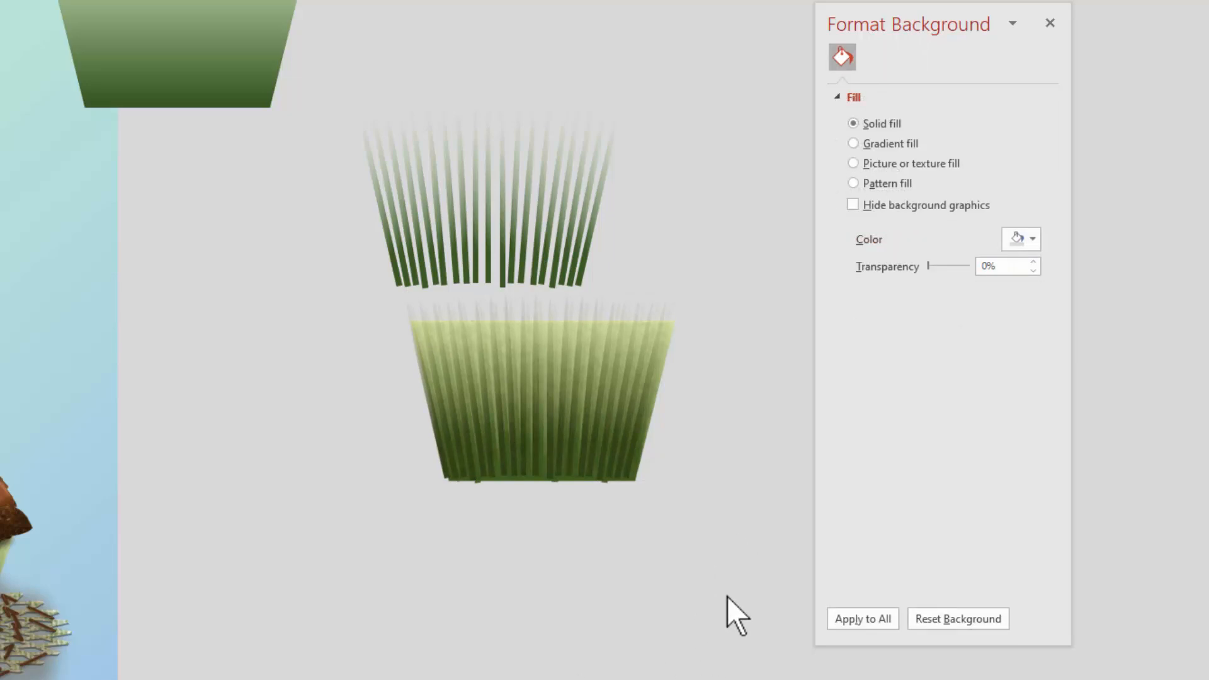
- Copy the cup and strip pictures together, paste them as one picture, and place it to the left of the originals
drag(719, 529, 289, 234)
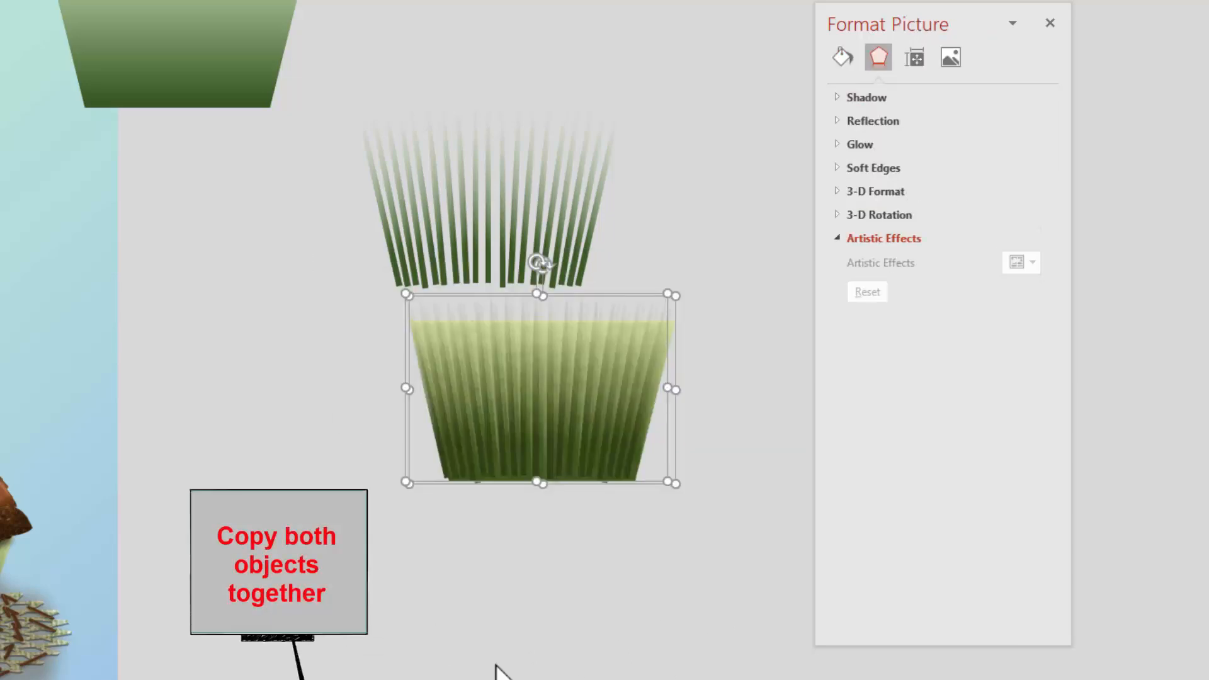
key(ctrl+c)
key(ctrl+v)
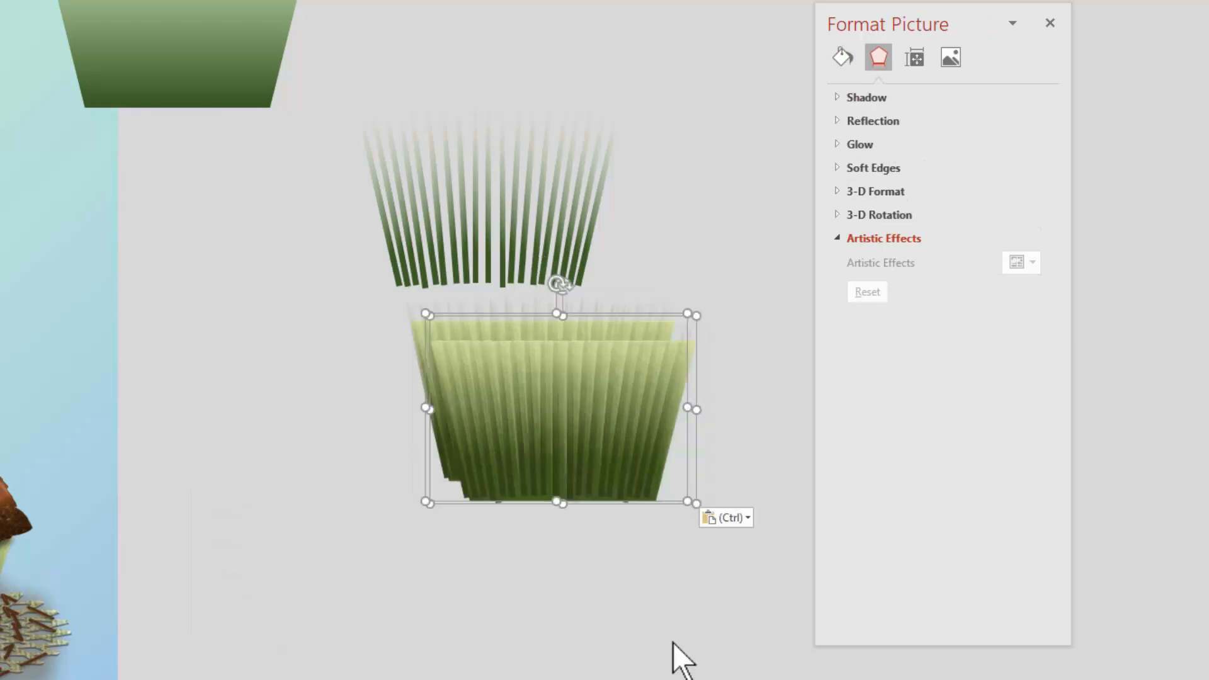
click(747, 517)
click(740, 567)
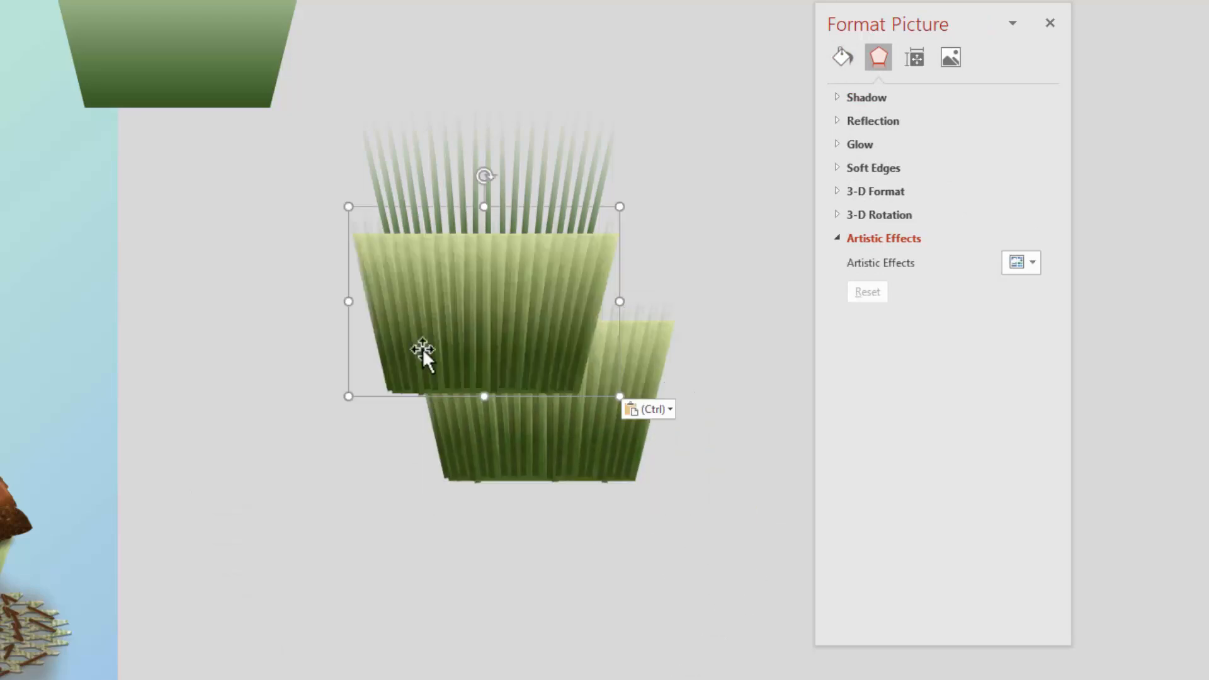
drag(440, 338, 311, 542)
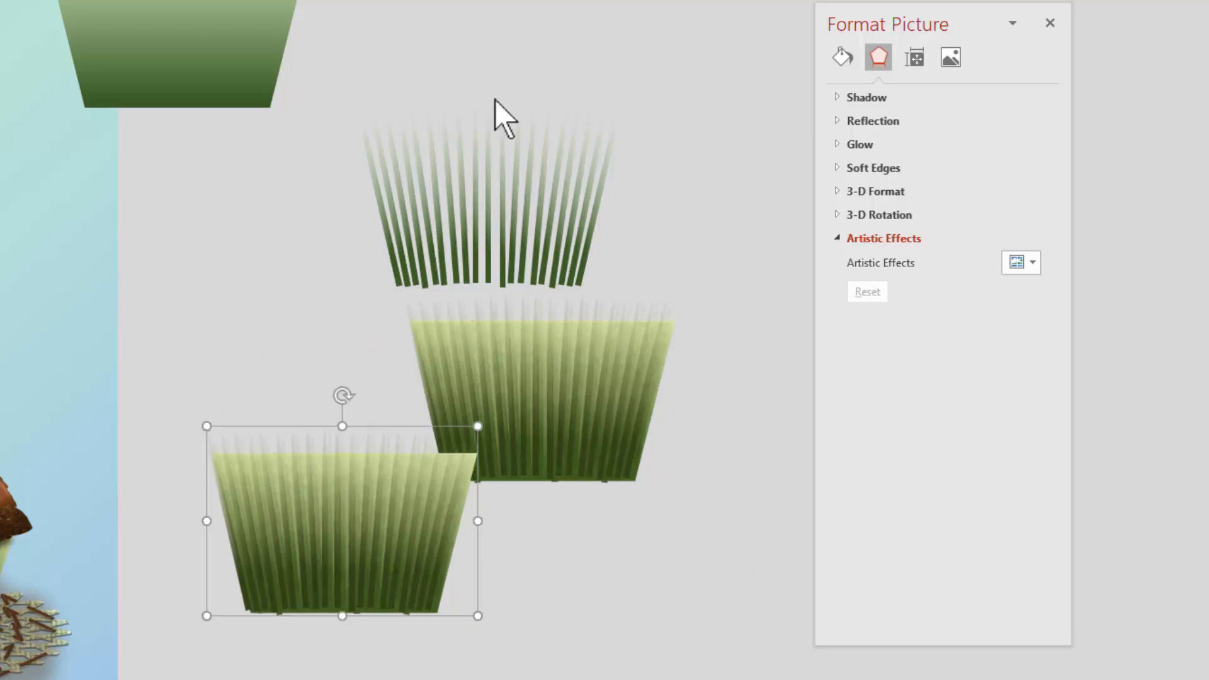
drag(255, 570, 231, 503)
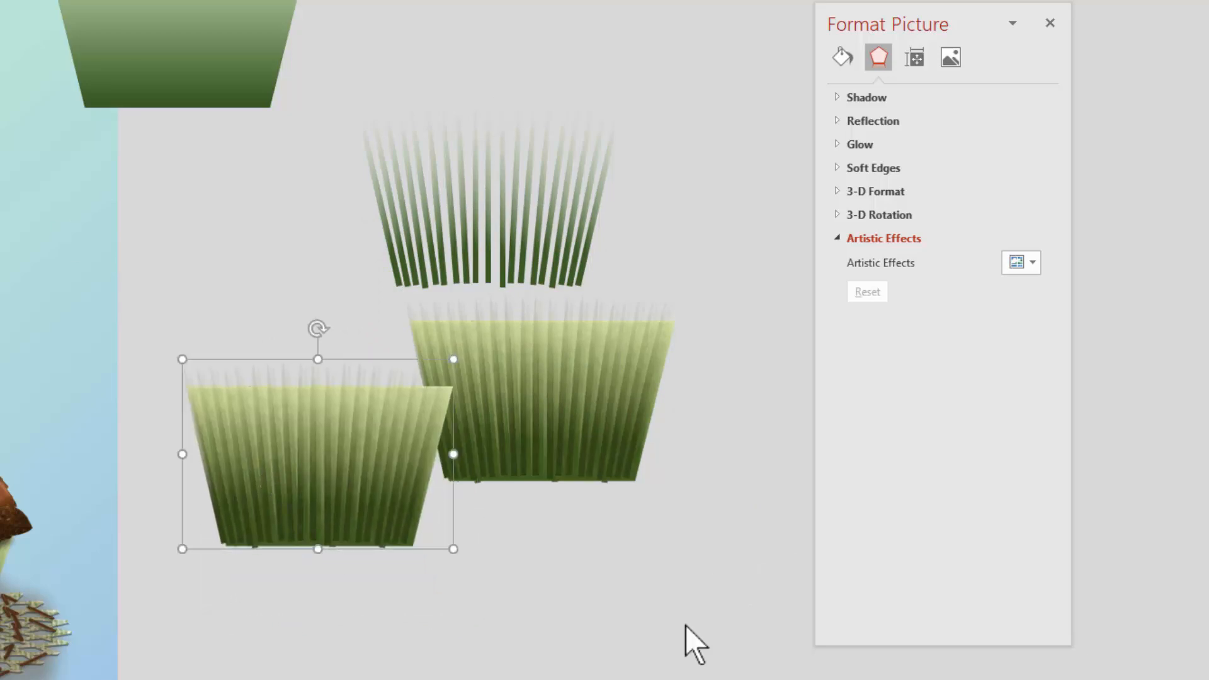
- Draw a wide Flowchart: Stored Data shape above the combined cup picture
click(661, 291)
click(469, 0)
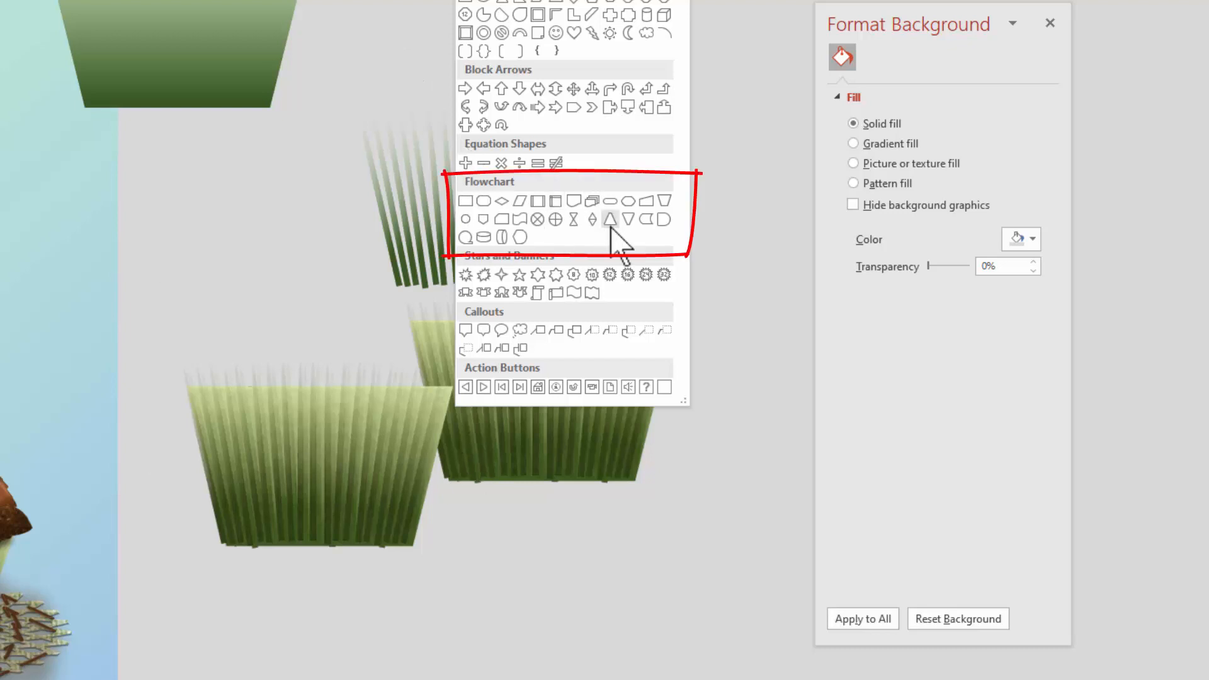
click(643, 219)
mouse_move(204, 176)
mouse_down()
mouse_move(537, 296)
mouse_move(551, 350)
mouse_up()
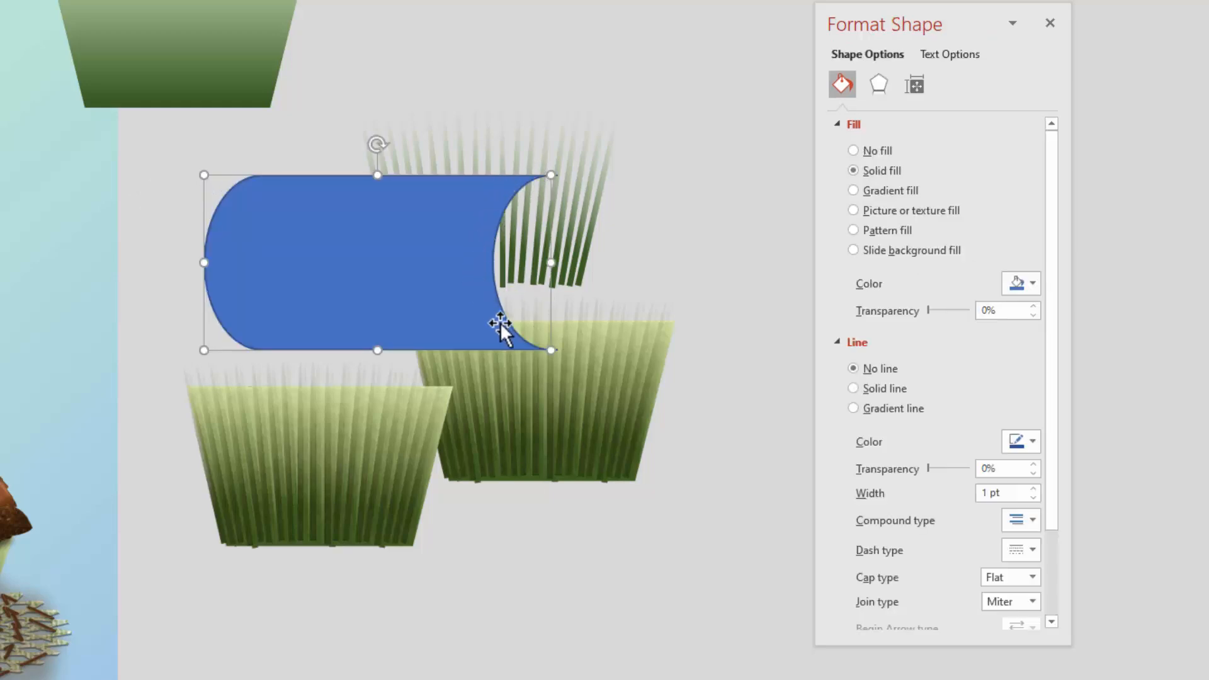
- Turn the Stored Data shape concave end up, move the combined cup picture above it, and resize the shape to cover the cup's base
drag(375, 143, 498, 493)
drag(308, 408, 296, 196)
drag(457, 475, 270, 418)
drag(360, 441, 428, 441)
drag(318, 488, 312, 503)
drag(307, 614, 302, 661)
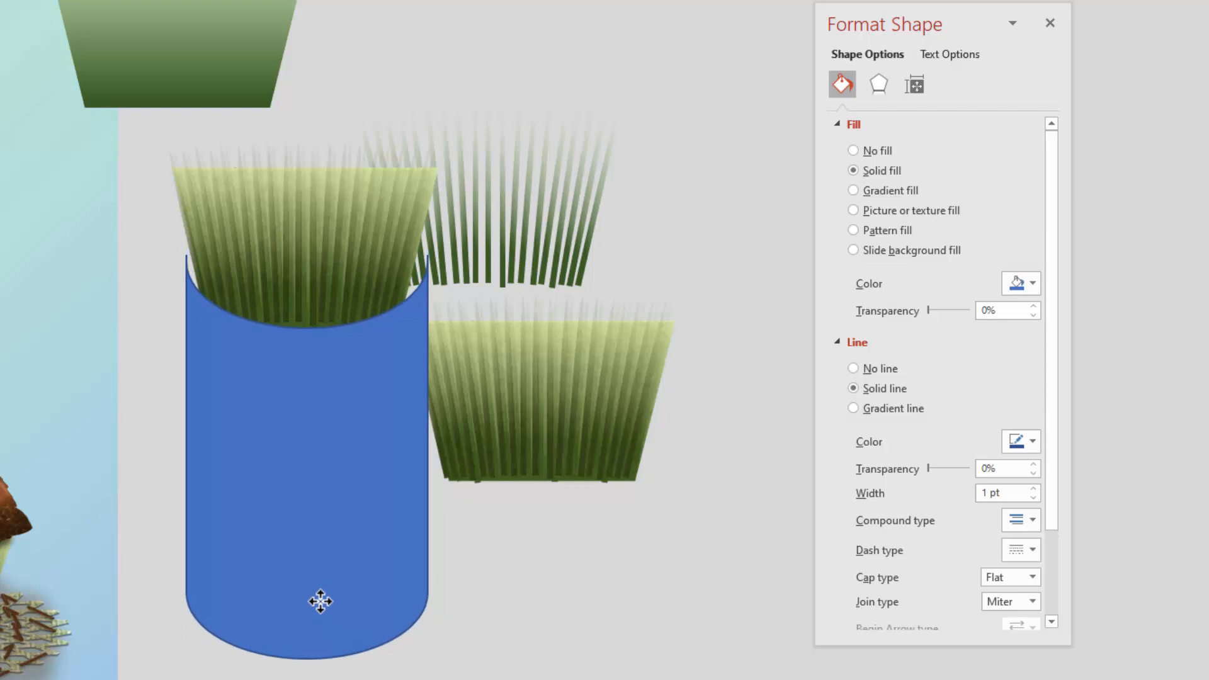
- Subtract the Stored Data shape from the combined cup picture to round its base, and move the trimmed cup to clear space below
click(324, 234)
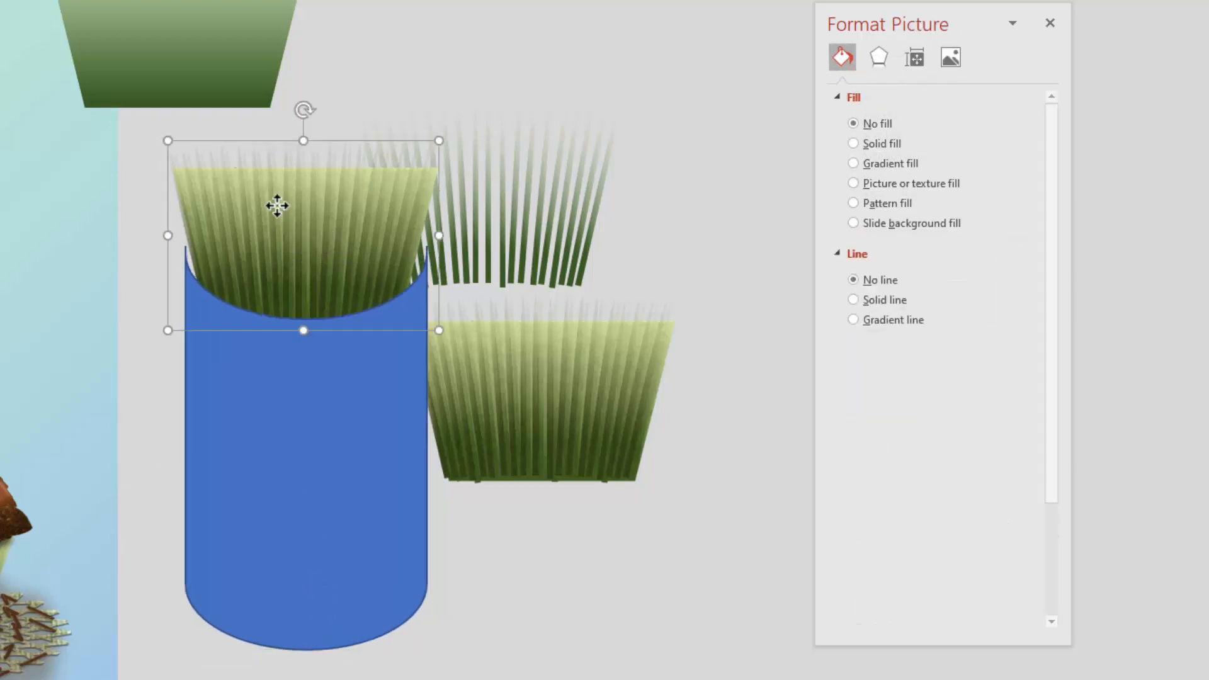
shift+click(294, 535)
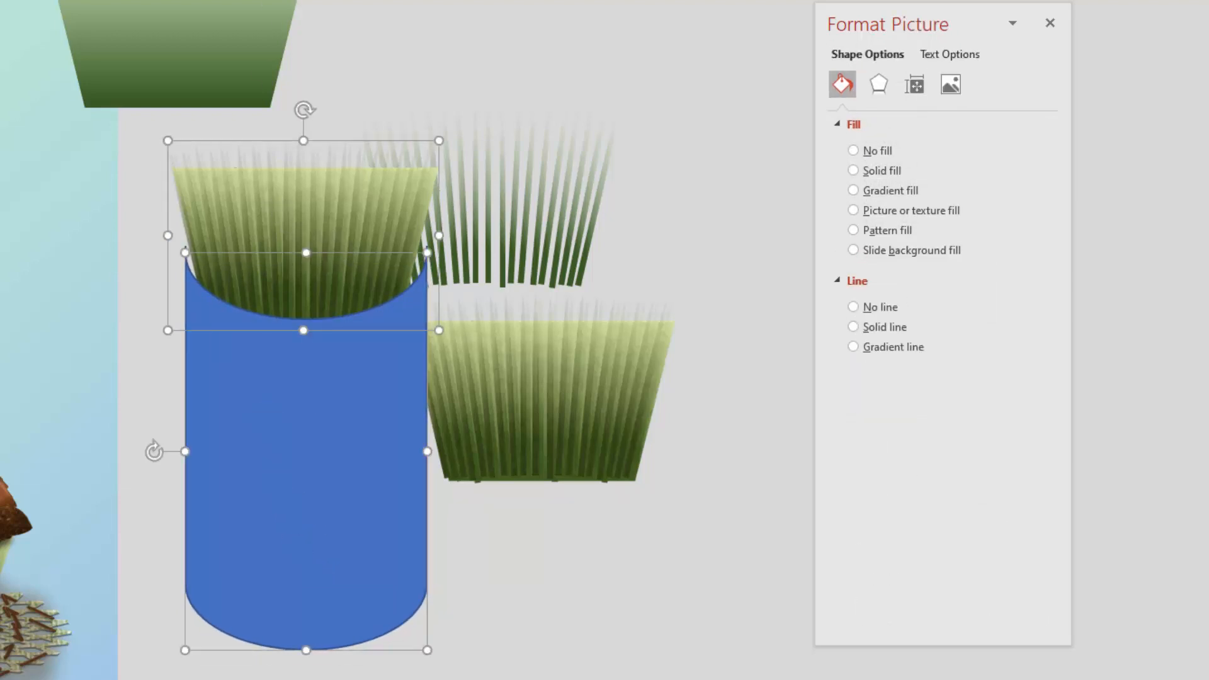
click(74, 124)
click(66, 195)
click(258, 208)
drag(258, 208, 293, 604)
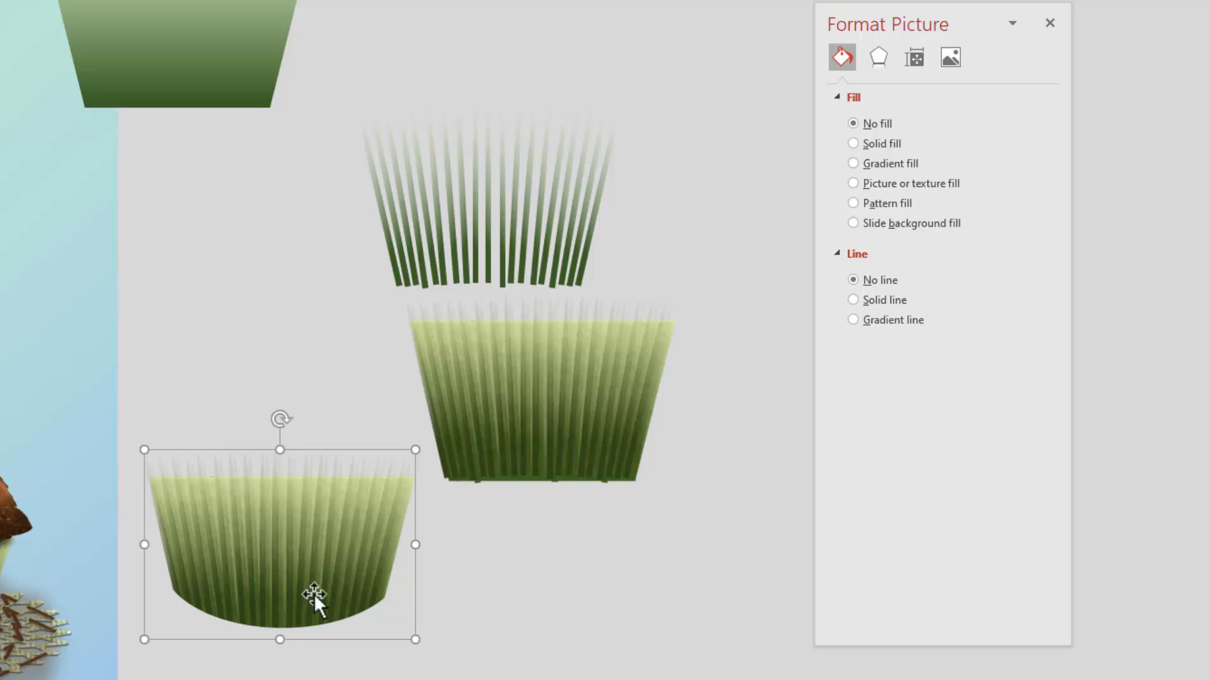
drag(307, 579, 296, 531)
click(458, 652)
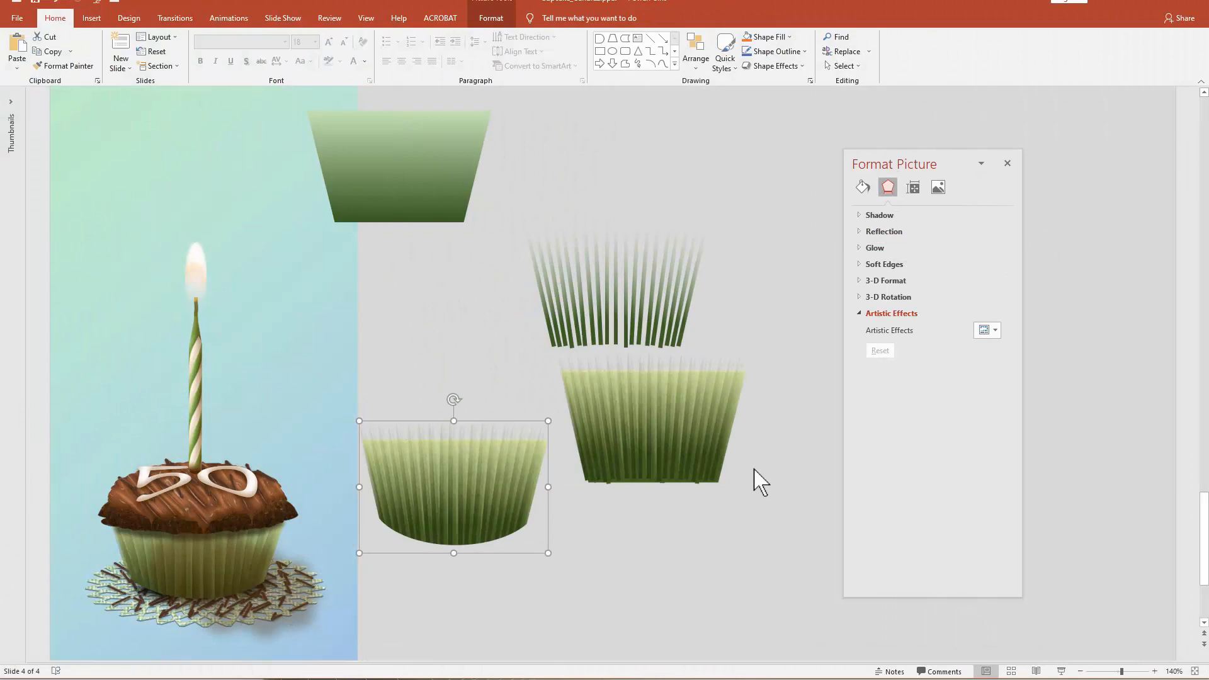
- Delete the strip picture, the flat-based pleated cup and the green trapezoid, and move the curved cup further from the slide
click(761, 481)
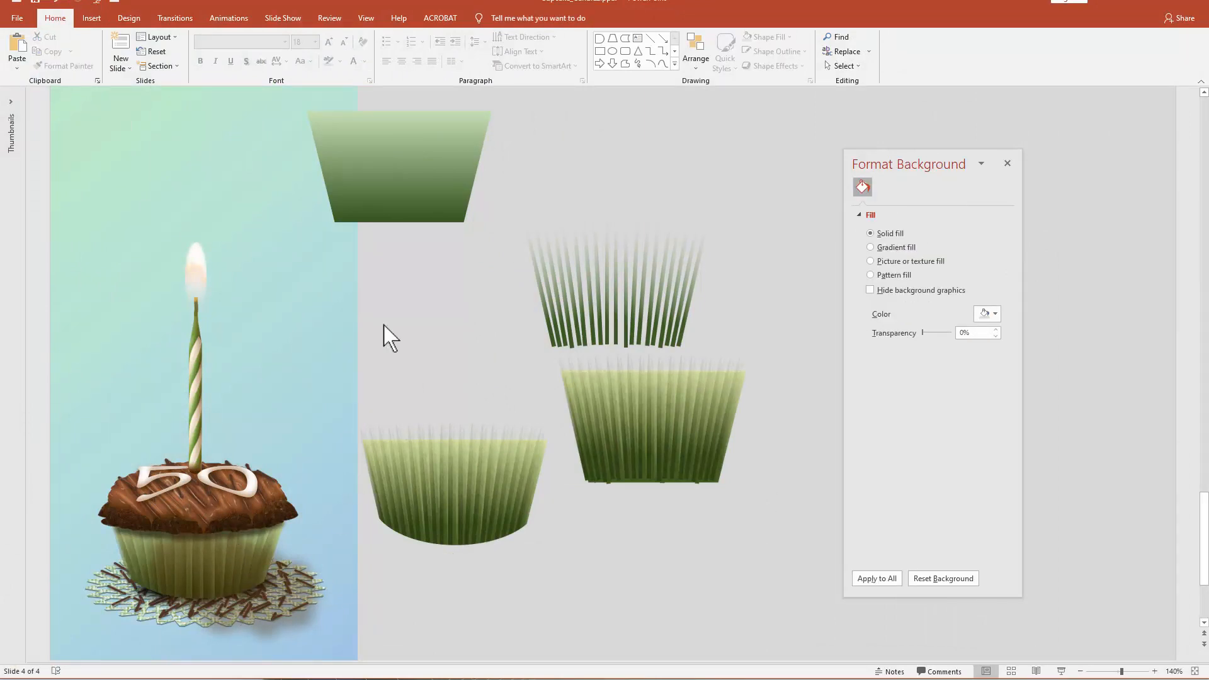
drag(805, 172, 498, 564)
key(Delete)
click(478, 186)
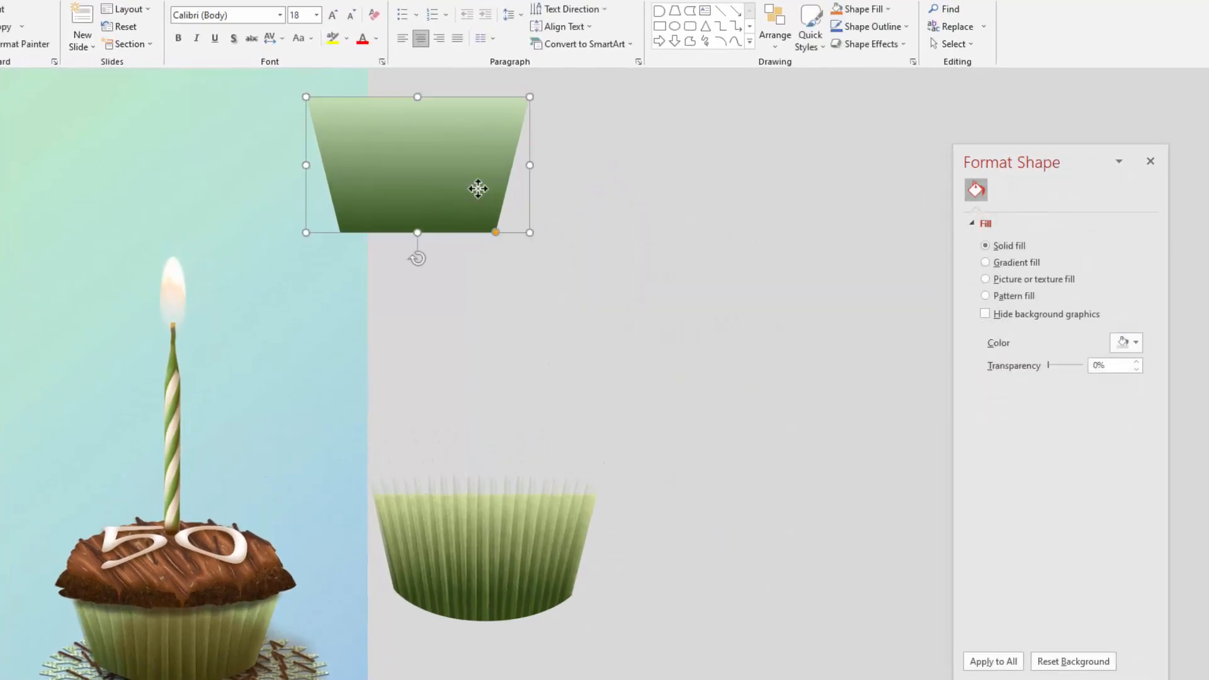
key(Delete)
click(512, 542)
drag(492, 610, 661, 590)
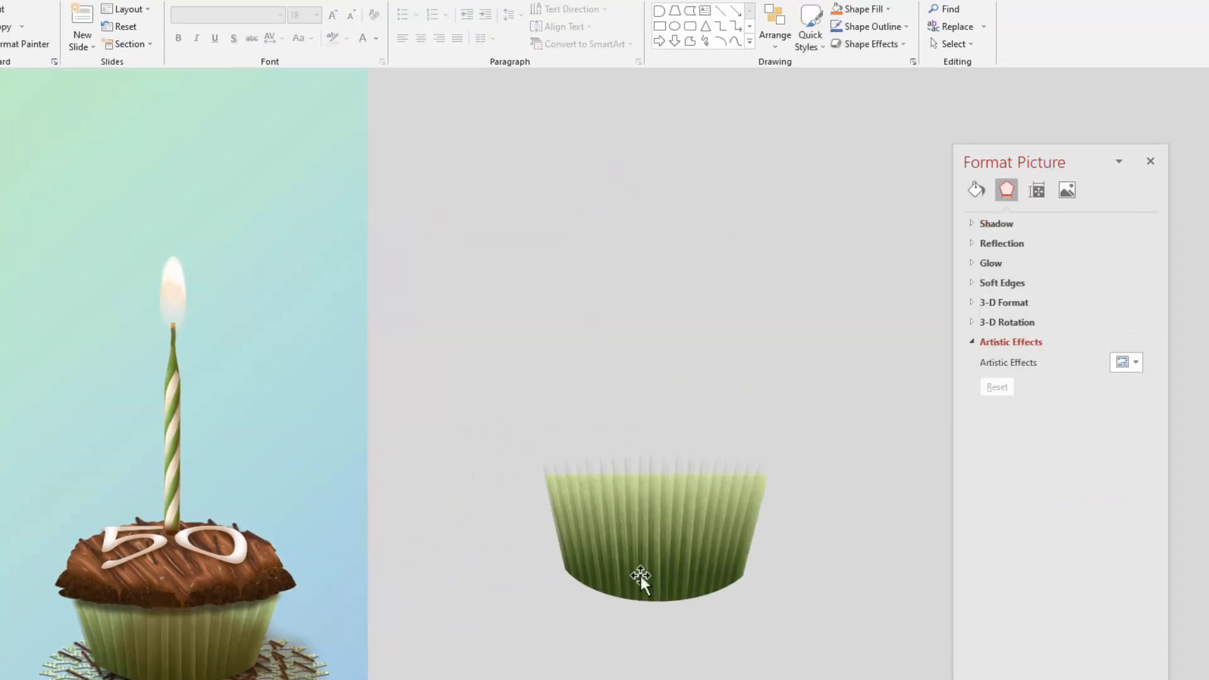
- Draw a flat Cloud shape about 2.73" wide and 0.74" high above the cup
click(640, 270)
click(749, 41)
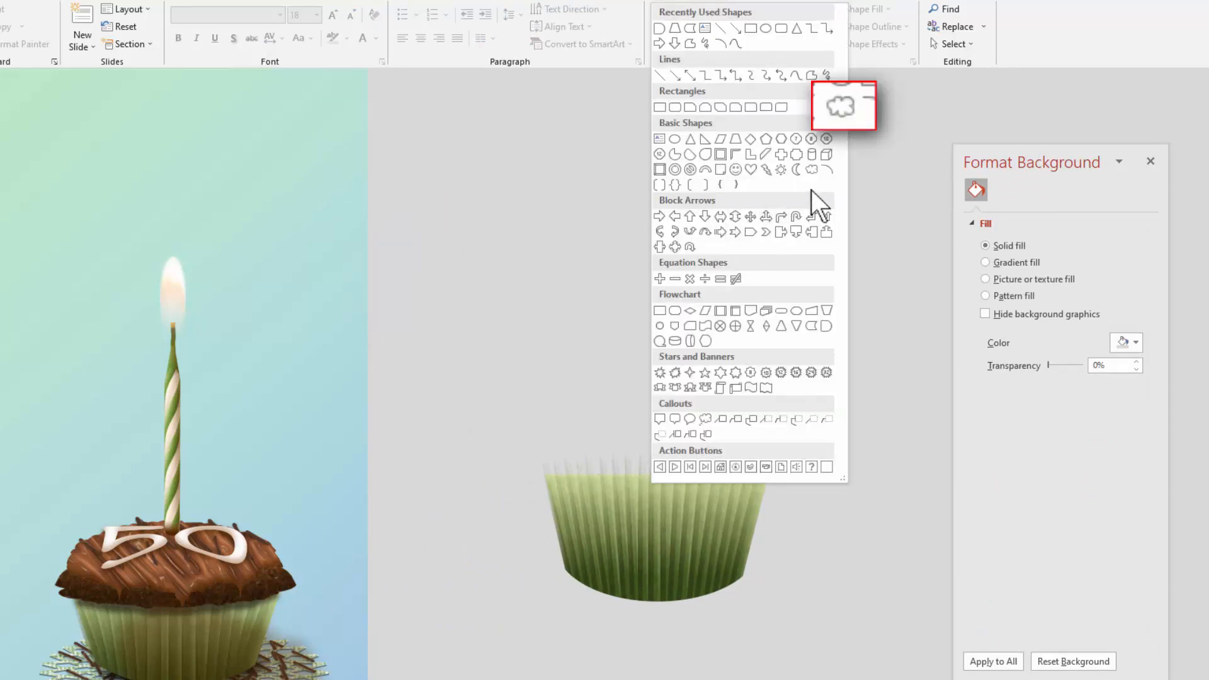
click(811, 170)
mouse_move(546, 274)
mouse_down()
mouse_move(816, 377)
mouse_move(826, 348)
mouse_up()
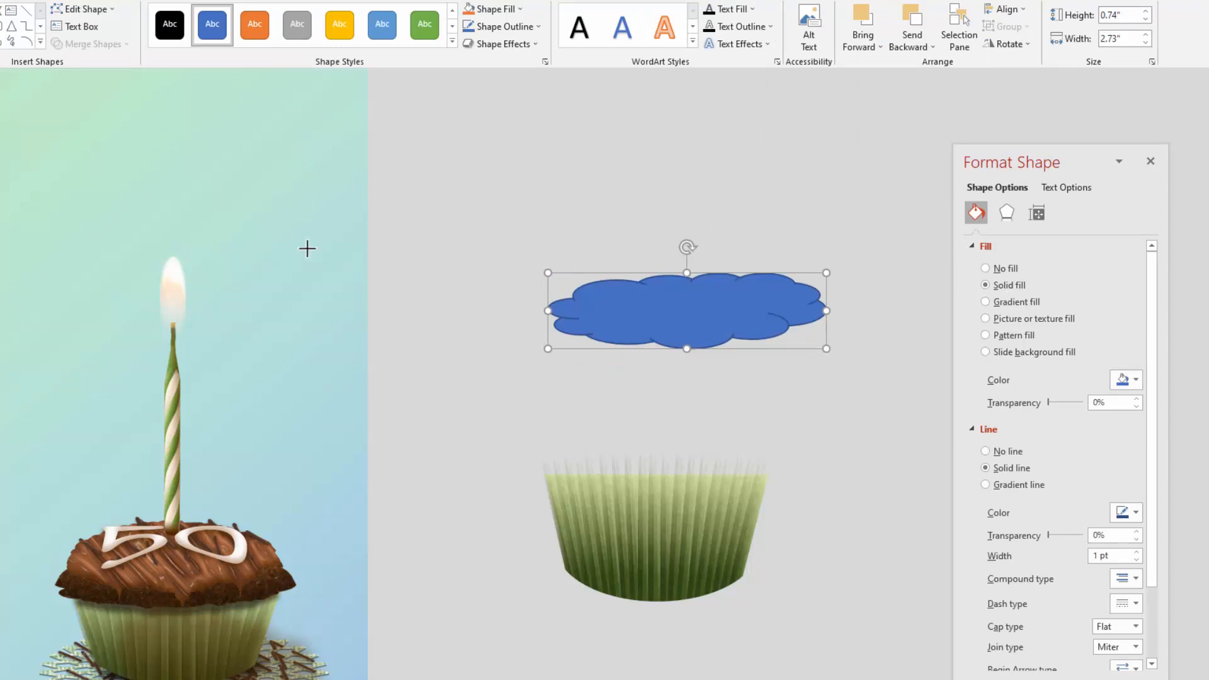
- Cover the cloud's upper half with a rectangle, subtract it to keep the scalloped lower part, and position that part above the cup
drag(503, 203, 867, 313)
click(642, 343)
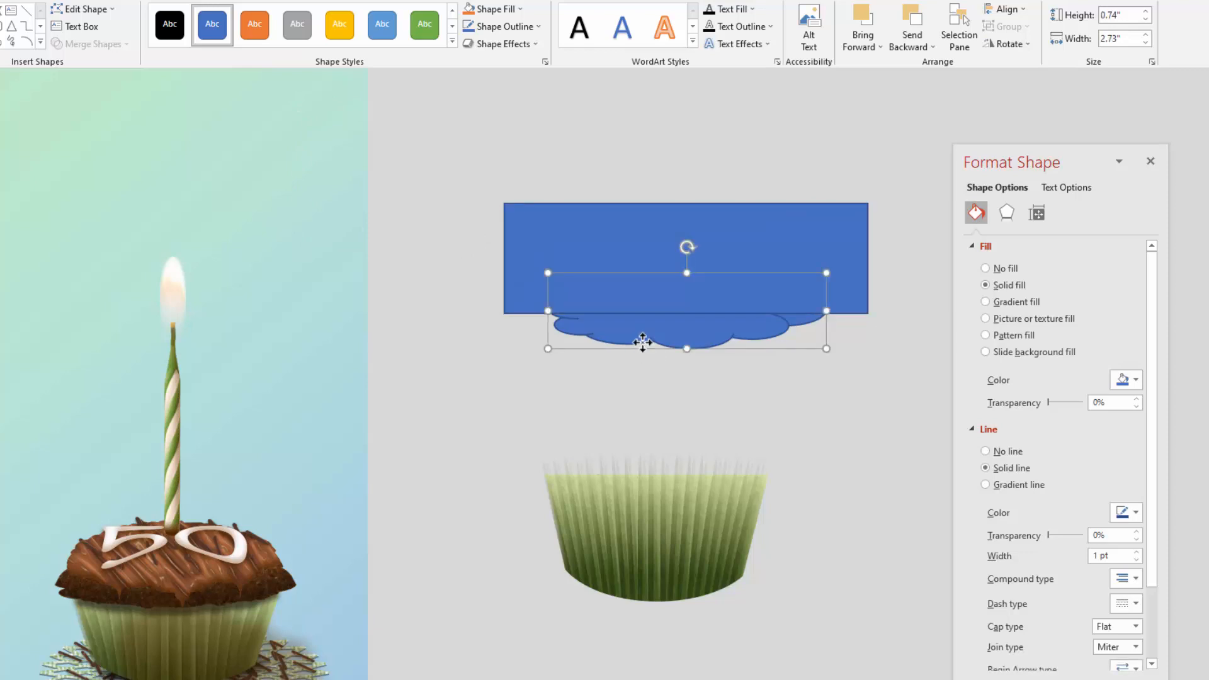
shift+click(689, 217)
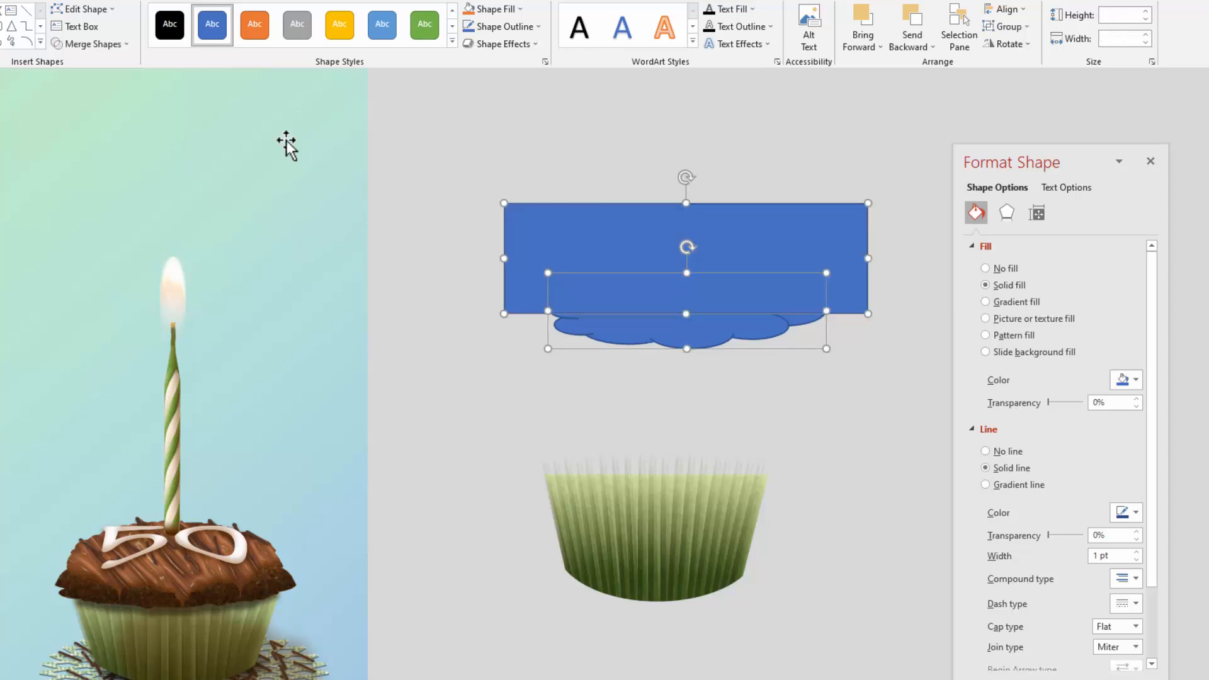
click(114, 49)
click(92, 133)
drag(622, 332, 604, 311)
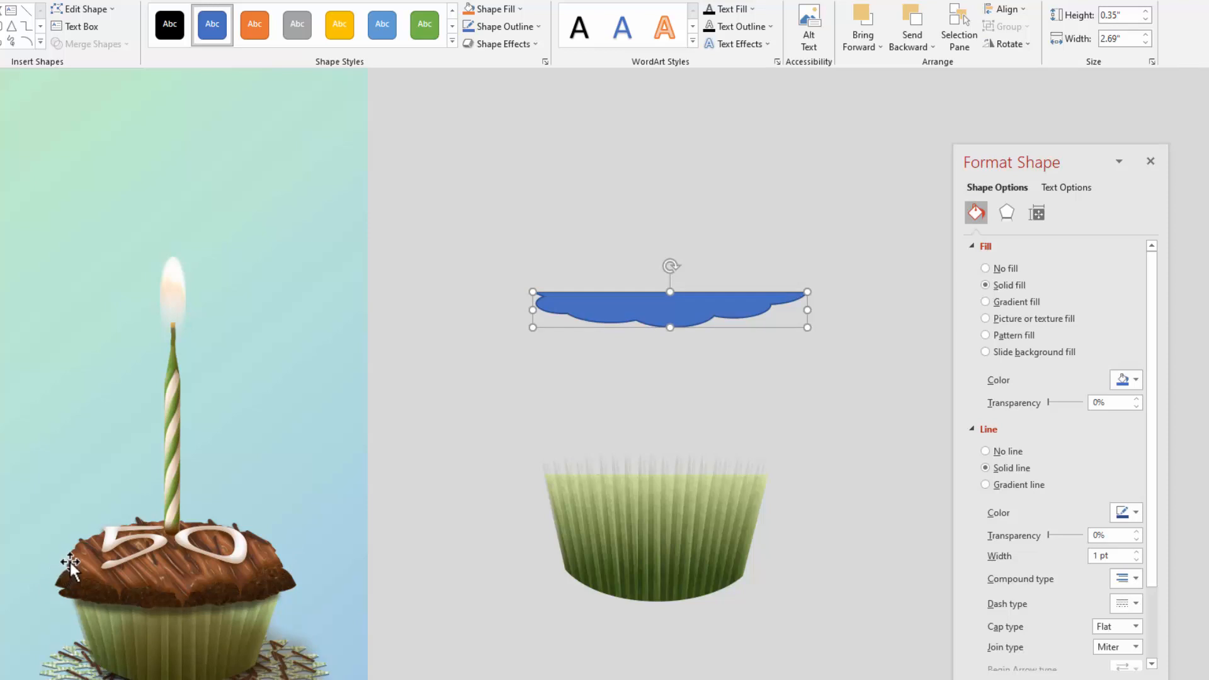
drag(665, 304, 661, 307)
click(650, 217)
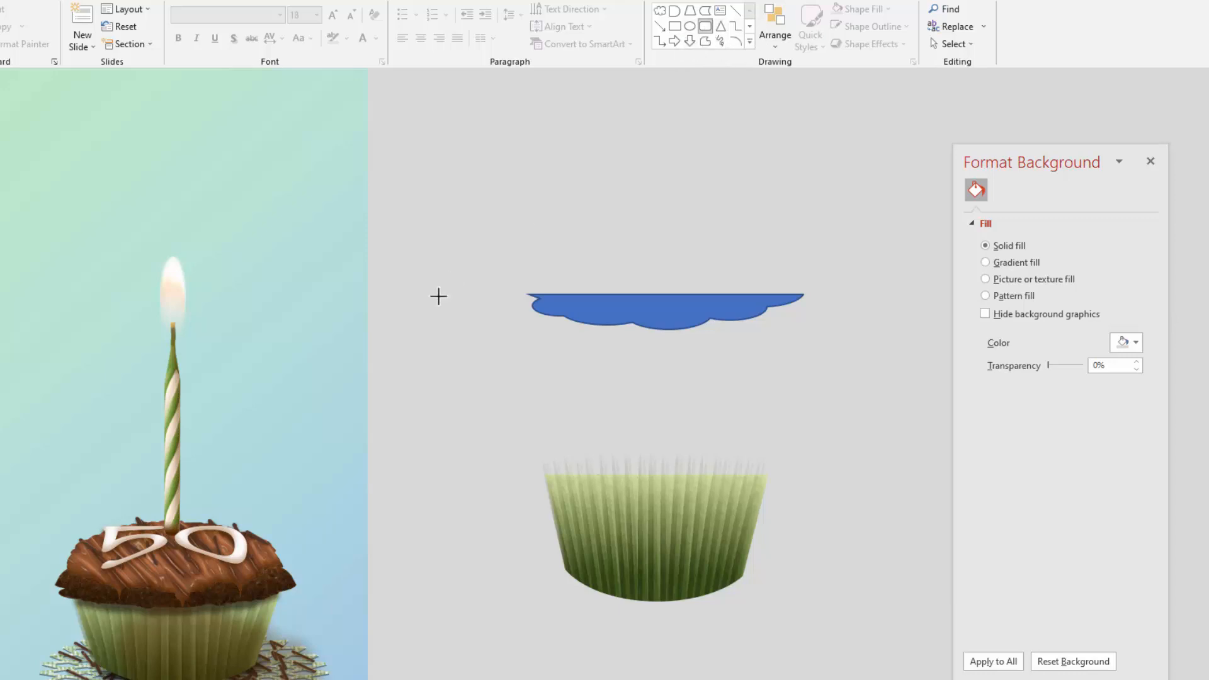
- Draw a rounded rectangle about 3.17" by 0.55" above the scalloped piece and subtract a wider rectangle from its lower half
drag(515, 214, 837, 269)
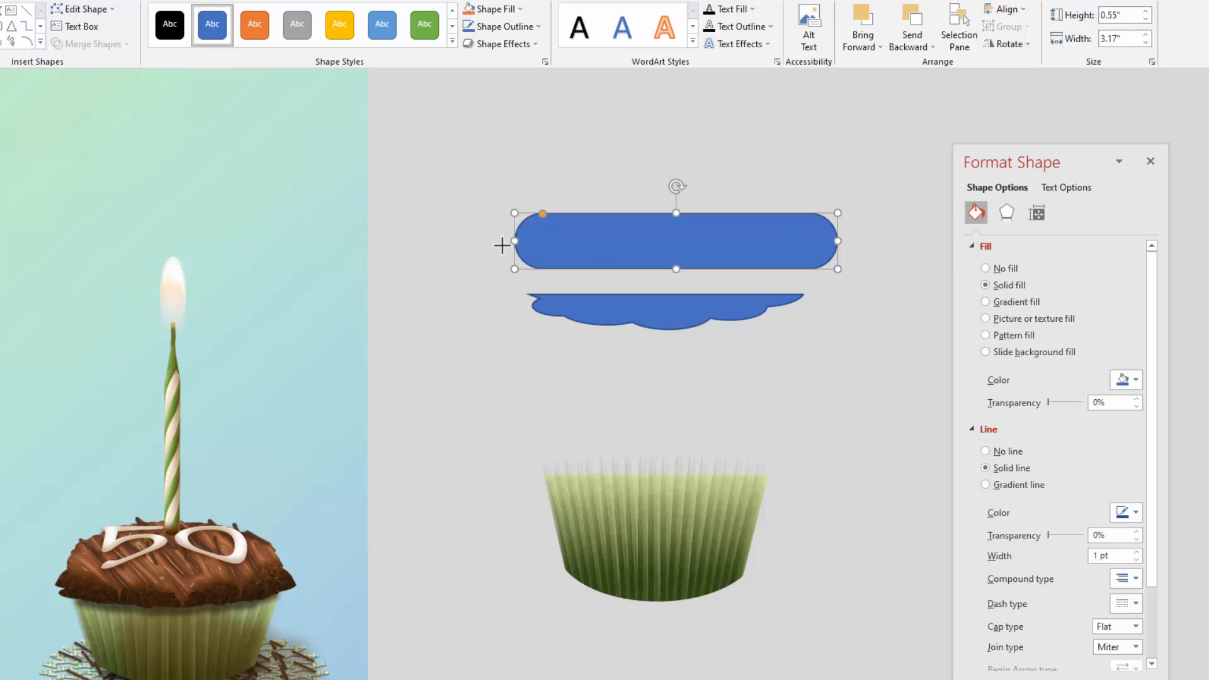
drag(501, 237, 880, 285)
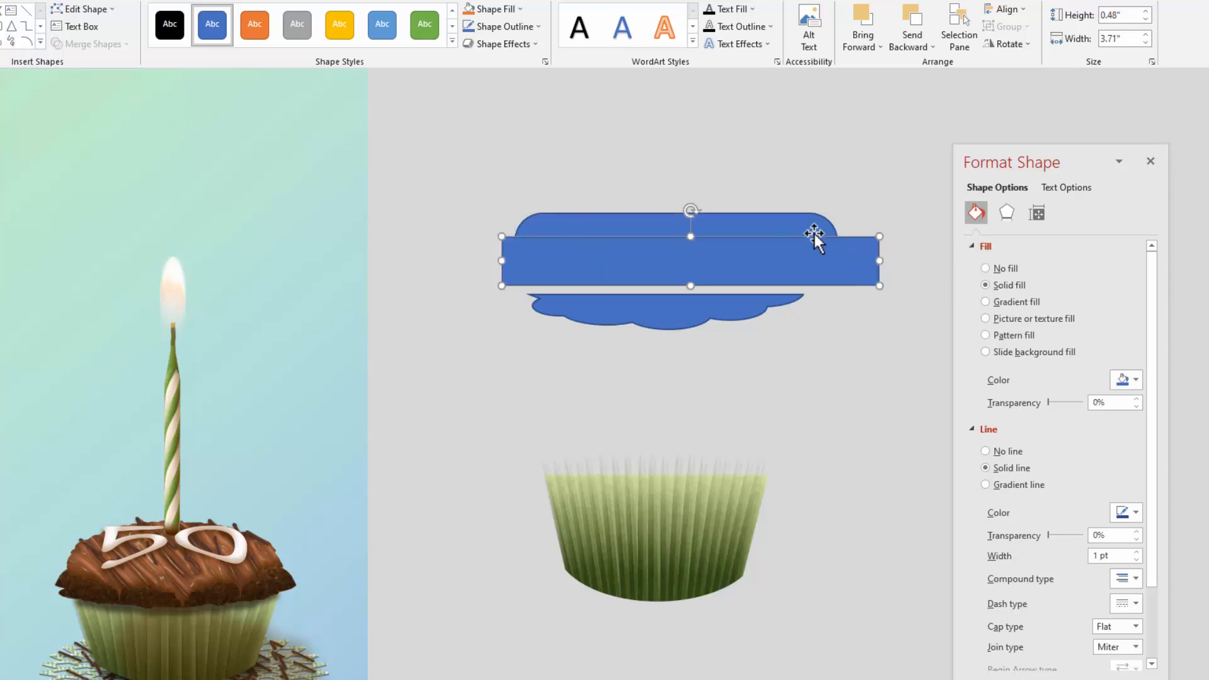
shift+click(876, 281)
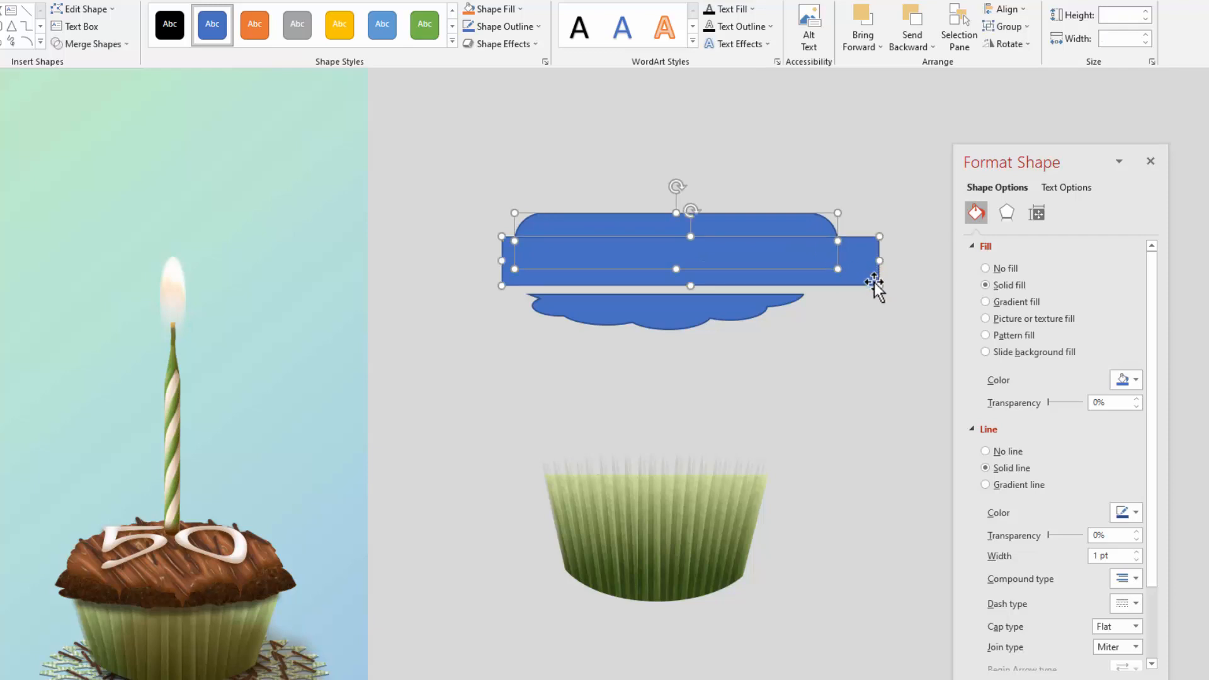
click(109, 44)
click(93, 118)
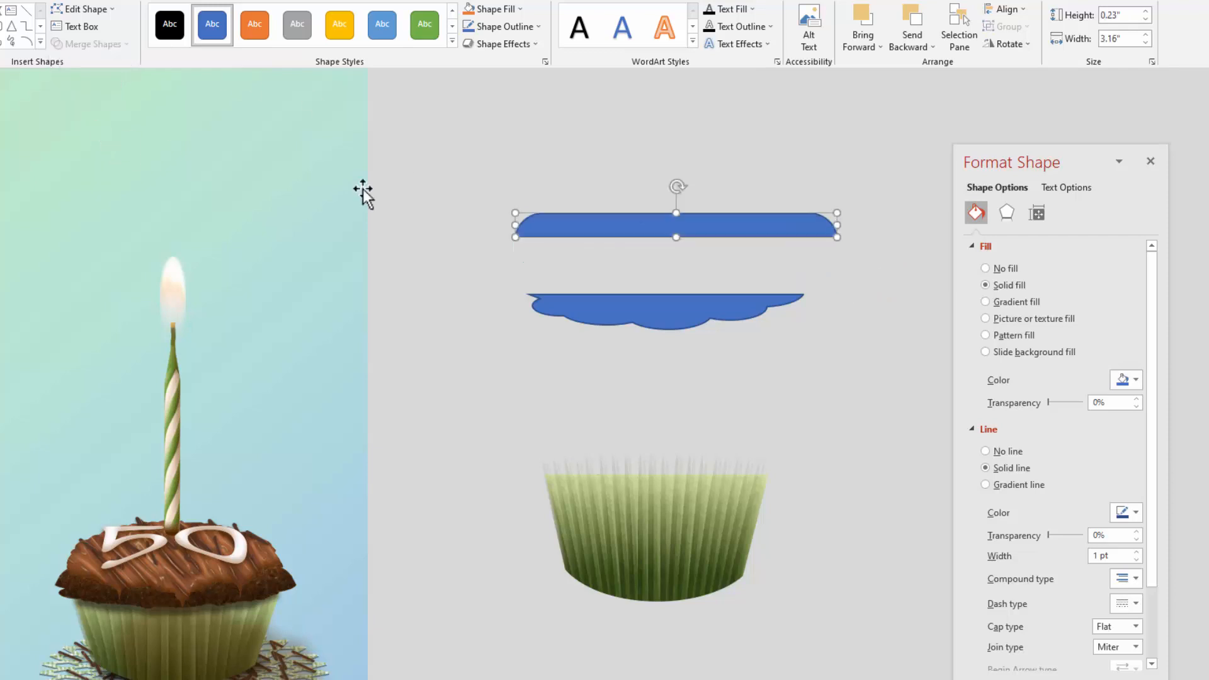
- Place the rounded strip directly on top of the scalloped piece and narrow it to the same width
drag(575, 228, 588, 284)
drag(849, 281, 805, 287)
click(772, 405)
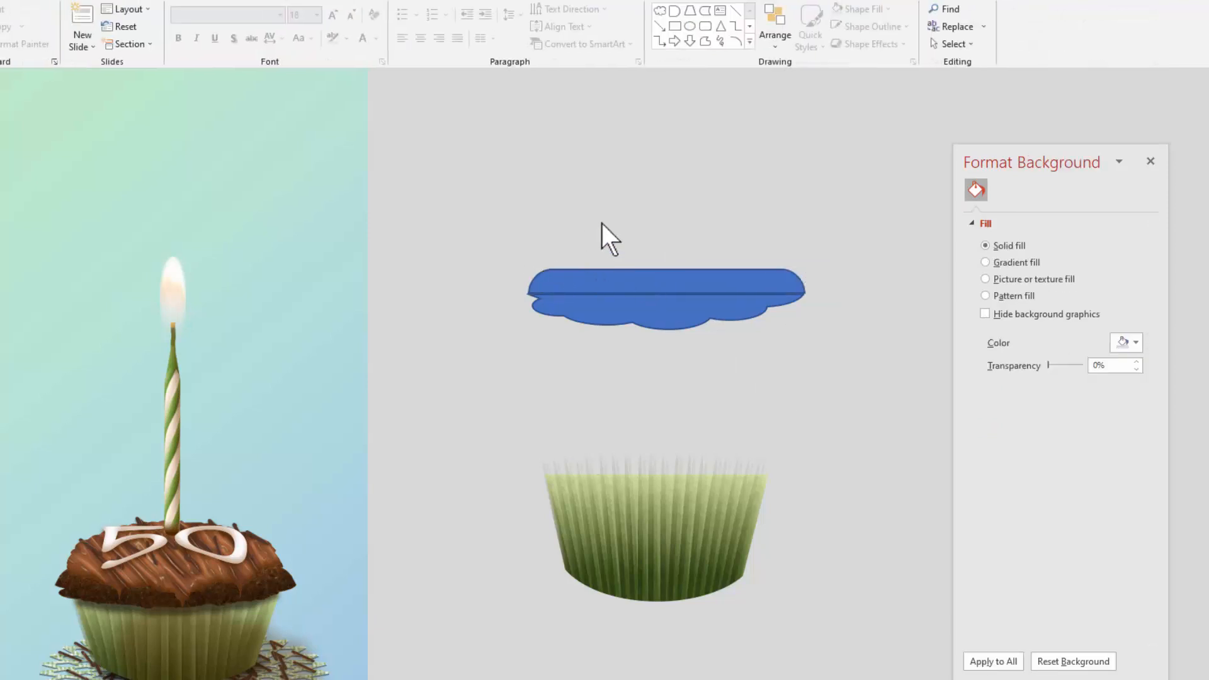
- Draw an ellipse about 2.55" by 0.81" above the stack and subtract a rectangle from it, keeping only the upper dome
click(690, 26)
drag(535, 127, 795, 209)
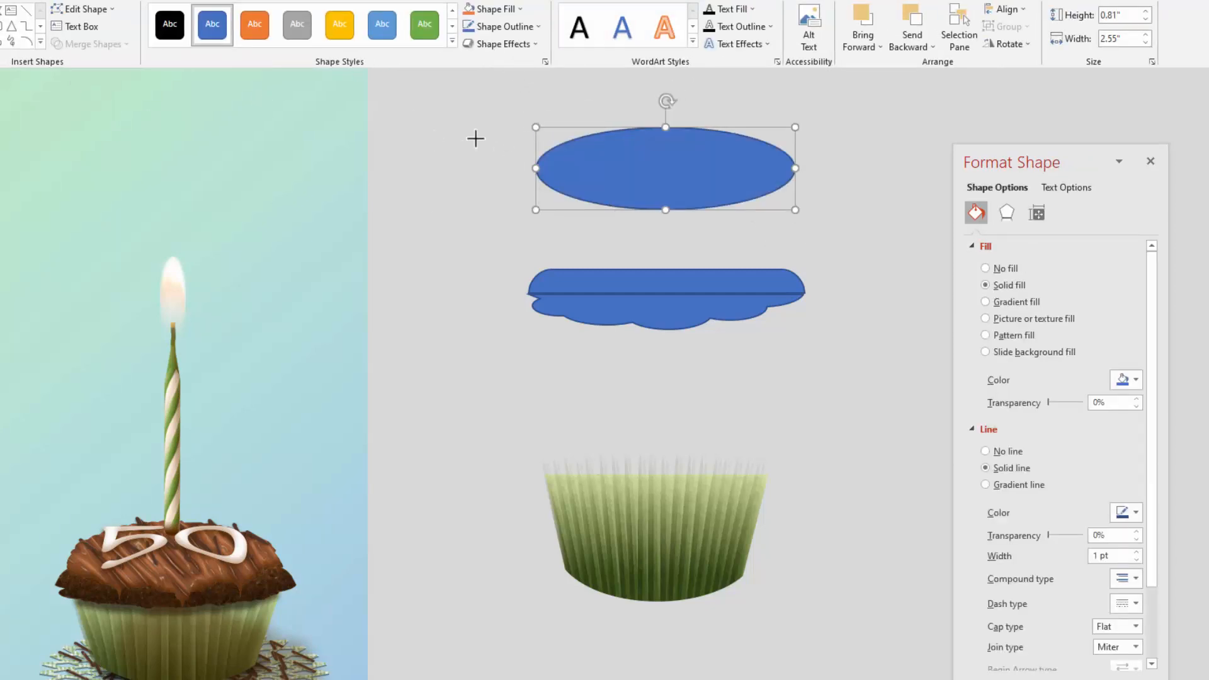
drag(517, 162, 844, 230)
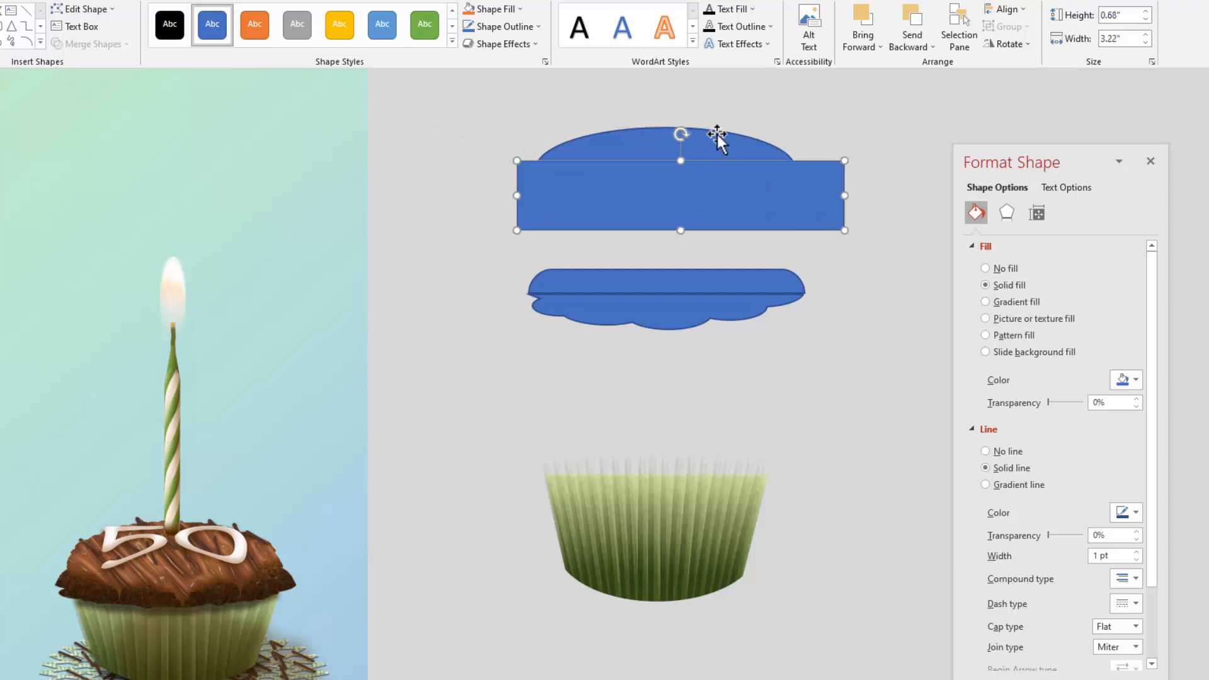
shift+click(829, 201)
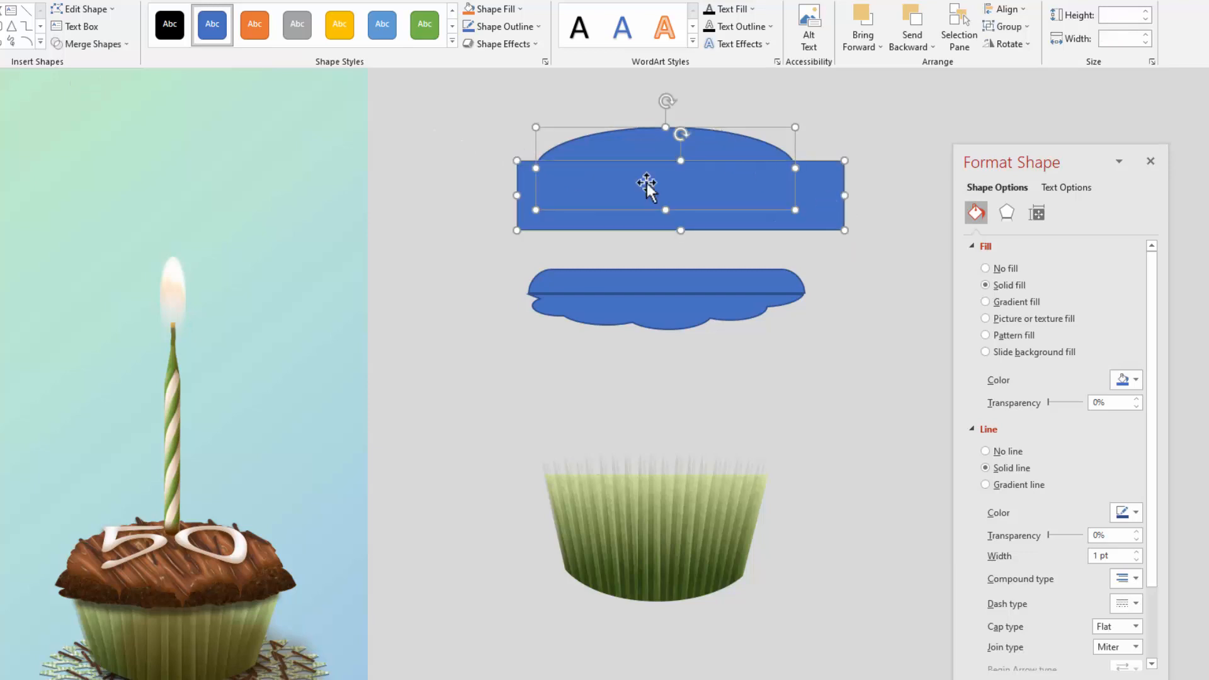
click(93, 43)
click(110, 134)
- Set the dome on top of the rounded strip, fit its width, and reduce the scalloped piece's height to 0.24"
drag(593, 230, 582, 254)
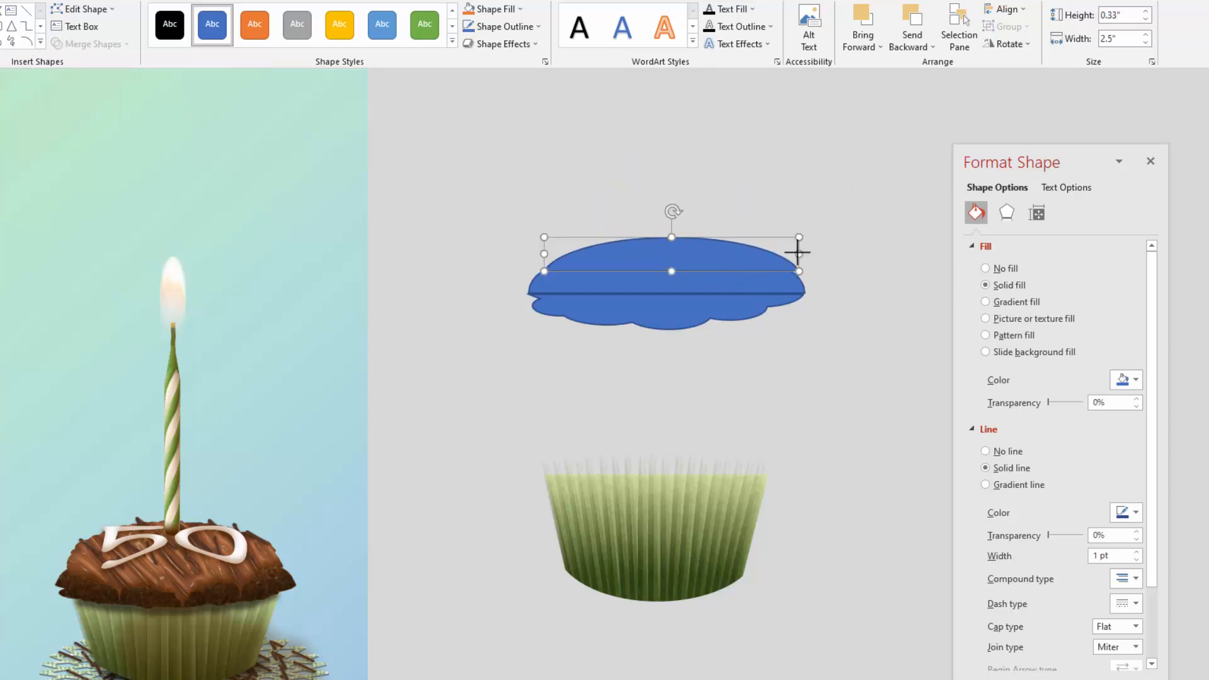
click(686, 323)
drag(663, 332, 666, 319)
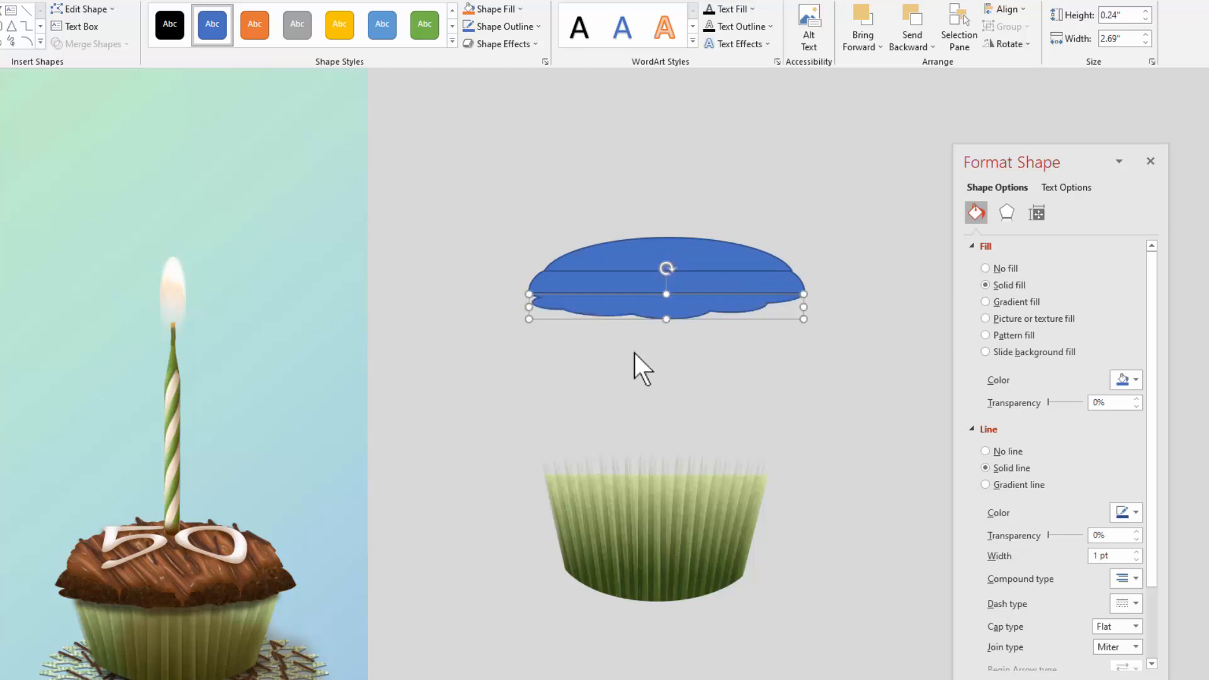
click(559, 334)
- Remove the outlines from the three stacked cake-top pieces and nudge the scalloped piece up against the strip
drag(454, 203, 941, 380)
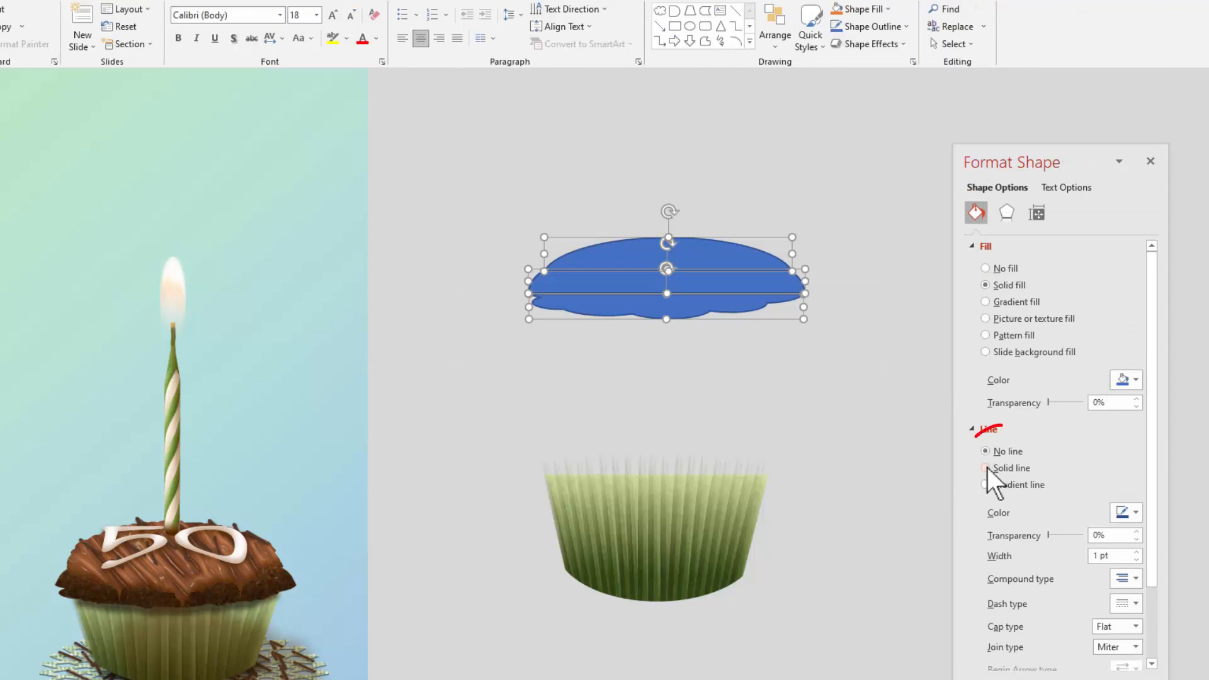
click(984, 452)
click(640, 331)
click(673, 316)
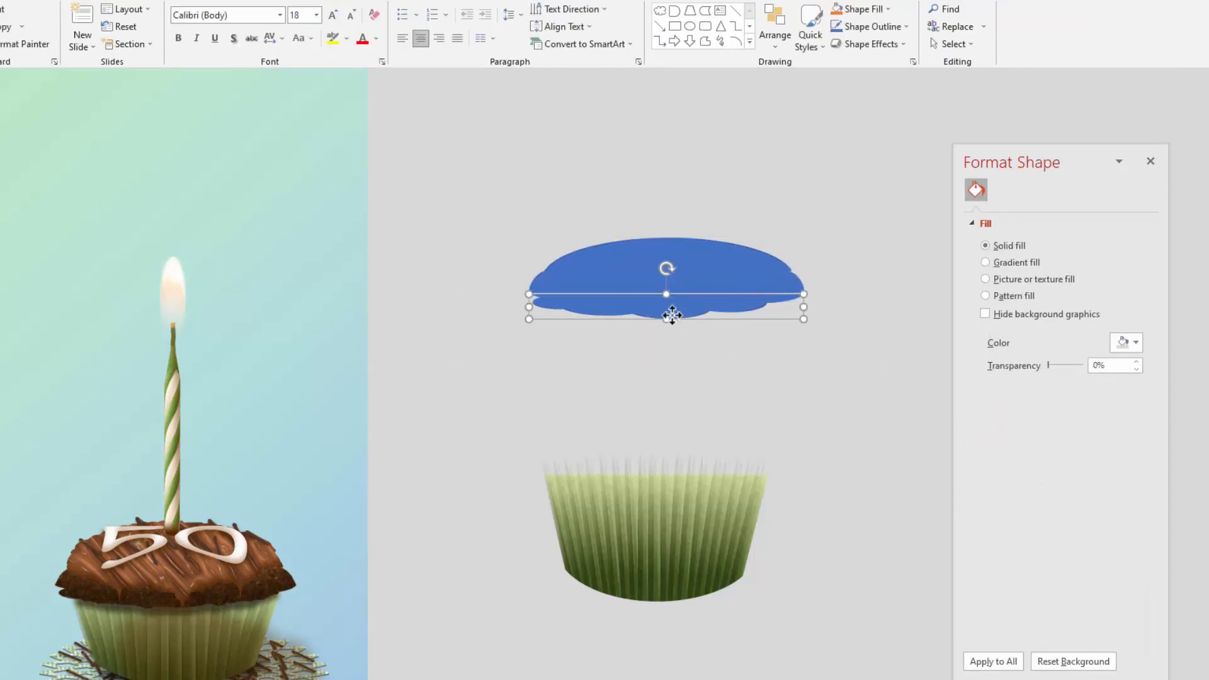
click(791, 353)
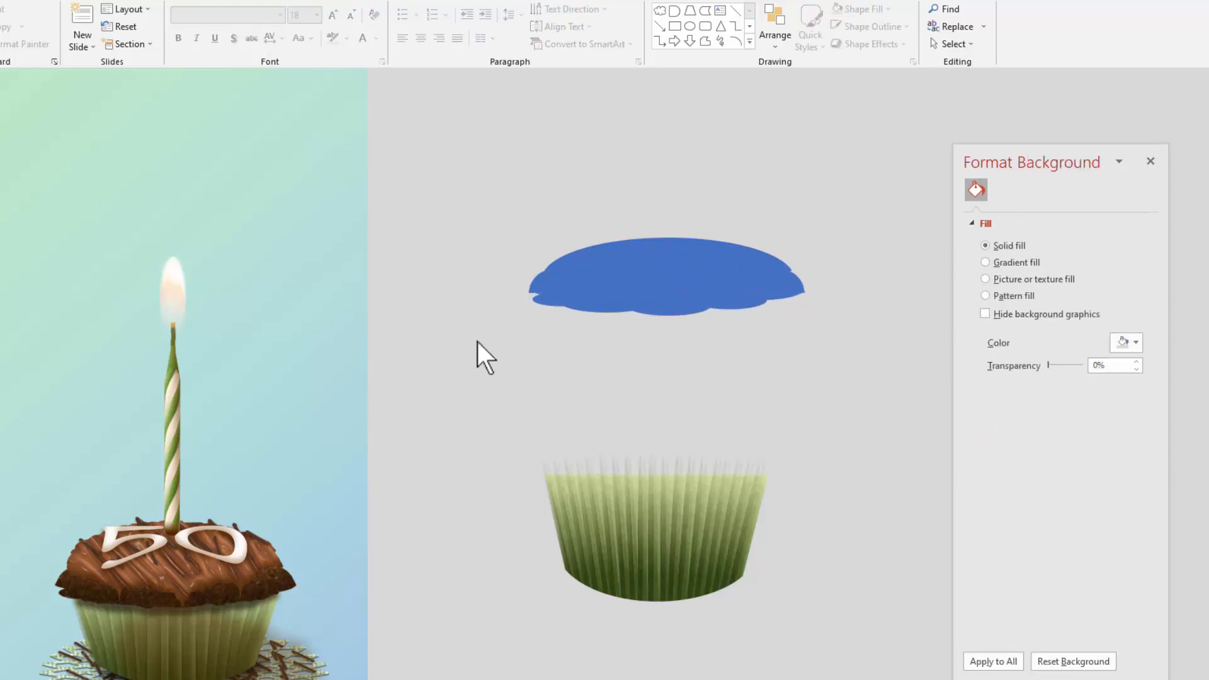
- Unite the three stacked pieces into one cake-top shape and move it up above the cup
drag(435, 178, 888, 390)
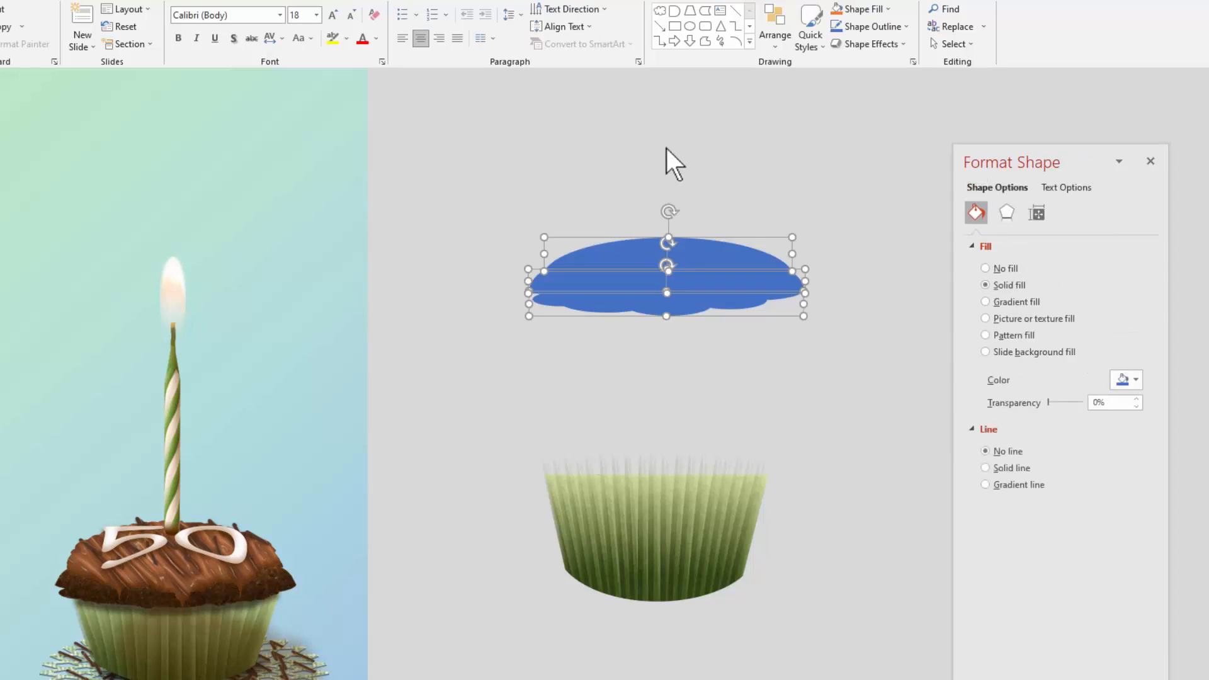
click(114, 44)
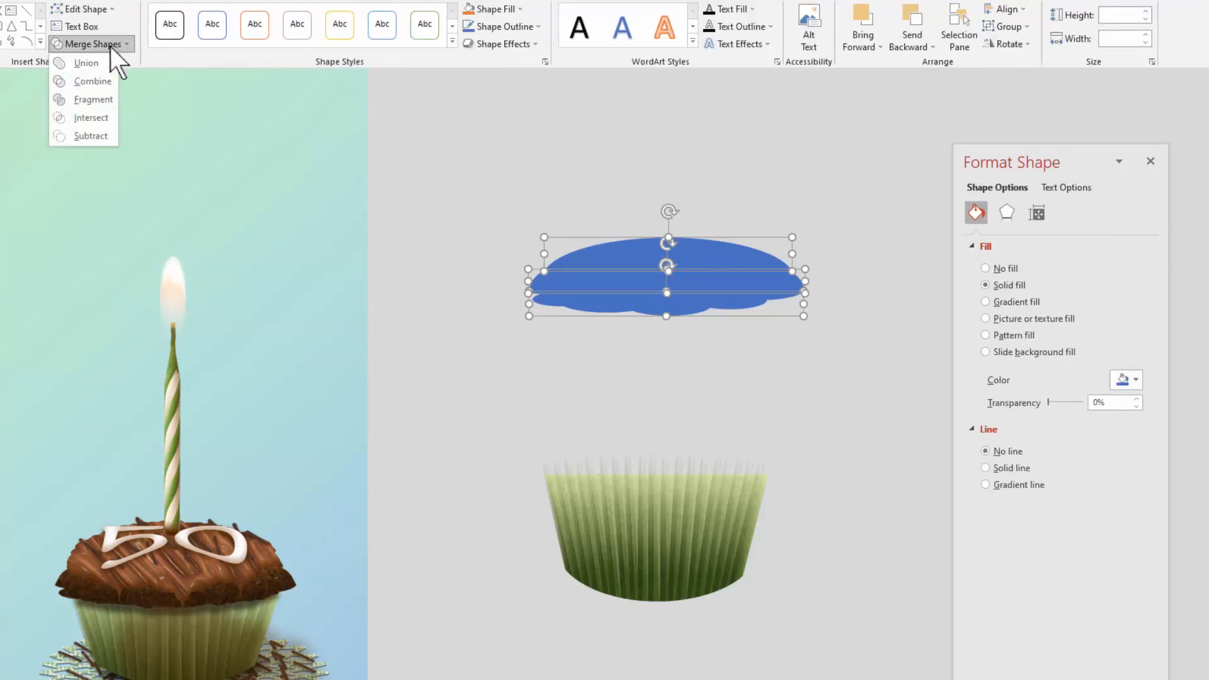
click(93, 61)
drag(695, 274, 647, 240)
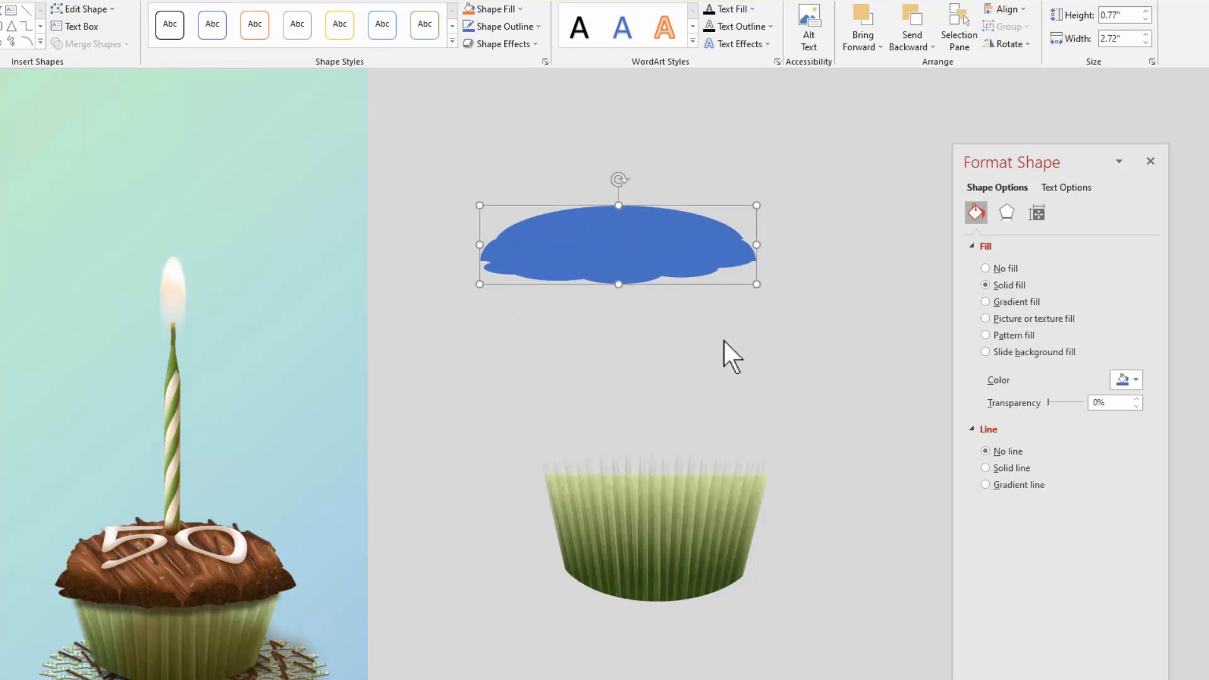
drag(673, 244, 665, 246)
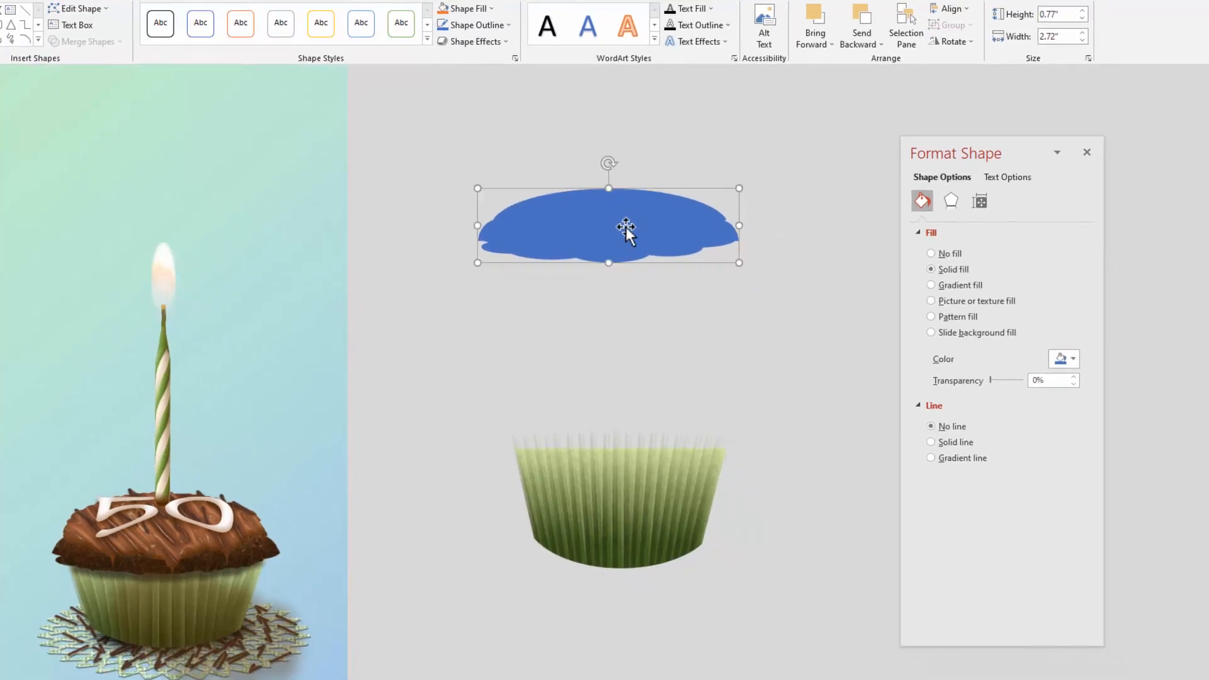
- Apply a gradient fill to the cake-top shape and set the stop at 100% to dark brown from the standard colors
click(931, 284)
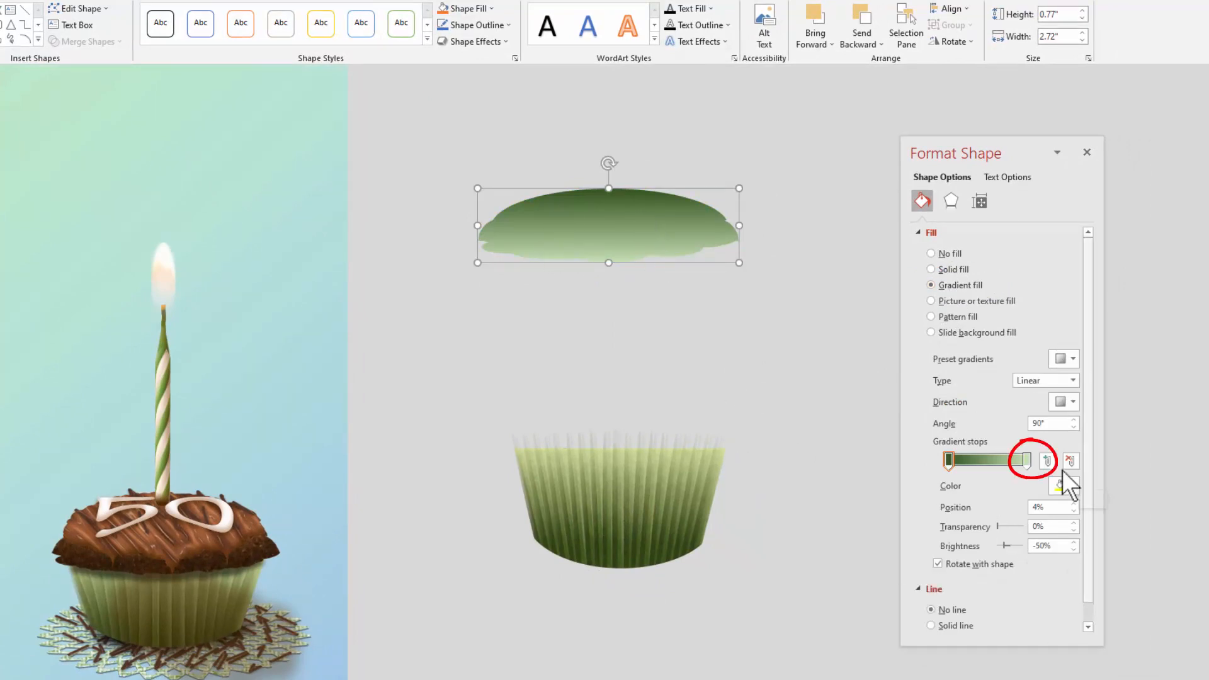
click(1024, 461)
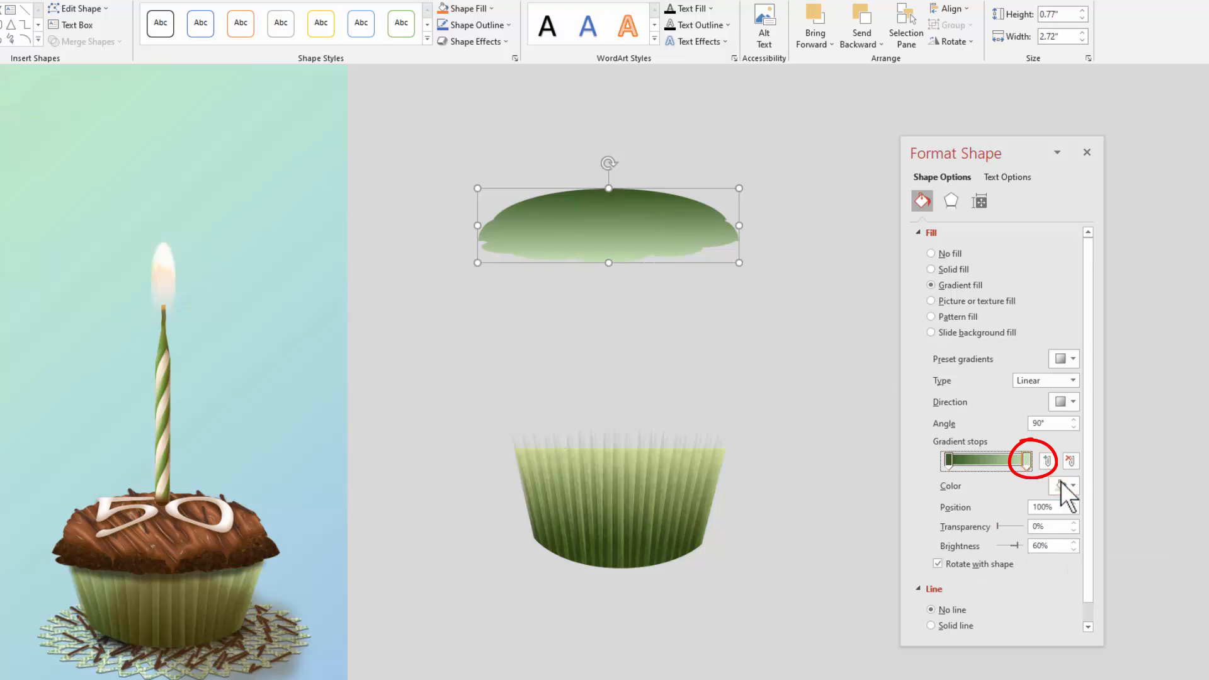
click(1064, 486)
click(1082, 640)
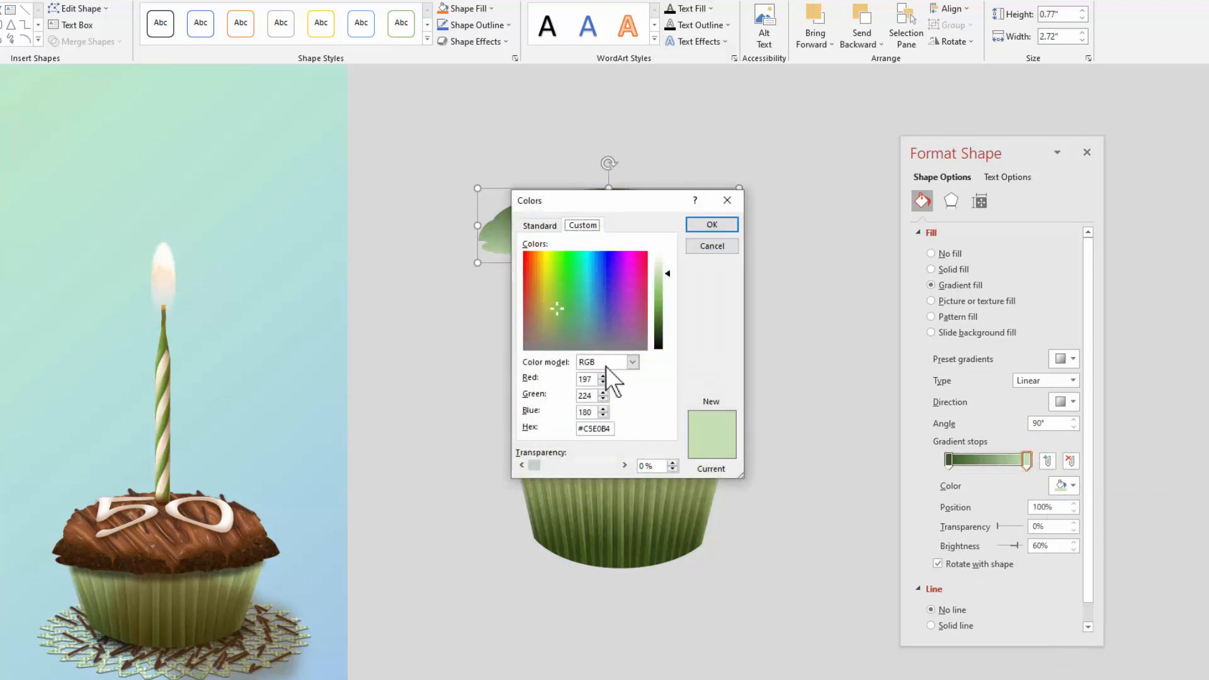
click(539, 226)
click(556, 367)
click(559, 364)
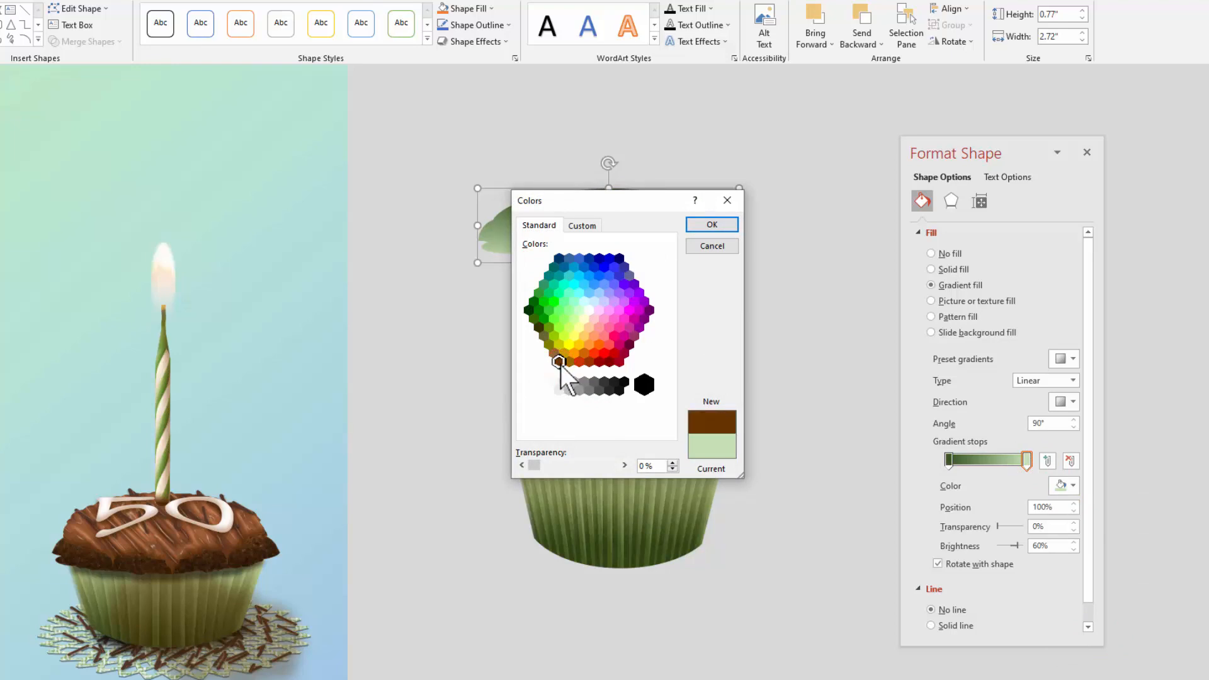
click(705, 226)
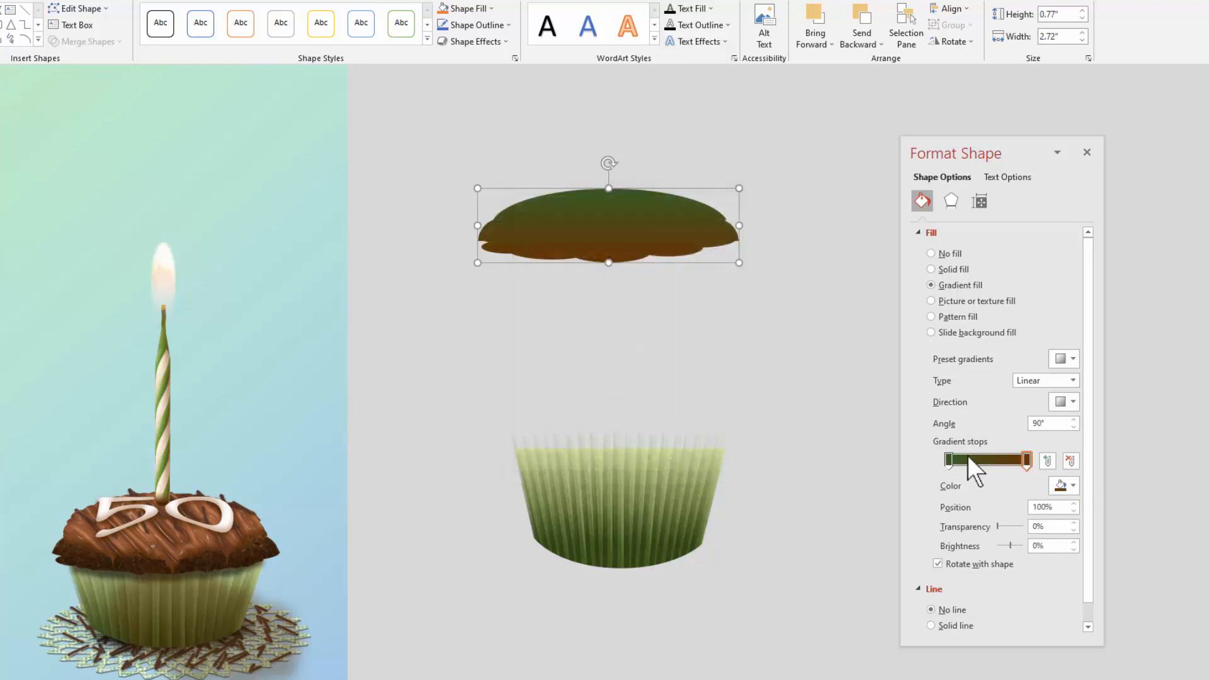
- Change the cake top's gradient stop at 4% to a lighter brown from the standard colors and move the dark brown stop to 82%
click(948, 459)
click(1067, 486)
click(1084, 643)
click(551, 230)
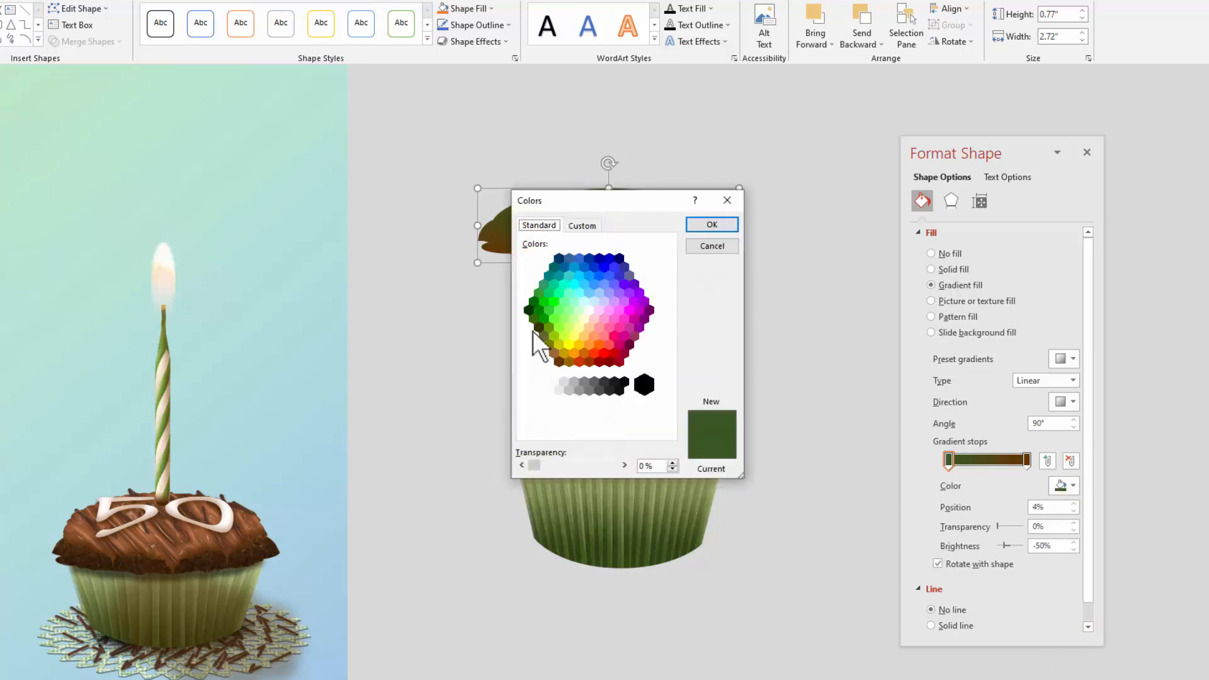
click(553, 352)
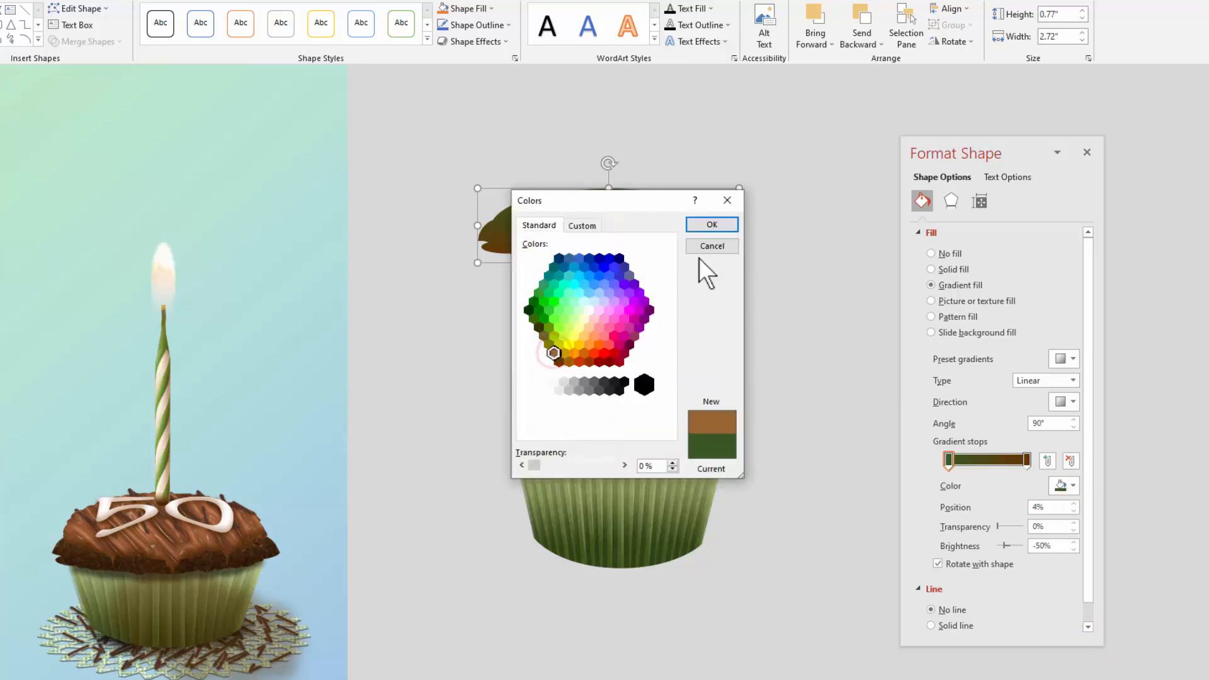
click(713, 226)
drag(631, 224, 634, 225)
click(1026, 460)
drag(1027, 458, 1011, 458)
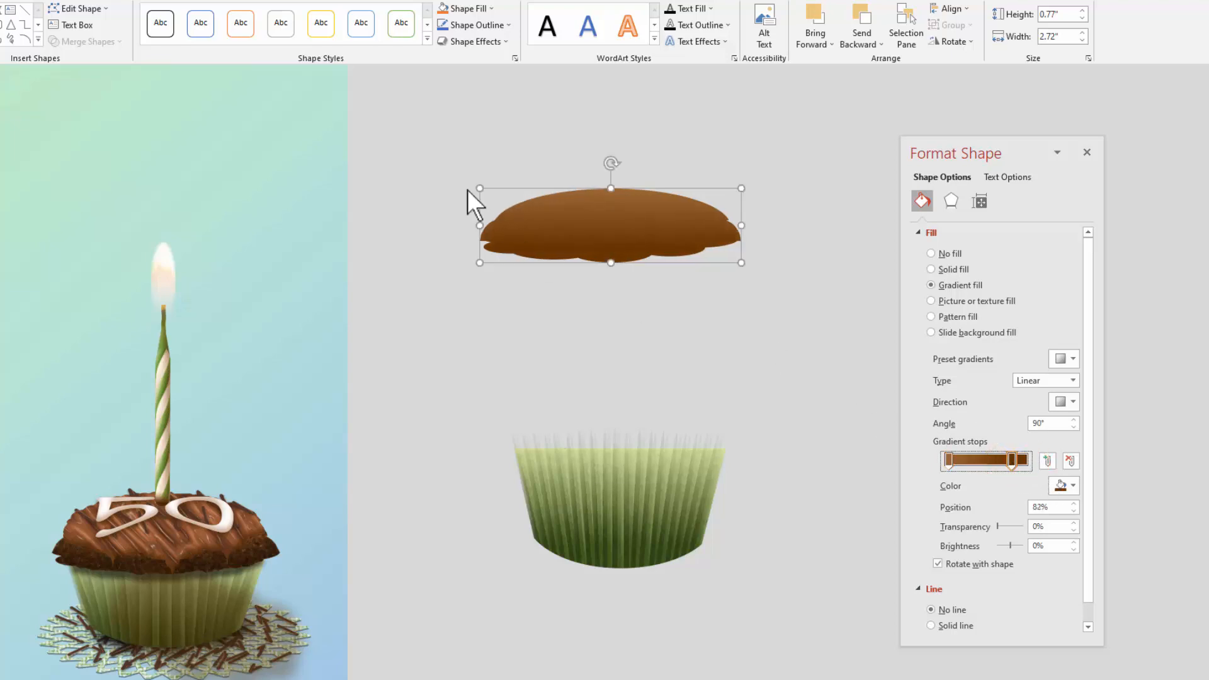
- Move the cake top up, duplicate it, convert the copy to a picture and place it just below the original
drag(610, 243, 613, 217)
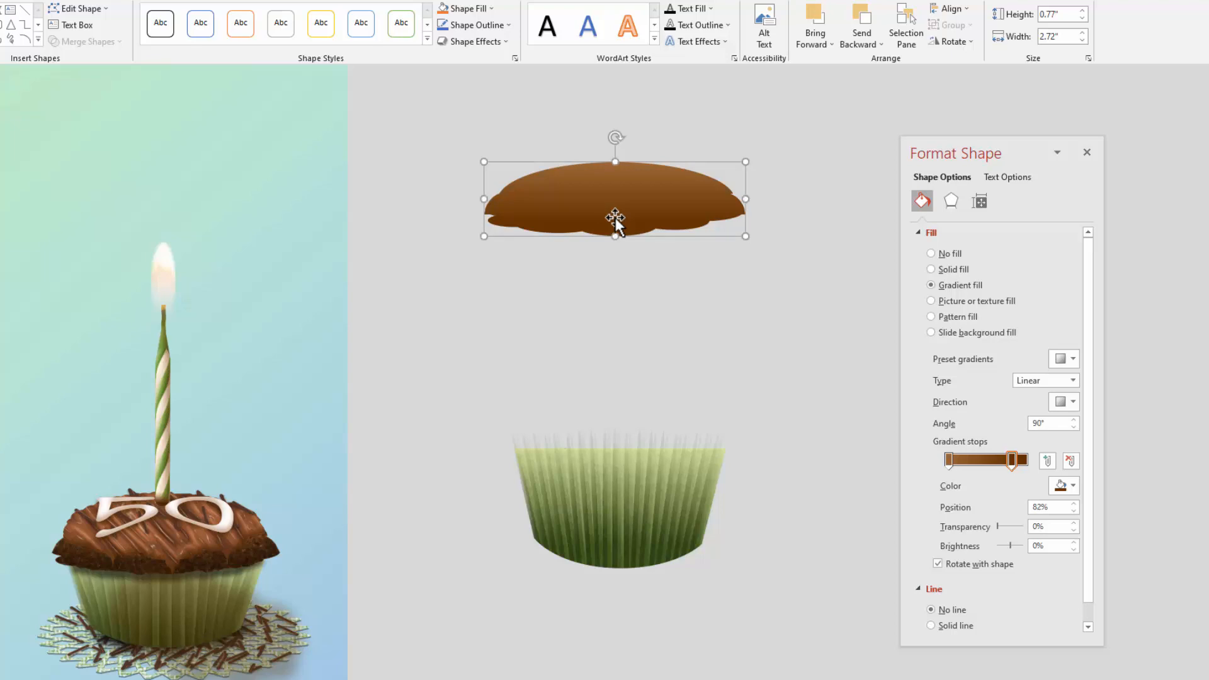
key(ctrl+d)
click(787, 262)
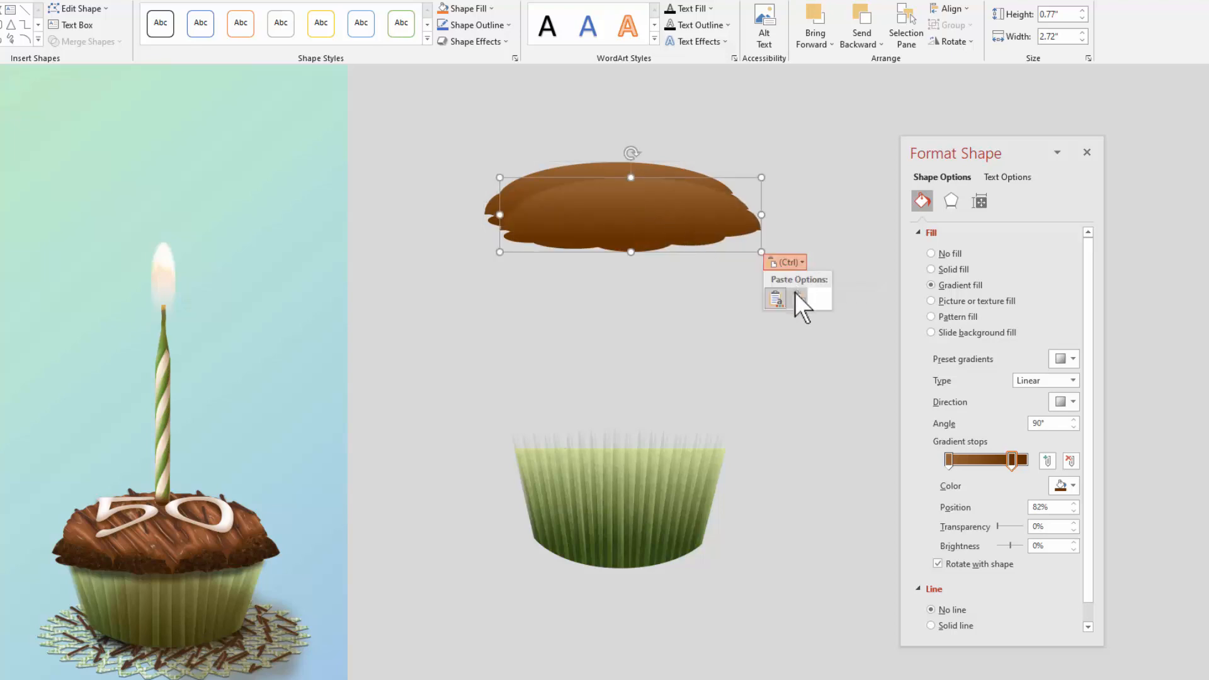
click(795, 292)
drag(677, 354, 639, 278)
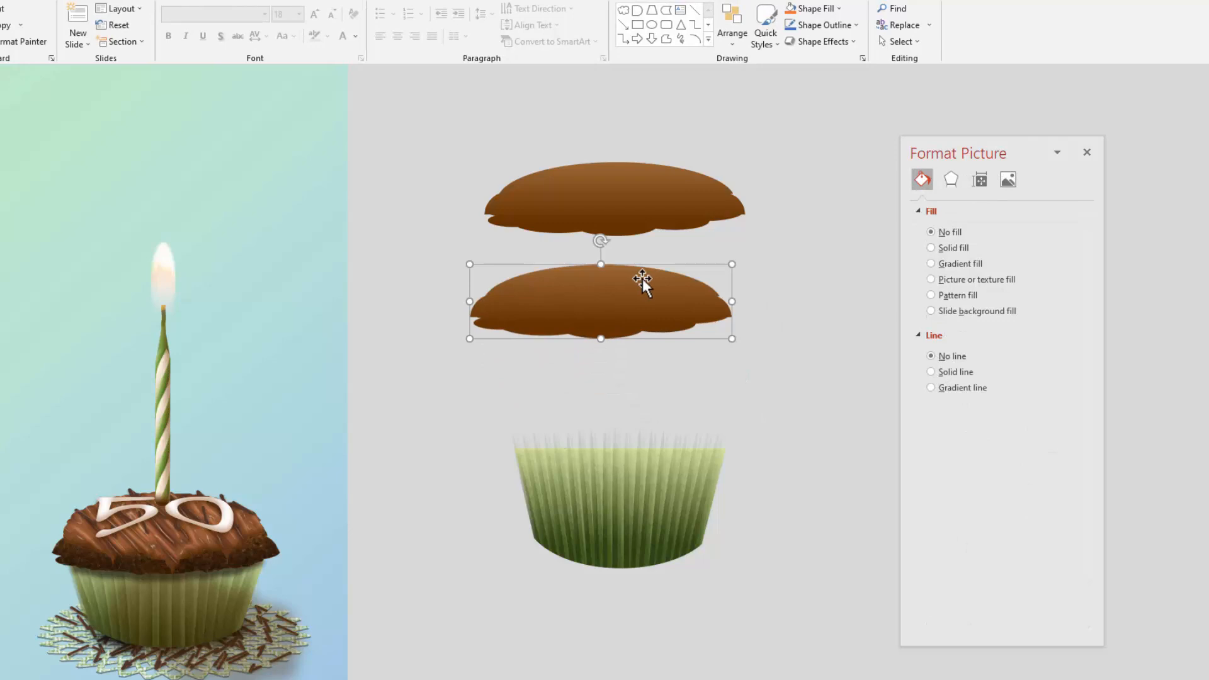
- Apply the Mosaic Bubbles artistic effect to the cake-top picture and set its pressure to 100
click(950, 180)
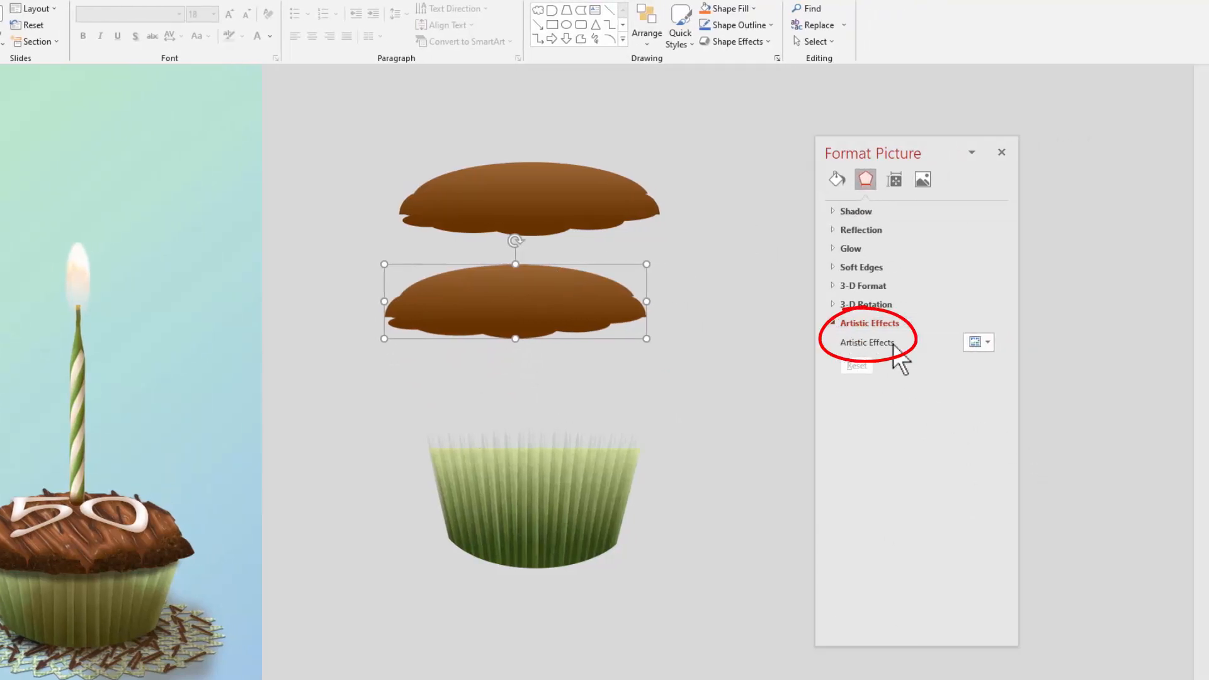
click(988, 344)
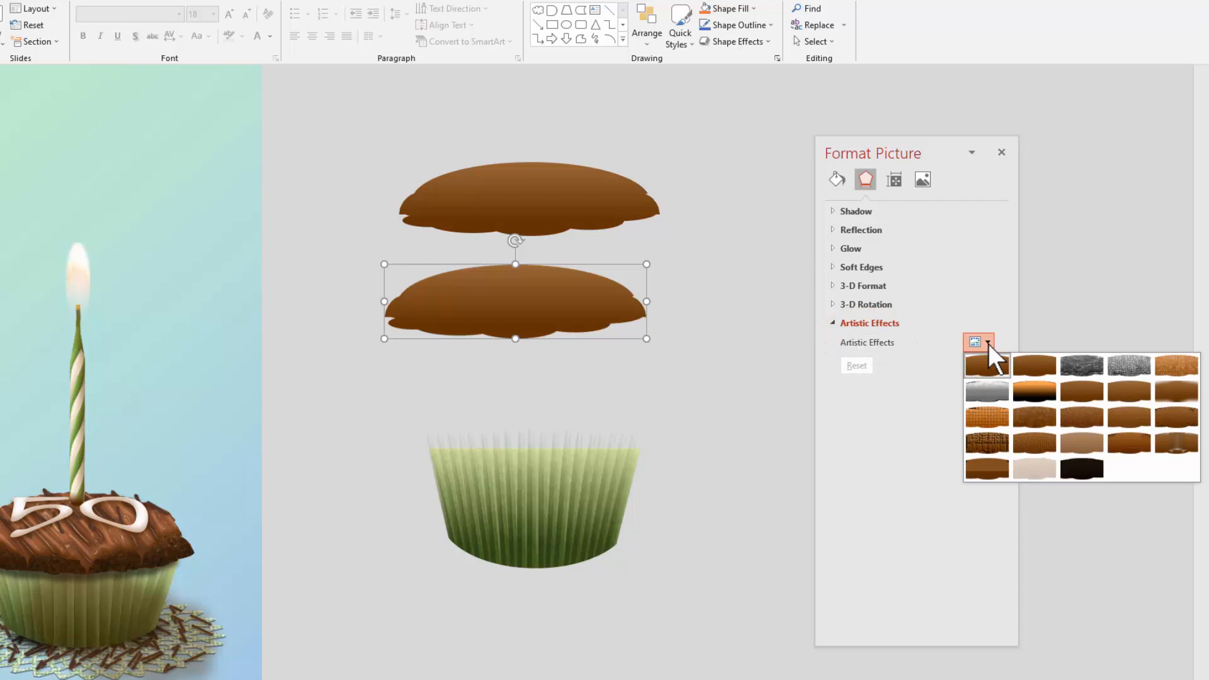
click(1119, 415)
drag(504, 325, 506, 323)
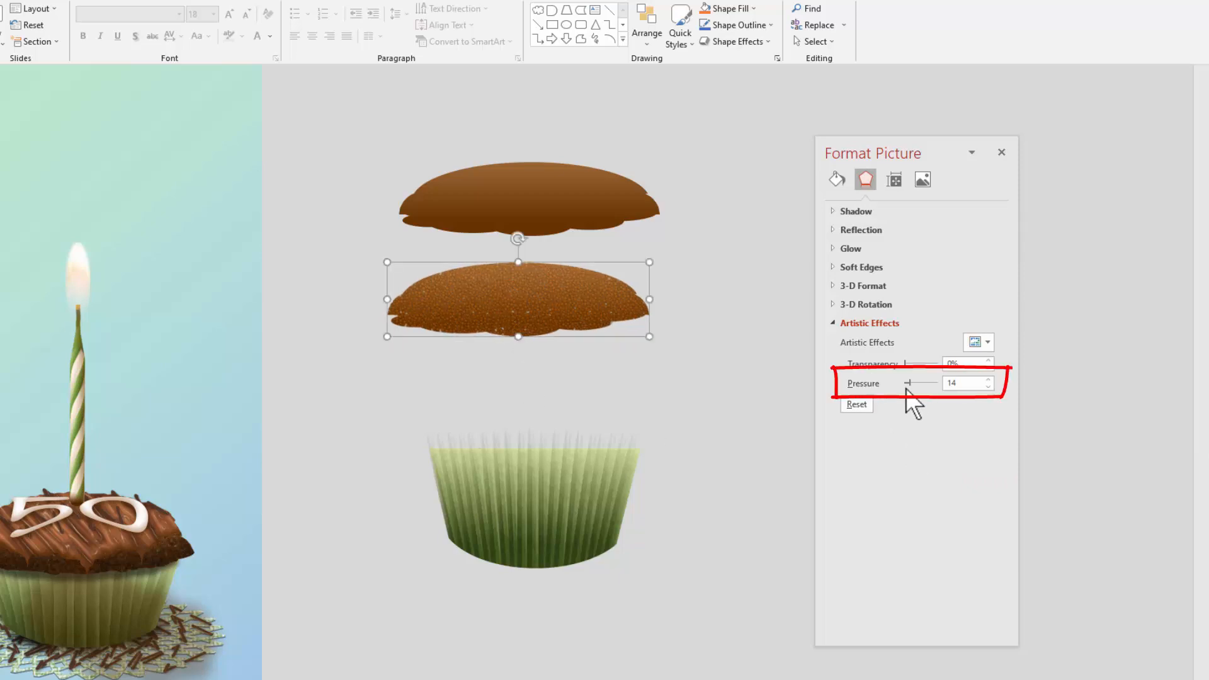
drag(908, 382, 966, 401)
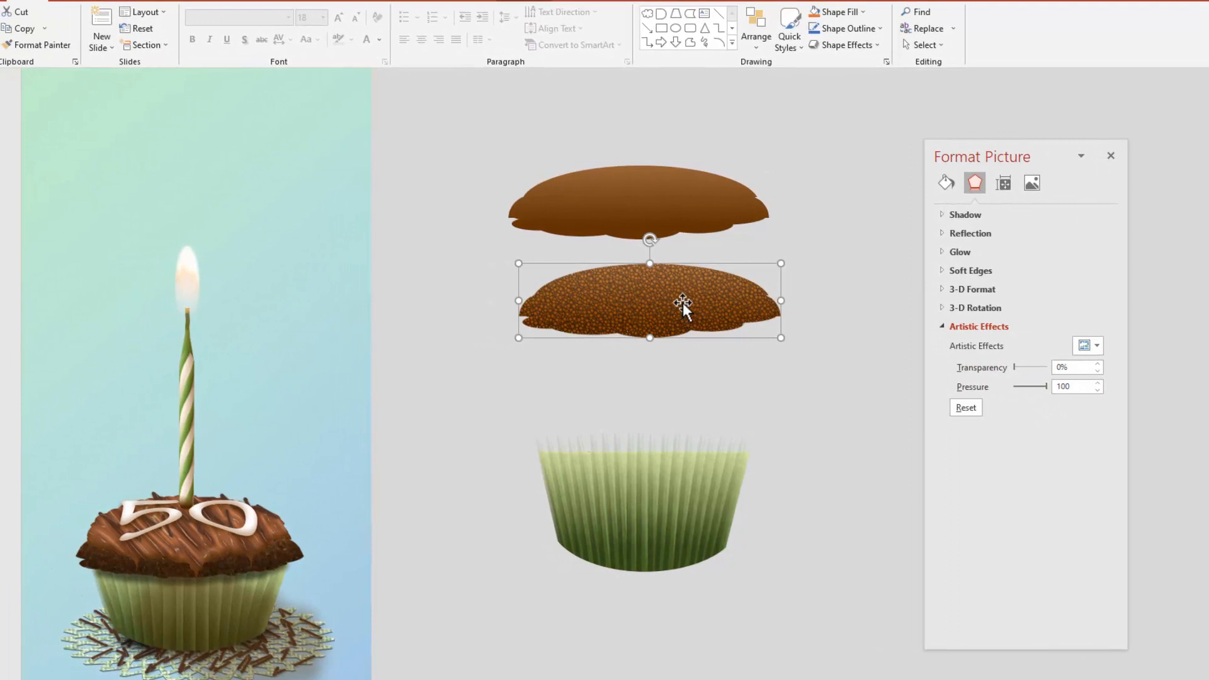
- Darken the textured cake-top picture by one brightness preset at normal contrast and align it under the original shape
click(533, 4)
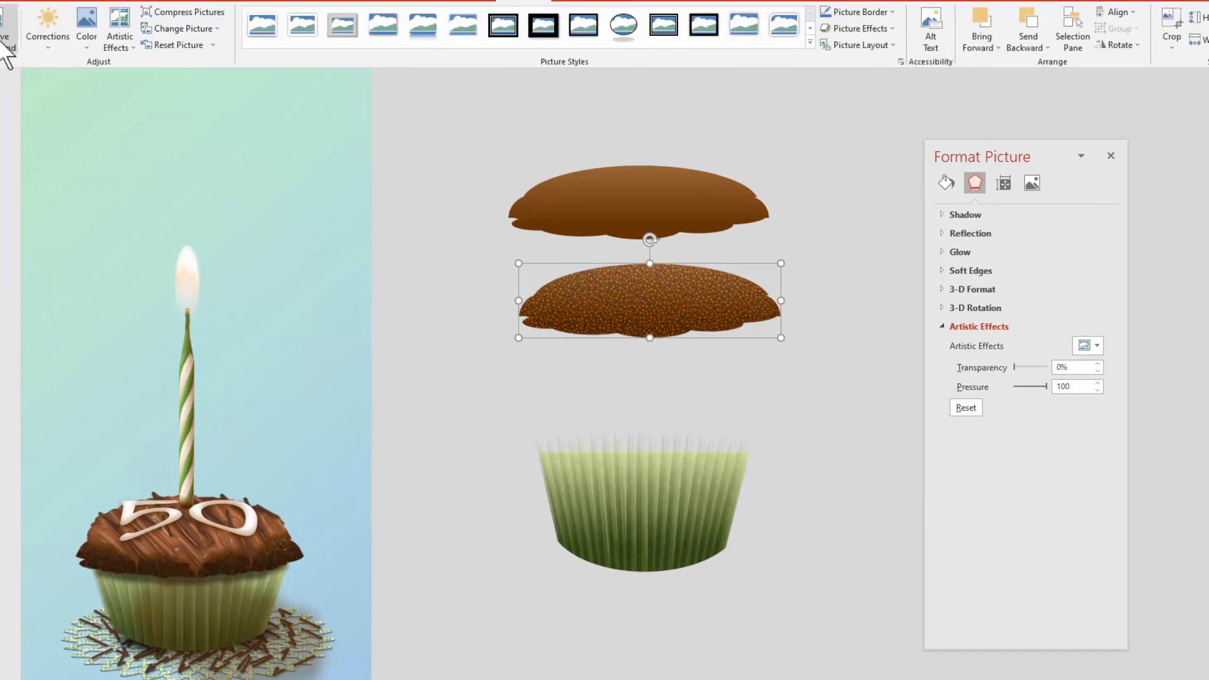
click(57, 49)
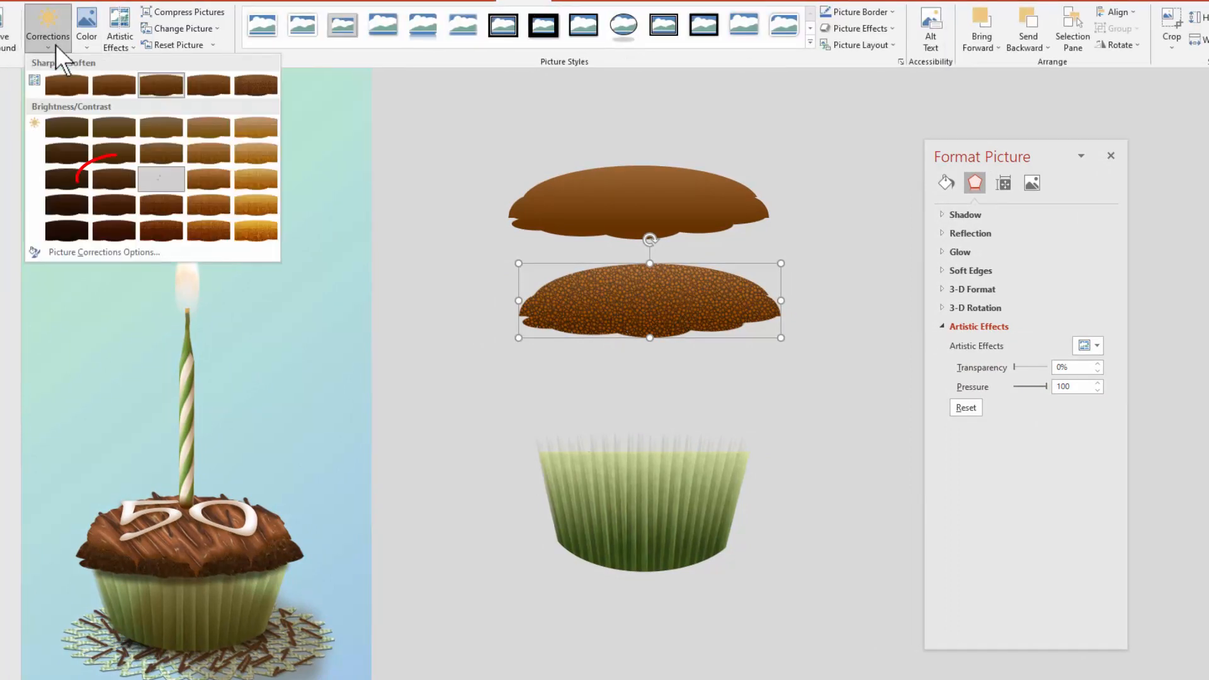
click(114, 179)
drag(666, 309, 652, 313)
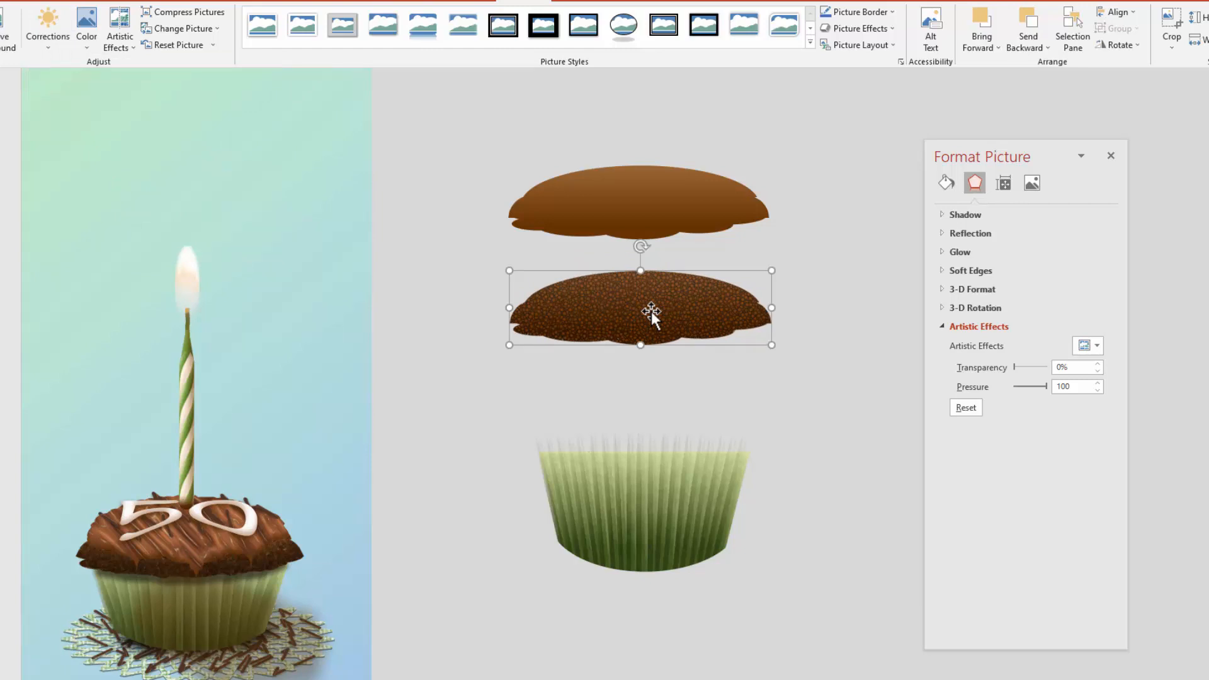
drag(651, 313, 649, 302)
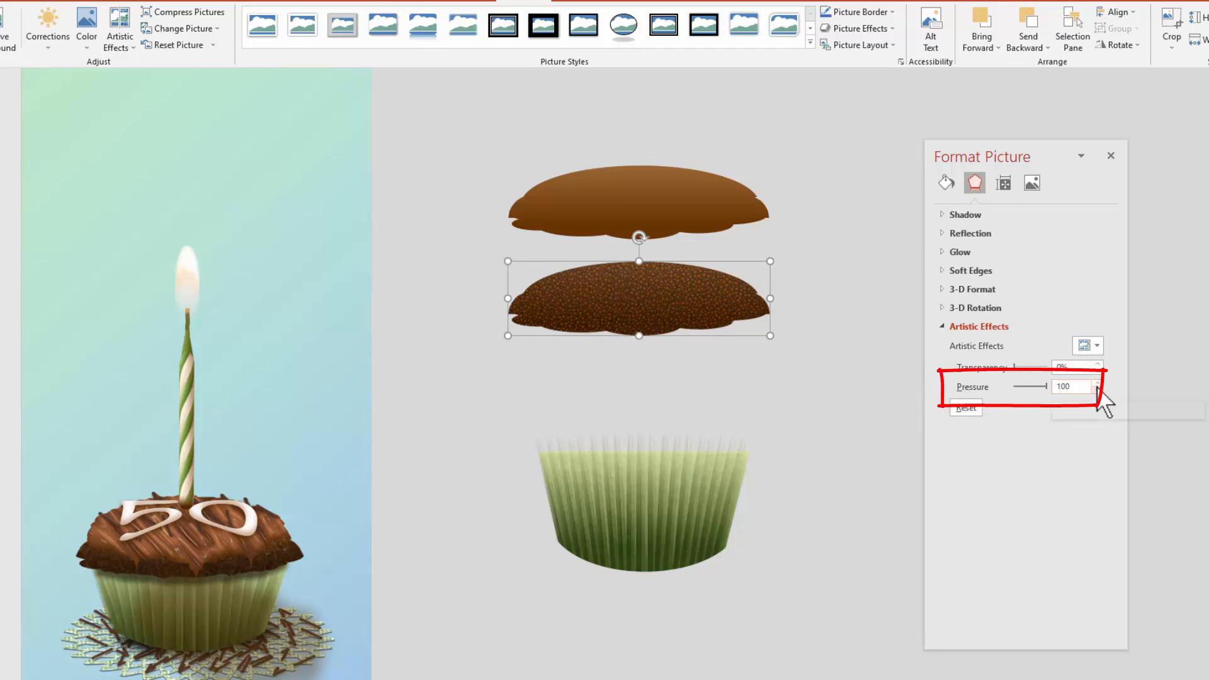
- Paste a picture copy of the textured cake top above the cup and apply Mosaic Bubbles to it with pressure 0
mouse_move(669, 308)
mouse_down()
mouse_move(663, 300)
mouse_move(693, 386)
mouse_up()
key(ctrl+v)
click(826, 356)
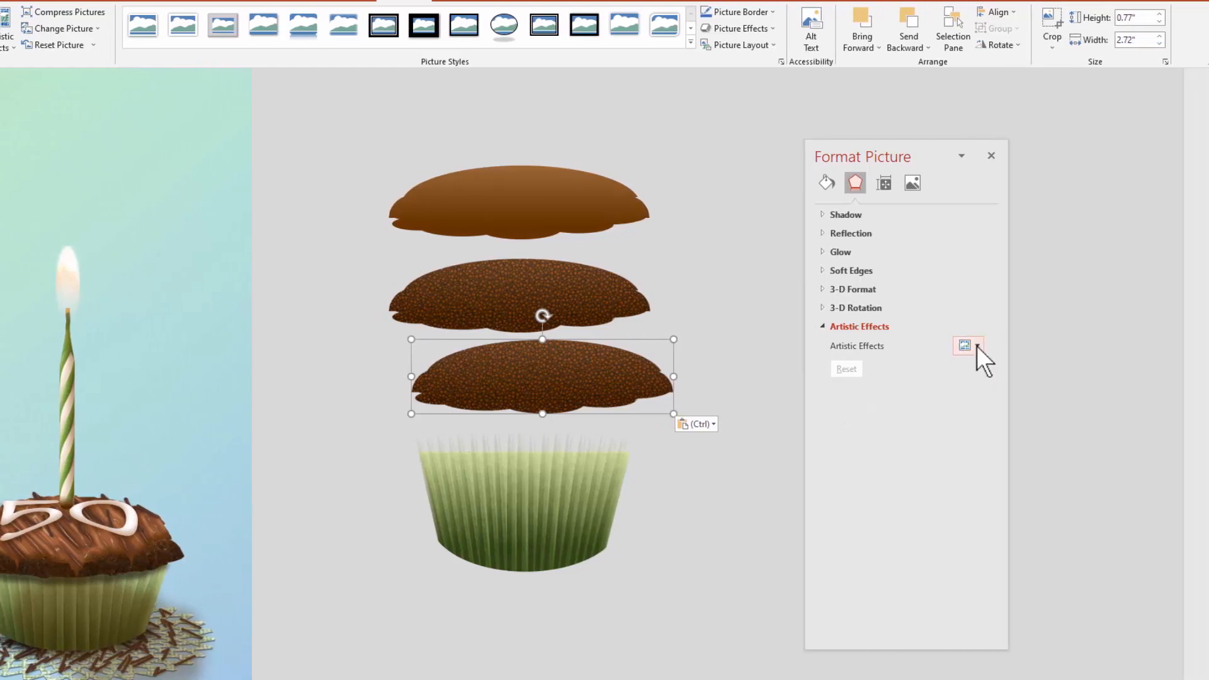
click(977, 346)
click(1117, 416)
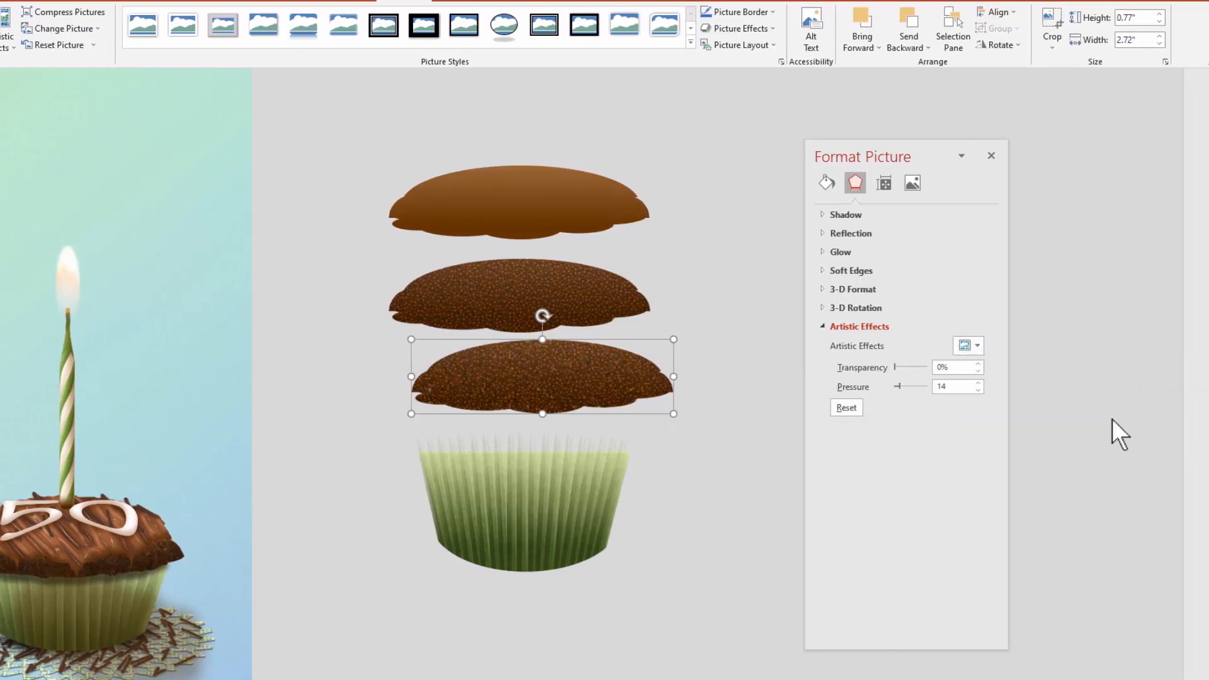
drag(537, 389, 531, 388)
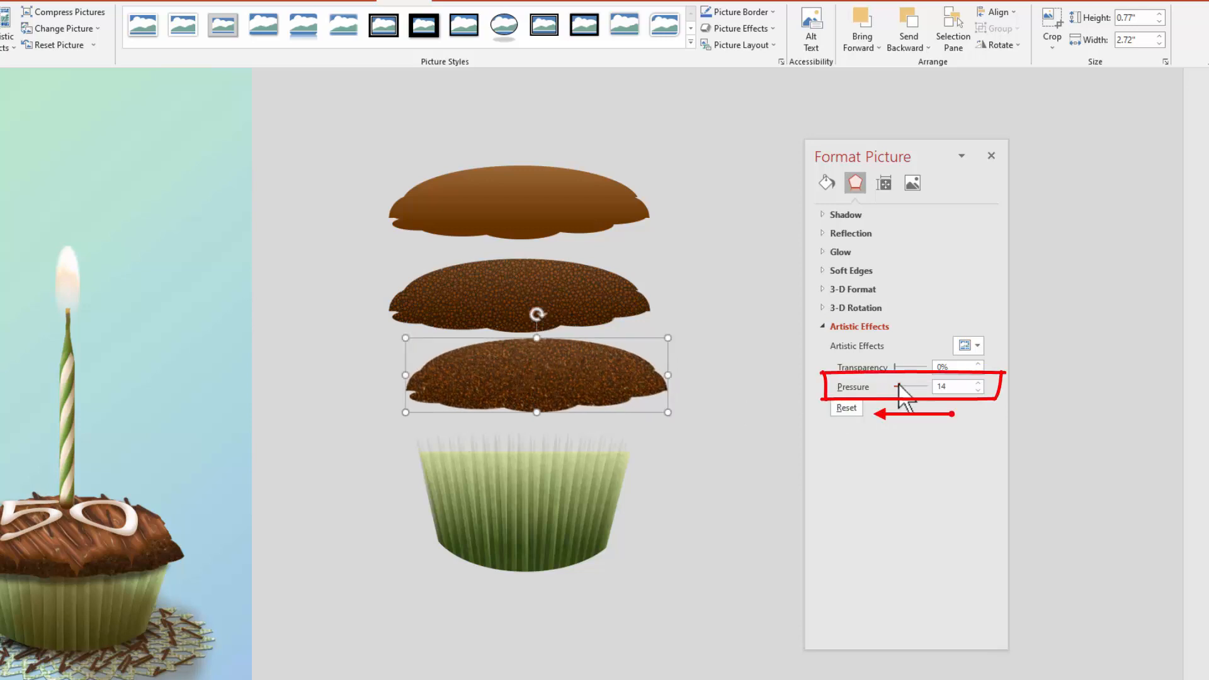
drag(899, 386, 891, 387)
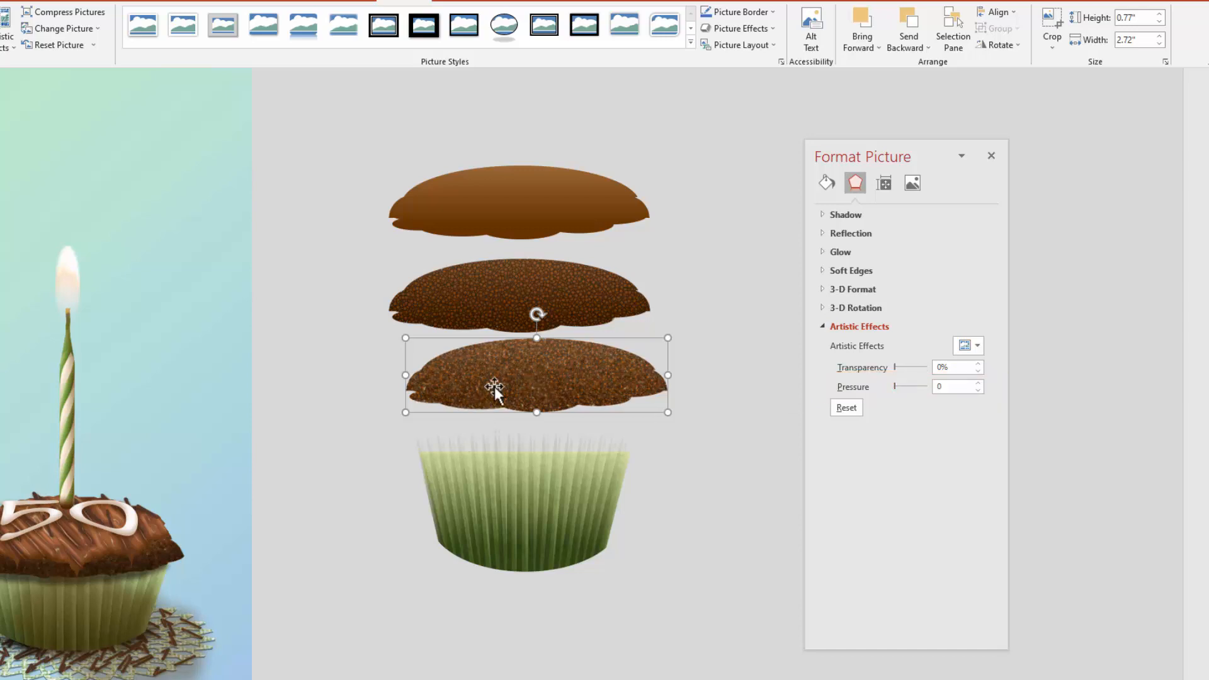
- Paste another picture copy of the newest textured cake top, remove the earlier textured copies and apply Mosaic Bubbles with pressure 0
drag(495, 387, 494, 362)
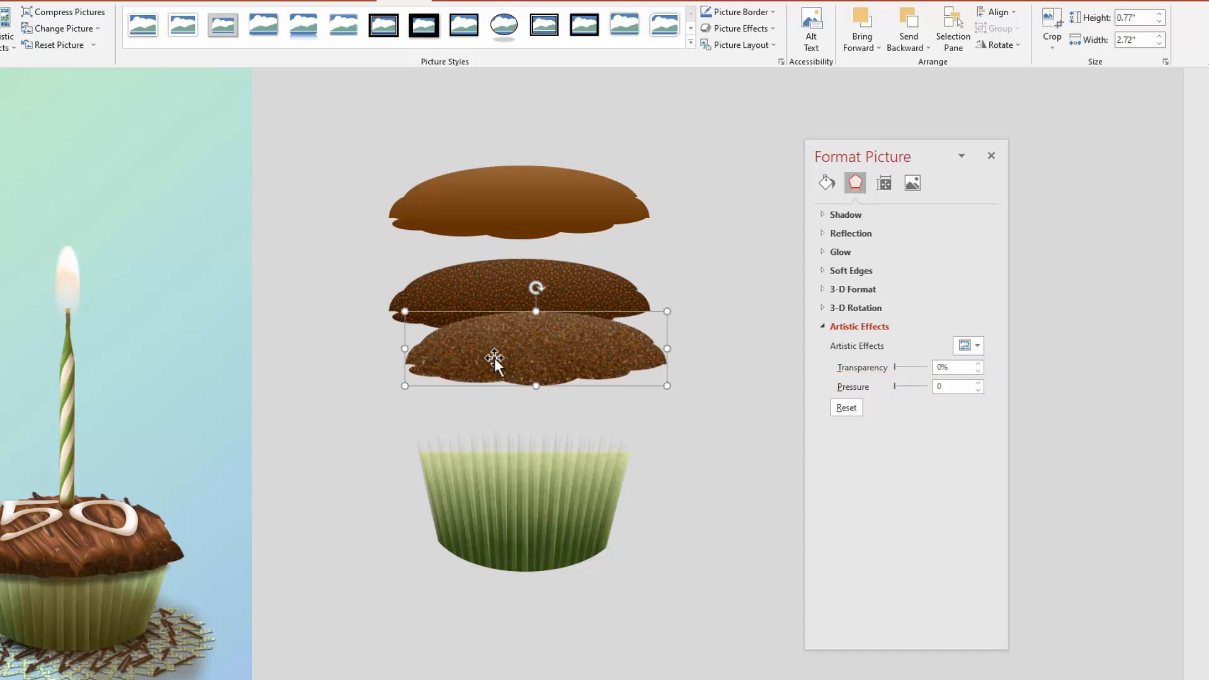
key(ctrl+v)
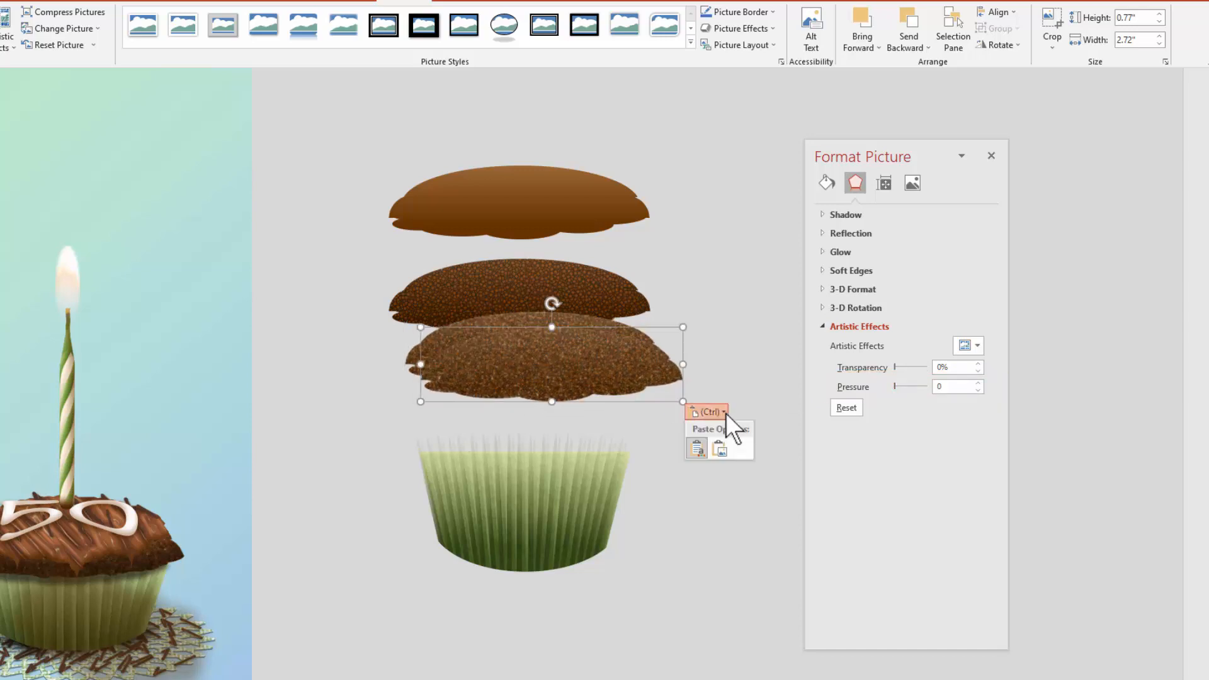
click(718, 448)
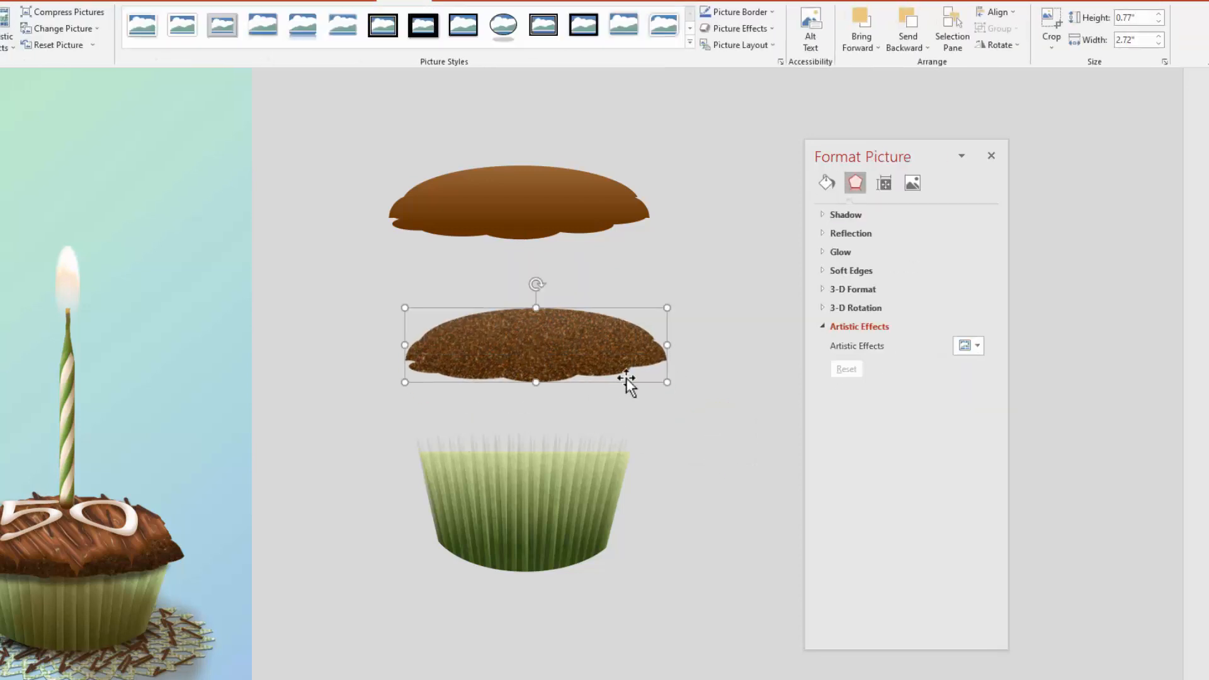
click(968, 345)
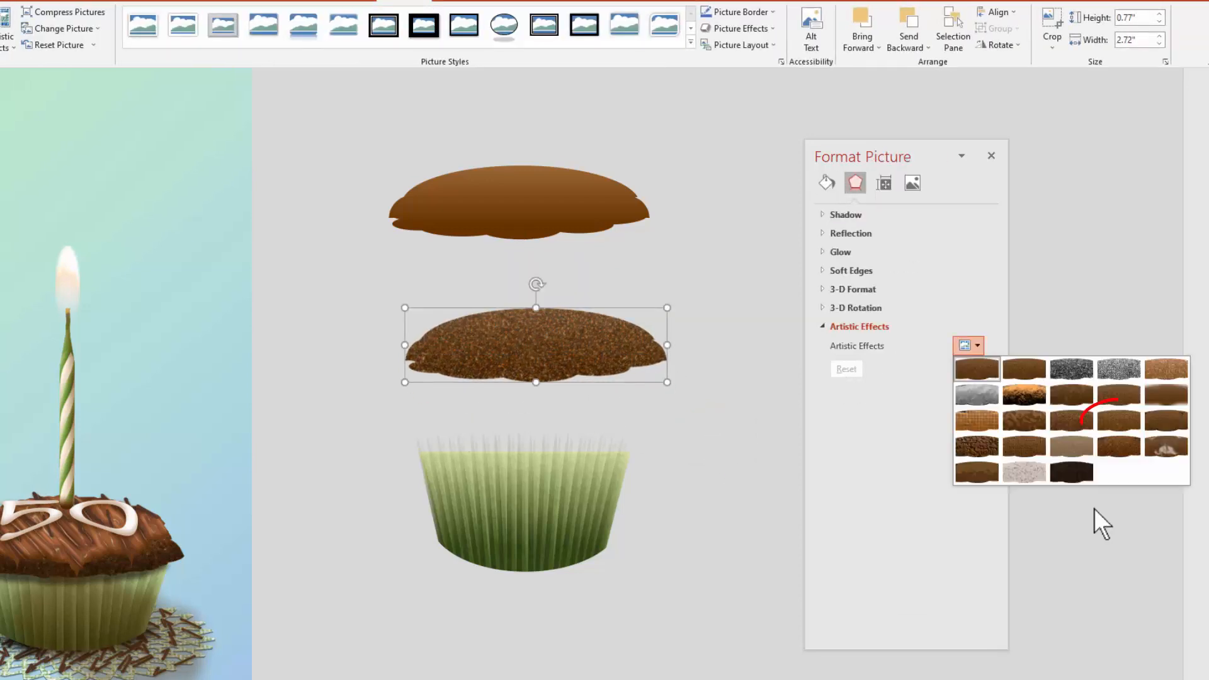
click(1120, 423)
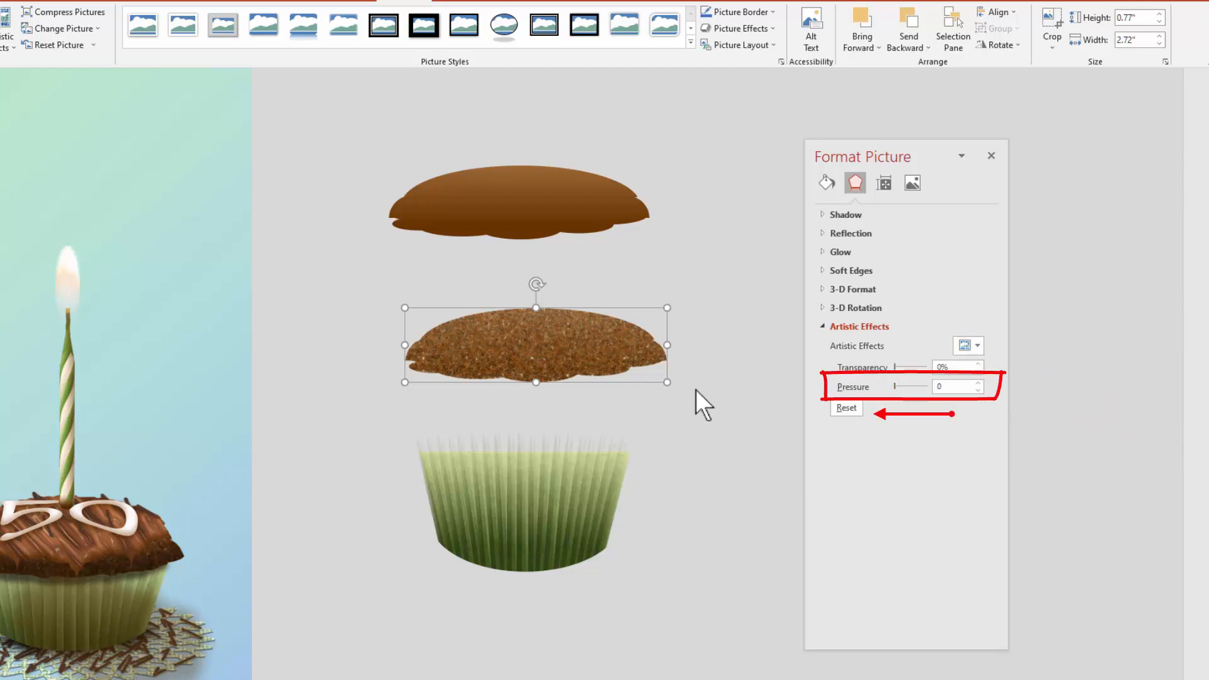
drag(511, 352, 518, 350)
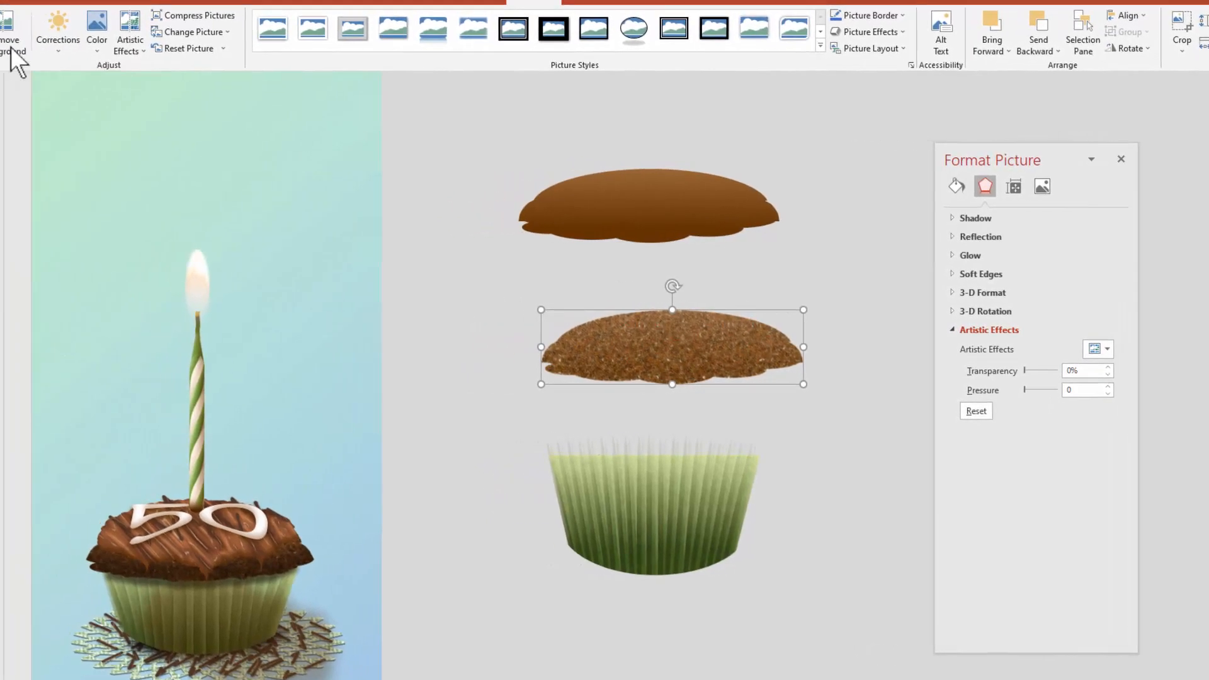
- Warm the textured cake top's color tone by two presets and darken it by one brightness preset at normal contrast
click(95, 32)
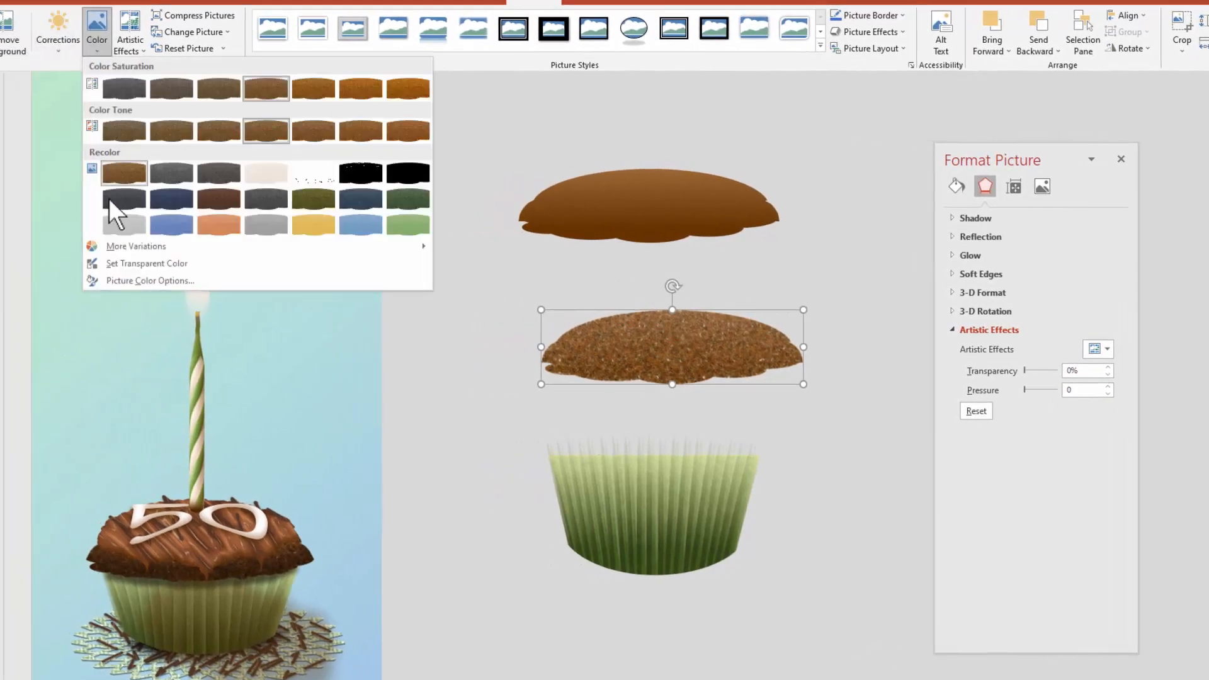
click(357, 131)
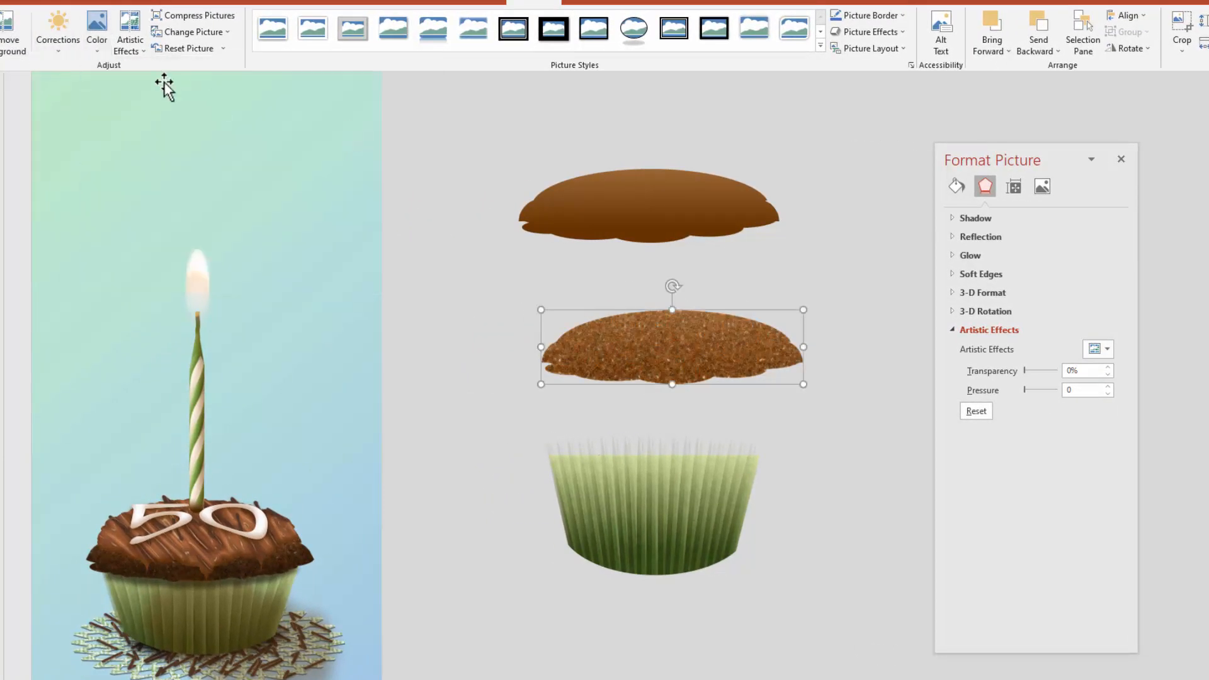
click(58, 38)
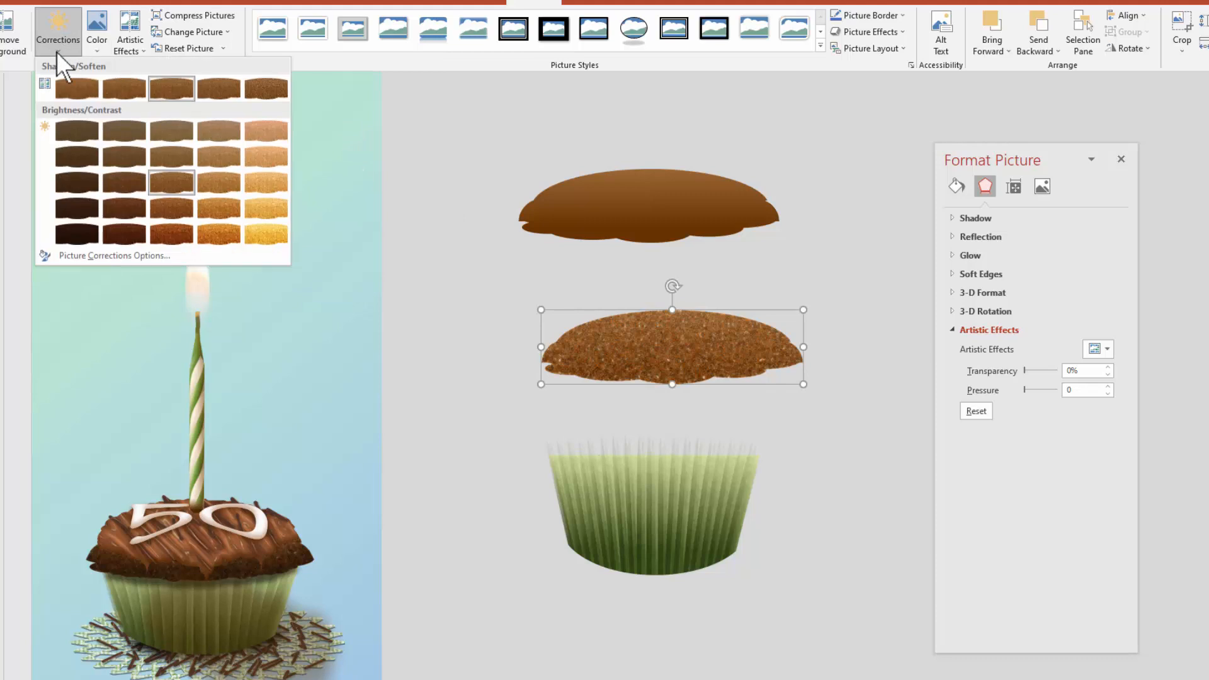
click(117, 176)
drag(670, 344, 656, 322)
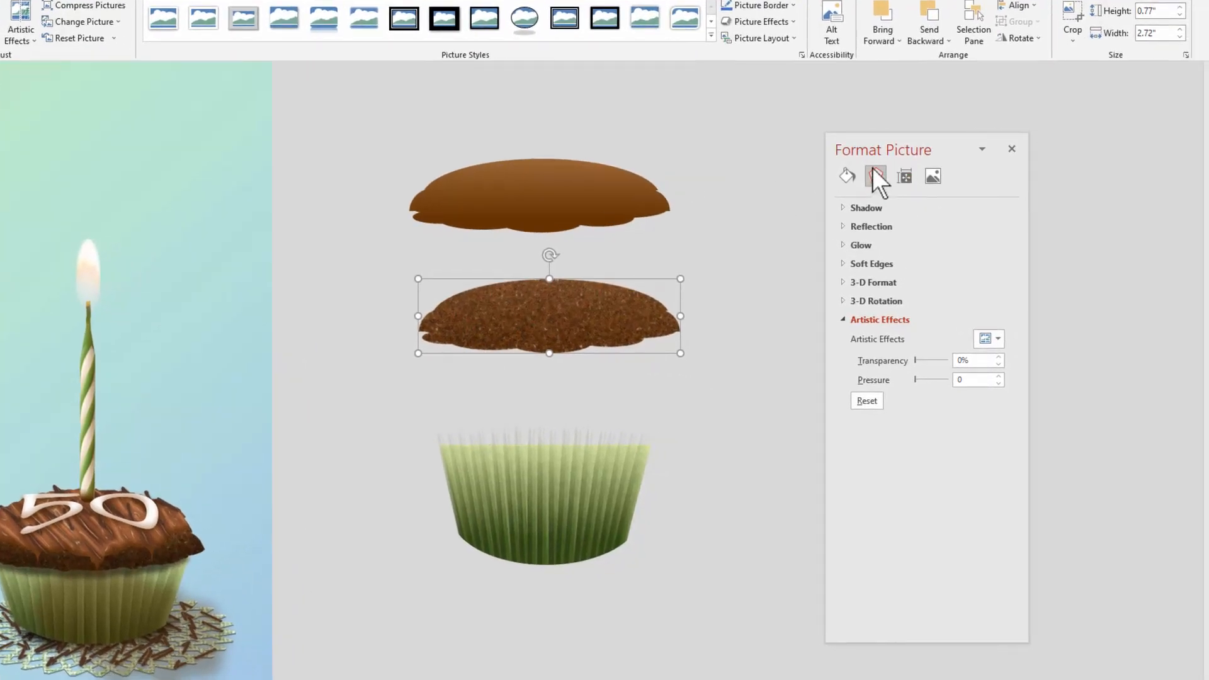
- Add a bottom inner shadow to the textured cake top with 62% transparency, 14 pt blur and 8 pt distance
click(864, 207)
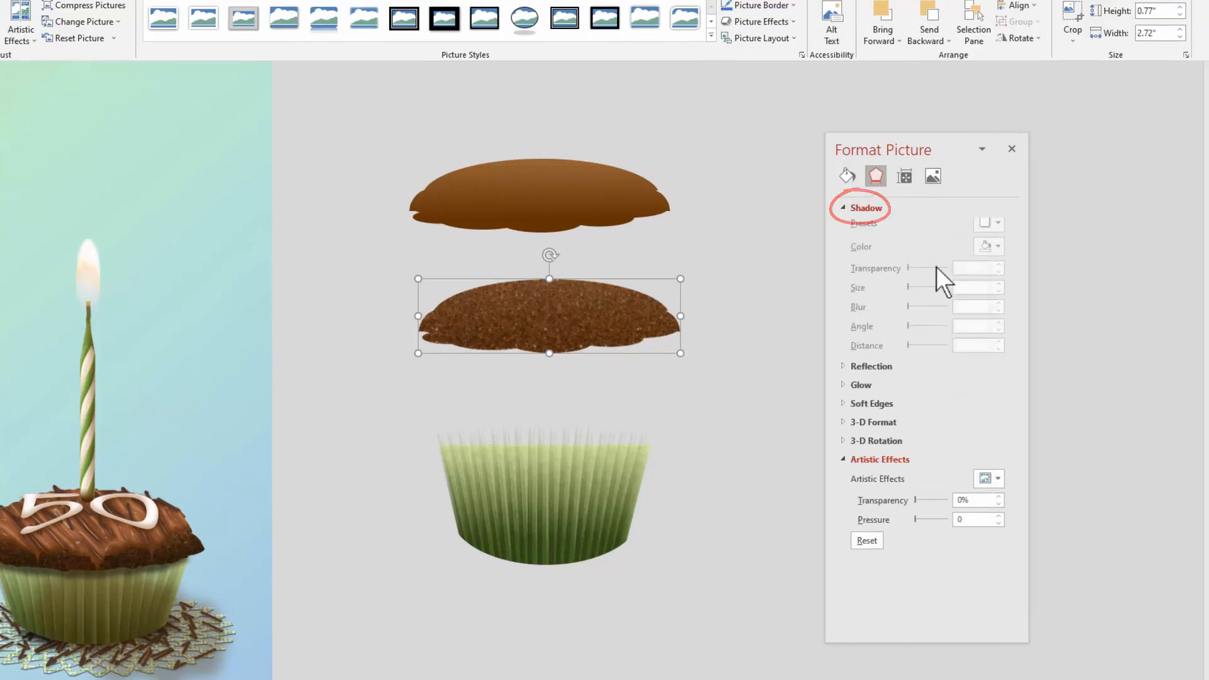
click(987, 227)
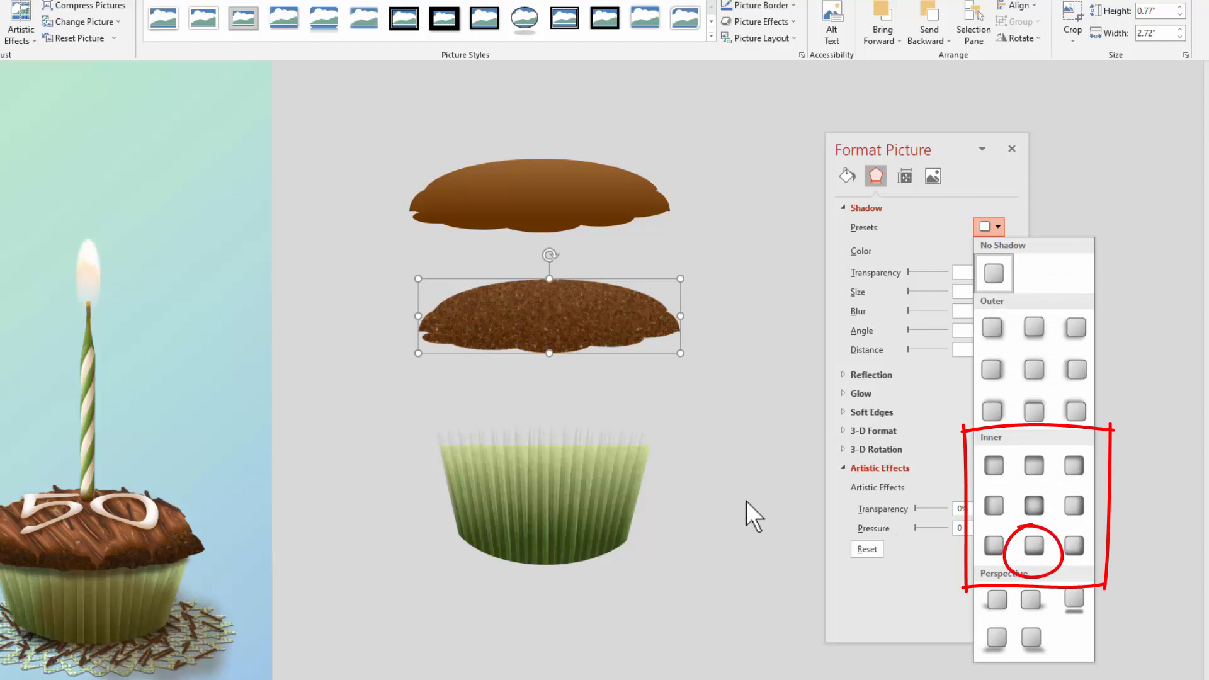
click(1033, 545)
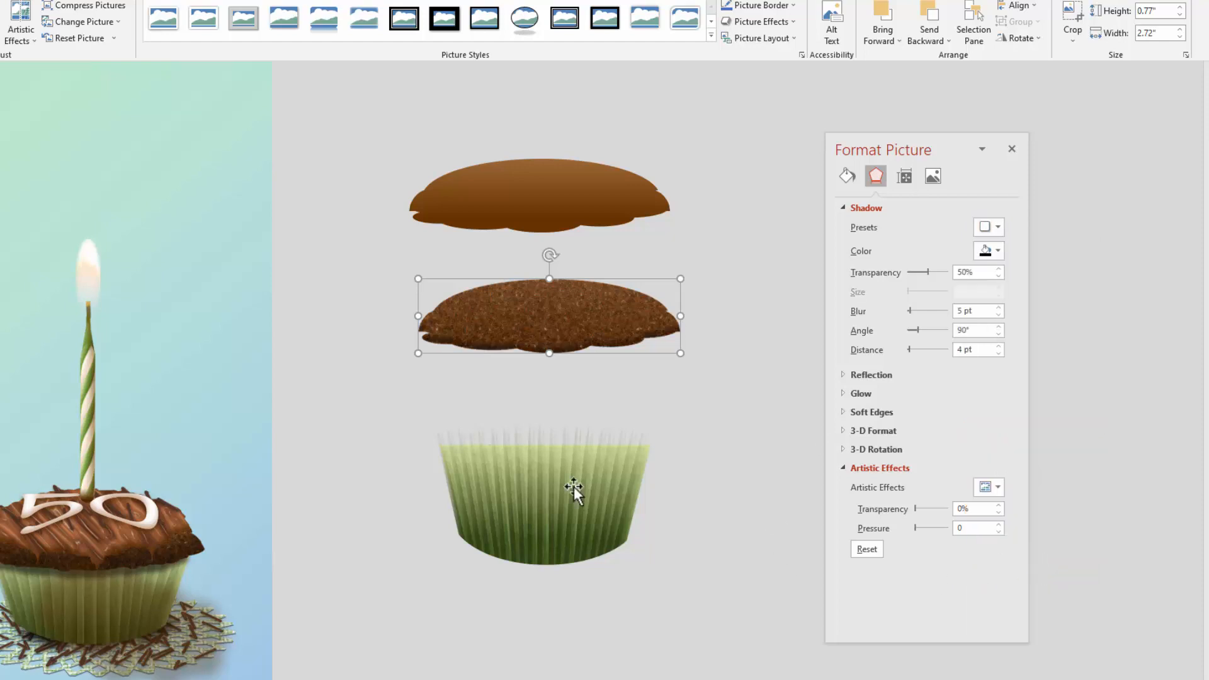
click(998, 345)
click(998, 346)
click(999, 307)
click(999, 307)
click(999, 307)
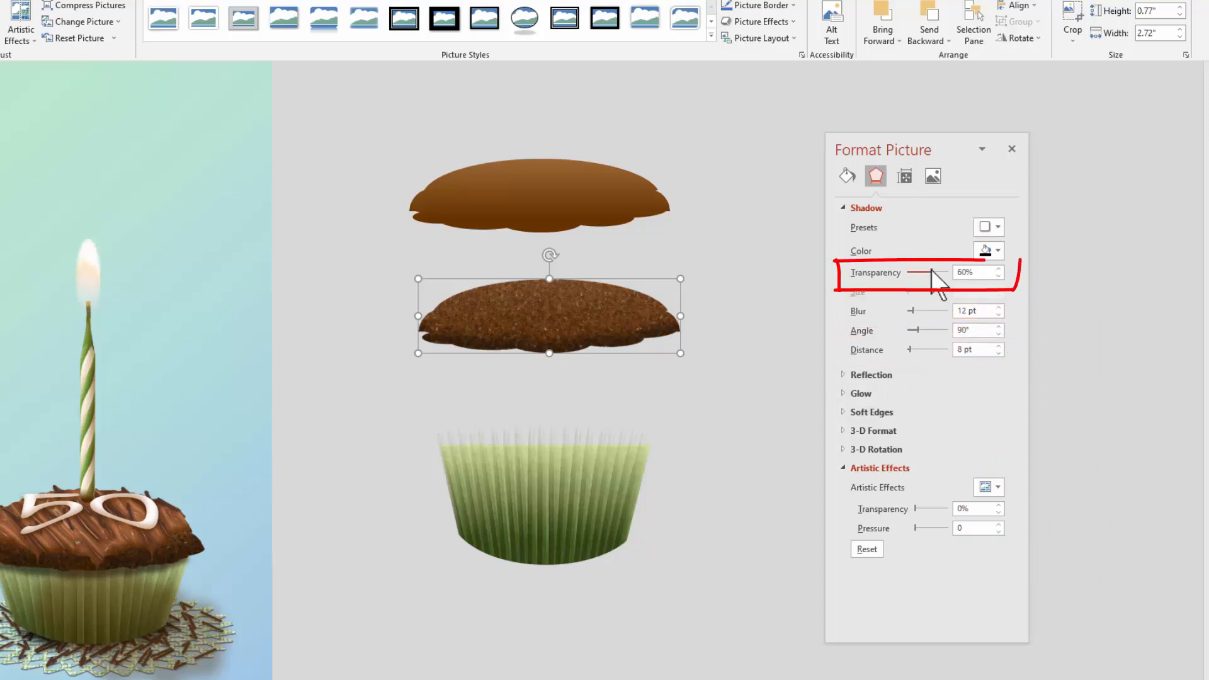
drag(928, 272, 932, 272)
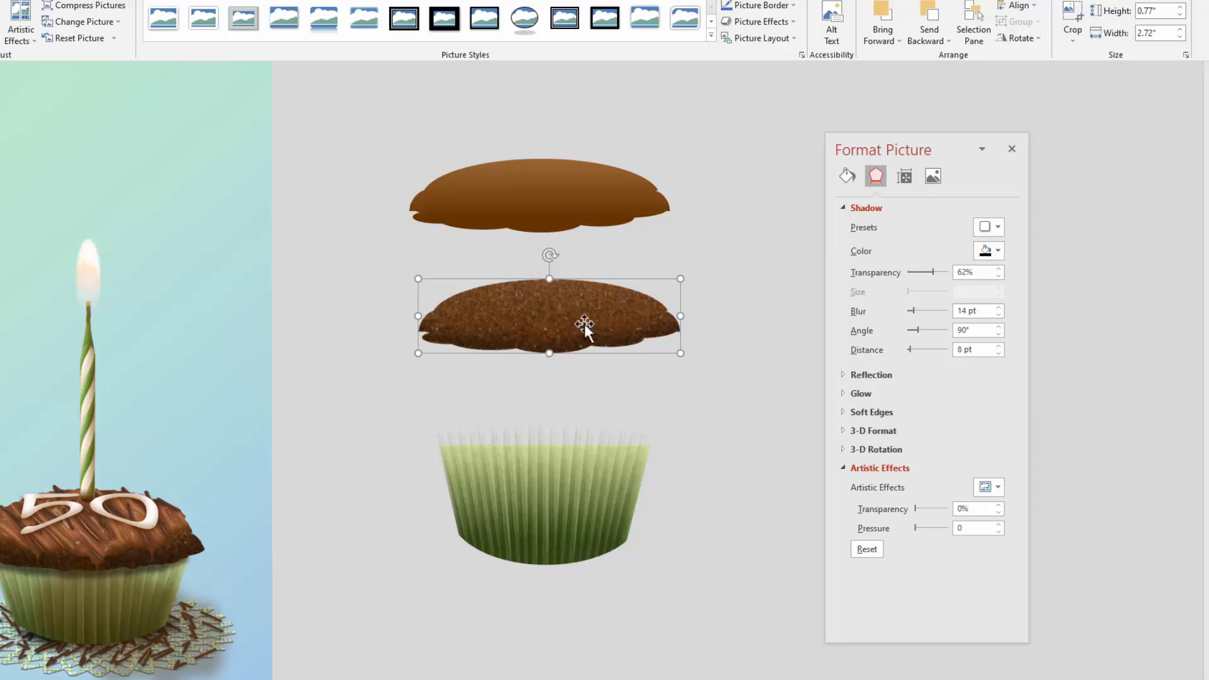
- Place the textured cake top on the green cup and narrow it to 2.63" wide
drag(564, 324, 558, 440)
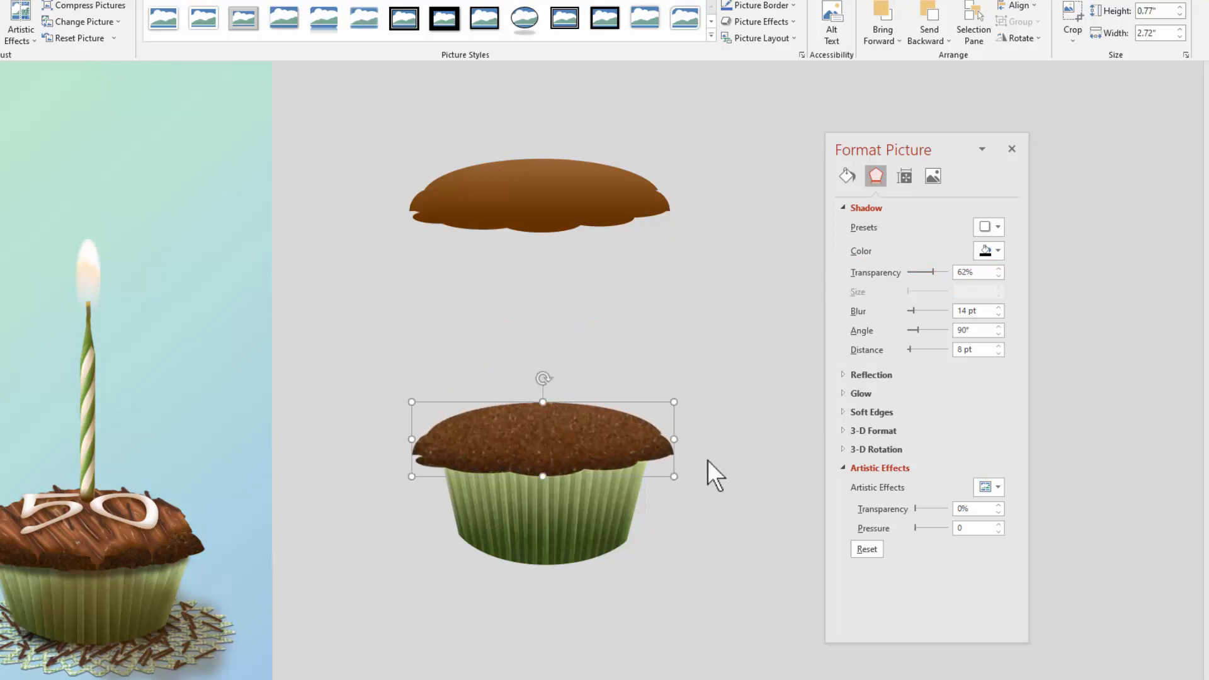
drag(674, 438, 664, 439)
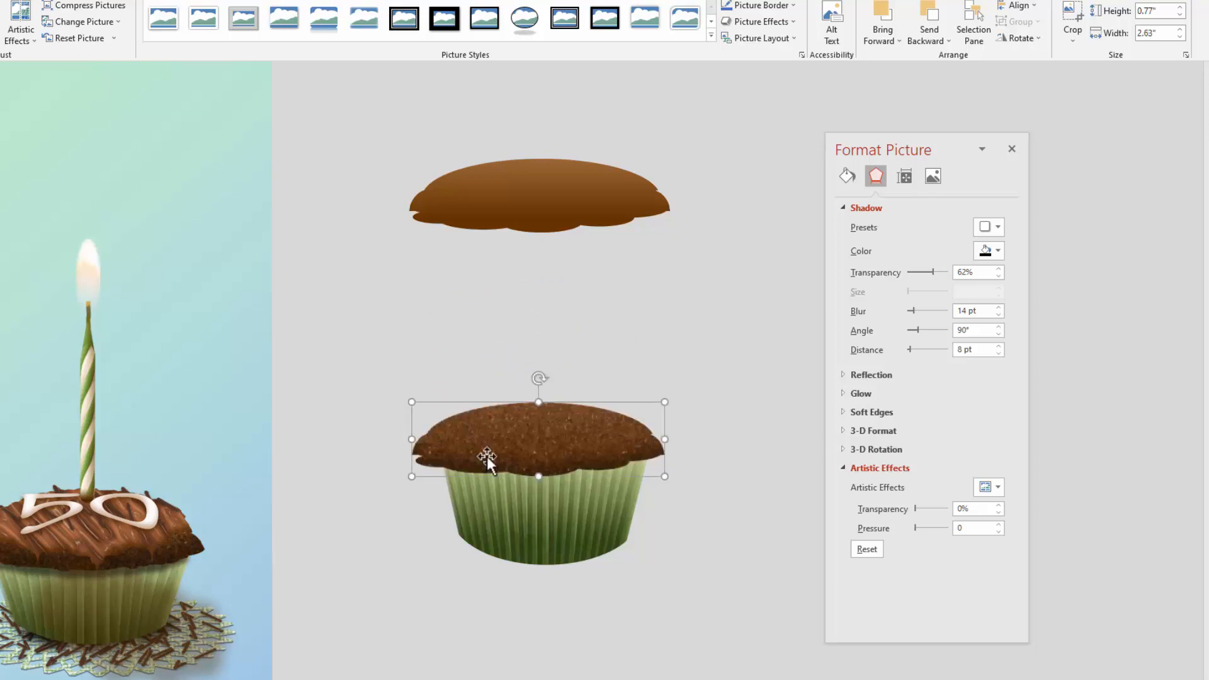
- Narrow the textured cake top on the green cup to 2.46" wide
drag(413, 438, 427, 438)
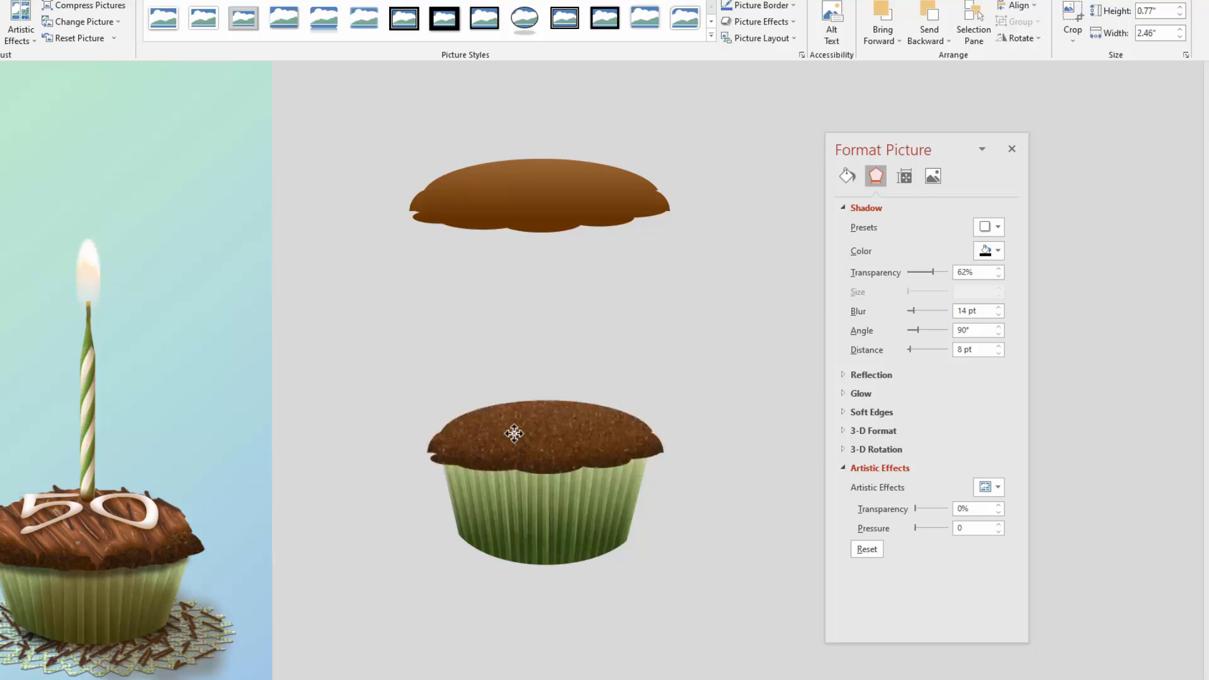
click(669, 627)
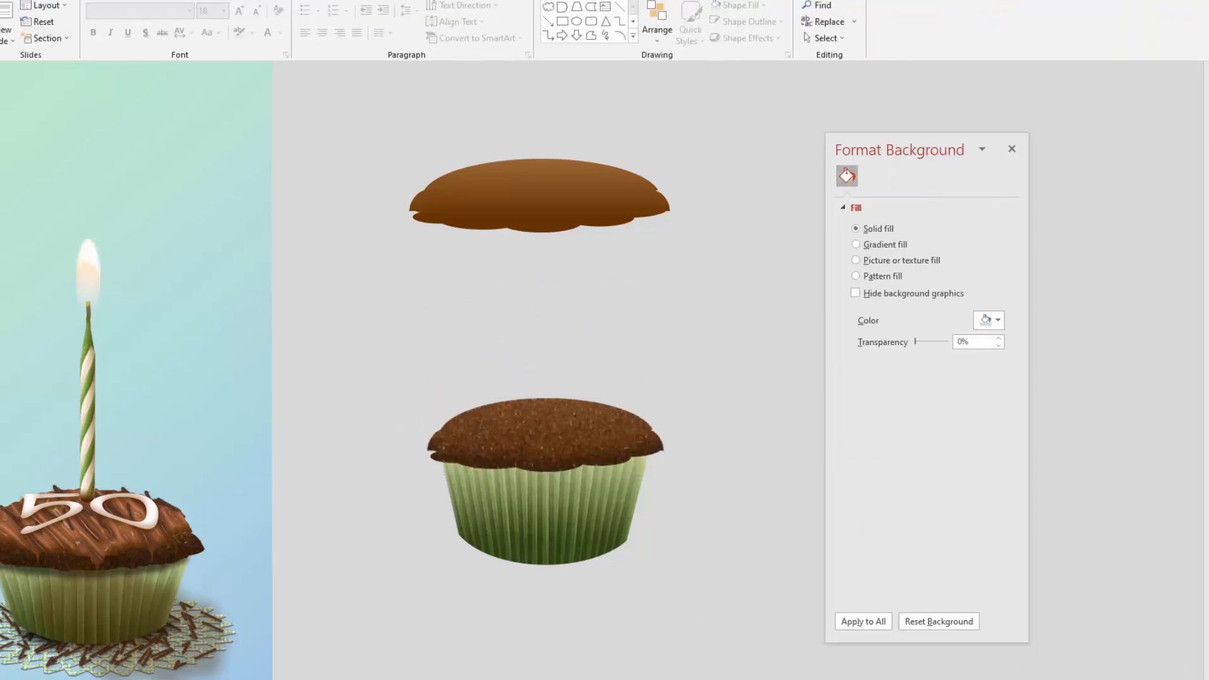
- Move the textured cake top above the cup, paste a picture copy of it and place the copy on the cup
click(569, 462)
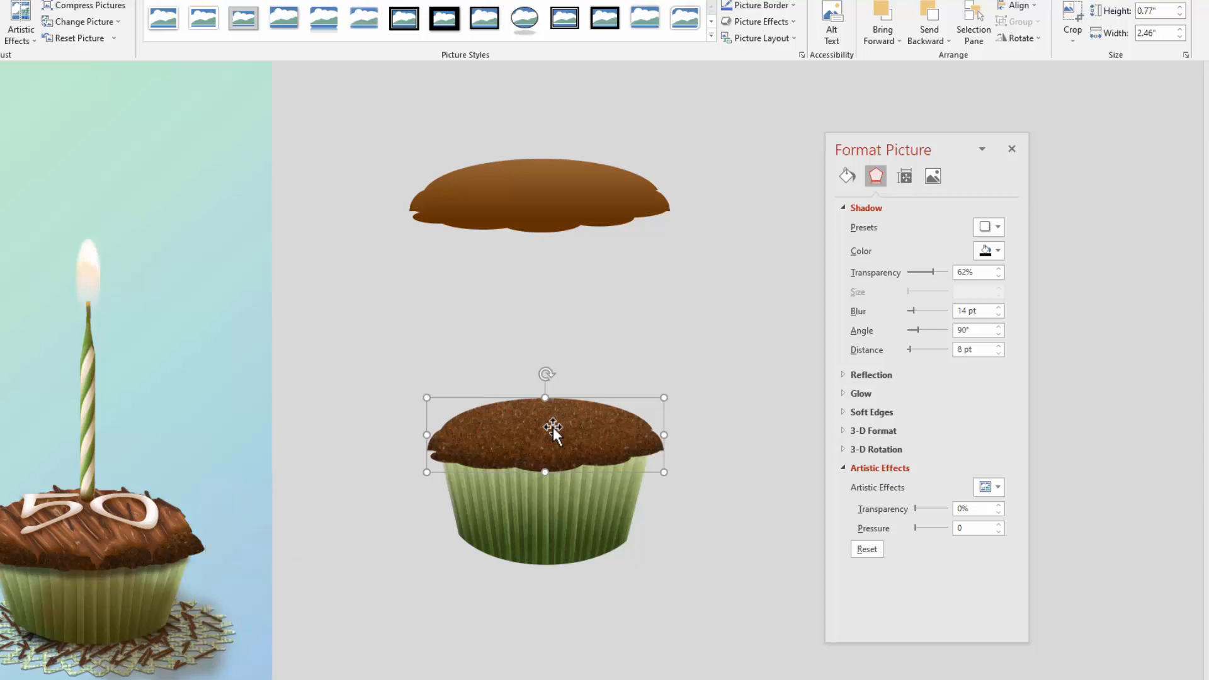
drag(553, 427, 549, 291)
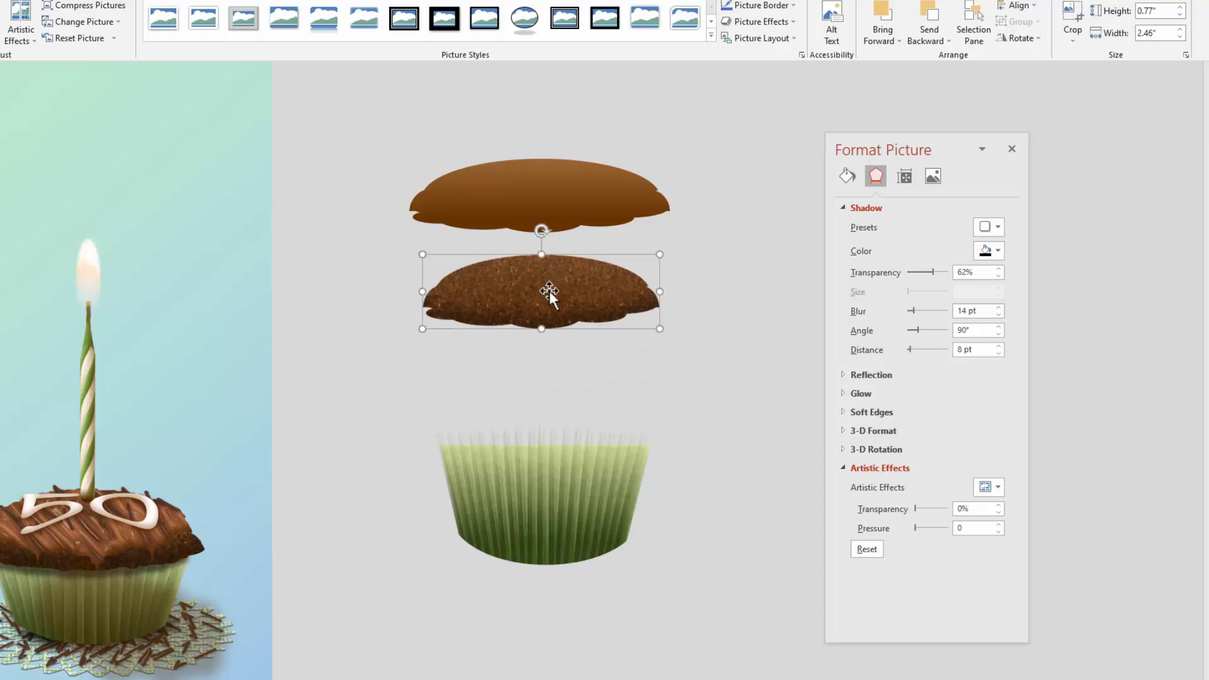
key(ctrl+c)
key(ctrl+v)
click(713, 352)
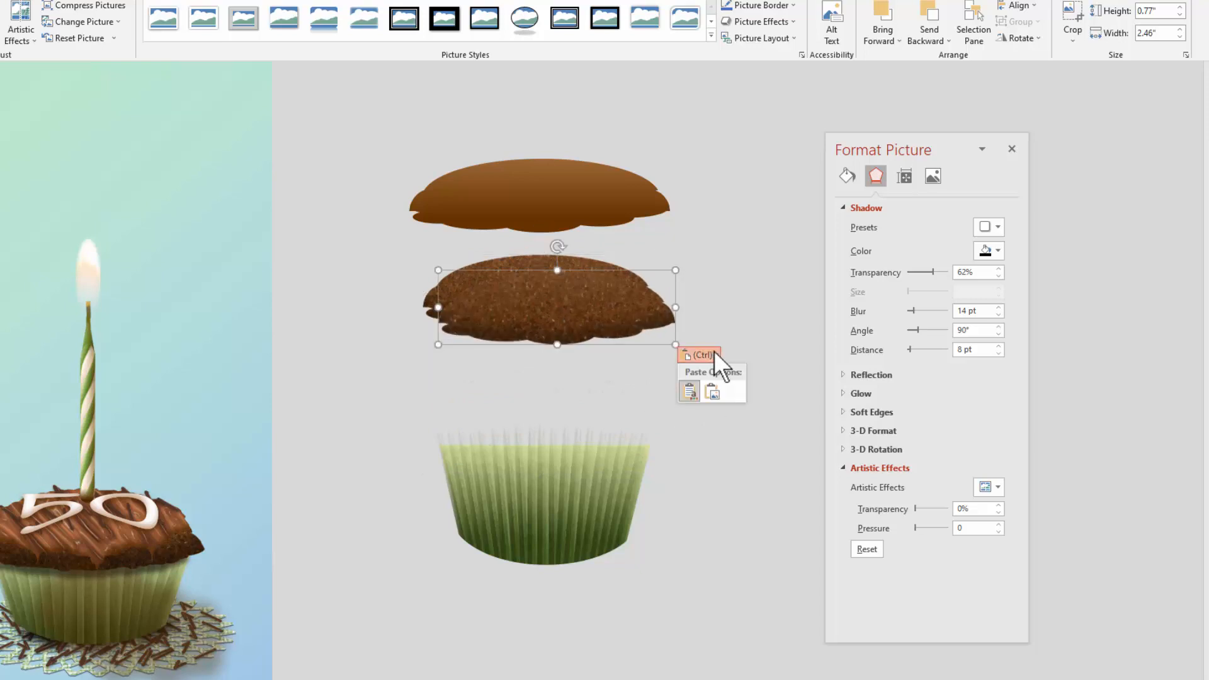
click(711, 398)
drag(542, 391, 551, 448)
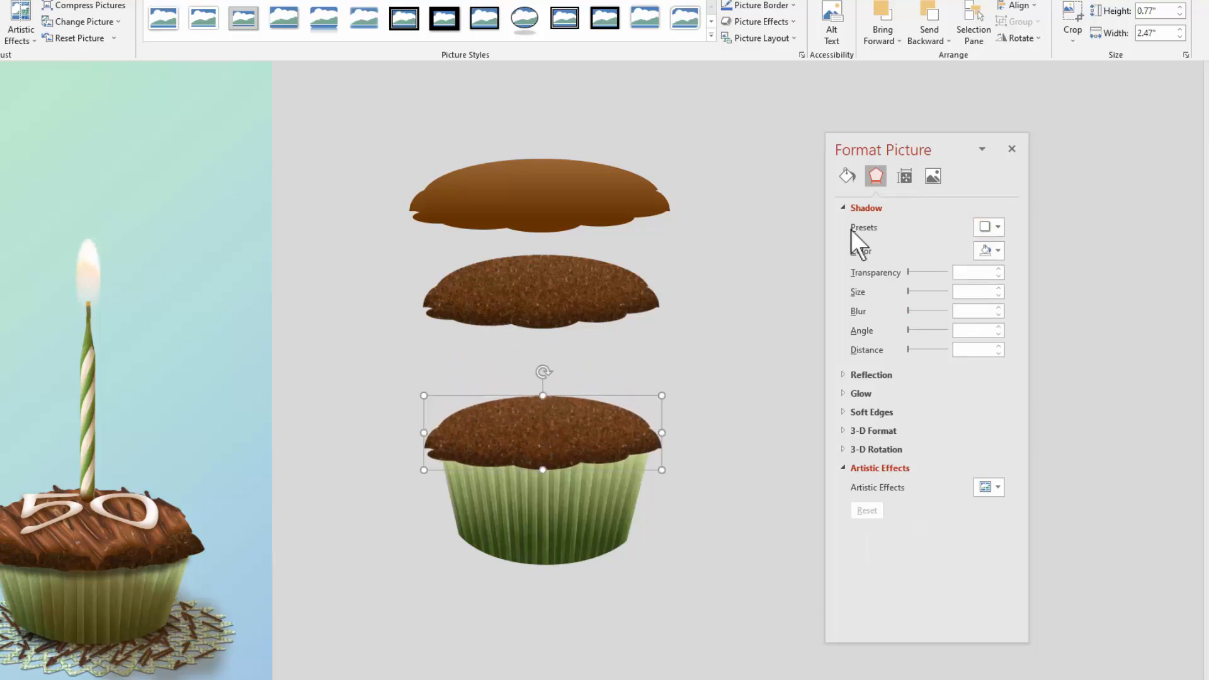
- Add a bottom outer shadow to the cake top on the cup with 42% transparency and 8 pt distance
click(999, 226)
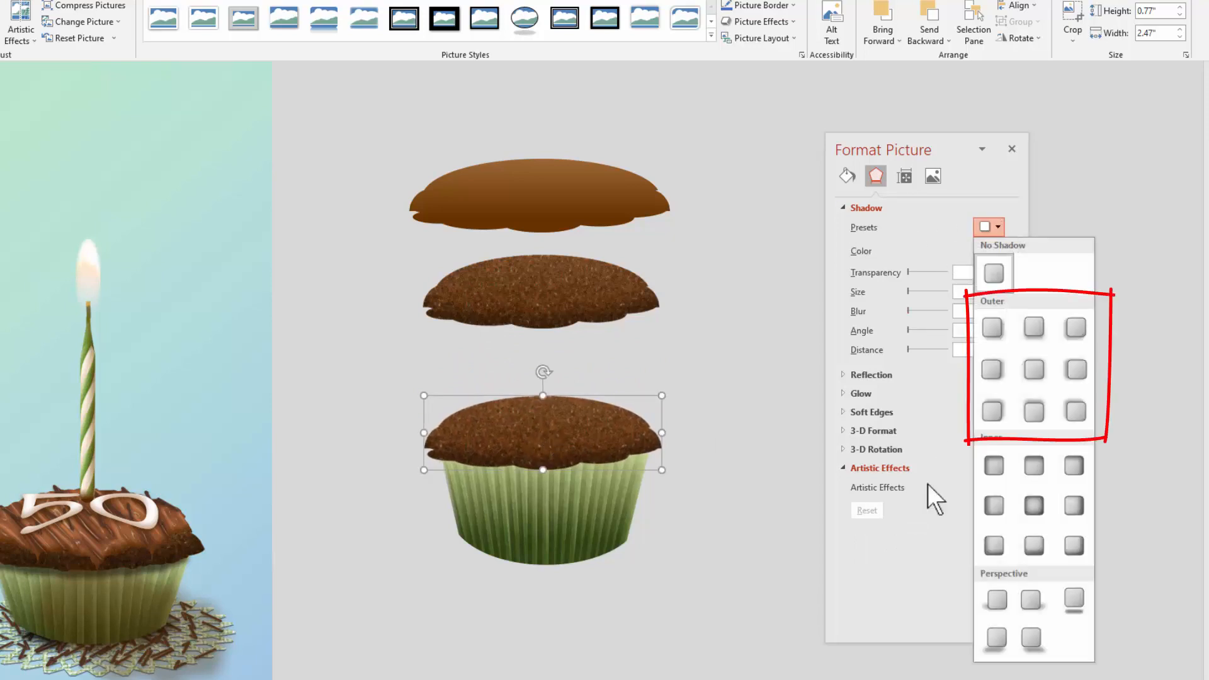
click(1030, 330)
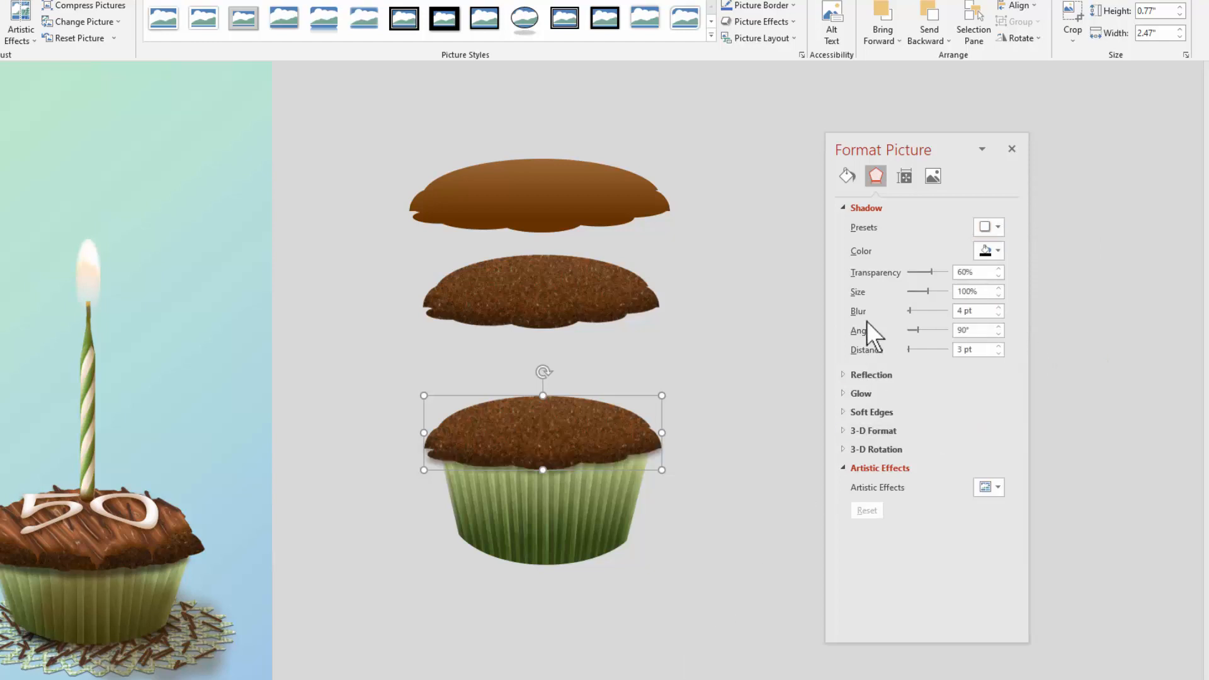
drag(932, 273, 924, 272)
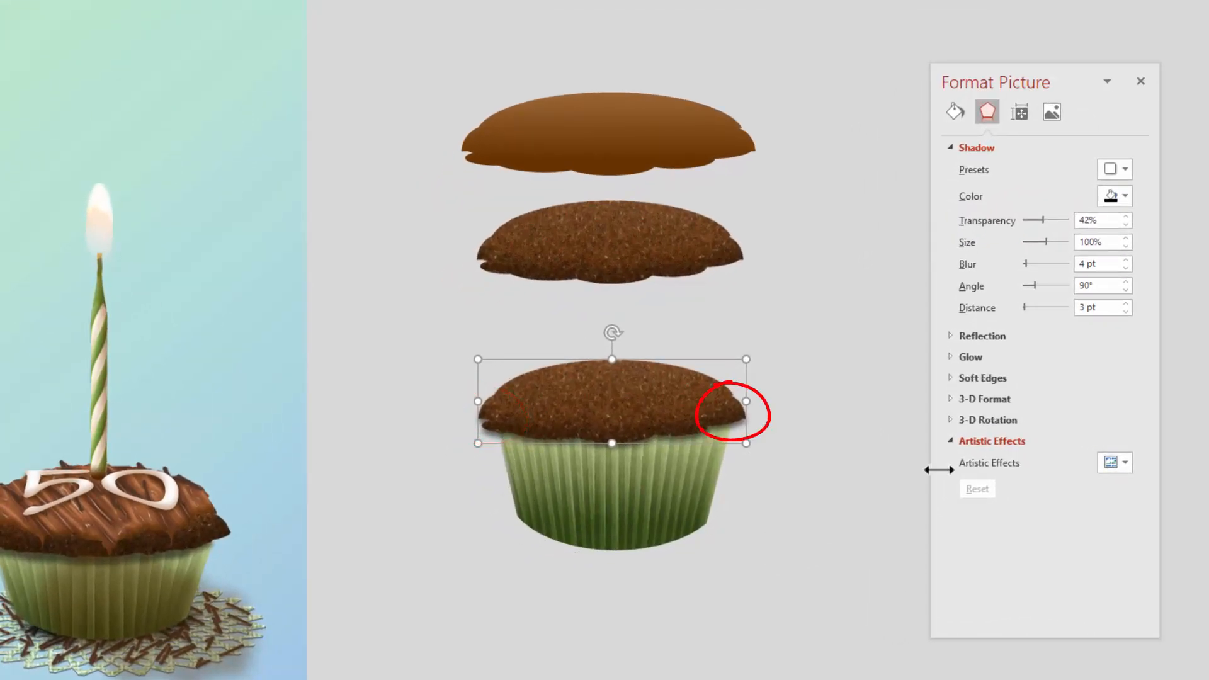
click(1126, 304)
click(1126, 303)
click(1126, 303)
click(1126, 303)
click(1125, 303)
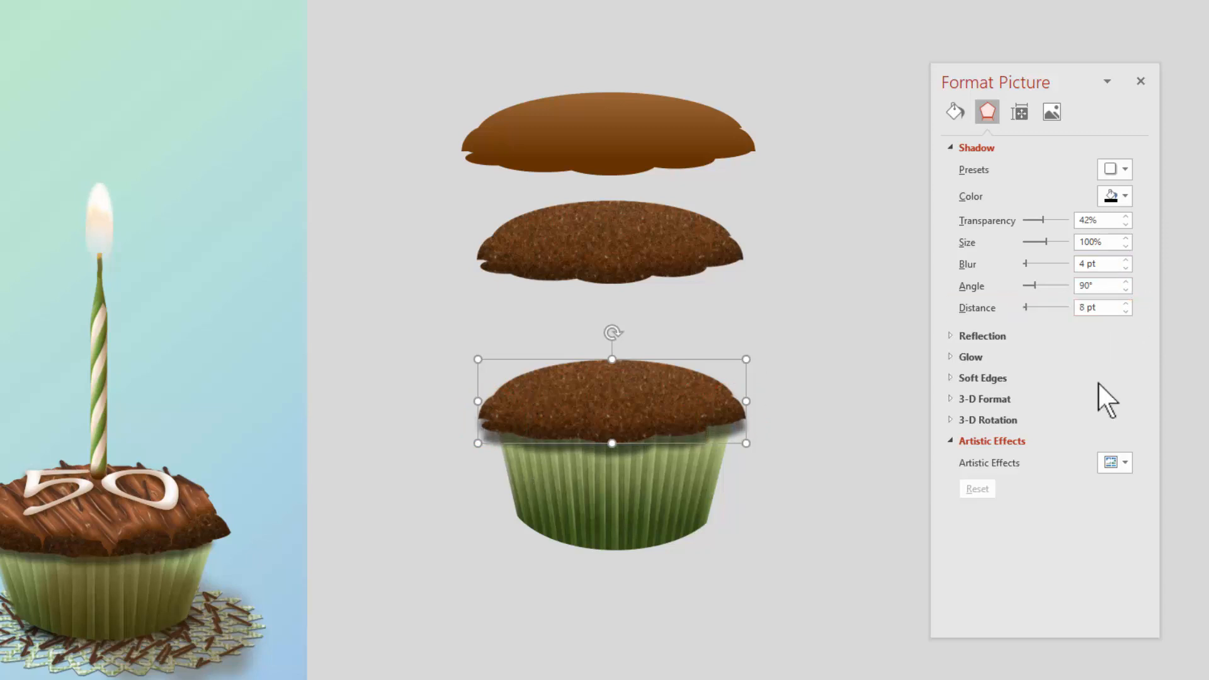
- Reduce the size of the cake top's outer shadow to 89%
click(1126, 246)
click(1125, 246)
click(1126, 247)
click(1125, 246)
click(1125, 246)
click(1126, 246)
click(1125, 246)
click(1126, 247)
click(1126, 246)
click(1126, 246)
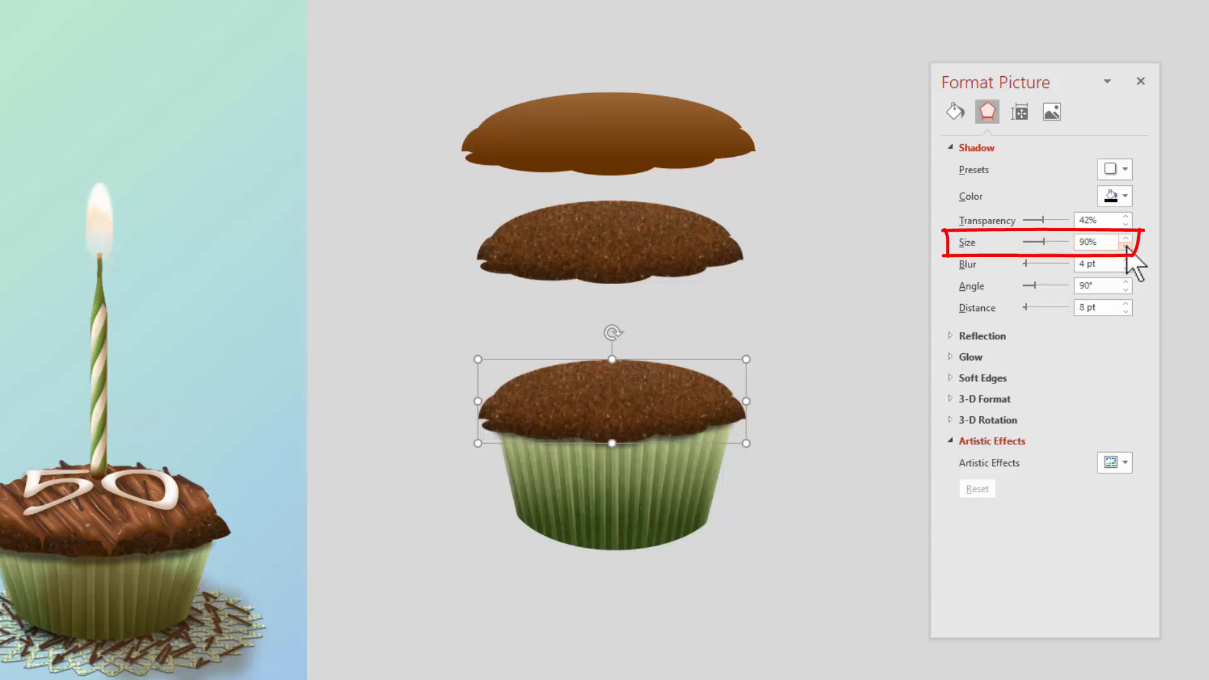
click(1125, 246)
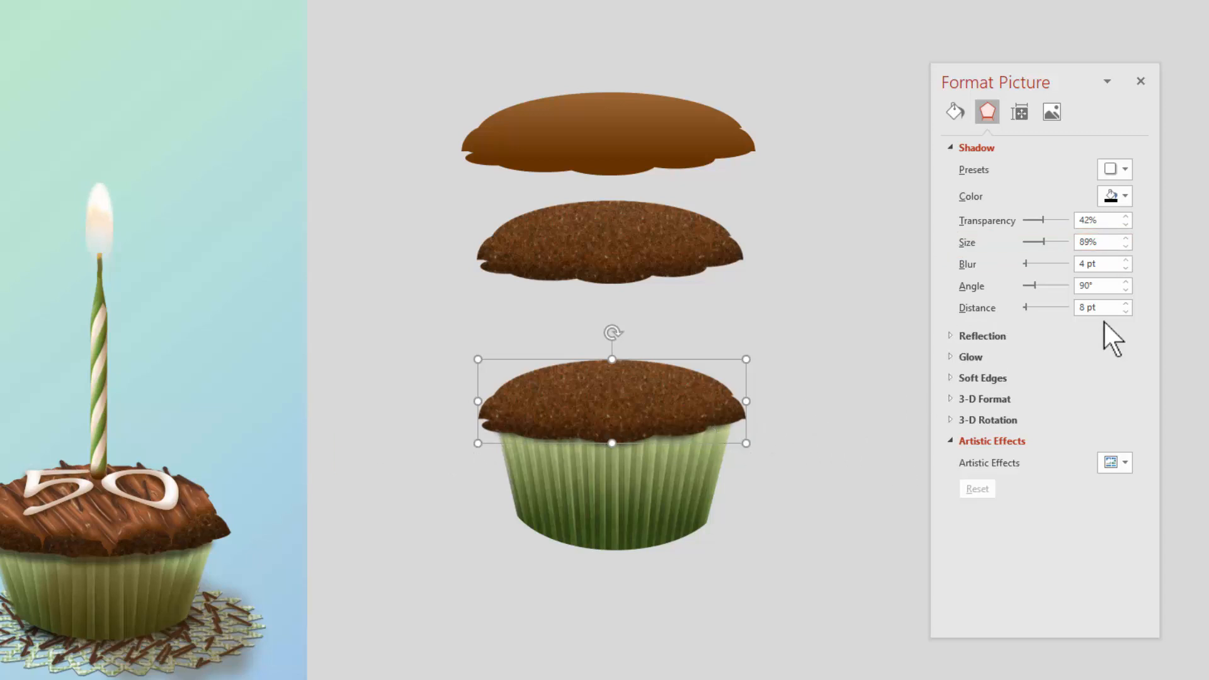
- Set the cake top's outer shadow distance to 12 pt and reduce its size to 88%
click(1126, 304)
click(1126, 303)
click(1125, 304)
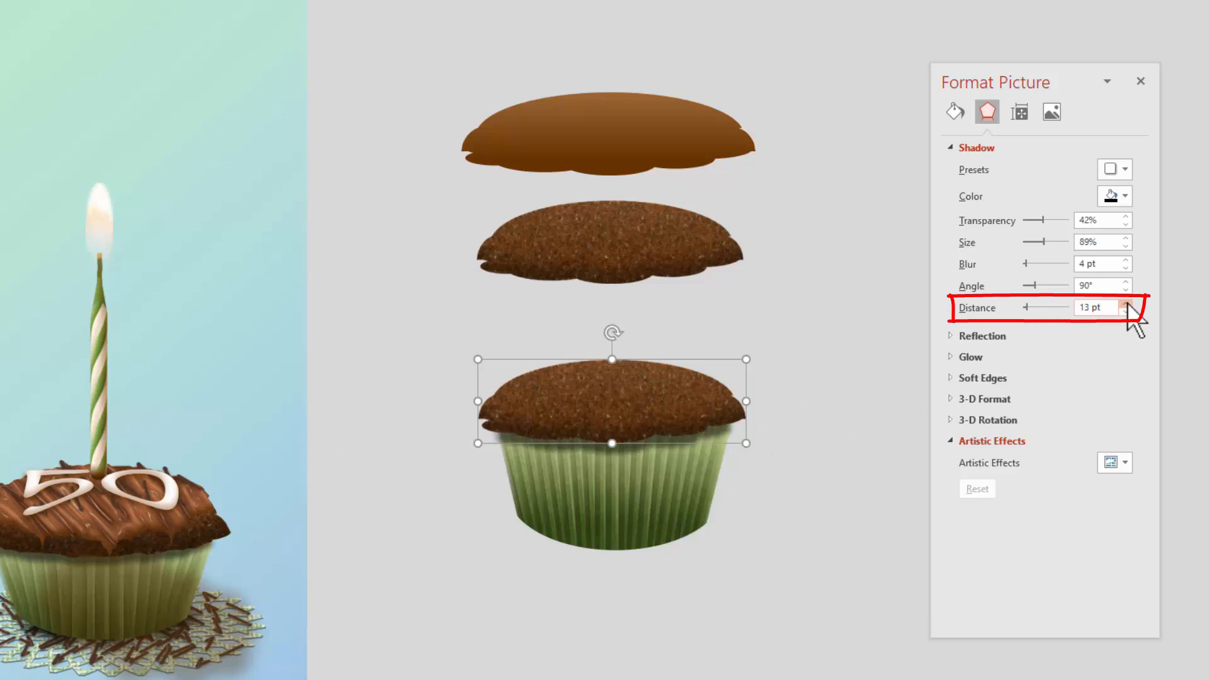
click(1126, 305)
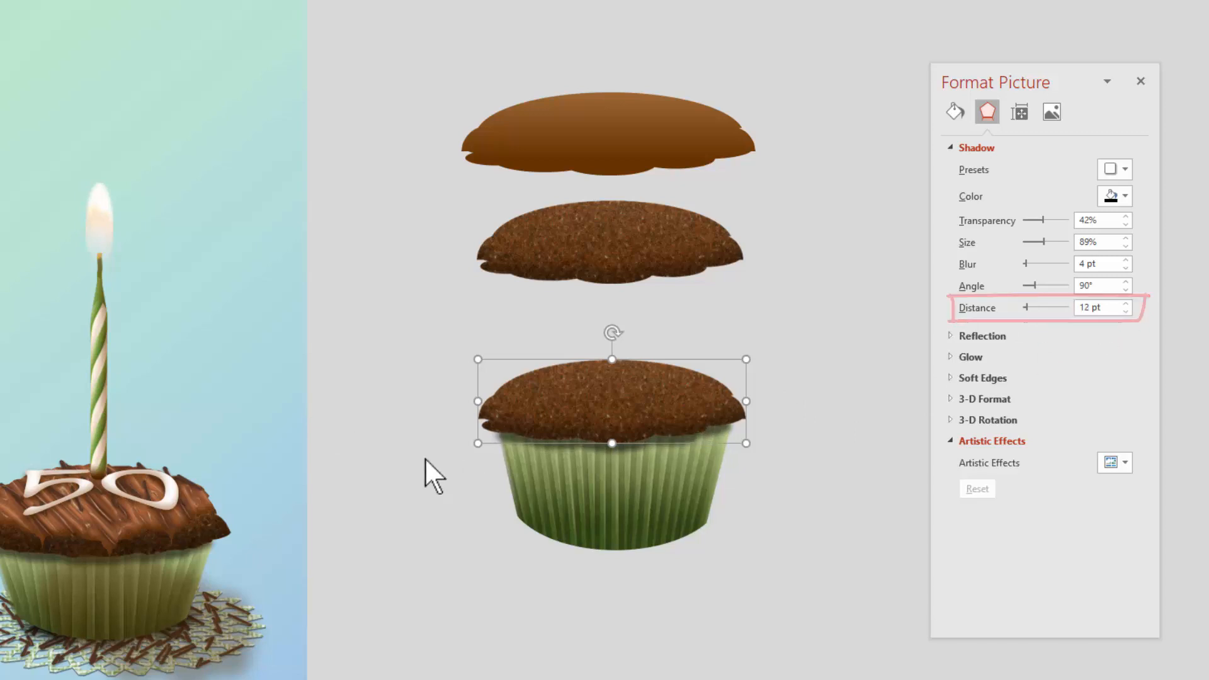
click(1126, 246)
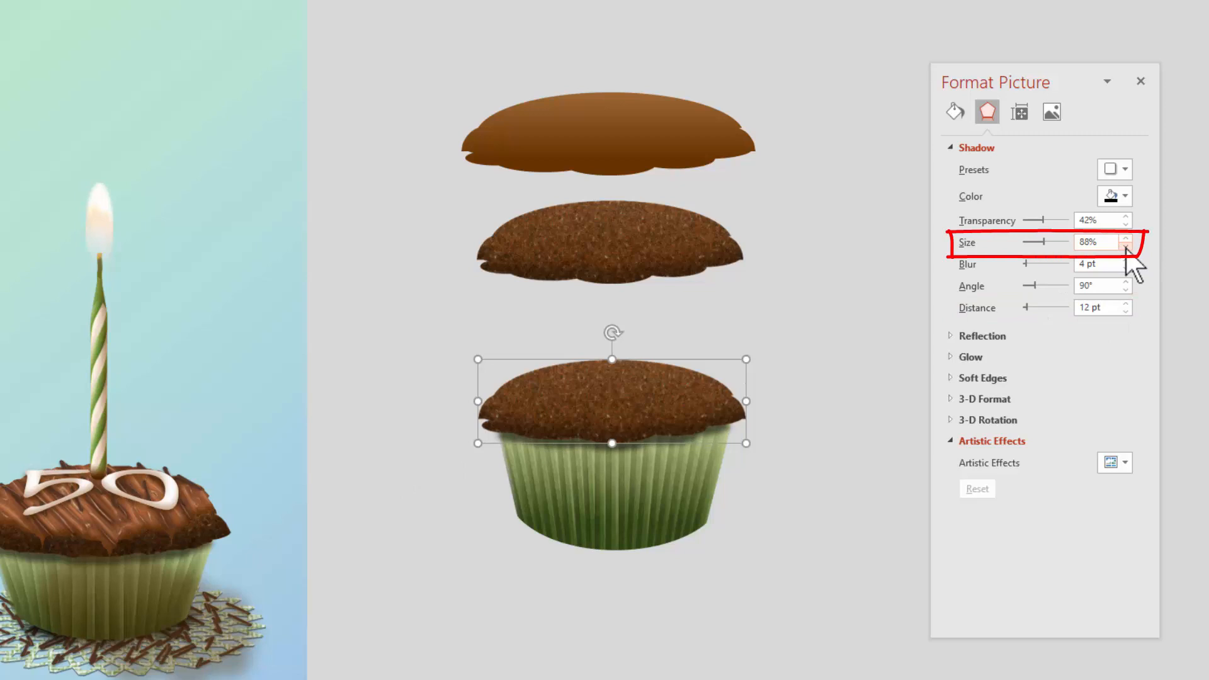
click(1126, 248)
- Shorten the green cup slightly by pulling up its bottom edge
click(612, 532)
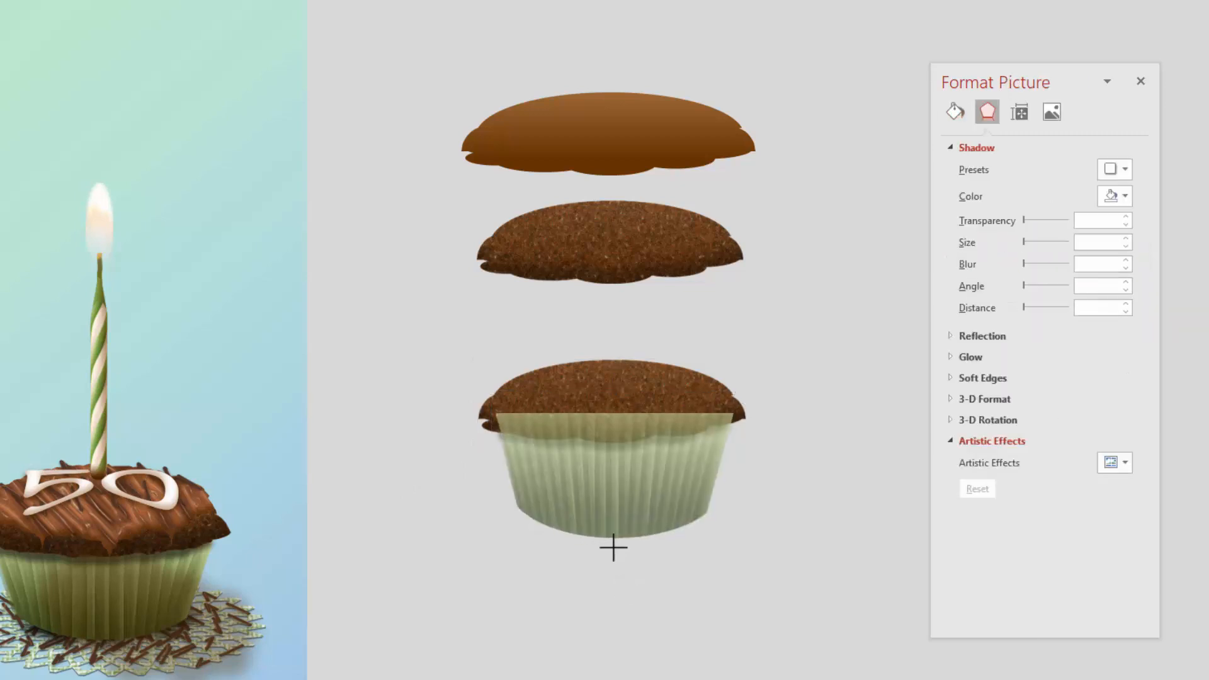
click(704, 559)
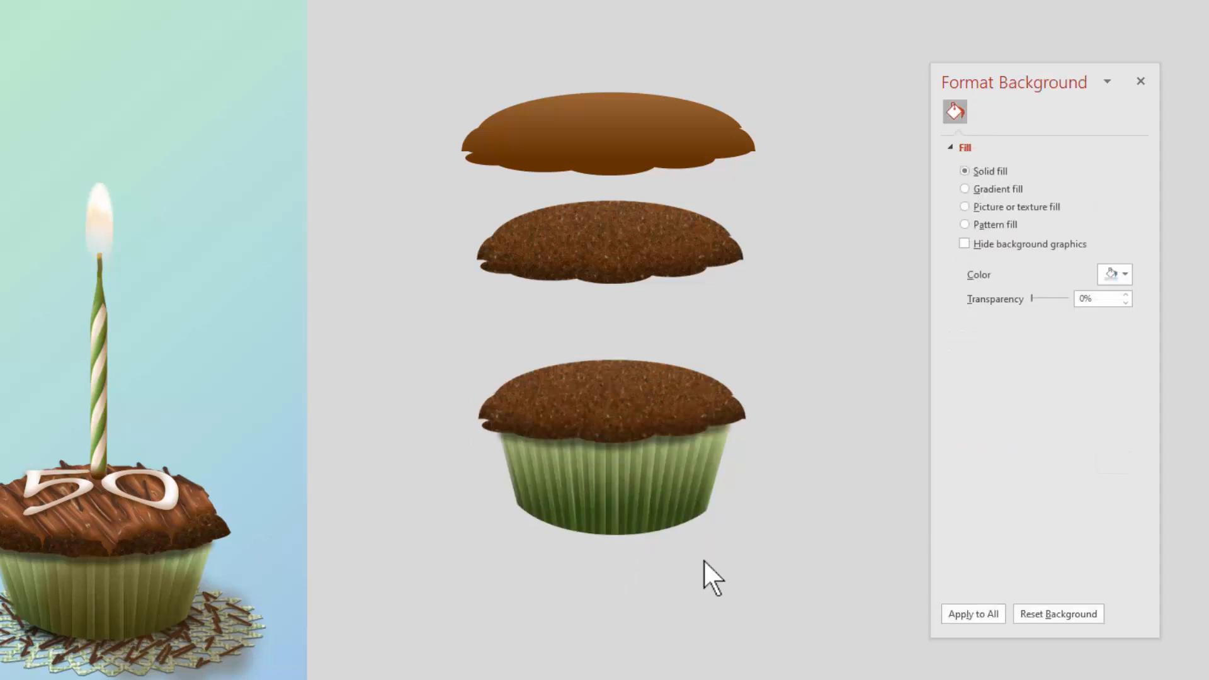
click(633, 497)
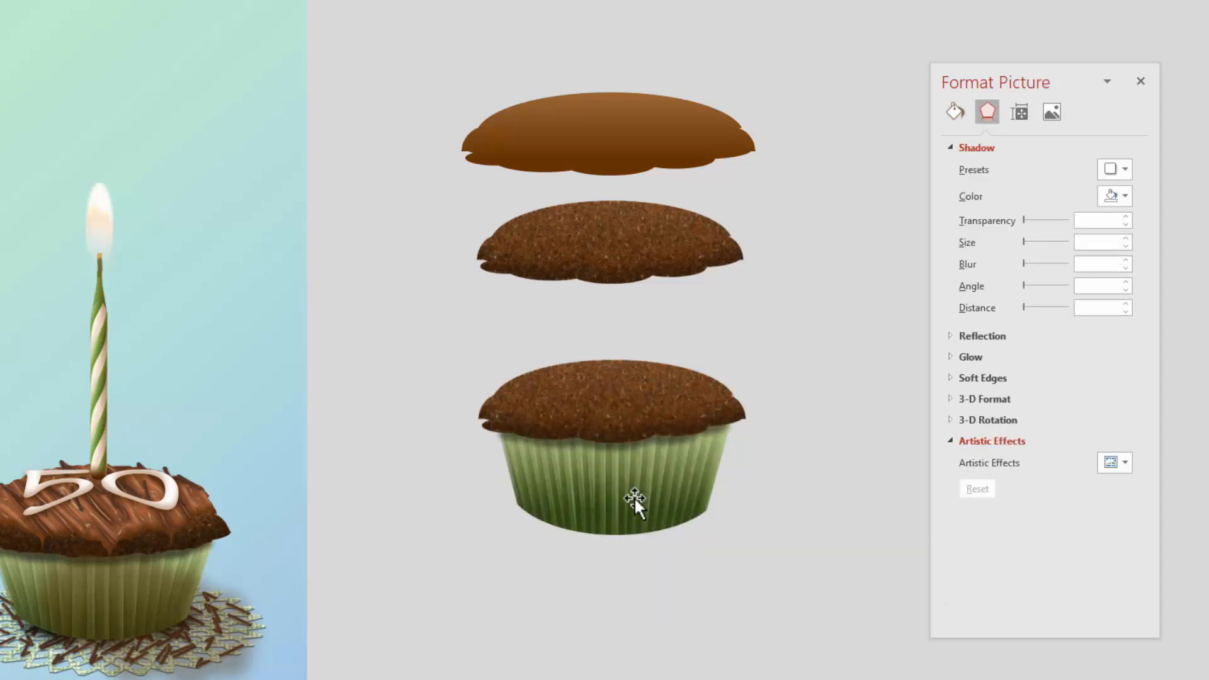
click(810, 607)
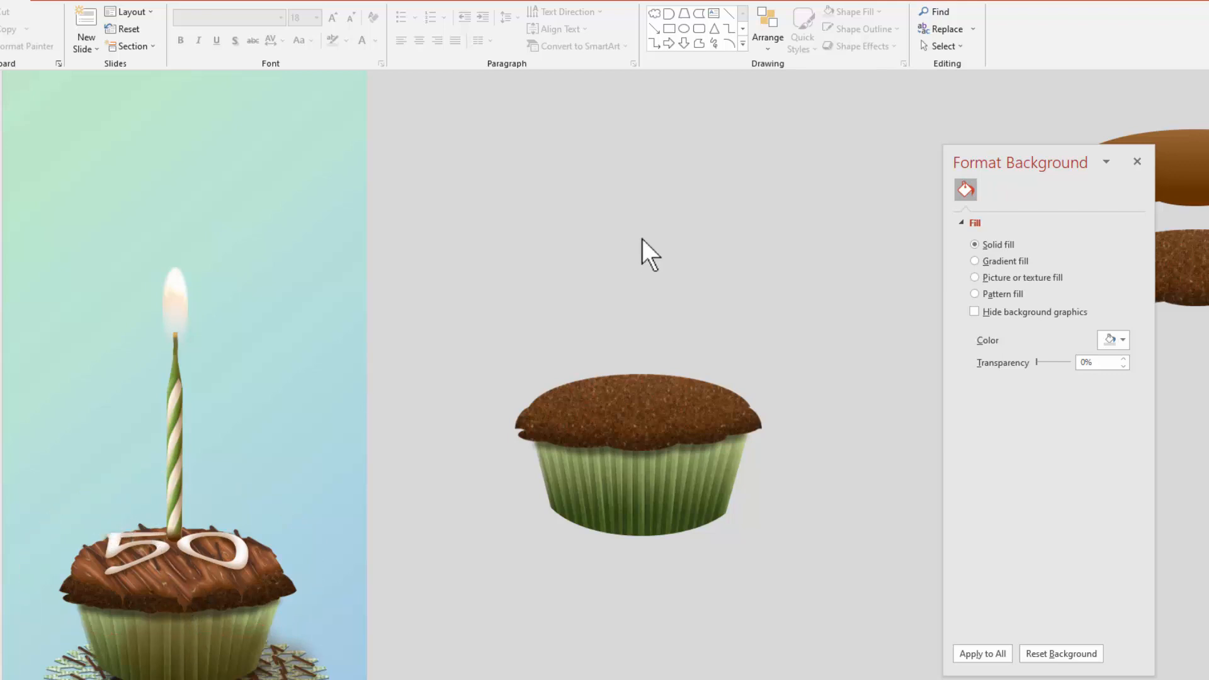
- Draw a wide cloud shape about 2.49" by 0.83" above the cupcake
click(742, 45)
click(803, 169)
drag(535, 194, 785, 276)
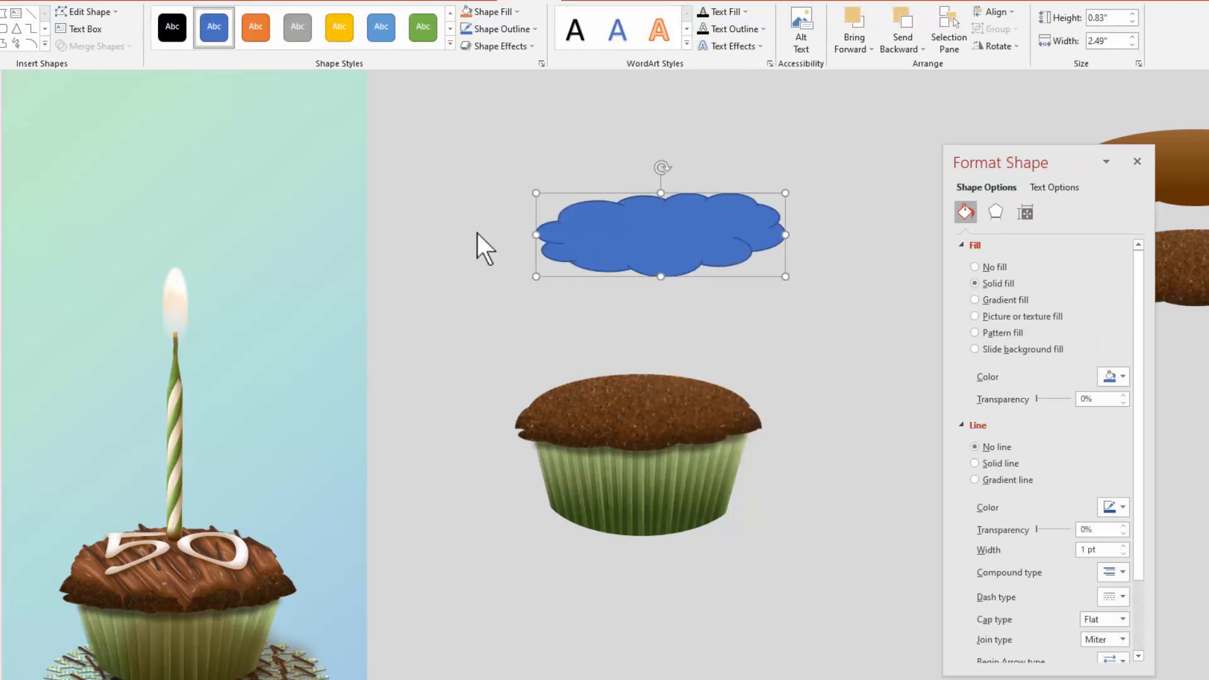
- Cover the cloud's upper half with a rectangle and subtract the rectangle from the cloud
click(630, 177)
click(668, 28)
drag(480, 149, 820, 234)
click(657, 265)
shift+click(678, 170)
click(120, 46)
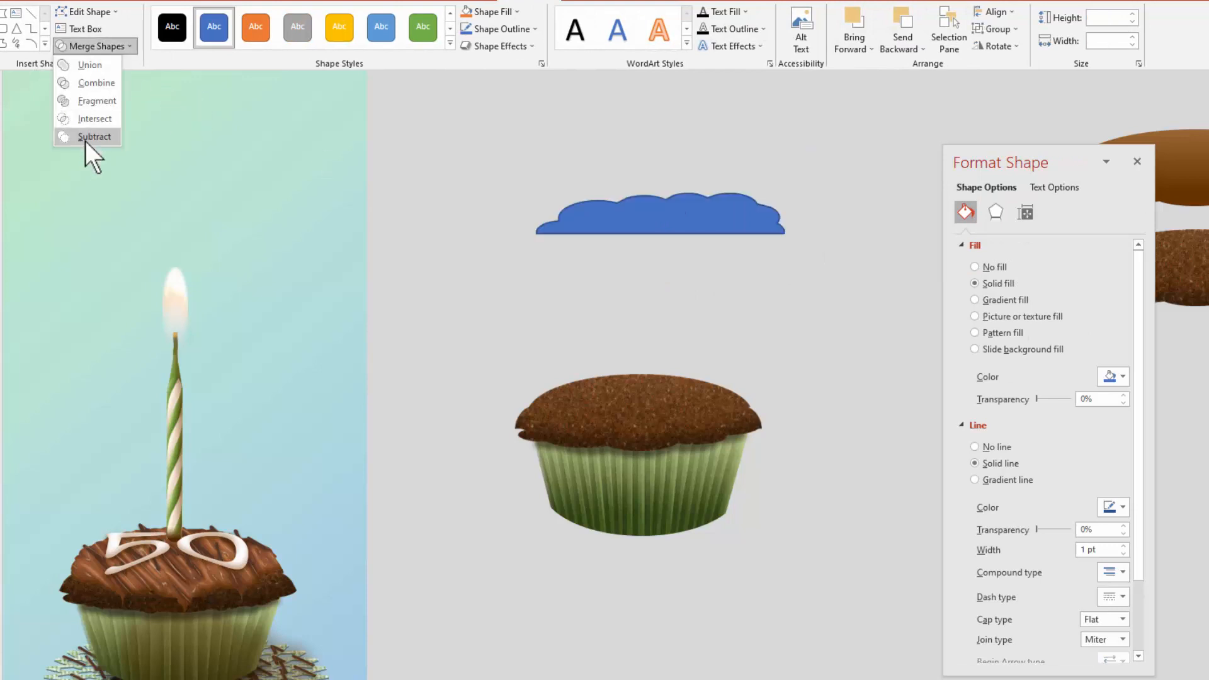
click(85, 137)
click(581, 112)
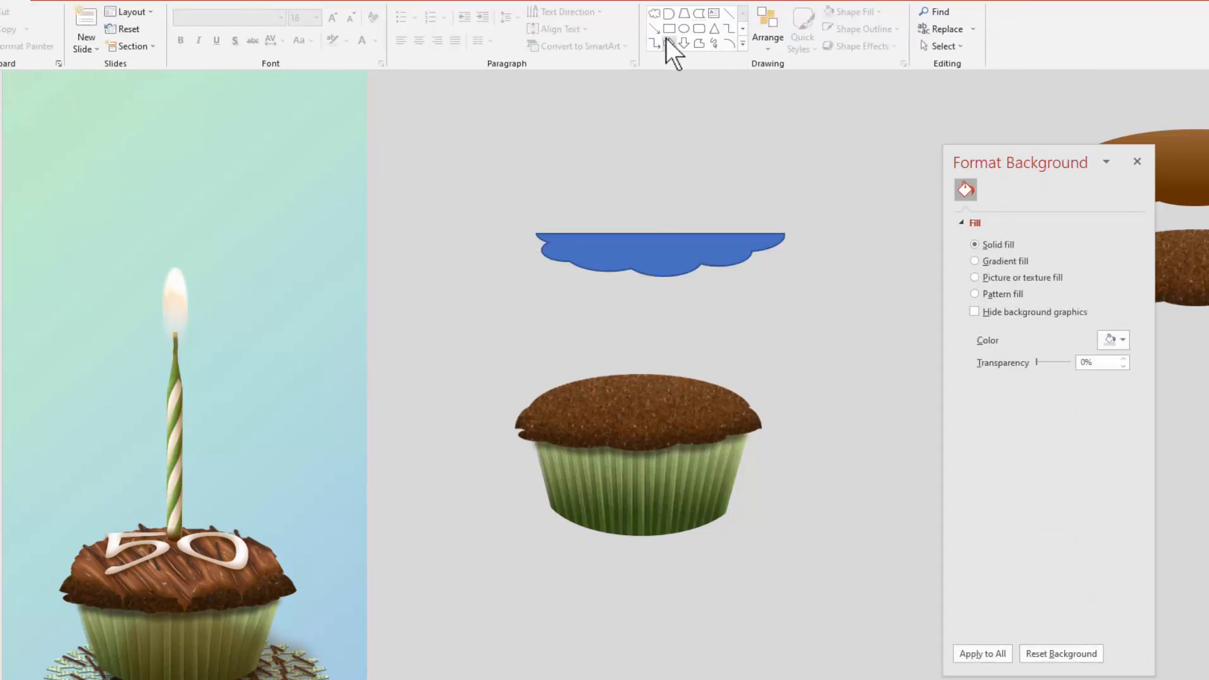
- Draw a wide ellipse above the half cloud and subtract a rectangle covering the ellipse's lower part
click(683, 28)
drag(530, 136, 804, 196)
click(724, 94)
click(669, 28)
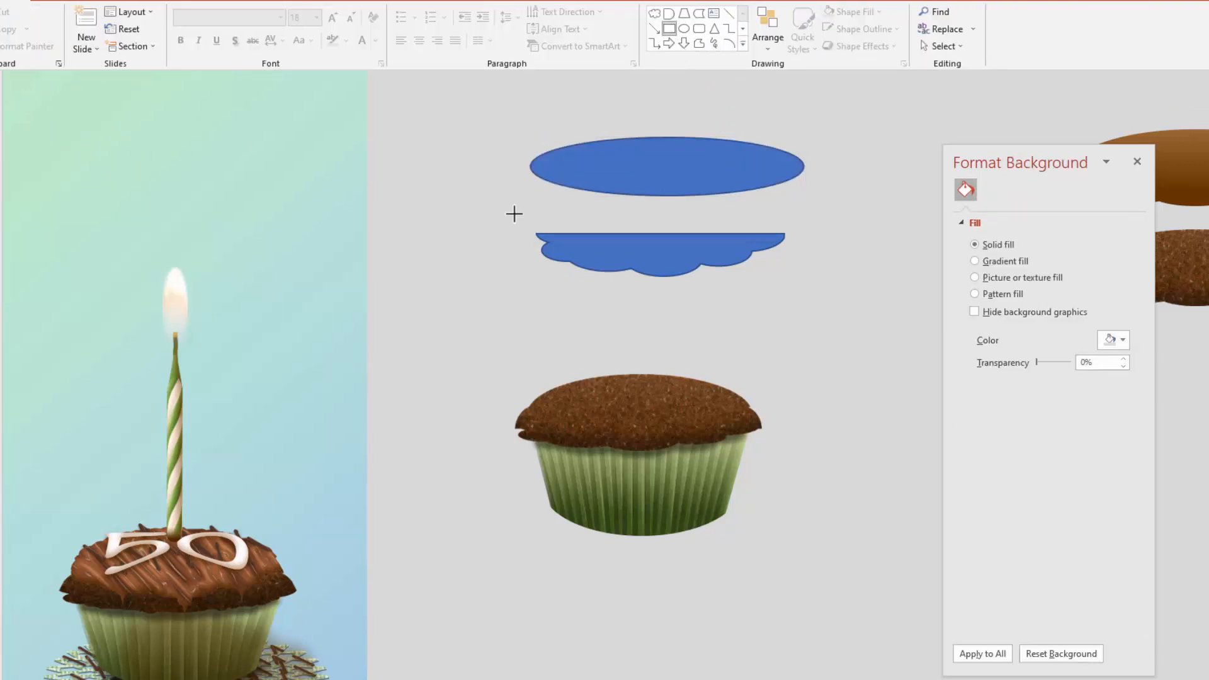
drag(502, 162, 818, 212)
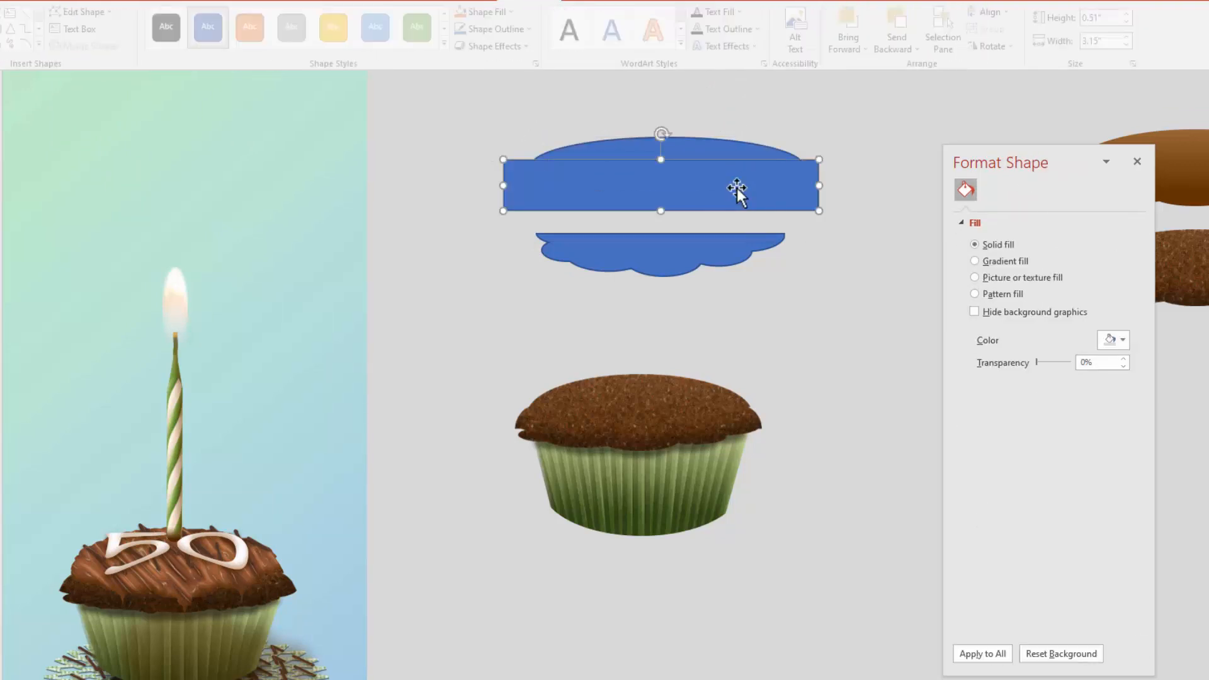
click(727, 156)
shift+click(816, 198)
click(104, 50)
click(96, 134)
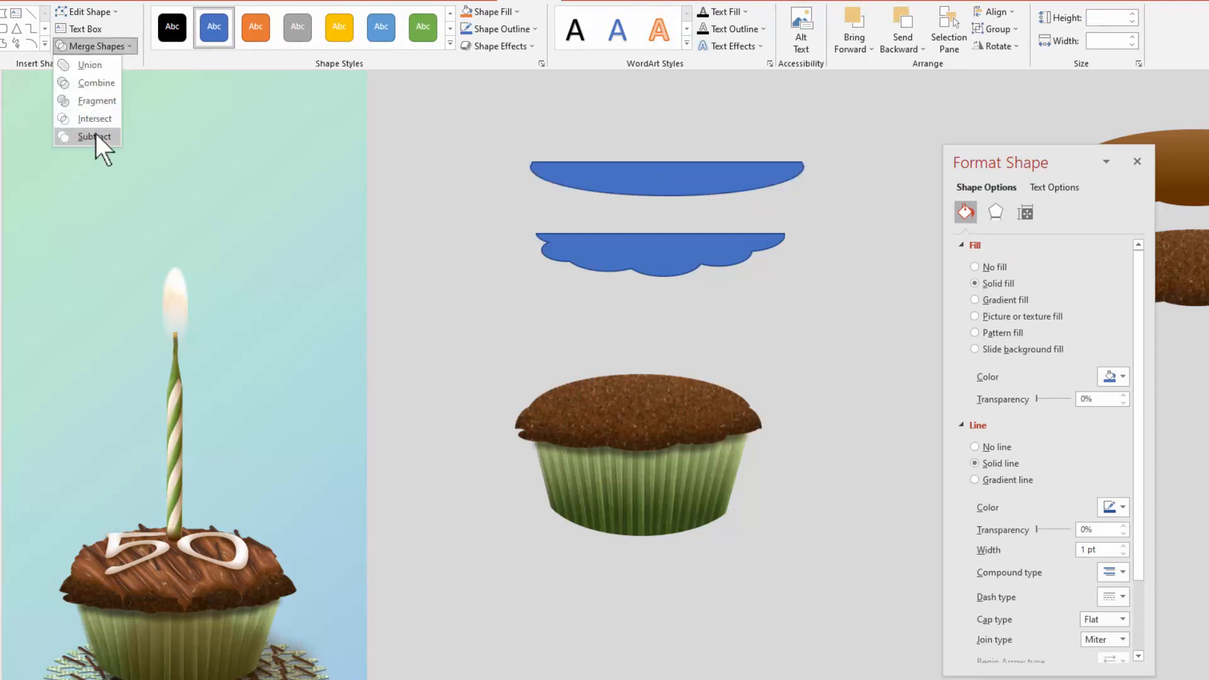
- Set the ellipse piece on the half cloud's flat edge, match their widths and flatten the half cloud
drag(629, 180, 635, 225)
drag(805, 221, 785, 225)
click(649, 272)
drag(659, 277, 659, 256)
- Remove the outline from both icing pieces and merge them with Union
drag(451, 128, 844, 300)
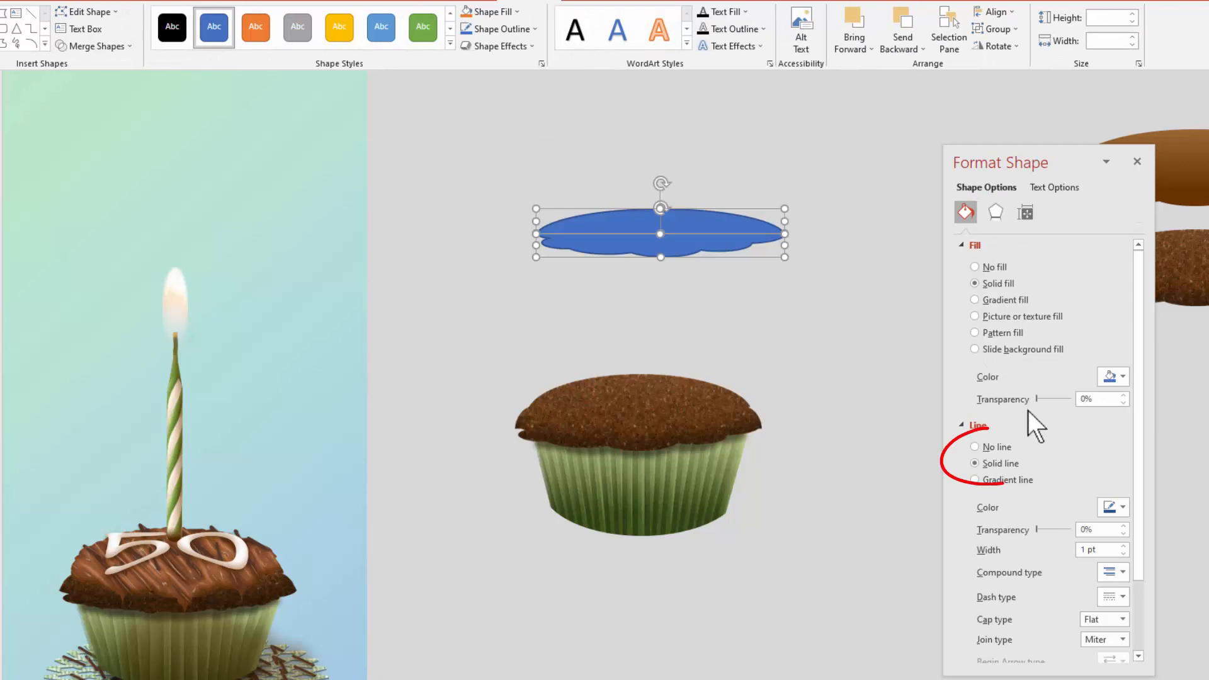
click(777, 418)
drag(473, 153, 917, 348)
click(100, 46)
click(89, 63)
- Place the merged icing shape on the cake top and resize it to 2.13" wide and 0.71" high
drag(661, 256, 647, 395)
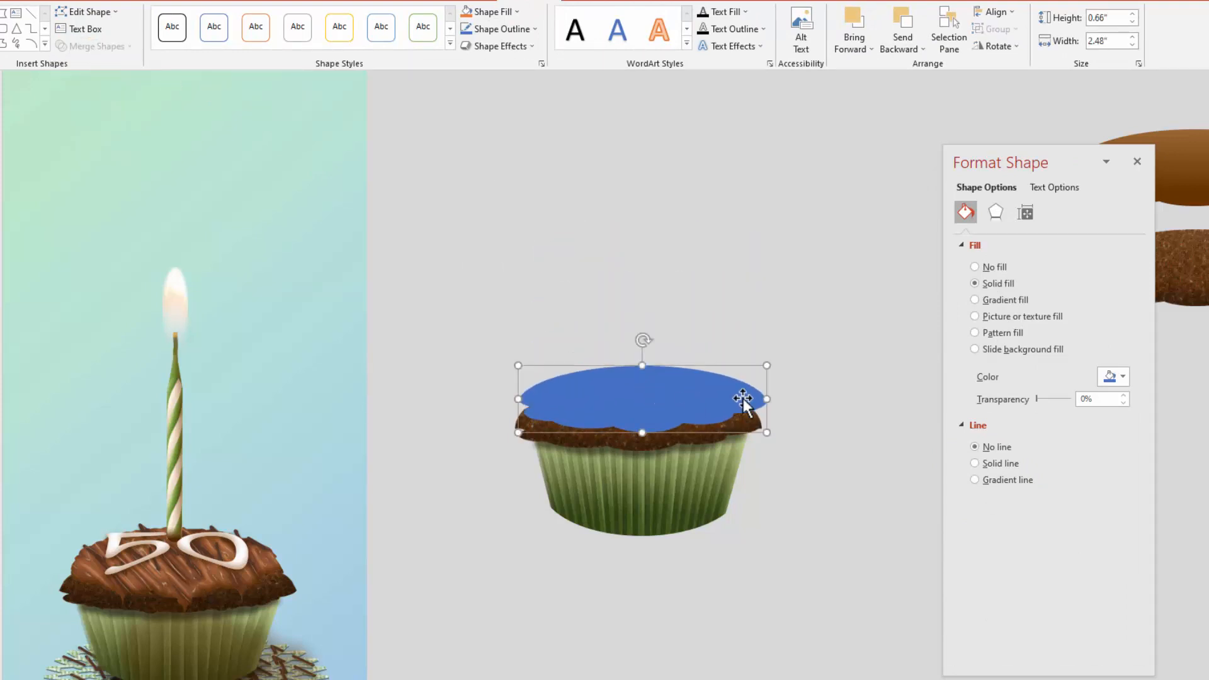
drag(768, 400, 744, 403)
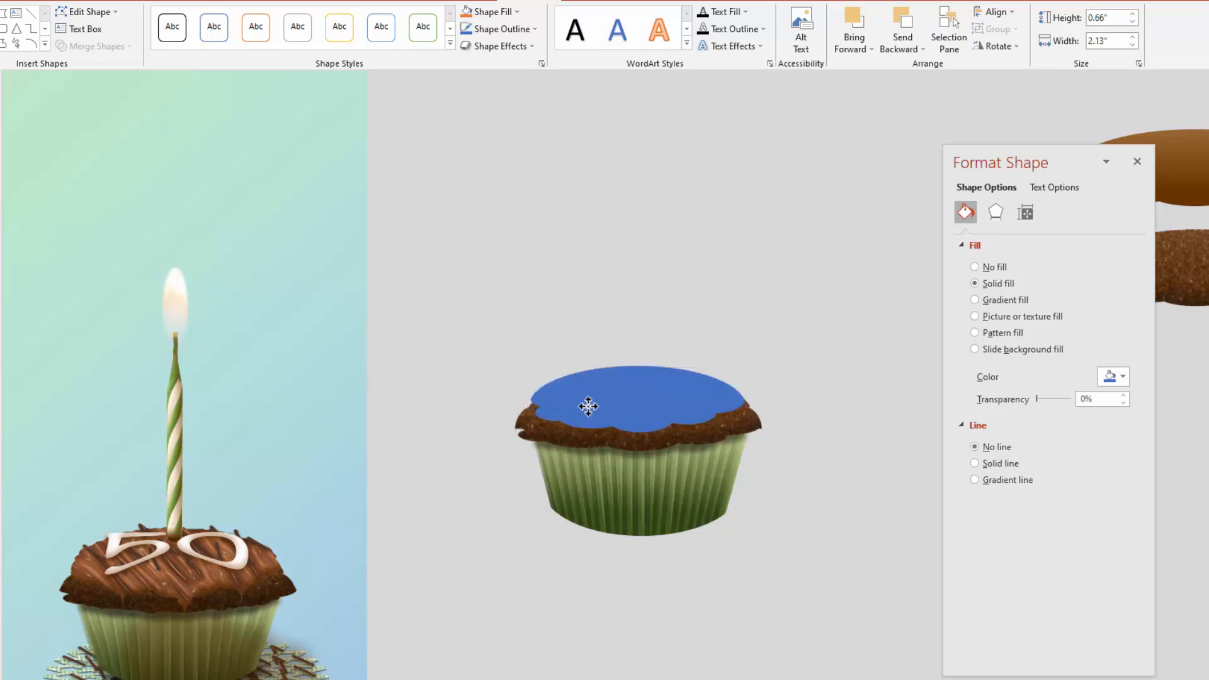
drag(630, 365, 639, 360)
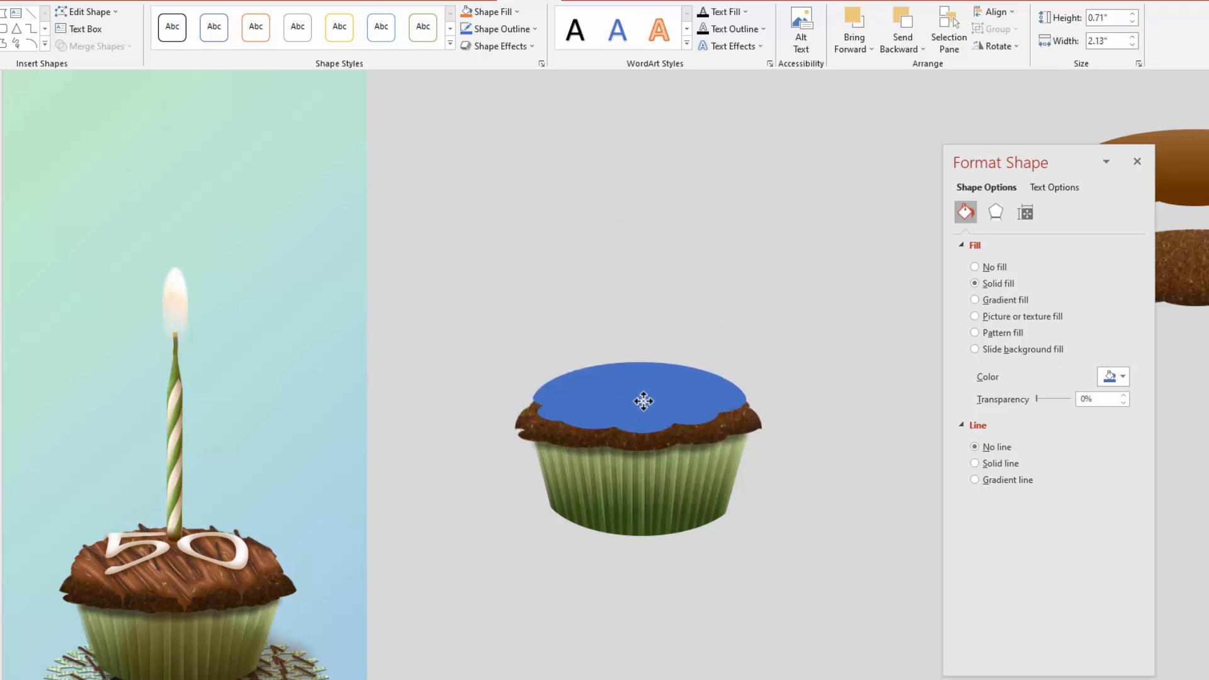
click(685, 666)
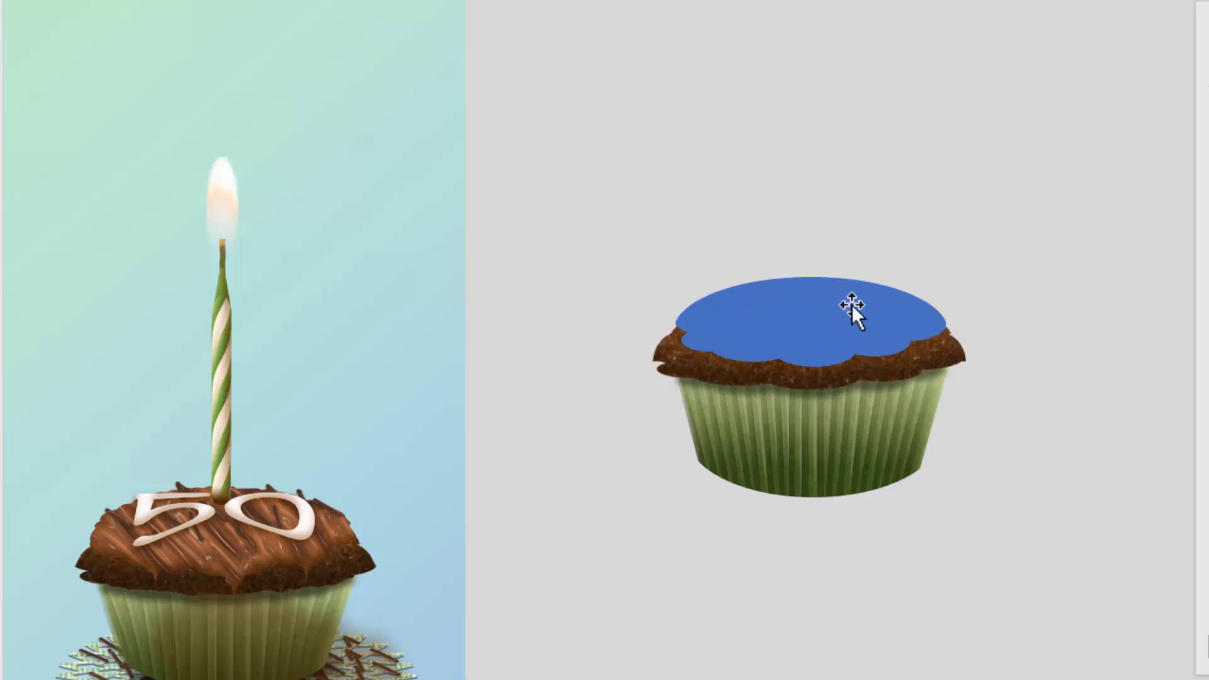
- Draw a small cloud on the icing's back edge, rotate it, and fit a rotated copy beside it toward the right end
click(806, 319)
click(790, 148)
drag(655, 423, 653, 417)
click(684, 147)
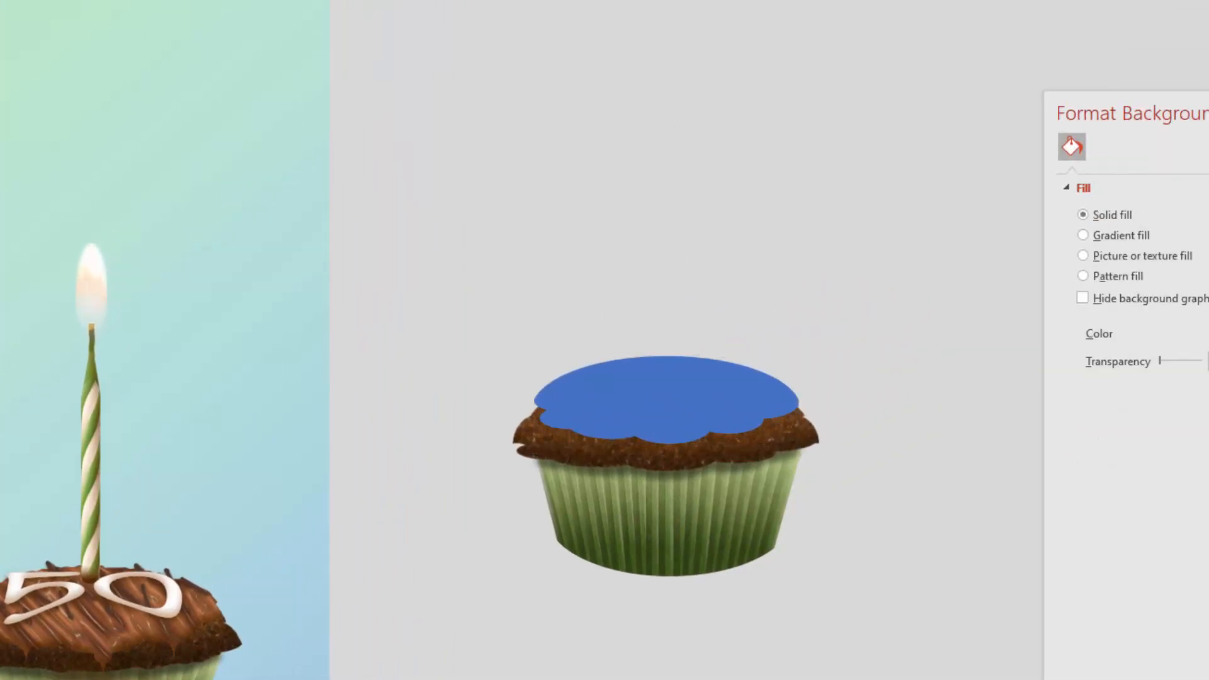
mouse_move(621, 326)
mouse_down()
mouse_move(696, 351)
mouse_move(648, 365)
mouse_move(704, 366)
mouse_up()
drag(707, 320, 718, 322)
ctrl+drag(704, 367, 743, 385)
drag(741, 334, 752, 338)
drag(747, 384, 774, 385)
- Copy the small cloud toward the left end of the icing's back edge, rotating and positioning the copies along the curve
ctrl+drag(773, 381, 634, 396)
drag(640, 352, 615, 349)
drag(634, 397, 619, 373)
ctrl+drag(616, 374, 575, 380)
click(415, 343)
- Try to merge the icing shape and all the small clouds with Union
drag(486, 266, 887, 477)
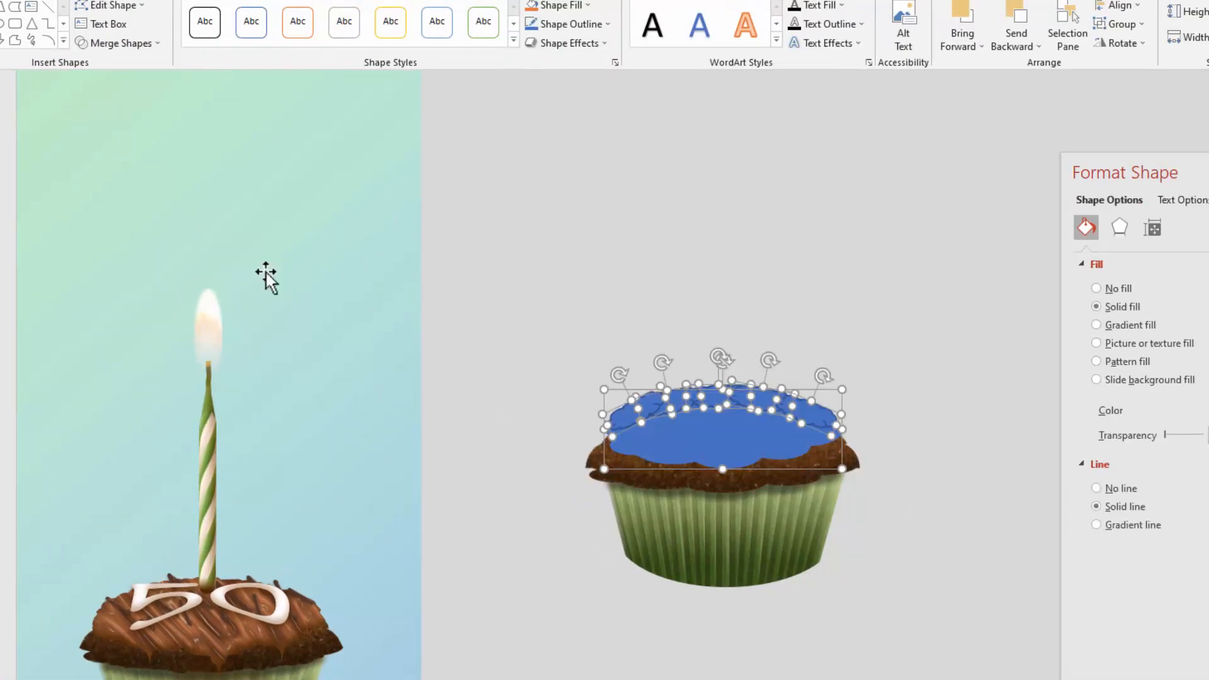
click(146, 41)
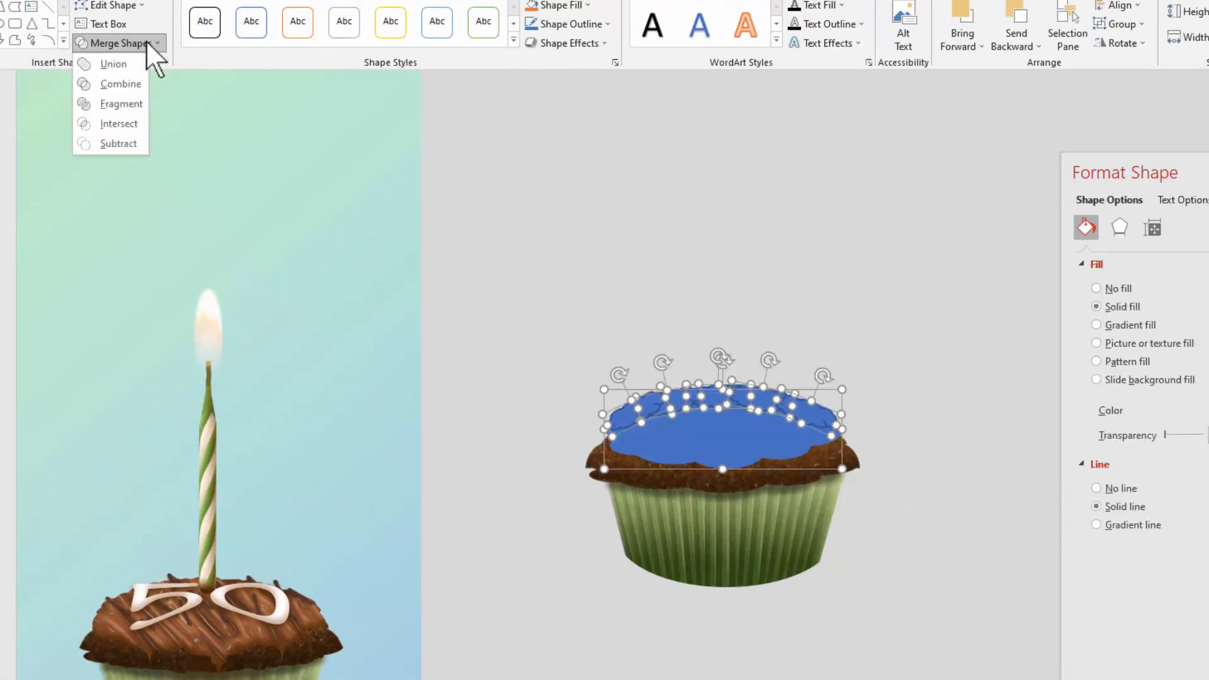
click(121, 62)
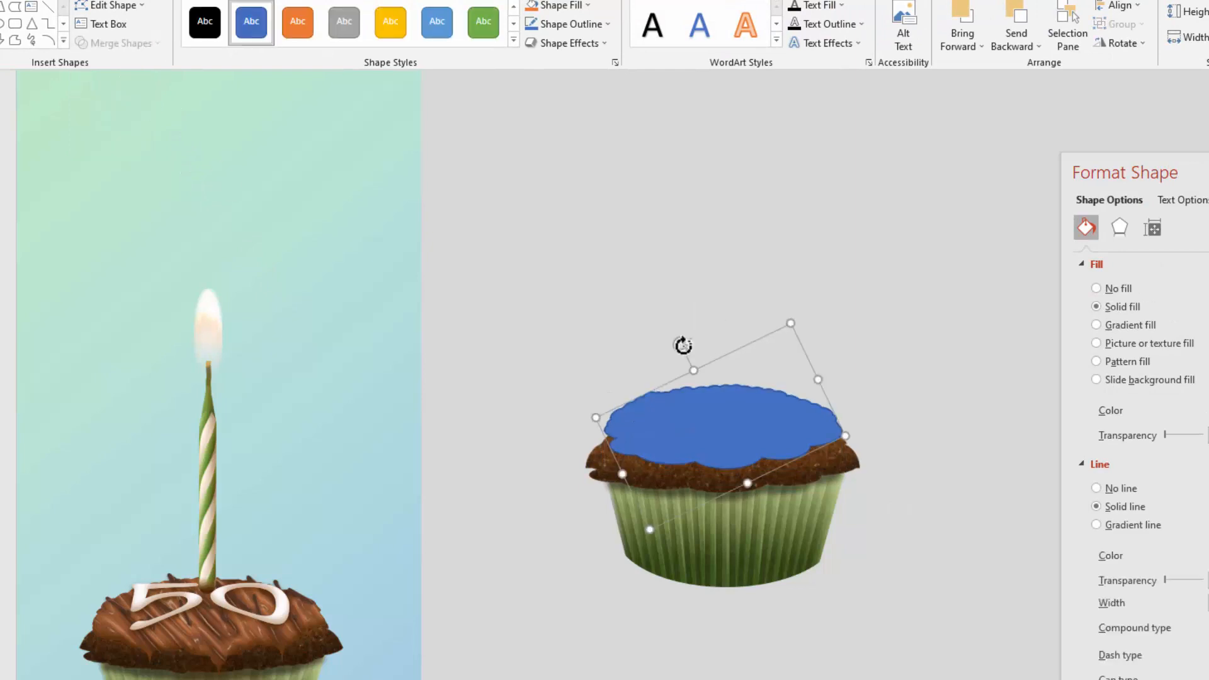
click(586, 329)
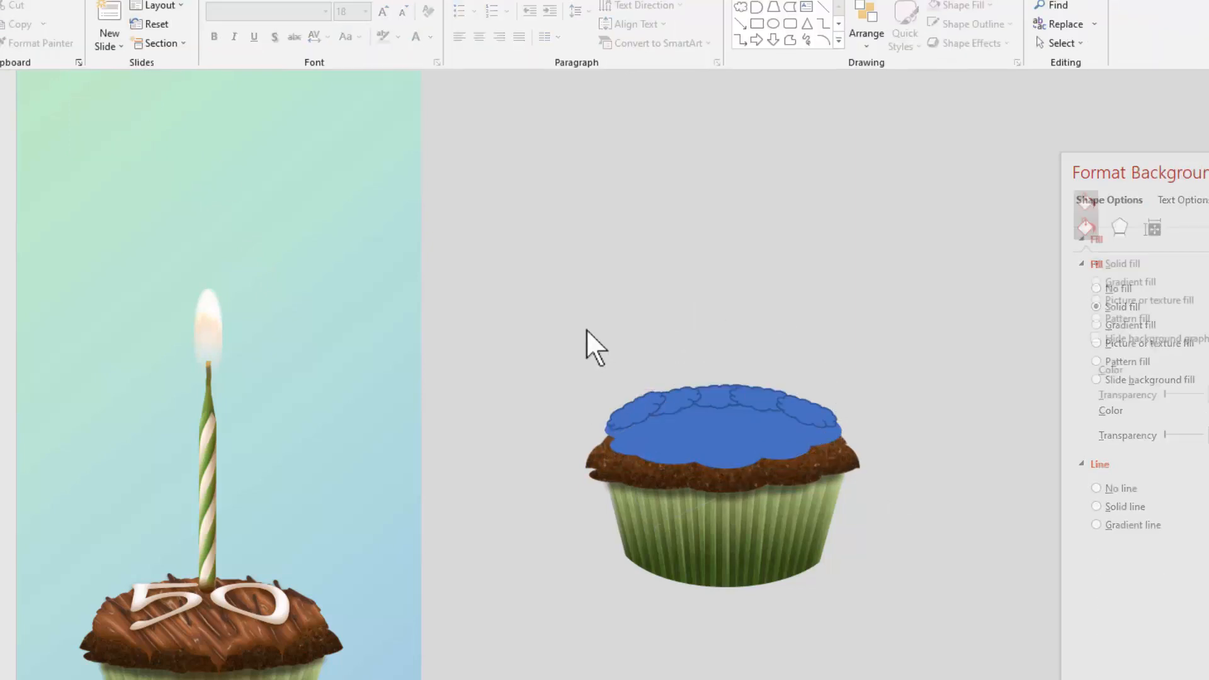
- Merge the small clouds along the icing's back edge into one shape with Union
drag(532, 304, 919, 441)
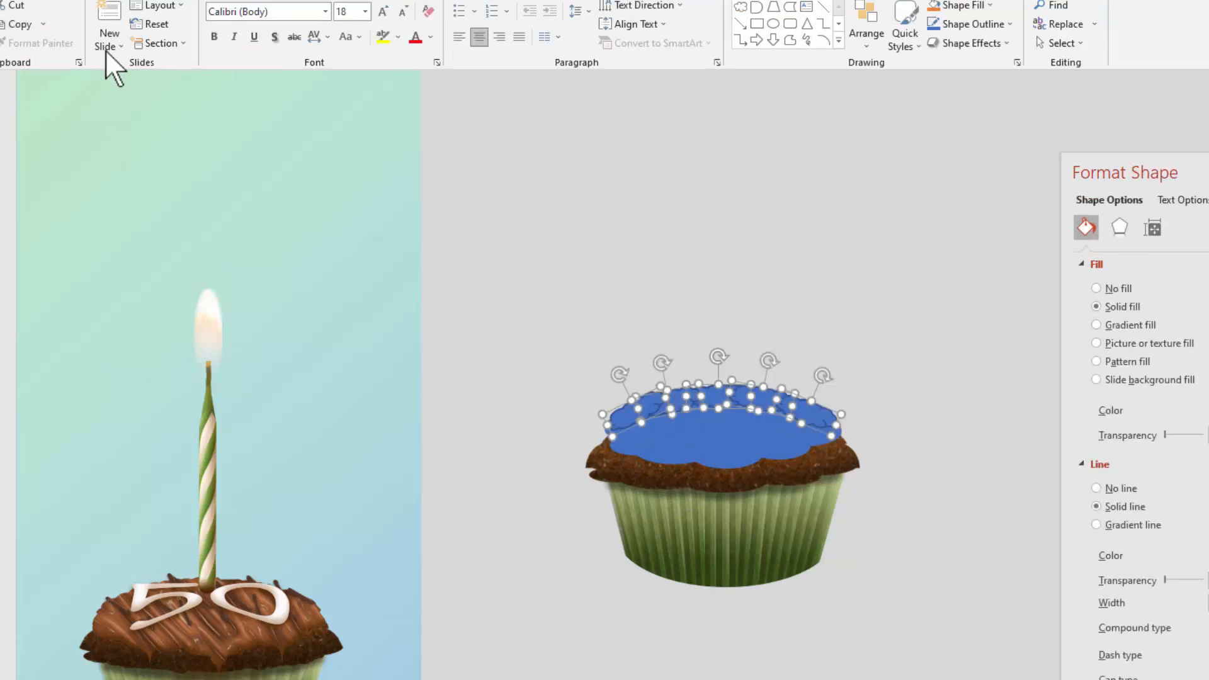
click(620, 3)
click(156, 43)
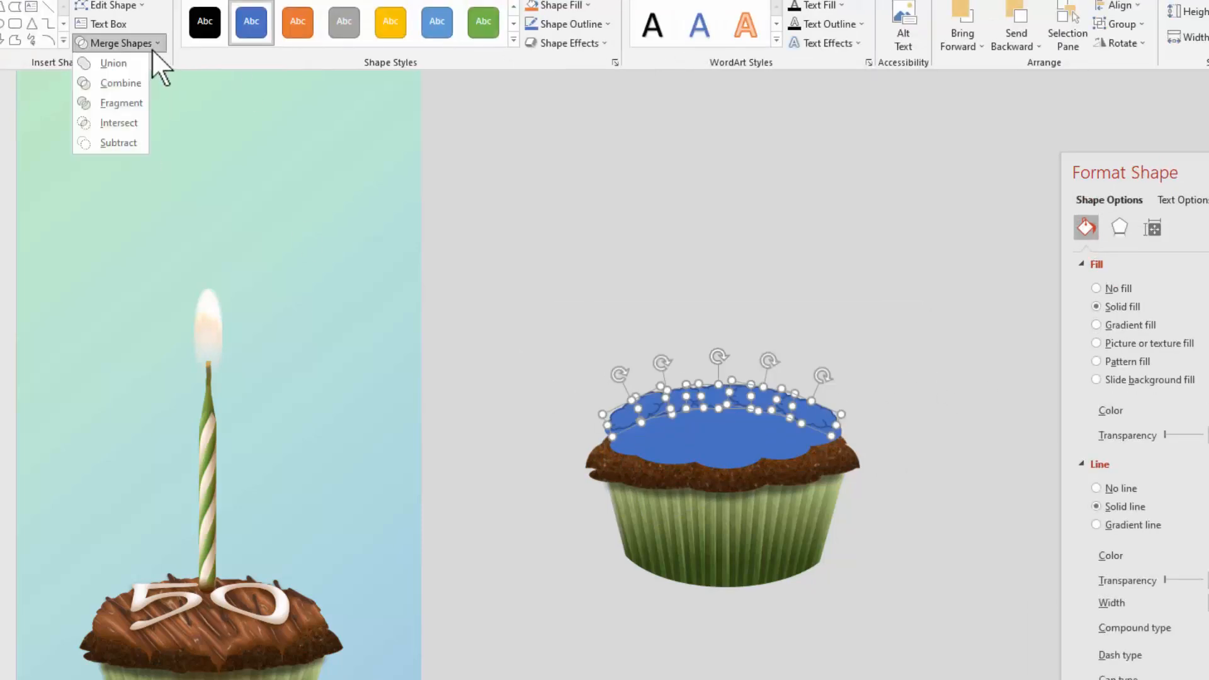
click(123, 61)
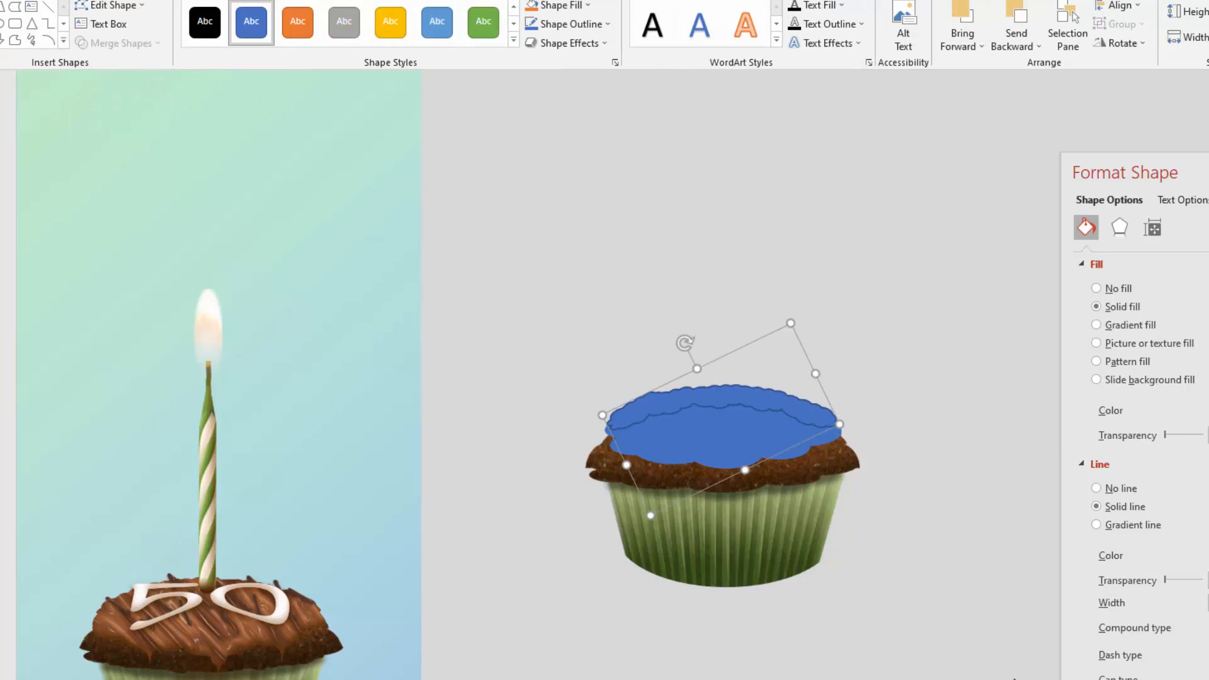
- Merge the icing shape and the scalloped cloud strip on its back edge with Union
click(732, 458)
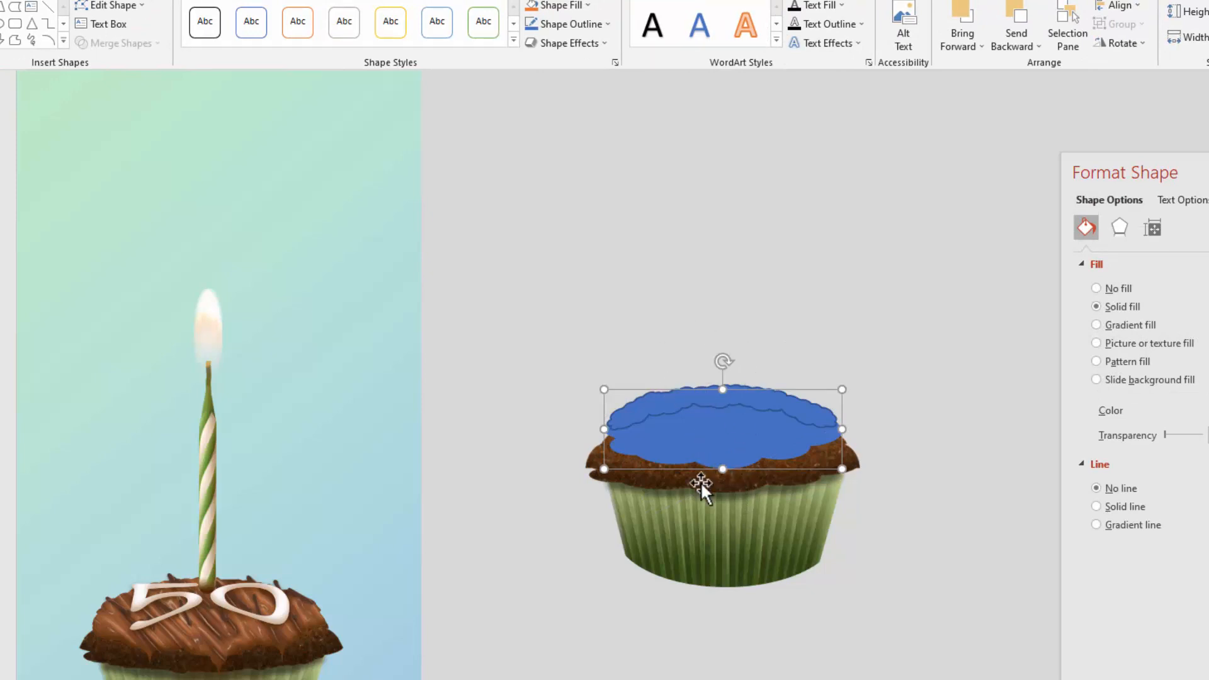
shift+click(709, 397)
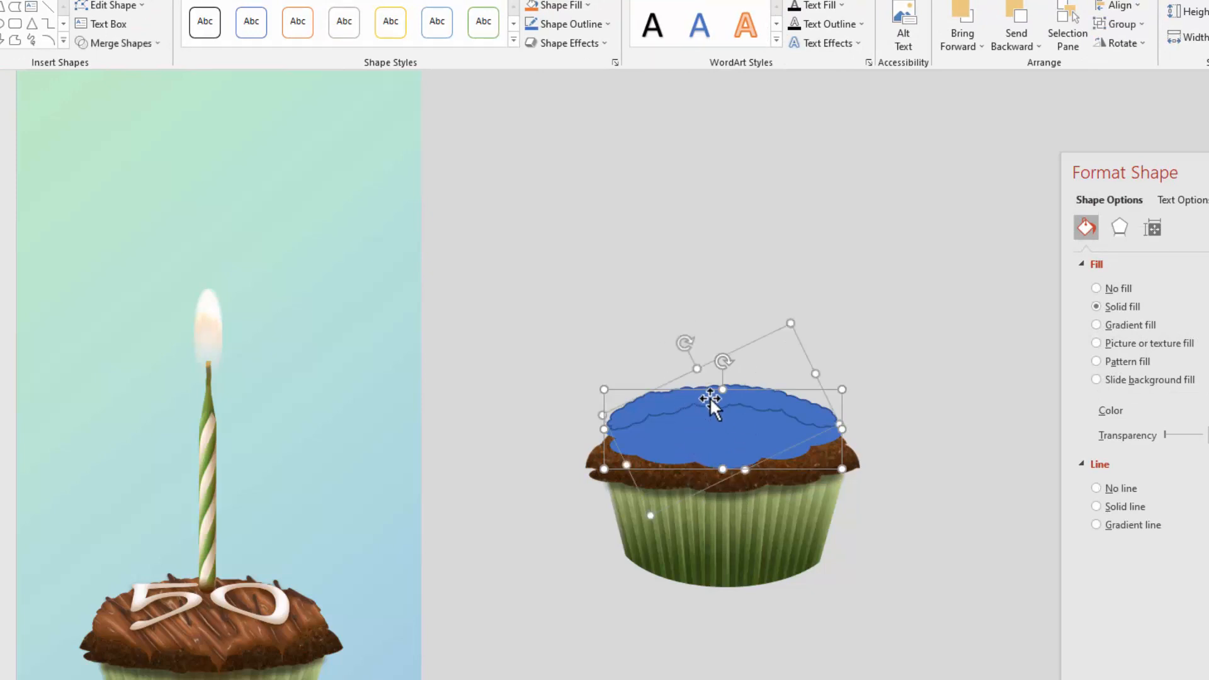
click(130, 48)
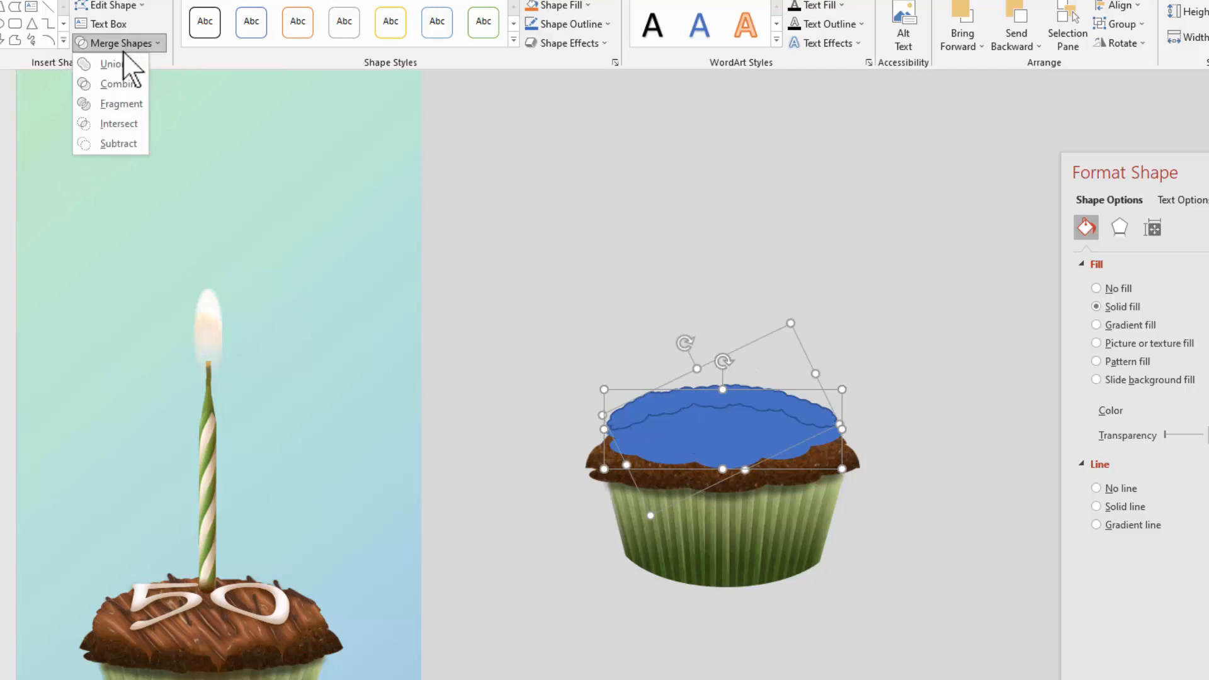
click(119, 60)
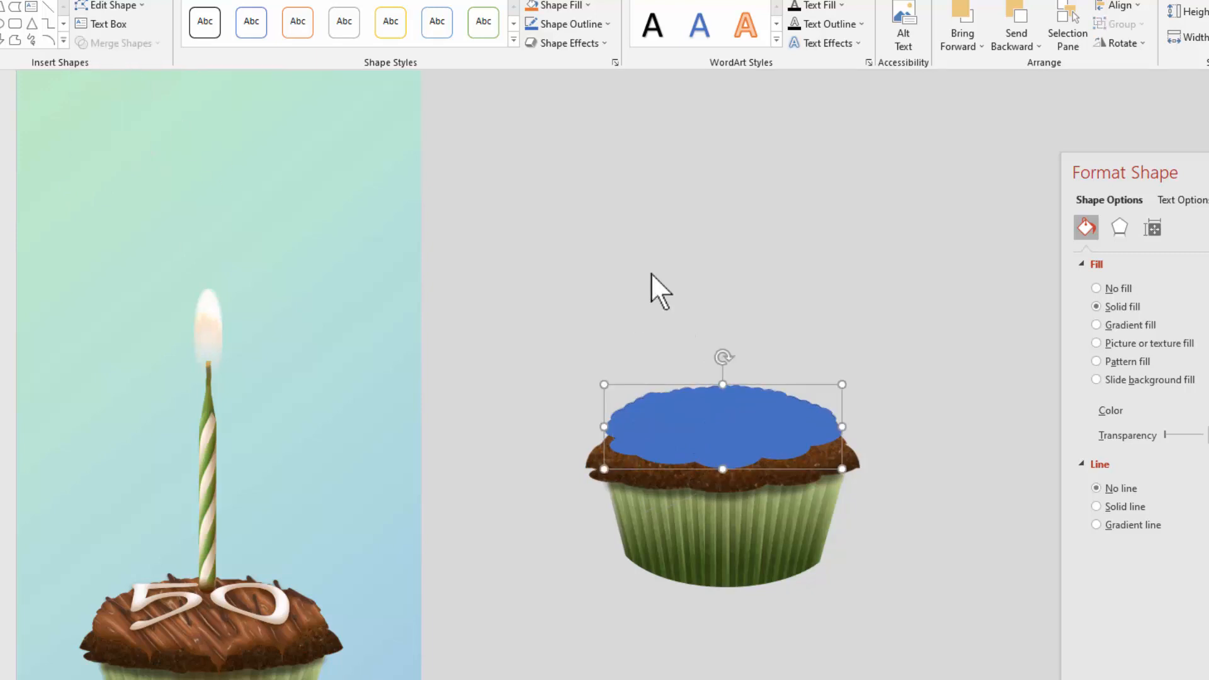
click(929, 542)
drag(714, 433, 714, 434)
click(901, 626)
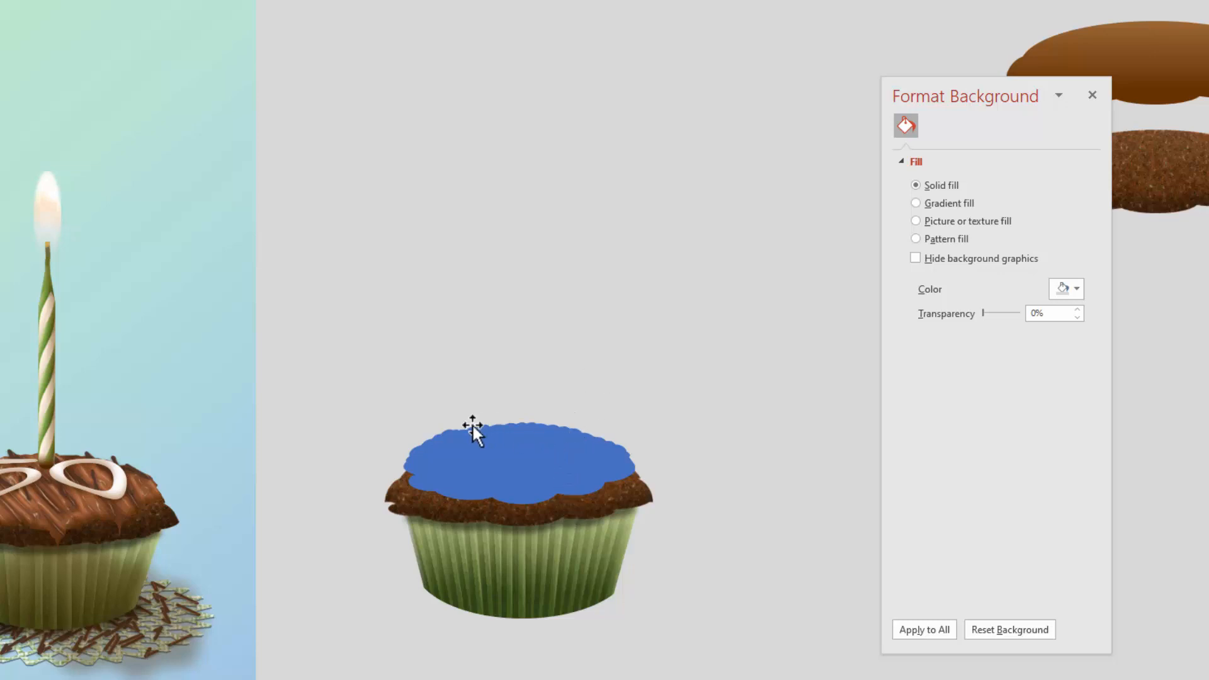
- Draw a wave shape in the empty area above the cupcake and deepen its curve
click(670, 0)
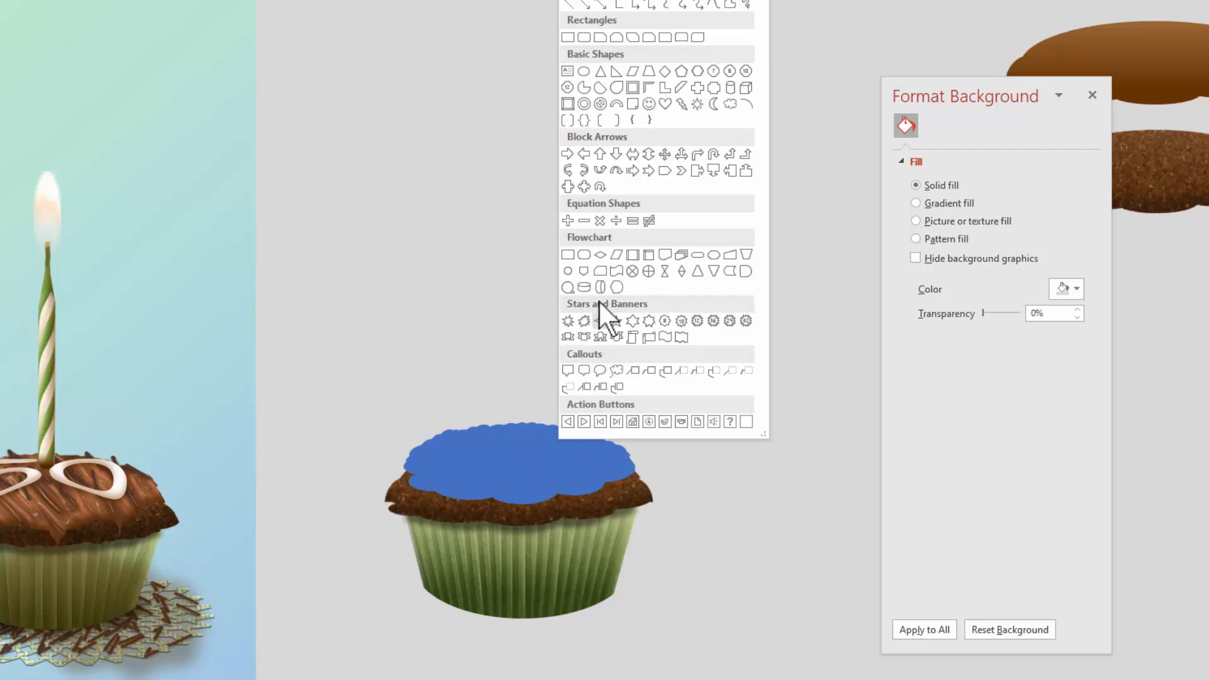
click(663, 339)
drag(566, 157, 711, 227)
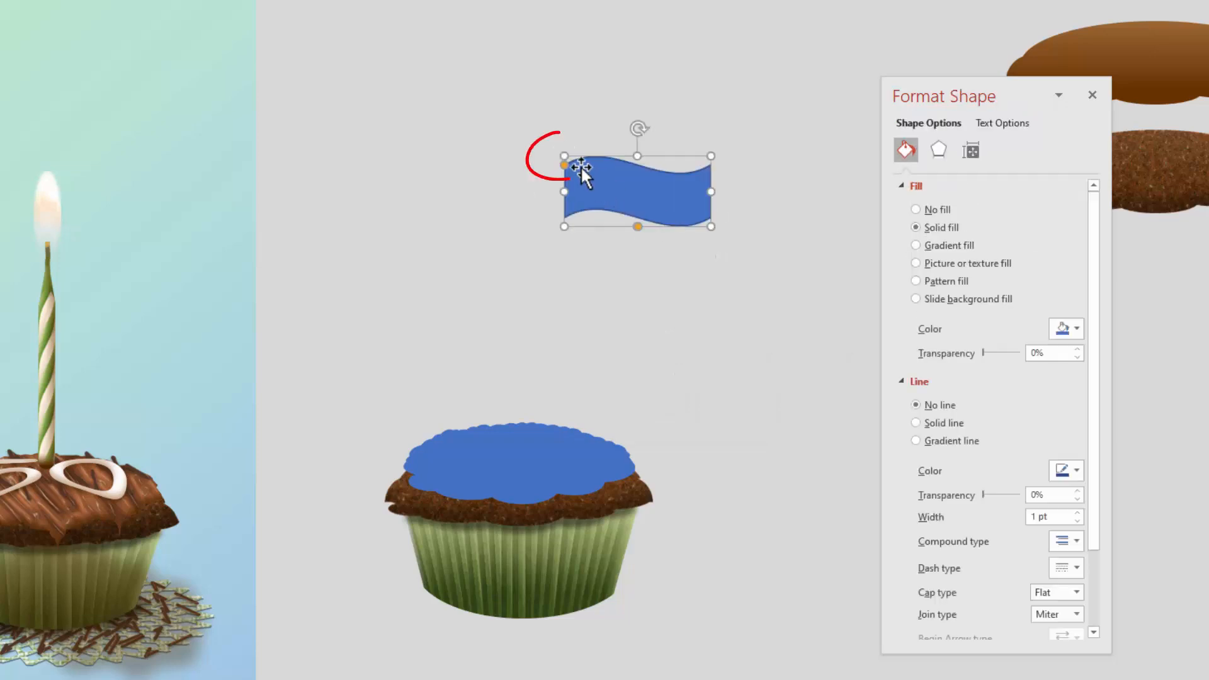
drag(564, 165, 565, 219)
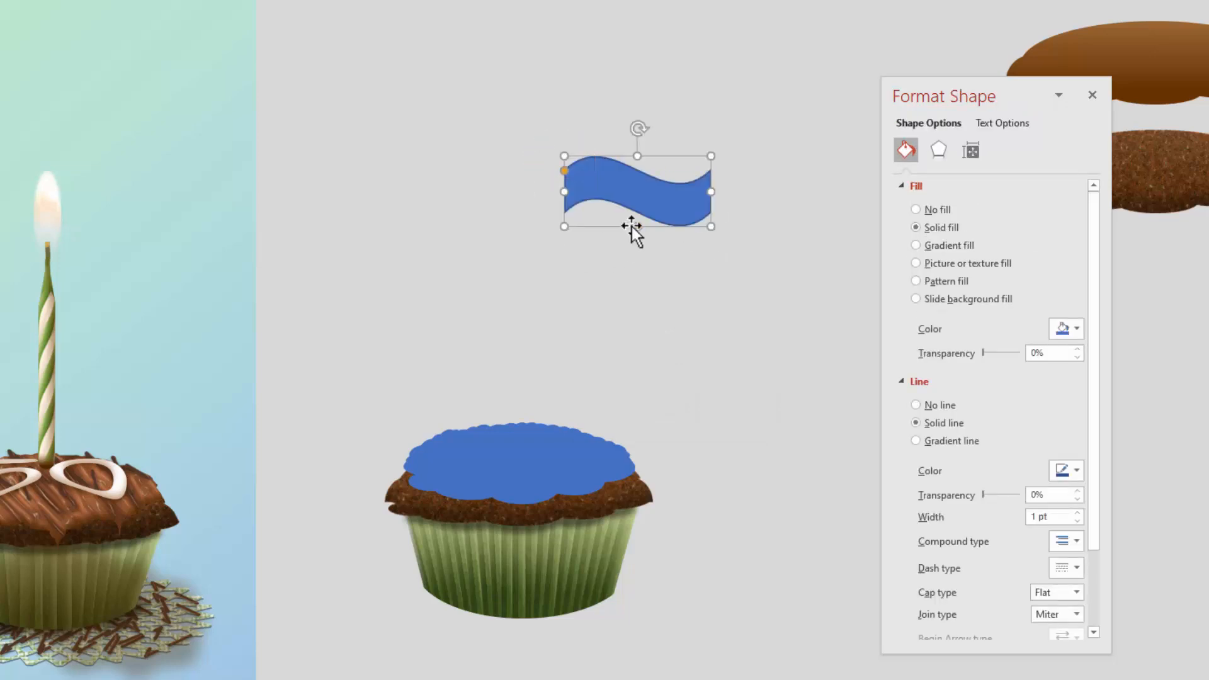
- Skew the wave so its ends taper to slanted points, flatten it slightly, and place it above the cupcake
drag(637, 228, 574, 446)
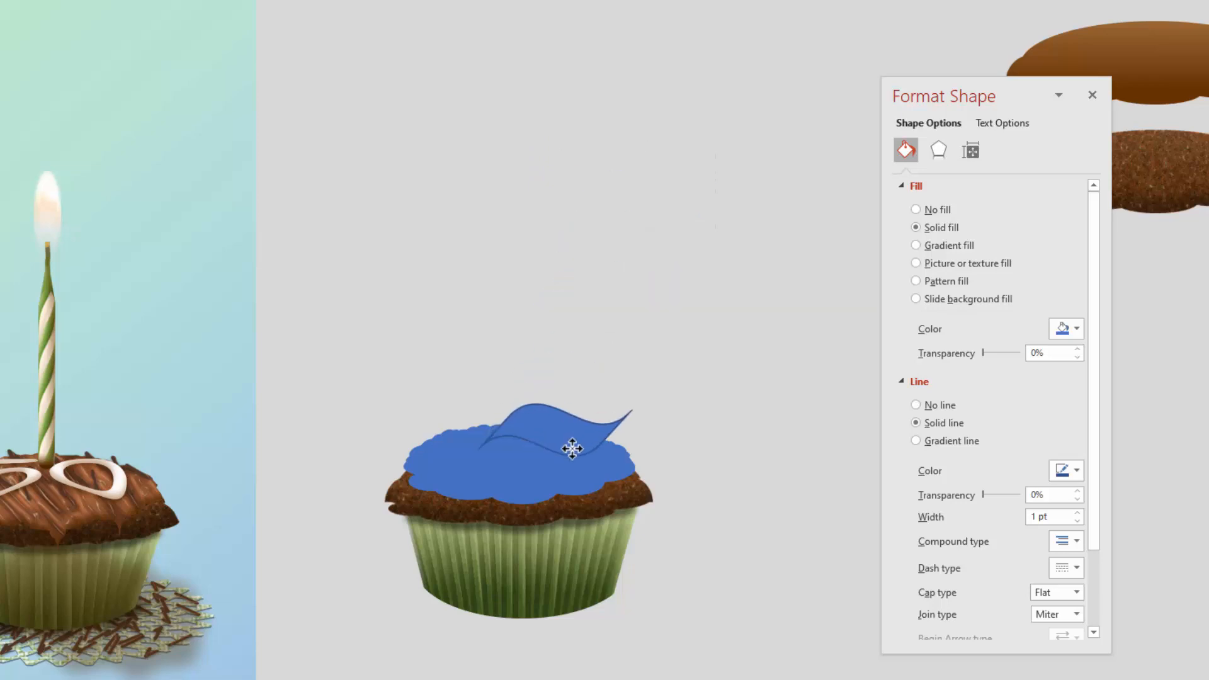
drag(550, 379, 580, 388)
drag(561, 428, 666, 161)
mouse_move(669, 212)
mouse_down()
mouse_move(677, 183)
mouse_move(681, 208)
mouse_up()
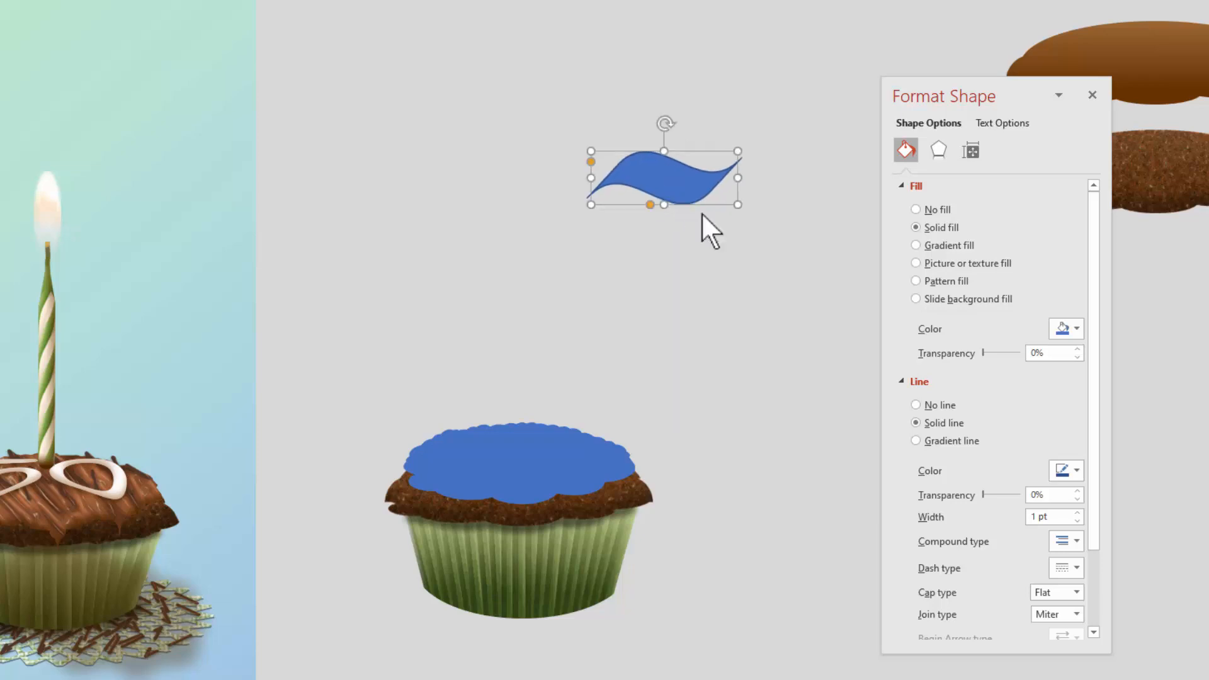
- Give the wave a brown linear gradient fill at 90° and remove its outline
click(934, 246)
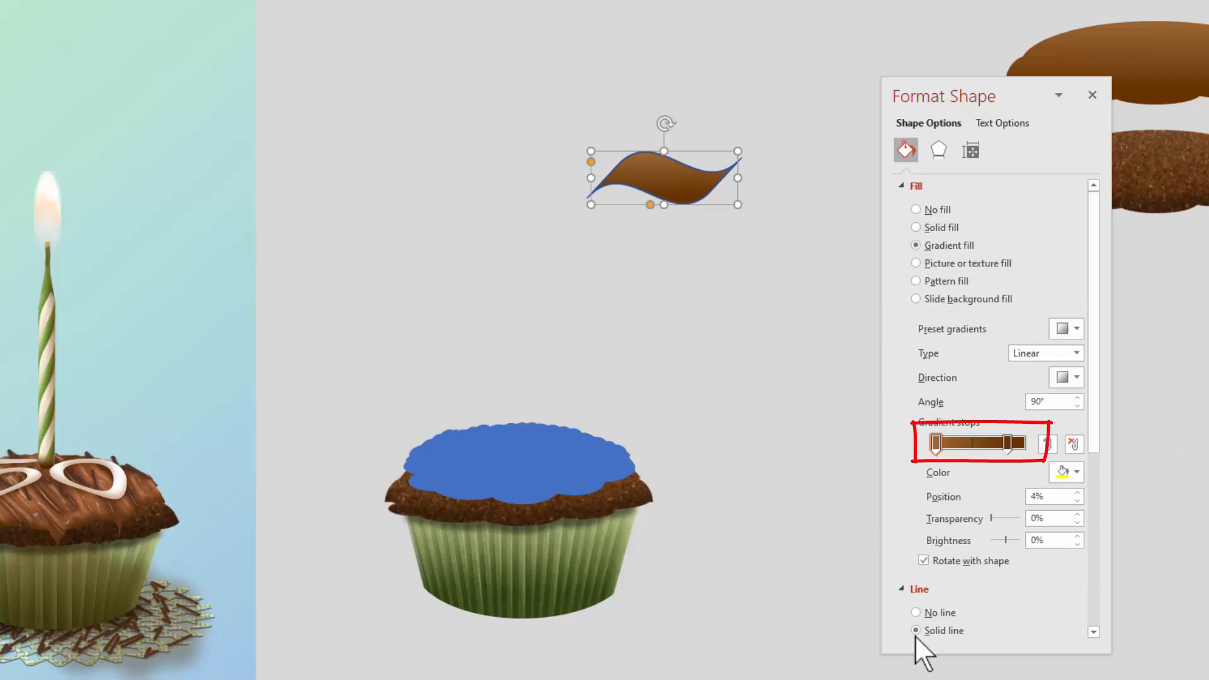
click(915, 613)
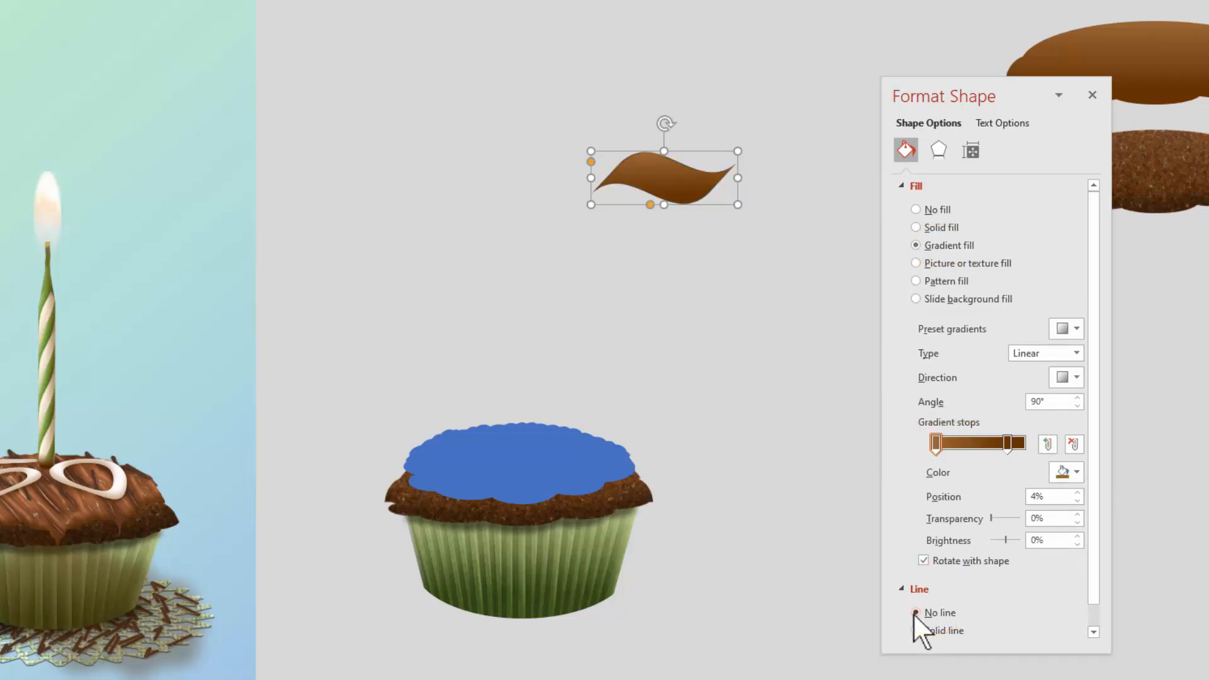
drag(665, 179, 675, 205)
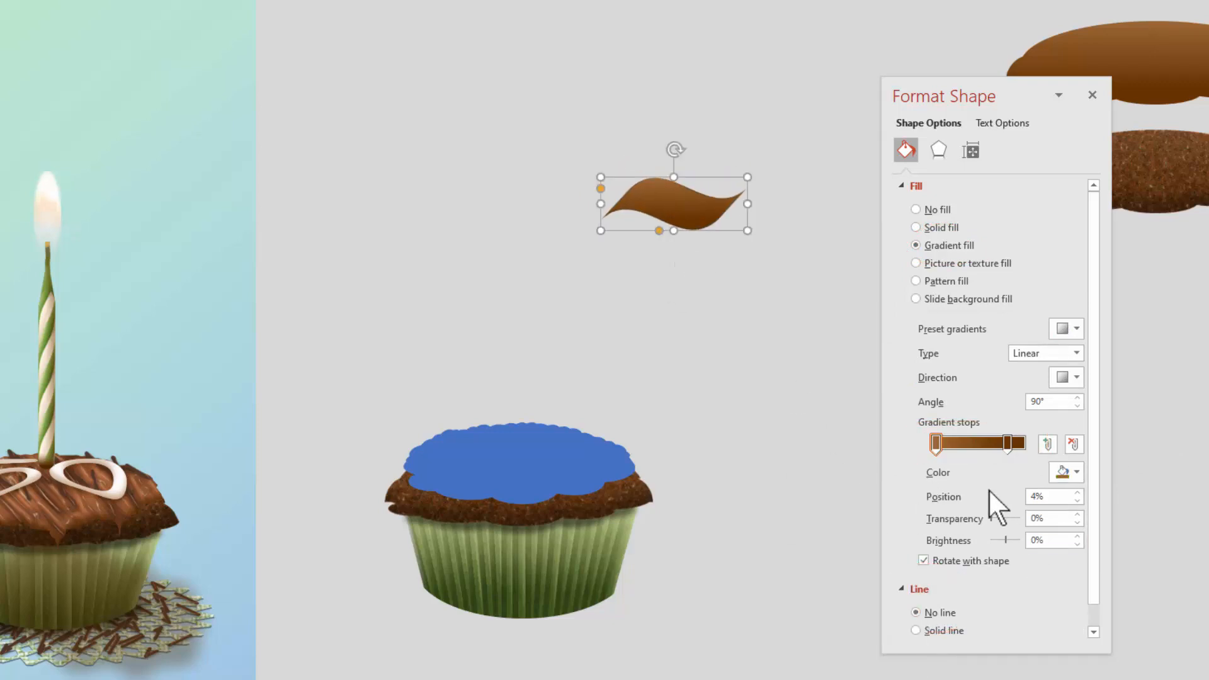
- Move the wave's dark brown gradient stop to 57% and add an end stop in the first stop's lighter brown
click(1006, 442)
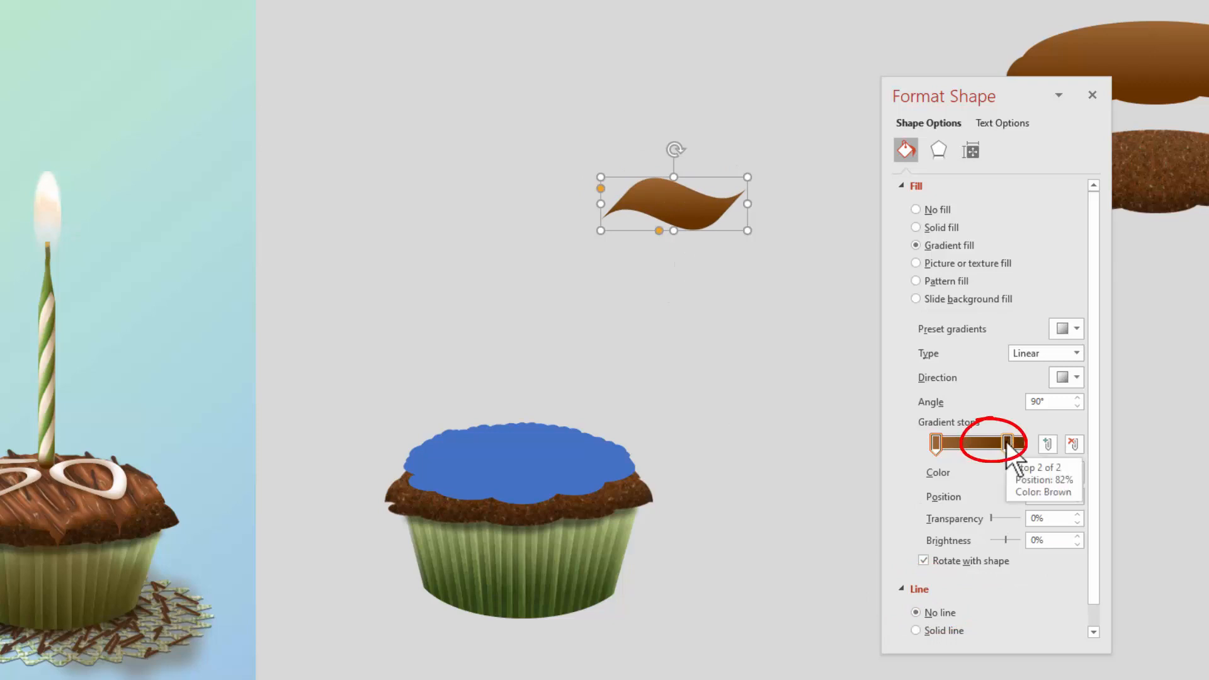
drag(1006, 442, 983, 442)
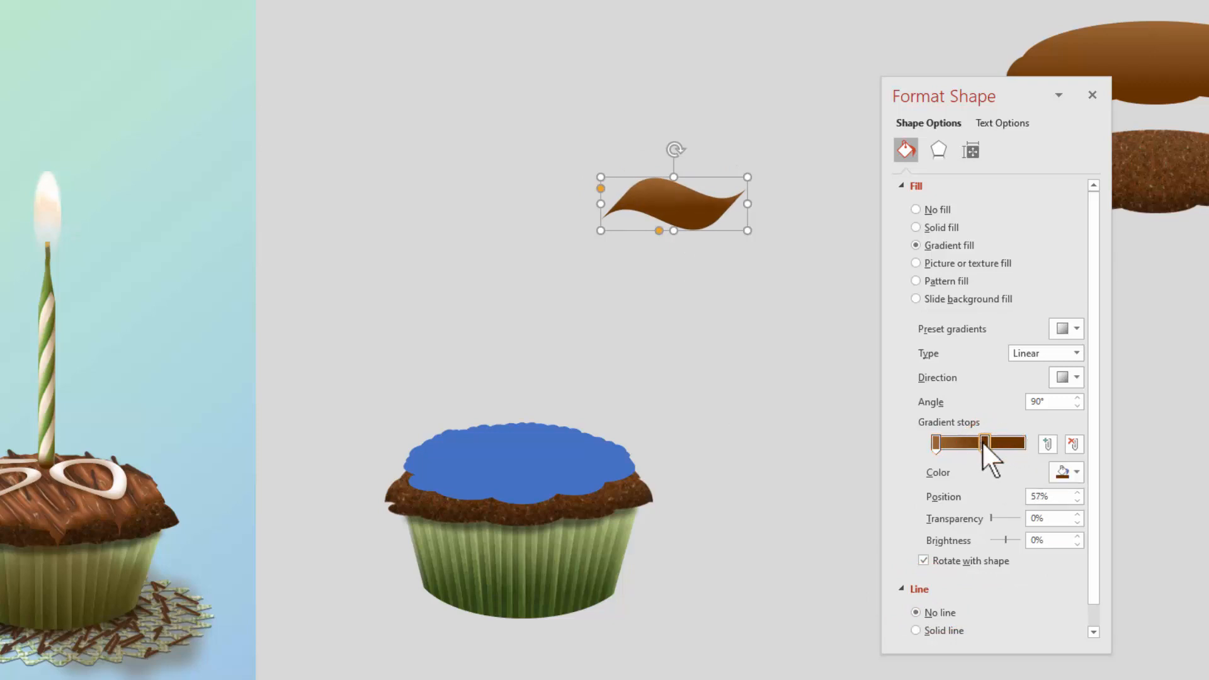
click(1020, 442)
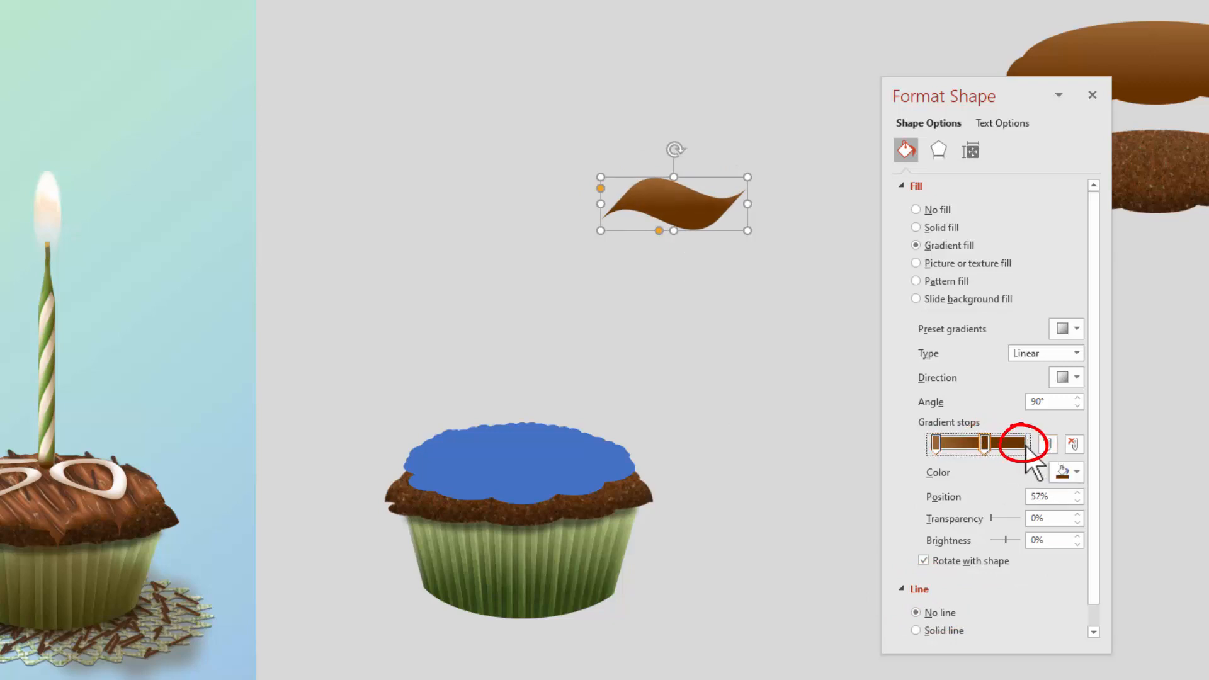
click(1076, 473)
click(1072, 634)
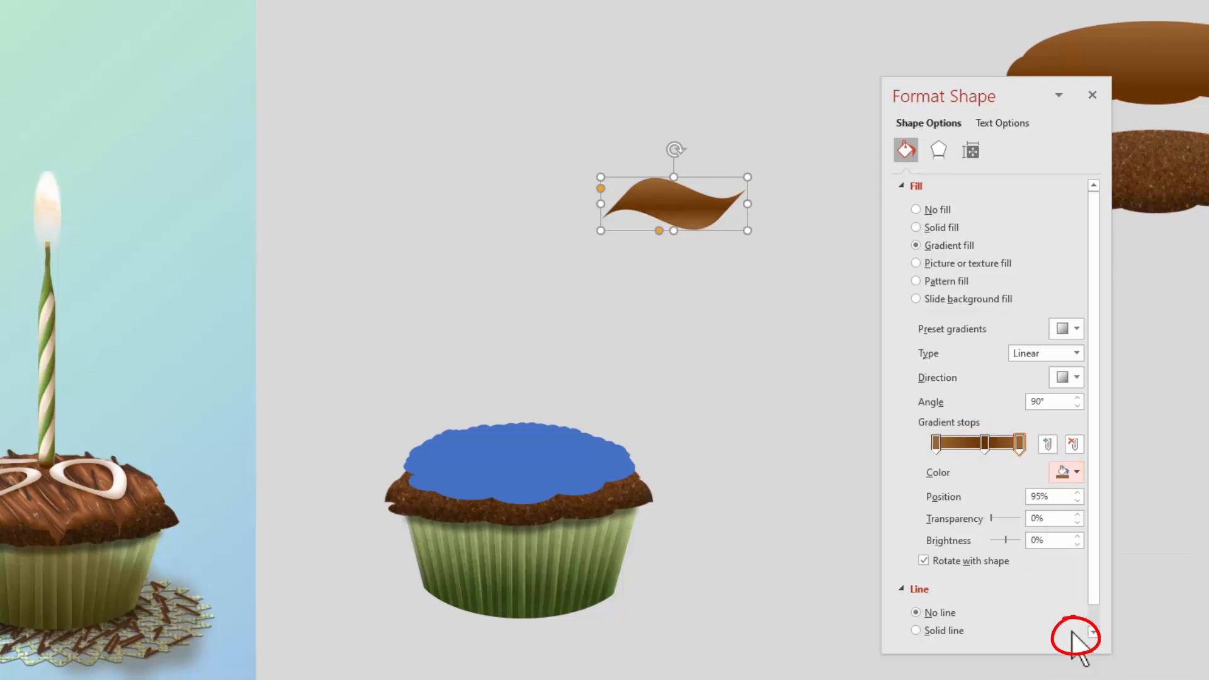
click(933, 443)
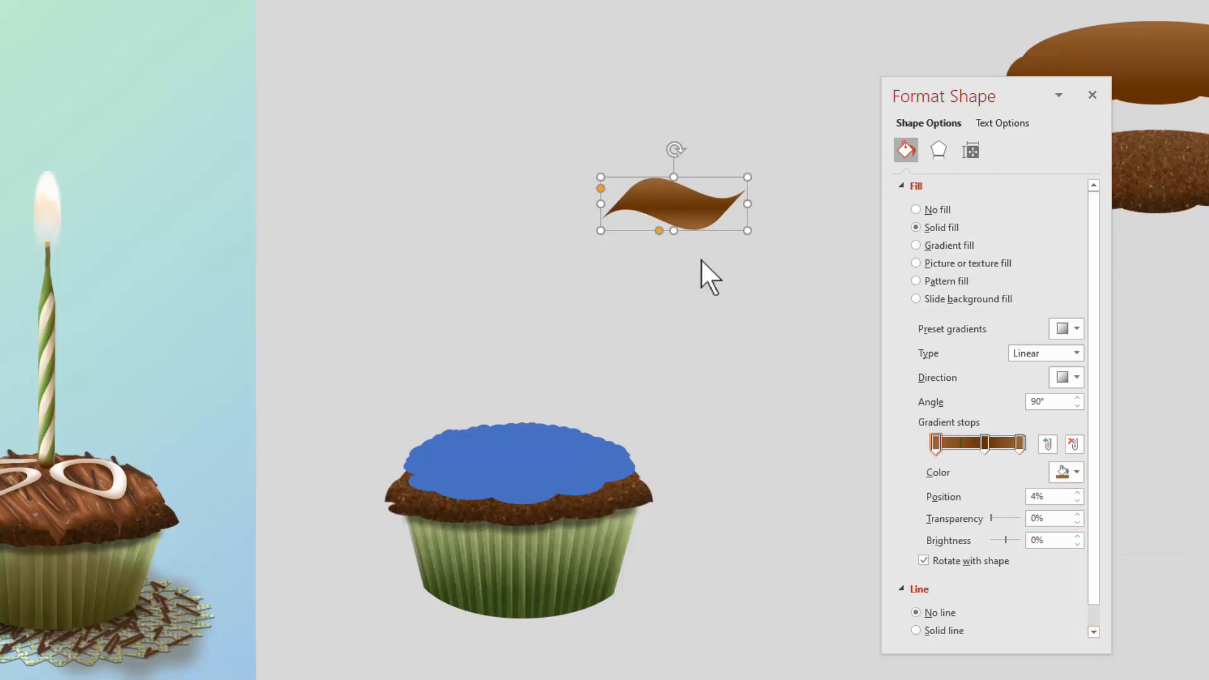
drag(1019, 443, 1026, 442)
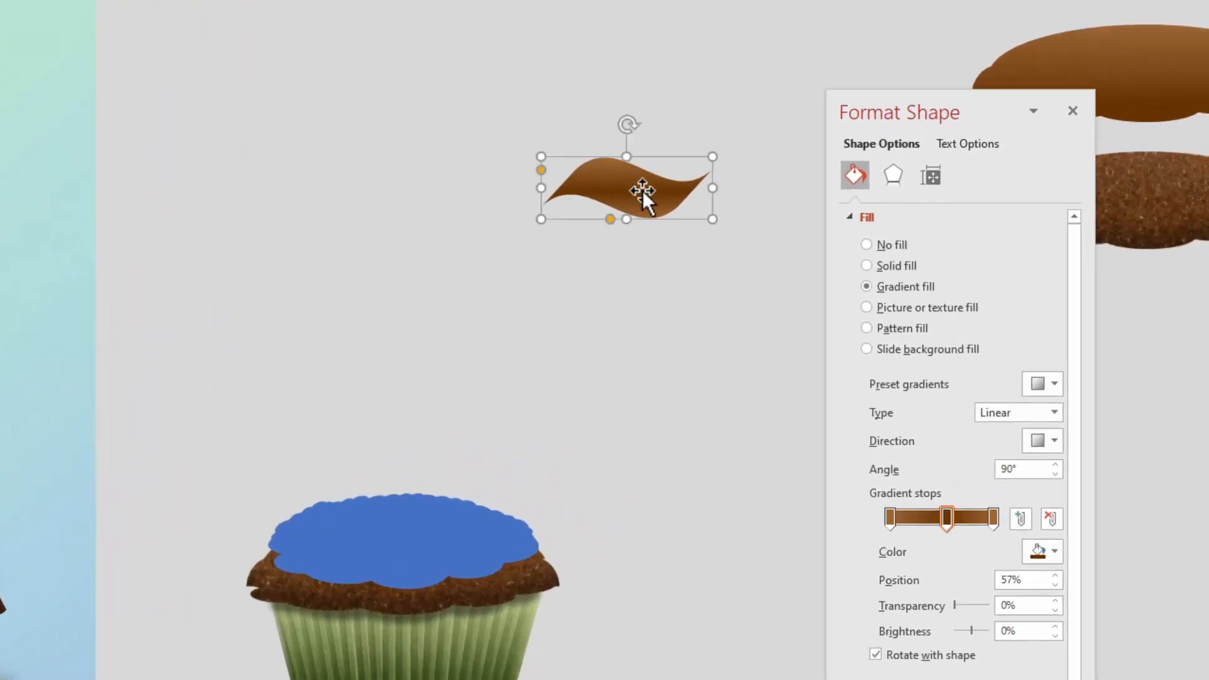
- Copy the brown wave diagonally down to the left, overlapping the original, and stretch the copy's left end outward
ctrl+drag(642, 191, 610, 235)
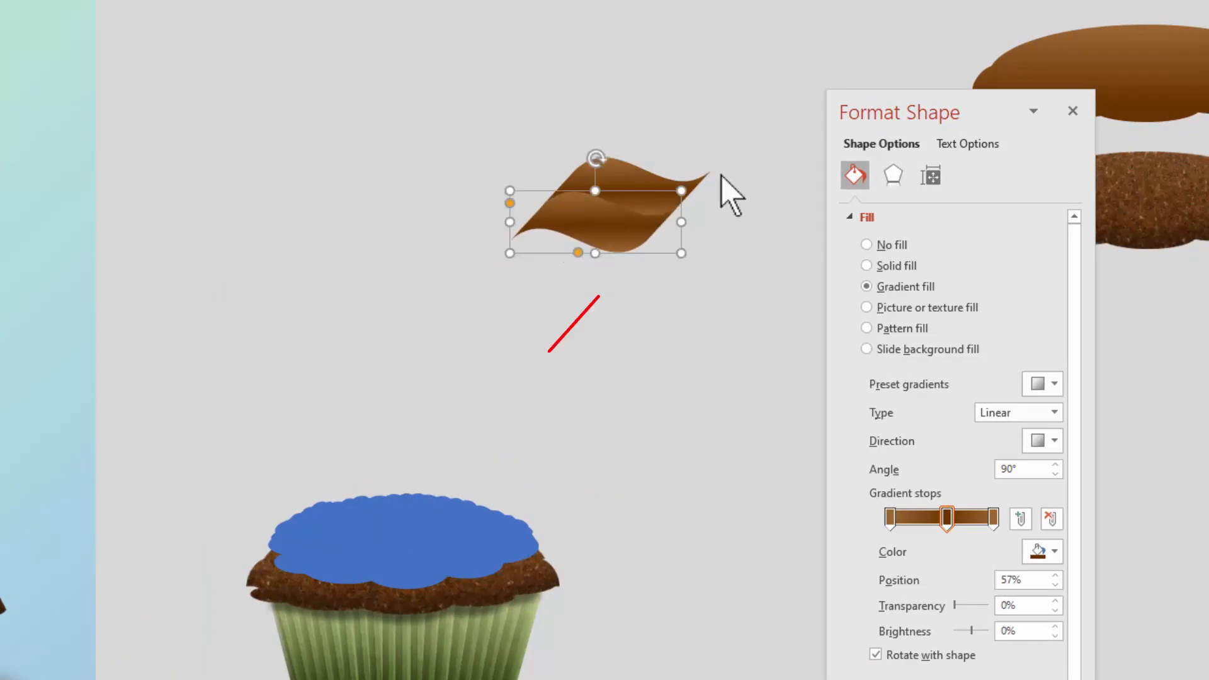
click(606, 362)
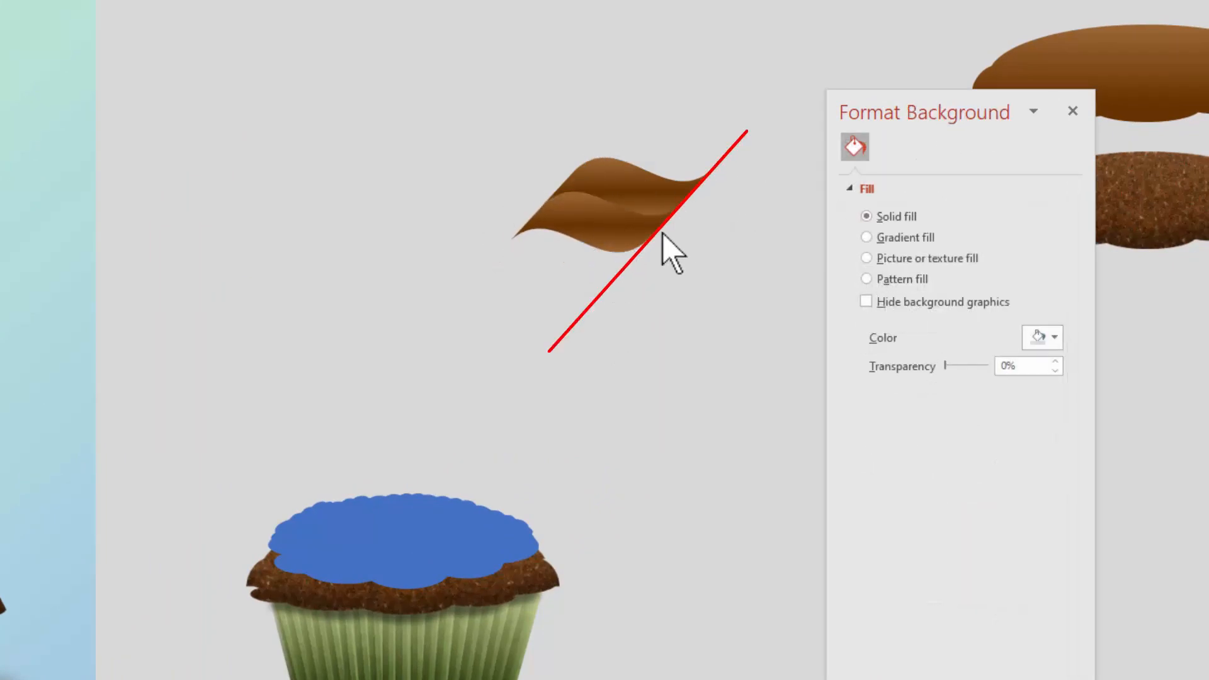
click(633, 250)
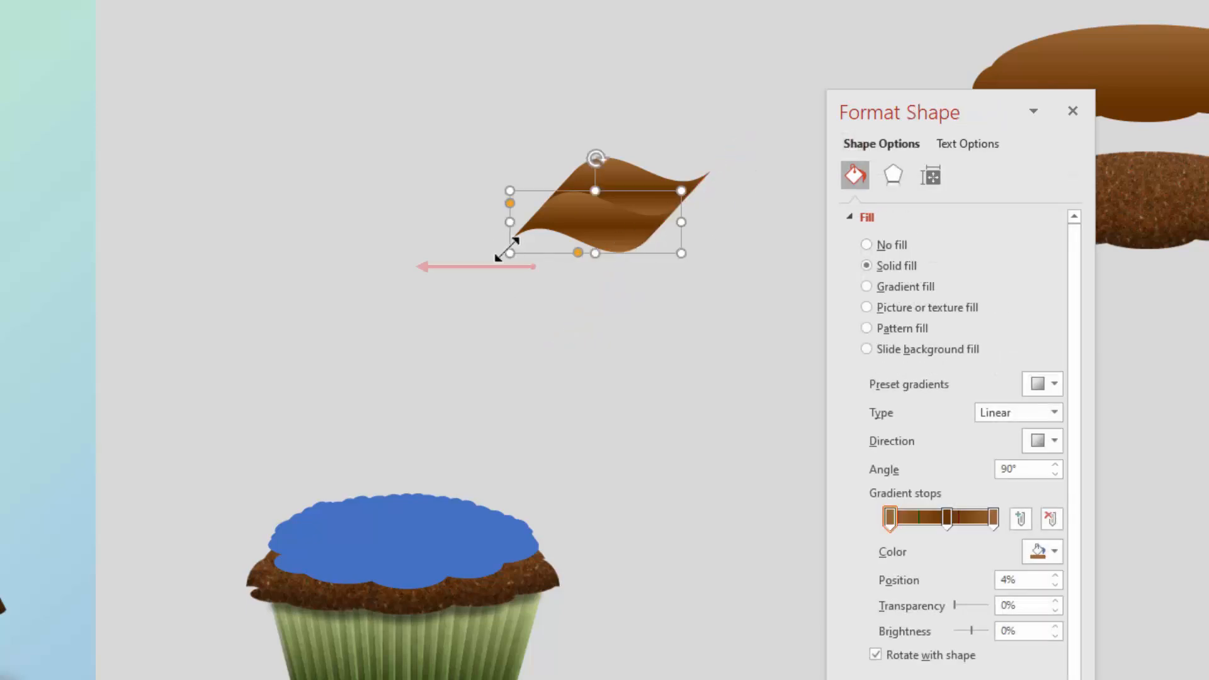
drag(508, 255, 485, 254)
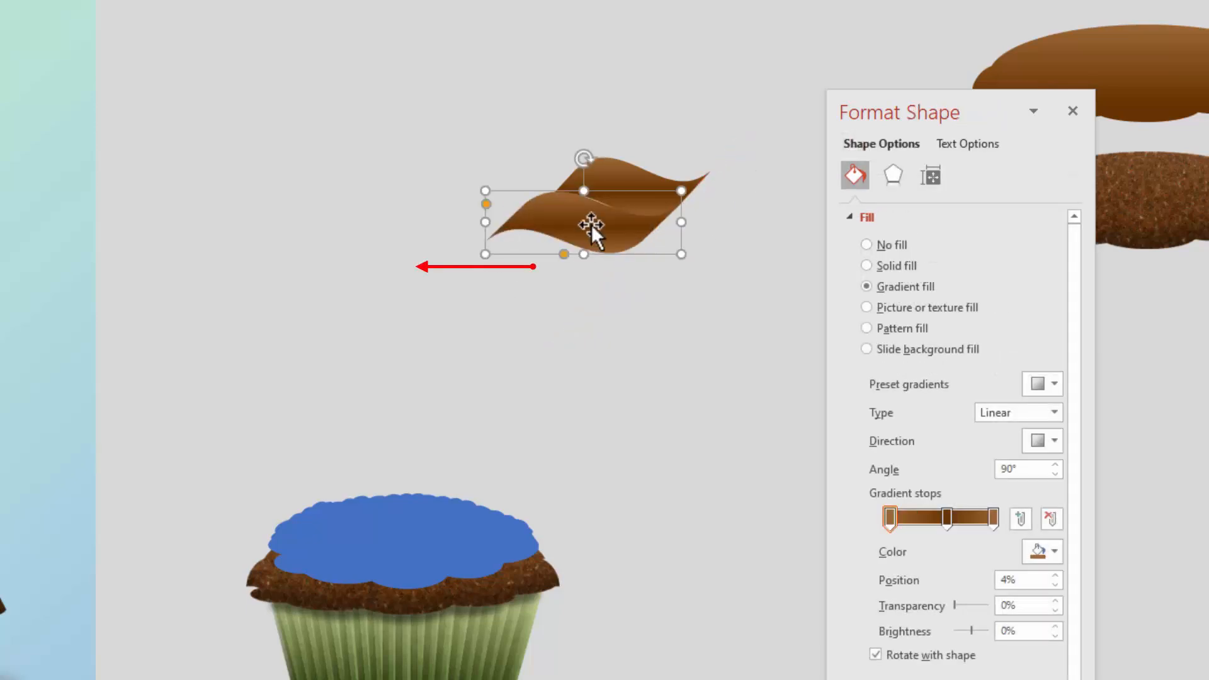
key(Escape)
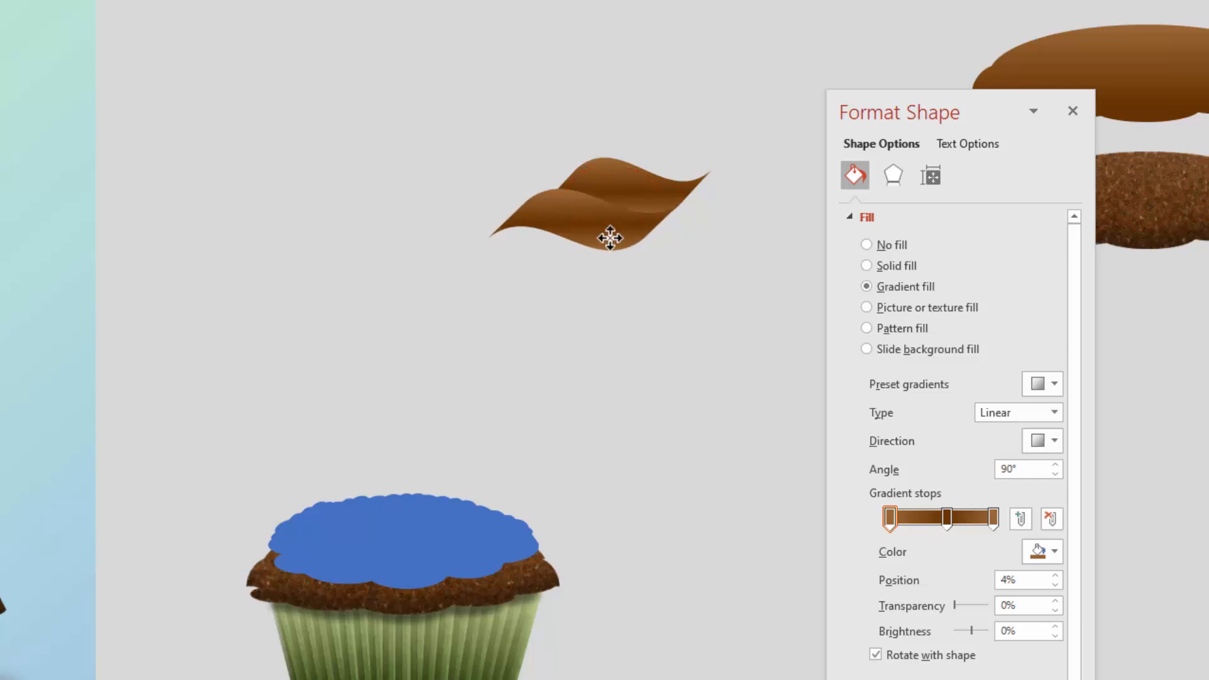
- Add a third wave below the second along the same diagonal and widen it toward the left
click(610, 238)
ctrl+drag(610, 237, 577, 272)
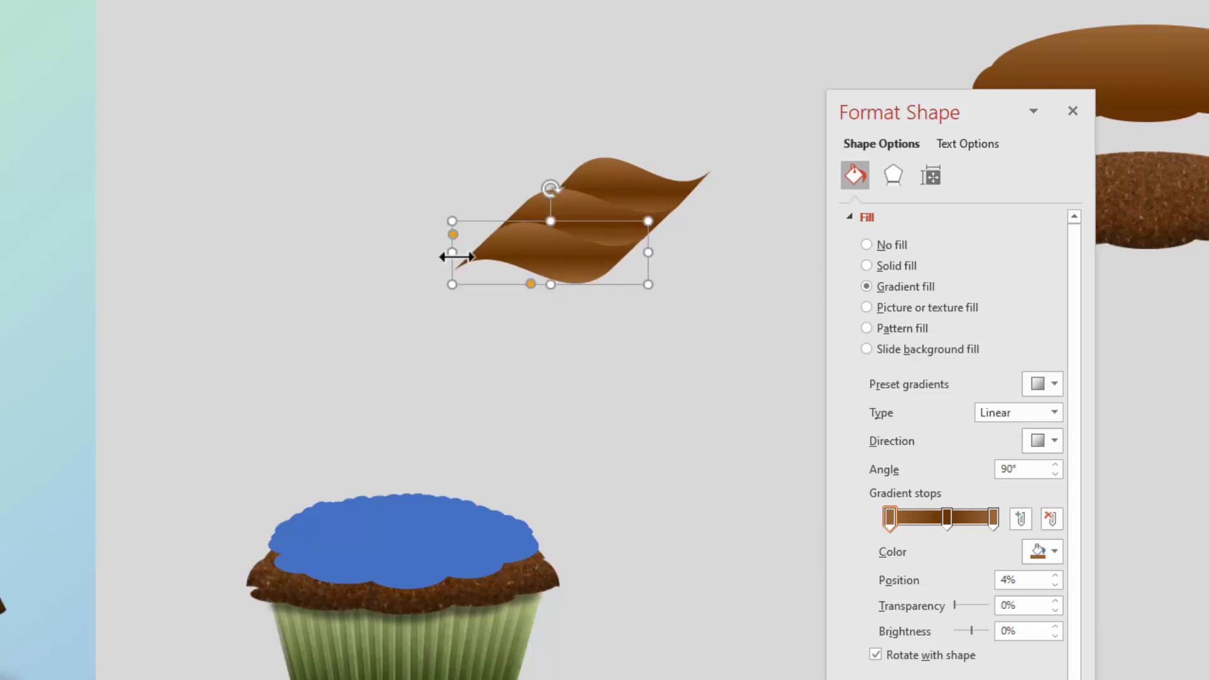
drag(452, 284, 426, 288)
- Add a fourth and a fifth wave down the diagonal, enlarging each one toward the lower left
drag(535, 264, 535, 308)
key(Escape)
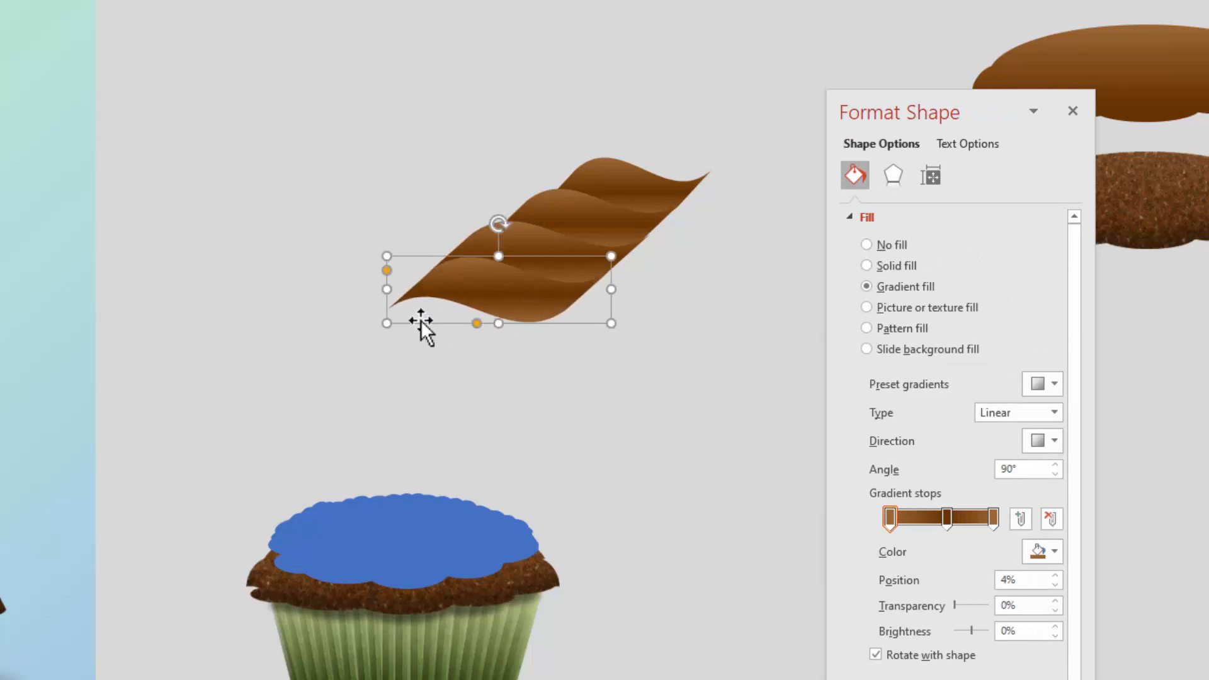
drag(386, 323, 351, 329)
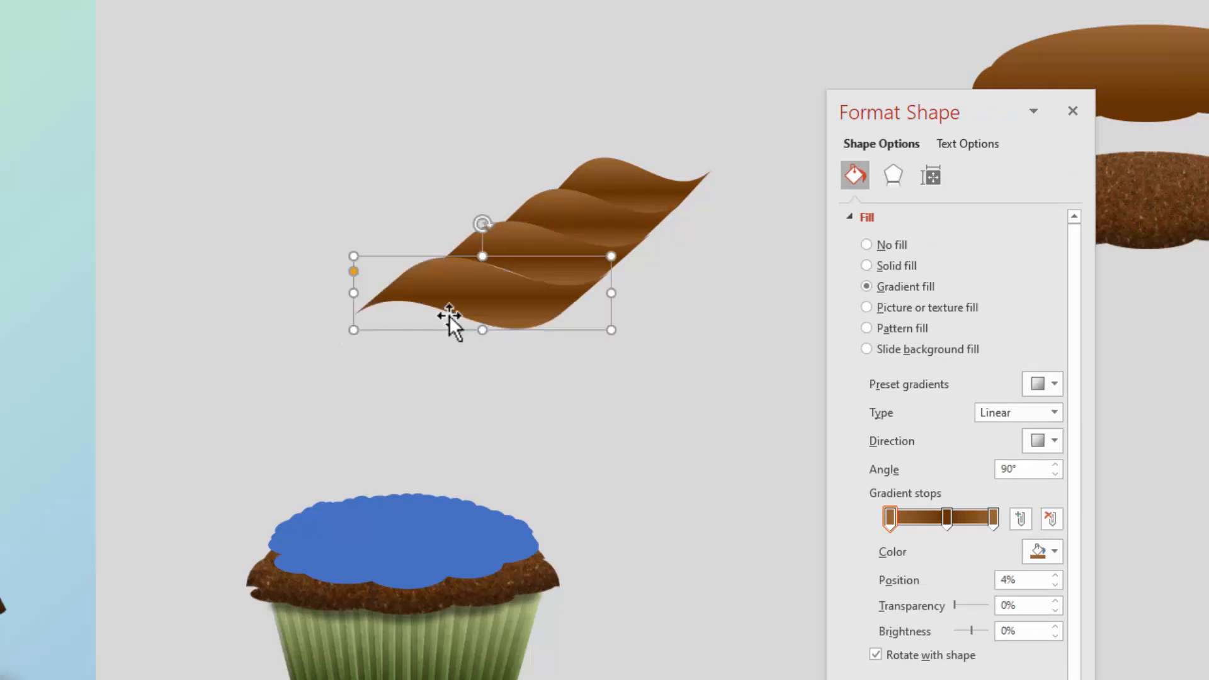
drag(462, 311, 476, 332)
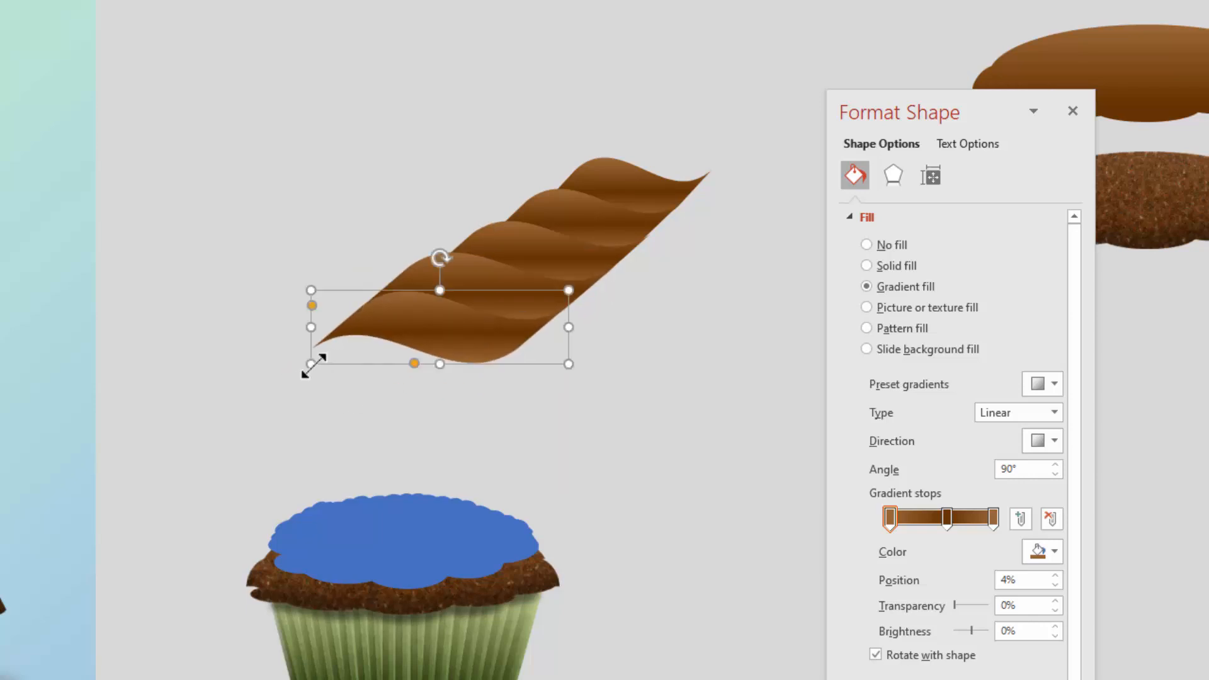
drag(304, 368, 288, 372)
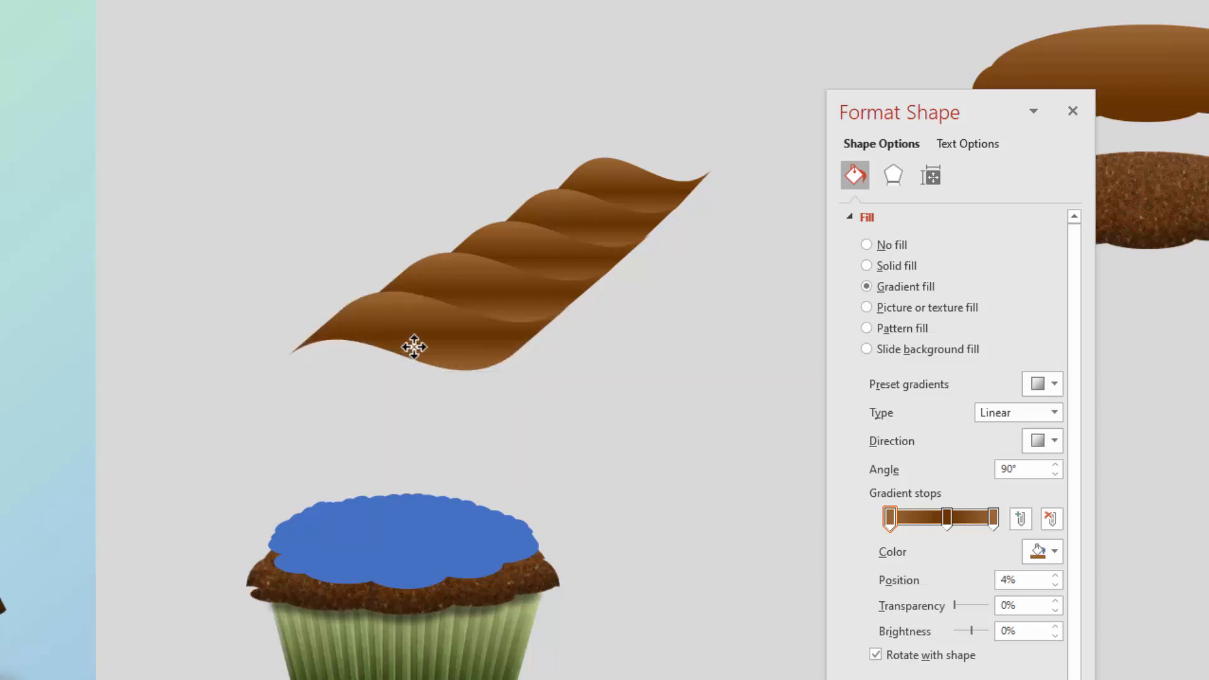
- Group all five overlapping brown waves into one twisted icing piece
click(707, 421)
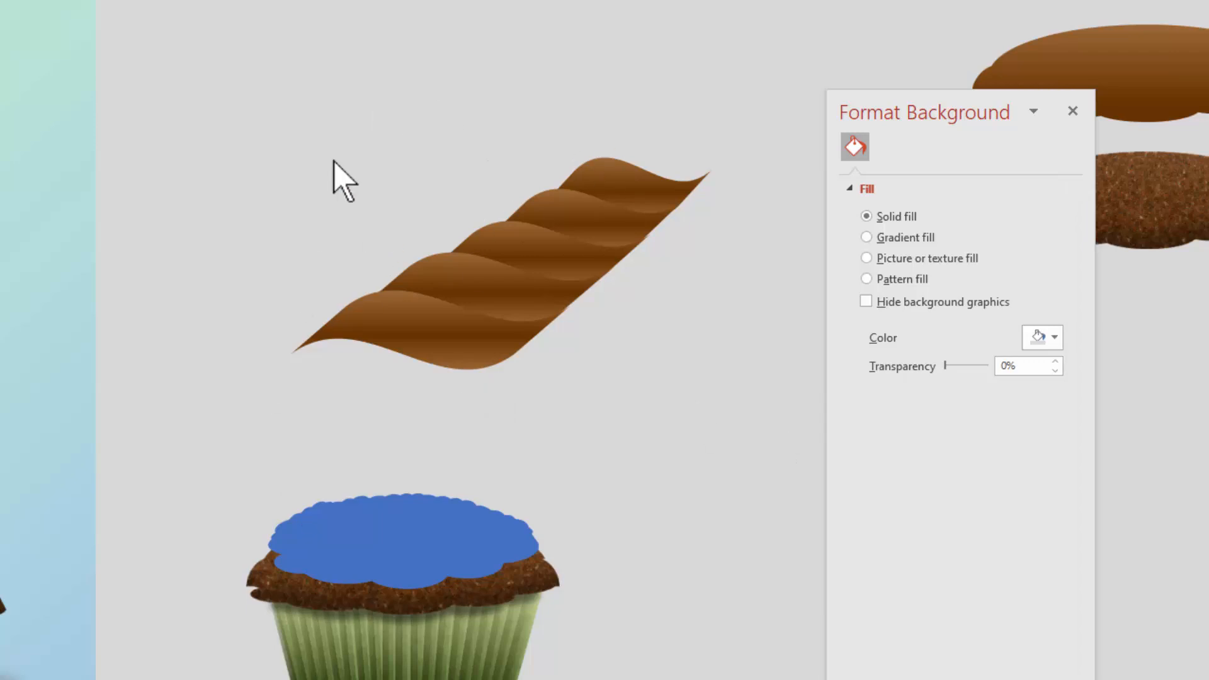
drag(211, 46, 810, 501)
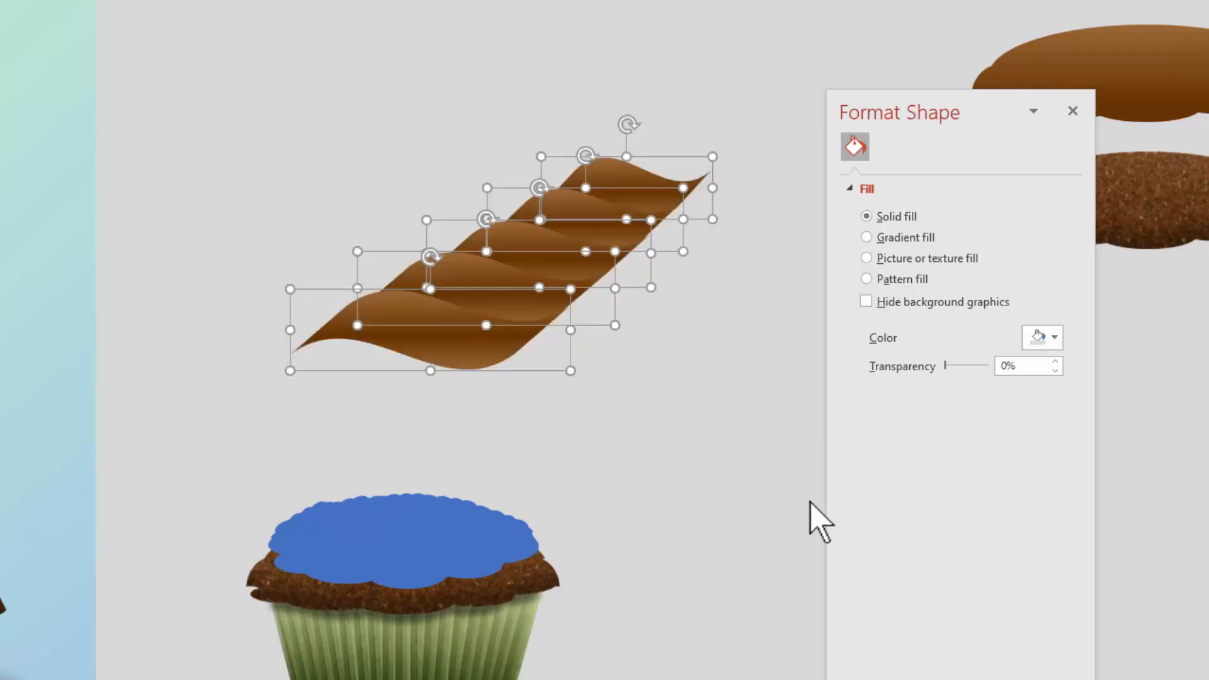
key(ctrl+g)
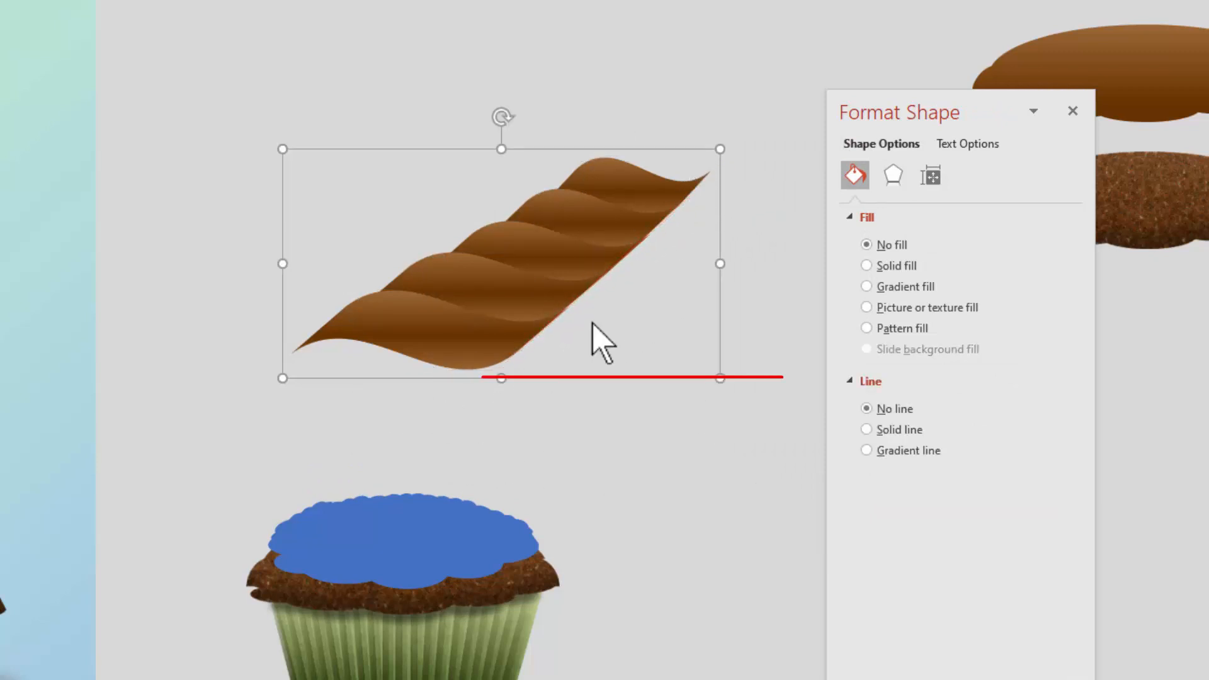
- Rotate the grouped brown twist about 90 degrees clockwise, enlarge it, and position it above the cupcake
drag(501, 116, 577, 191)
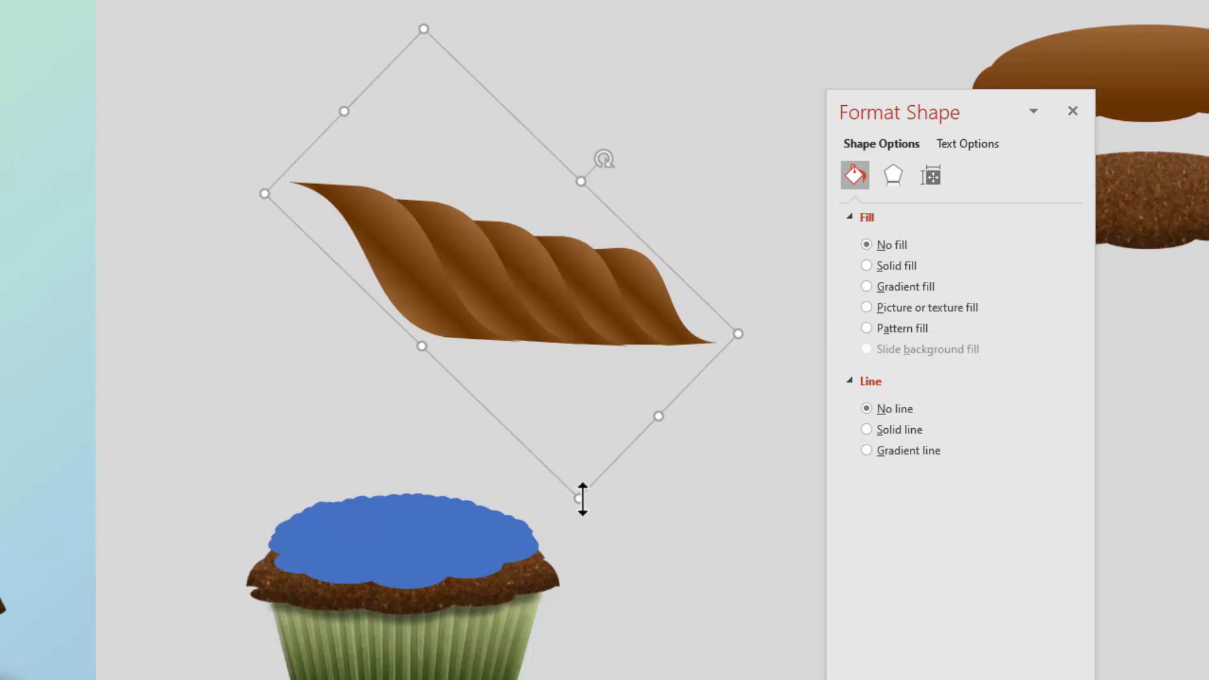
drag(580, 497, 659, 654)
drag(606, 337, 590, 275)
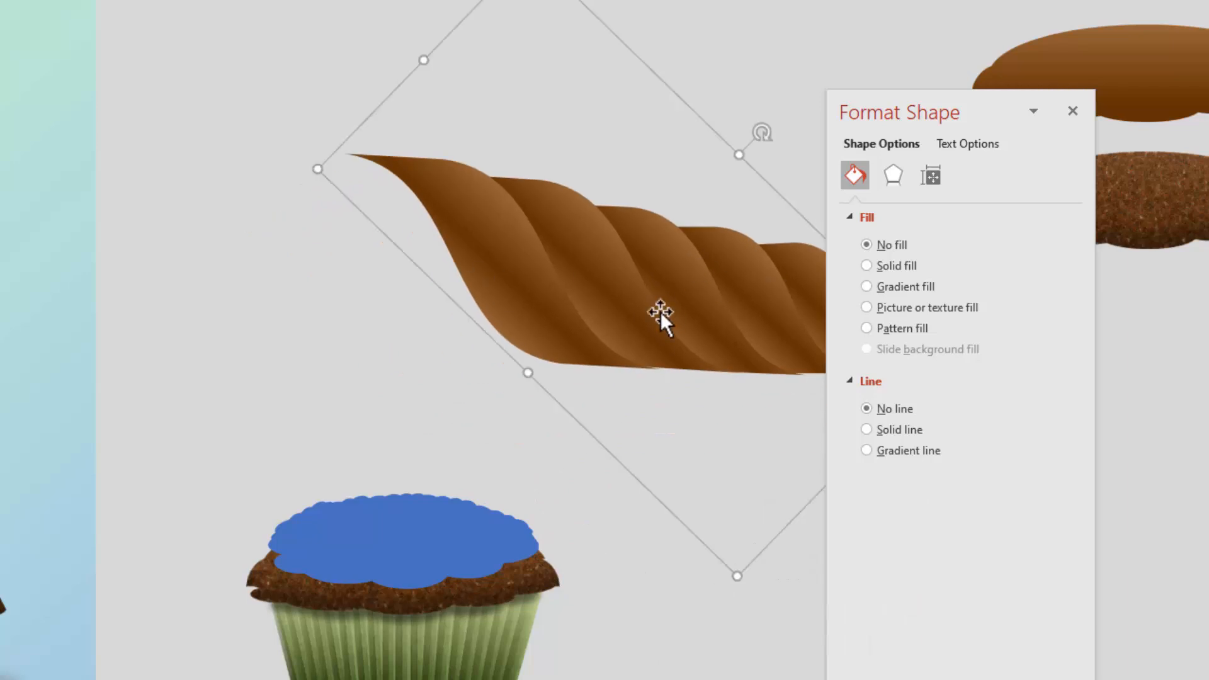
drag(681, 319, 581, 330)
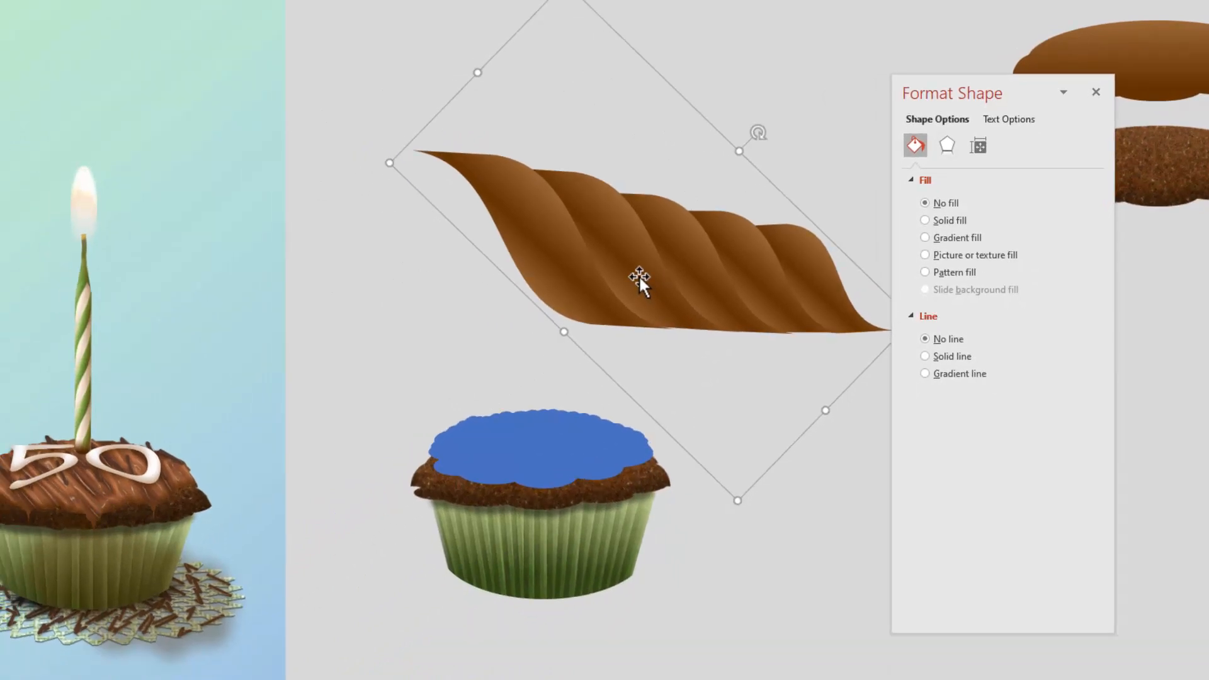
- Duplicate the twist group as a picture, set the original group aside beyond it, and place the picture above the cupcake
key(ctrl+d)
drag(970, 97, 1113, 129)
click(944, 398)
click(939, 429)
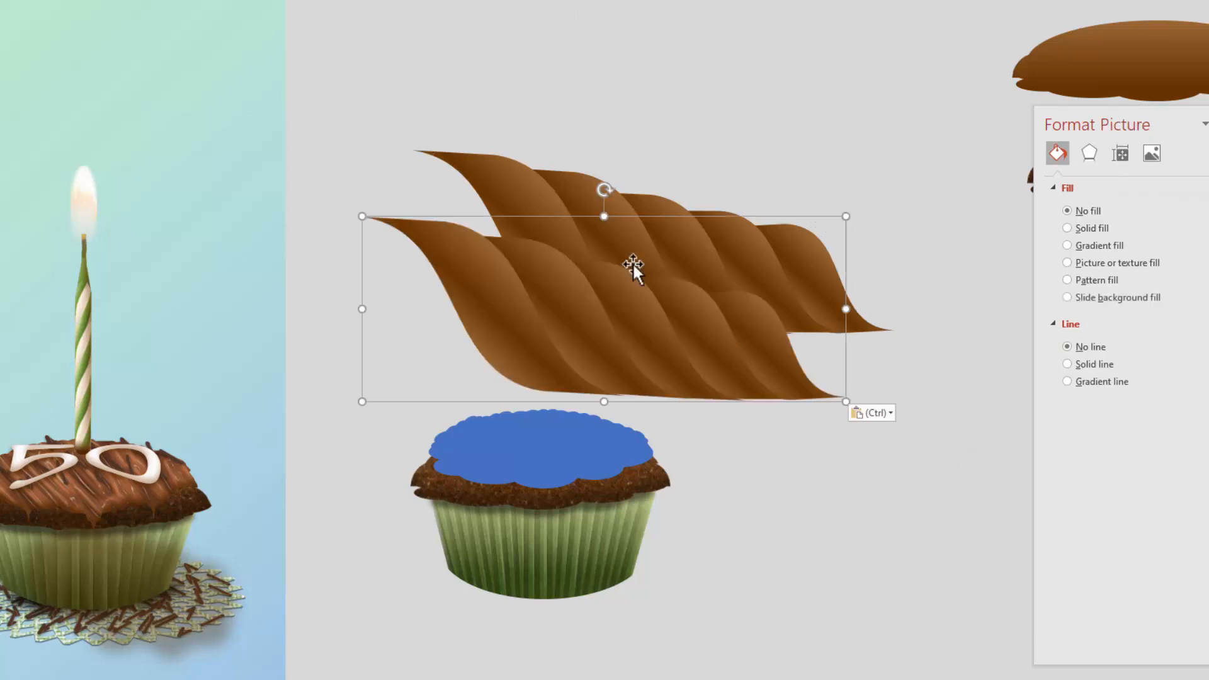
drag(524, 195, 881, 132)
drag(678, 348, 678, 268)
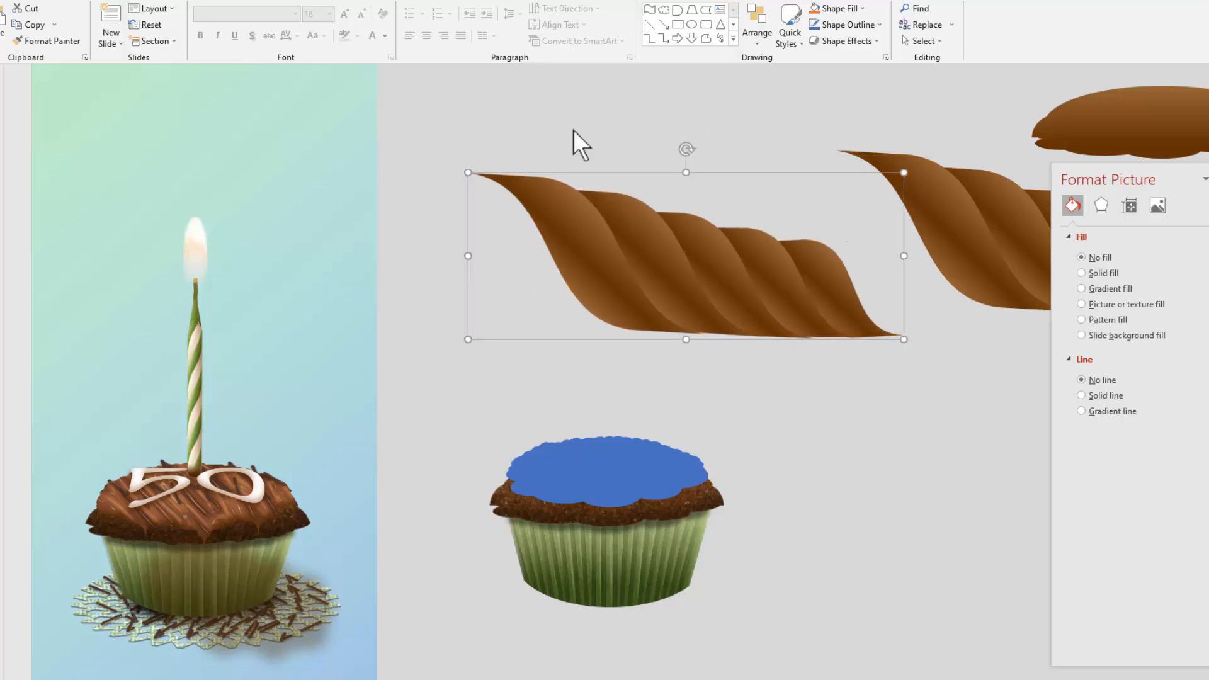
- Cover both tapered ends of the twist picture with tall rectangles and subtract them to cut the ends straight
click(678, 26)
drag(442, 108, 552, 377)
drag(501, 290, 907, 353)
click(674, 280)
shift+click(502, 134)
shift+click(925, 123)
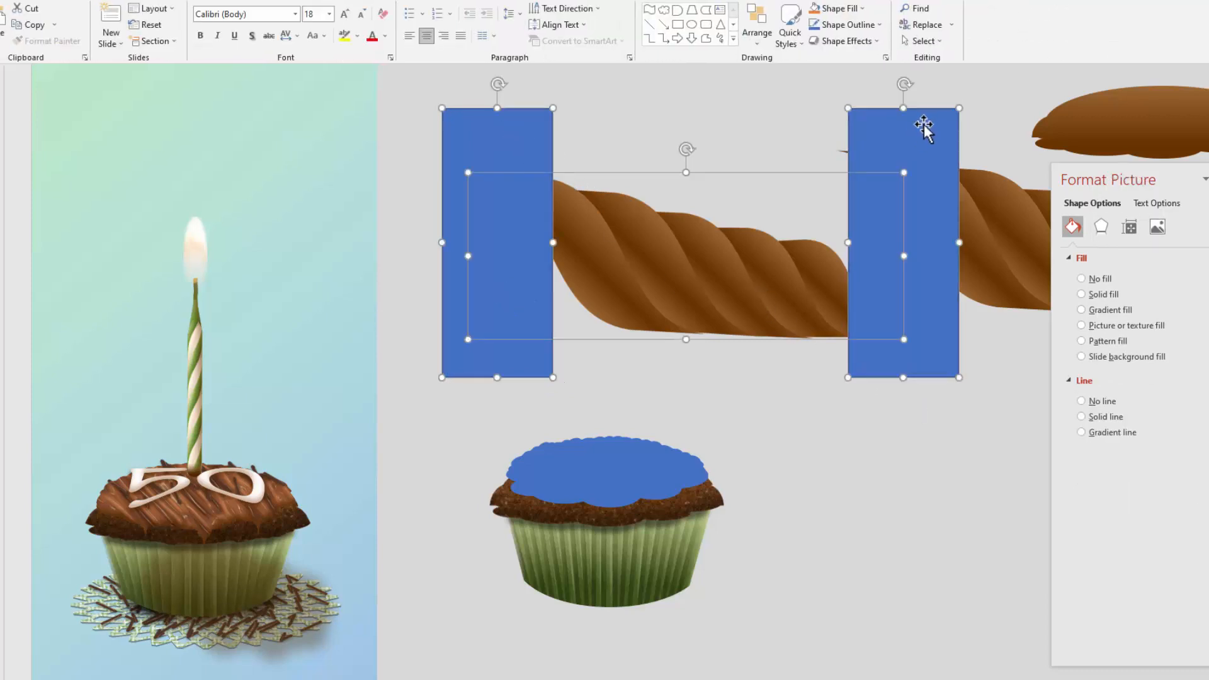
click(538, 1)
click(131, 46)
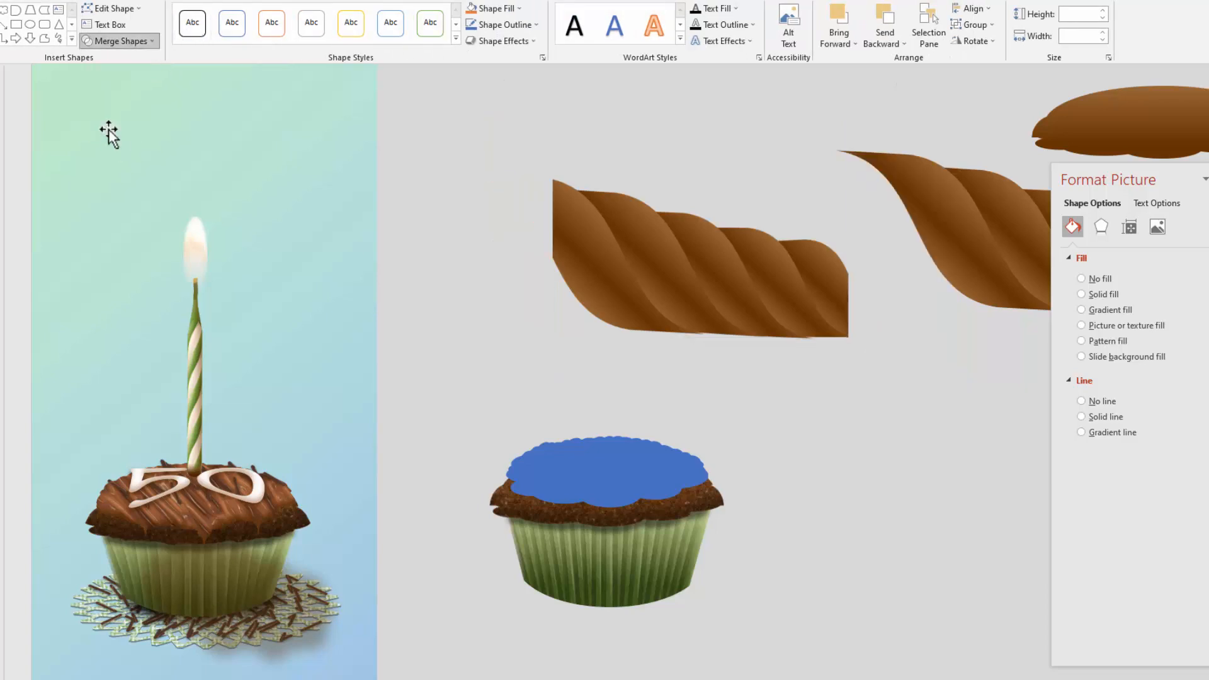
click(108, 129)
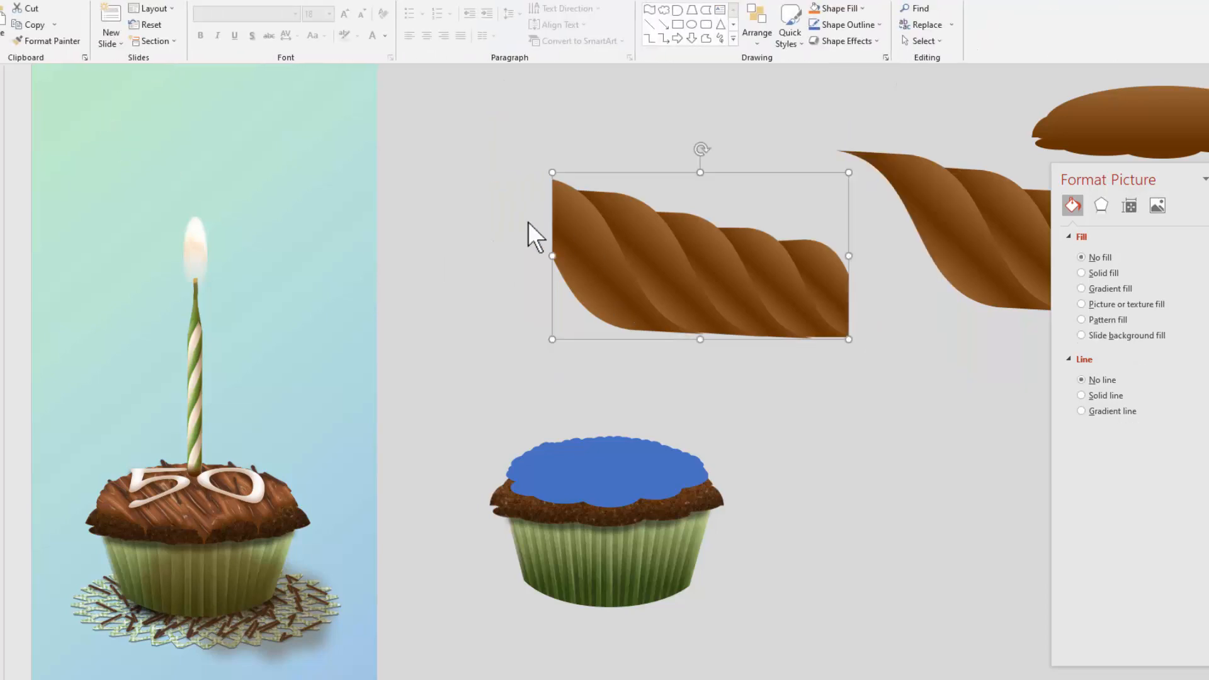
- Draw wide rectangles over the twist picture's upper and lower edges and subtract them to trim both edges straight
click(677, 24)
drag(472, 93, 886, 190)
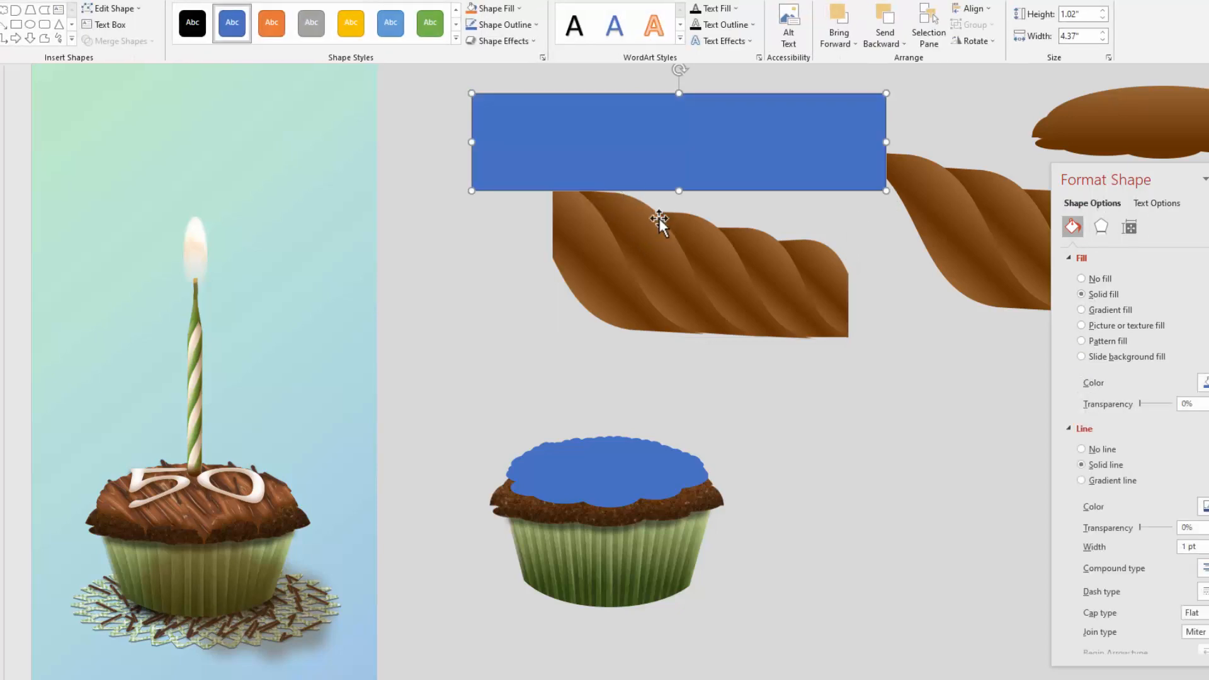
drag(683, 175, 686, 385)
click(609, 274)
shift+click(549, 134)
shift+click(554, 387)
click(533, 3)
click(120, 41)
click(119, 124)
drag(701, 299, 635, 285)
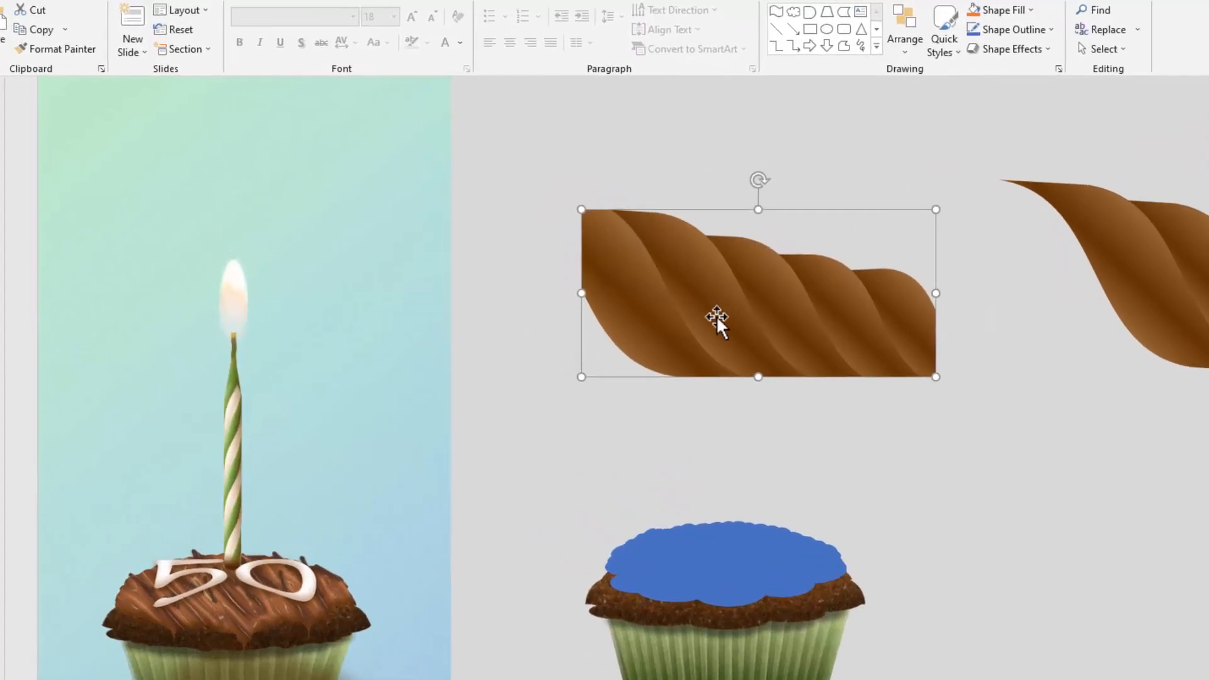
- Recolor the trimmed twist picture with the dark brown variation and reposition it above the cupcake
click(679, 2)
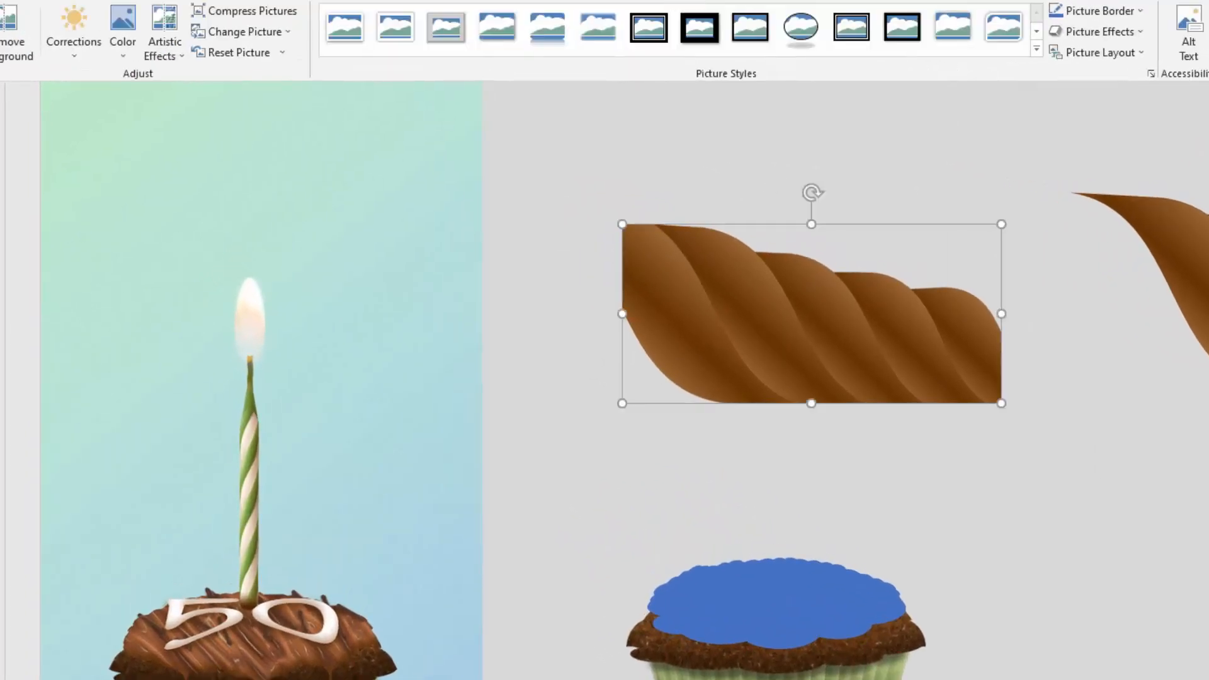
click(132, 45)
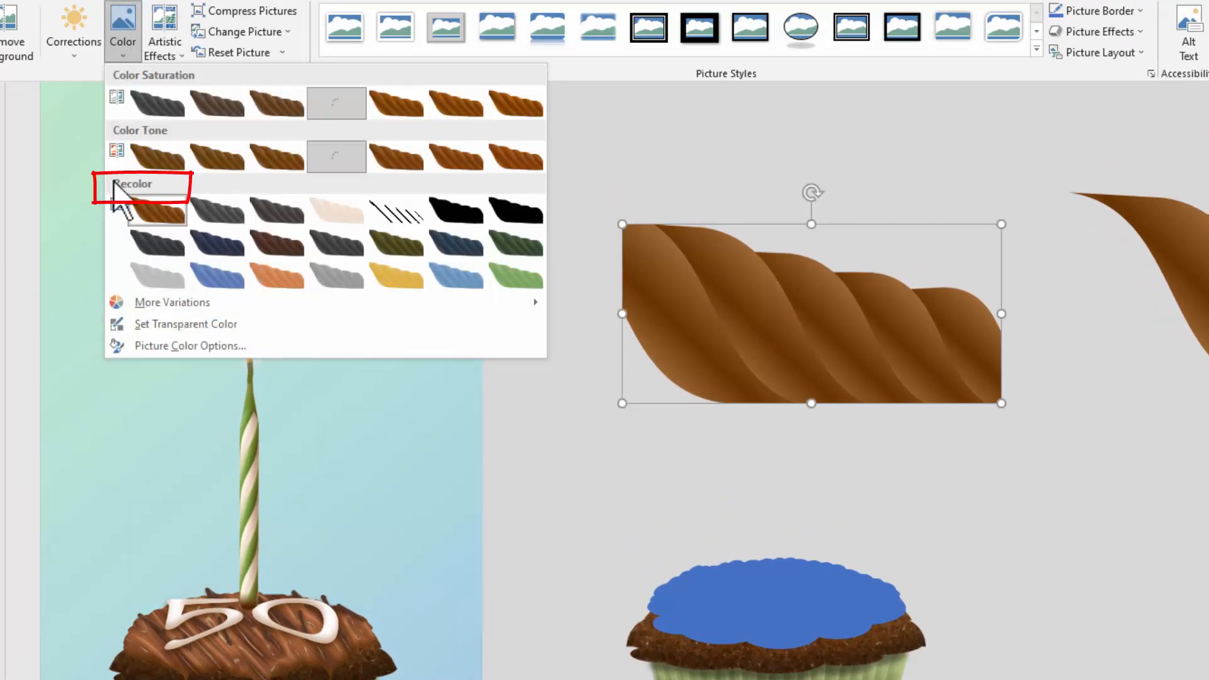
click(268, 245)
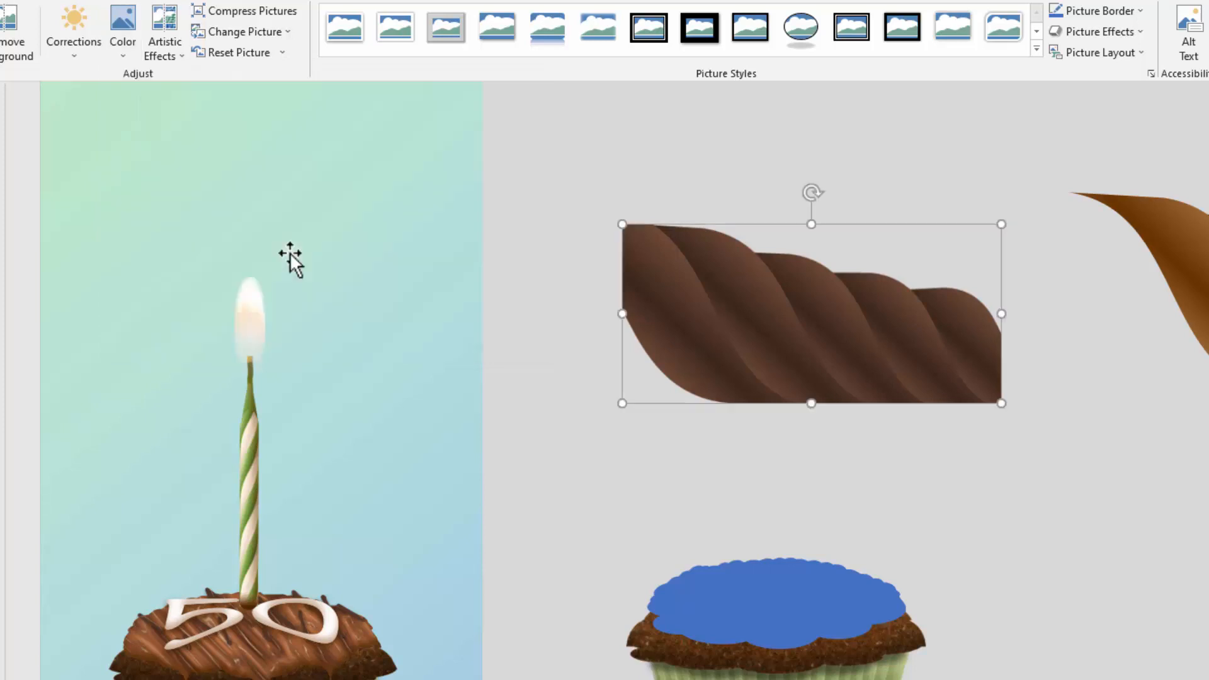
drag(685, 310, 709, 327)
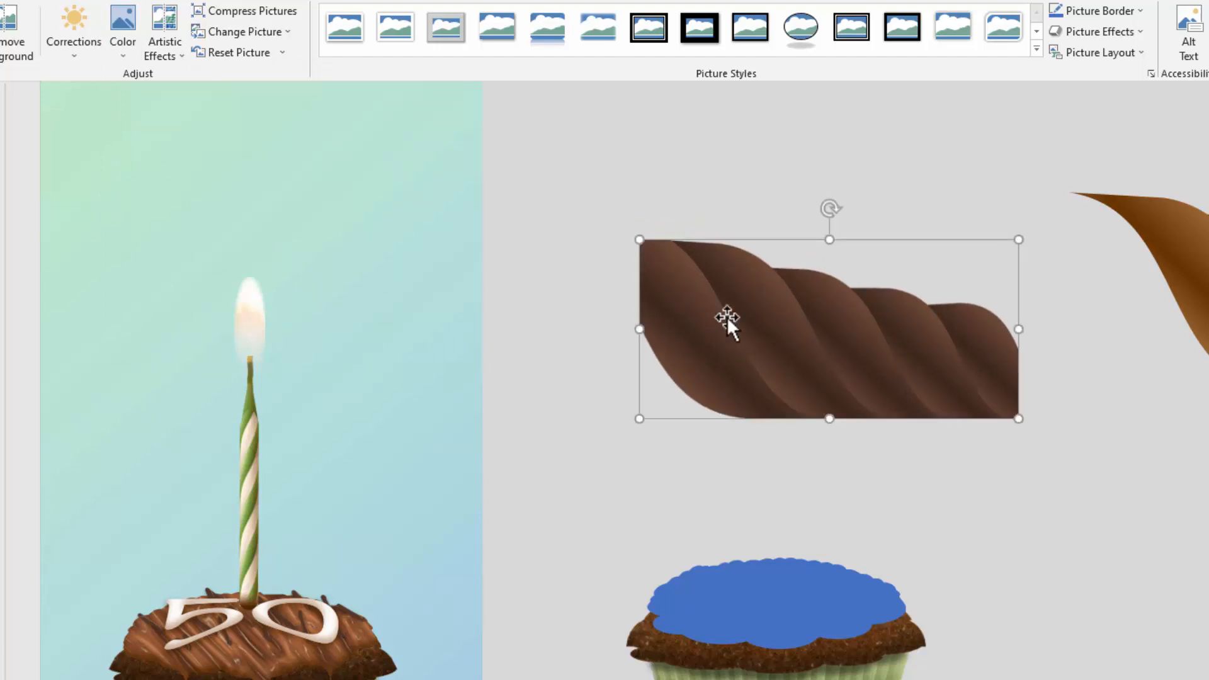
mouse_move(728, 318)
mouse_down()
mouse_move(724, 283)
mouse_move(725, 313)
mouse_move(721, 300)
mouse_up()
drag(756, 340, 750, 318)
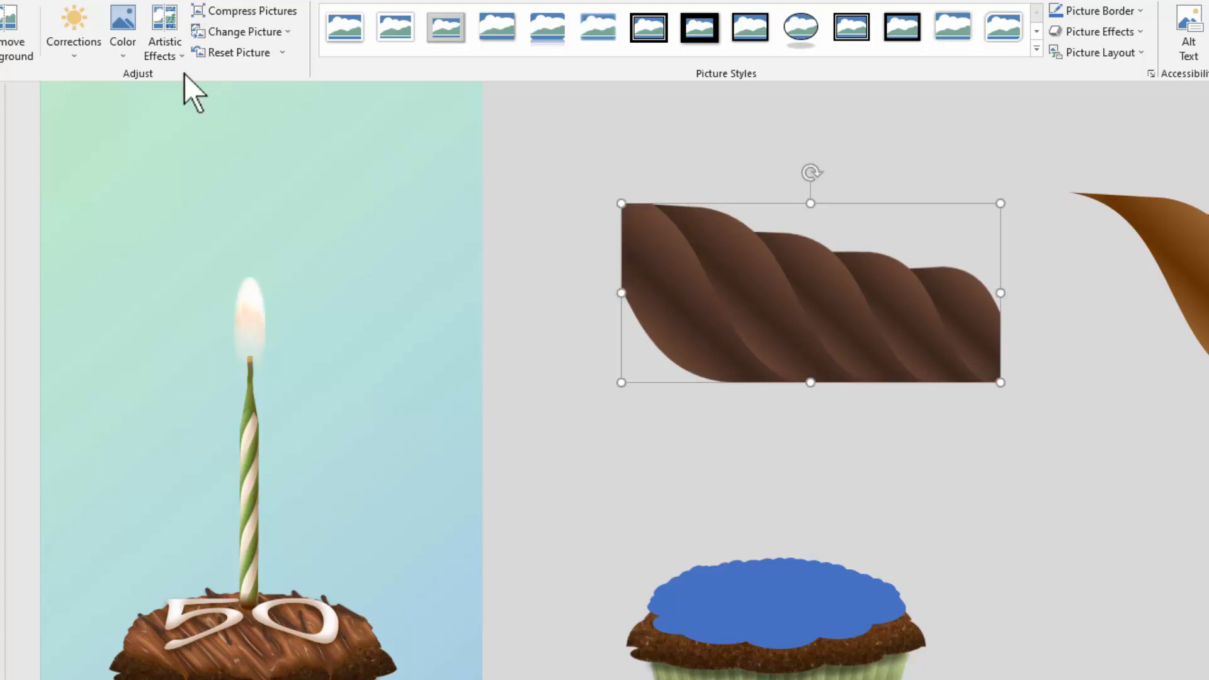
- Replace the recolored twist with a copy pasted as a picture, delete the previous version, and put the copy in its place
click(123, 32)
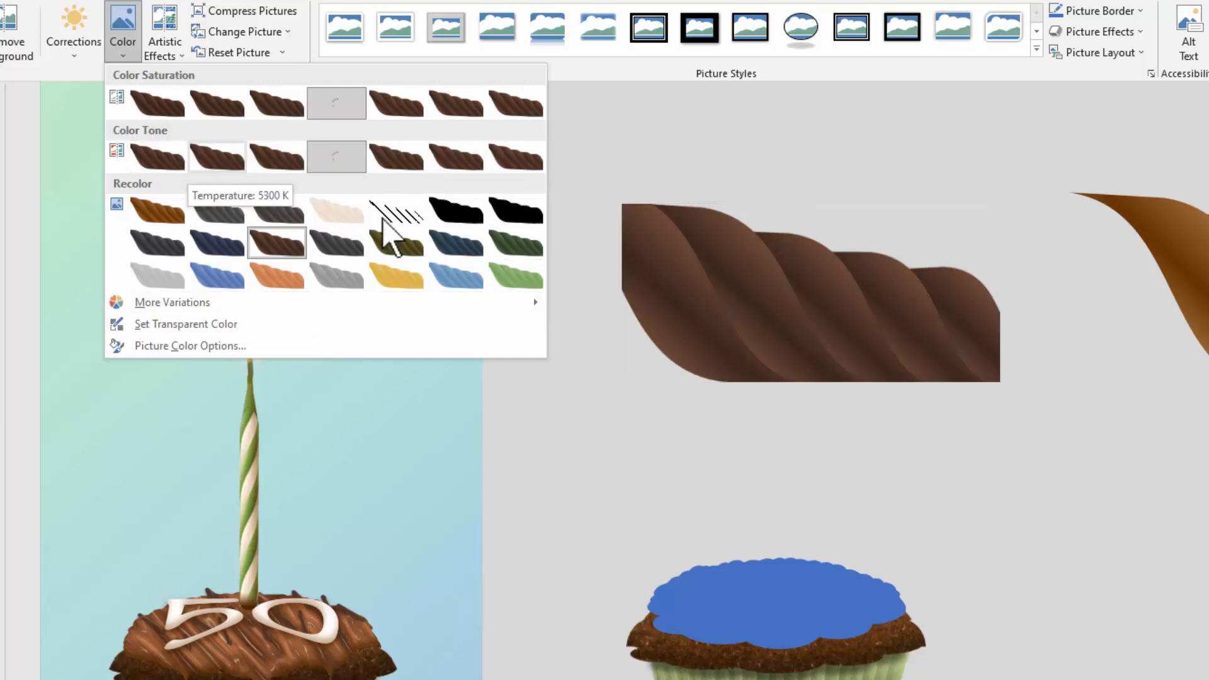
click(846, 311)
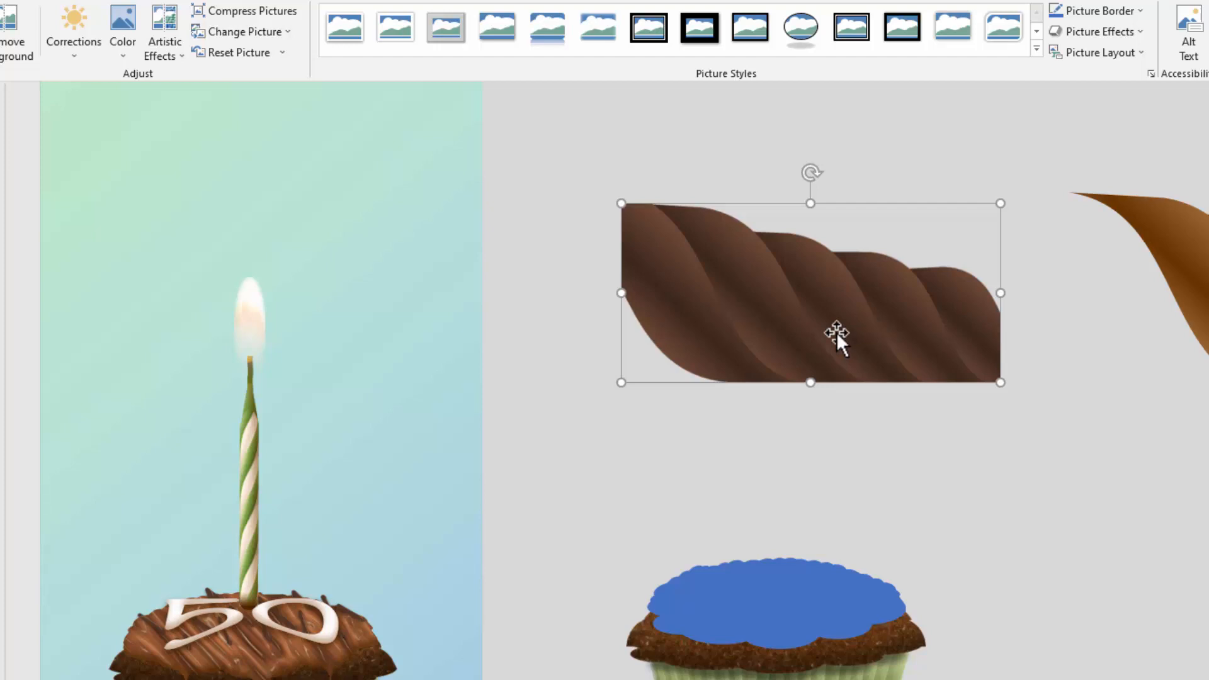
key(ctrl+v)
click(1066, 418)
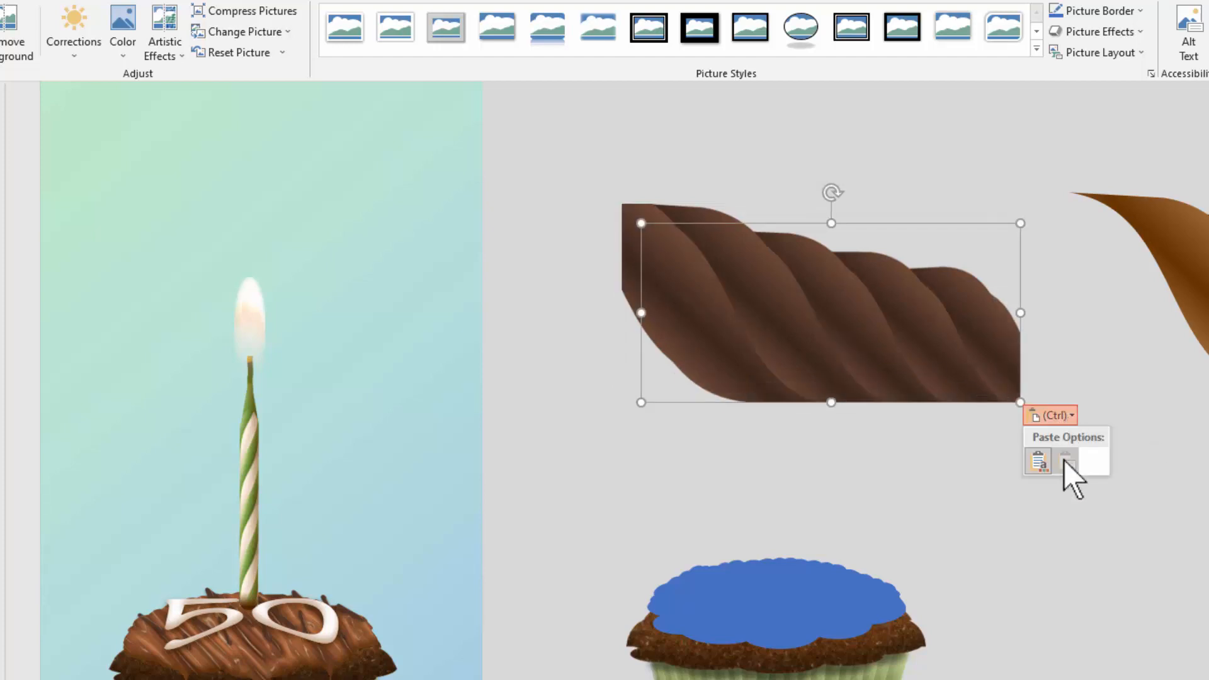
click(1063, 461)
click(716, 269)
key(Delete)
drag(825, 440, 794, 330)
- Apply a warmer color tone preset to the dark brown twist picture, above 7200 K
click(122, 28)
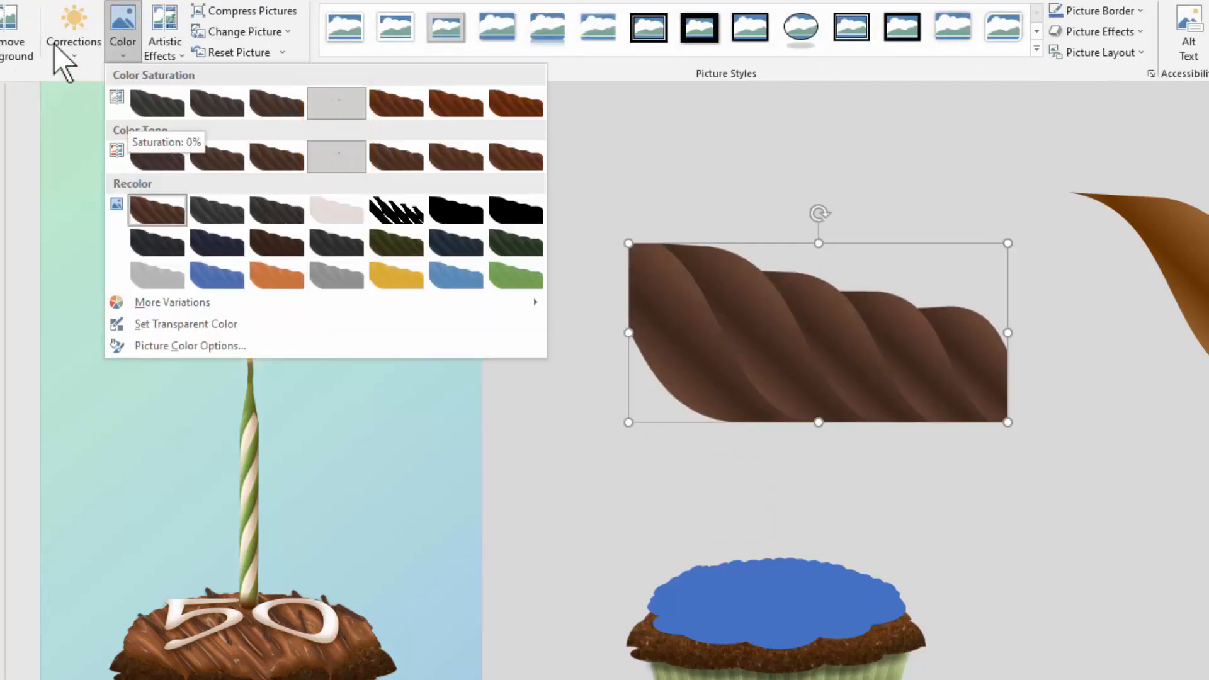
click(72, 31)
click(72, 30)
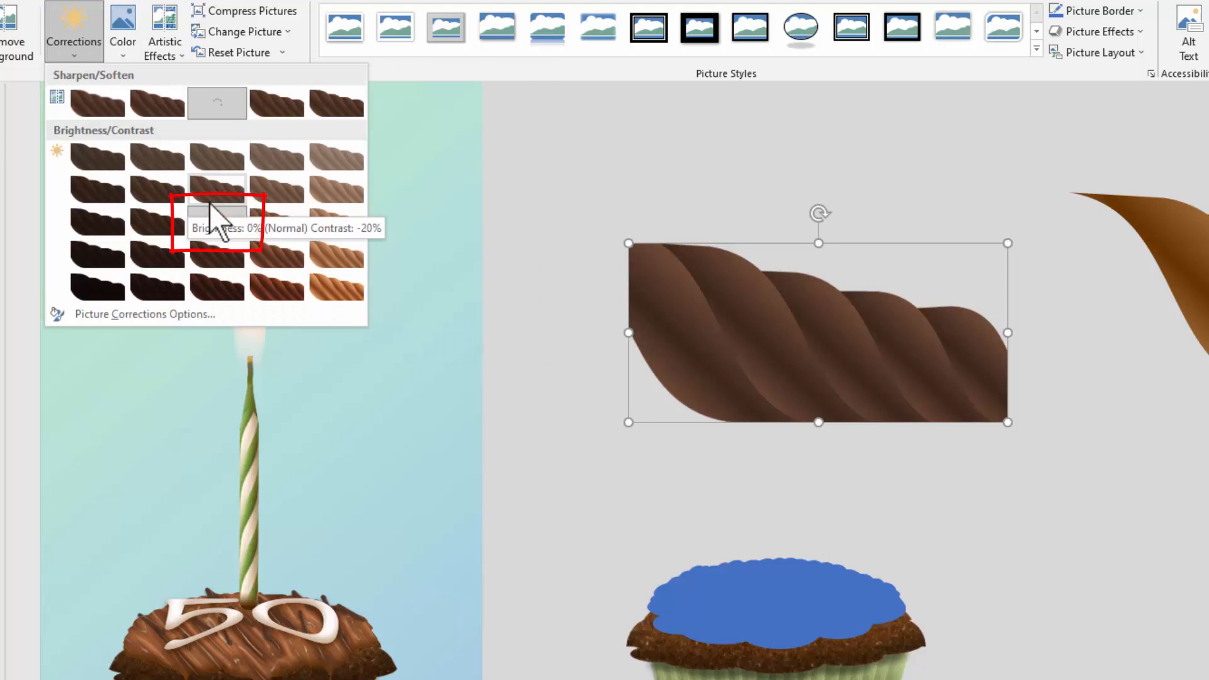
click(127, 21)
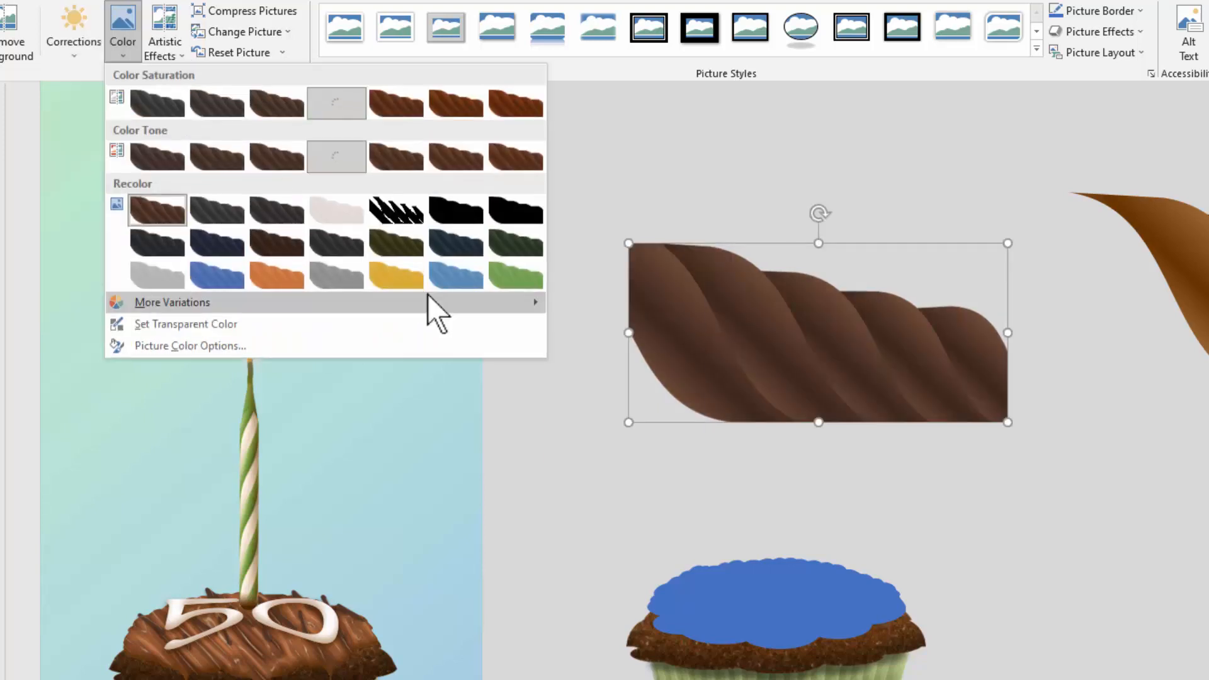
mouse_move(429, 293)
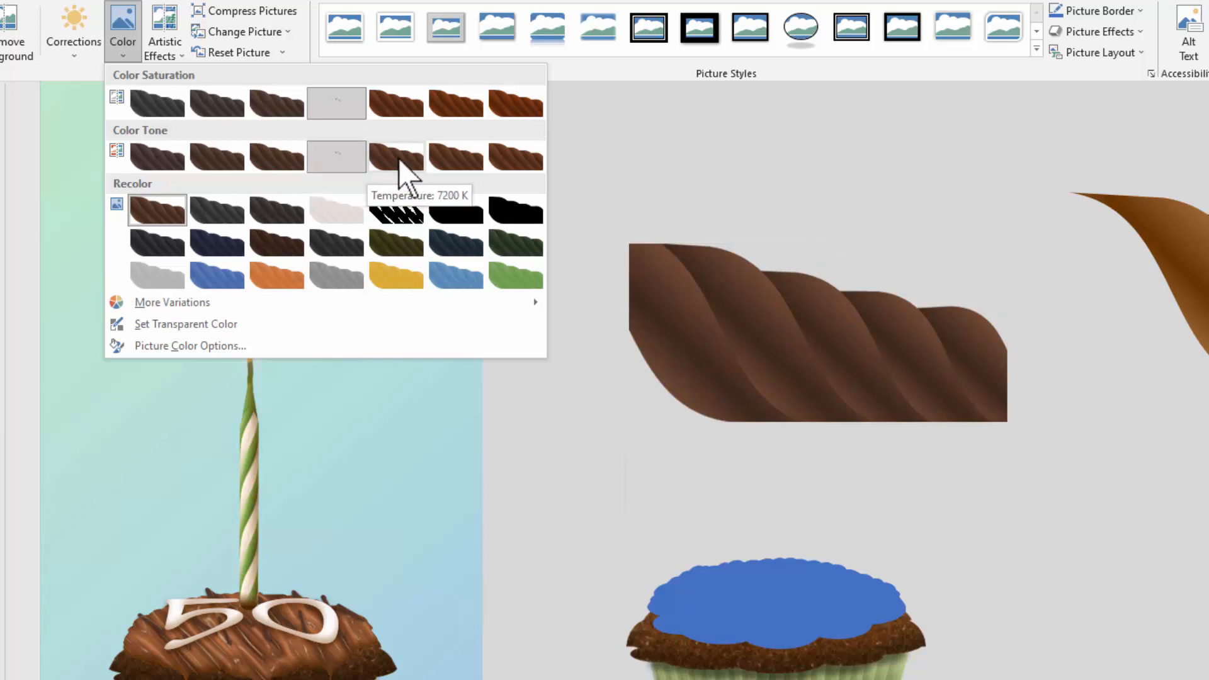
click(459, 161)
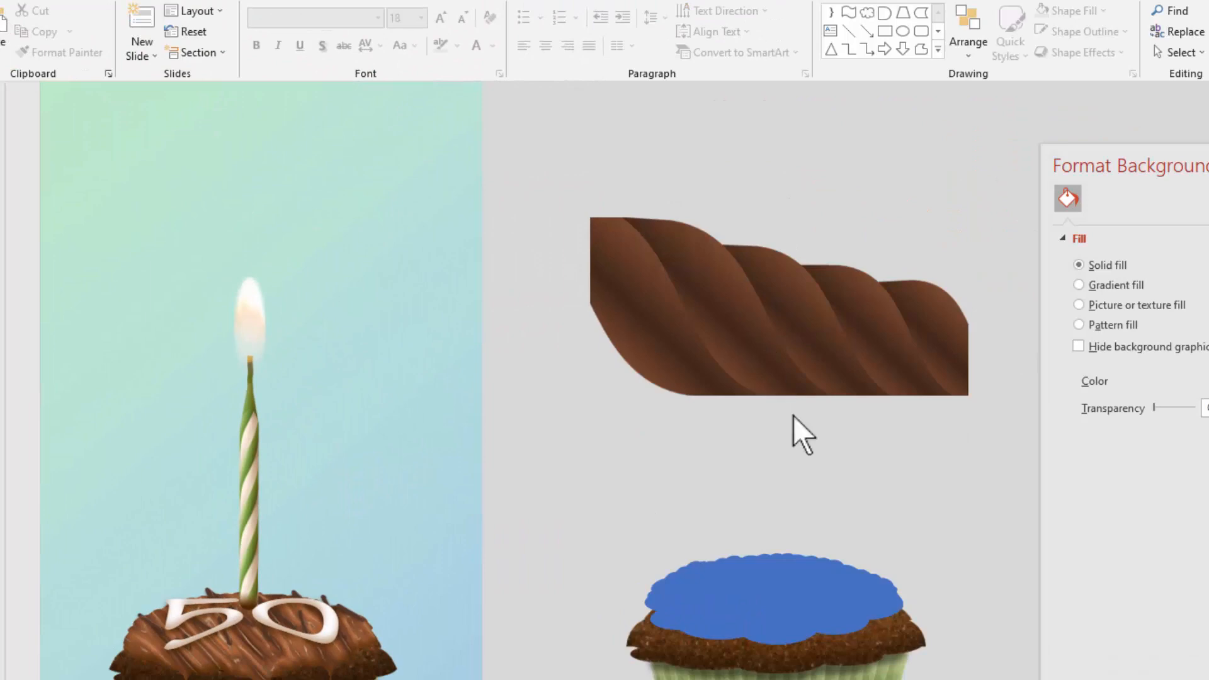
- Apply the Plastic Wrap artistic effect to the twist picture for a glossy chocolate look
click(780, 369)
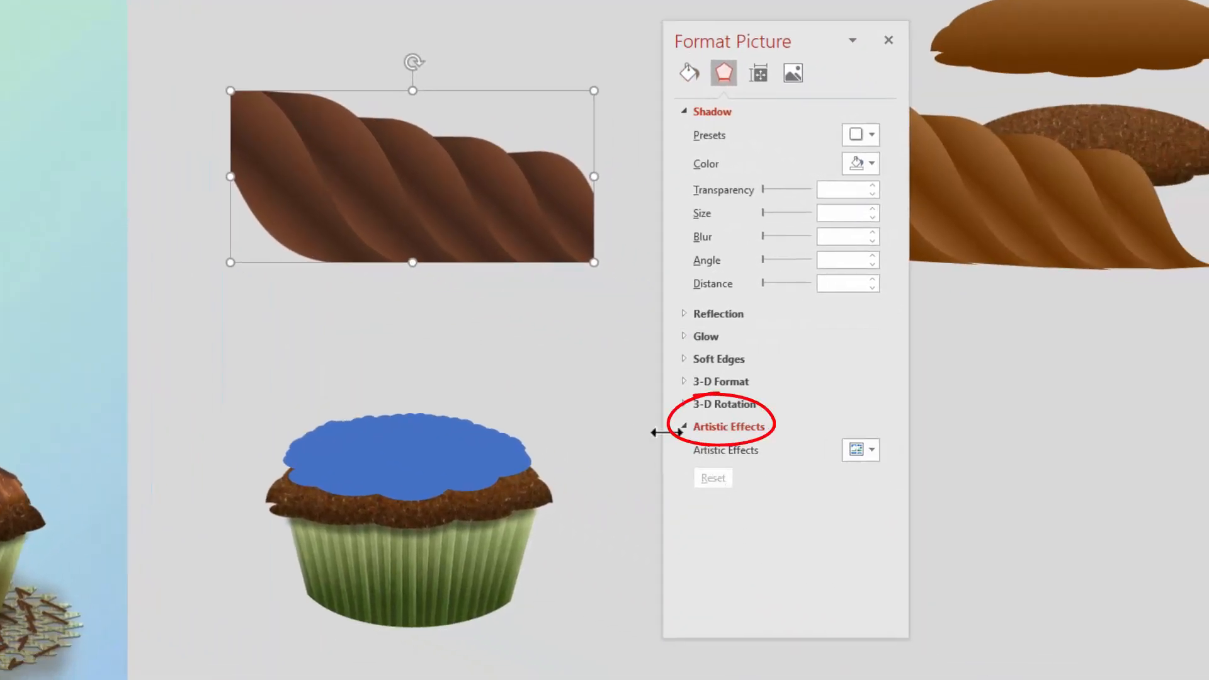
click(871, 447)
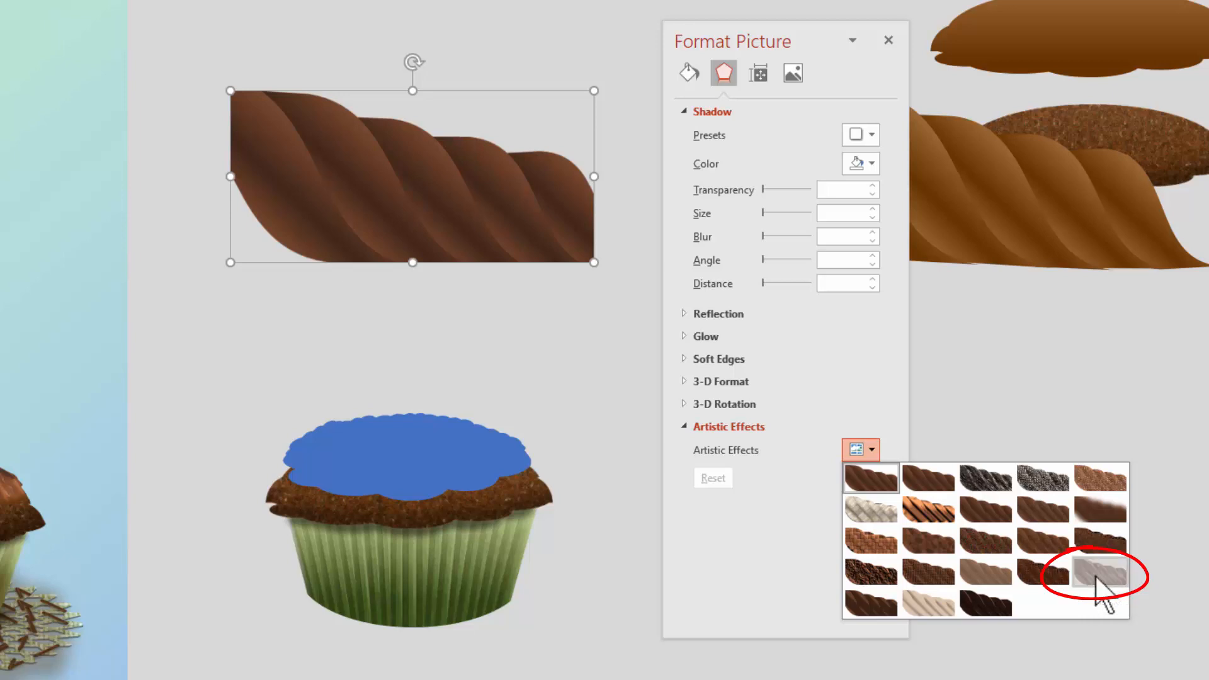
click(1100, 576)
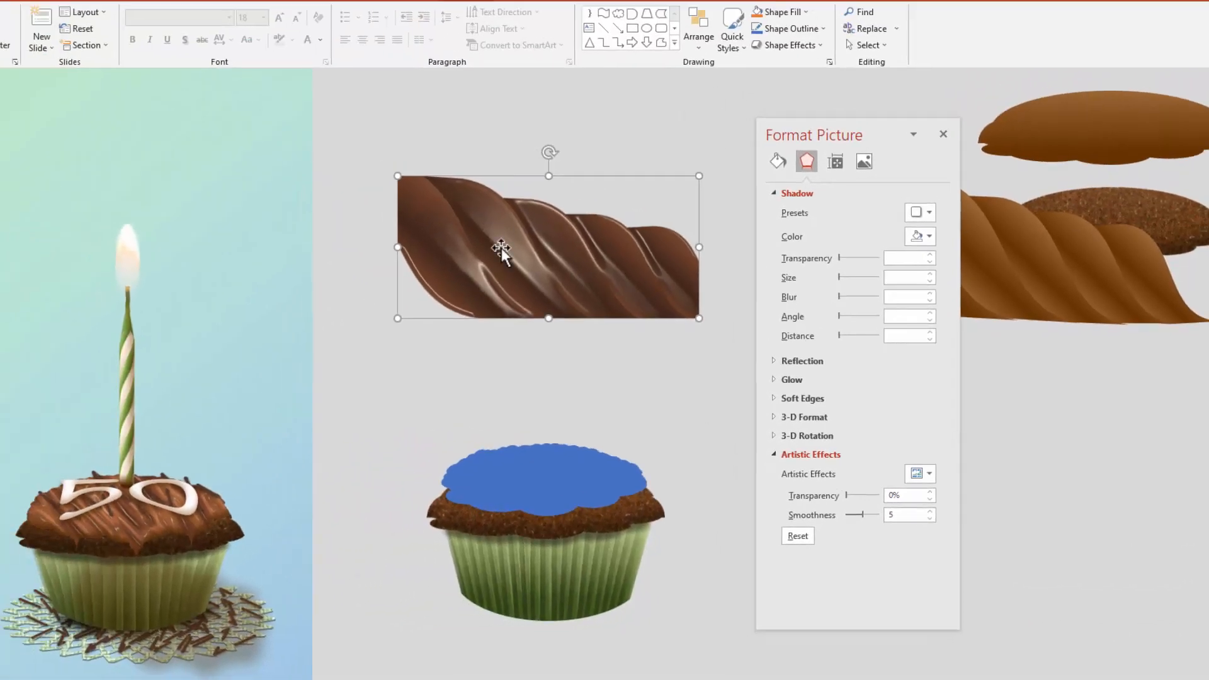
- Recolor the glossy twist picture dark brown and soften its contrast with a brightness/contrast preset
click(522, 260)
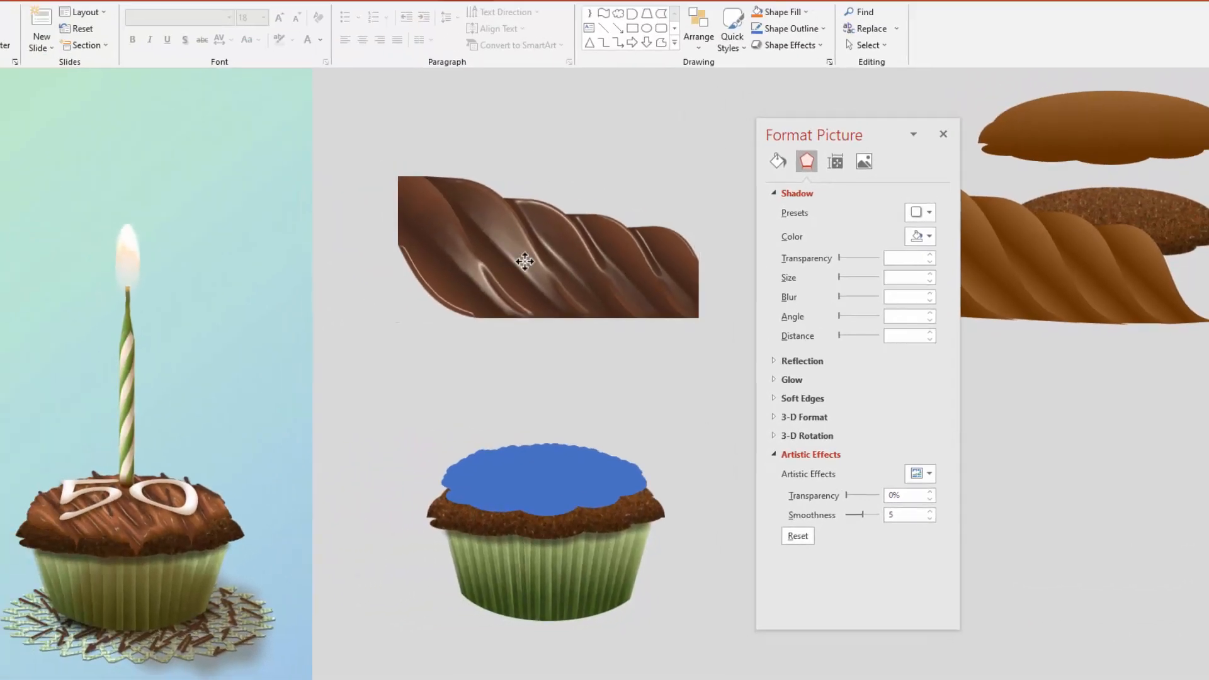
click(481, 3)
click(26, 31)
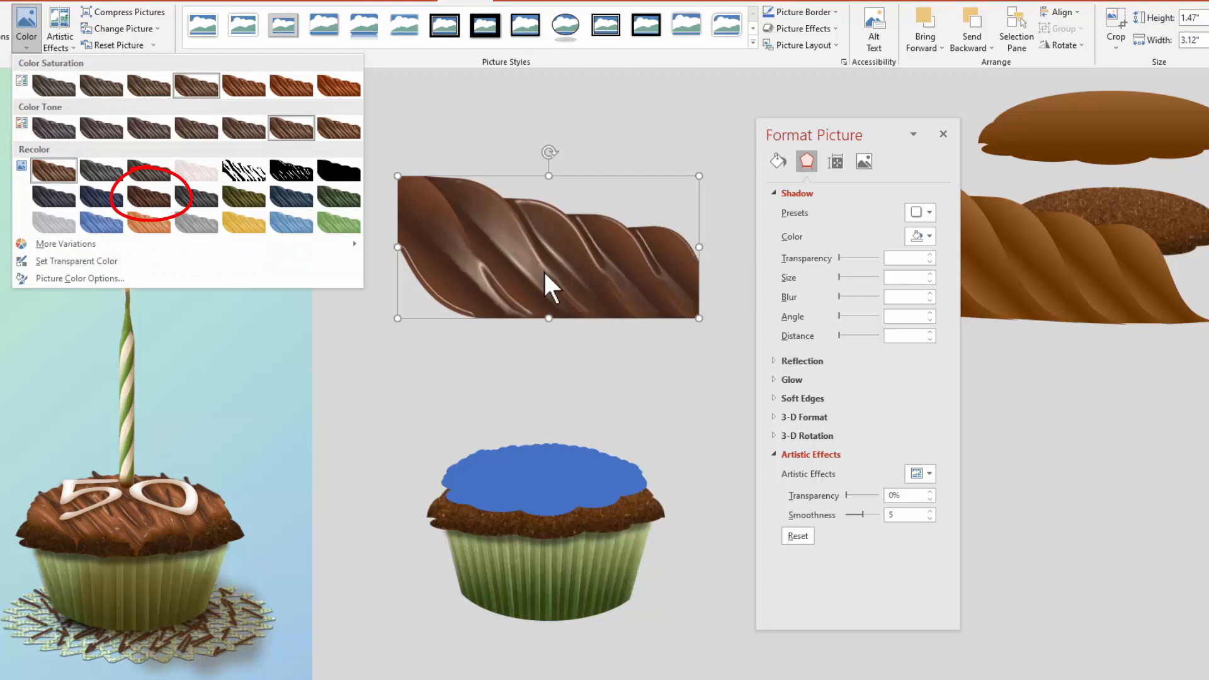
click(146, 198)
drag(526, 267, 475, 247)
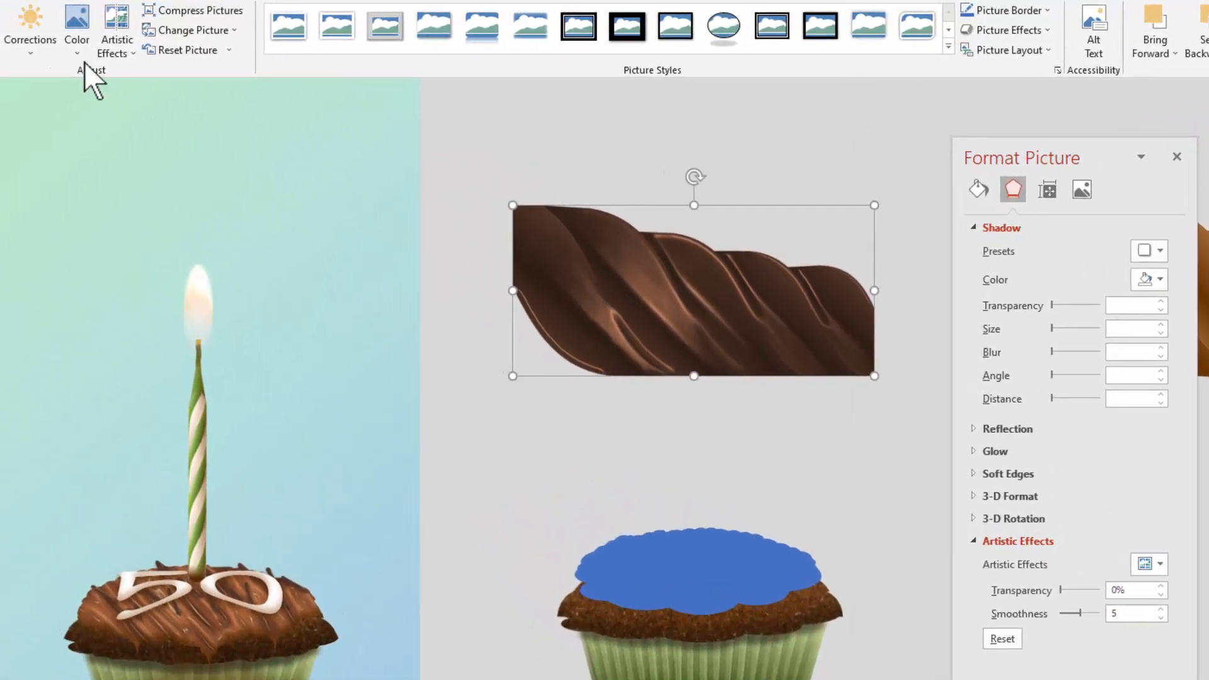
click(25, 45)
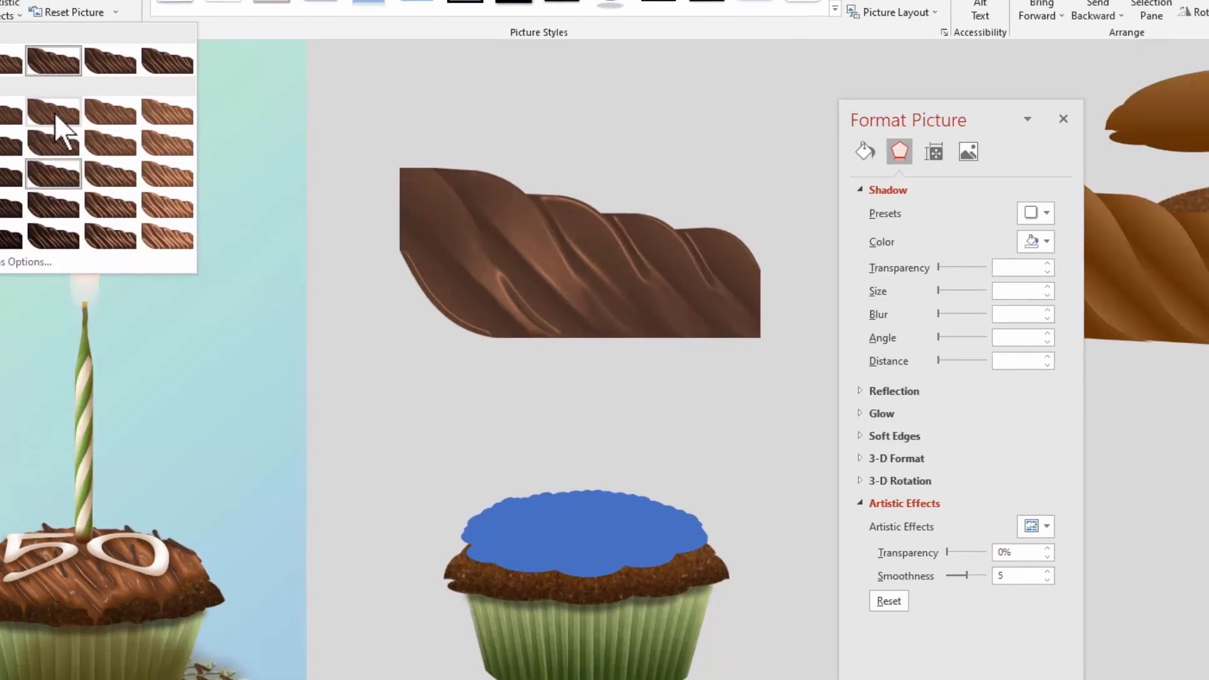
click(169, 151)
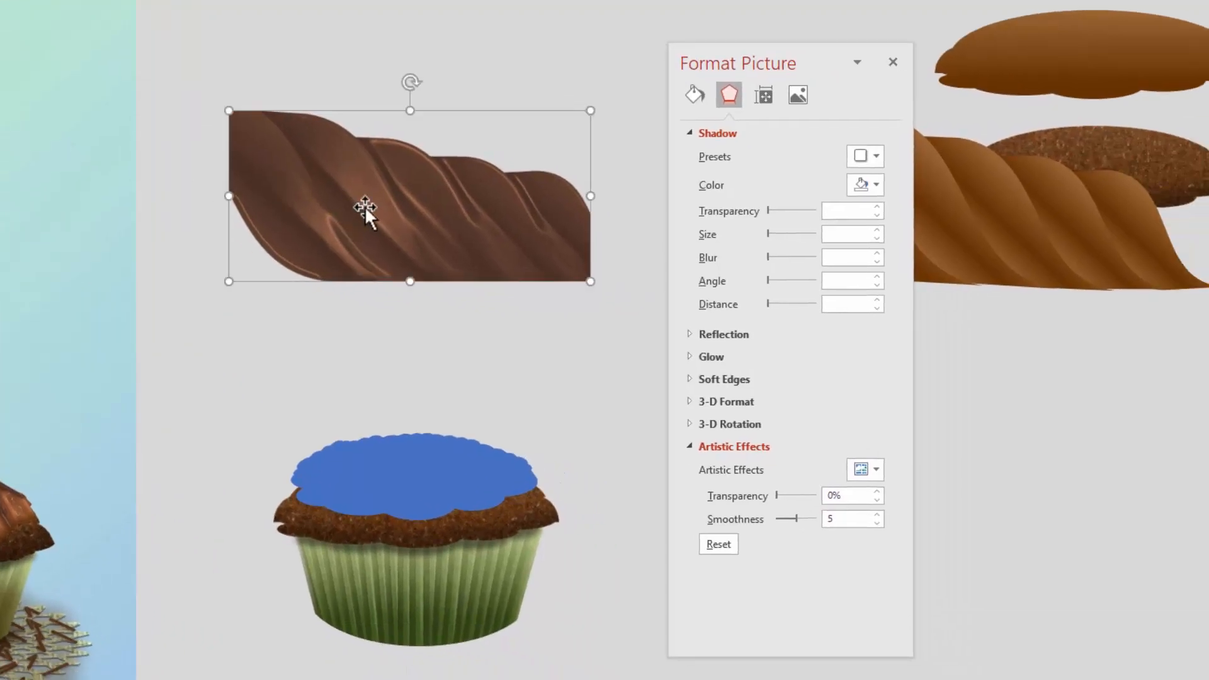
- Fill the blue scalloped icing shape with the copied chocolate twist picture, nudge it down slightly, and tile the picture as texture
click(433, 461)
click(699, 128)
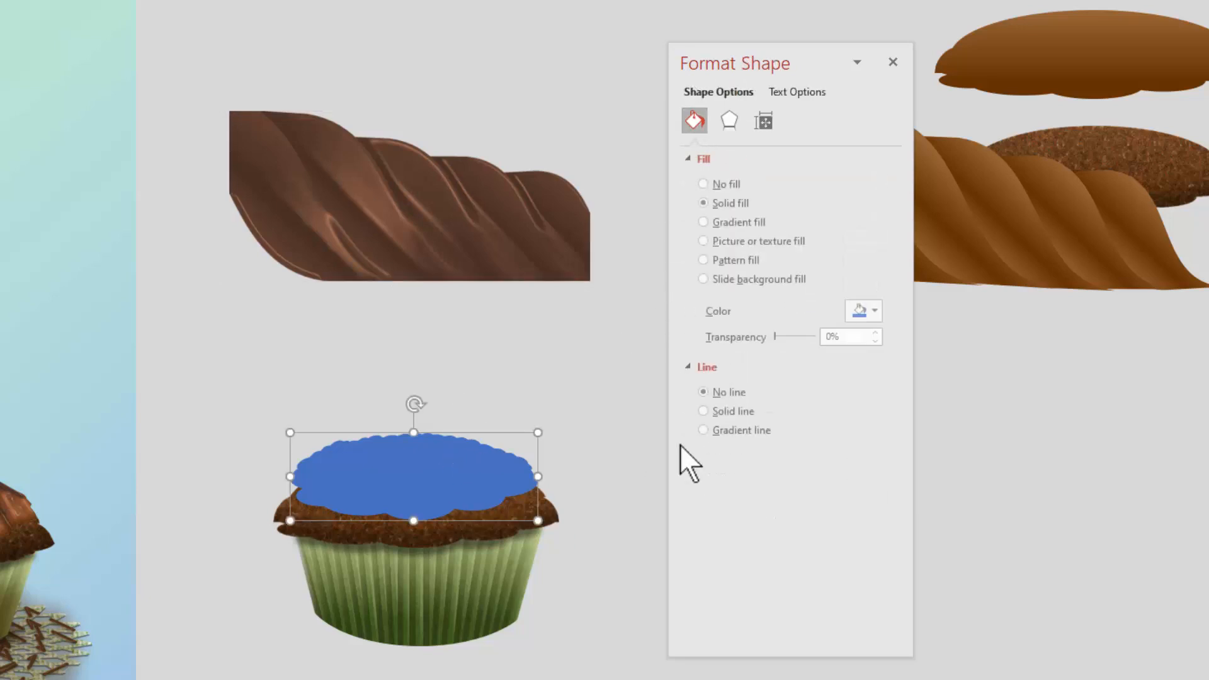
click(767, 245)
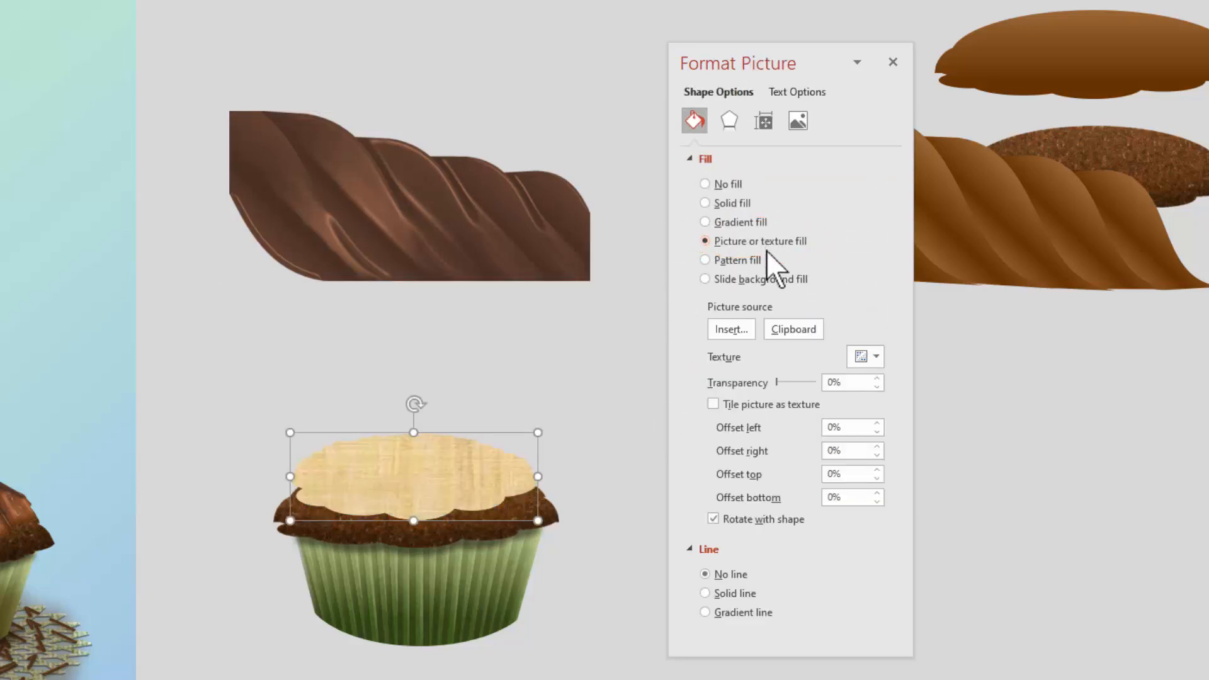
click(791, 329)
drag(423, 488, 423, 492)
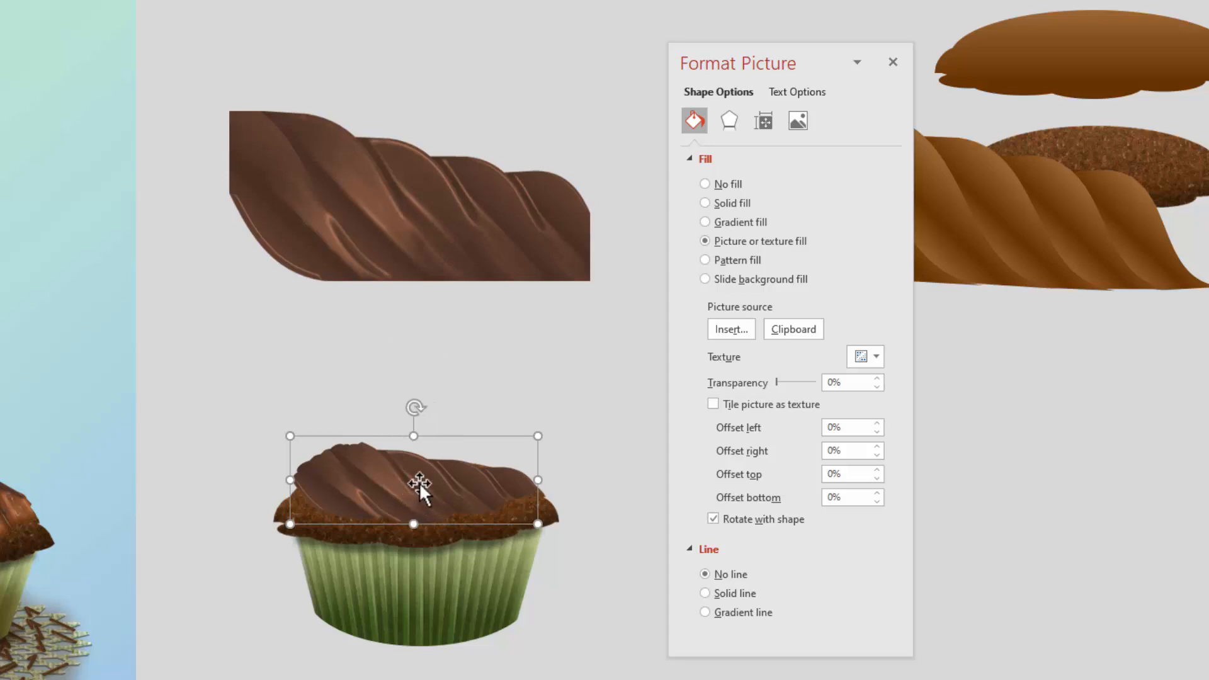
click(713, 404)
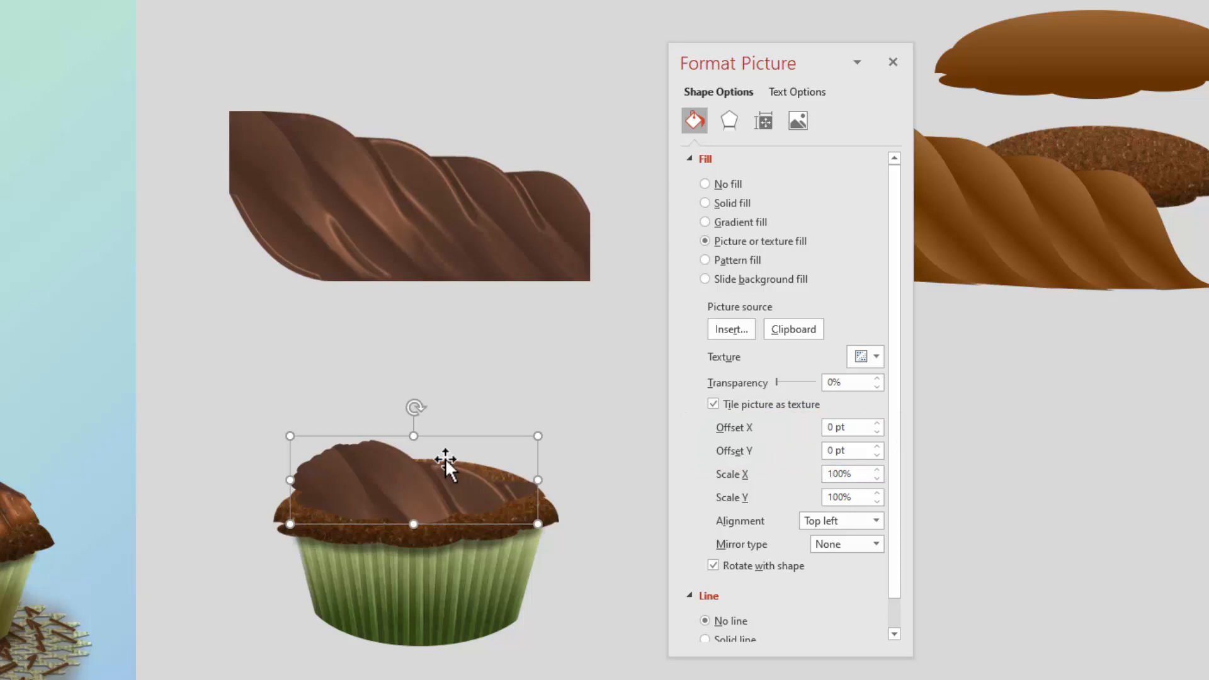
- Turn off picture tiling for the icing shape's chocolate fill and give the shape a solid outline
click(711, 405)
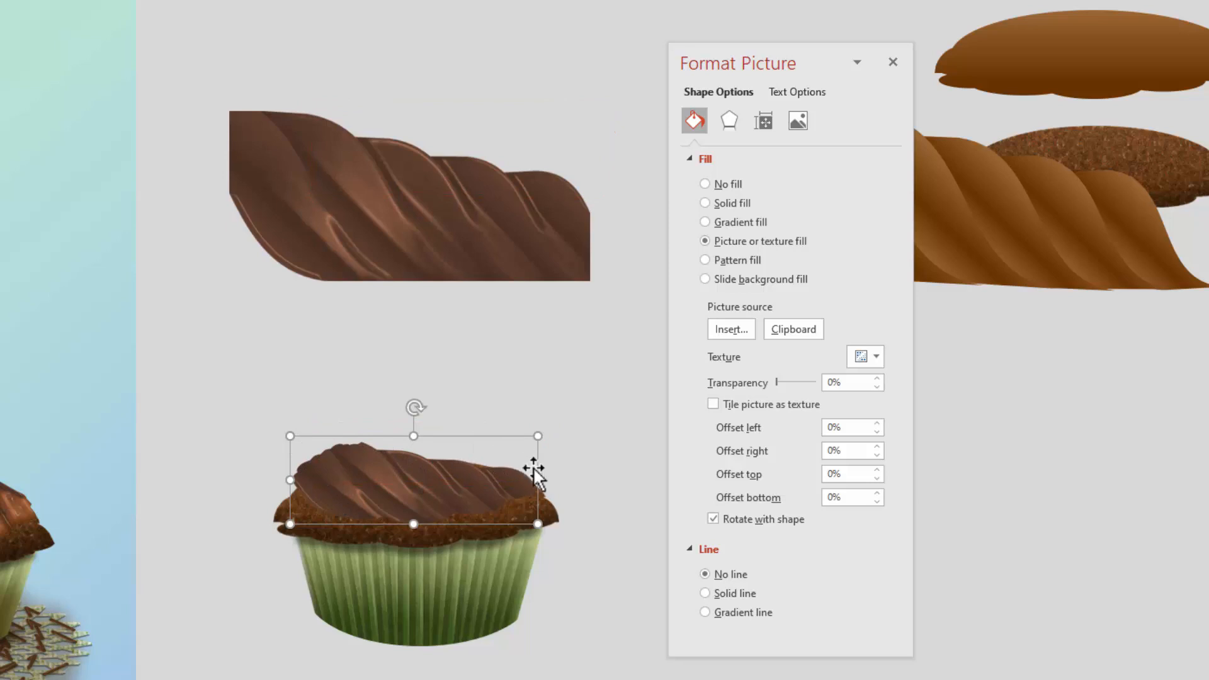
click(710, 593)
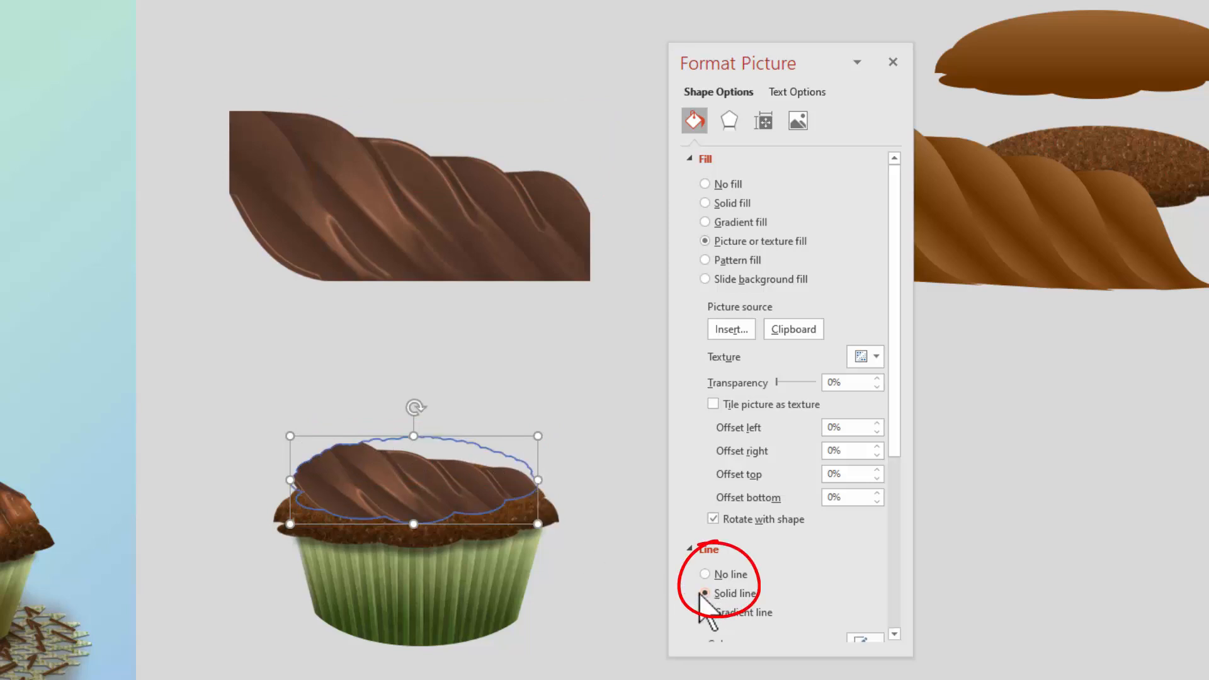
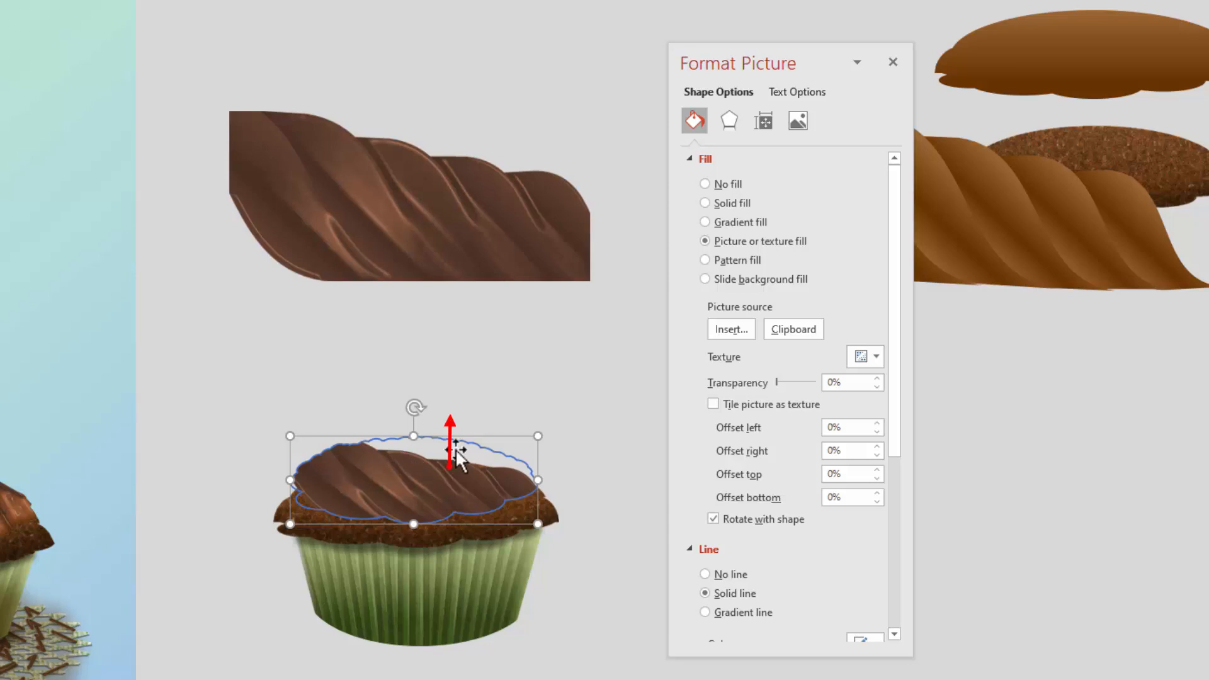
- Stretch the chocolate picture upward inside the icing shape by setting its top offset to -29%
click(879, 470)
click(878, 469)
click(878, 470)
click(879, 469)
click(879, 469)
click(879, 469)
click(878, 469)
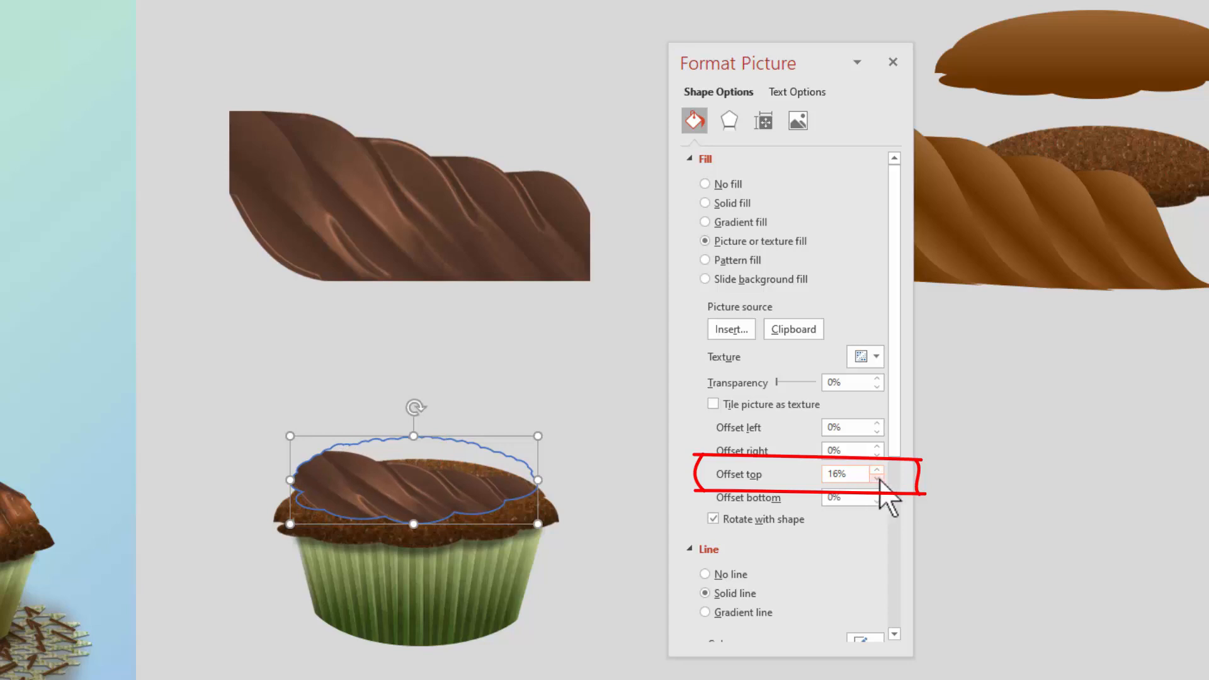
click(877, 478)
click(877, 478)
click(877, 478)
click(877, 478)
click(877, 478)
click(877, 478)
click(876, 477)
click(877, 477)
click(877, 478)
click(877, 478)
click(877, 478)
click(877, 478)
click(877, 477)
click(877, 478)
click(877, 478)
click(877, 478)
click(877, 478)
click(877, 477)
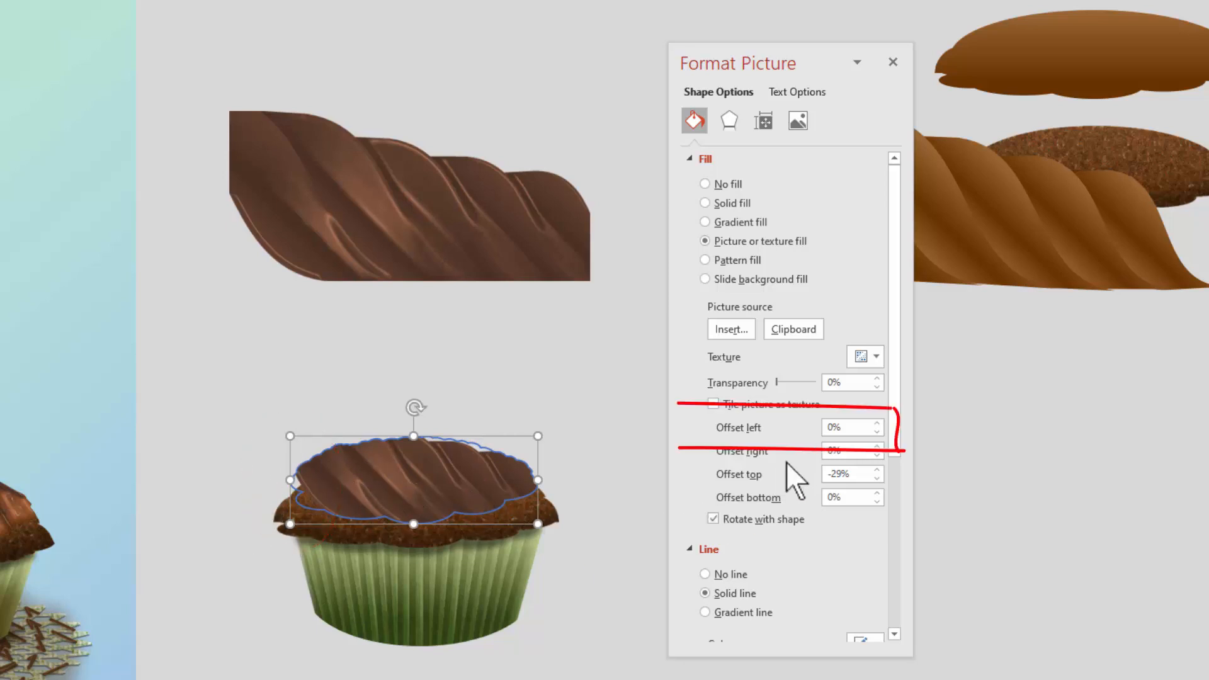
- Set the left offset of the icing's picture fill to -19% and remove the shape's outline
click(876, 432)
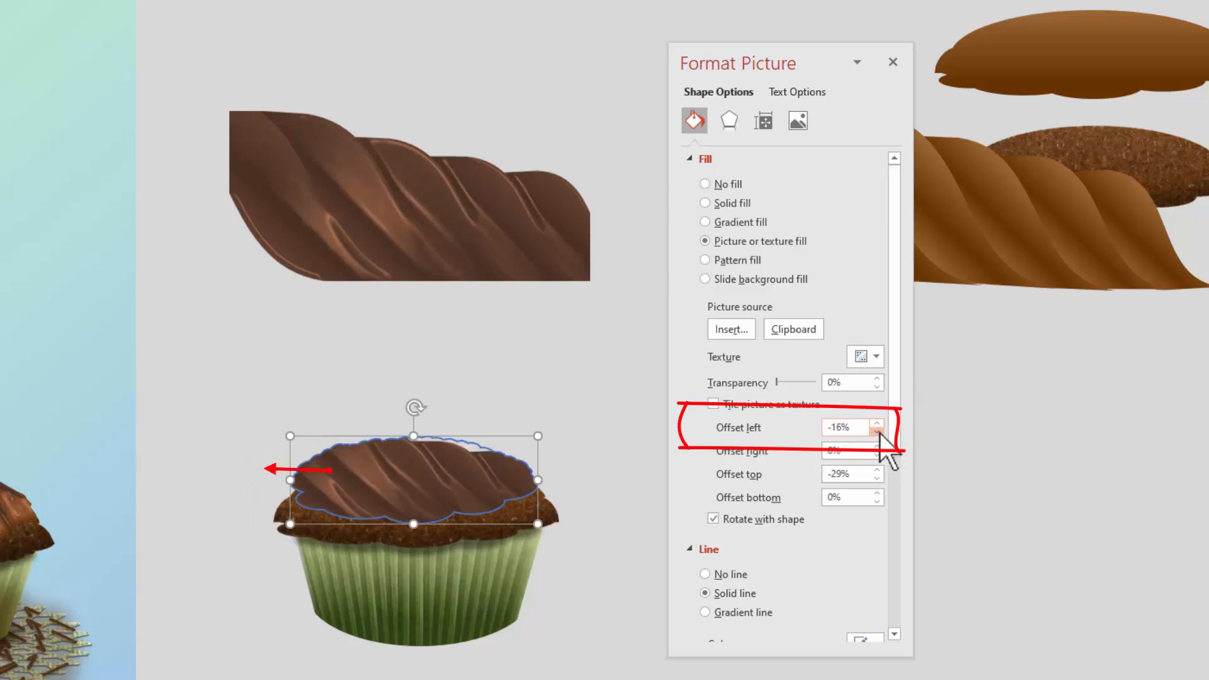
click(877, 432)
click(877, 432)
click(877, 432)
click(877, 432)
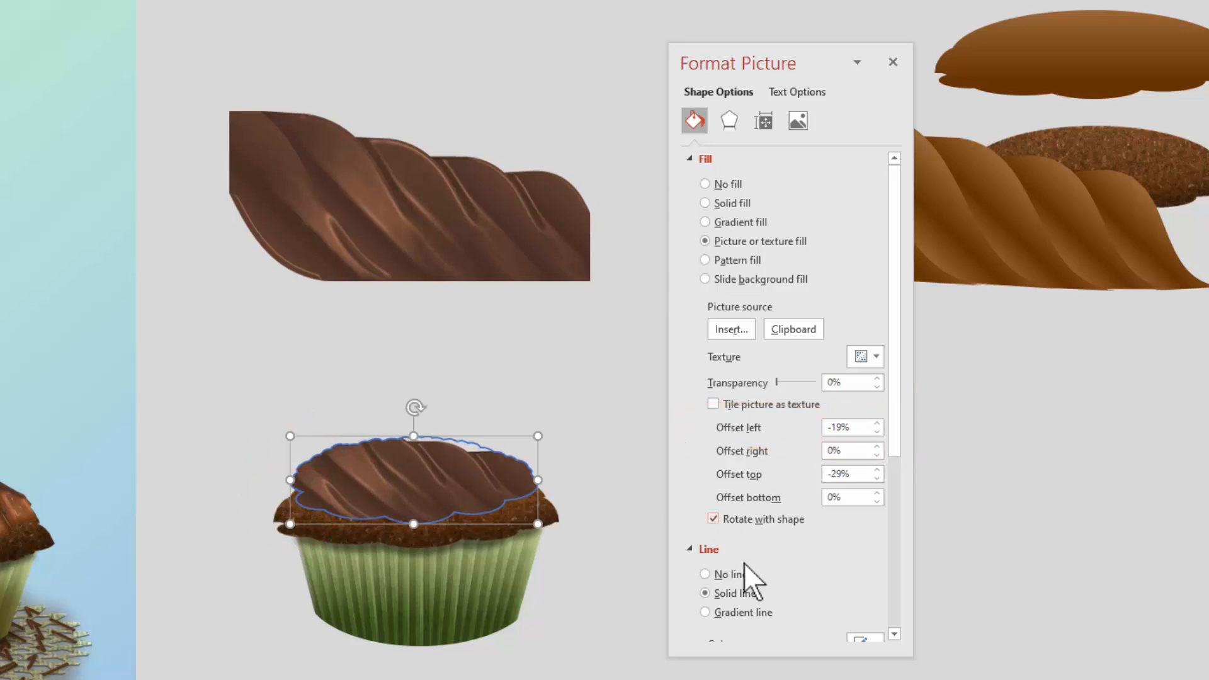
click(704, 574)
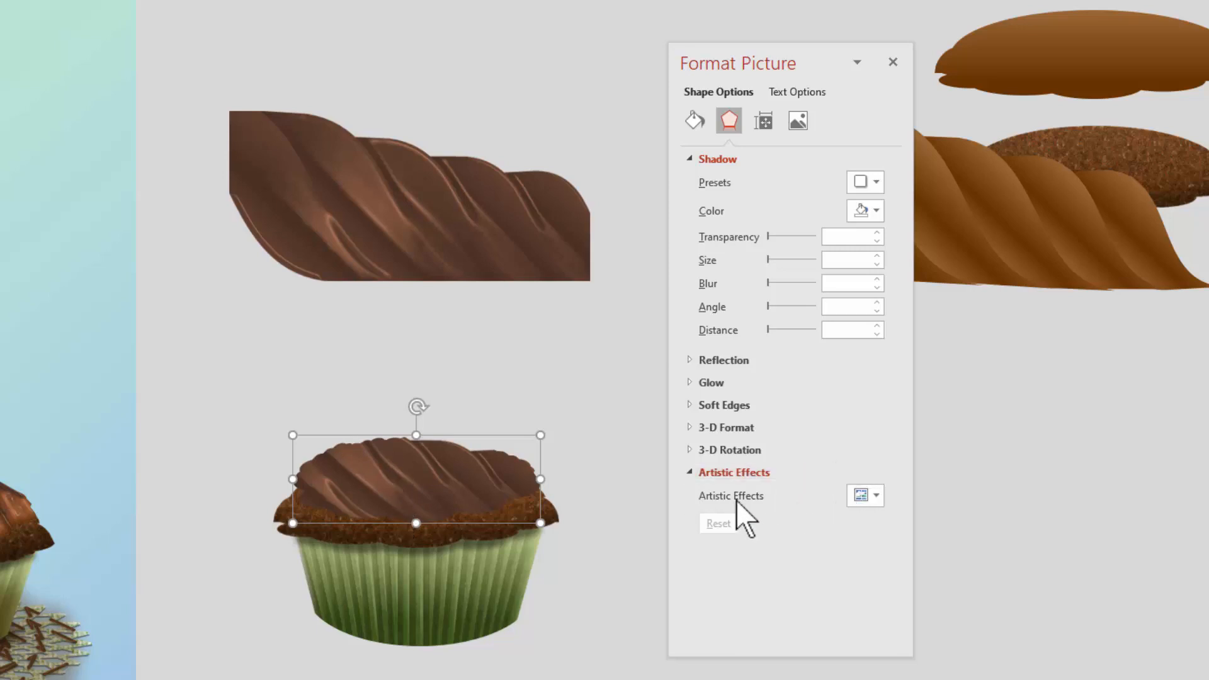
- Apply the Plastic Wrap artistic effect with smoothness 2 to the icing fill and warm its color tone to 8800 K
click(867, 497)
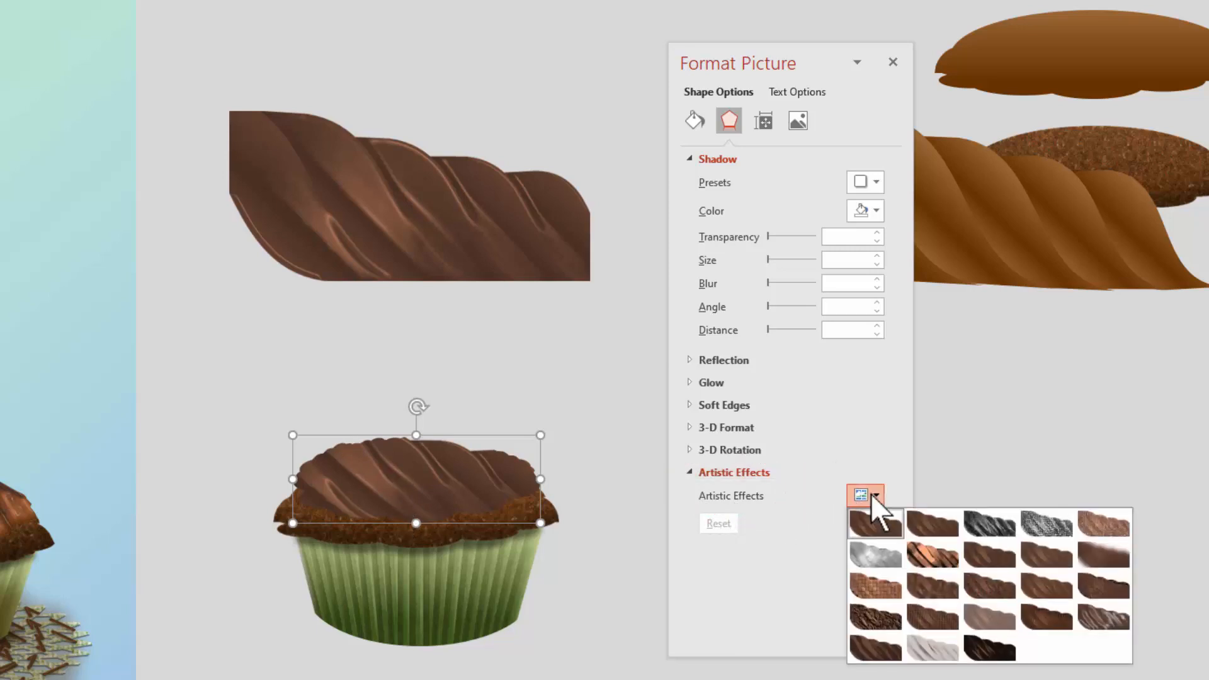
click(1103, 620)
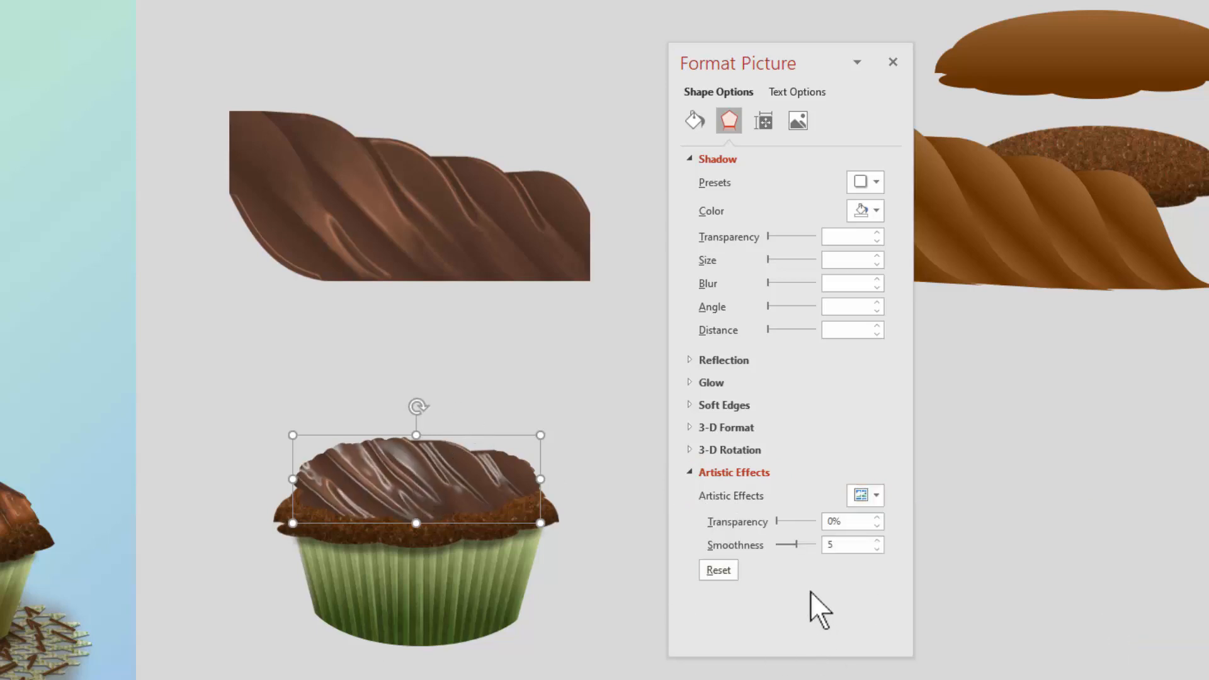
drag(794, 541, 783, 542)
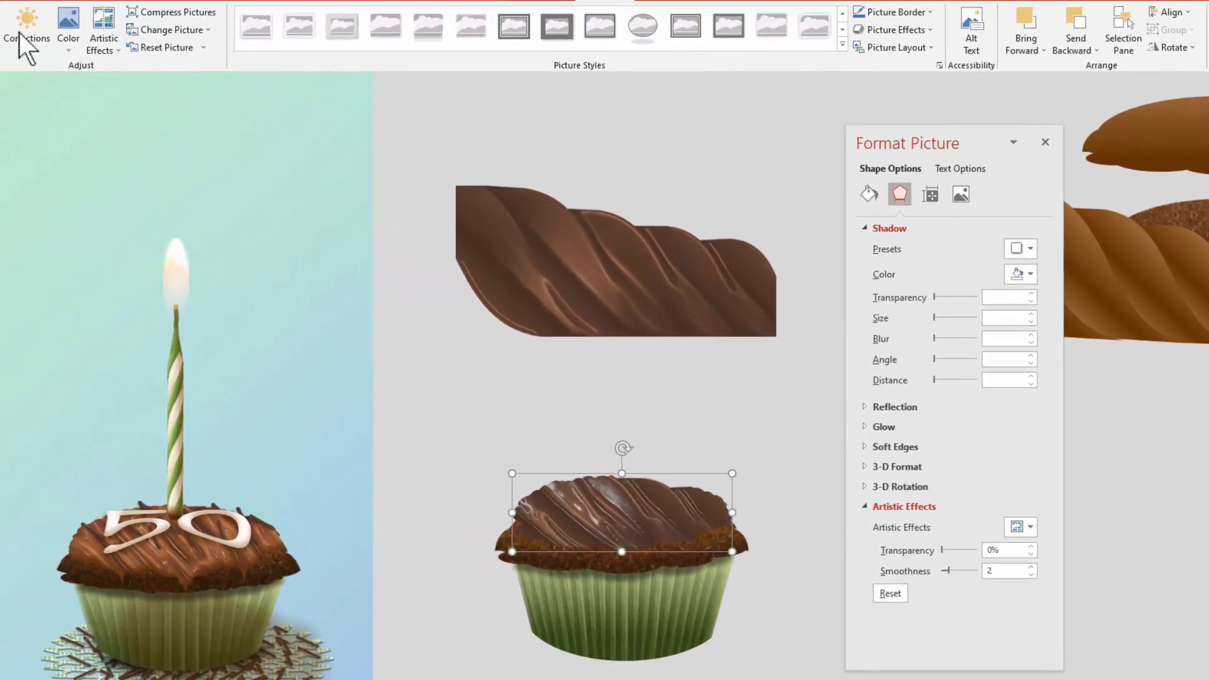
click(66, 28)
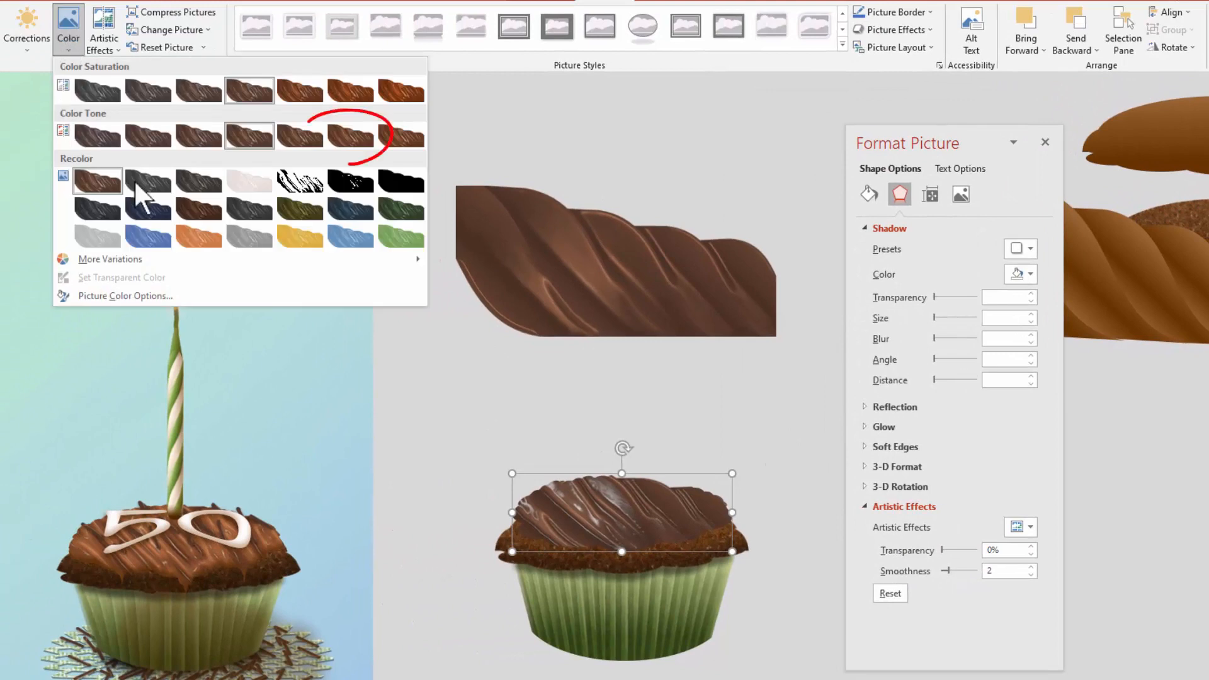
click(358, 135)
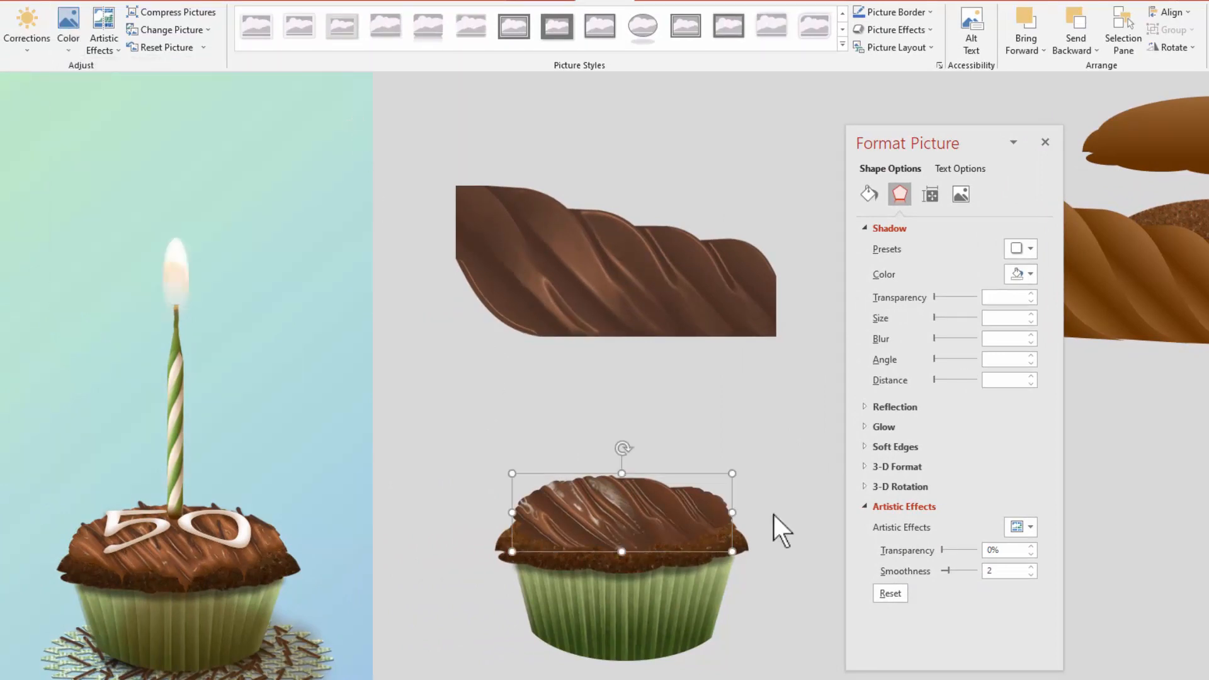
click(758, 633)
click(628, 515)
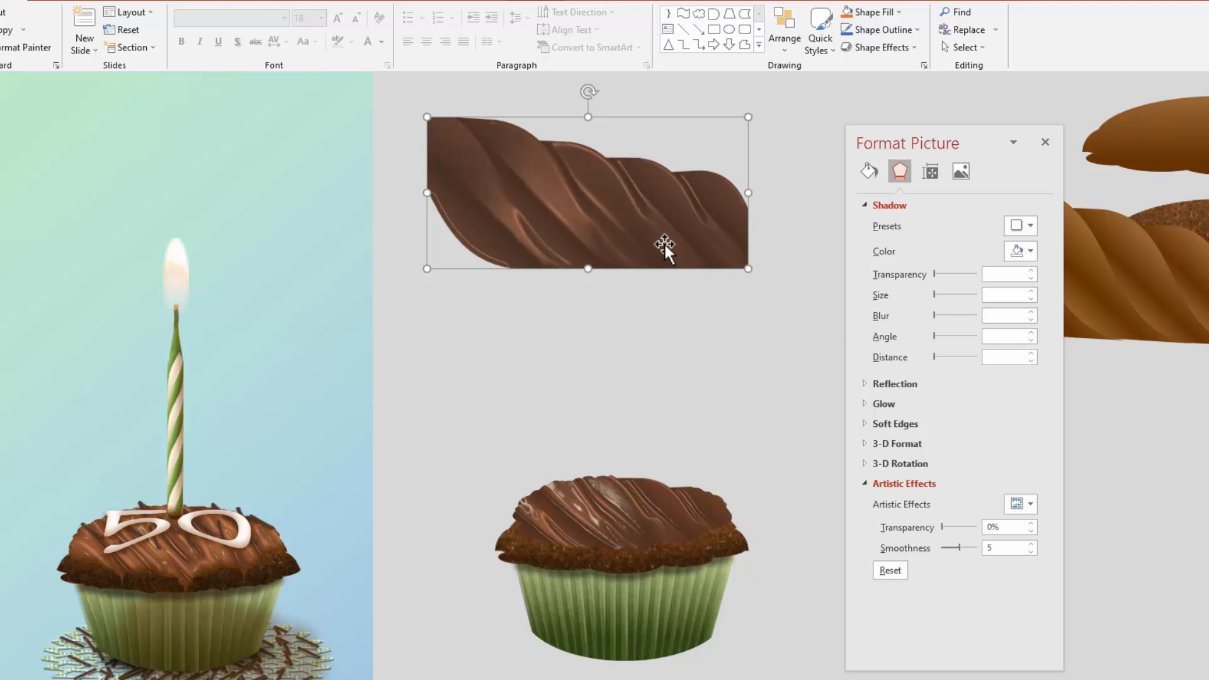
- Paste a flattened copy of the chocolate twist picture, delete the original, and move the copy into its place above the cupcake
key(ctrl+v)
click(802, 296)
click(797, 327)
click(565, 191)
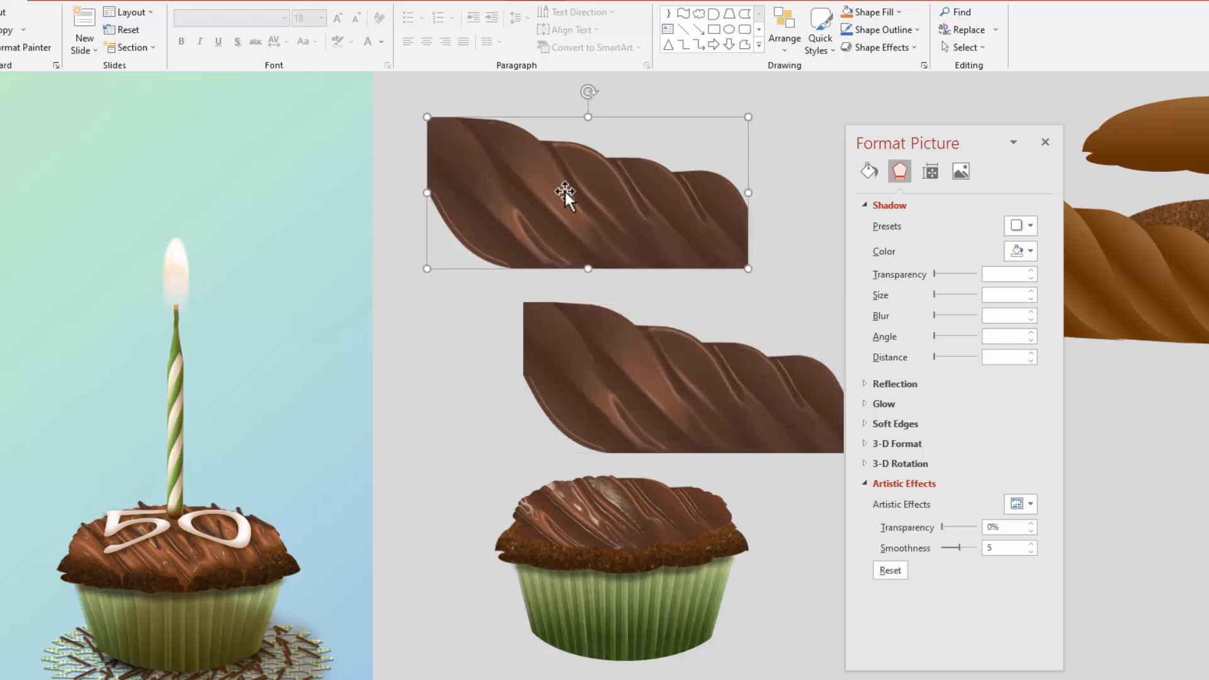
key(Delete)
drag(694, 381, 609, 290)
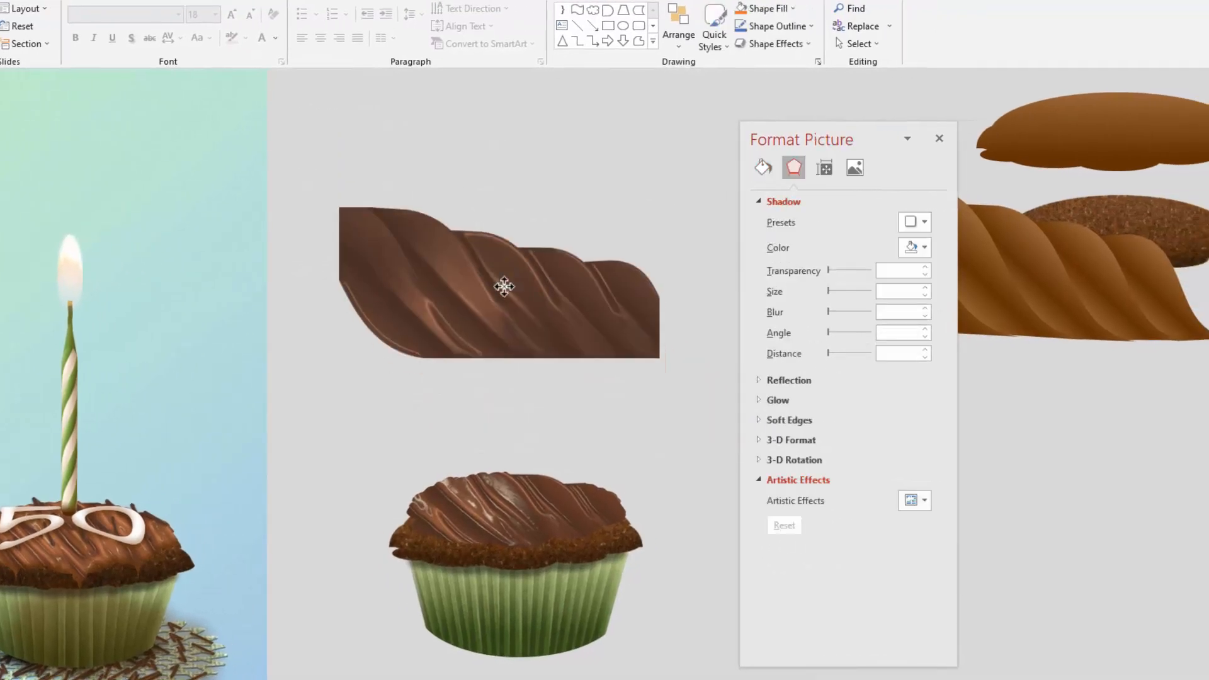
drag(504, 286, 501, 275)
- Apply the Plastic Wrap artistic effect to the pasted twist picture and recolor it dark brown
click(923, 501)
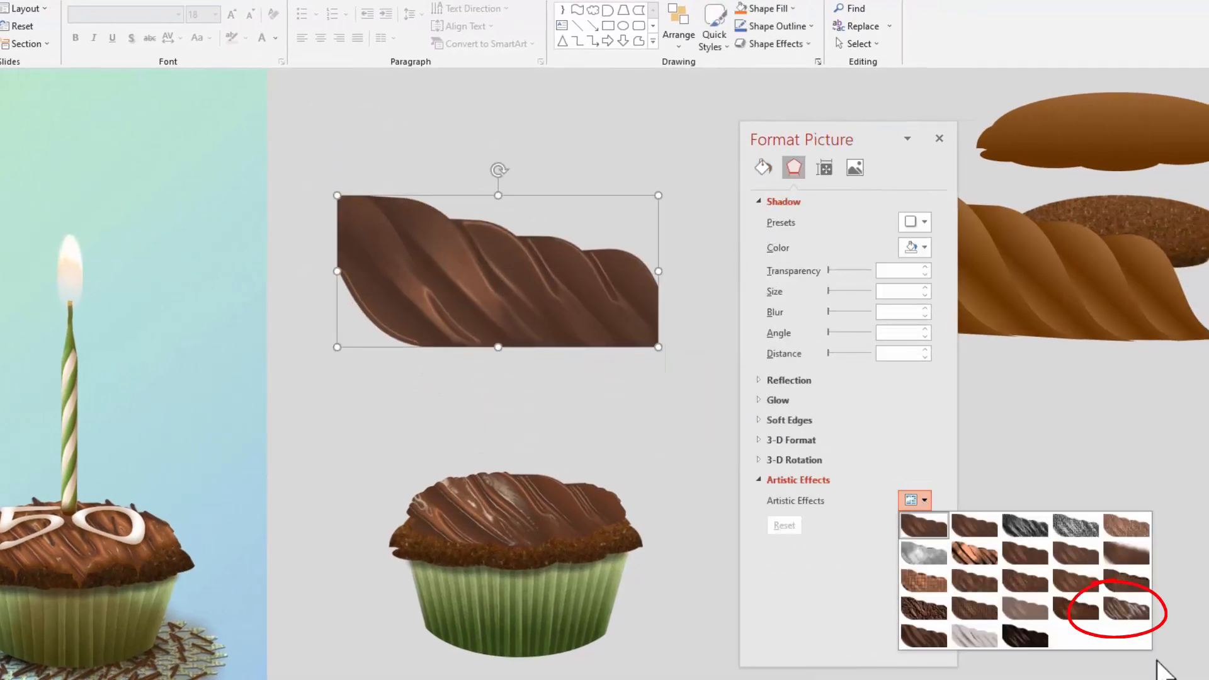
click(1126, 609)
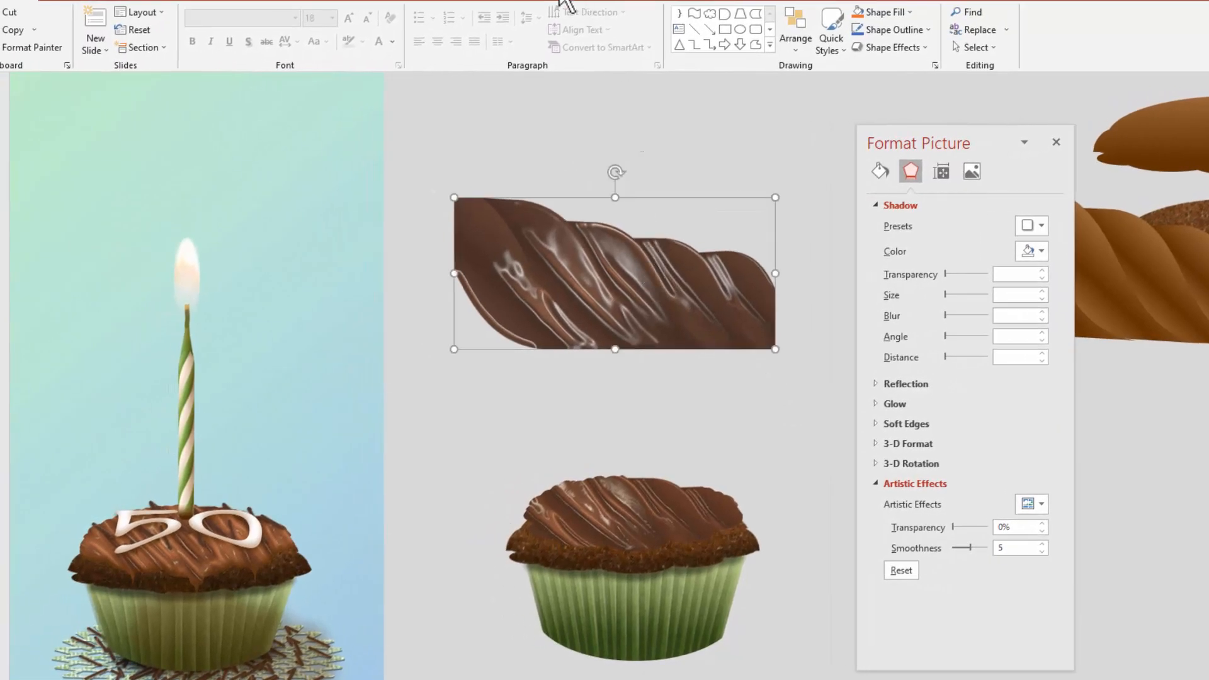
click(565, 2)
click(81, 43)
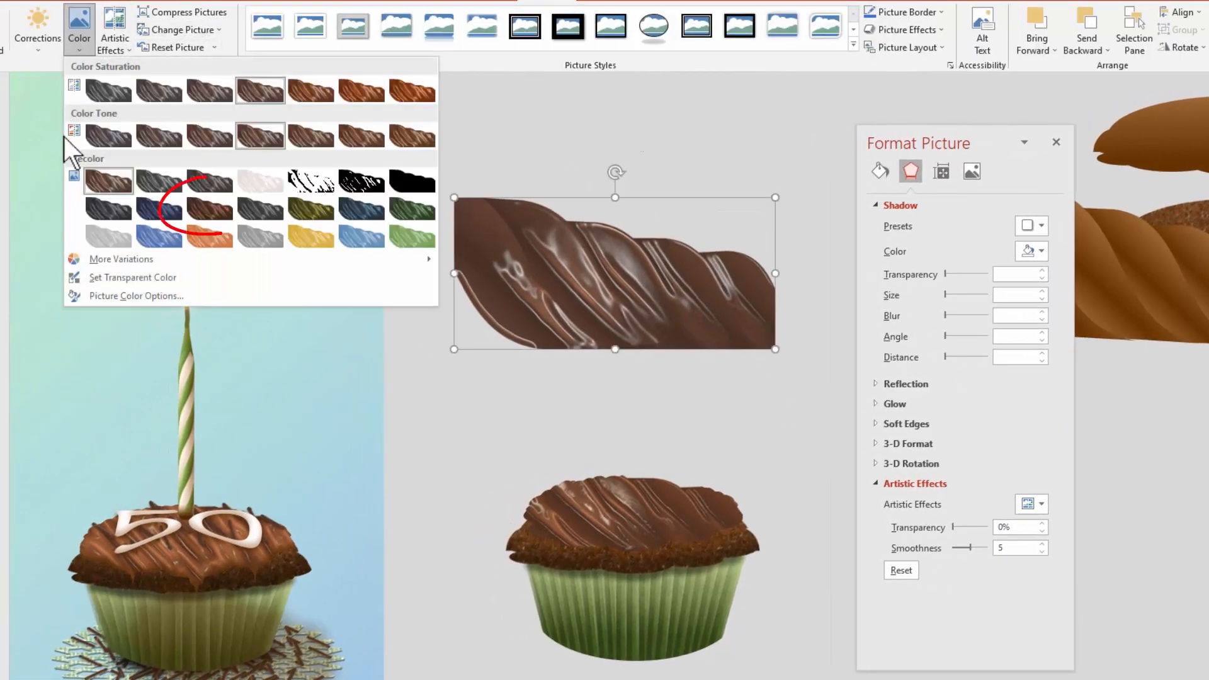
click(207, 213)
drag(677, 289, 678, 280)
- Soften the glossy twist picture with the lowest-contrast brightness/contrast preset at normal brightness
click(606, 250)
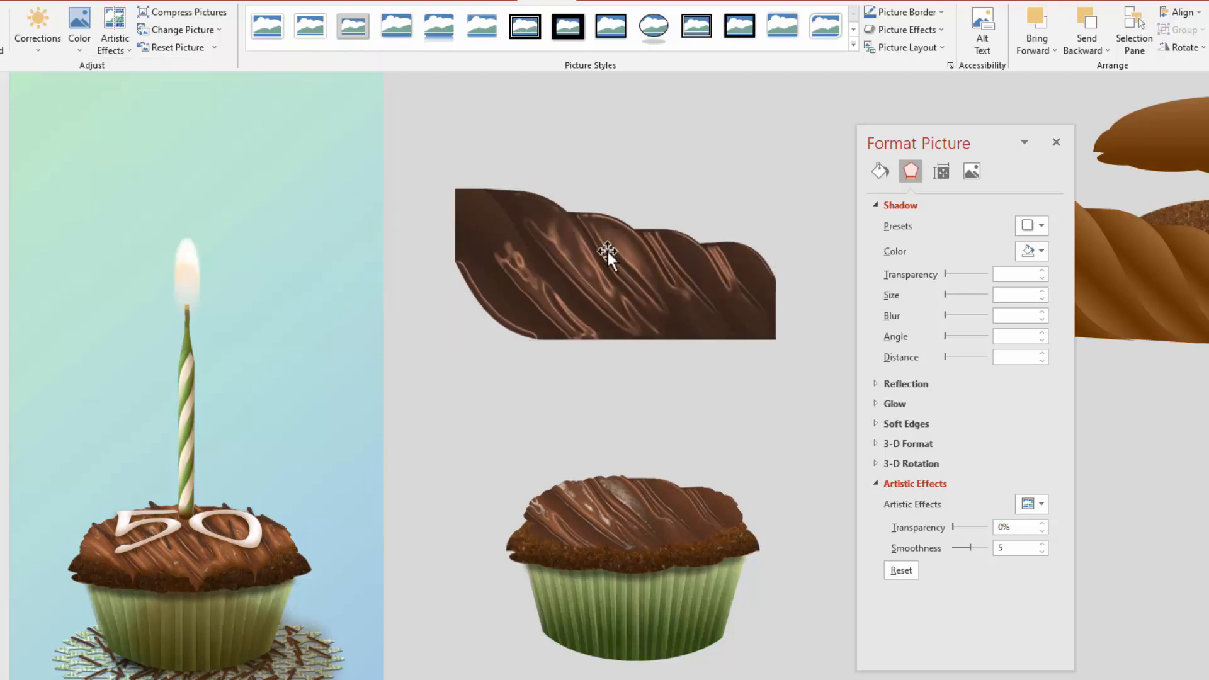
click(38, 29)
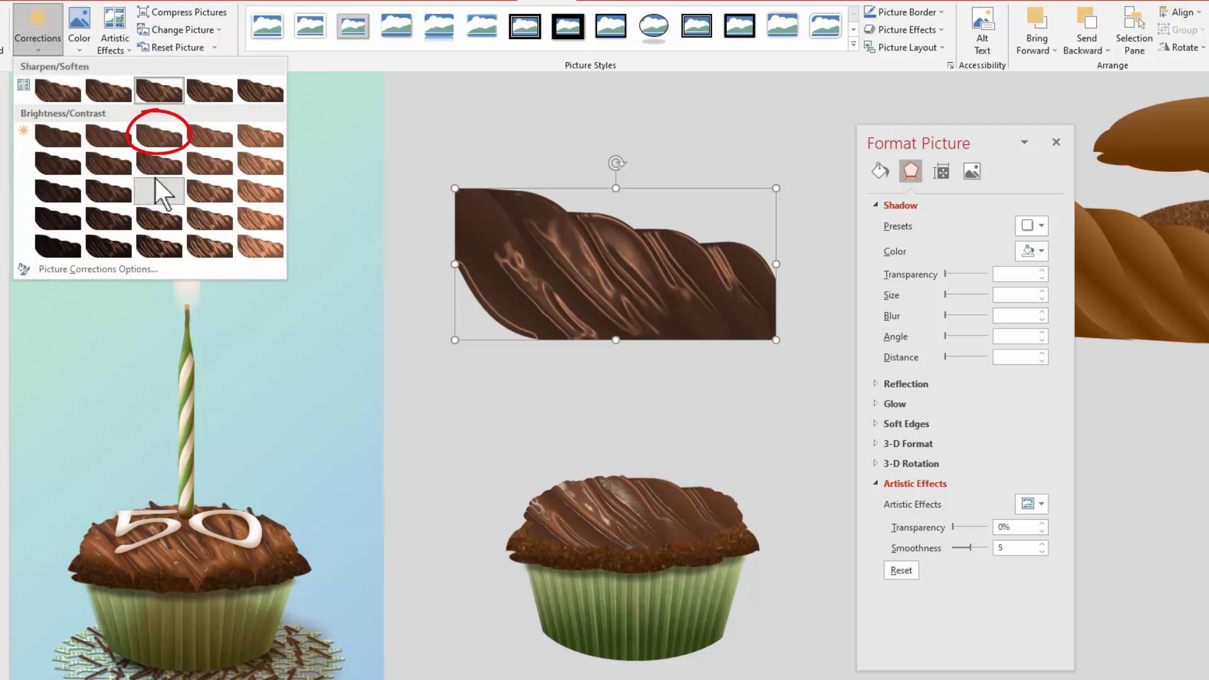
click(162, 138)
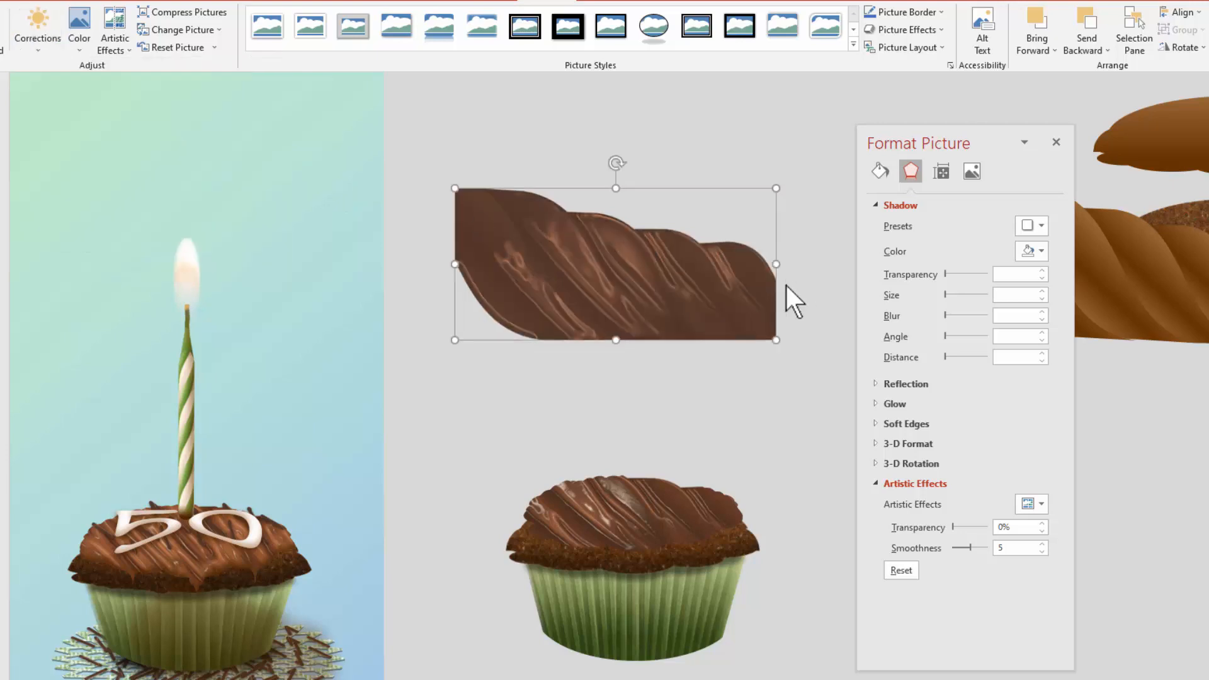
- Copy the softened twist picture and use it from the clipboard as the icing shape's picture fill
click(716, 304)
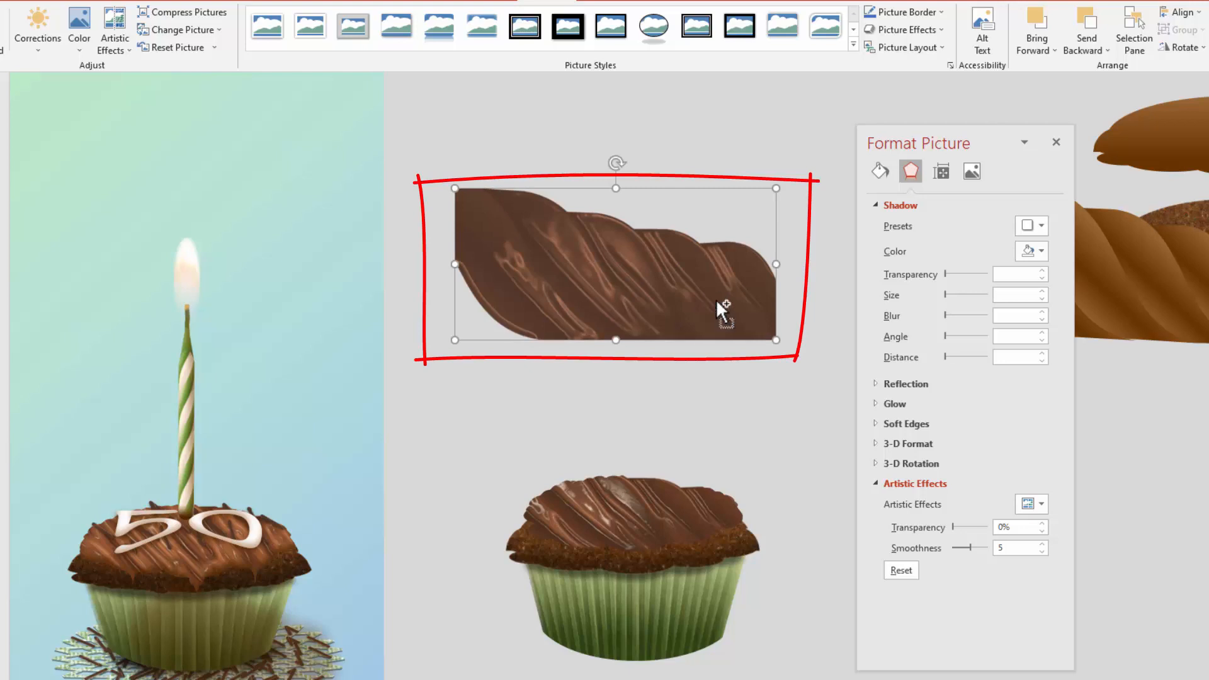
click(622, 508)
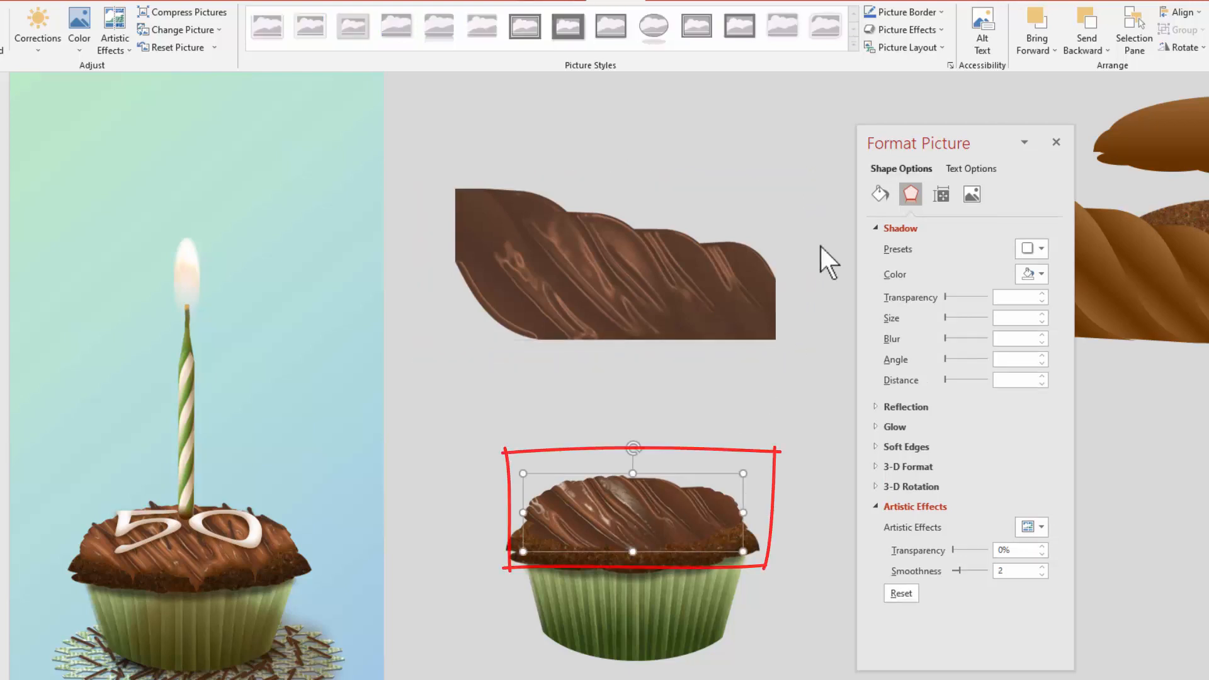
click(877, 193)
click(954, 378)
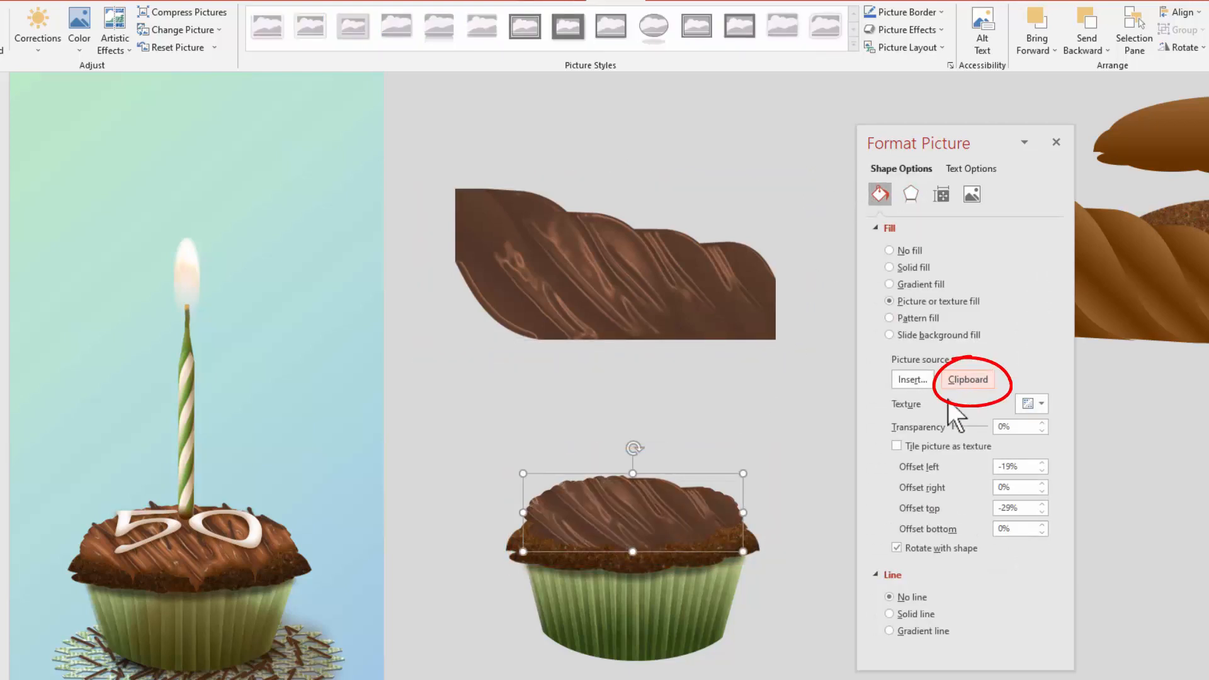
- Apply Plastic Wrap with smoothness 3 to the refilled icing shape and set its color tone to 8800 K
click(867, 197)
click(872, 509)
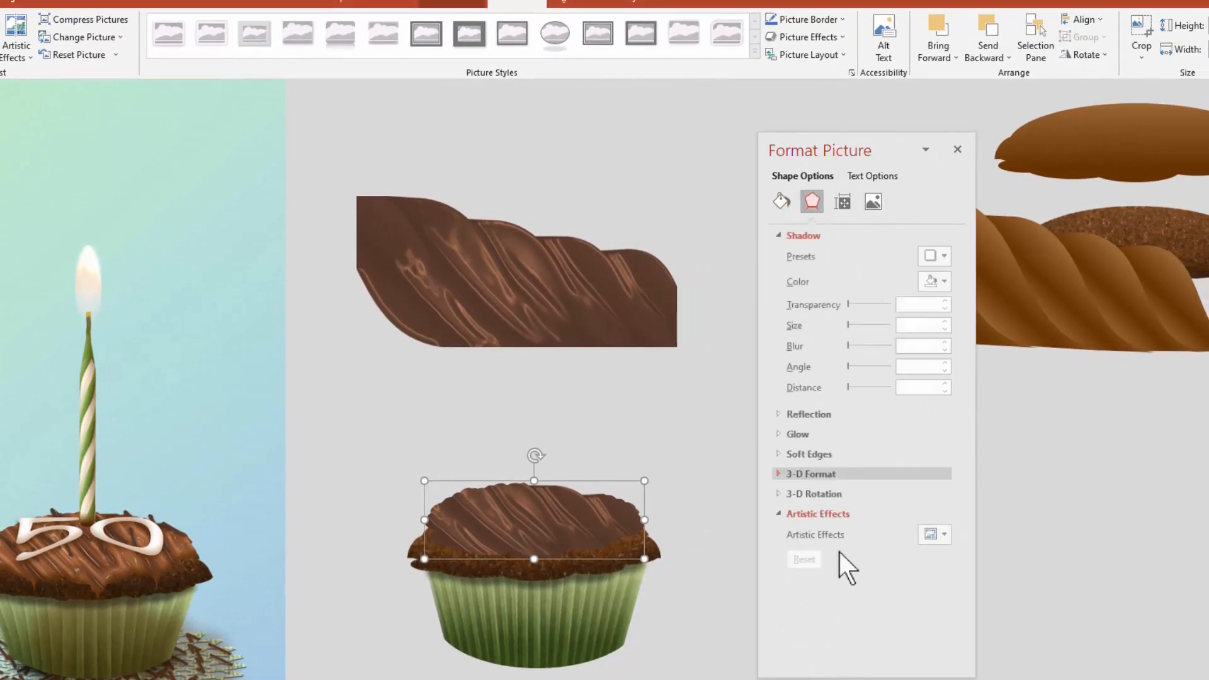
click(985, 529)
click(1144, 644)
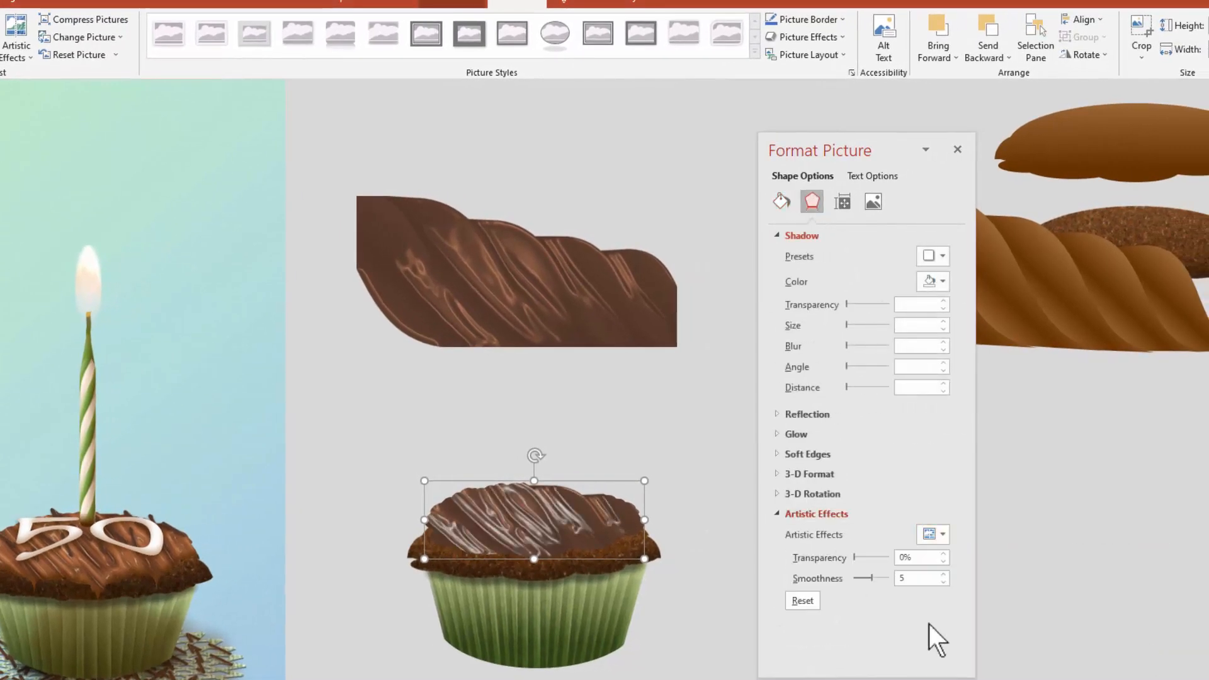
drag(871, 578, 864, 578)
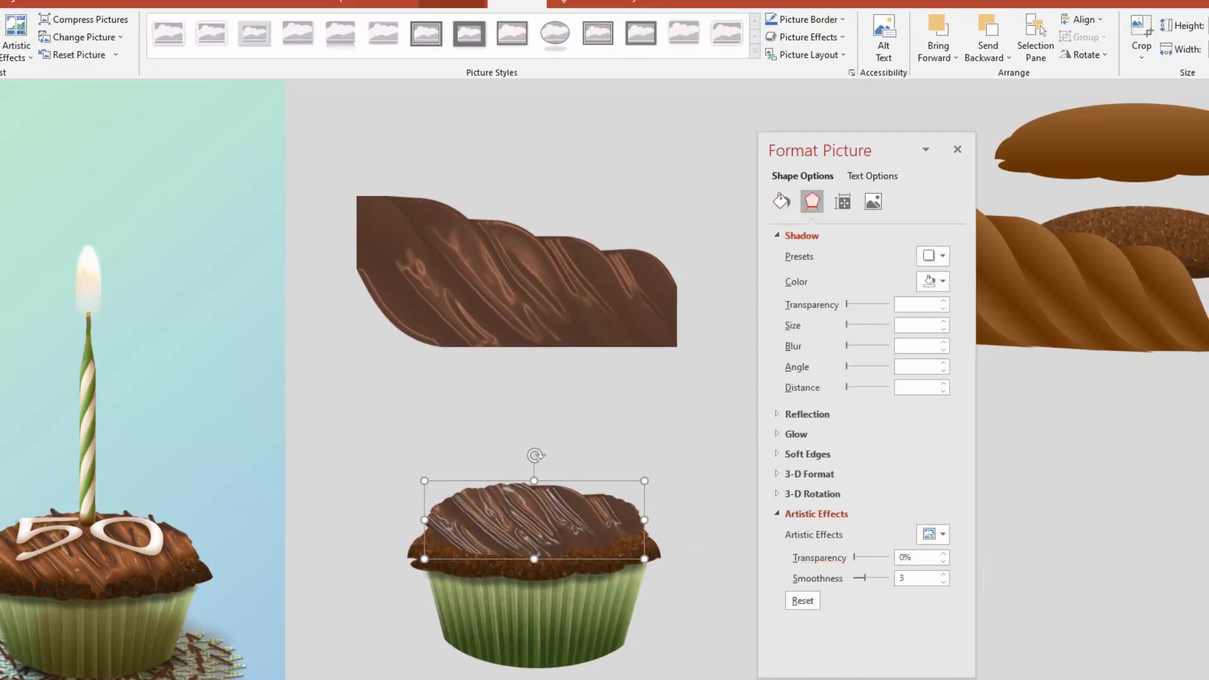
click(16, 38)
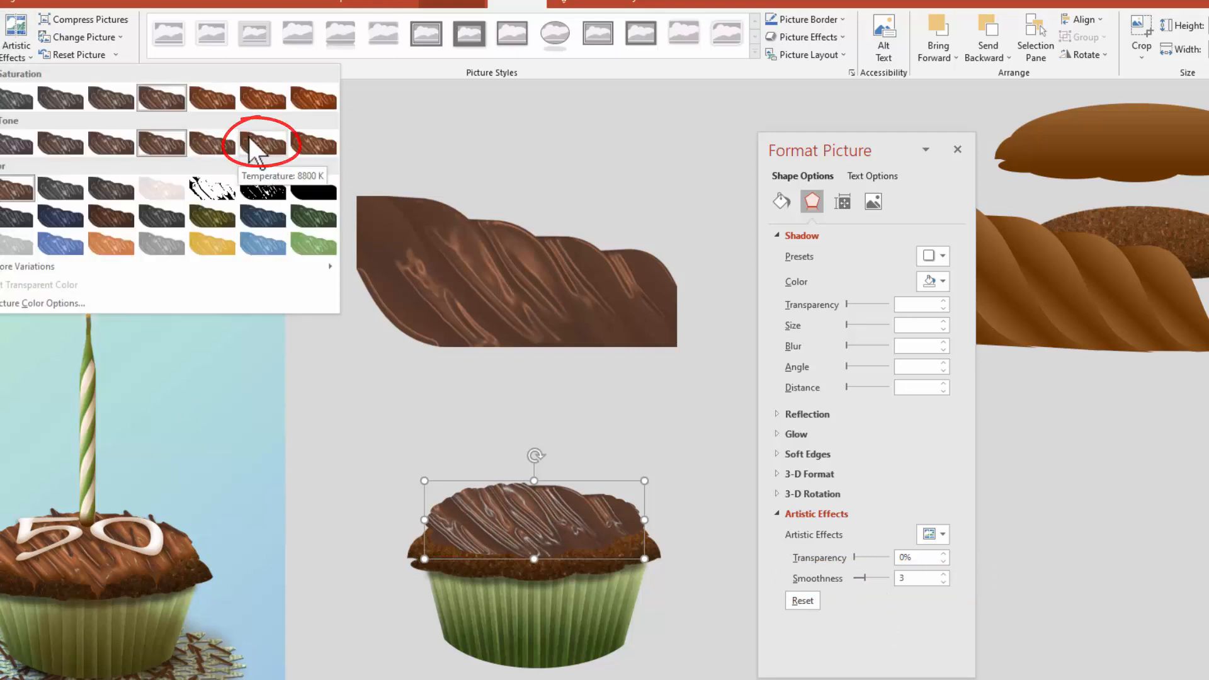
click(250, 148)
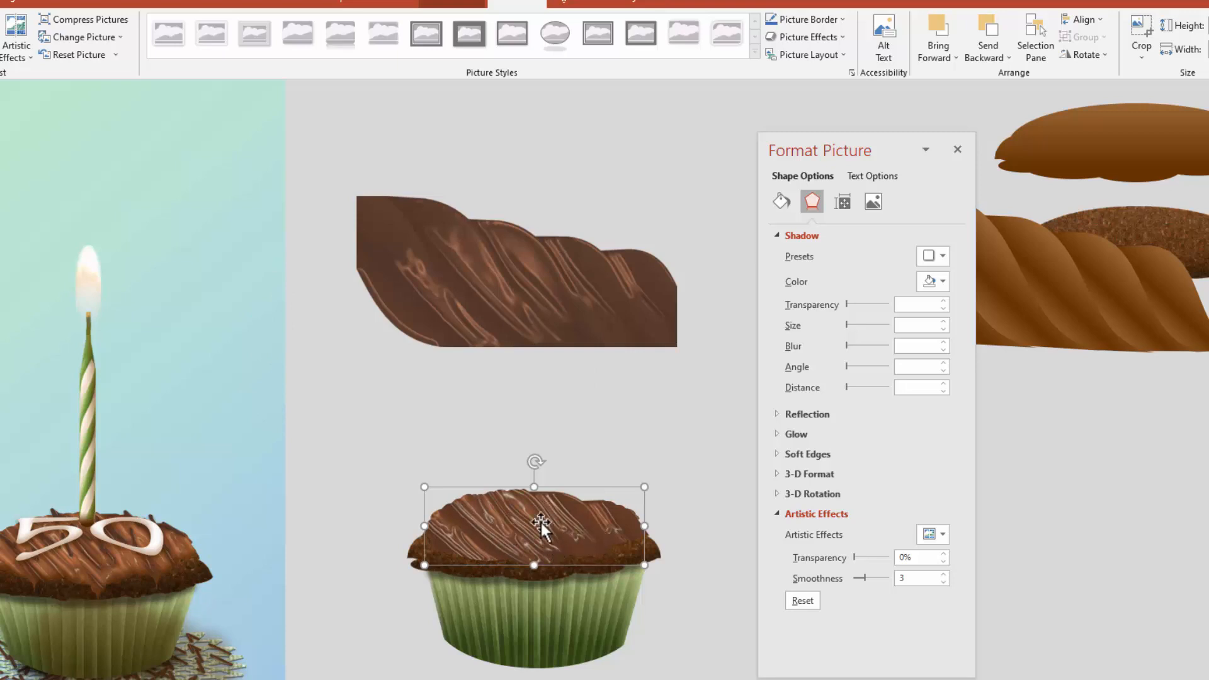
click(367, 447)
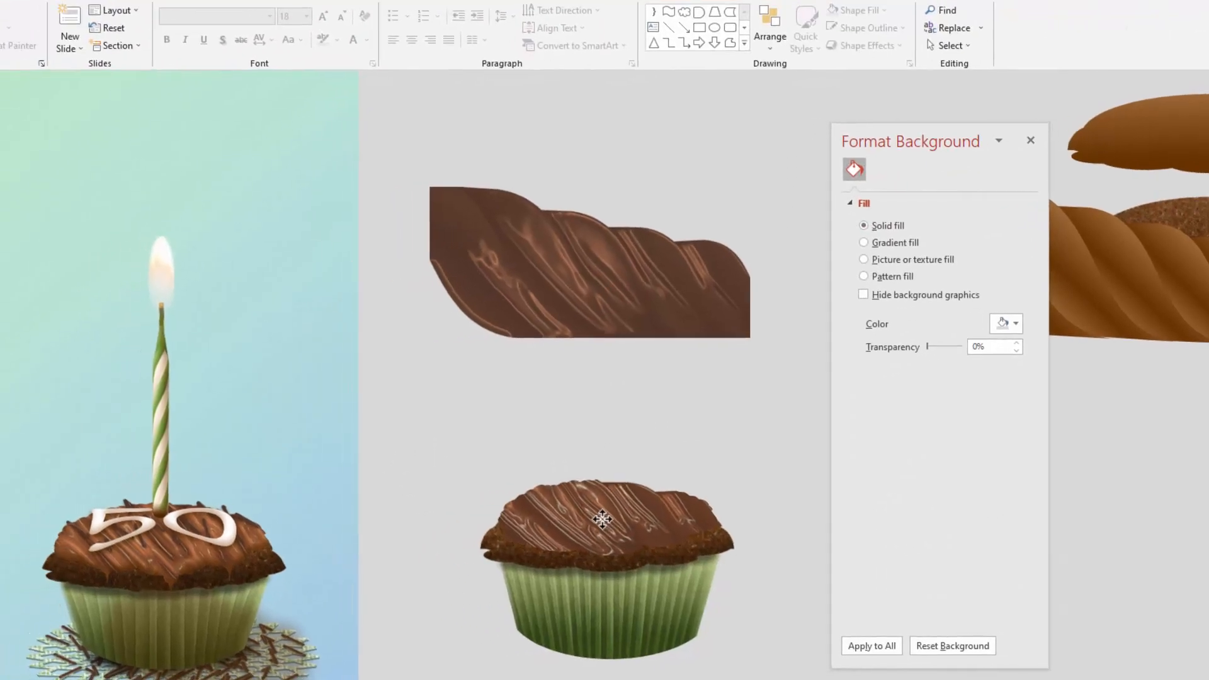
click(602, 518)
- Darken the large twist picture with a lower-brightness, reduced-contrast correction preset
click(521, 285)
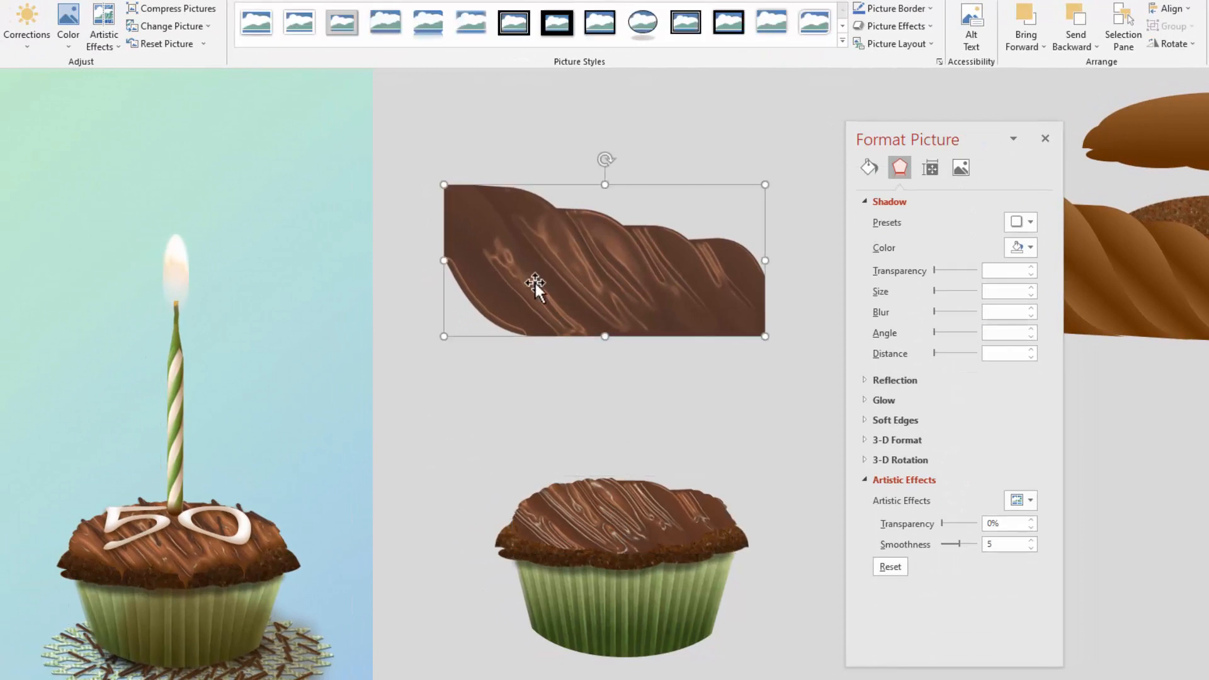
click(29, 33)
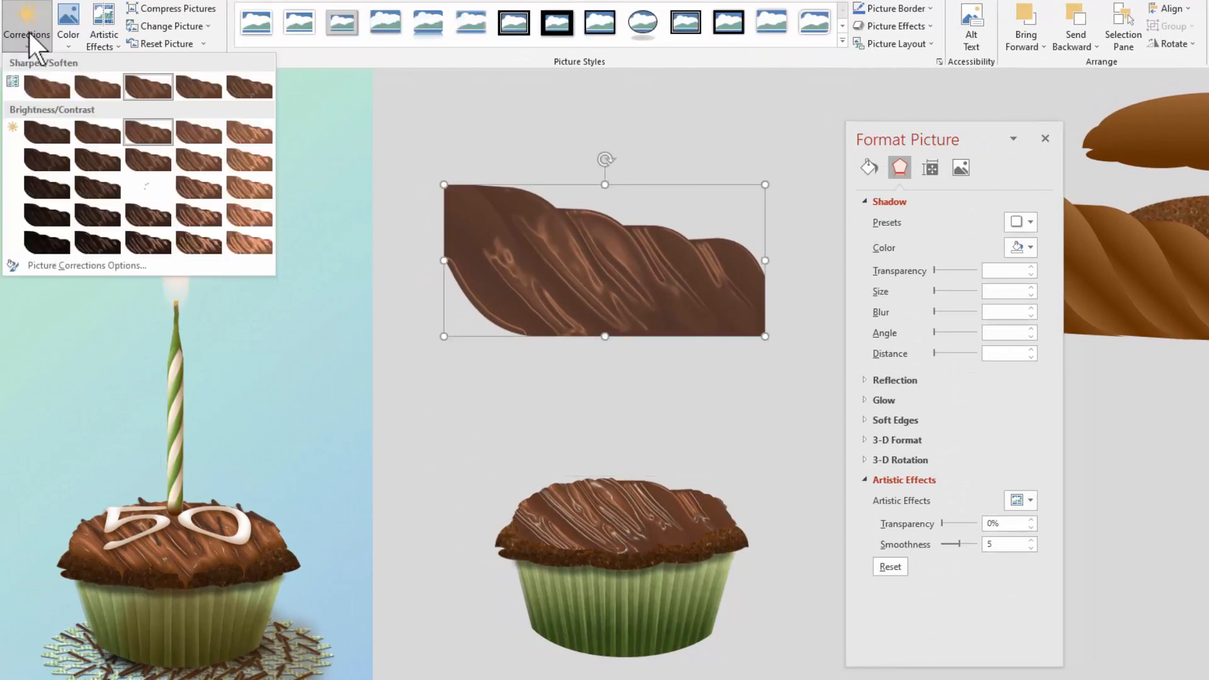
click(96, 162)
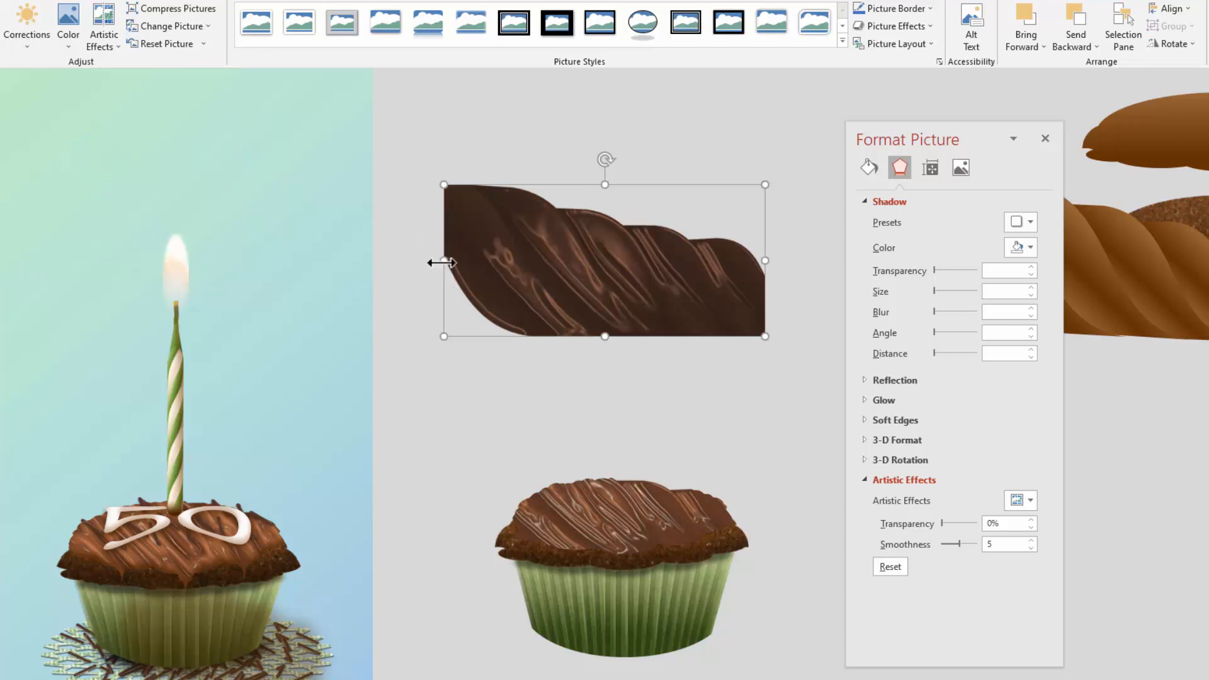
- Refill the icing shape with the darkened twist picture from the clipboard
click(578, 481)
click(869, 190)
click(947, 375)
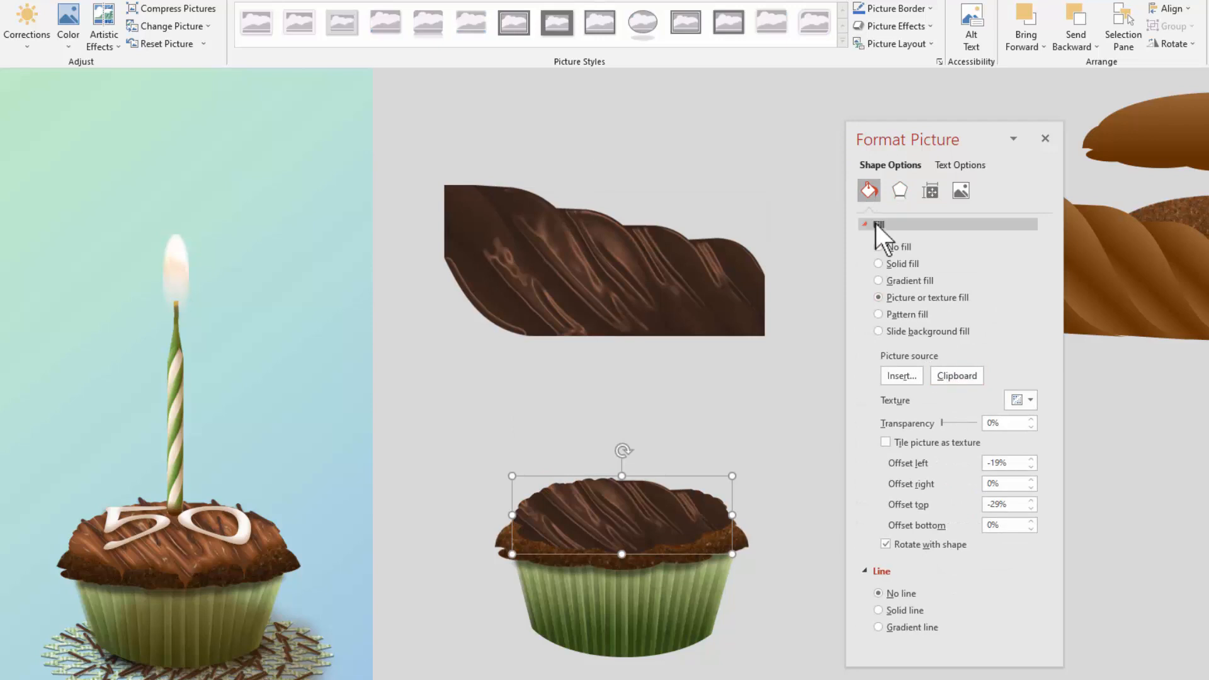
- Apply Plastic Wrap with smoothness 1 to the icing shape and give it the warmest color tone preset
click(898, 189)
click(1033, 526)
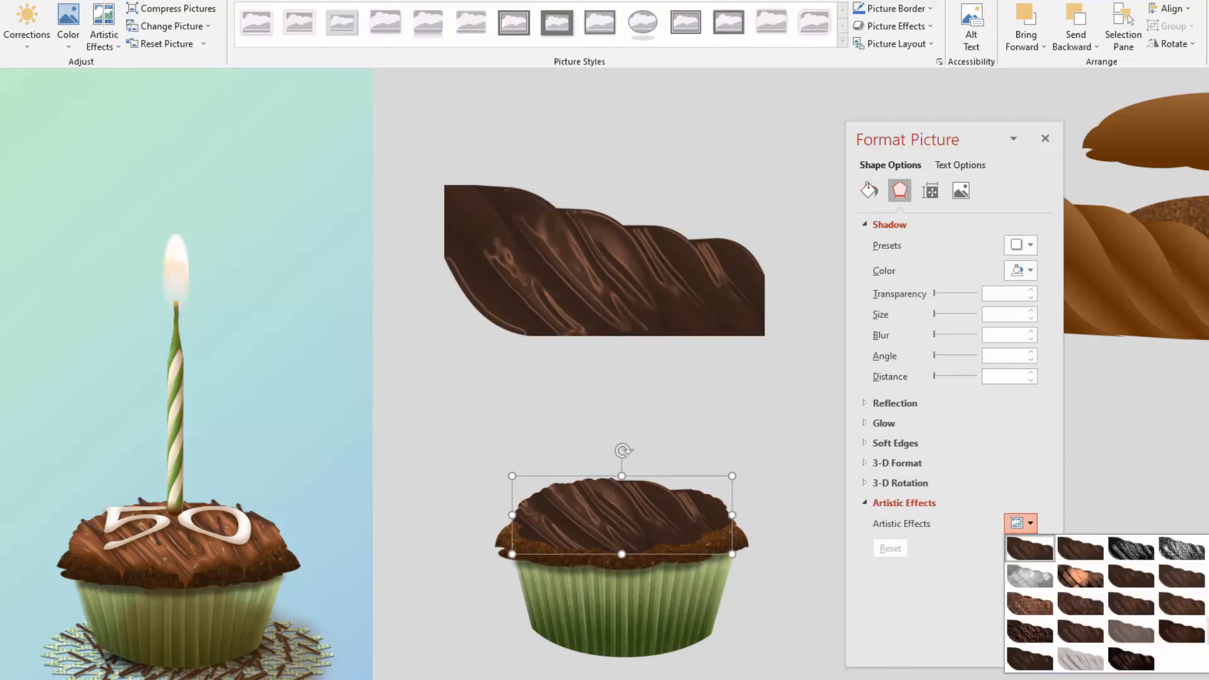
click(1181, 631)
drag(957, 568, 919, 569)
click(67, 36)
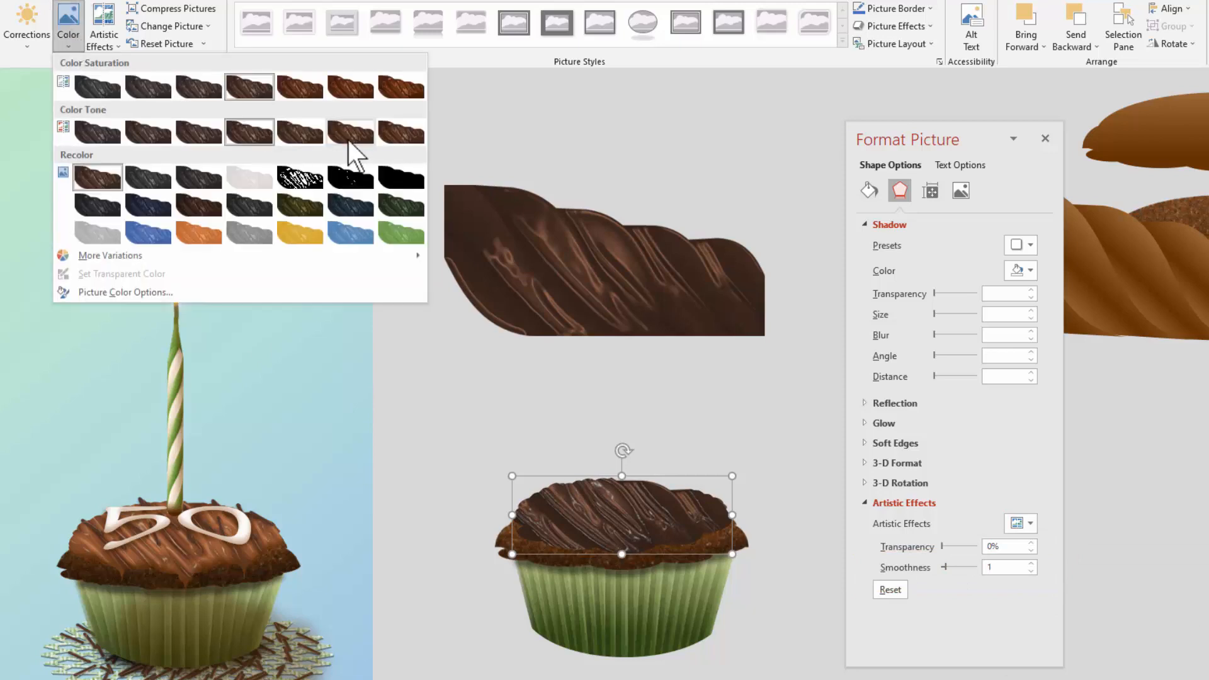
click(402, 130)
click(433, 465)
click(614, 507)
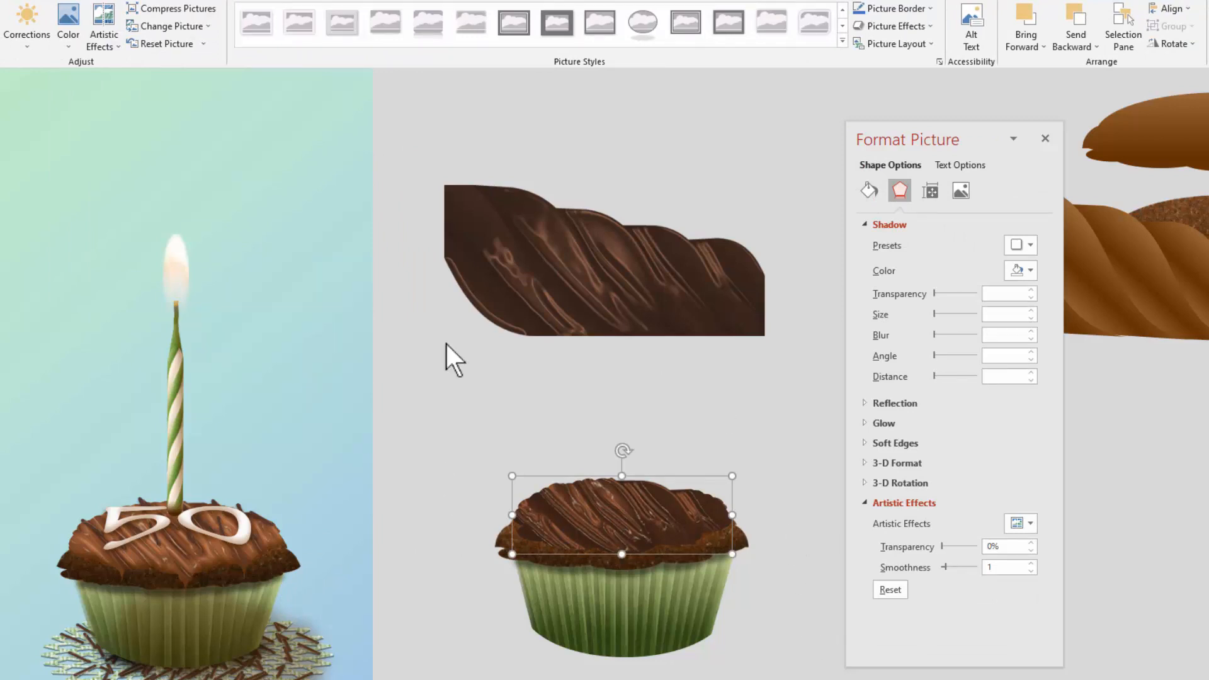
- Apply the lowest-contrast, normal-brightness correction preset to the large twist picture
click(19, 32)
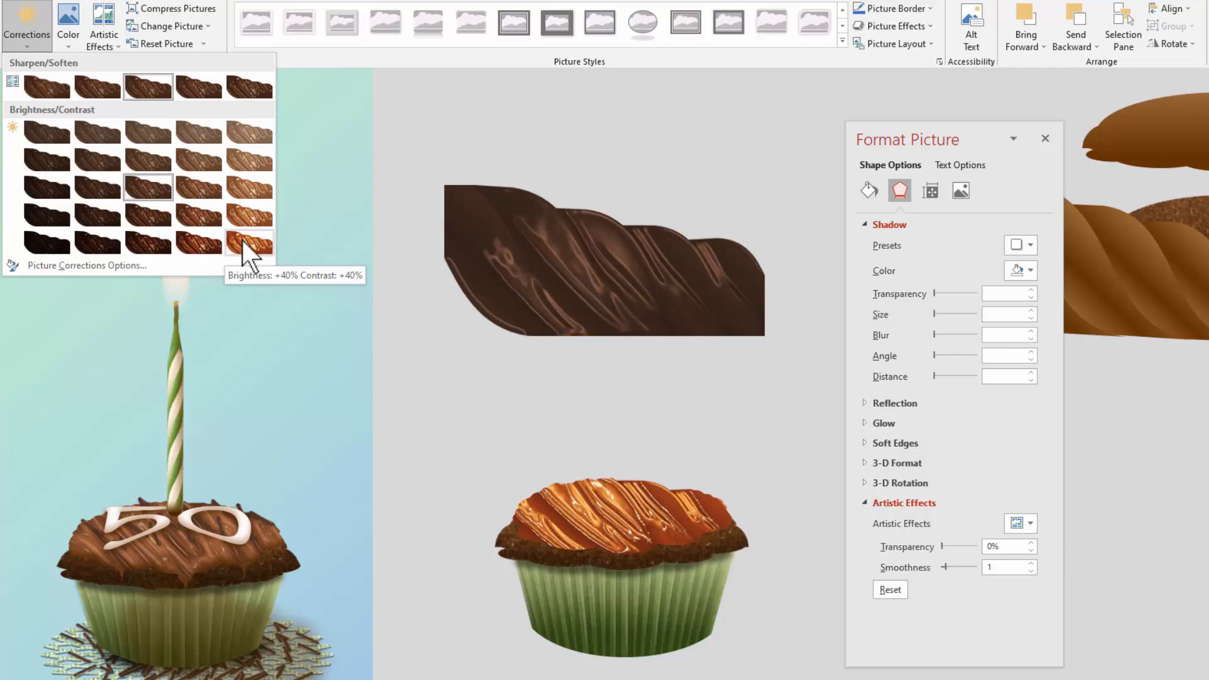
click(685, 355)
click(632, 289)
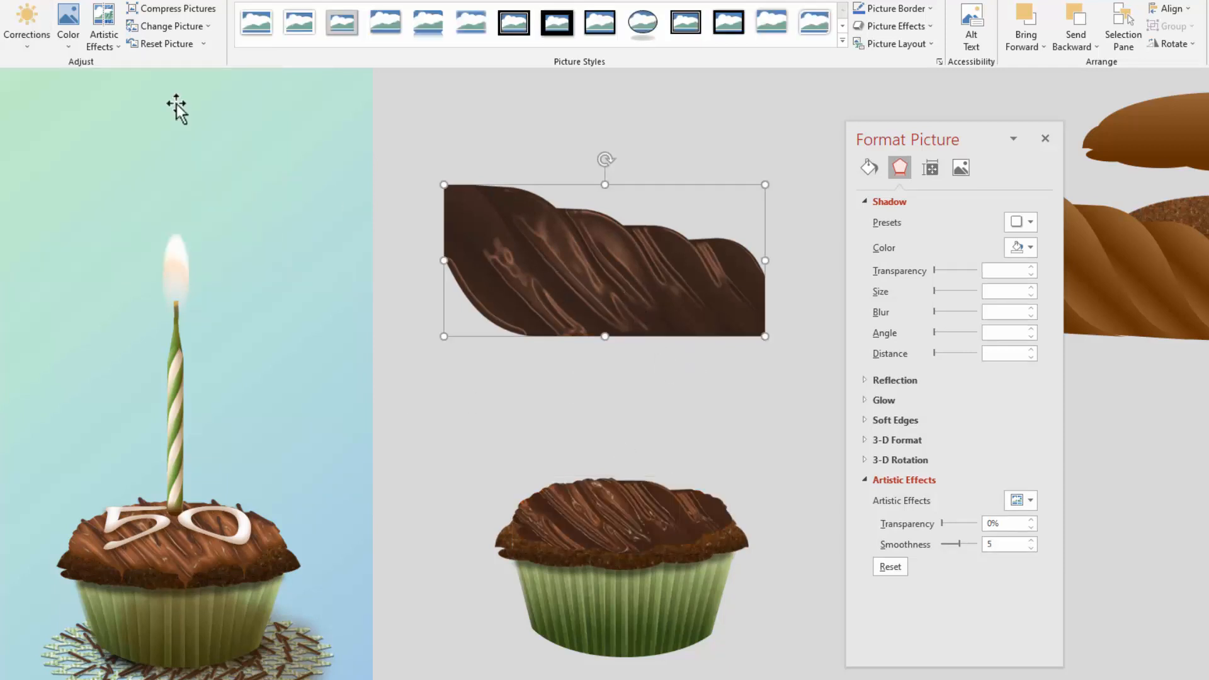
click(26, 25)
click(152, 125)
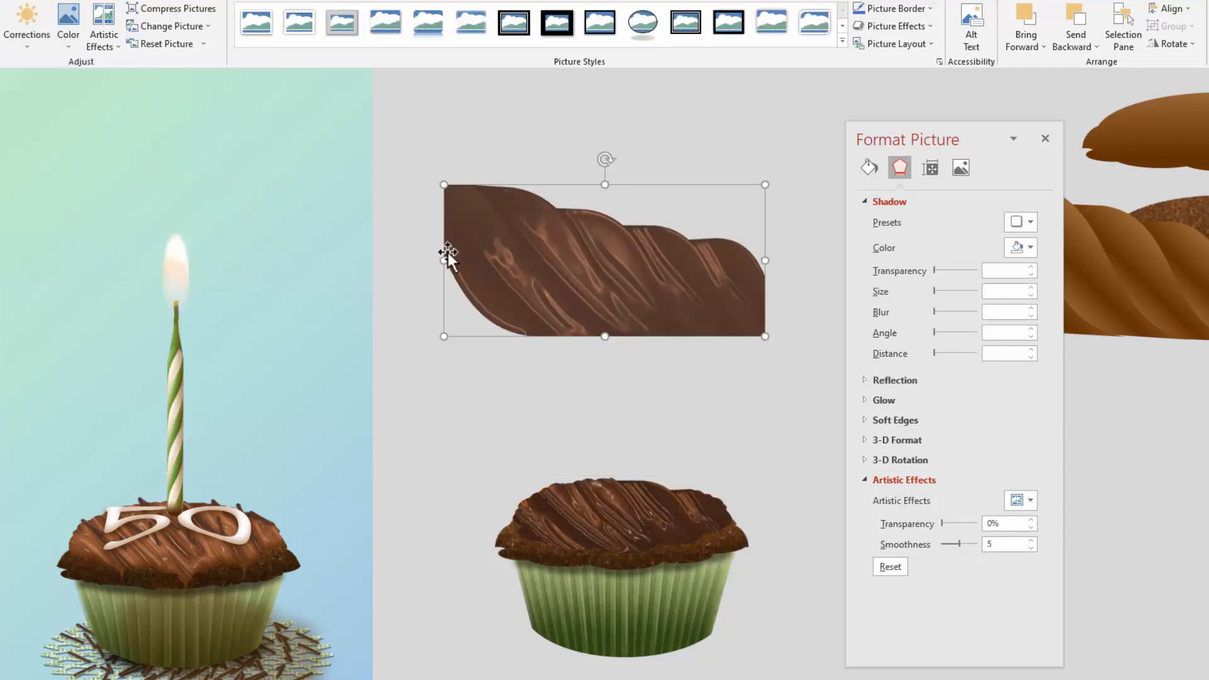
- Paste a flattened picture copy of the twist, delete the original and move the copy into its place
drag(567, 270, 579, 247)
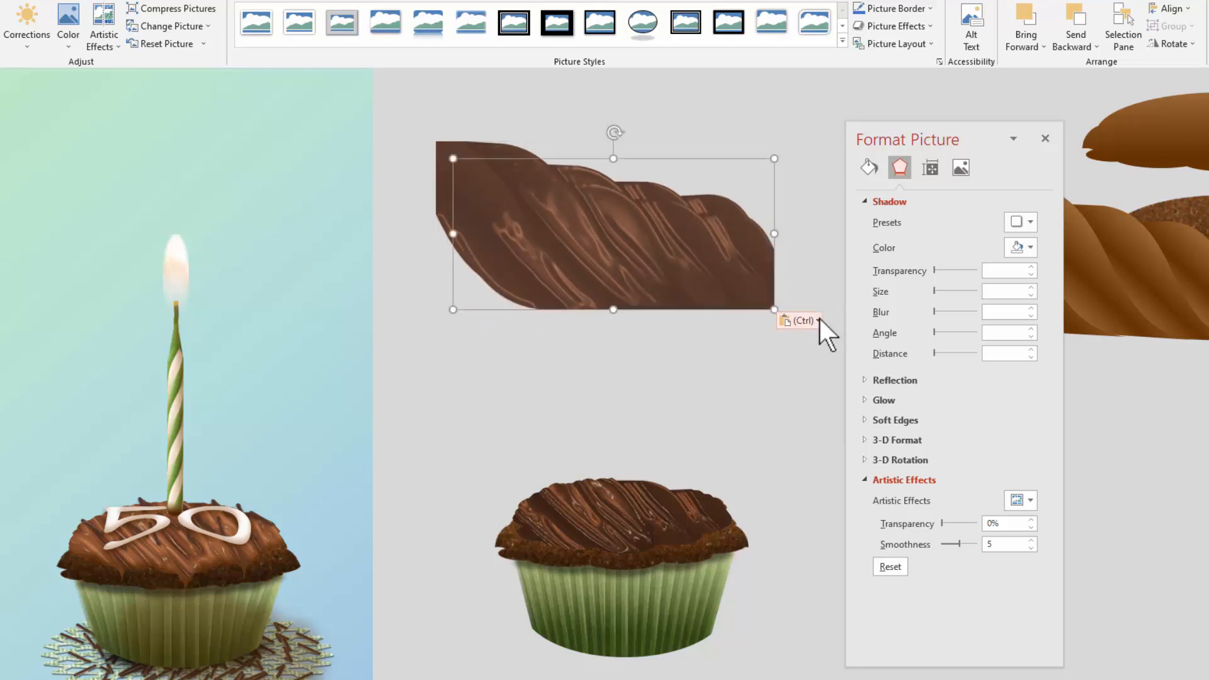
click(800, 320)
click(807, 358)
click(533, 200)
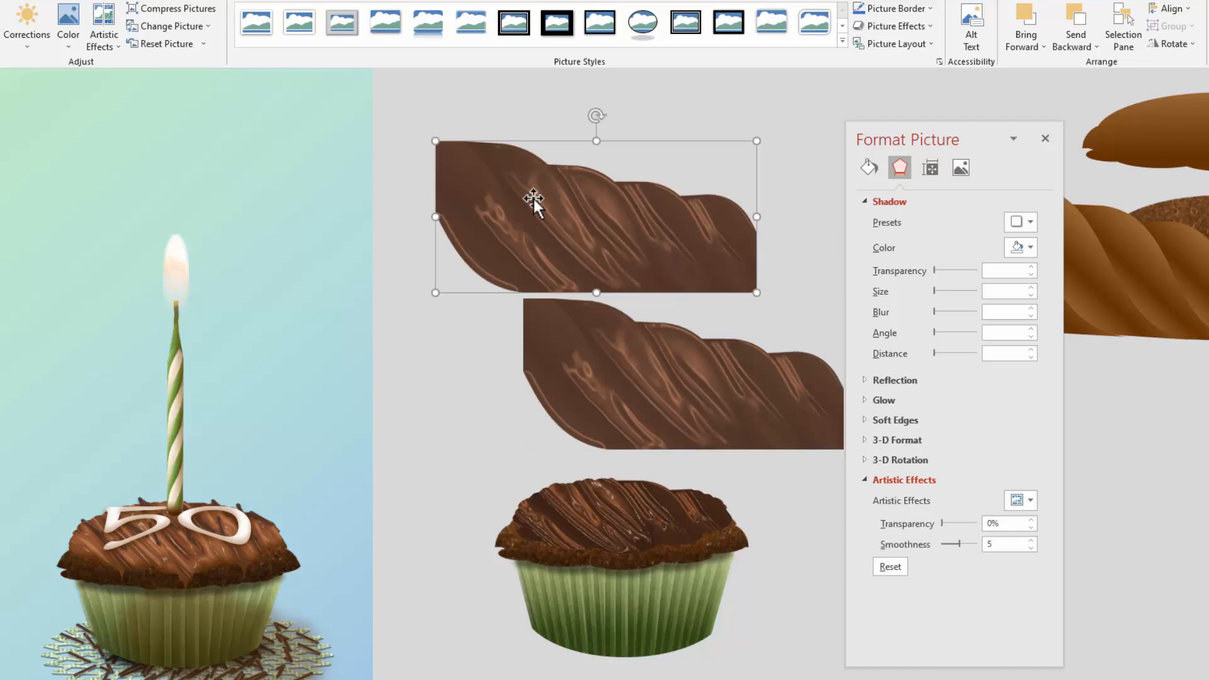
key(Delete)
drag(643, 371, 542, 287)
- Recolor the twist picture with Orange, Accent color 2 Dark and apply Plastic Wrap with smoothness 10
click(62, 33)
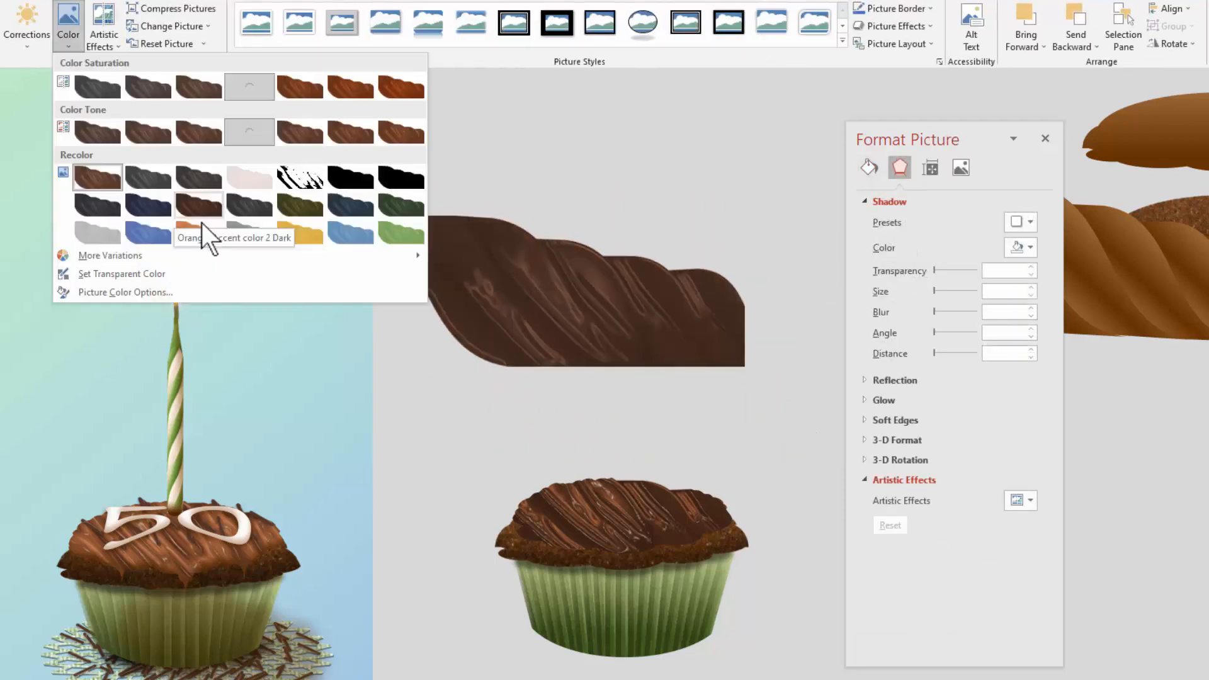
click(199, 204)
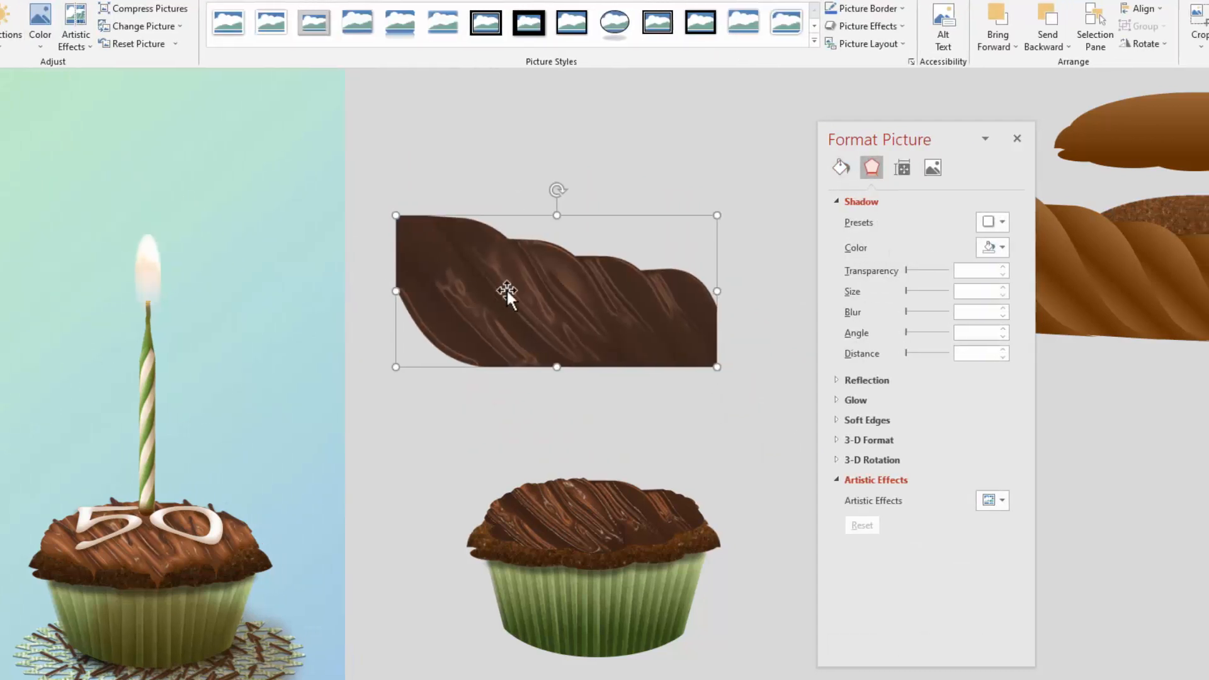
click(497, 289)
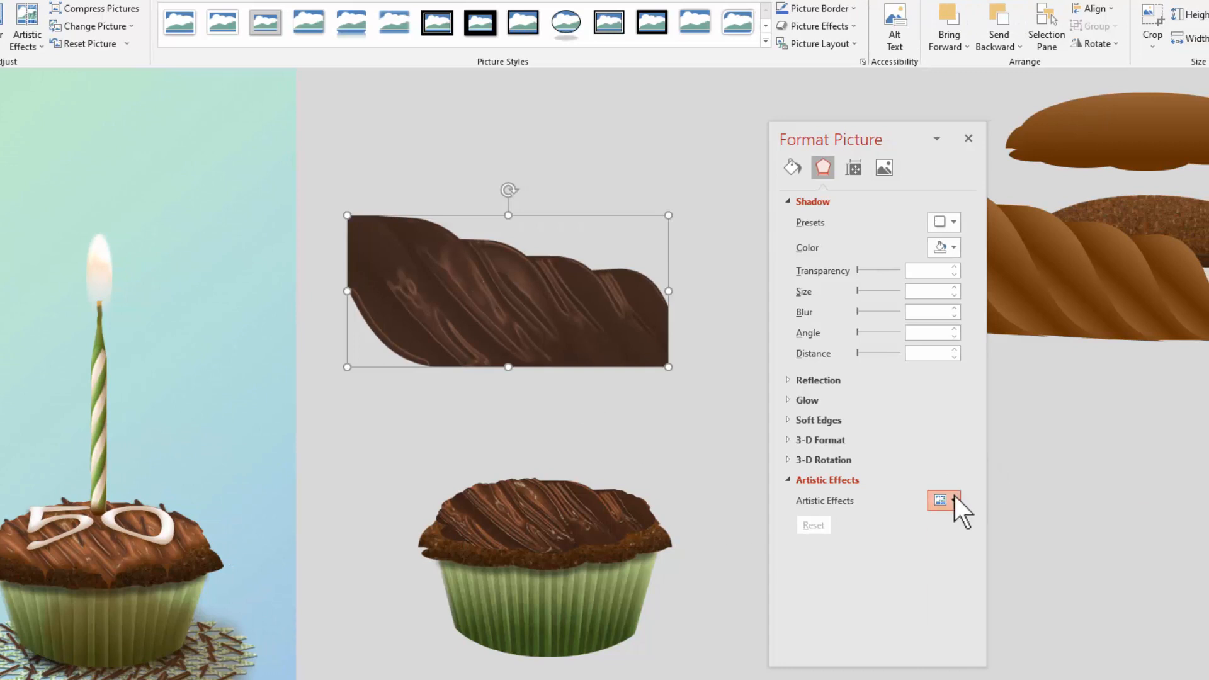
click(953, 498)
click(1149, 601)
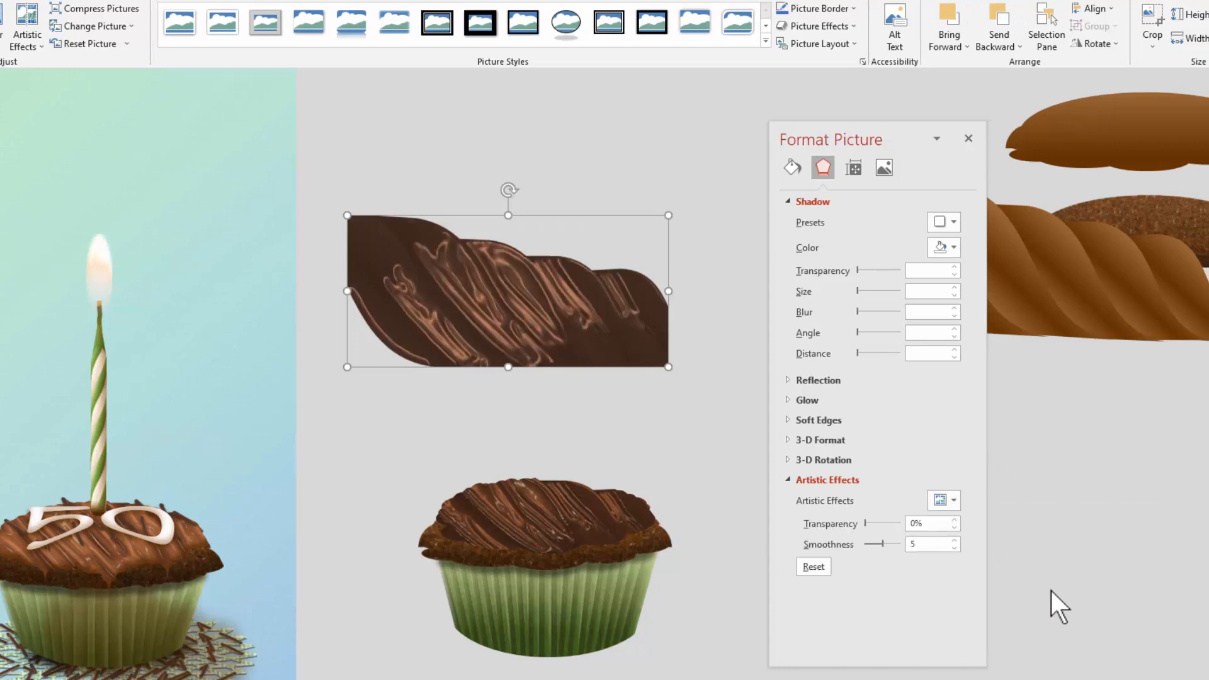
drag(881, 542, 960, 559)
drag(528, 322, 538, 319)
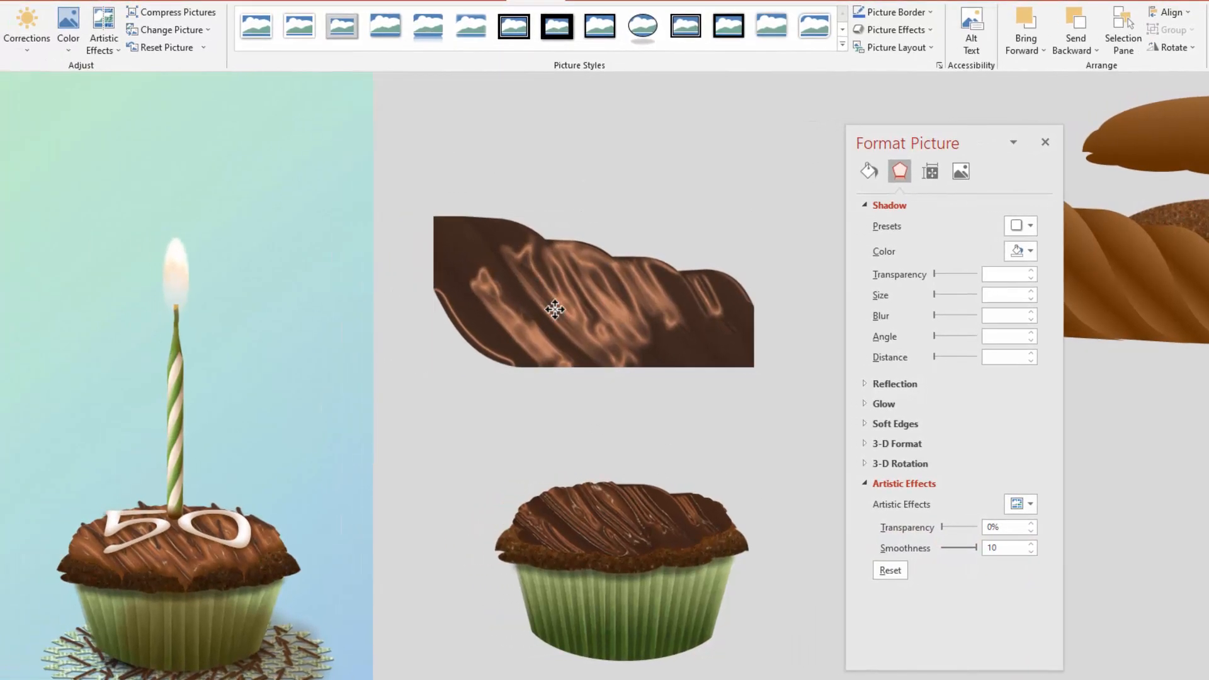
- Reduce the twist picture's contrast with the lowest-contrast preset and refill the icing shape with it from the clipboard
click(26, 36)
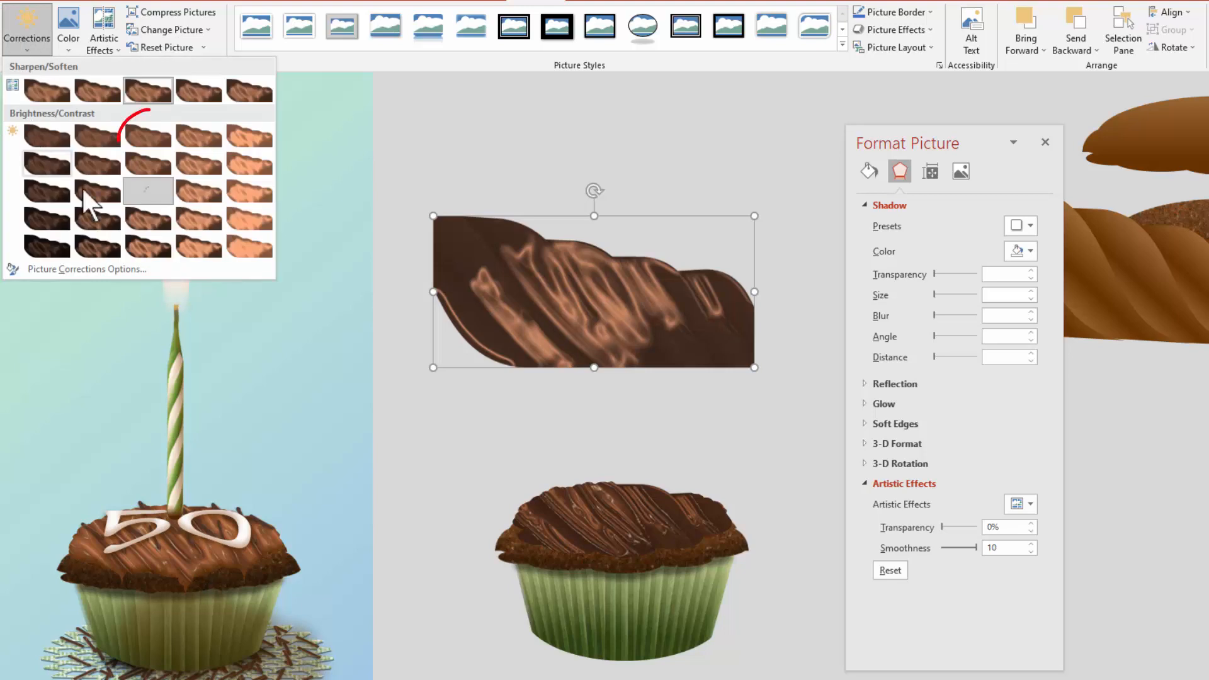
click(148, 135)
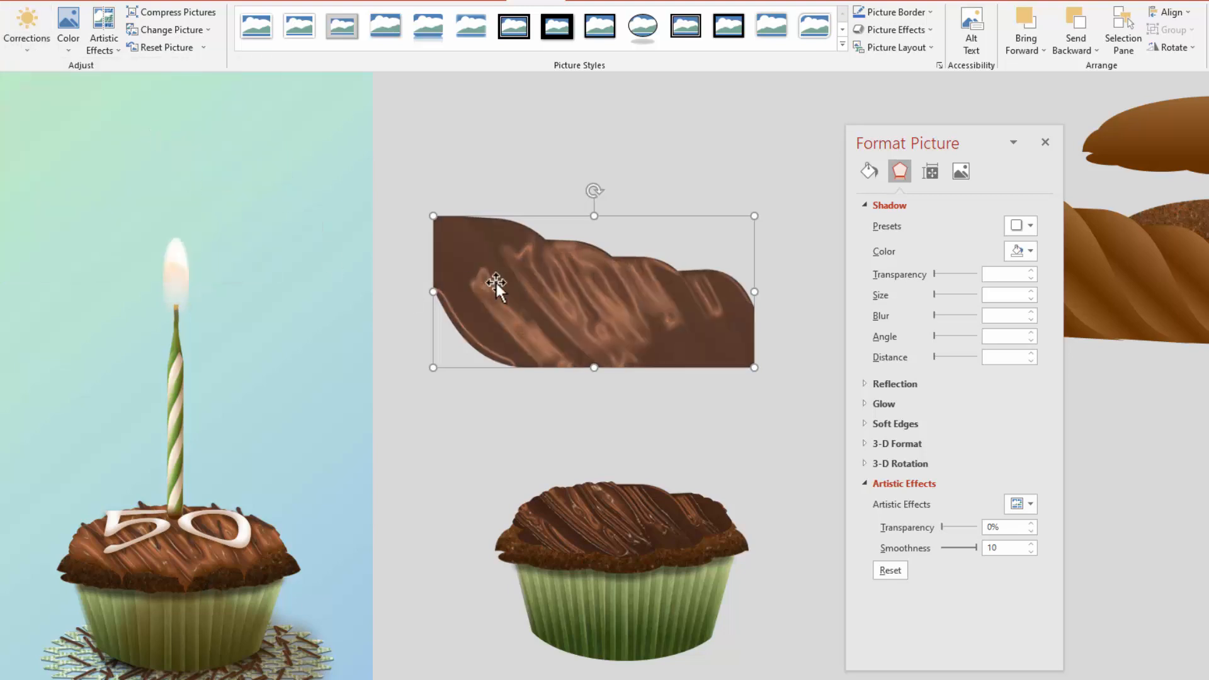
drag(488, 278, 499, 267)
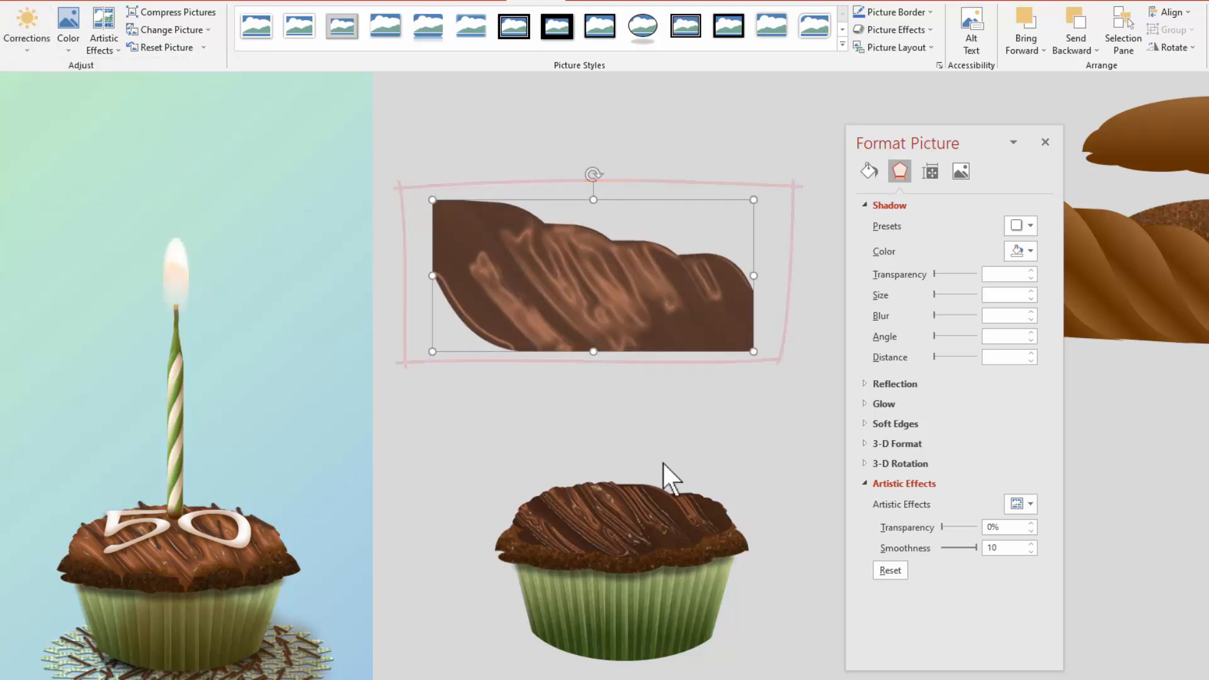
click(640, 505)
click(867, 193)
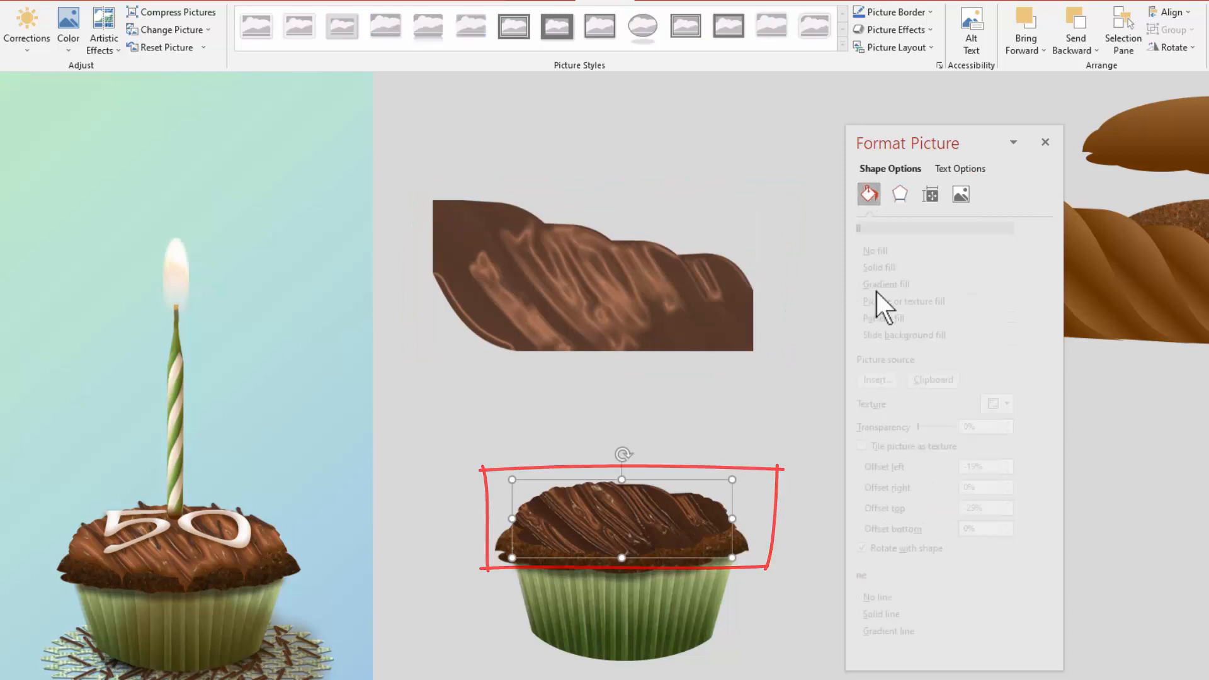
click(957, 379)
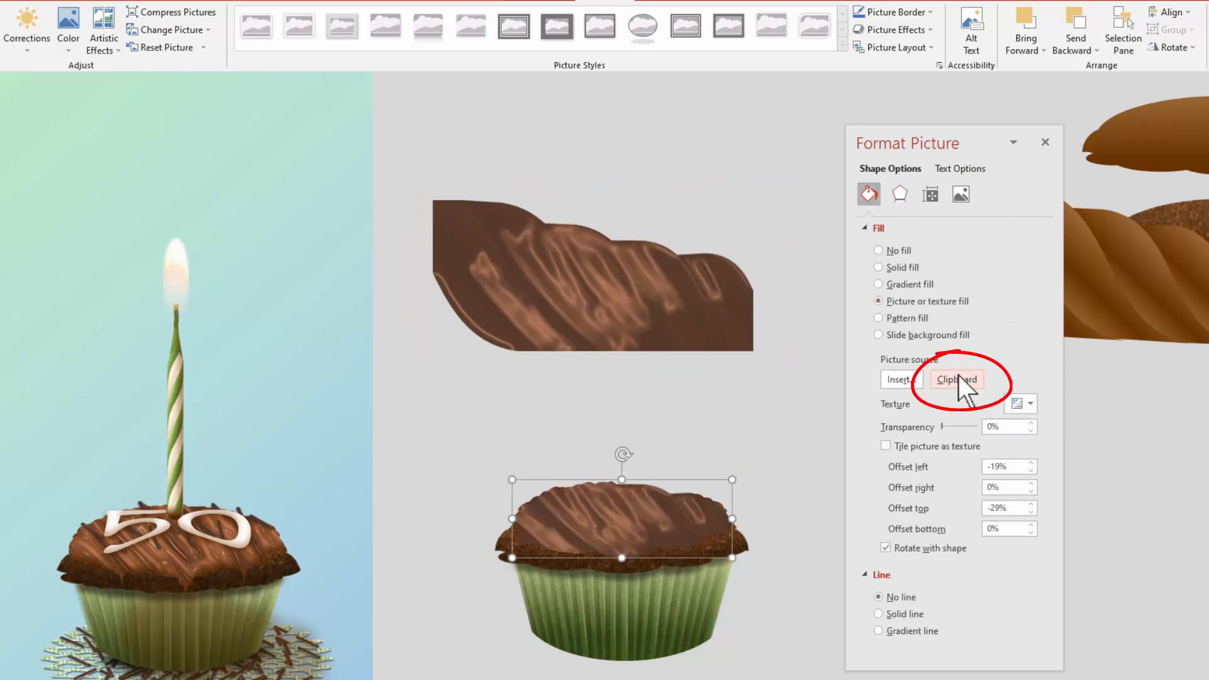
- Apply Plastic Wrap with smoothness 2 to the refilled icing shape and give it a warmer color tone preset
click(899, 194)
click(1032, 526)
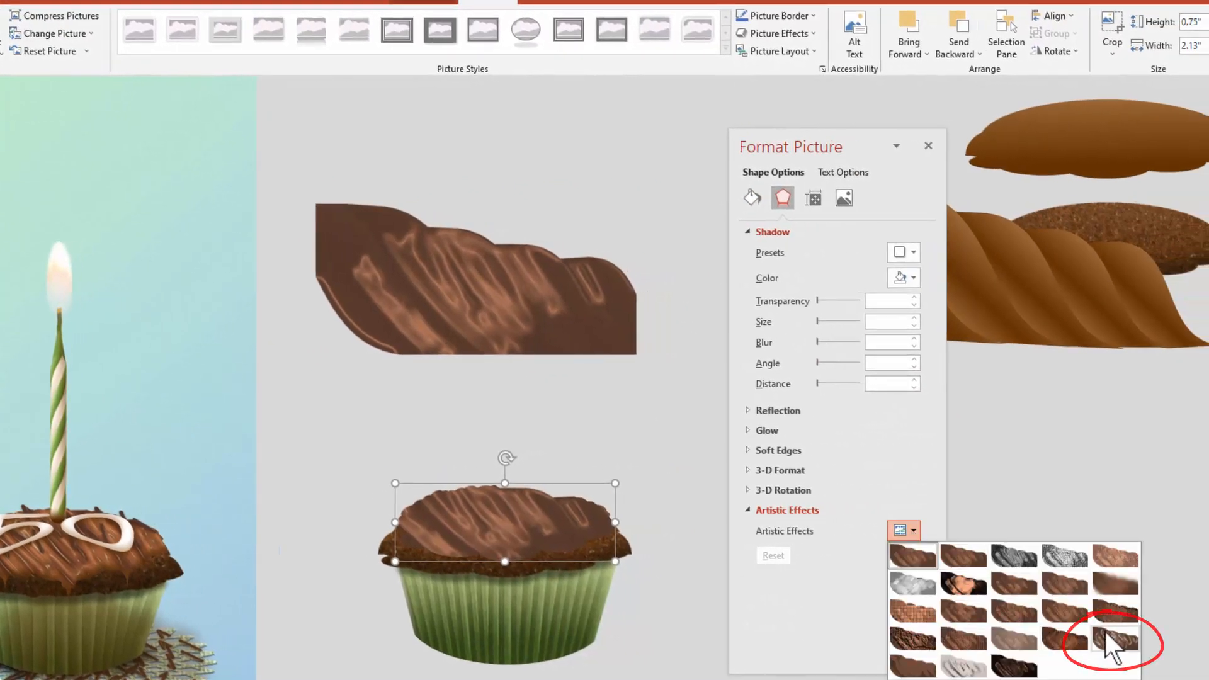
click(1115, 624)
drag(840, 573, 830, 573)
click(0, 42)
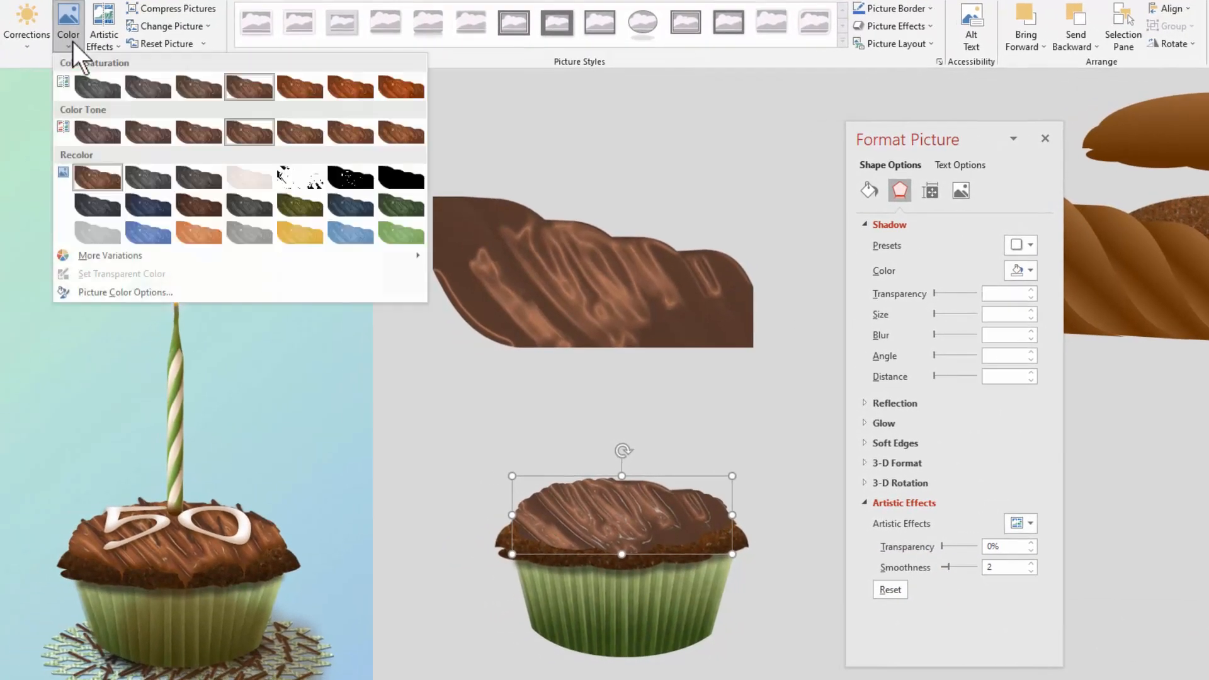
click(366, 134)
- Nudge the icing shape slightly on top of the cupcake
click(772, 652)
click(630, 527)
drag(630, 527, 632, 527)
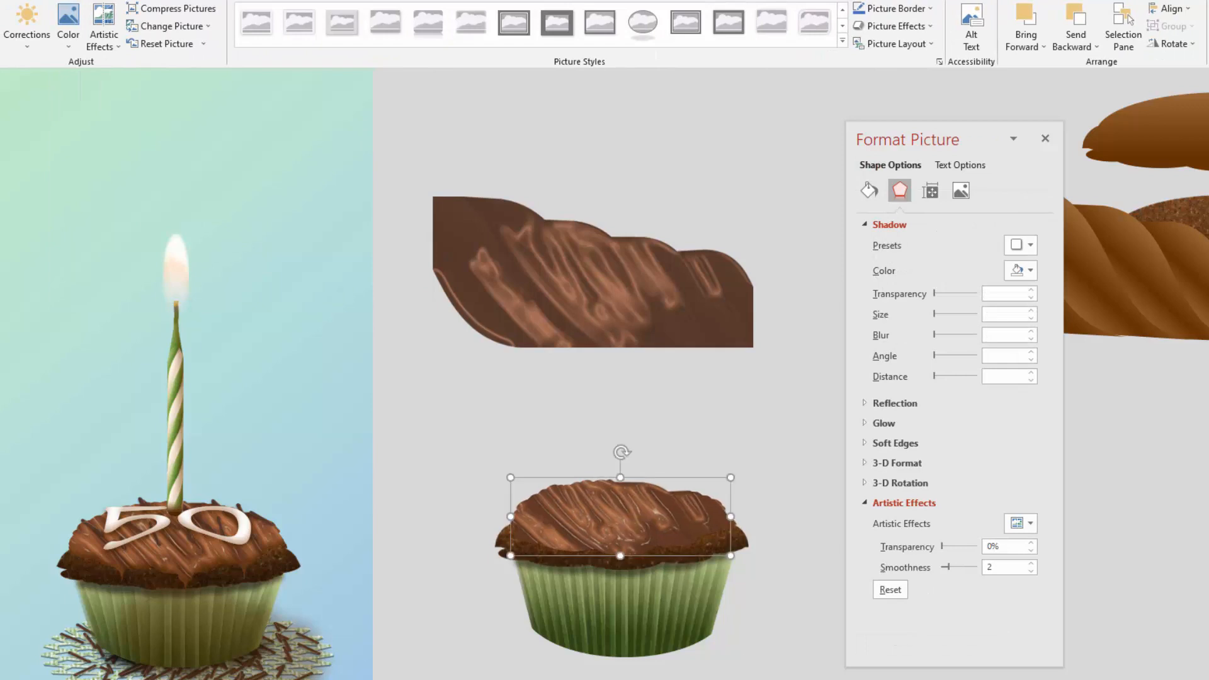
key(Escape)
- Set the icing shape's picture fill offsets to -22% left and -8% right
click(593, 489)
click(868, 190)
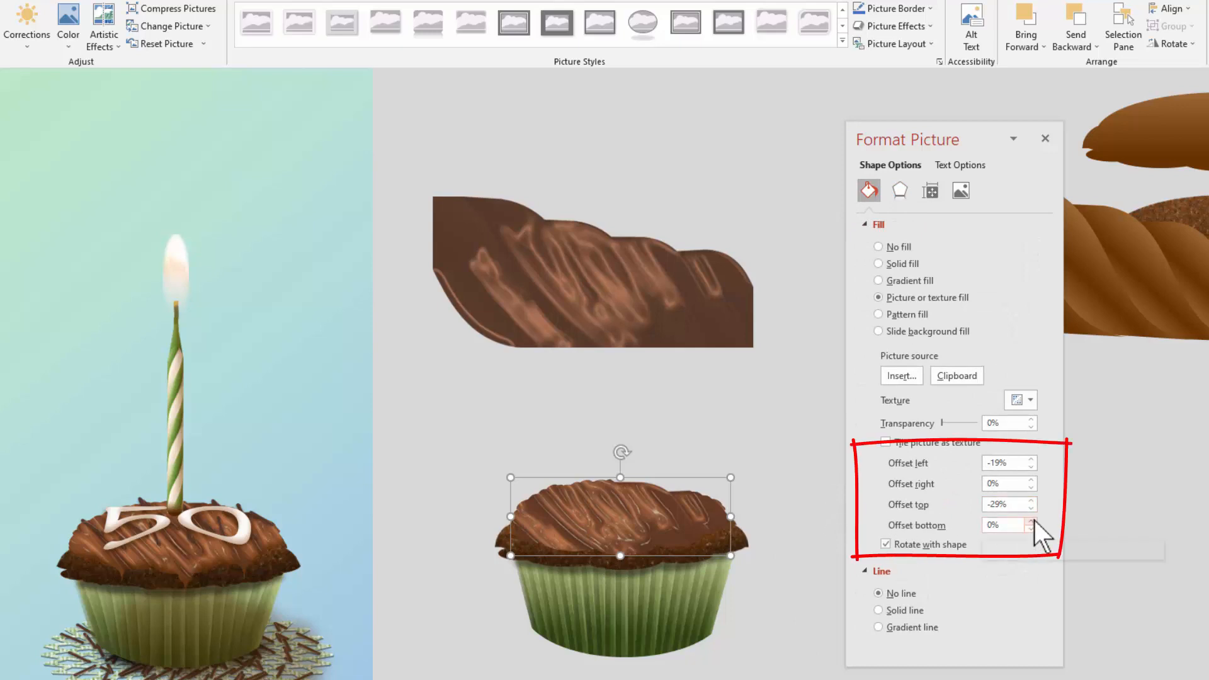
click(1031, 466)
click(1031, 466)
click(1030, 466)
click(1030, 487)
click(1030, 487)
click(1031, 488)
click(1031, 487)
click(1031, 487)
click(1030, 487)
click(1030, 487)
click(1030, 488)
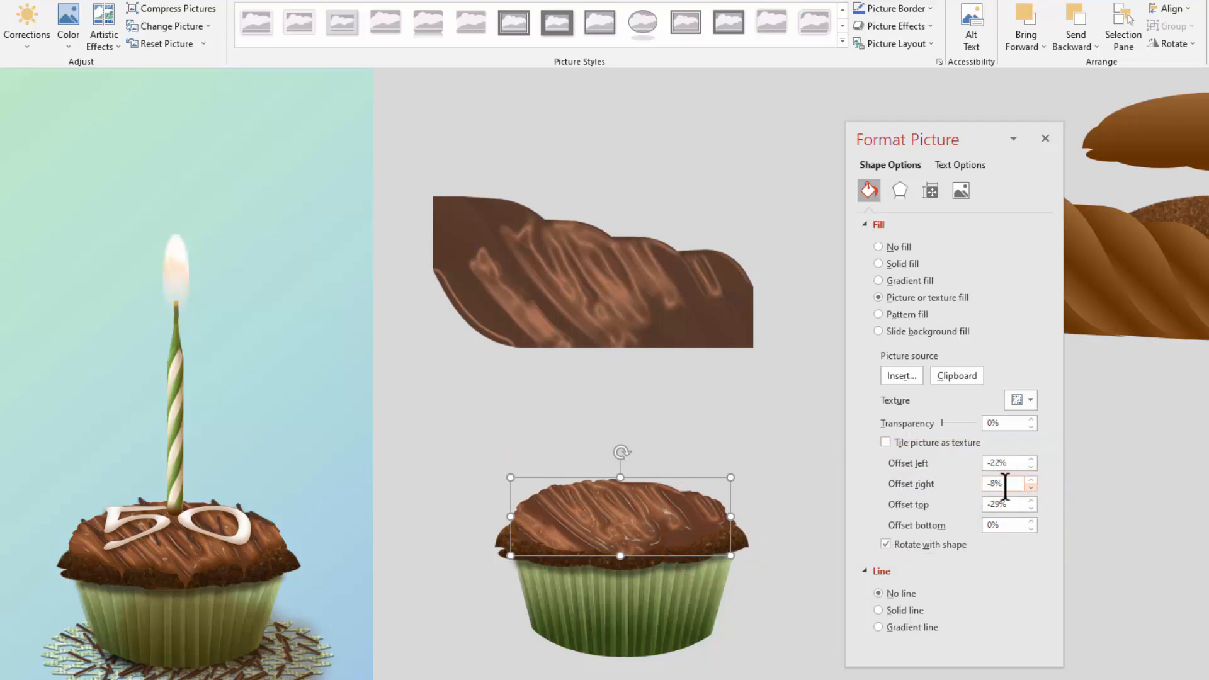
- Fine-tune the icing shape's position over the cake top
click(798, 448)
click(628, 513)
drag(624, 509, 660, 512)
click(780, 453)
click(602, 516)
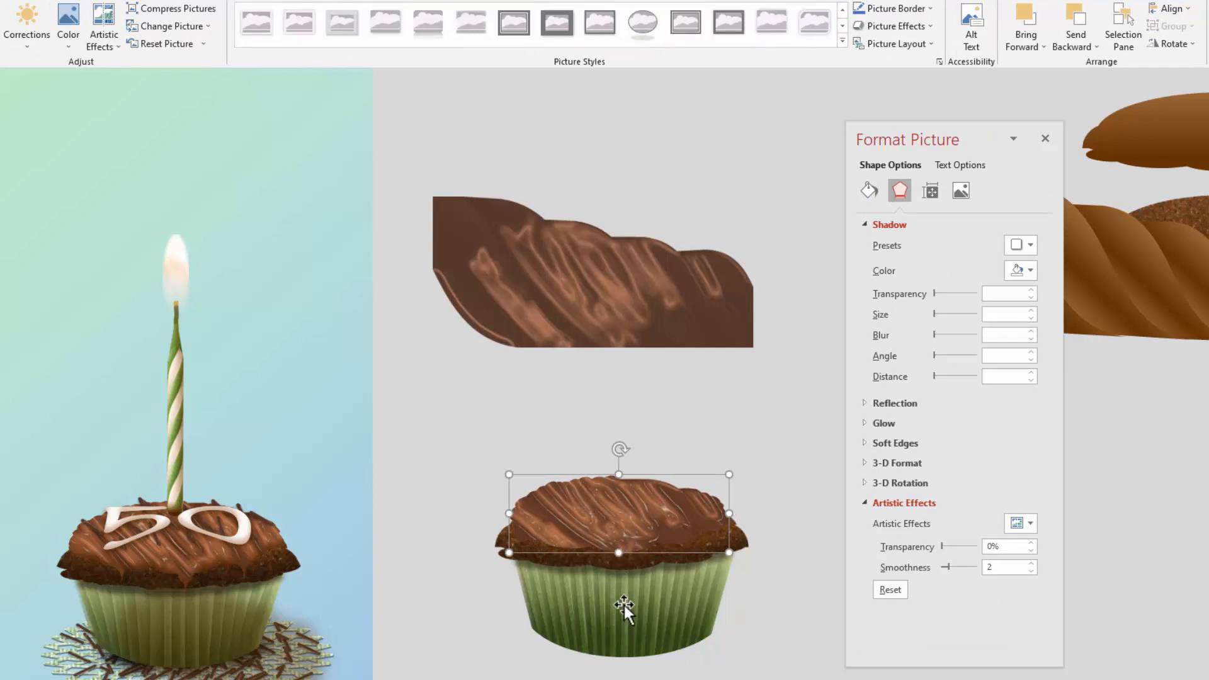
- Draw a small right brace above the cupcake, soften its curve and rotate it a quarter turn clockwise as a drip outline
click(641, 436)
click(759, 42)
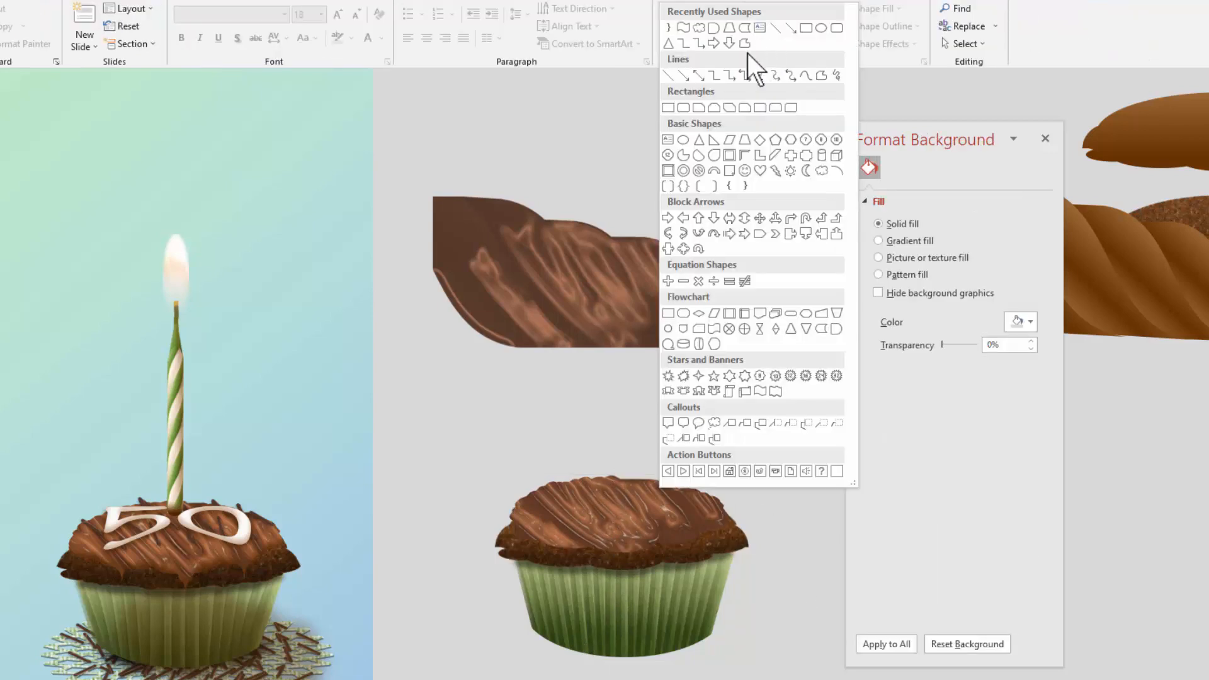
click(745, 186)
drag(703, 416, 738, 457)
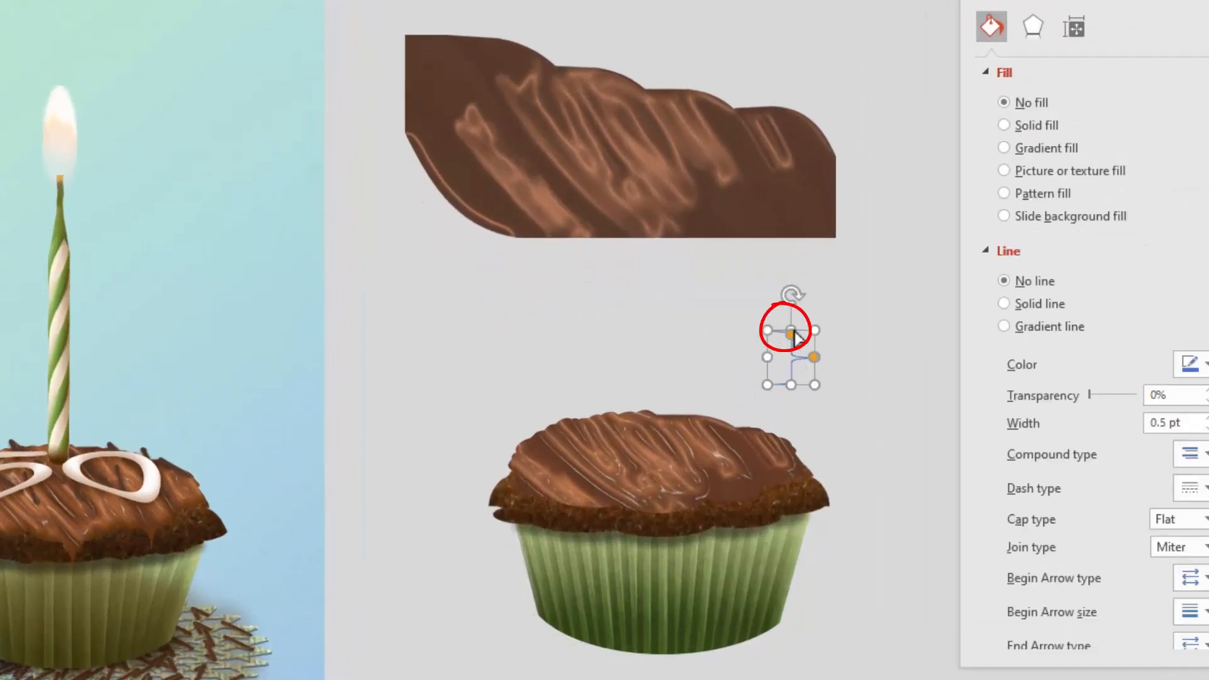
drag(795, 337, 829, 394)
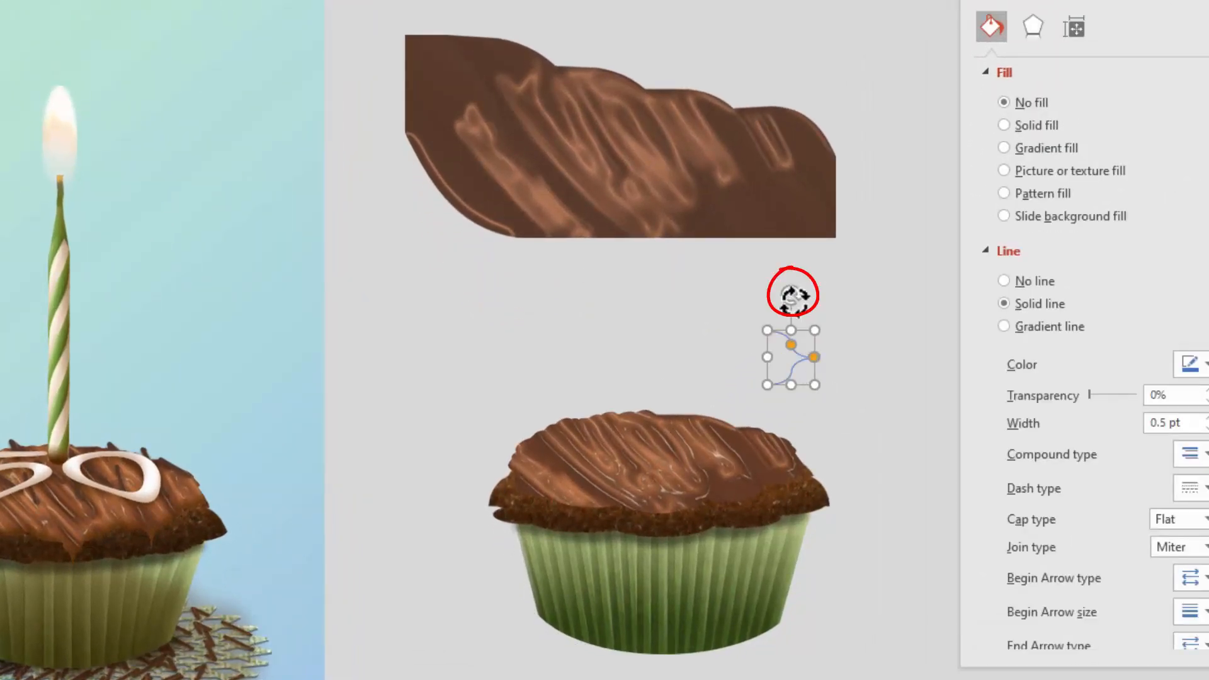
drag(793, 290, 801, 357)
- Lift the icing off the cupcake and place a duplicate of the resized brace at the middle of its lower edge
drag(625, 459, 598, 328)
click(797, 352)
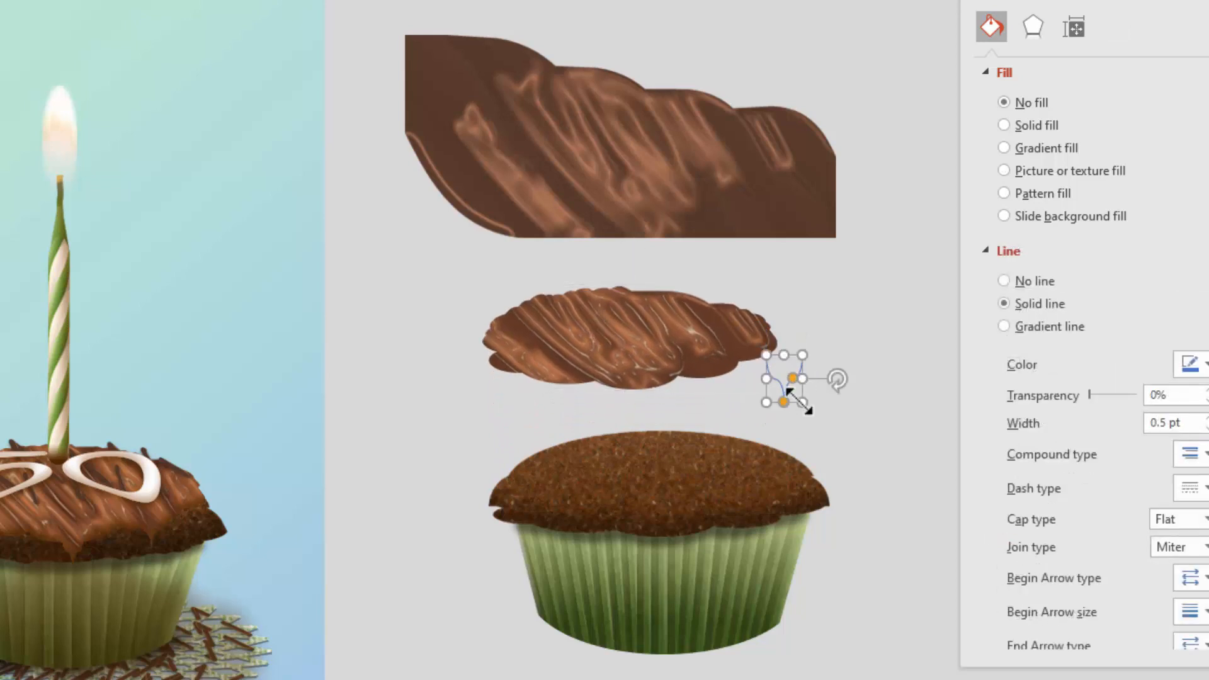
drag(792, 399, 775, 382)
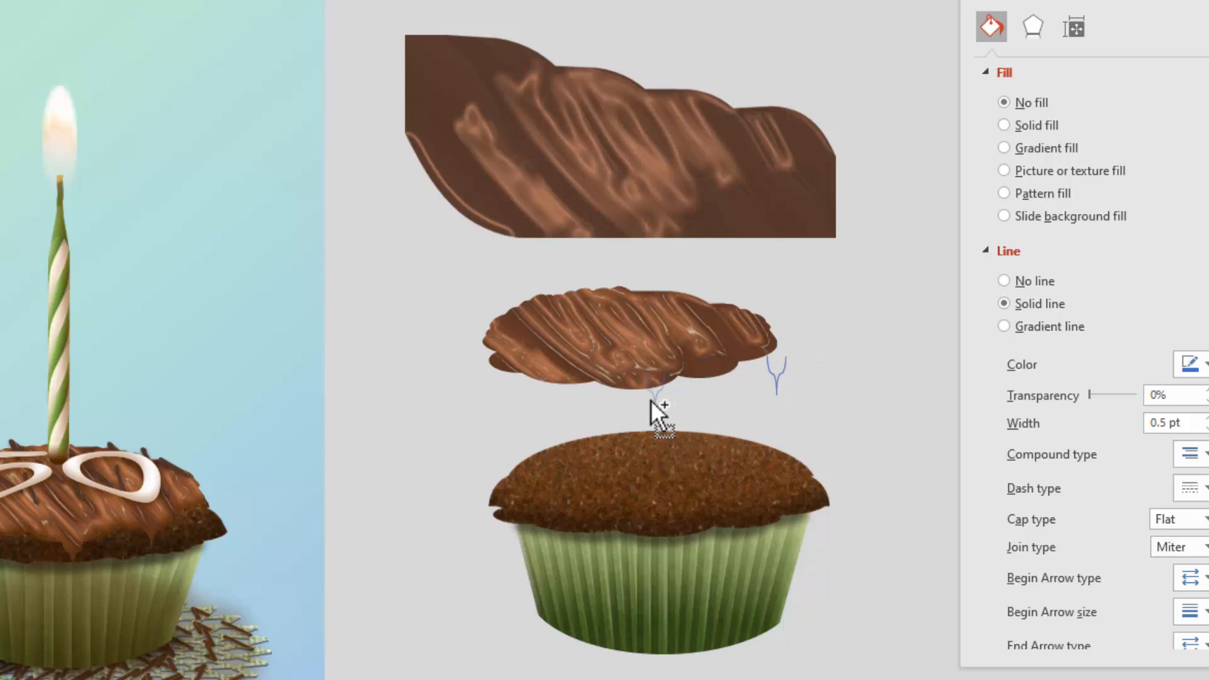
drag(651, 399, 651, 394)
- Union the icing shape with the brace duplicate at its lower edge to form a chocolate drip
click(670, 349)
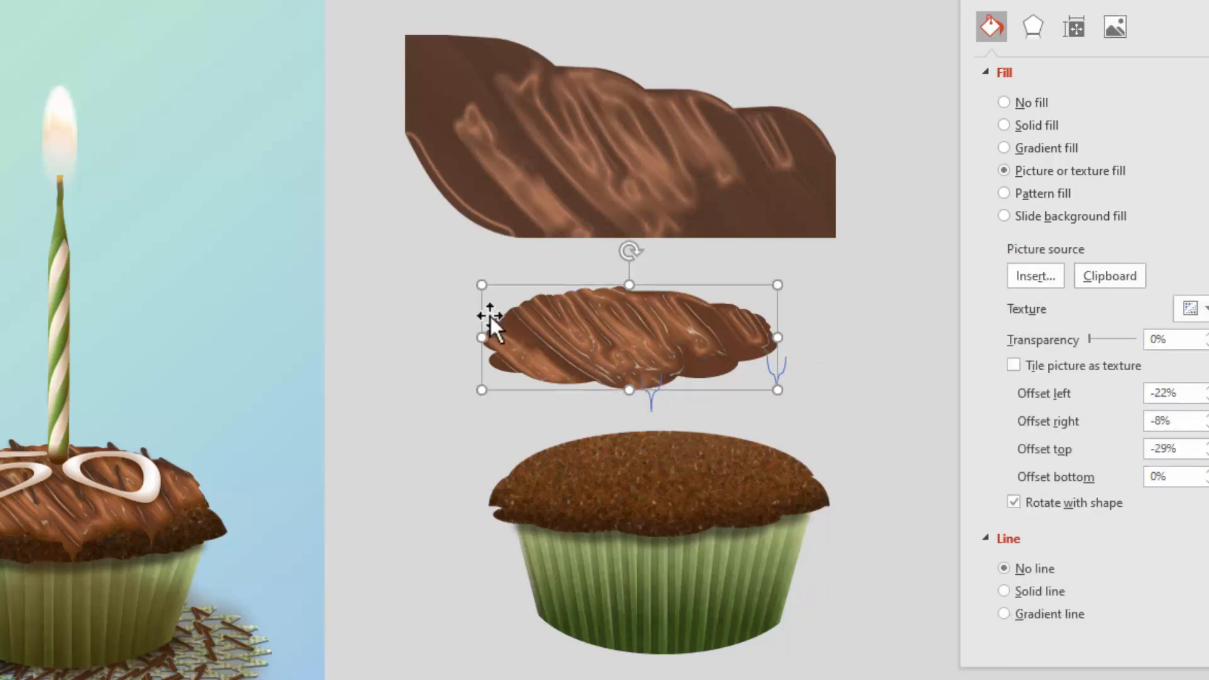
shift+click(649, 401)
click(304, 103)
click(248, 132)
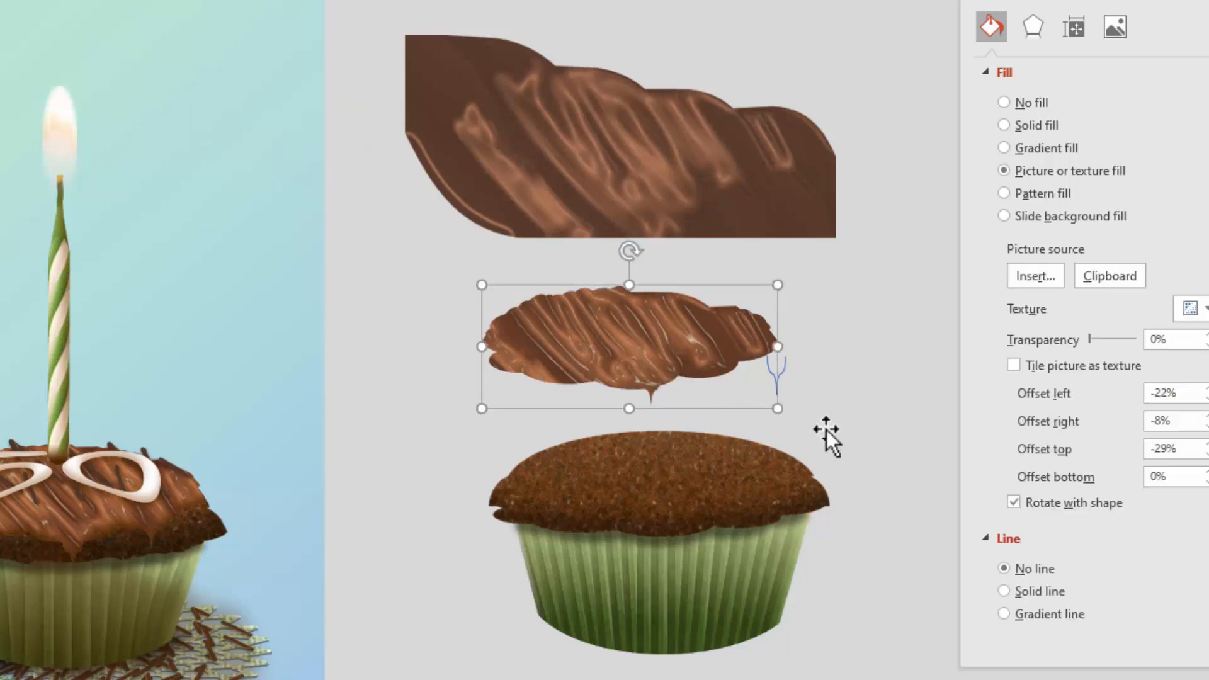
- Place further brace duplicates along the icing's lower edge and union each one with the icing shape
click(777, 409)
click(779, 387)
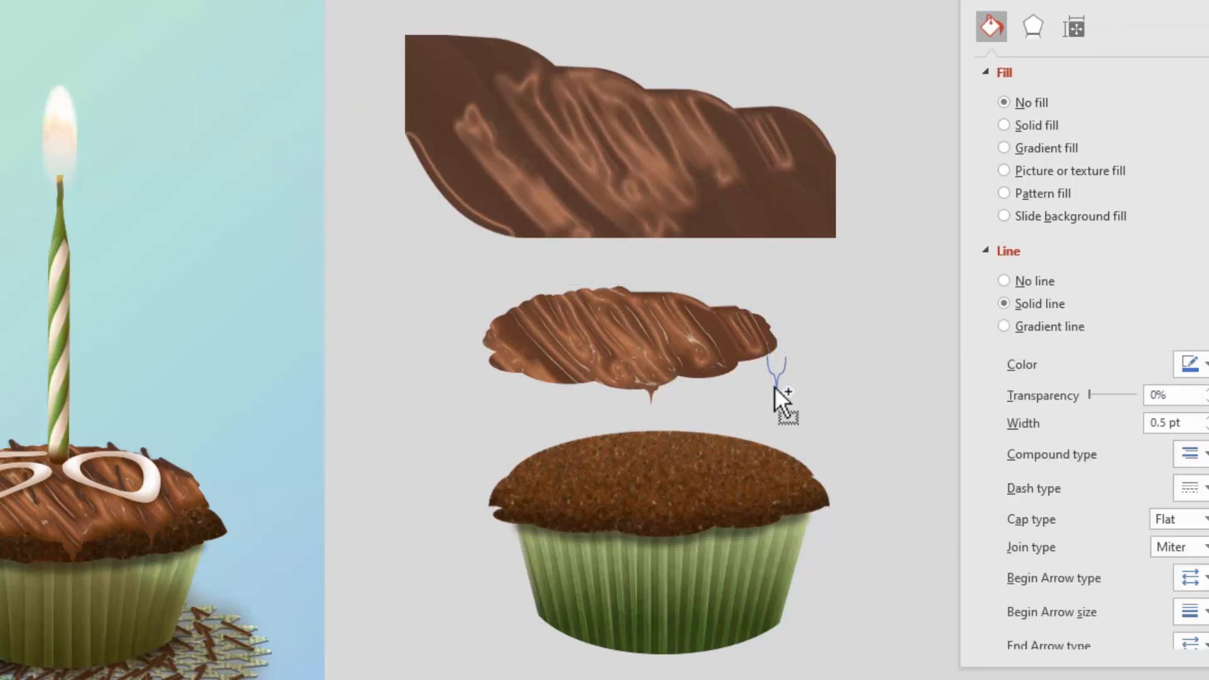
key(Escape)
click(779, 381)
drag(779, 380, 598, 399)
shift+click(698, 353)
key(alt+1)
shift+click(547, 380)
key(alt+1)
key(Escape)
drag(778, 393, 754, 372)
shift+click(748, 355)
key(alt+1)
- Move the icing shape back onto the cupcake and stretch it slightly wider to fit the cake top
drag(648, 340, 668, 462)
mouse_move(655, 410)
mouse_down()
mouse_move(658, 394)
mouse_move(651, 424)
mouse_up()
drag(662, 486, 662, 489)
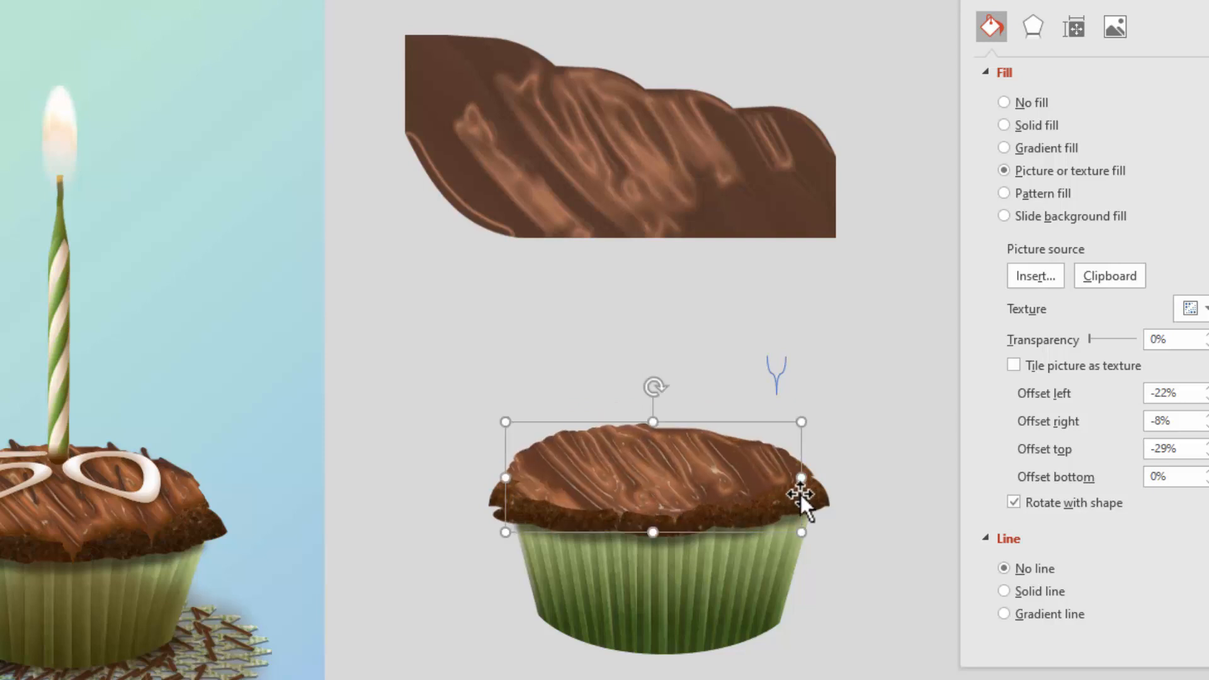
drag(799, 478, 815, 474)
drag(696, 464, 693, 455)
drag(663, 408, 669, 451)
- Apply the bottom inner shadow preset to the chocolate icing shape
click(891, 628)
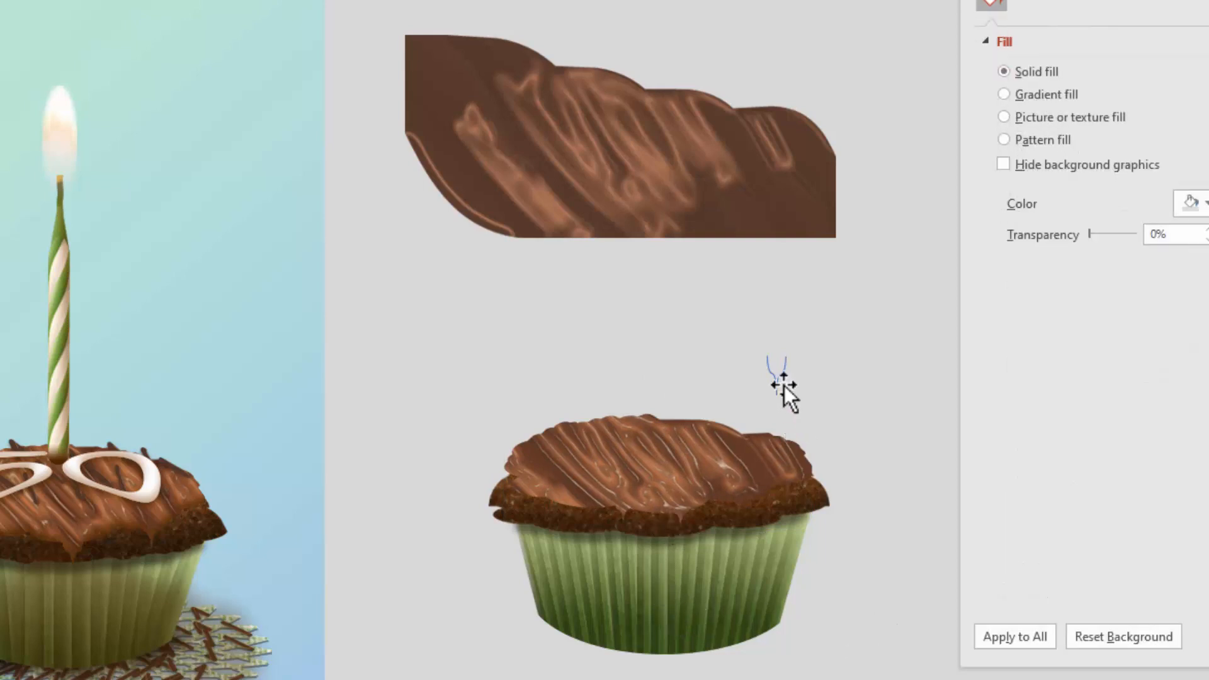
click(598, 501)
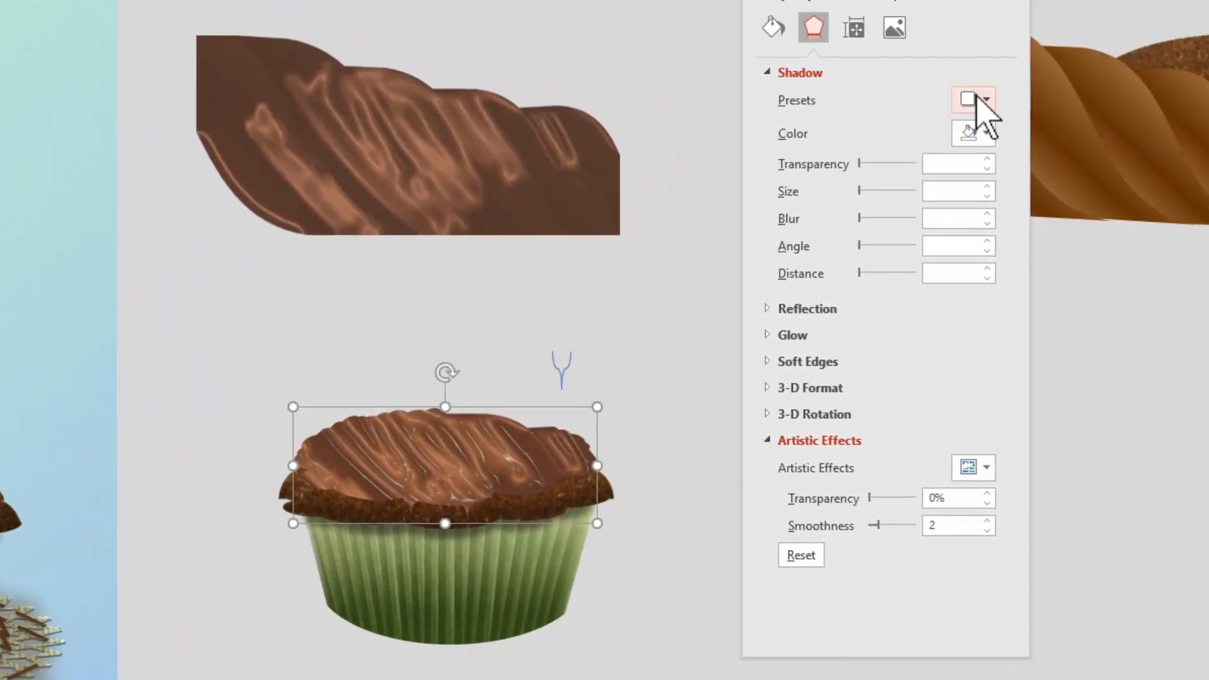
click(978, 101)
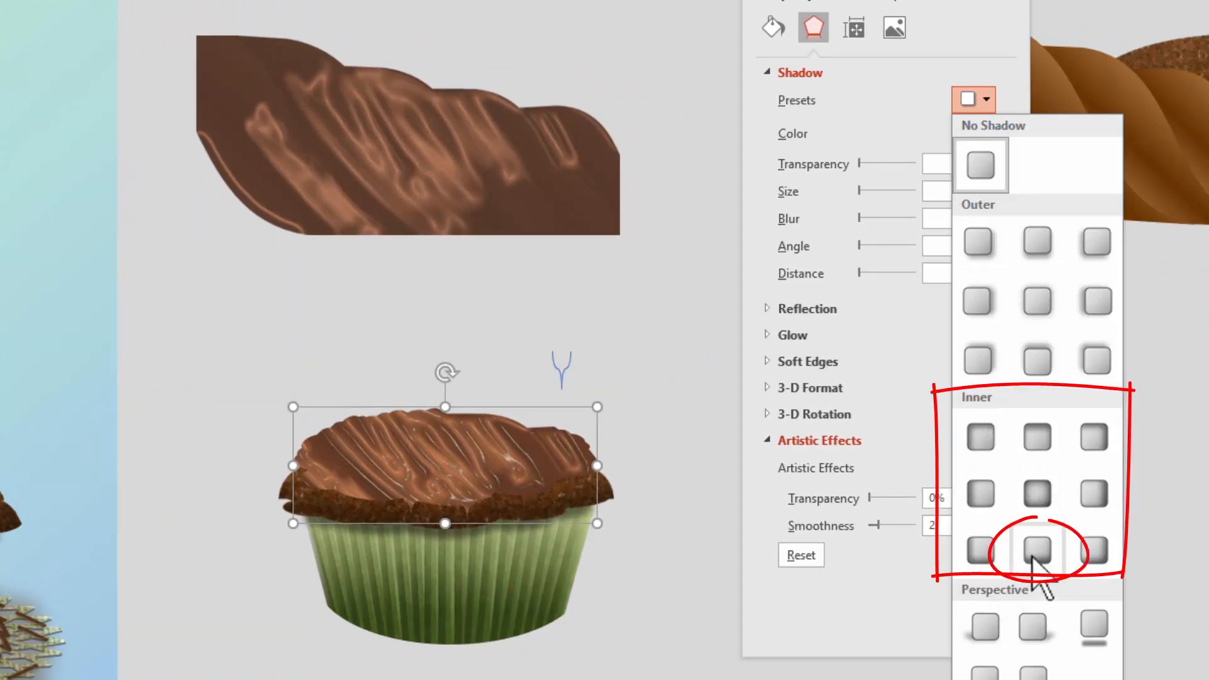
click(1037, 549)
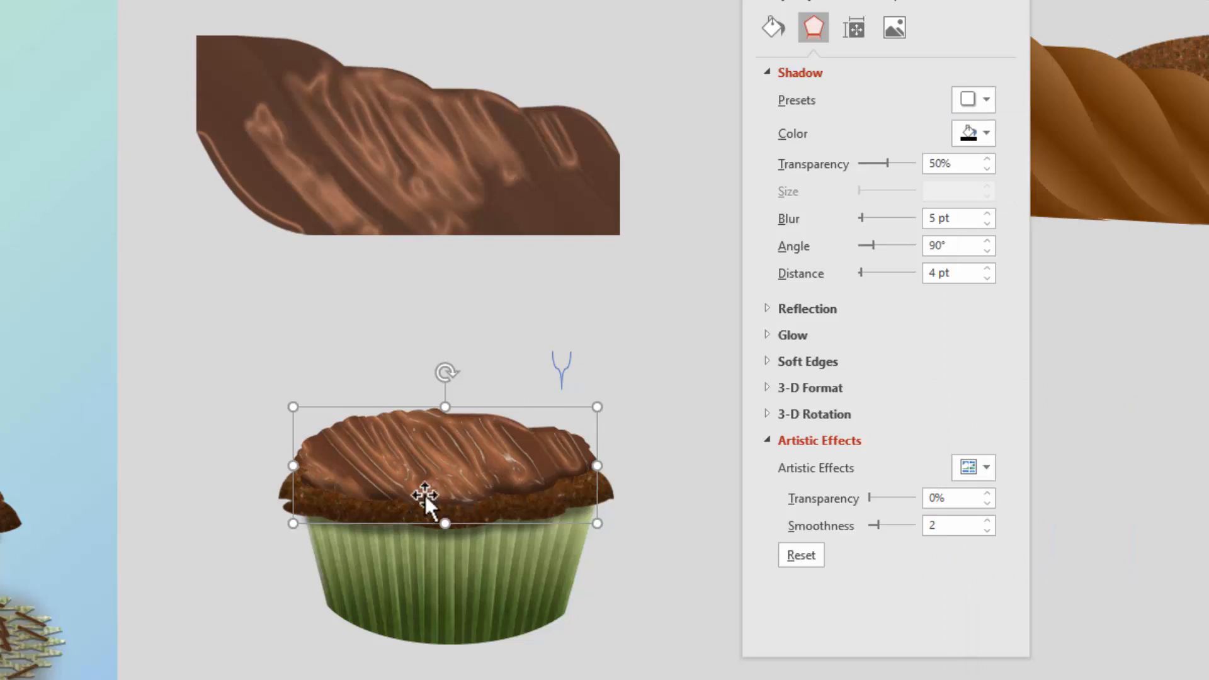
- Set the icing's inner shadow to a recent dark brown with 24% transparency and a 2 pt distance
click(986, 134)
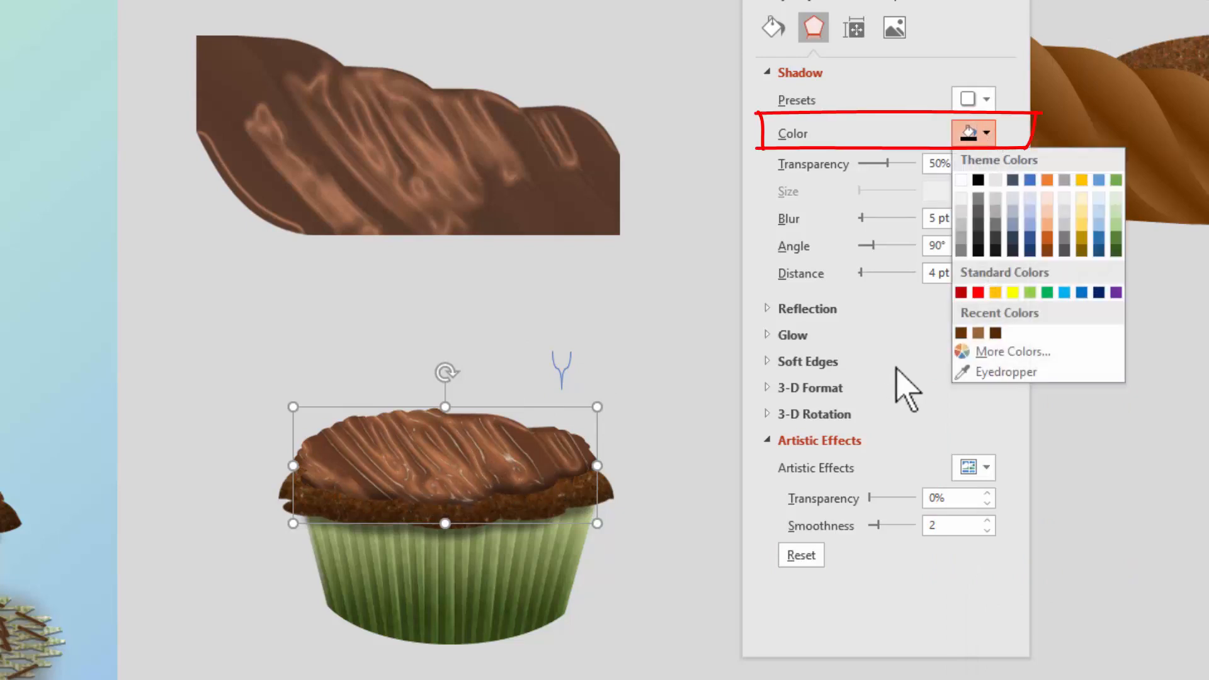
click(995, 333)
mouse_move(887, 162)
mouse_down()
mouse_move(861, 163)
mouse_move(872, 163)
mouse_up()
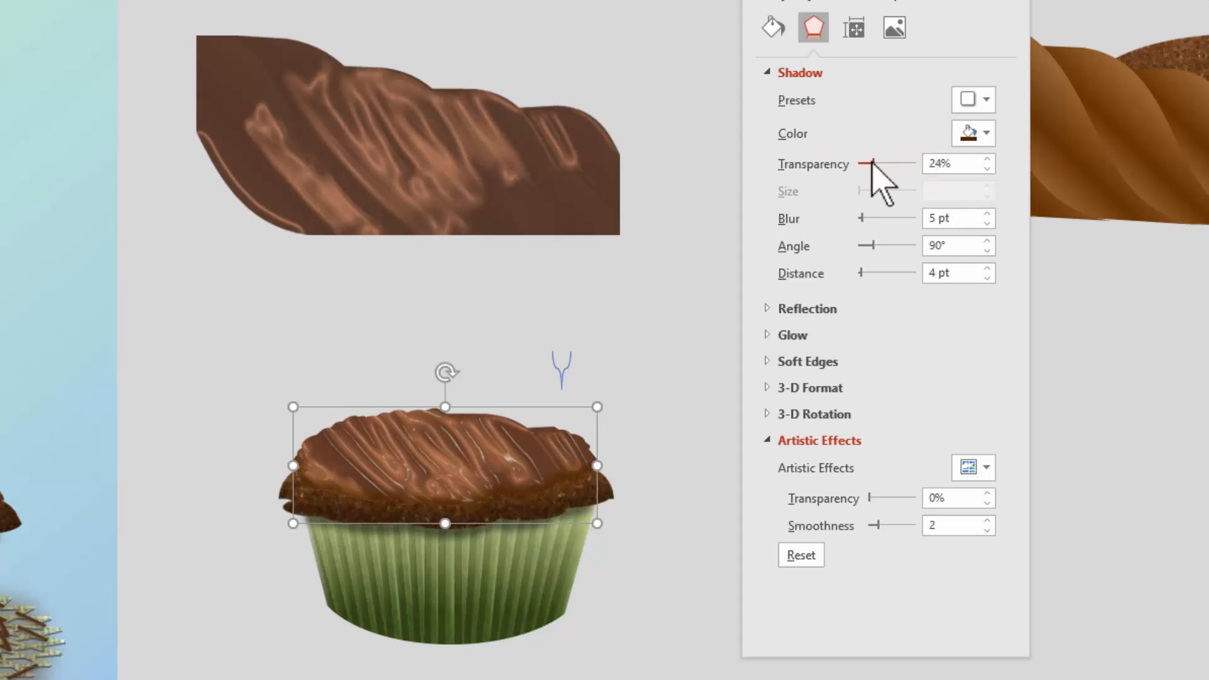
click(986, 278)
click(986, 278)
- Nudge the icing shape slightly lower so it sits better on the cupcake top
click(630, 386)
drag(452, 460, 450, 465)
click(461, 476)
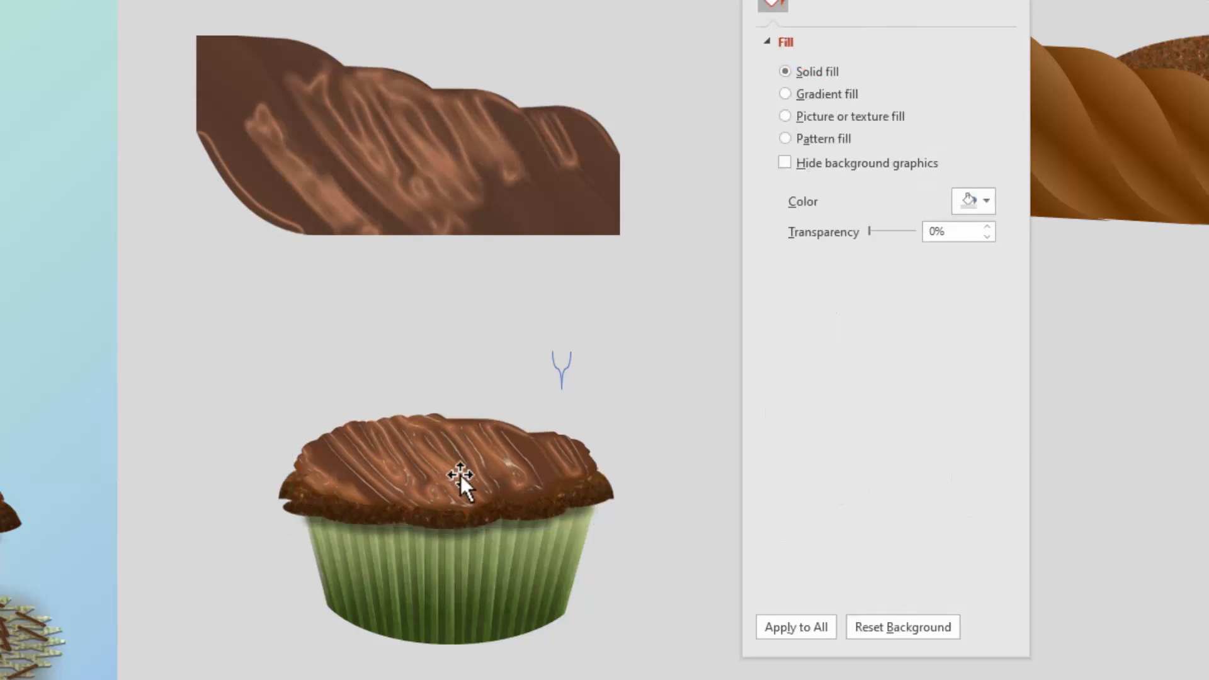
click(725, 655)
click(425, 438)
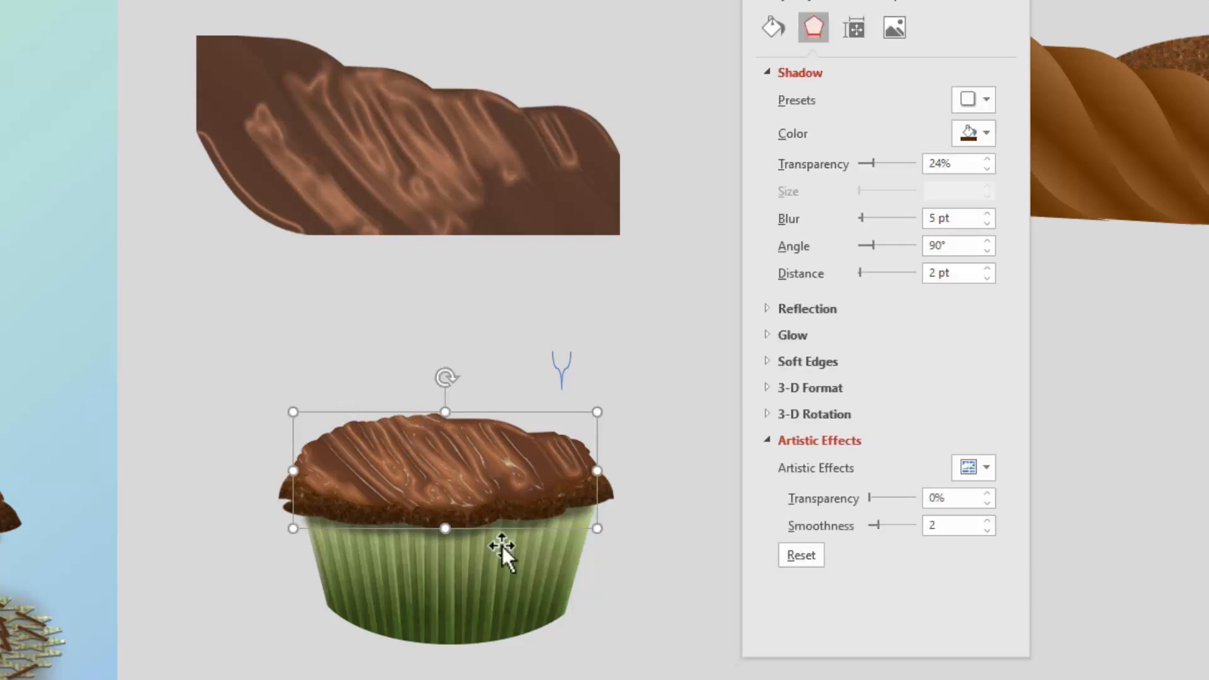
click(619, 674)
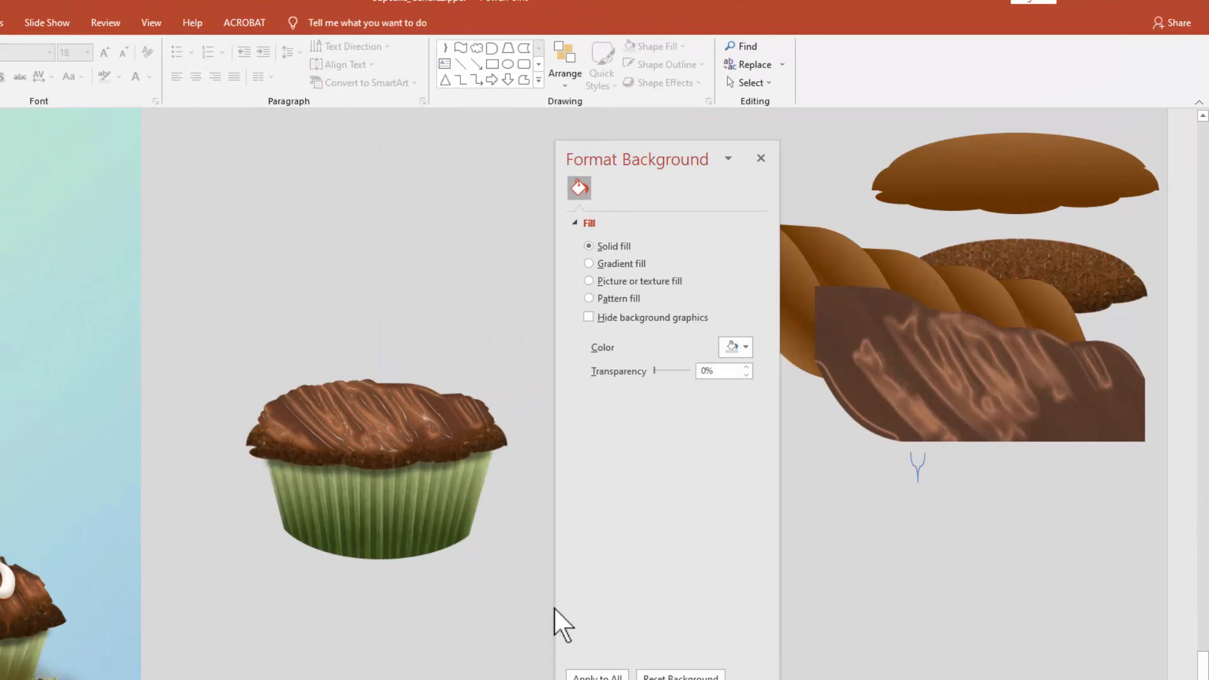
click(539, 80)
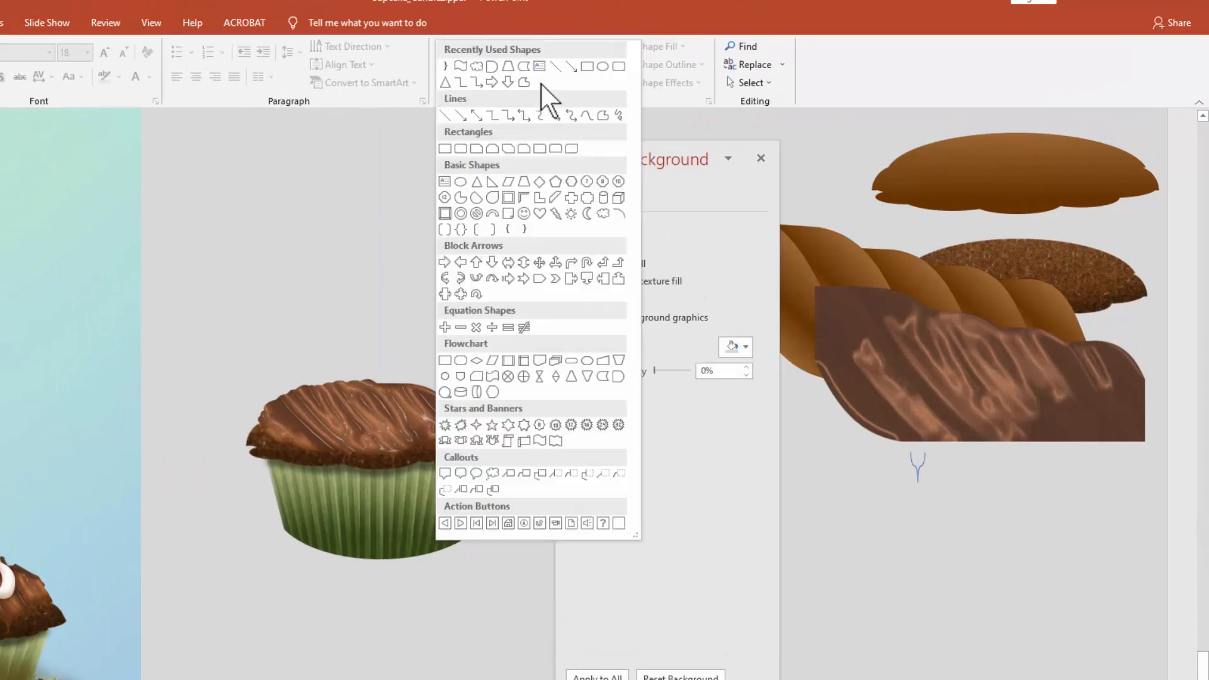
click(604, 116)
click(318, 193)
click(407, 236)
click(418, 180)
click(370, 209)
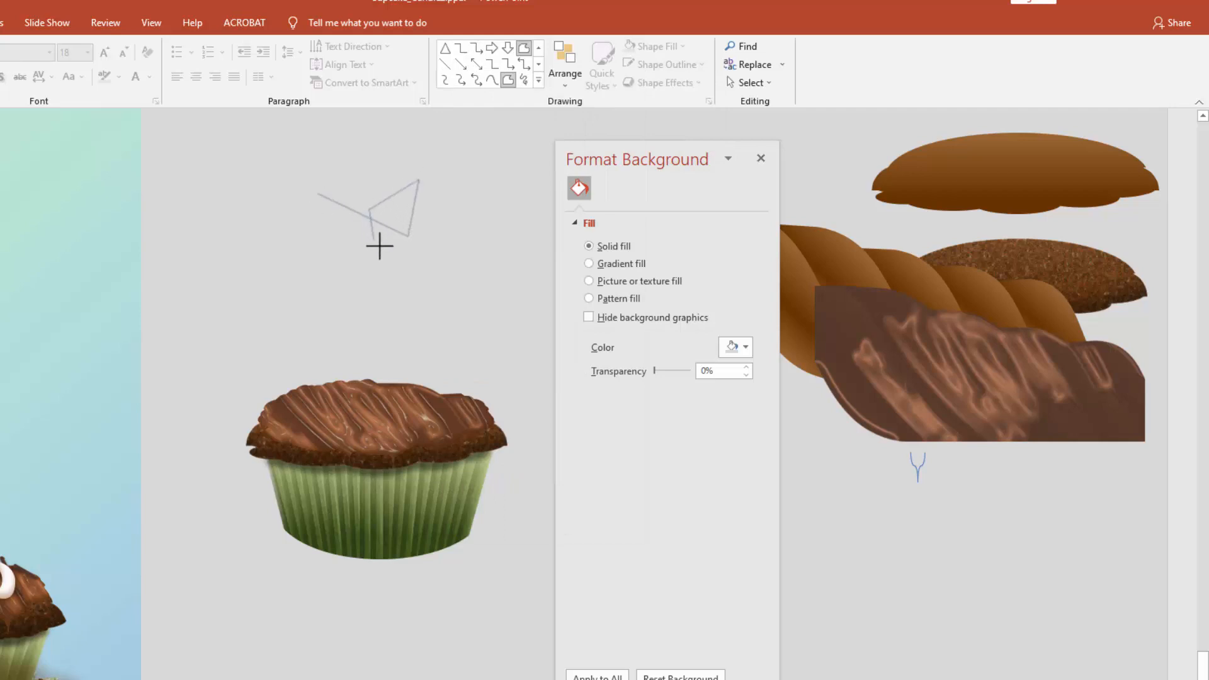
mouse_move(381, 236)
mouse_down()
mouse_move(388, 170)
mouse_move(448, 224)
mouse_move(327, 208)
mouse_move(415, 190)
mouse_move(310, 210)
mouse_move(404, 188)
mouse_move(393, 233)
mouse_up()
double_click(390, 229)
key(Delete)
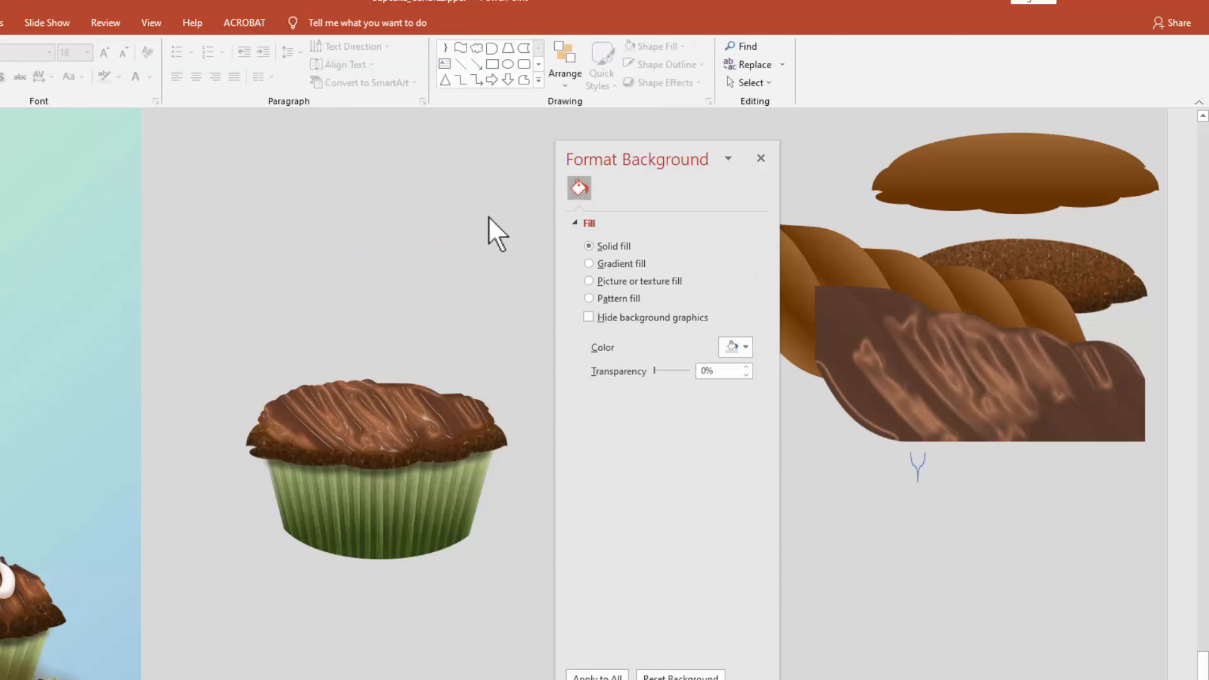
click(539, 80)
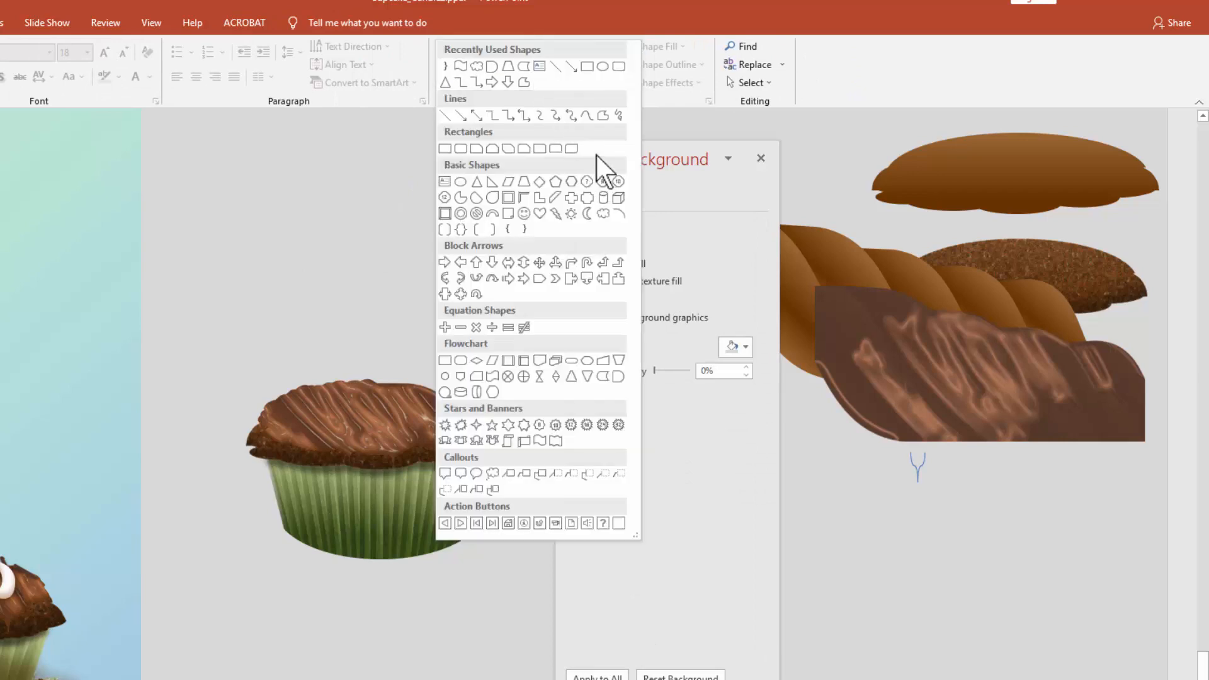
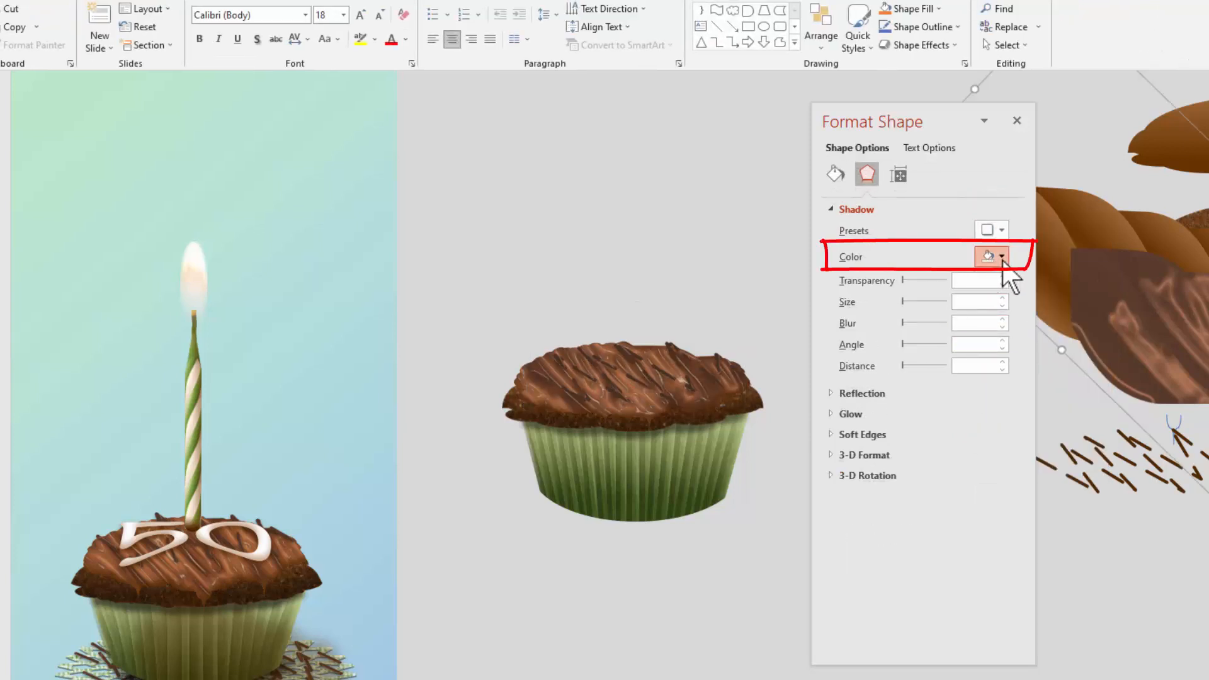
- Set the selected shape's shadow color to a recently used brown
click(994, 257)
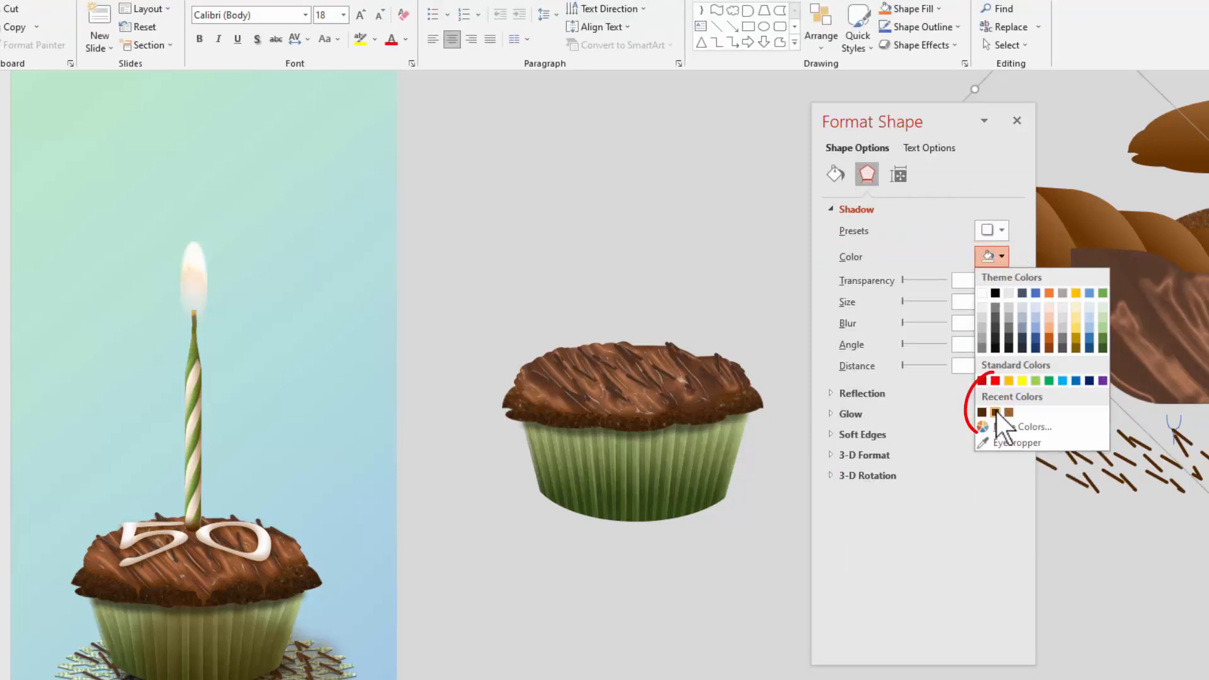
click(981, 412)
- Lift the sprinkle picture off the icing and give it a brown shadow with 26% transparency, 3 pt blur and 1 pt distance
mouse_move(663, 374)
mouse_down()
mouse_move(671, 343)
mouse_move(664, 321)
mouse_move(655, 369)
mouse_move(655, 326)
mouse_up()
click(1002, 345)
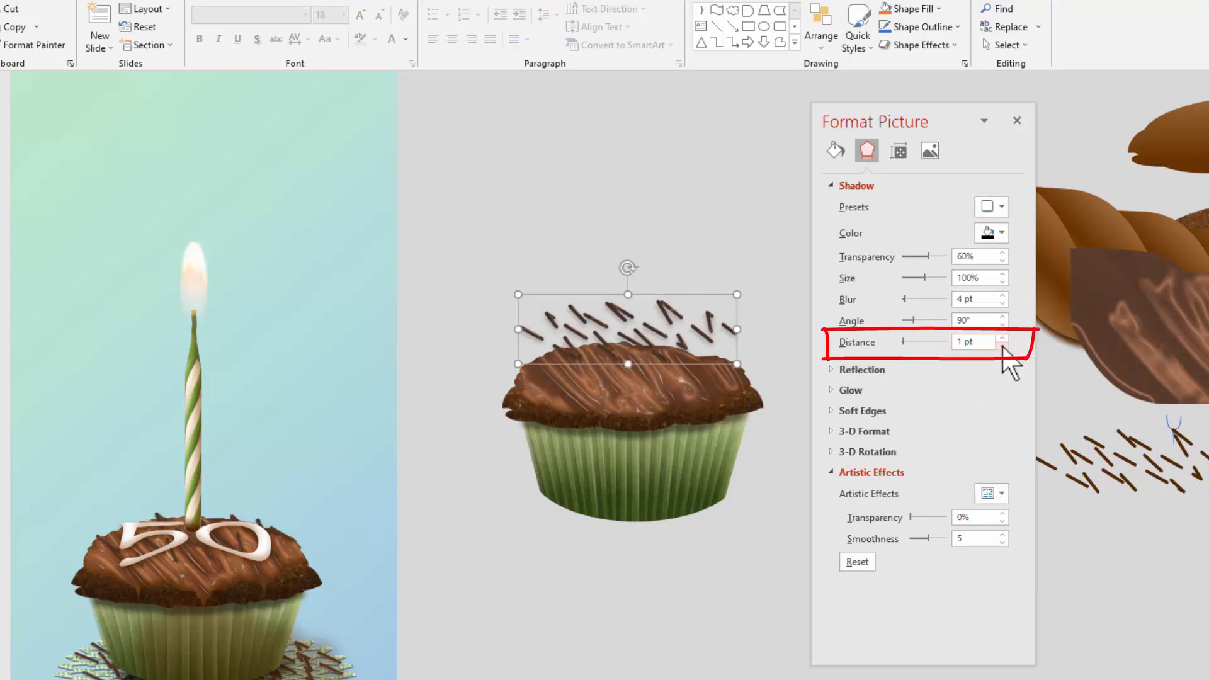
click(1002, 304)
click(1001, 304)
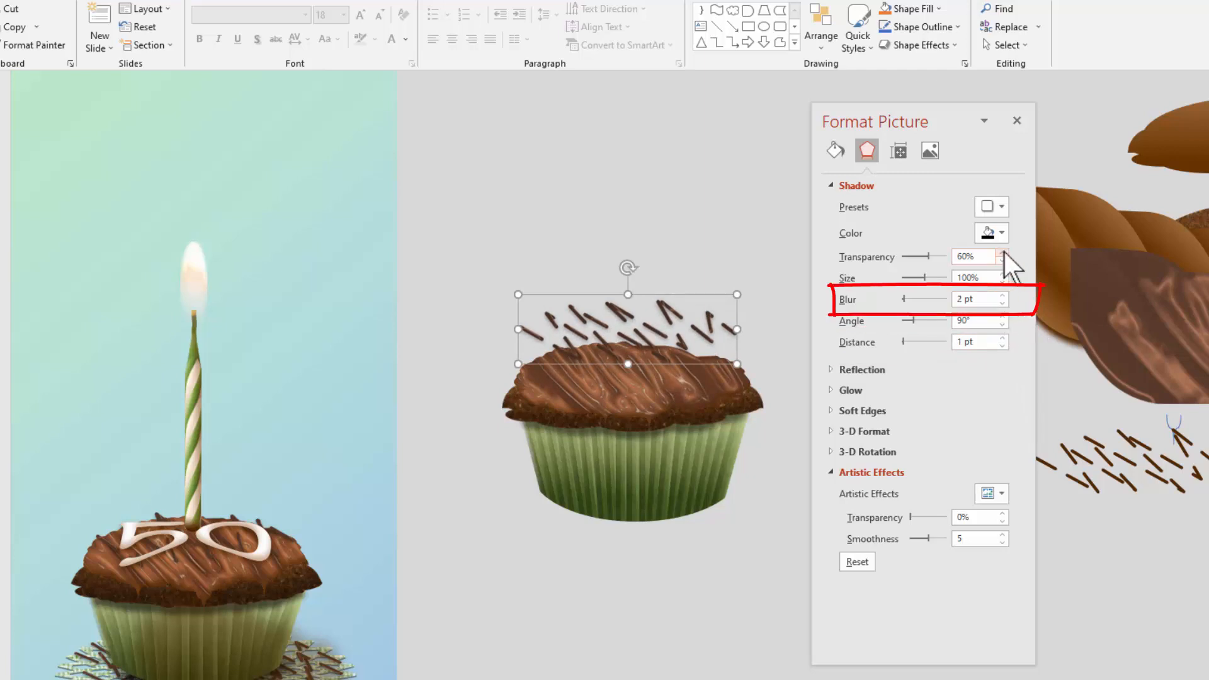
click(1000, 233)
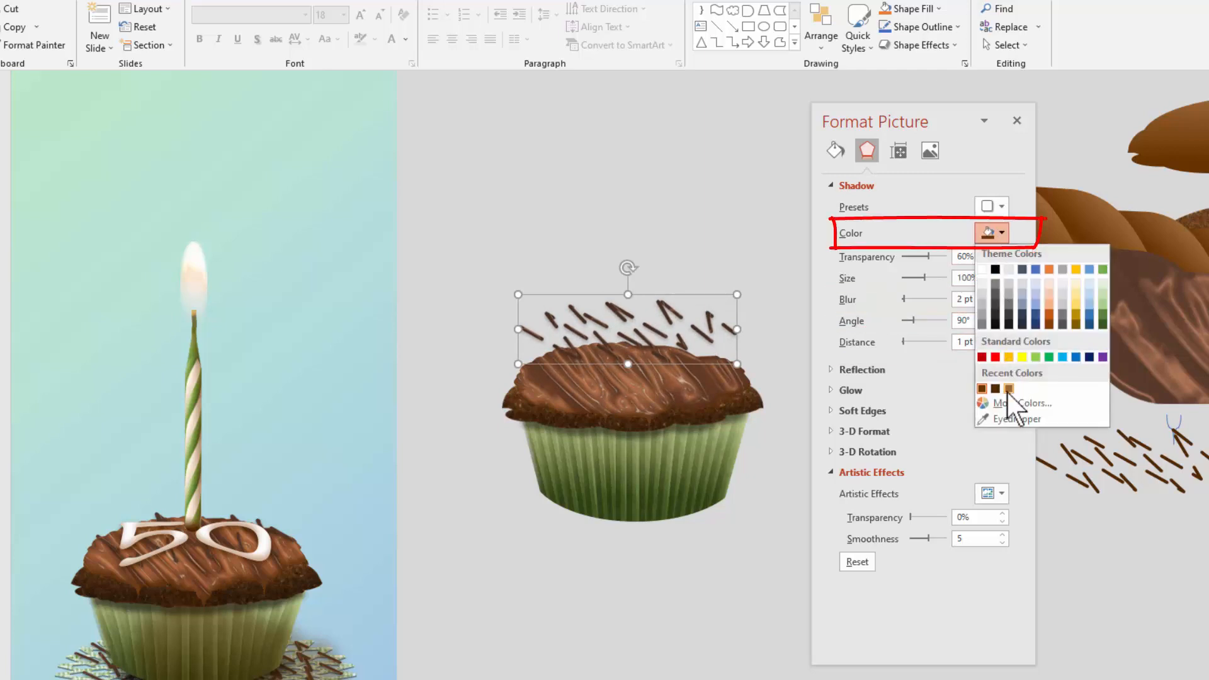
click(1008, 389)
- Move the sprinkle picture back down onto the chocolate icing and deselect it
drag(730, 312, 735, 351)
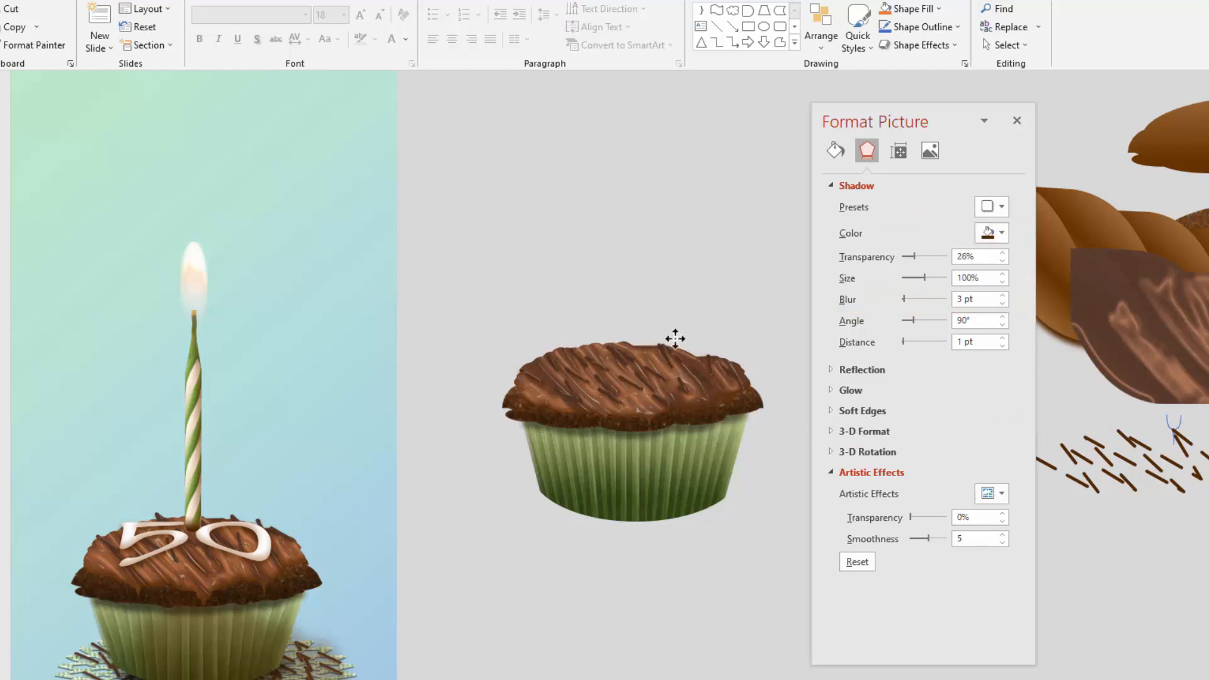
drag(674, 339, 672, 339)
click(674, 296)
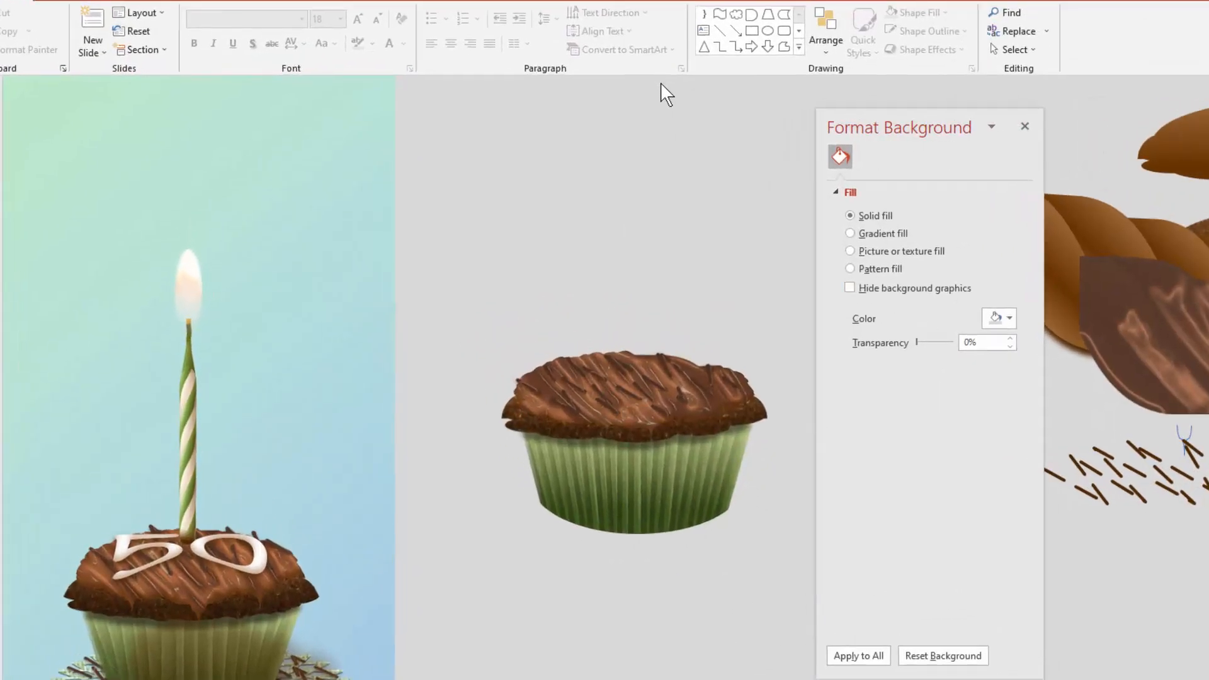
- Insert a text box reading "50" above the cupcake and set its font to Comic Sans MS
click(703, 30)
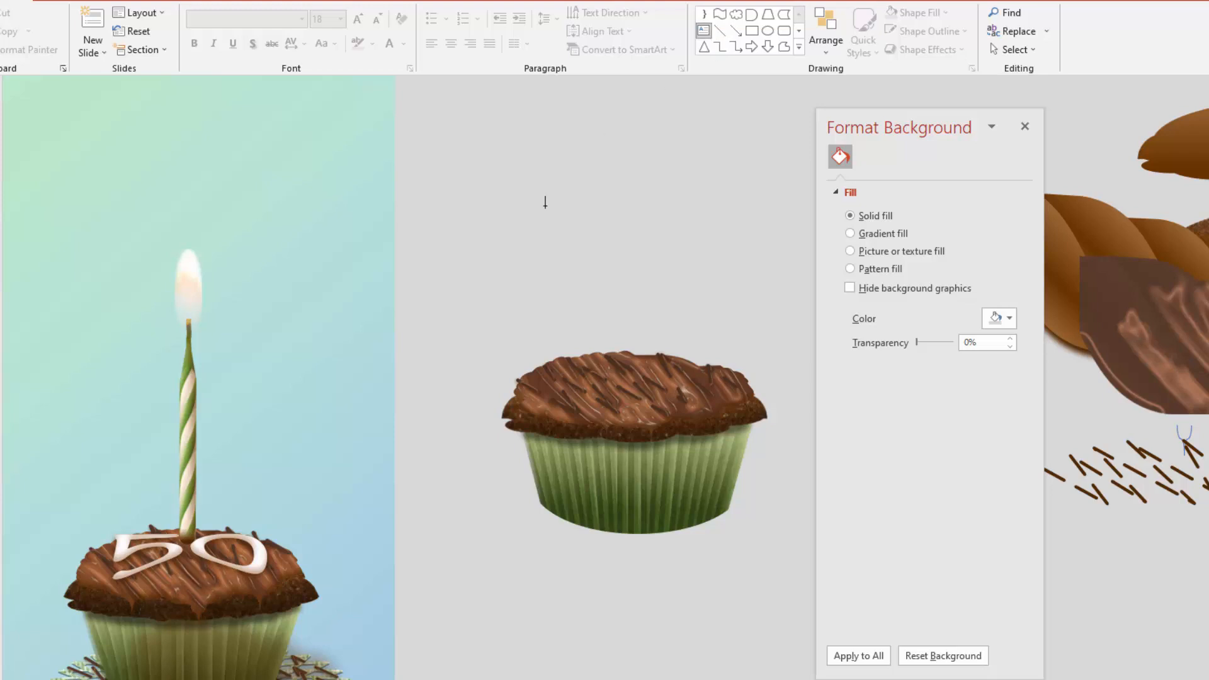
click(590, 208)
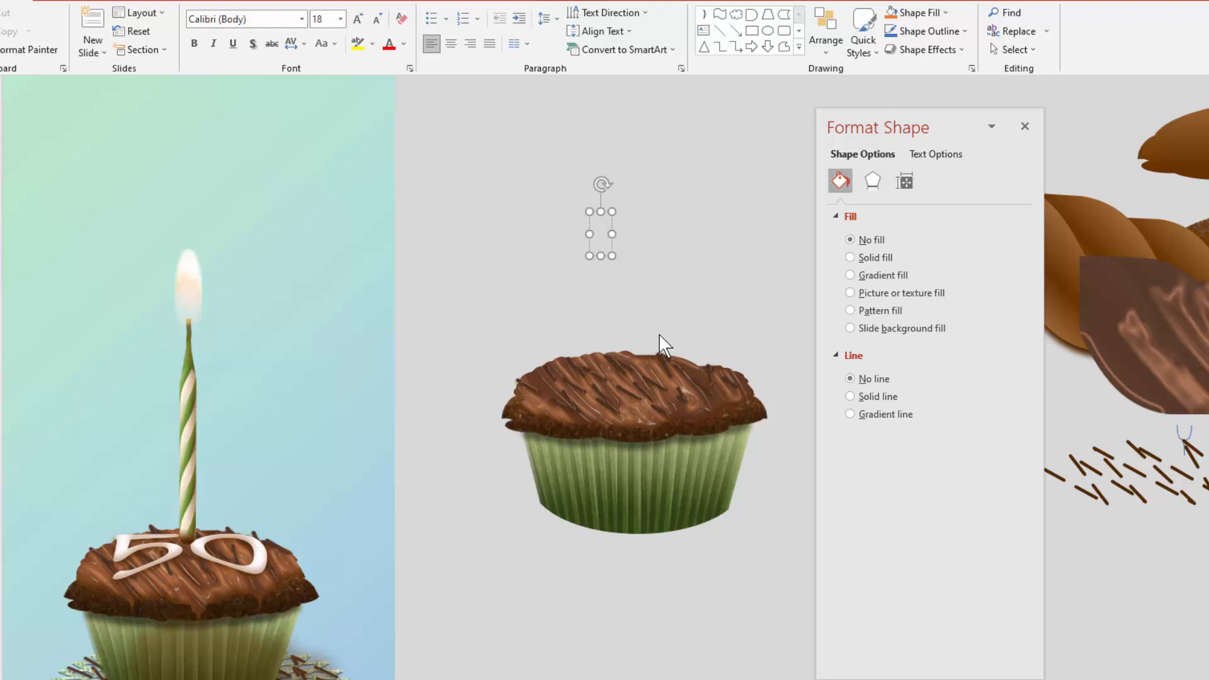
text(5)
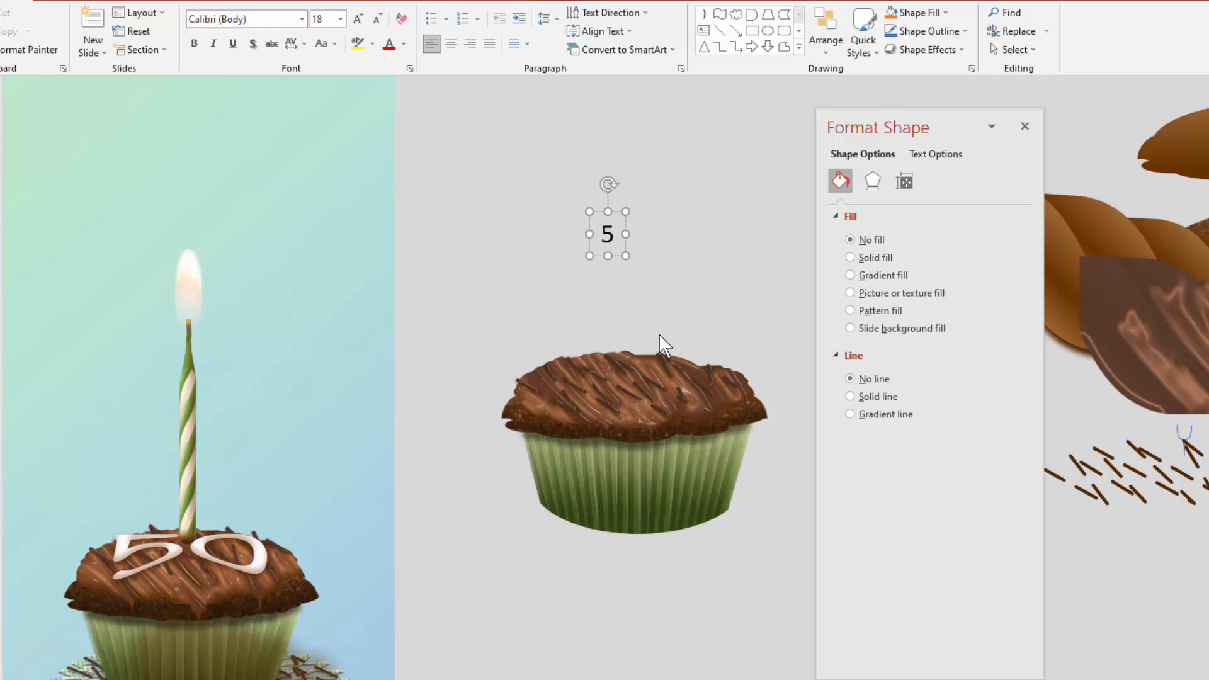
text(0)
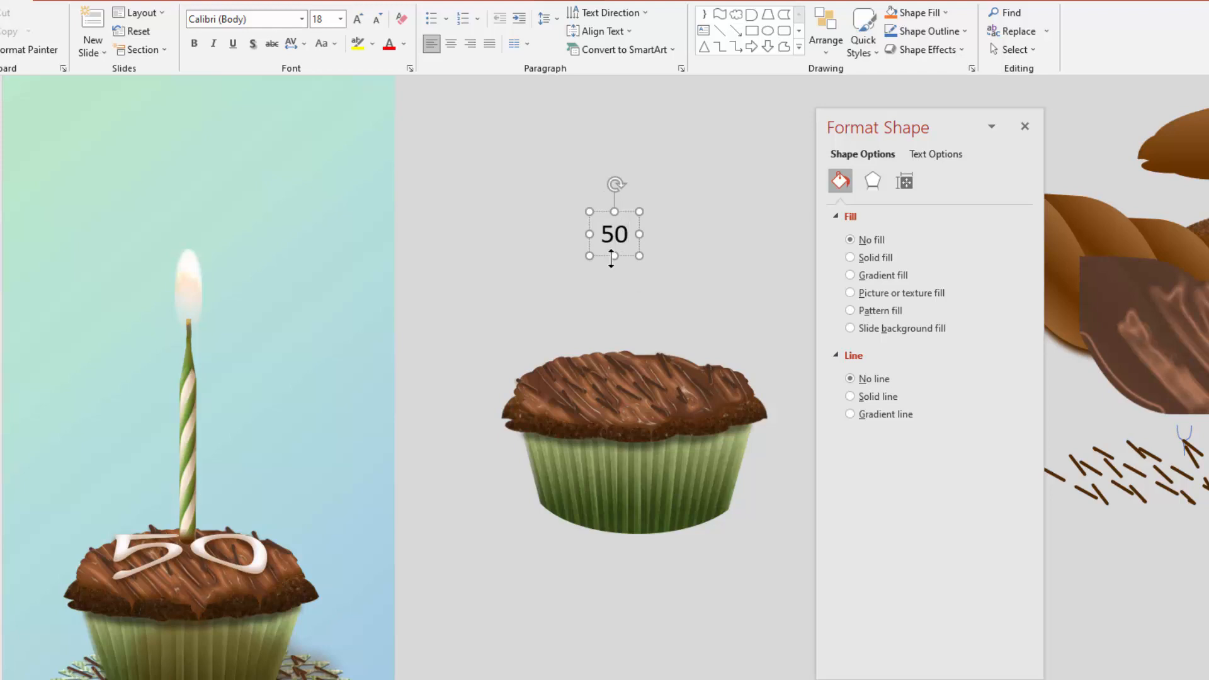
click(302, 19)
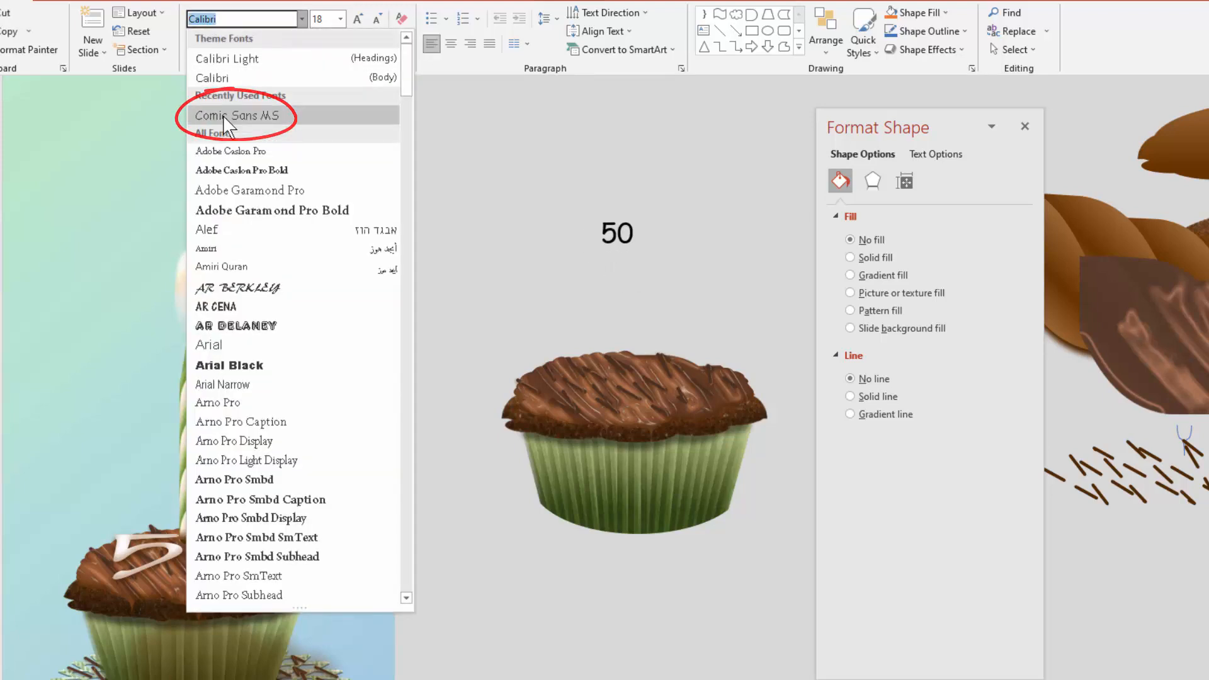
click(225, 118)
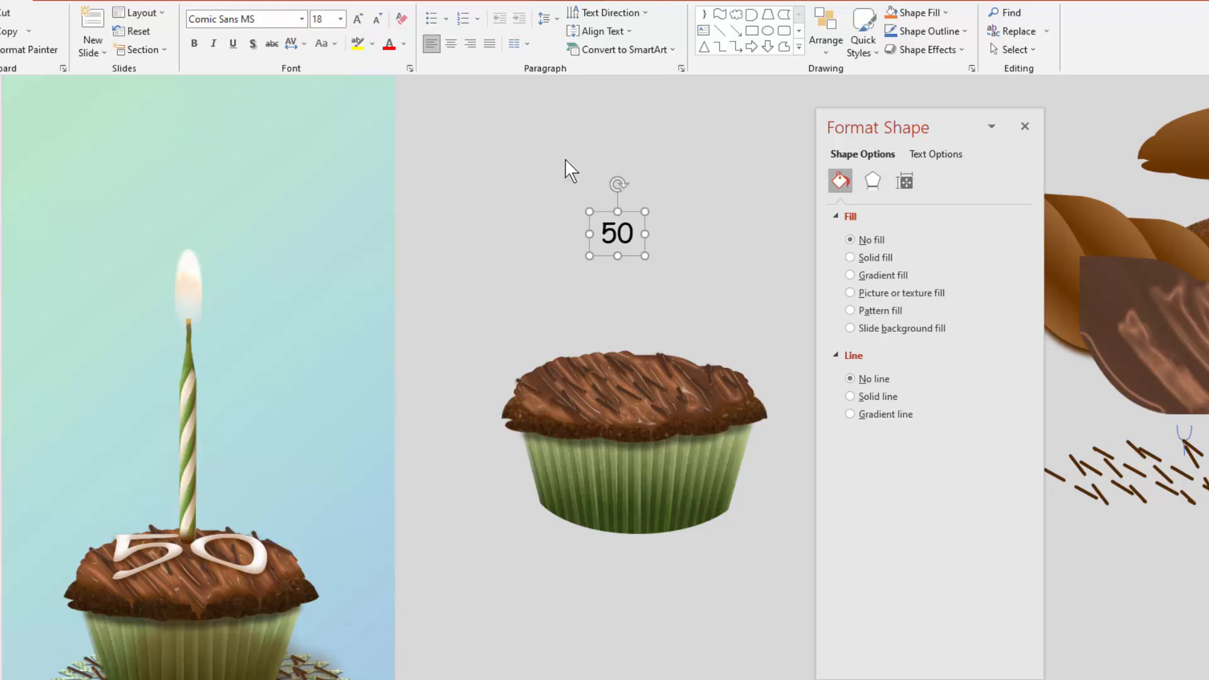
- Apply a slanted Warp transform text effect to the "50"
click(570, 2)
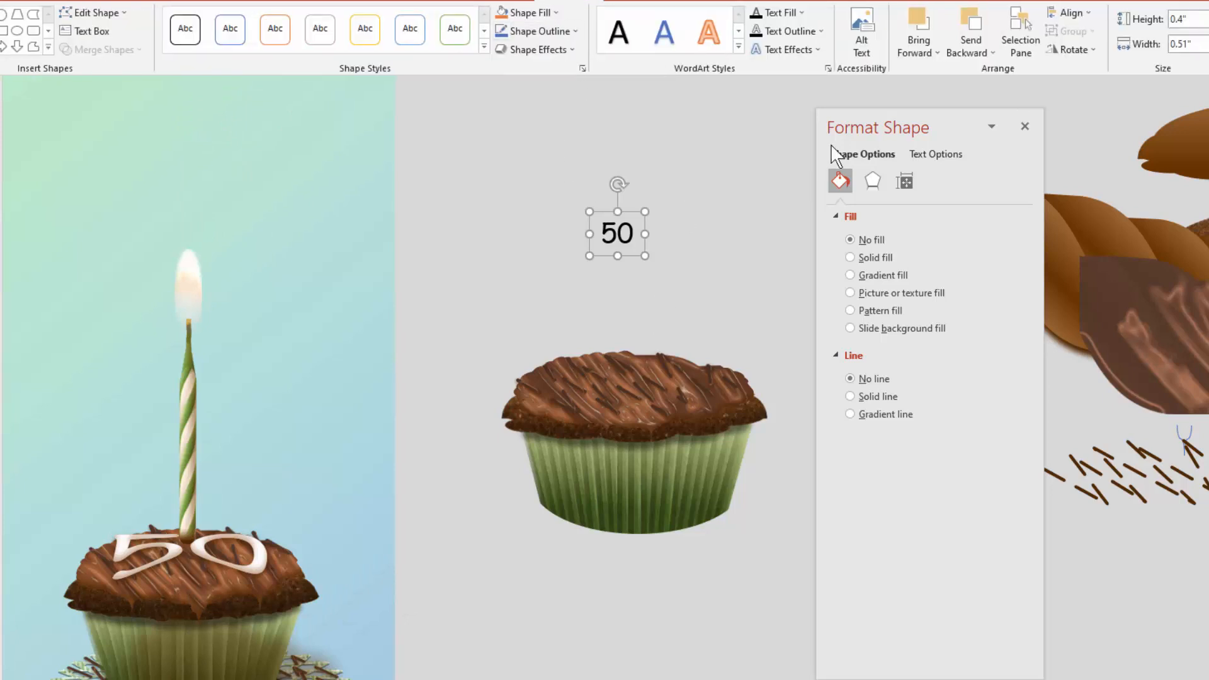
click(786, 51)
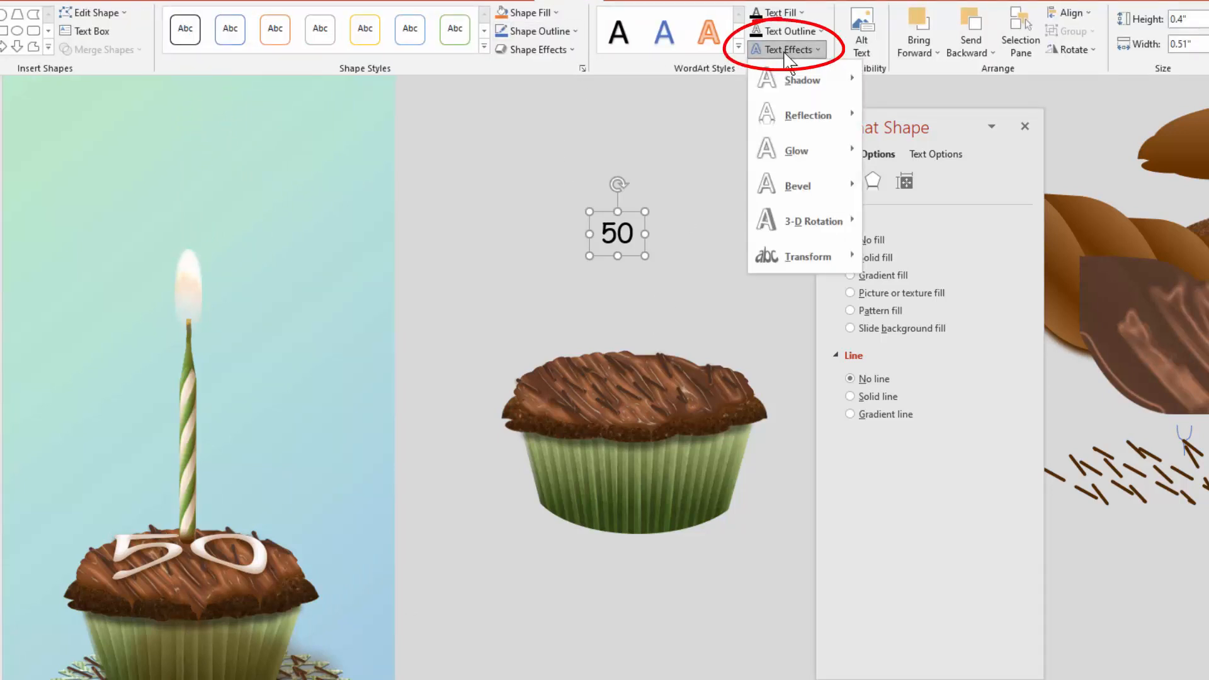
mouse_move(786, 251)
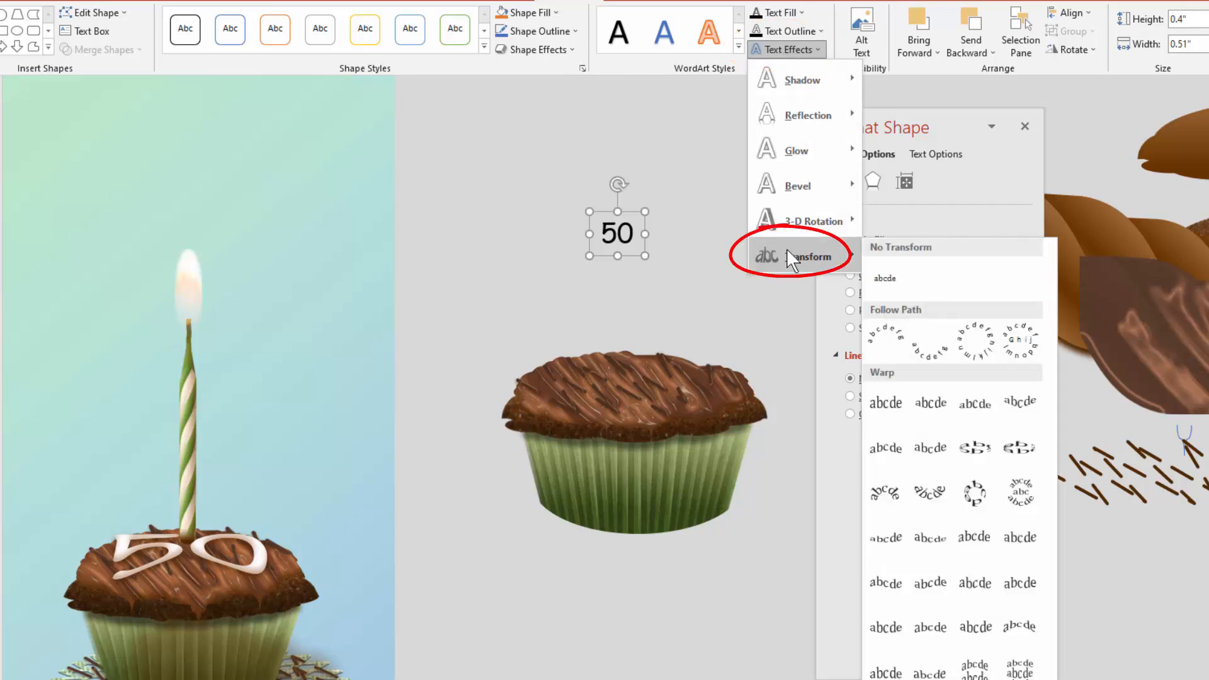
click(1017, 626)
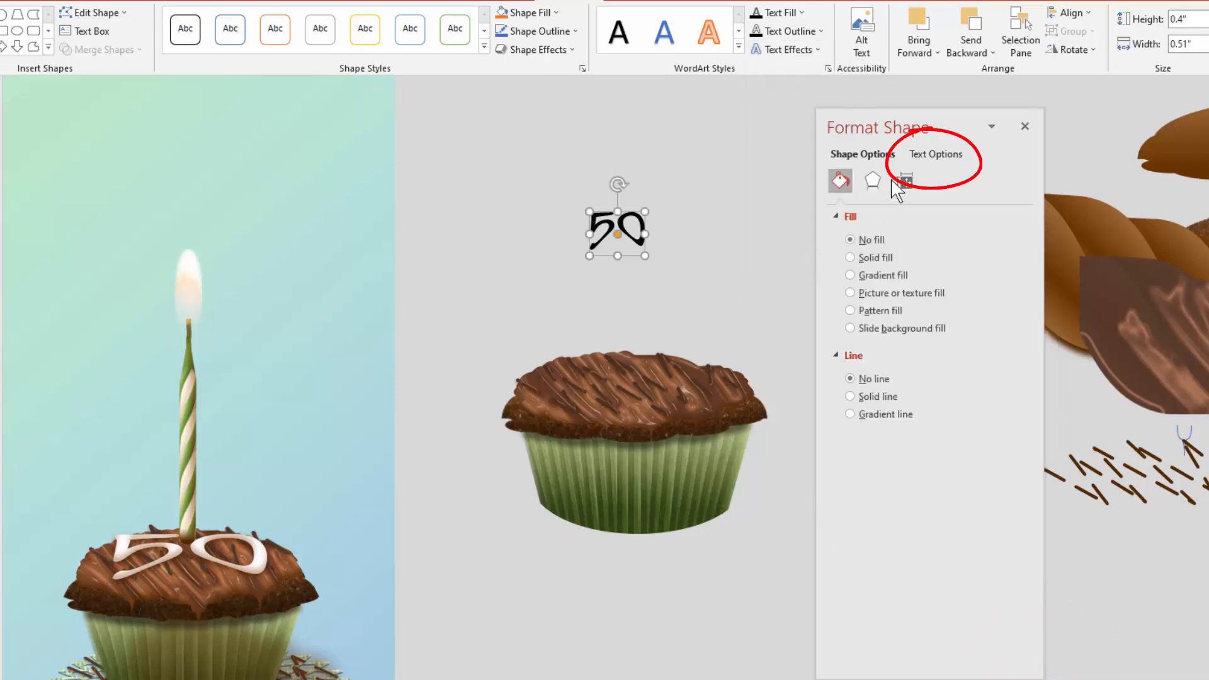
- Give the "50" text a solid white fill
click(940, 155)
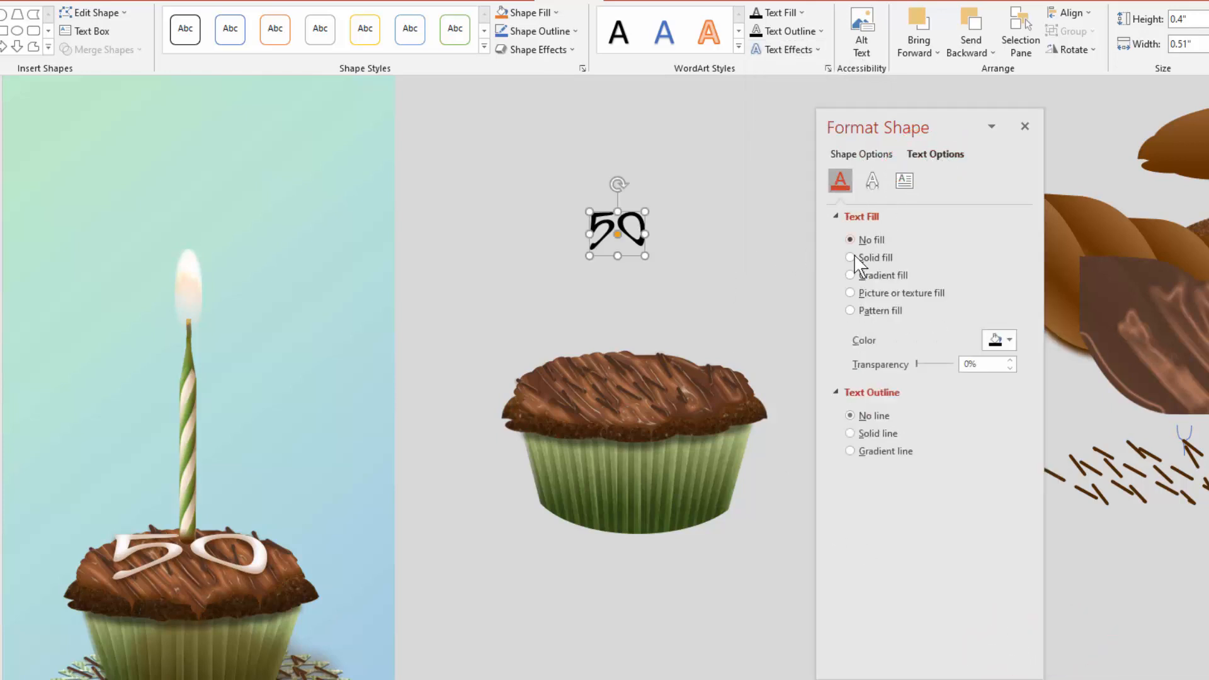
click(1000, 343)
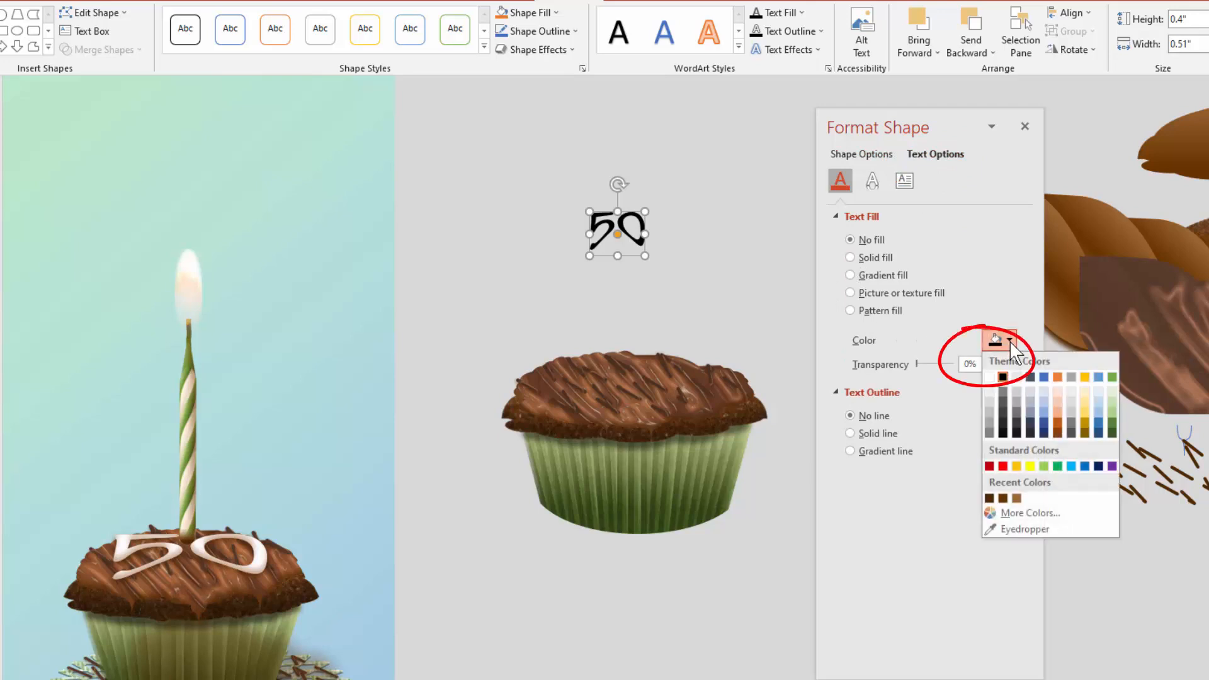
click(991, 374)
- Place the "50" on the icing, enlarge it, stretch it slightly taller and fine-tune its position
drag(636, 252, 701, 384)
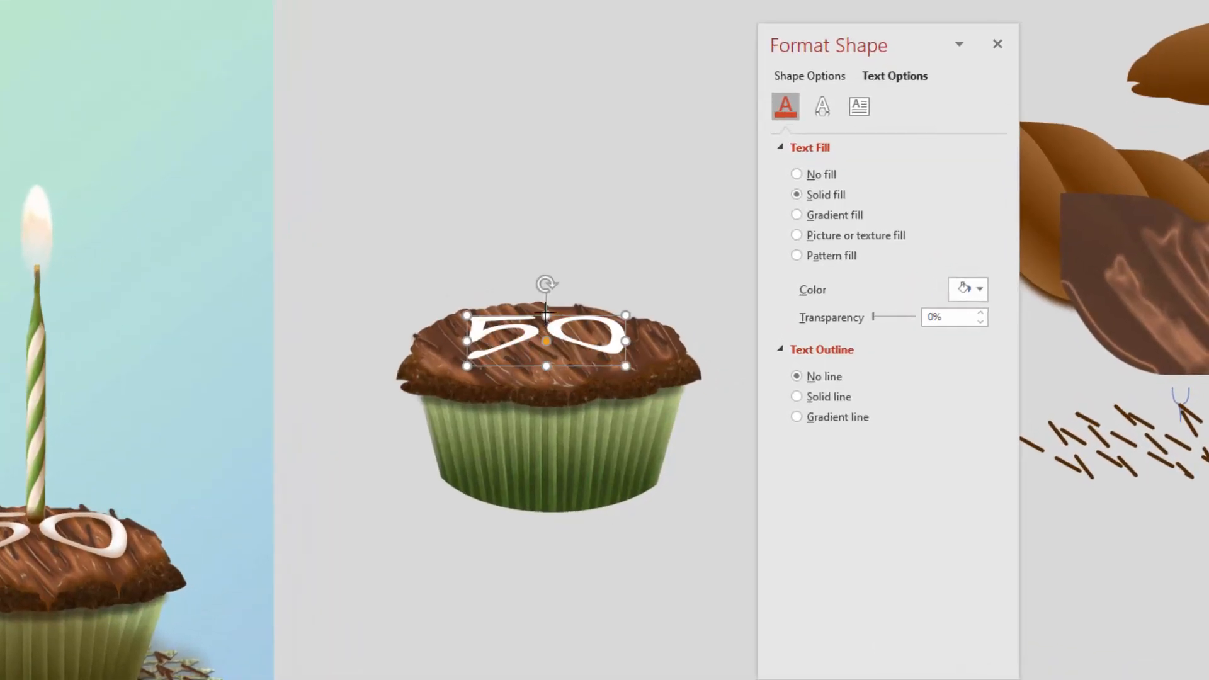
drag(545, 313, 546, 303)
drag(566, 369, 546, 341)
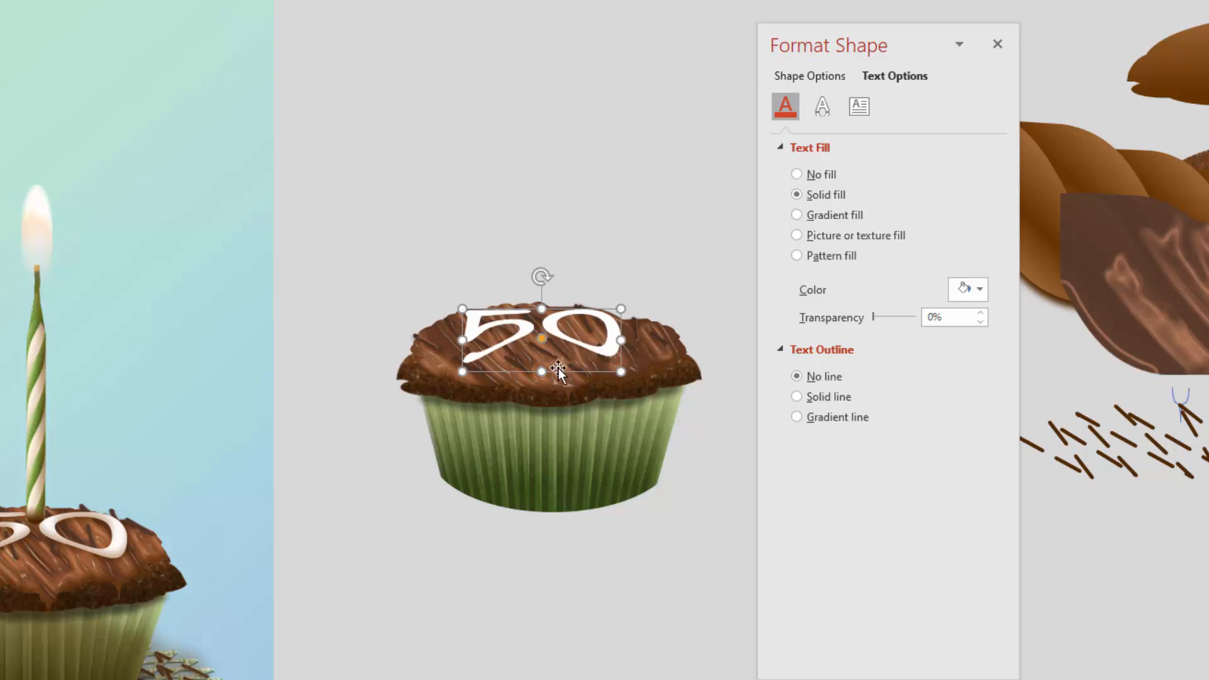
key(Escape)
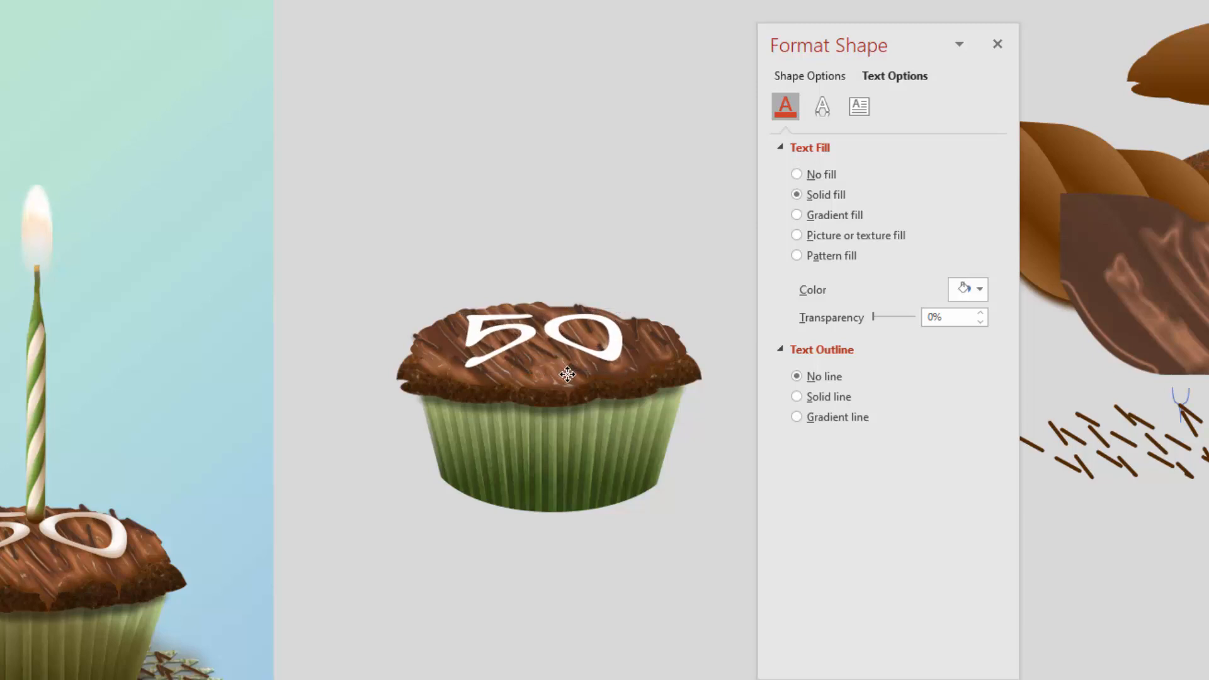
click(565, 374)
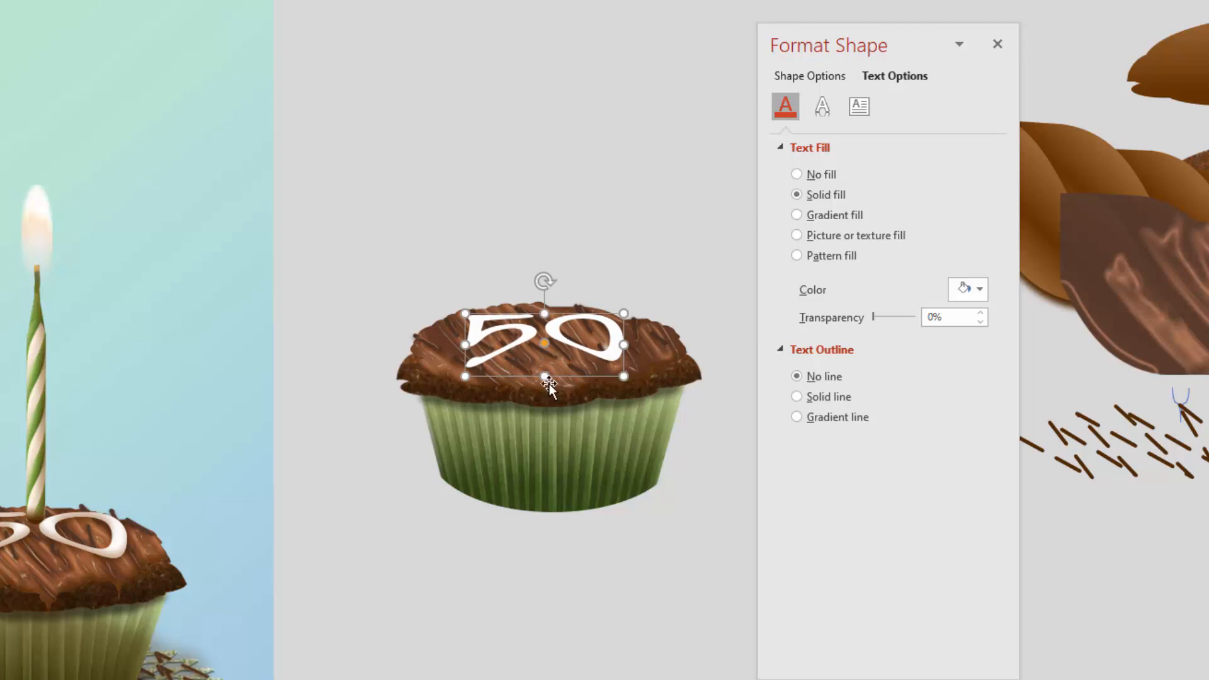
- Give the 50 text a bottom inner shadow in dark brown
click(822, 106)
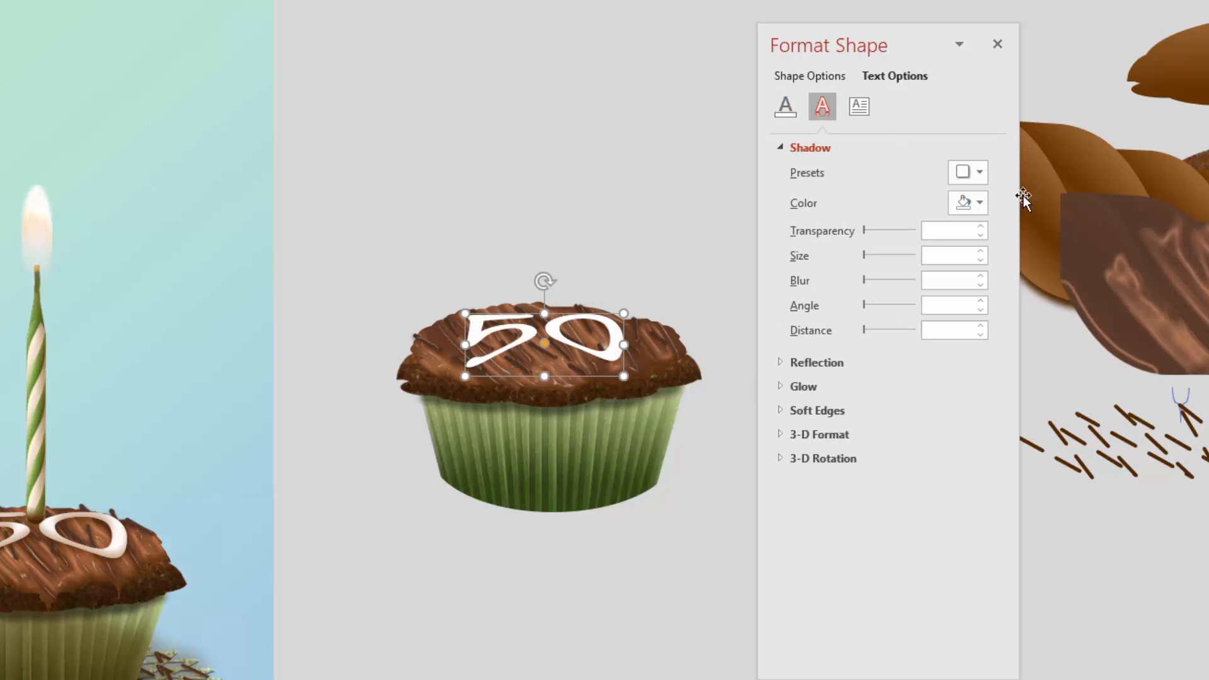
click(979, 172)
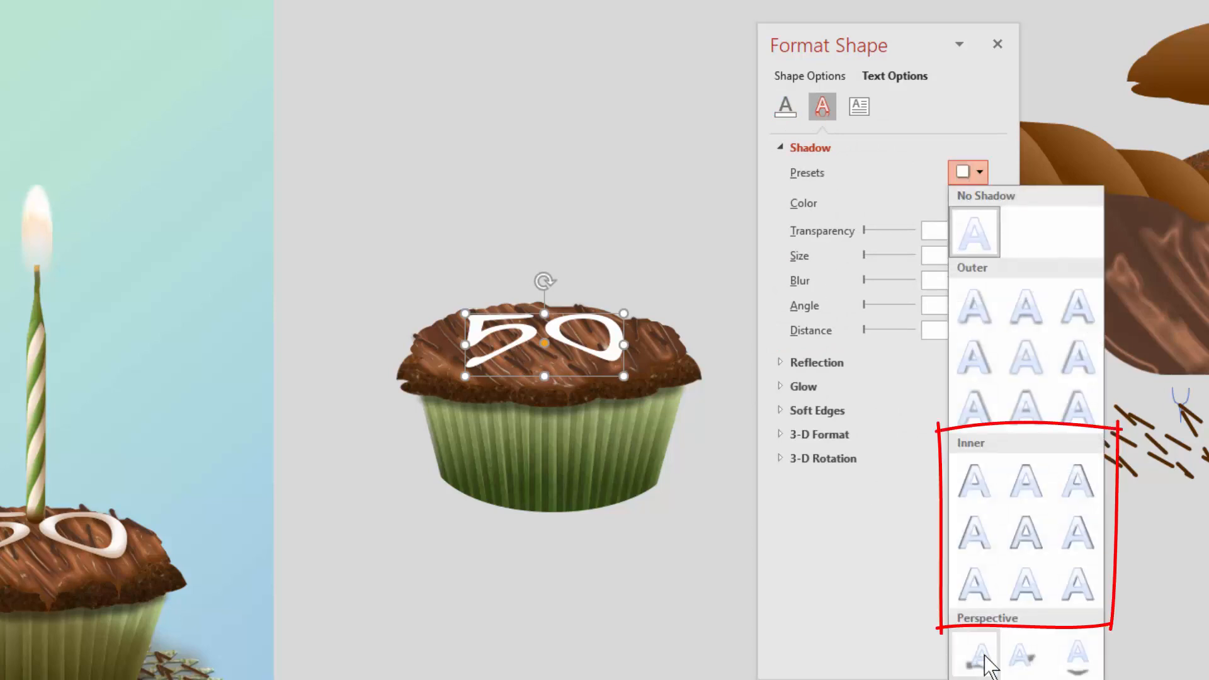
click(1022, 583)
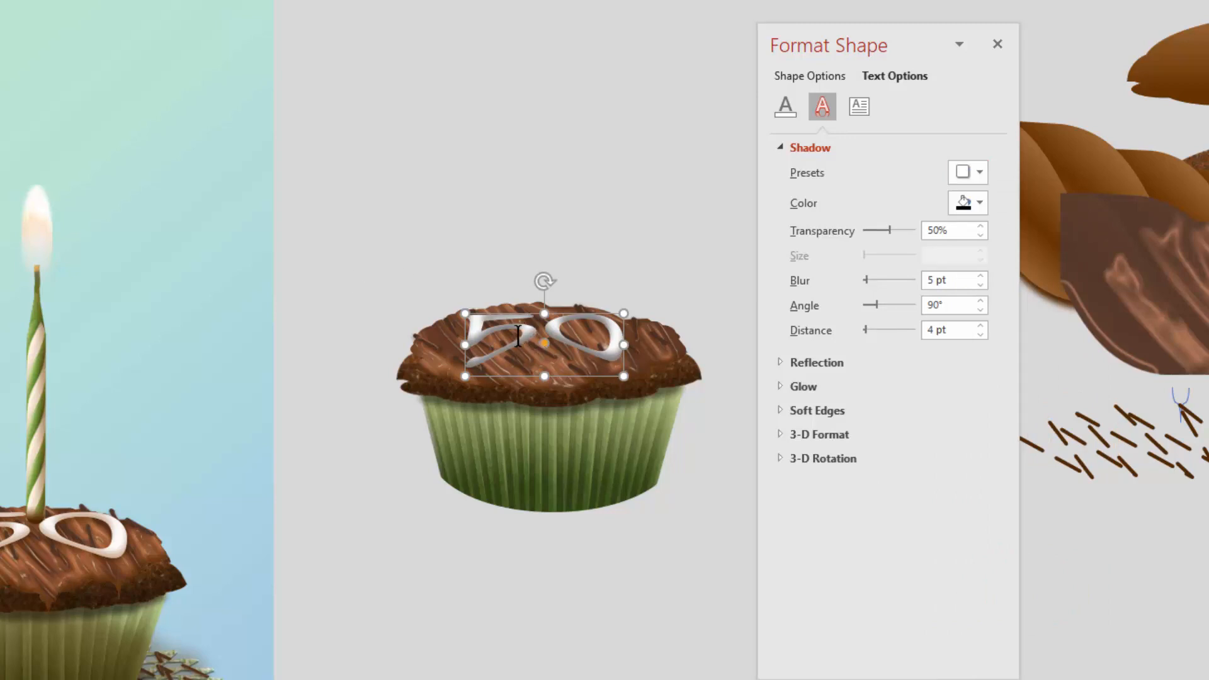
click(976, 203)
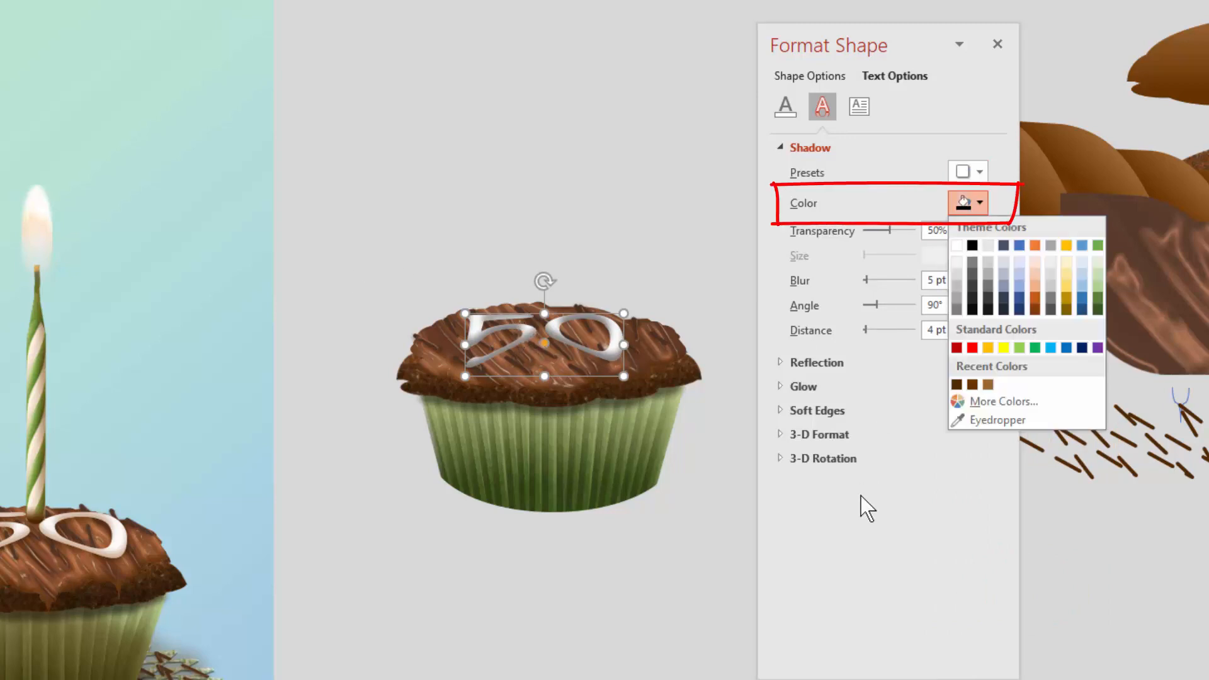
click(971, 386)
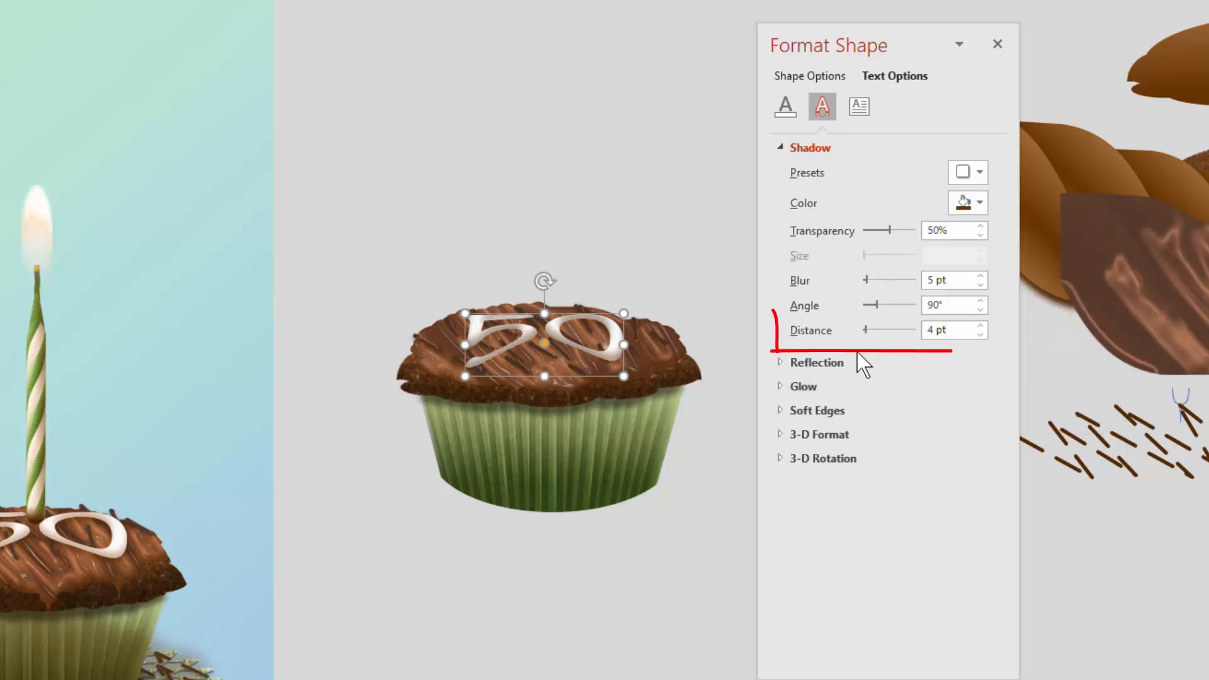
- Set the 50 text's inner shadow to a distance of 2 pt and a blur of 3 pt
click(981, 334)
click(980, 334)
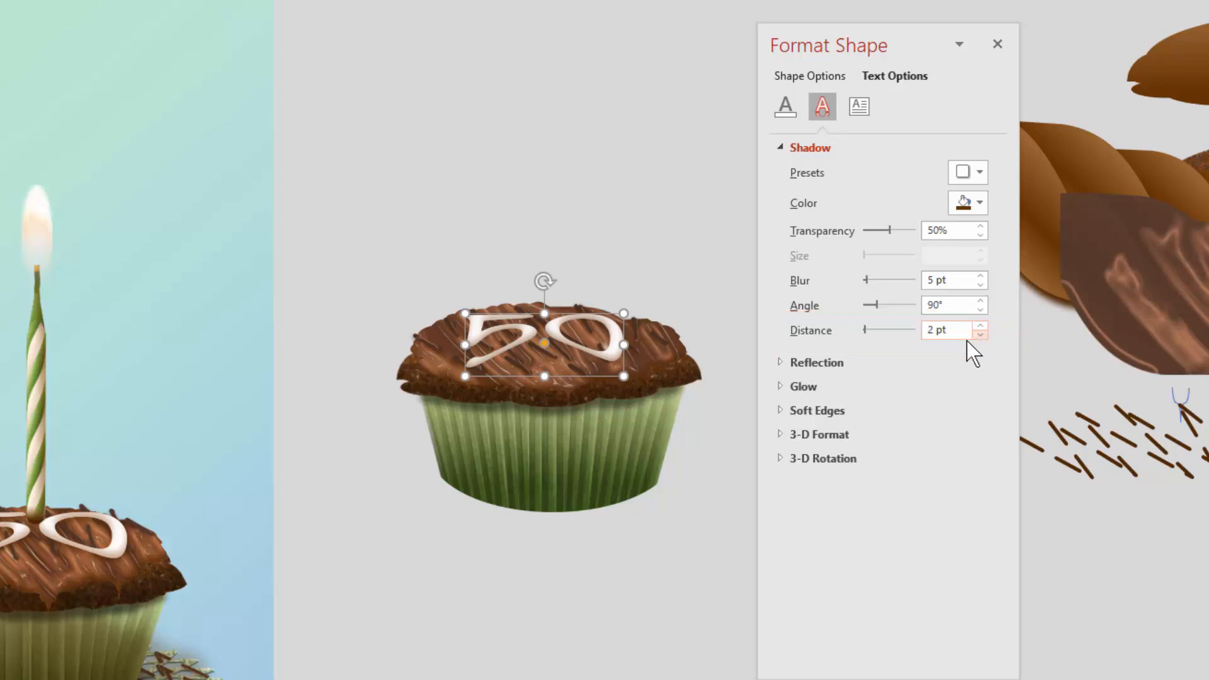
click(980, 284)
click(980, 284)
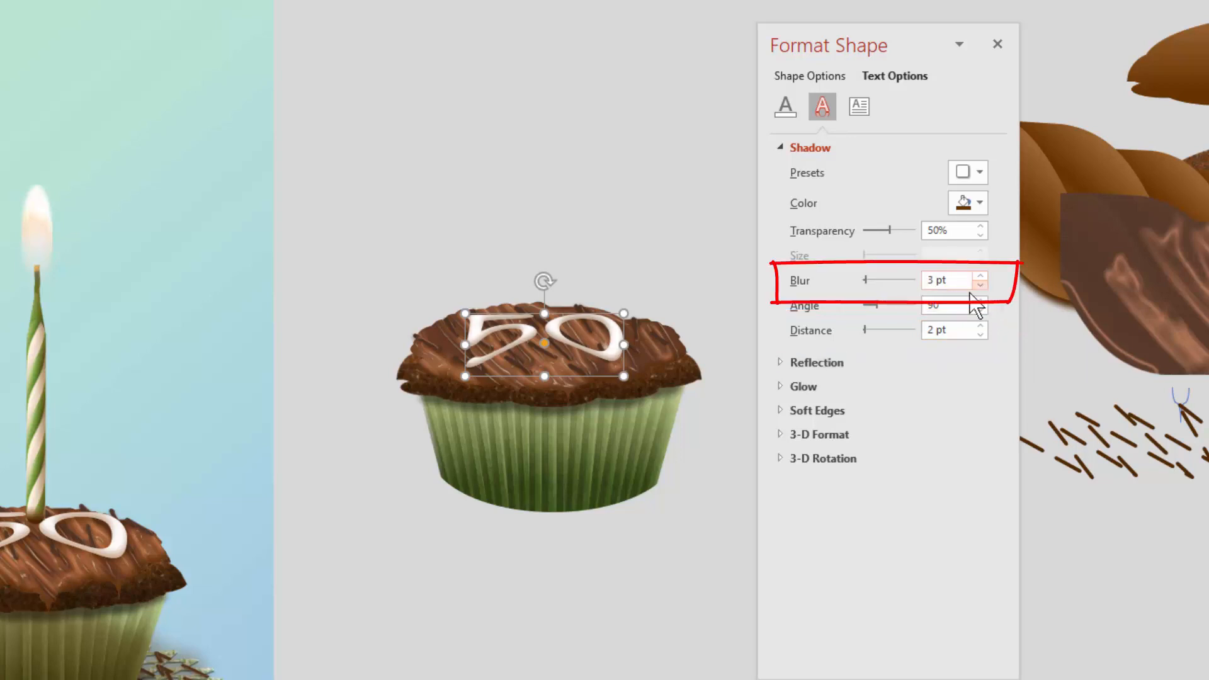
click(500, 224)
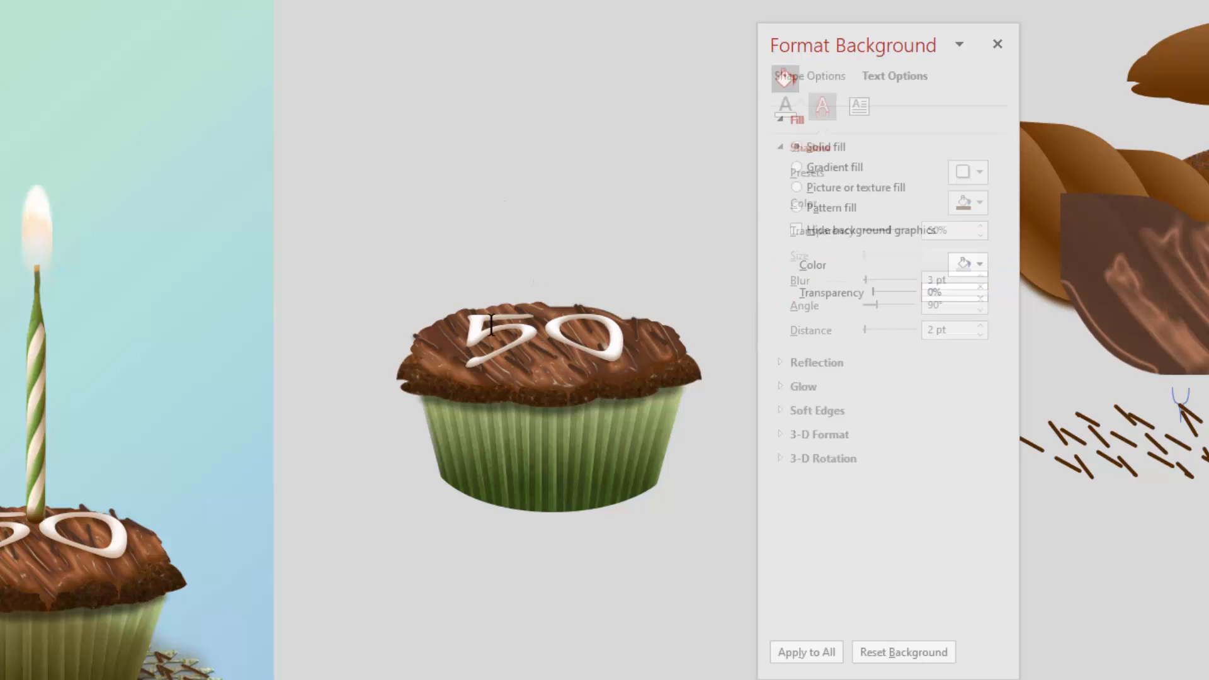
- Add a downward outer shadow to the 50 text box at shape level, color it dark brown and lower its transparency
click(558, 343)
click(600, 374)
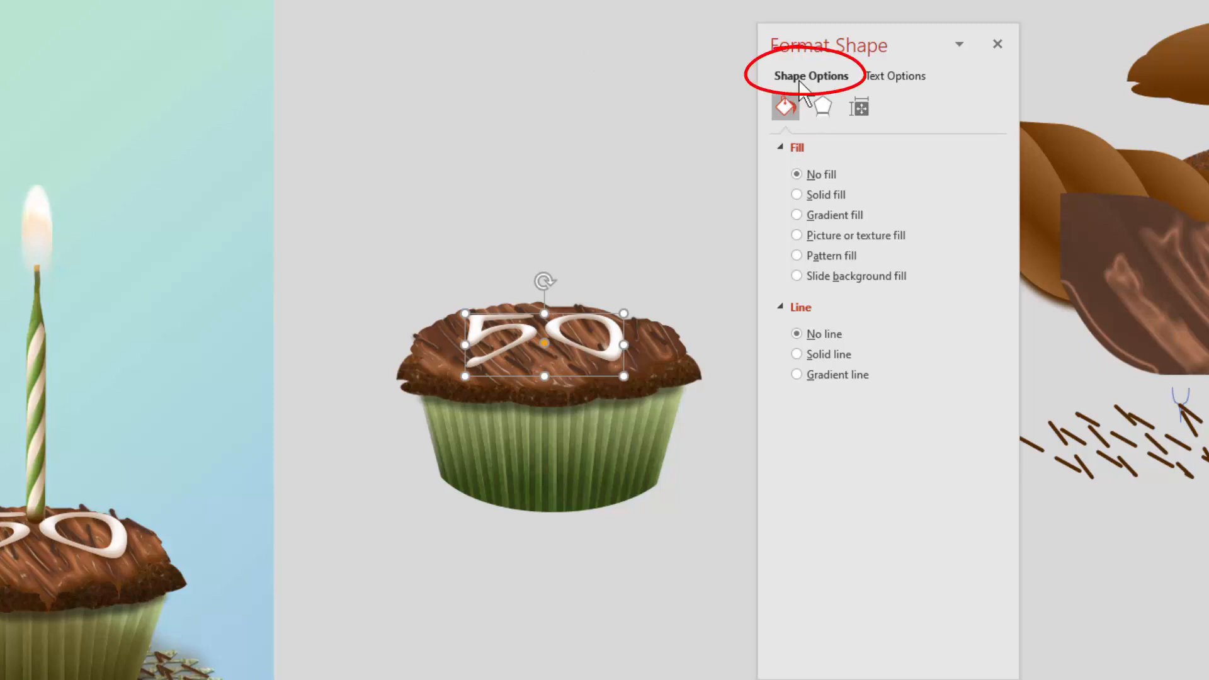
click(820, 108)
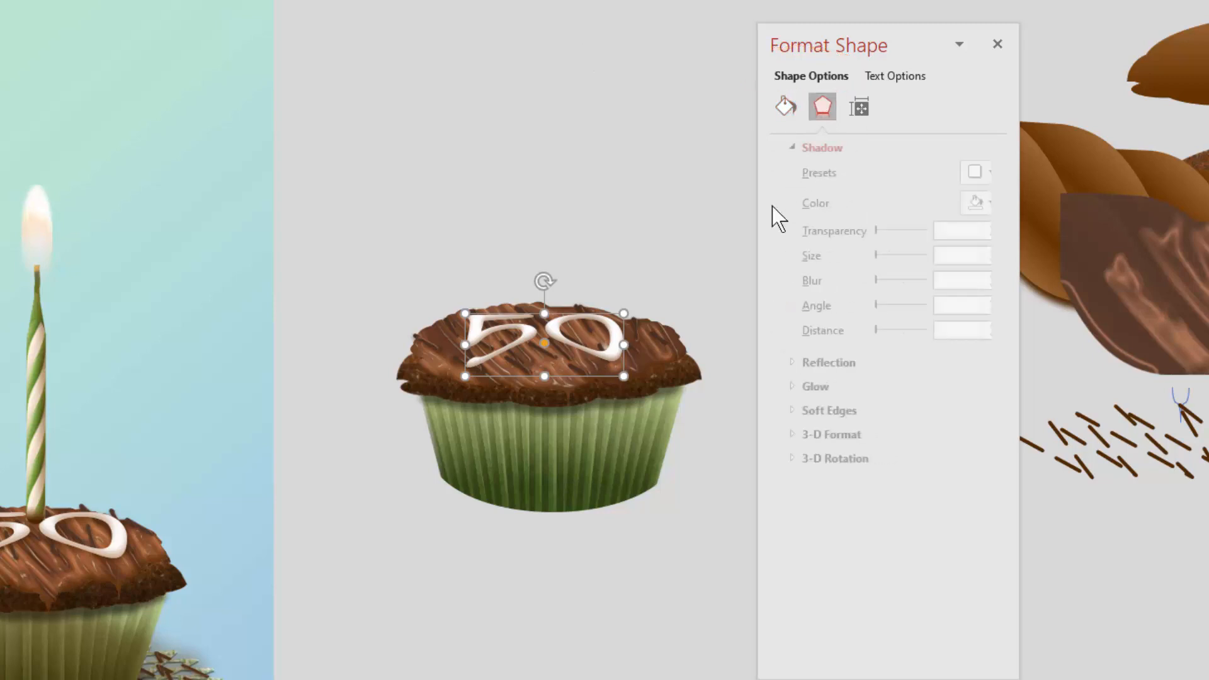
click(979, 172)
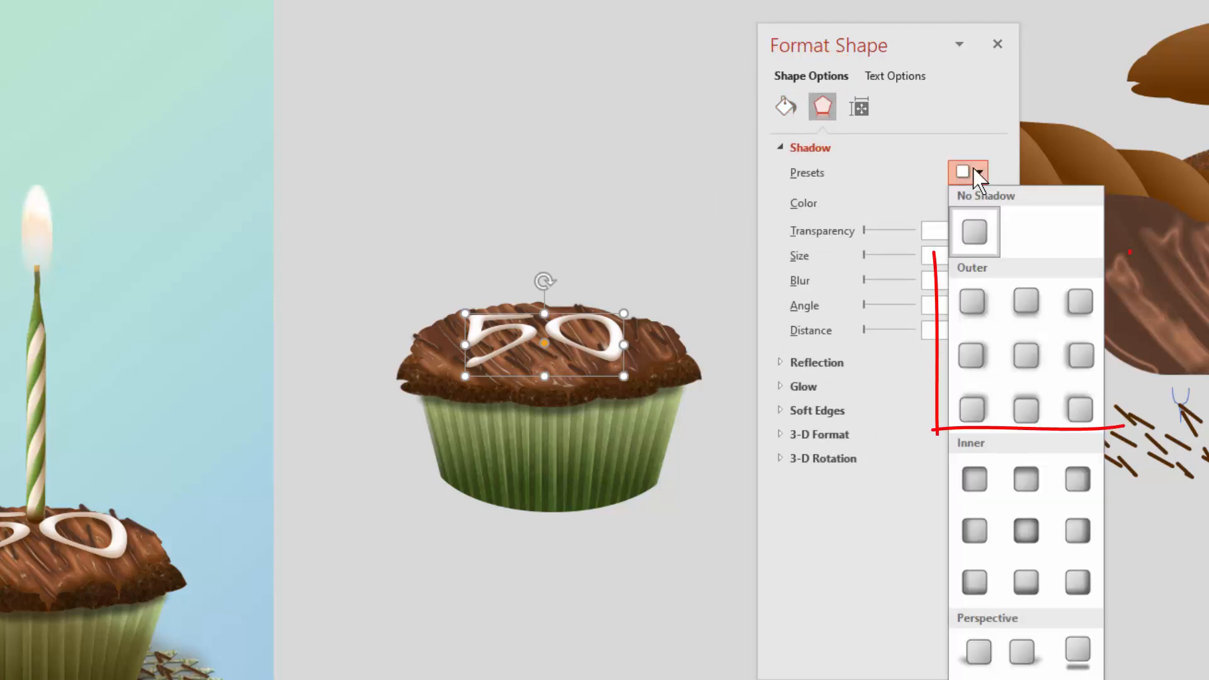
click(1026, 303)
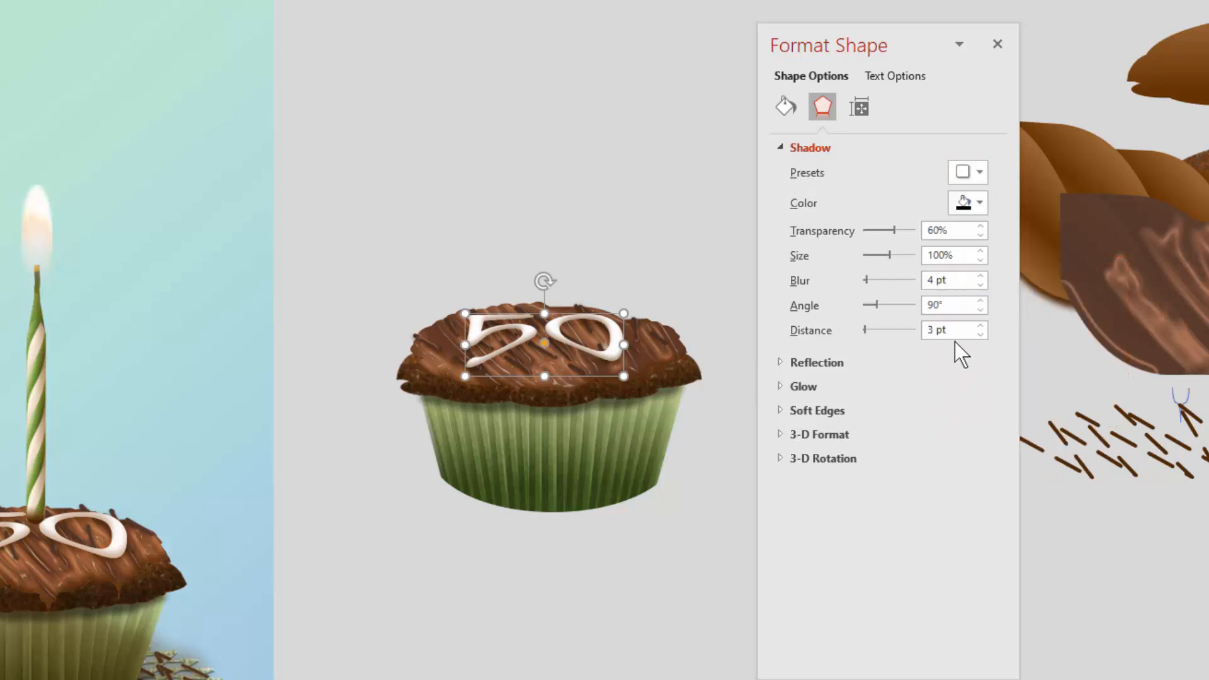
click(981, 206)
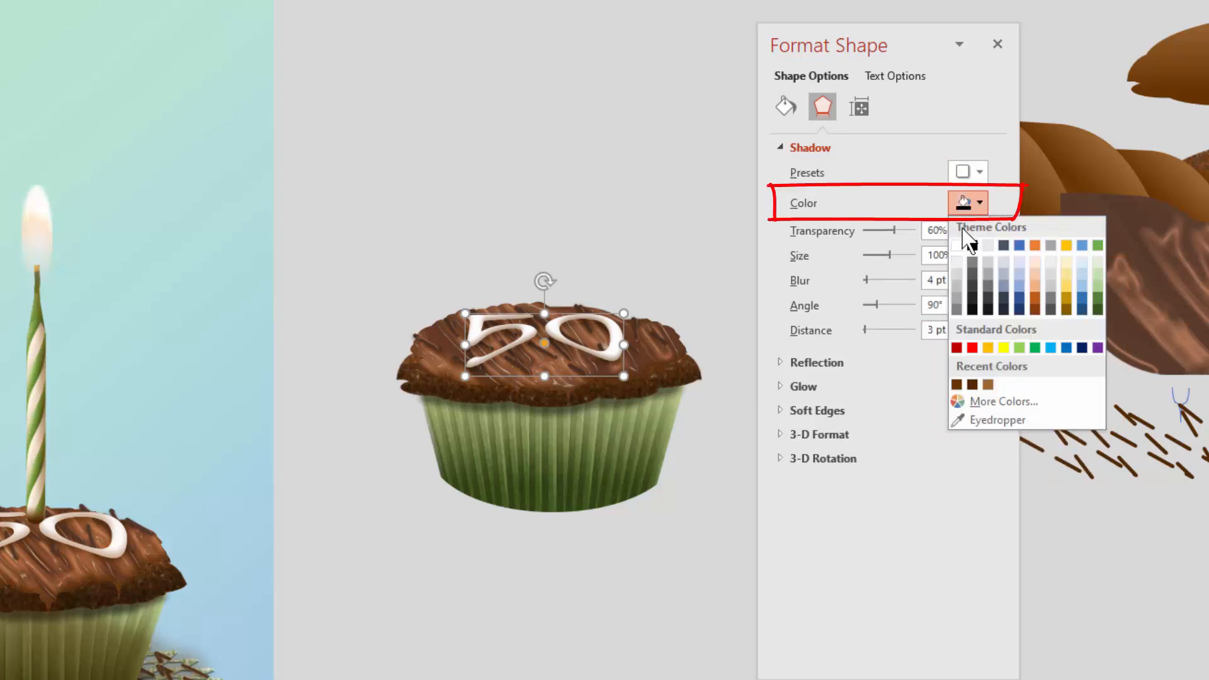
click(972, 384)
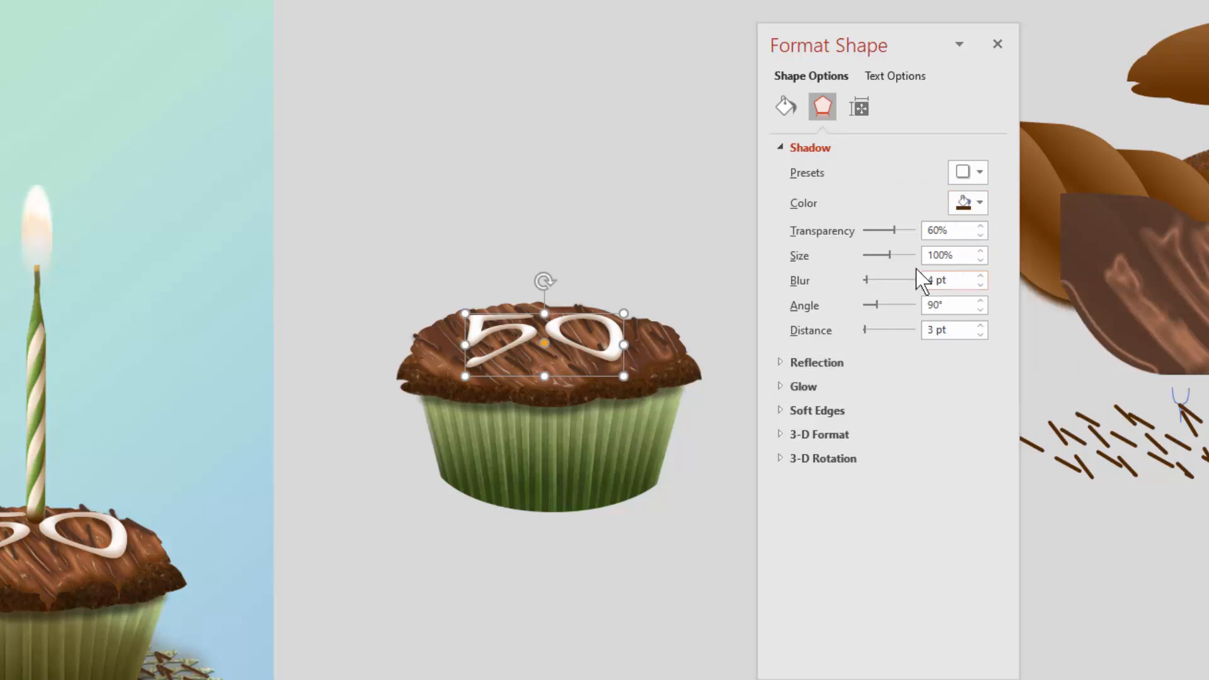
drag(897, 233, 879, 237)
- Nudge the 50 slightly upward into place on the cupcake's icing
click(508, 661)
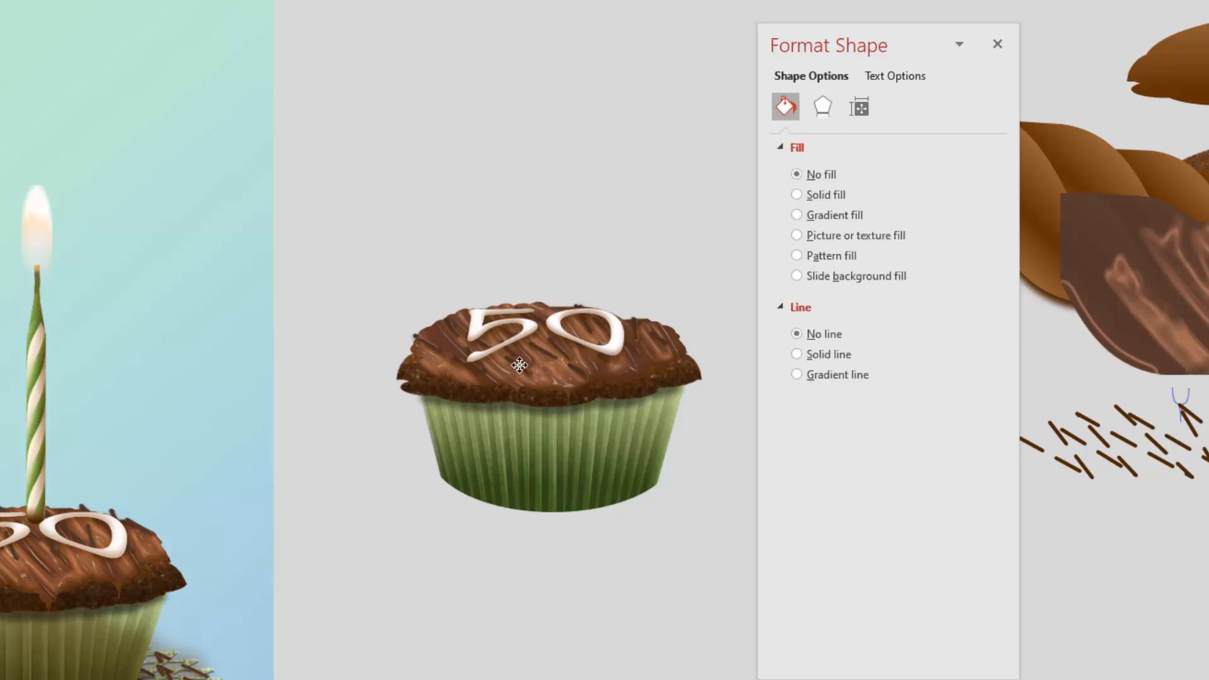
click(520, 364)
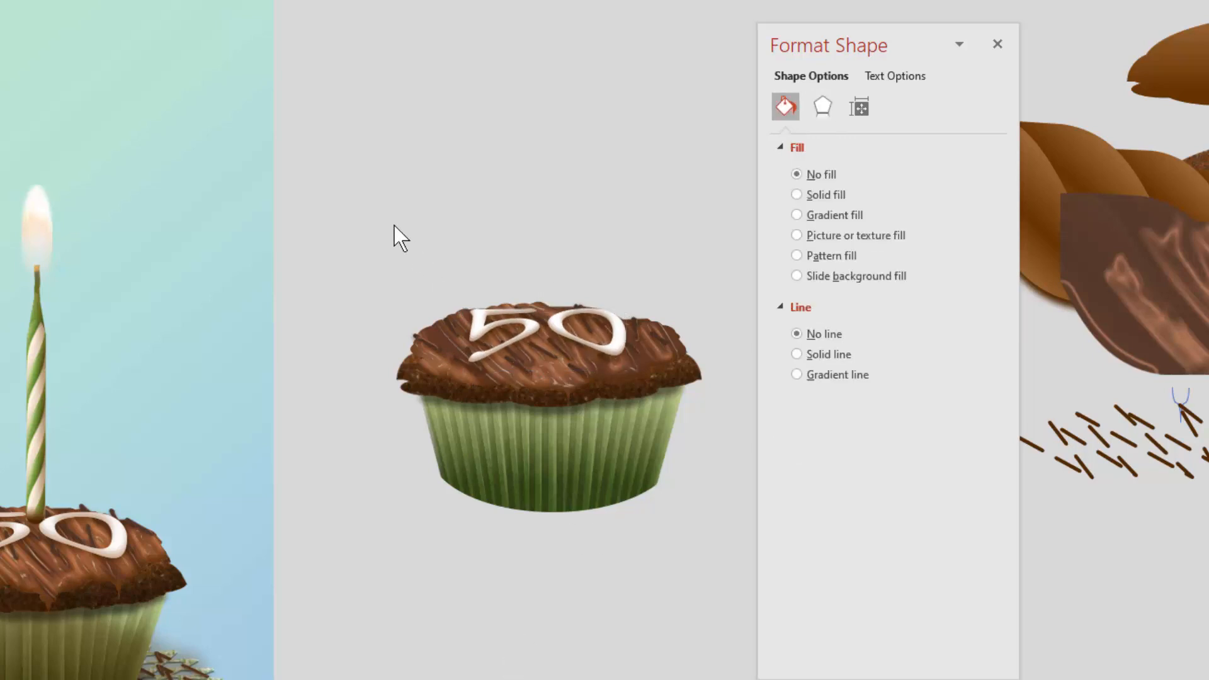
click(526, 647)
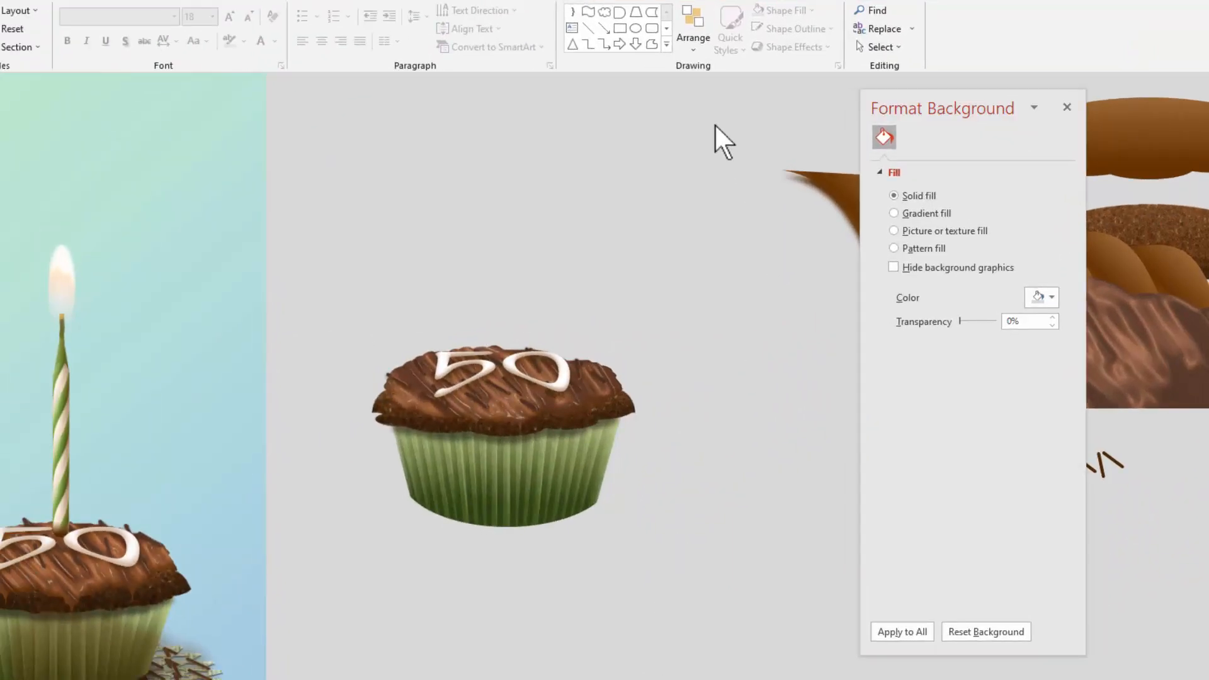
- Draw a small Wave banner shape in the empty area beside the cupcake
click(667, 43)
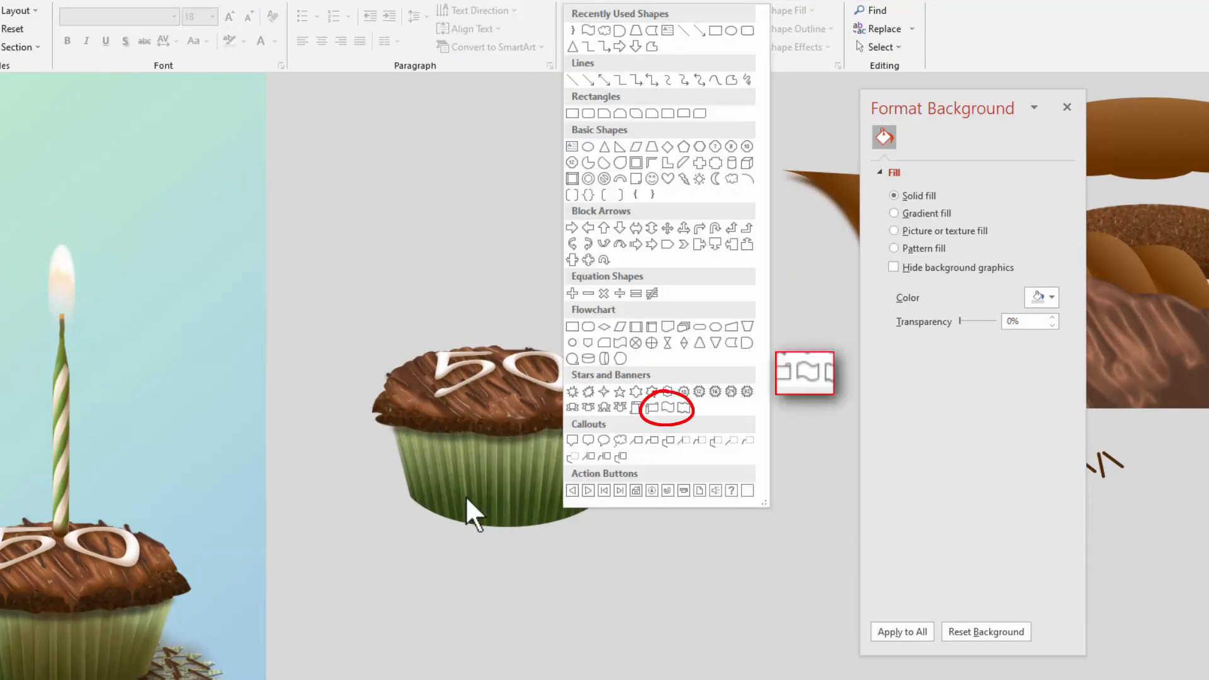
click(668, 409)
drag(692, 294, 777, 352)
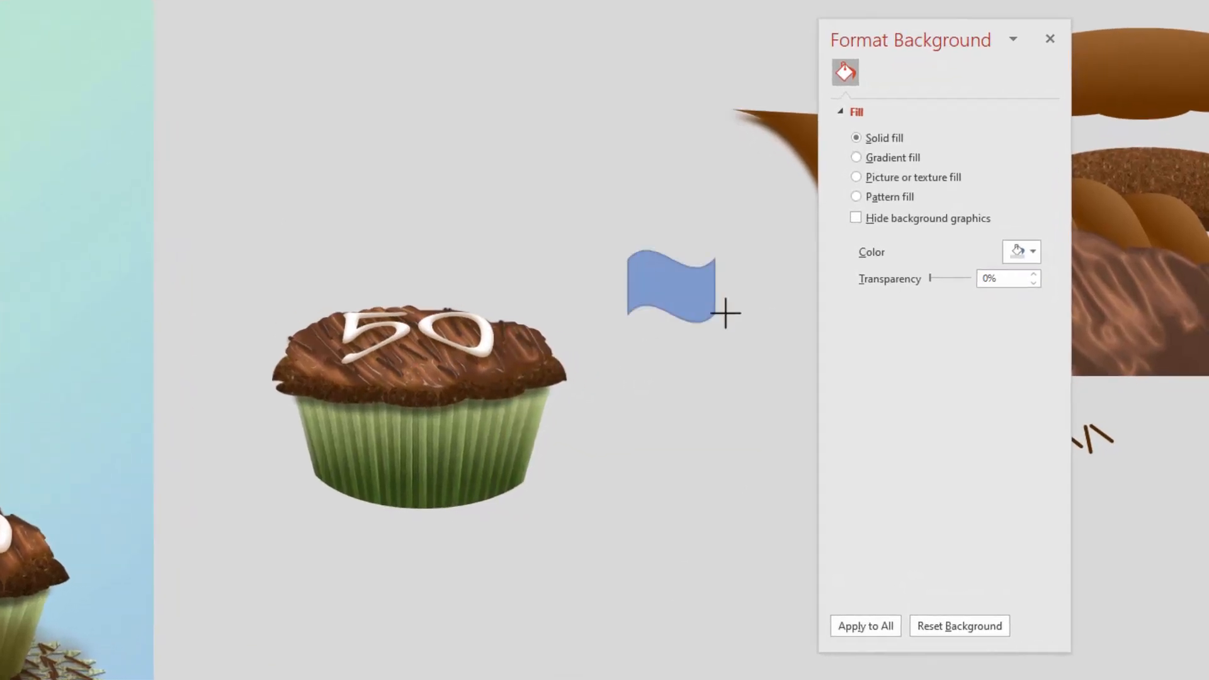
drag(725, 313, 730, 305)
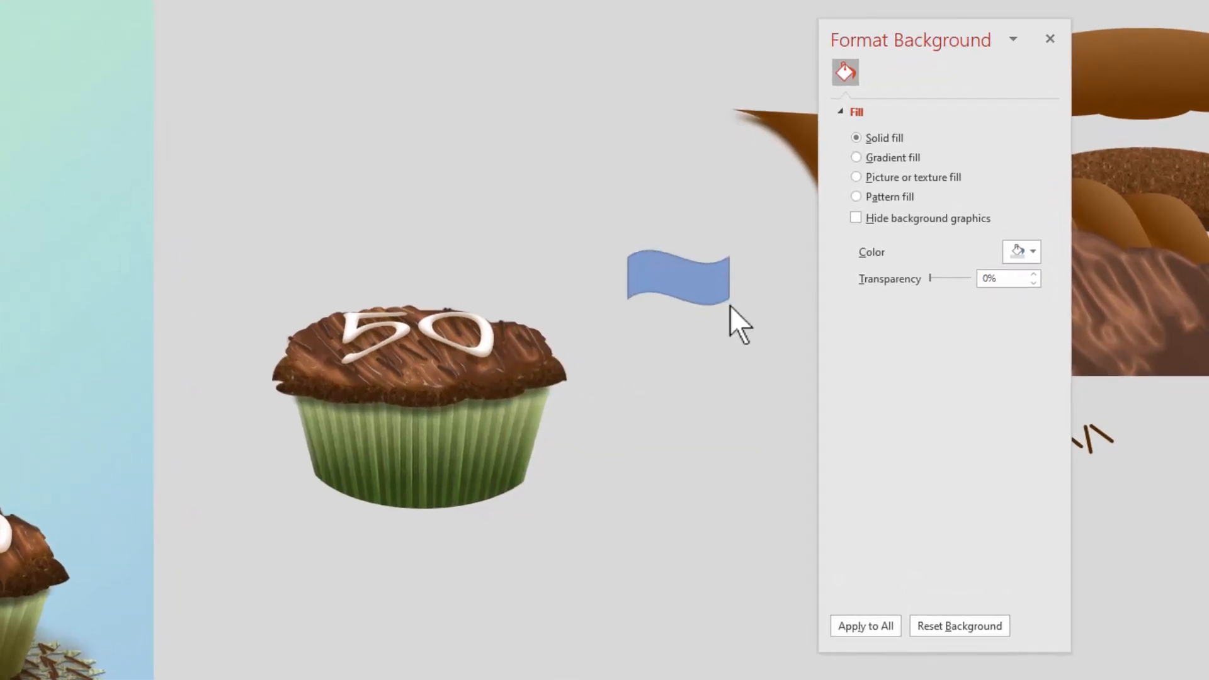
- Reshape the wave into a slim slanted stripe with pointed ends and rotate it steeply upward
drag(623, 296, 662, 304)
drag(678, 250, 660, 275)
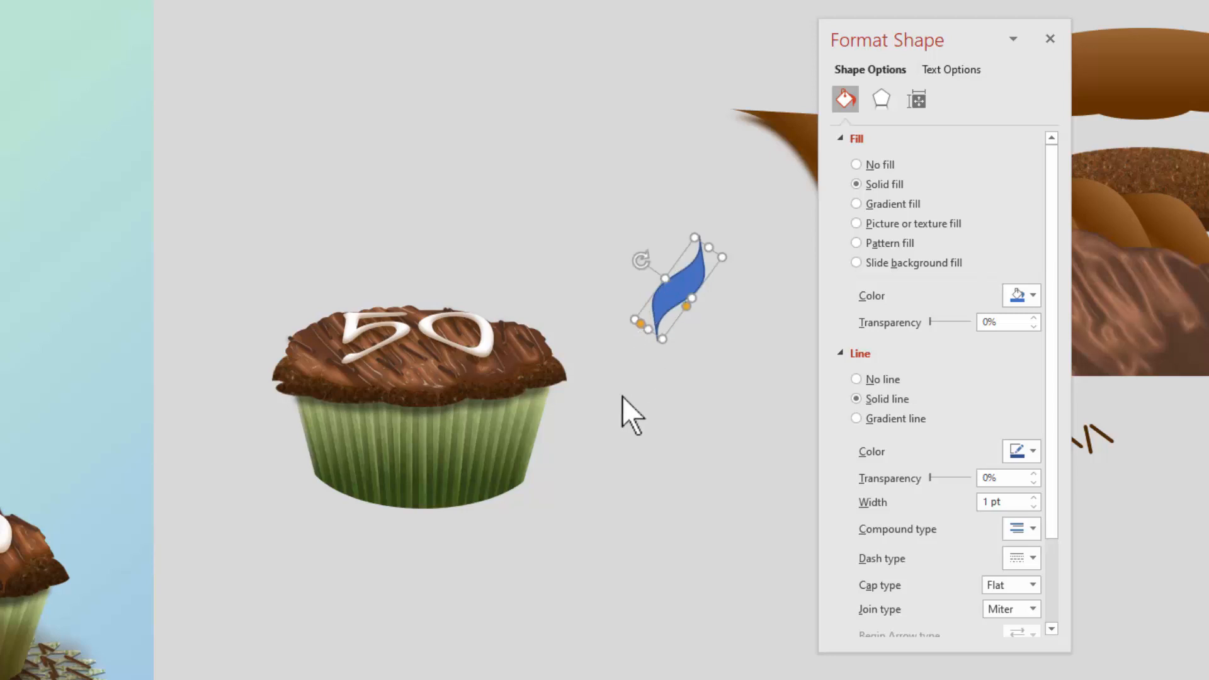
drag(677, 288, 678, 283)
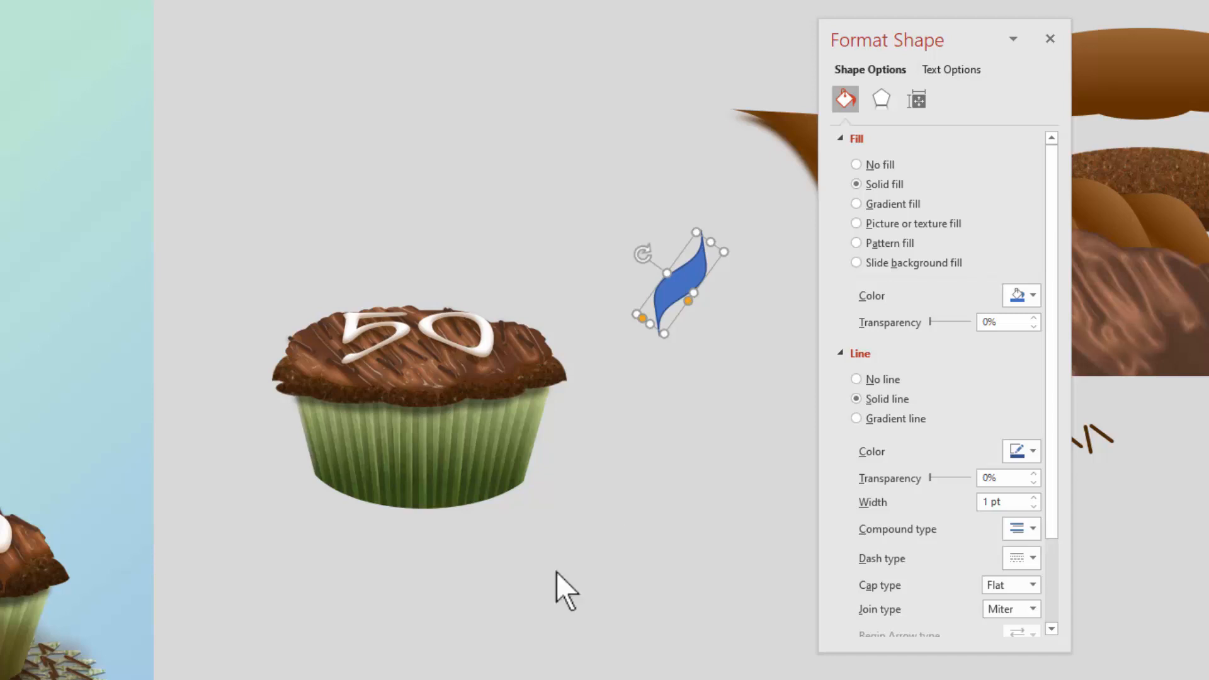
- Apply a linear gradient fill to the wave and color its last stop dark green, 50% darker
click(890, 205)
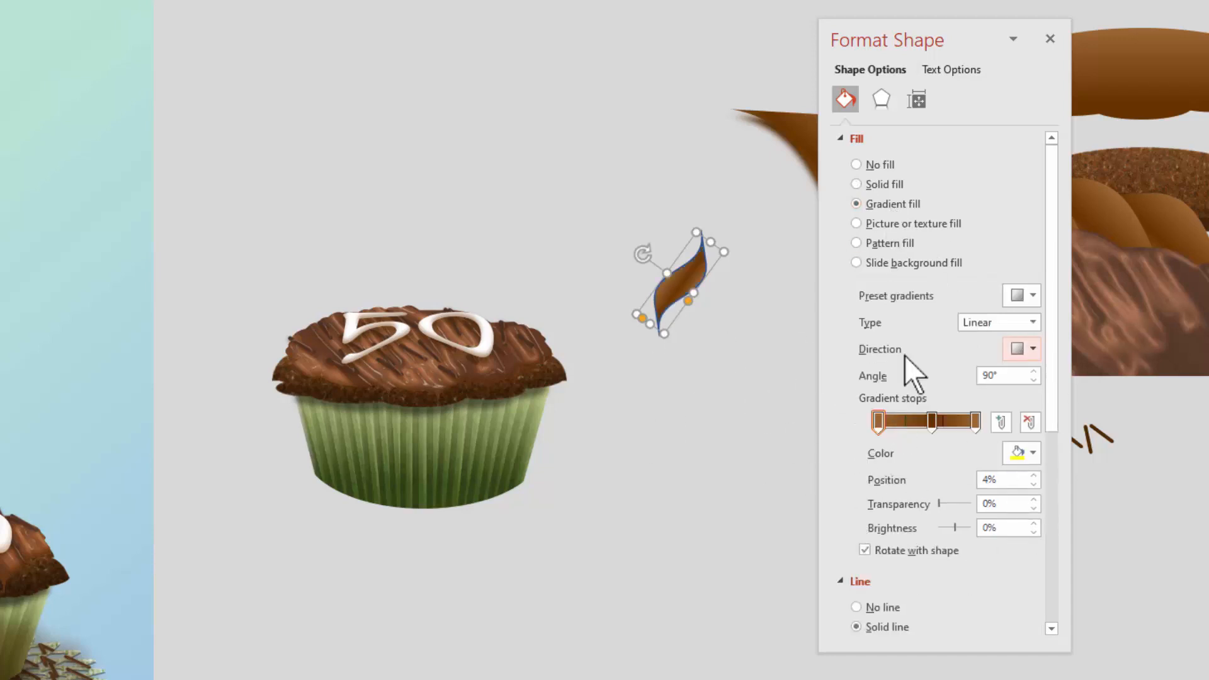
click(974, 421)
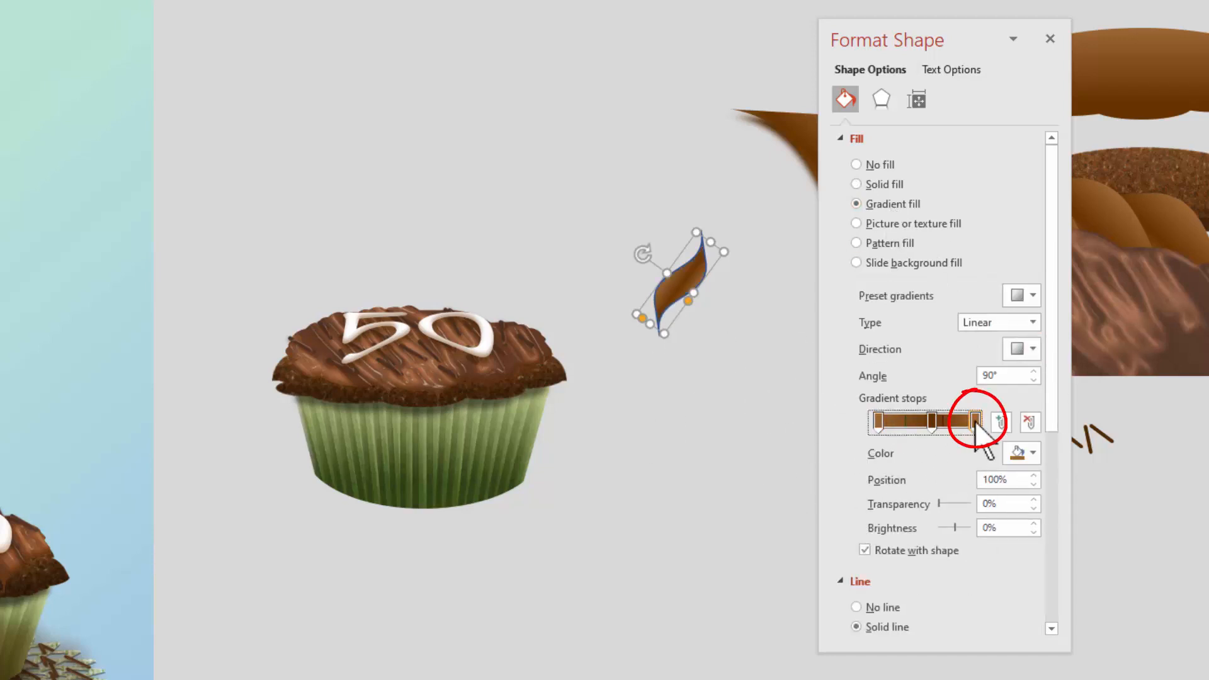
click(1030, 451)
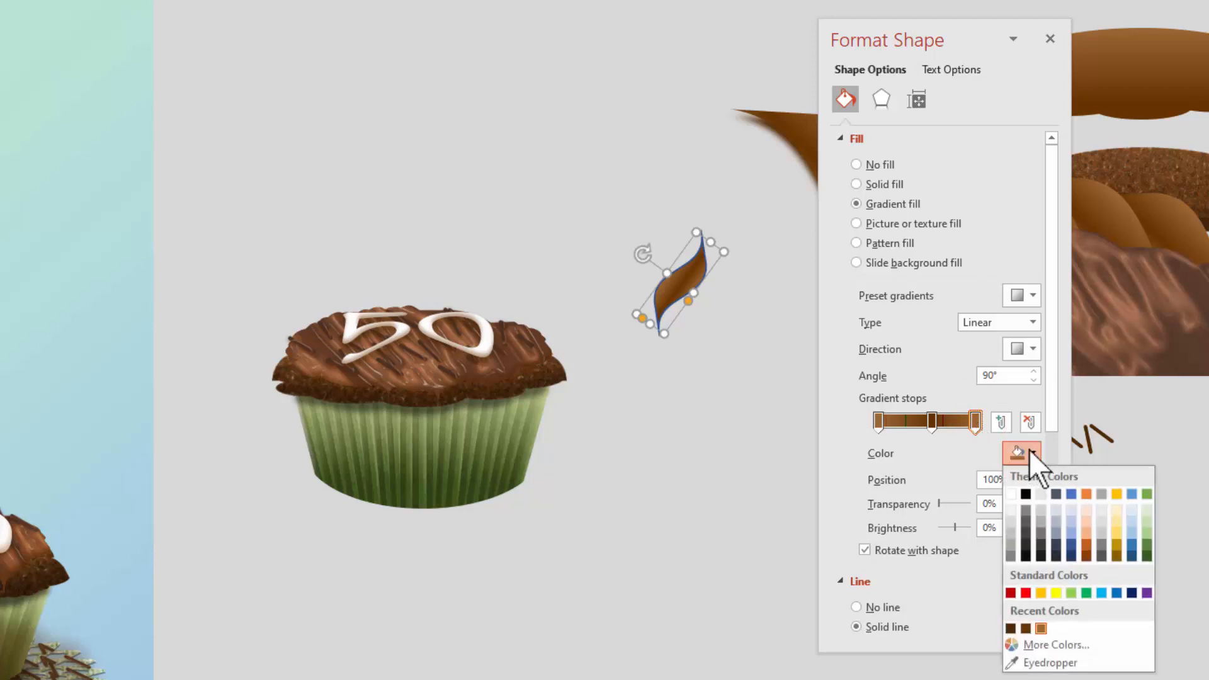
click(1147, 571)
- Color the wave gradient's middle stop theme green and its first stop light green, 80% lighter
click(932, 420)
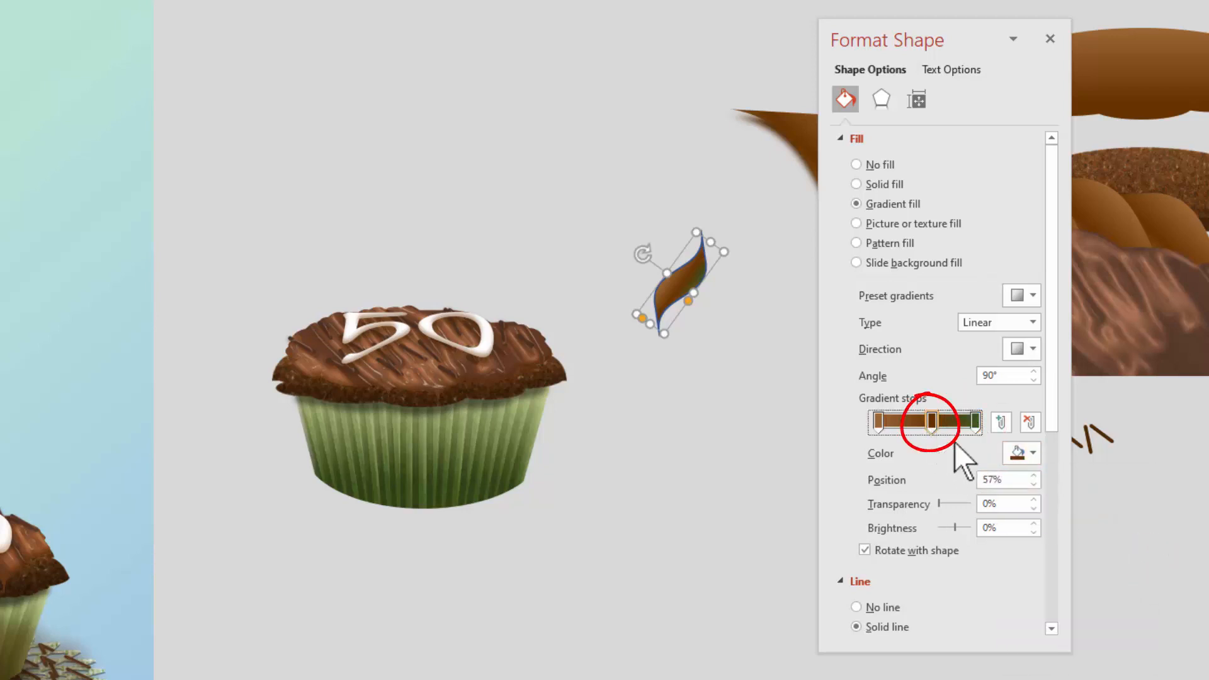
click(1025, 452)
click(1147, 494)
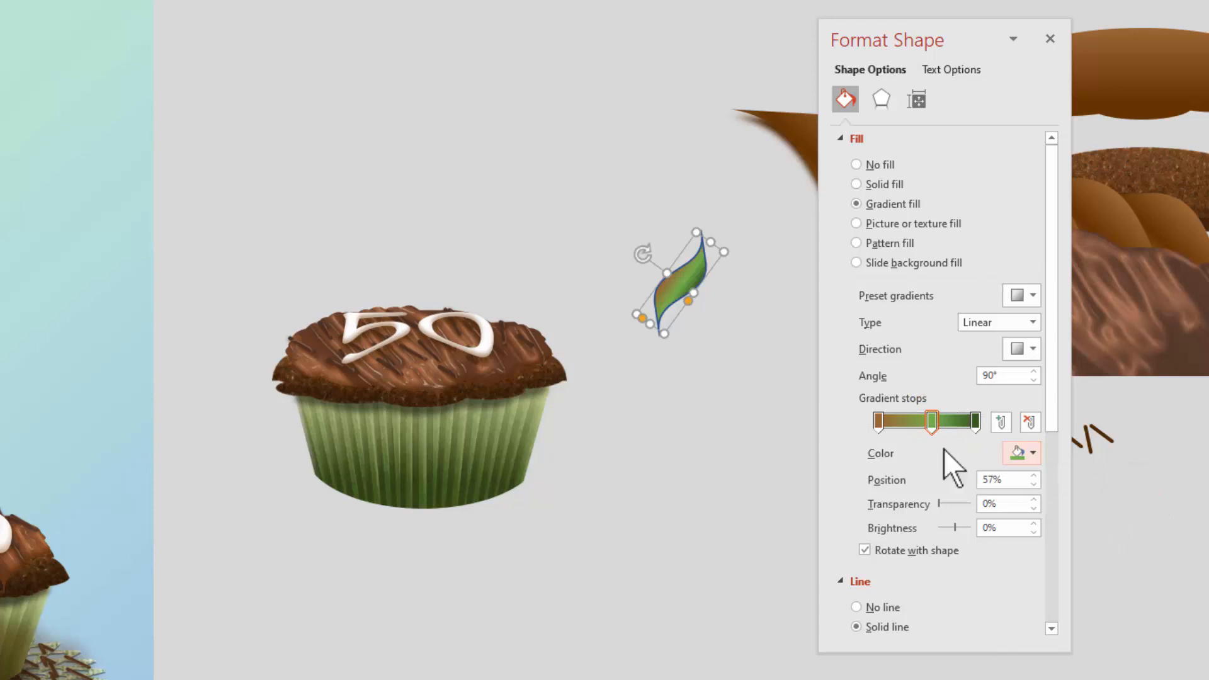
click(876, 419)
click(1031, 453)
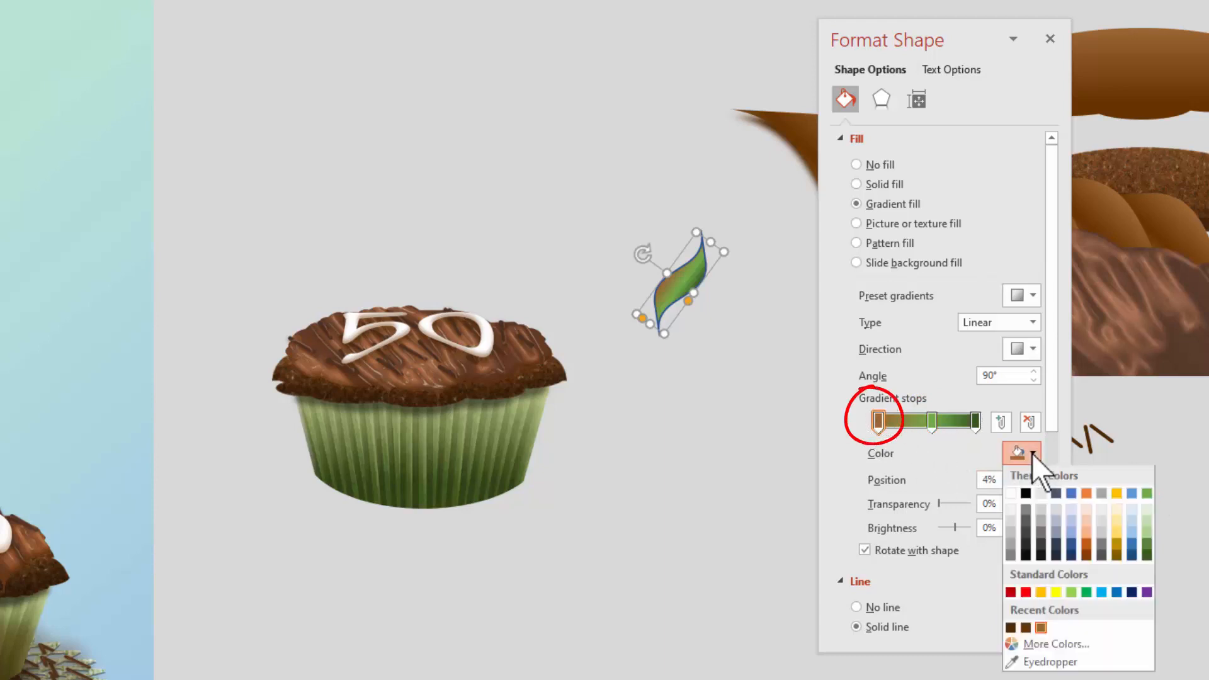
click(1146, 509)
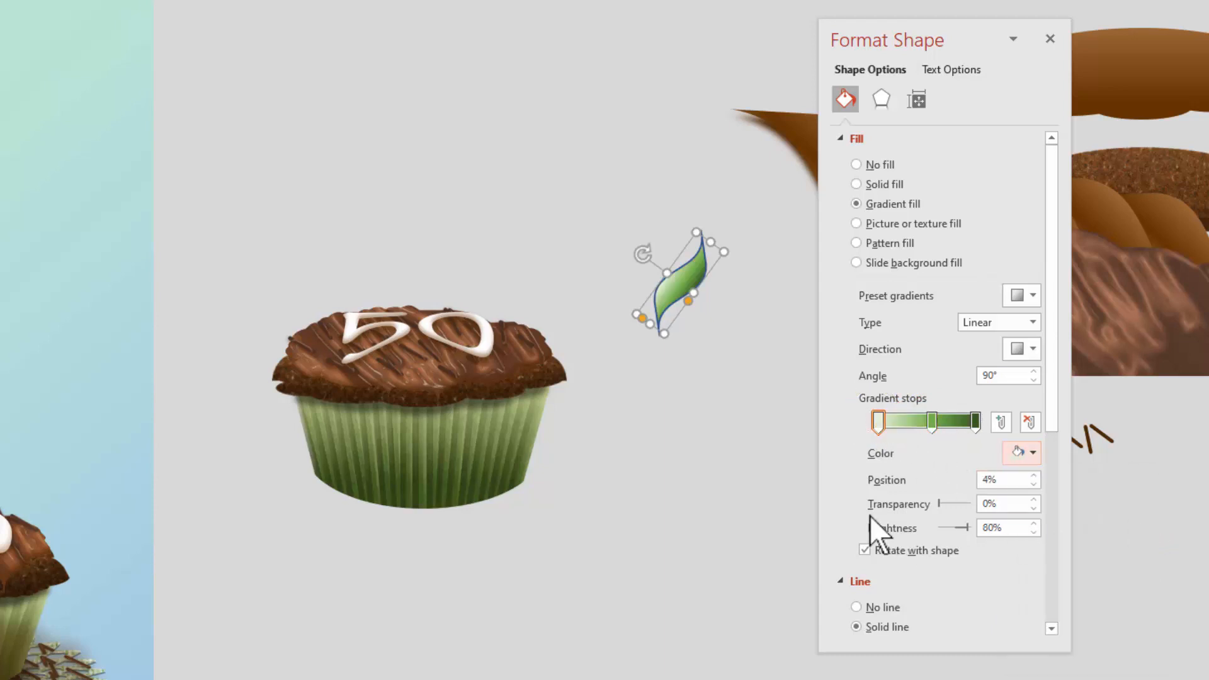
- Remove the wave's outline and place a duplicate of it directly beneath so the two edges meet
click(856, 607)
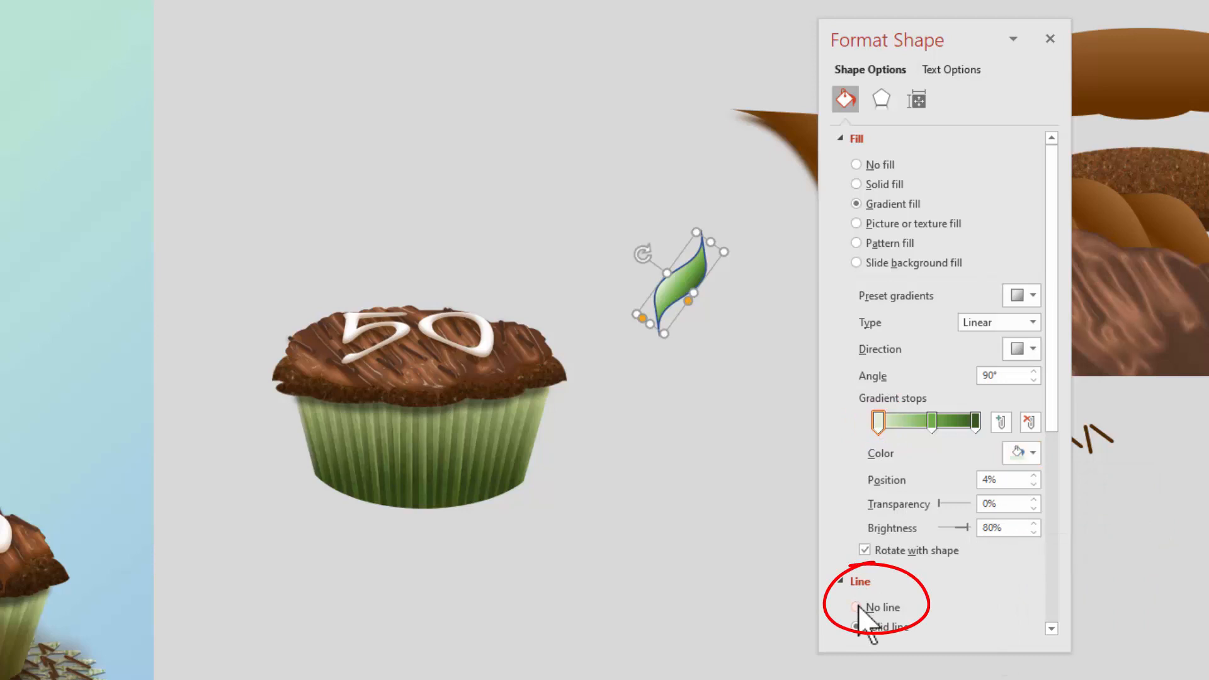
click(764, 551)
click(689, 271)
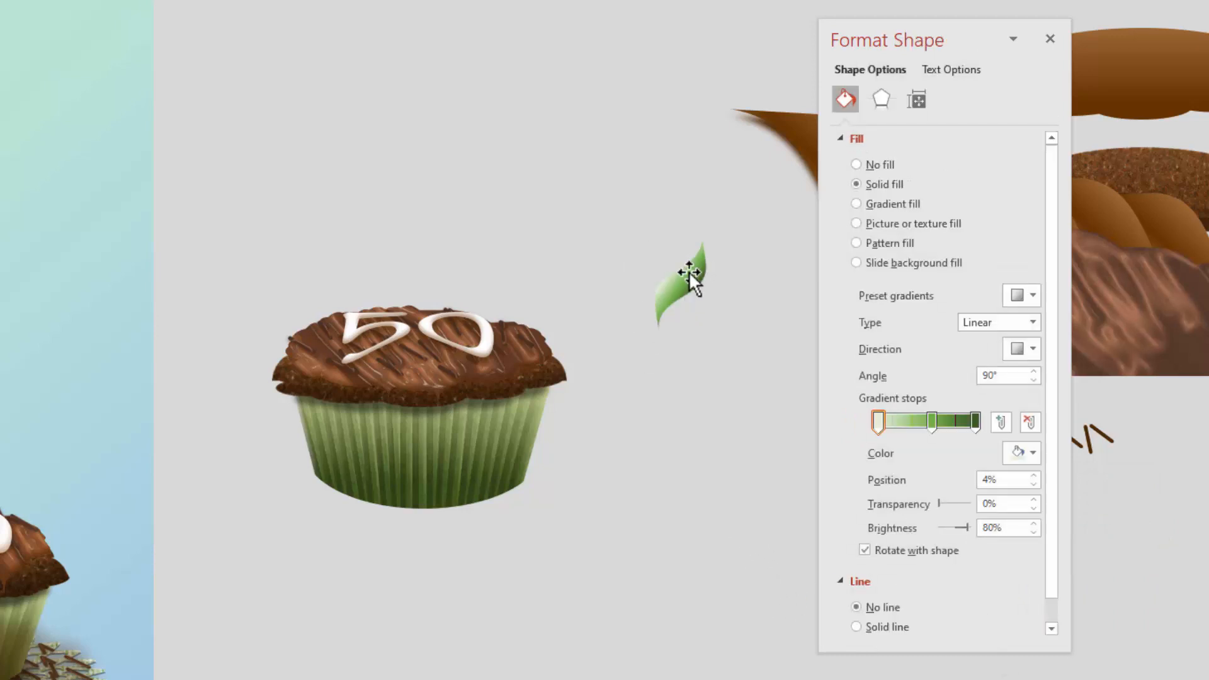
drag(689, 272, 694, 304)
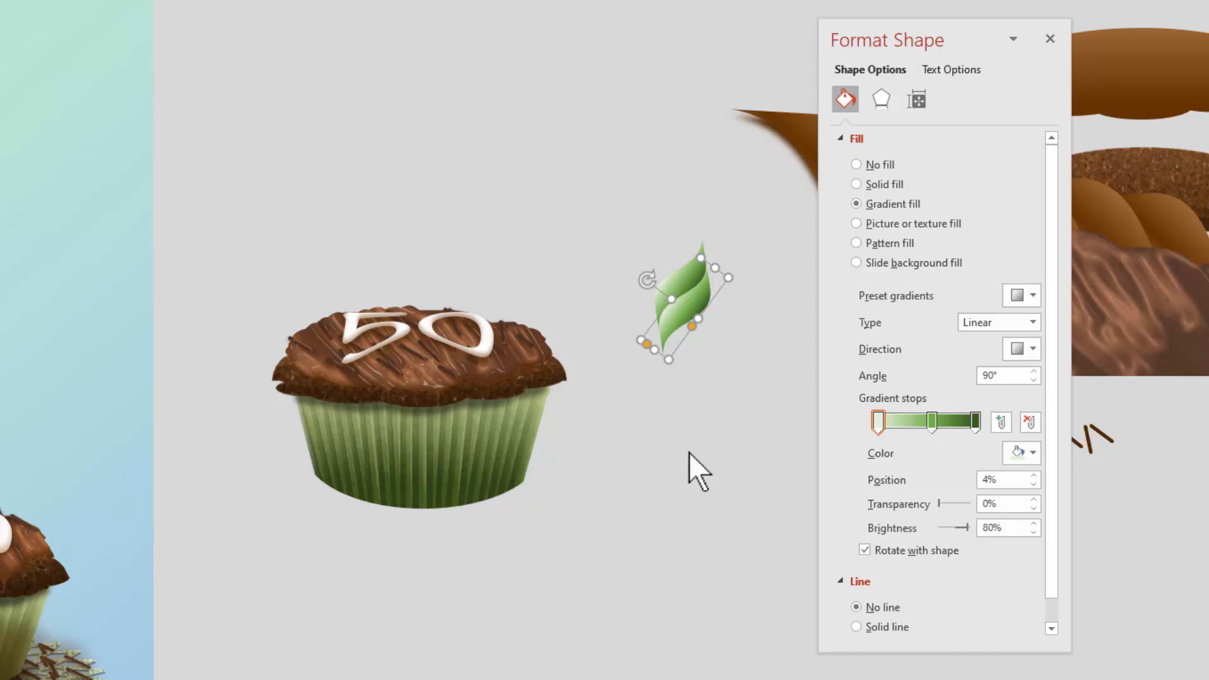
- Recolor the lower wave's last and first gradient stops white
click(975, 421)
click(1020, 453)
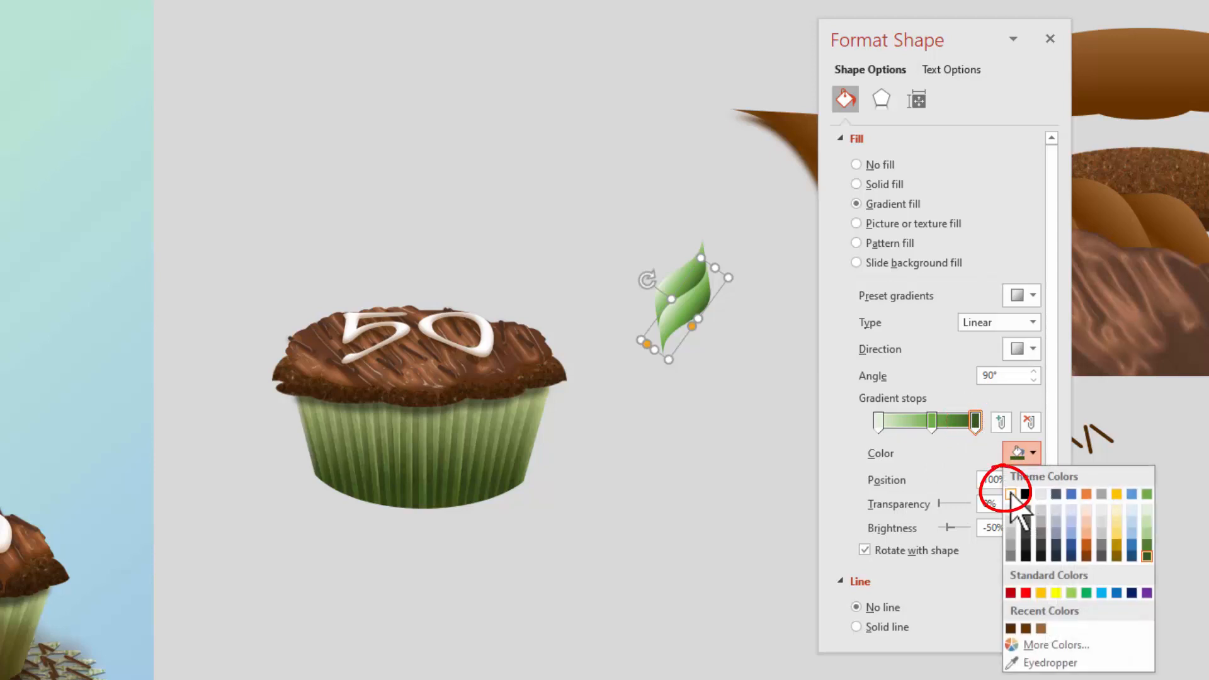
click(1011, 494)
click(877, 421)
click(1033, 452)
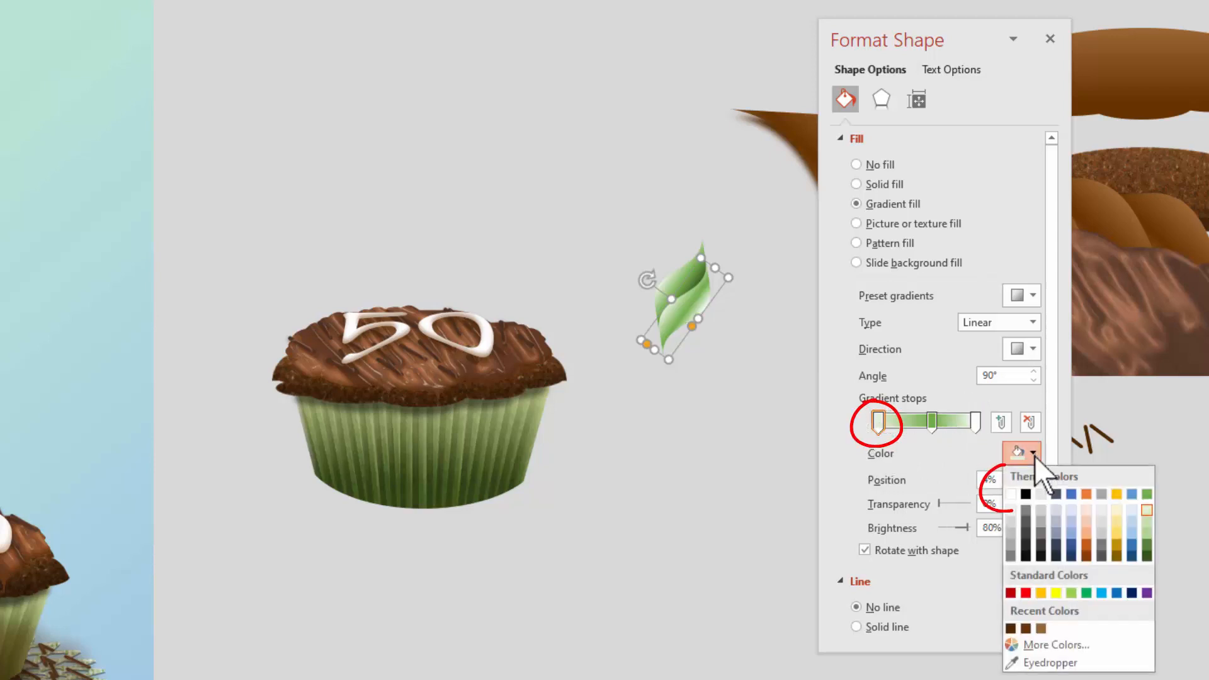
click(1010, 493)
- Color the lower wave's middle gradient stop white, 15% darker
click(931, 421)
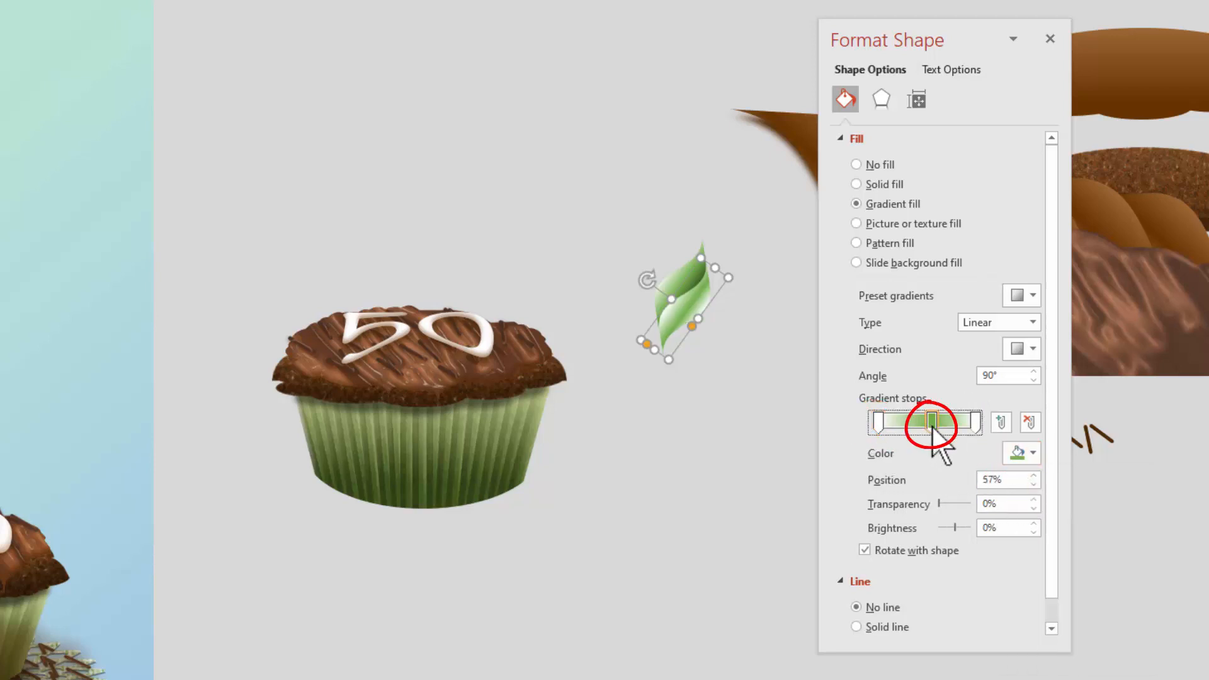
click(1020, 453)
click(1011, 520)
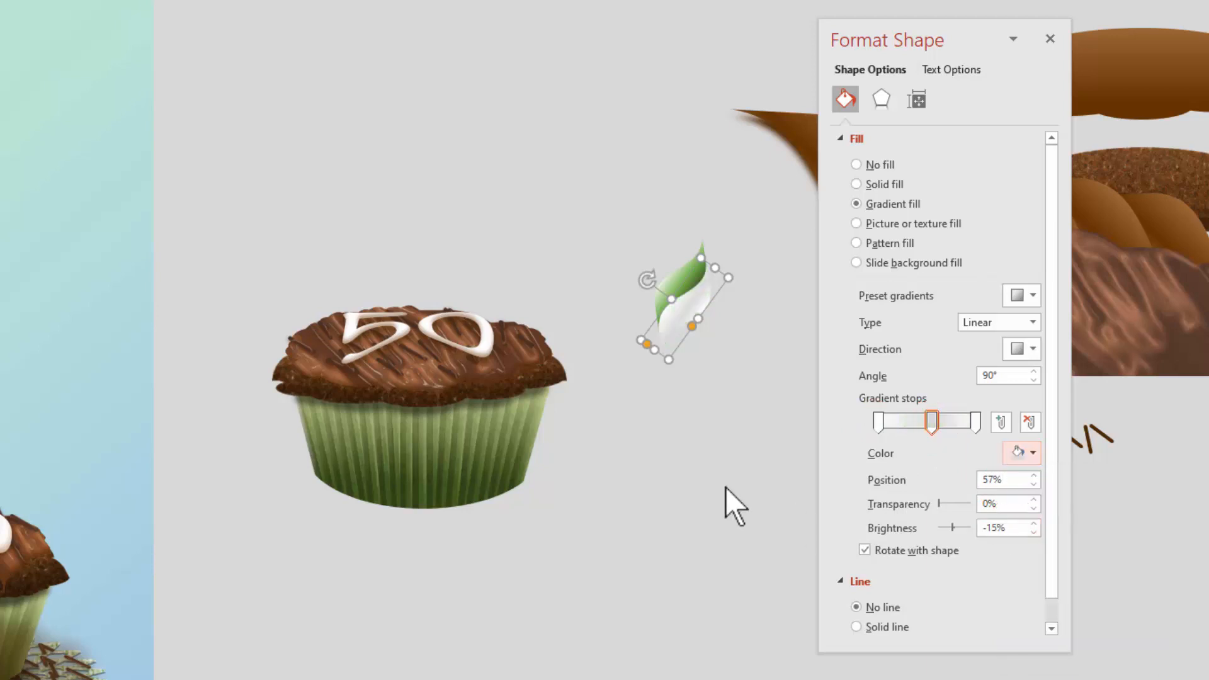
click(794, 507)
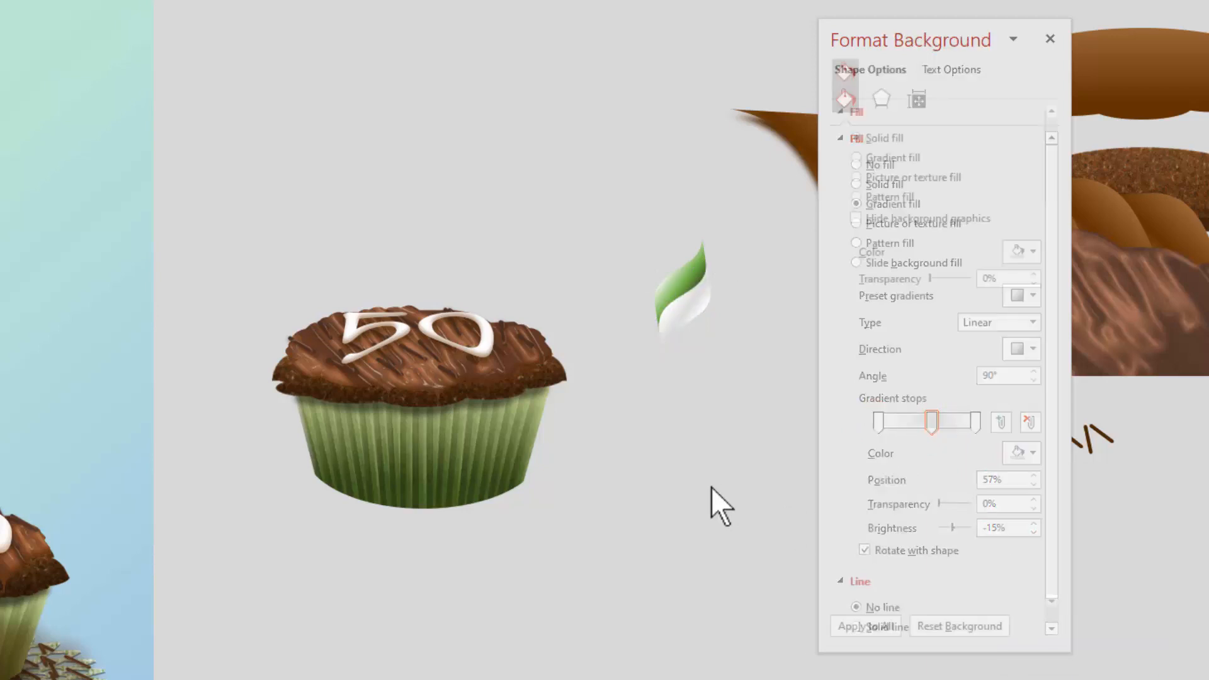
- Select the green and white waves together and group them into one stripe pair
click(702, 312)
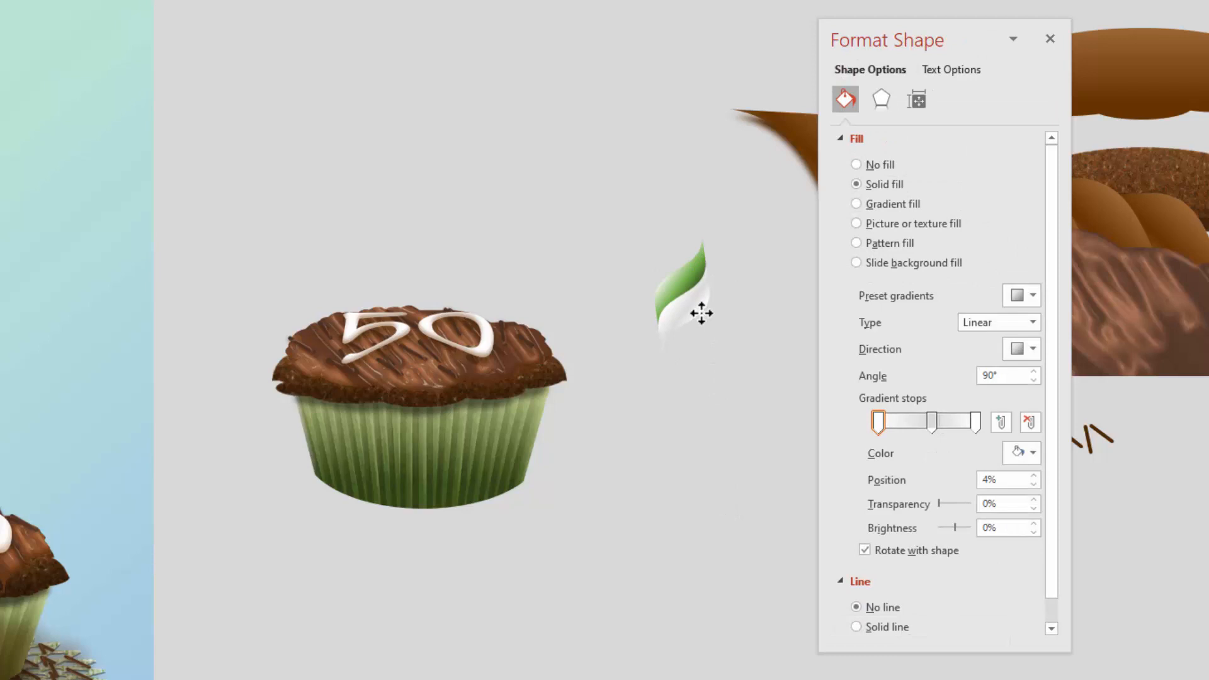
drag(618, 149, 764, 448)
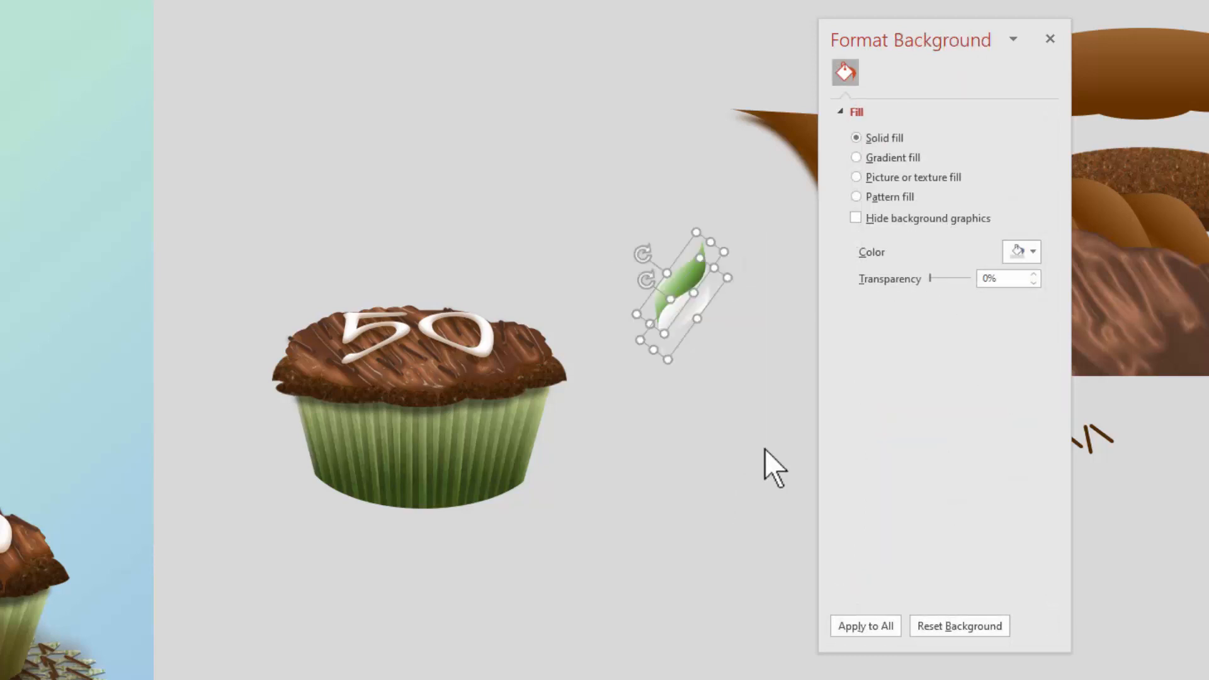
key(ctrl+g)
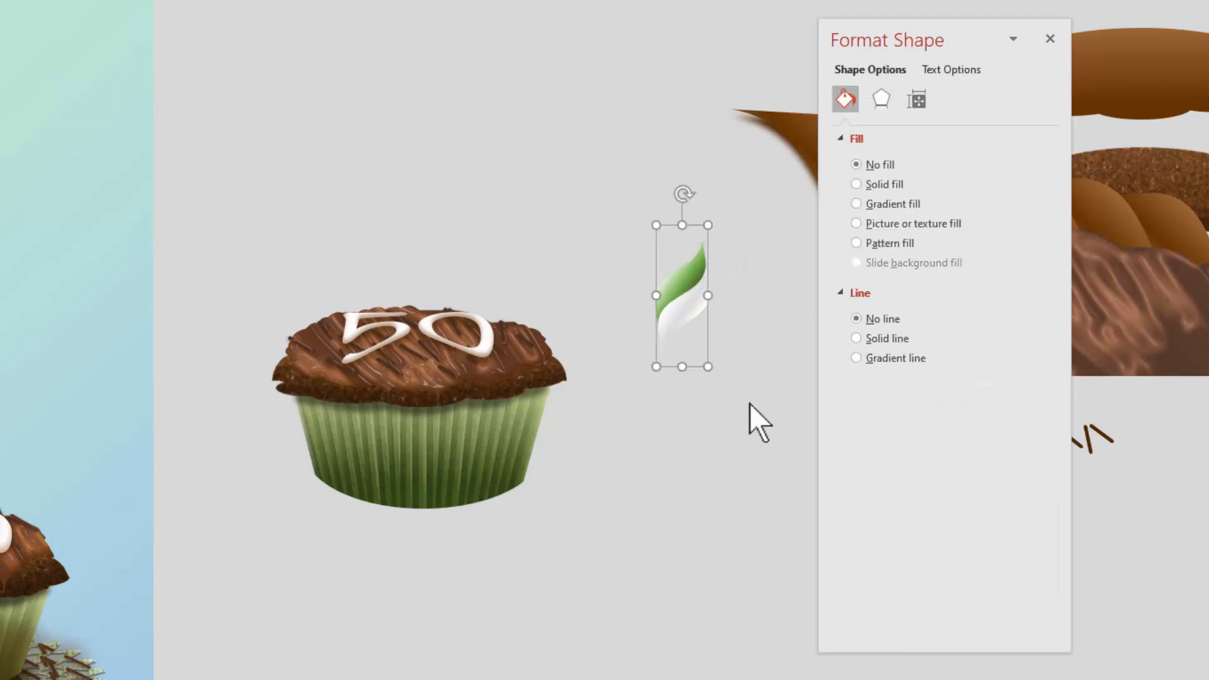
click(697, 435)
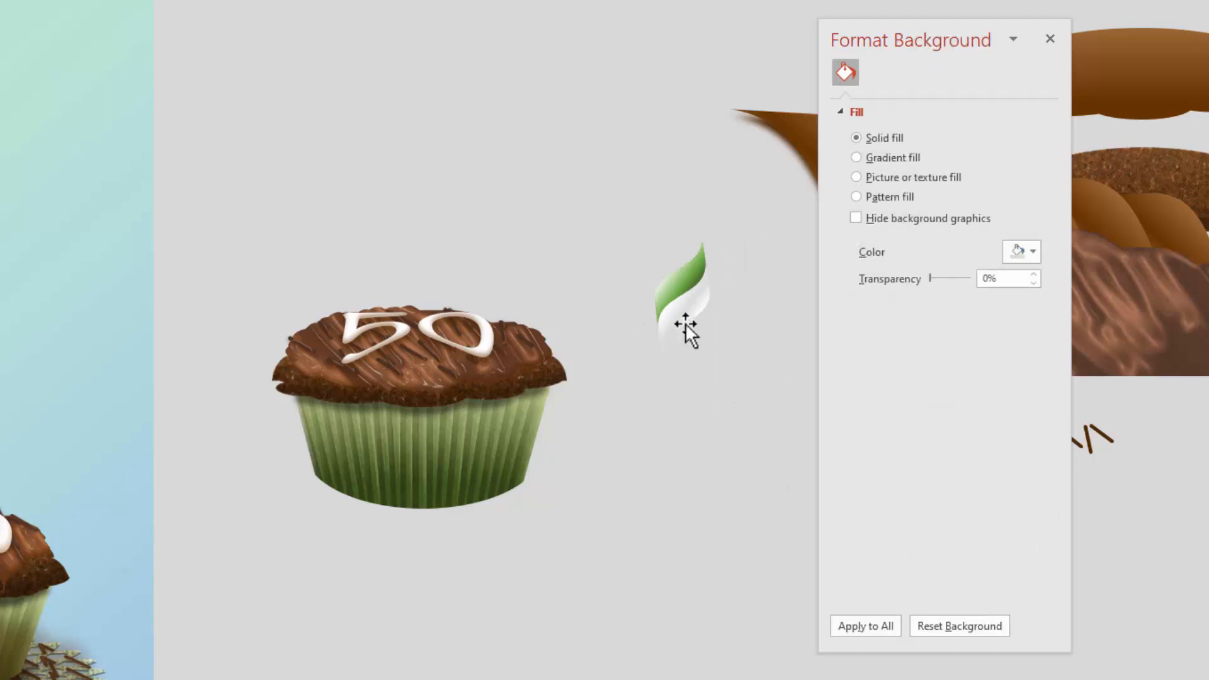
- Duplicate the stripe pair downward until six pairs join edge to edge, and group them all into one candle
drag(685, 324, 691, 368)
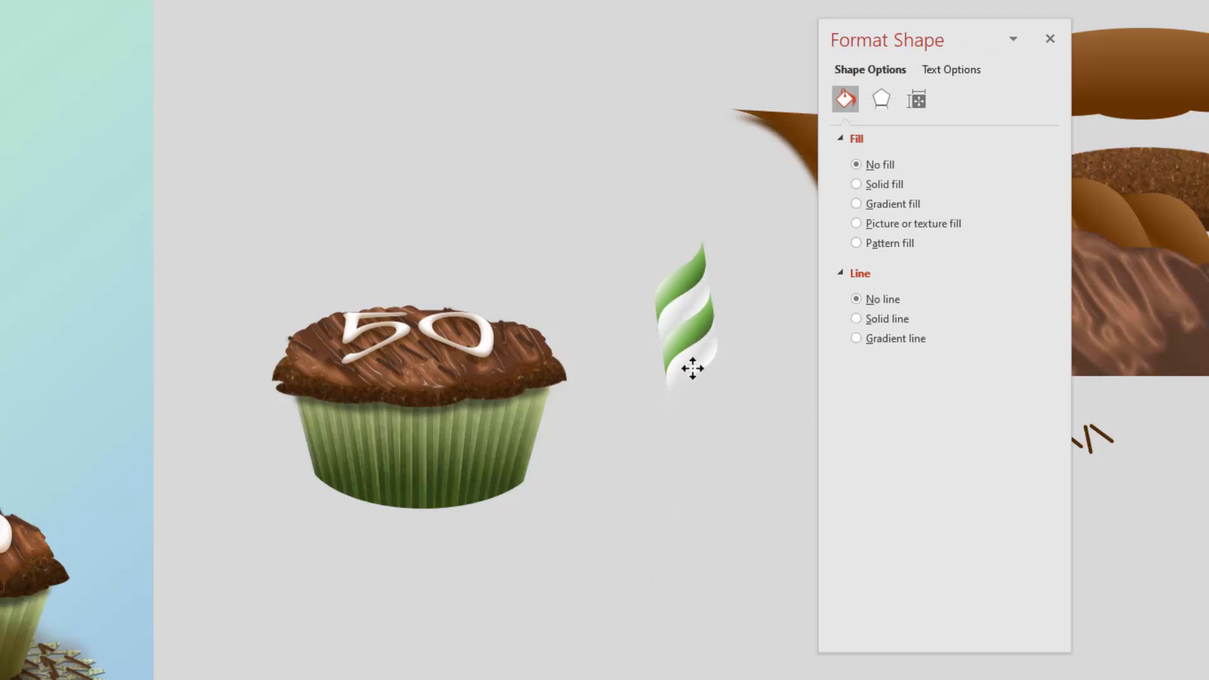
click(696, 436)
drag(692, 368, 740, 555)
click(724, 632)
drag(600, 168, 850, 677)
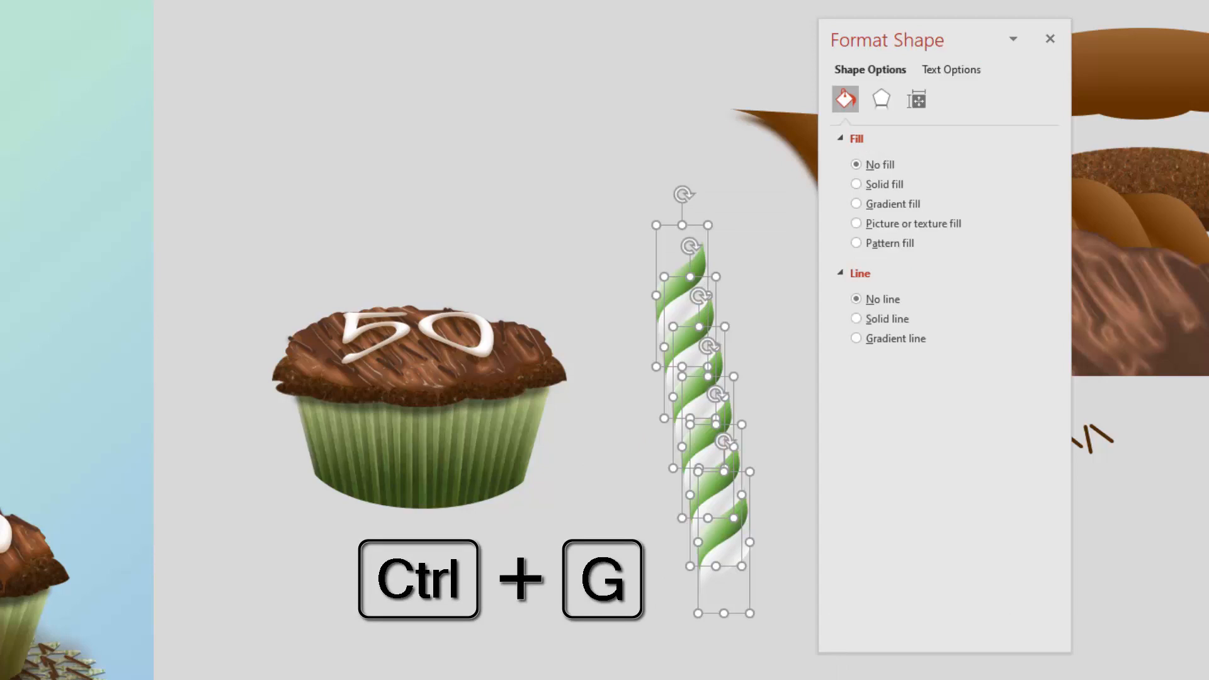
key(ctrl+g)
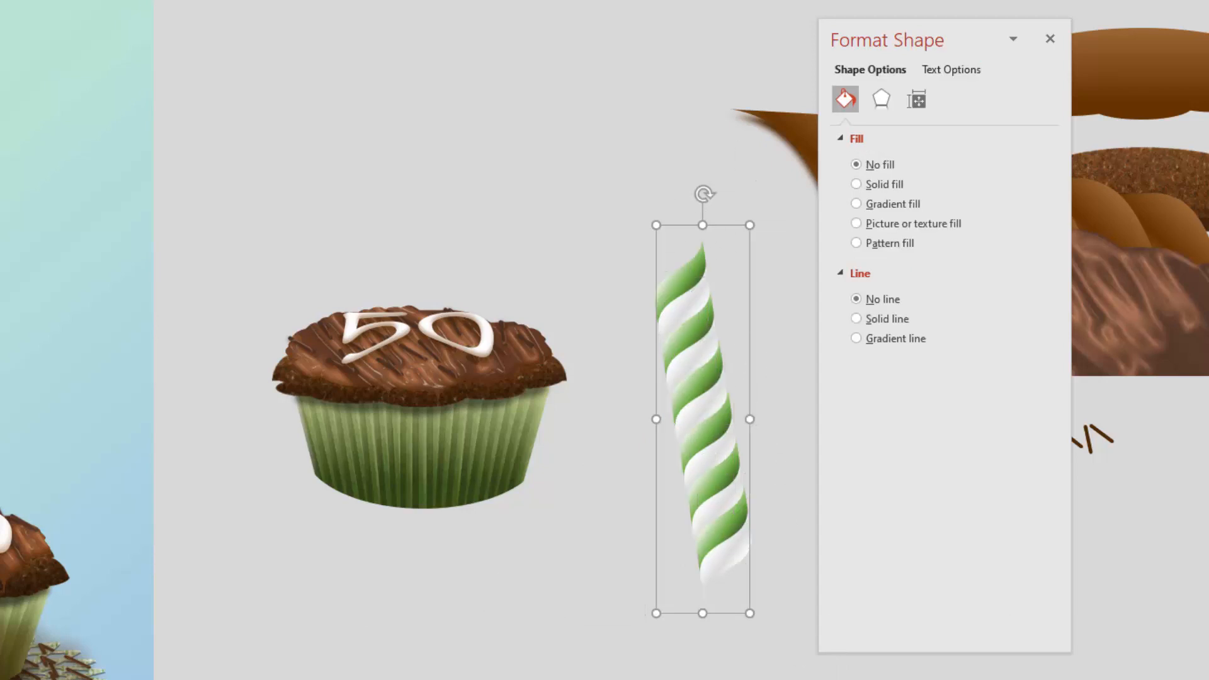
- Rotate the grouped candle until its sides stand vertical against a temporary guide shape, and delete the guide
mouse_move(555, 188)
mouse_down()
mouse_move(562, 580)
mouse_move(619, 595)
mouse_up()
click(686, 336)
drag(686, 336, 661, 325)
drag(680, 182, 716, 193)
drag(670, 347, 728, 254)
click(591, 342)
key(Delete)
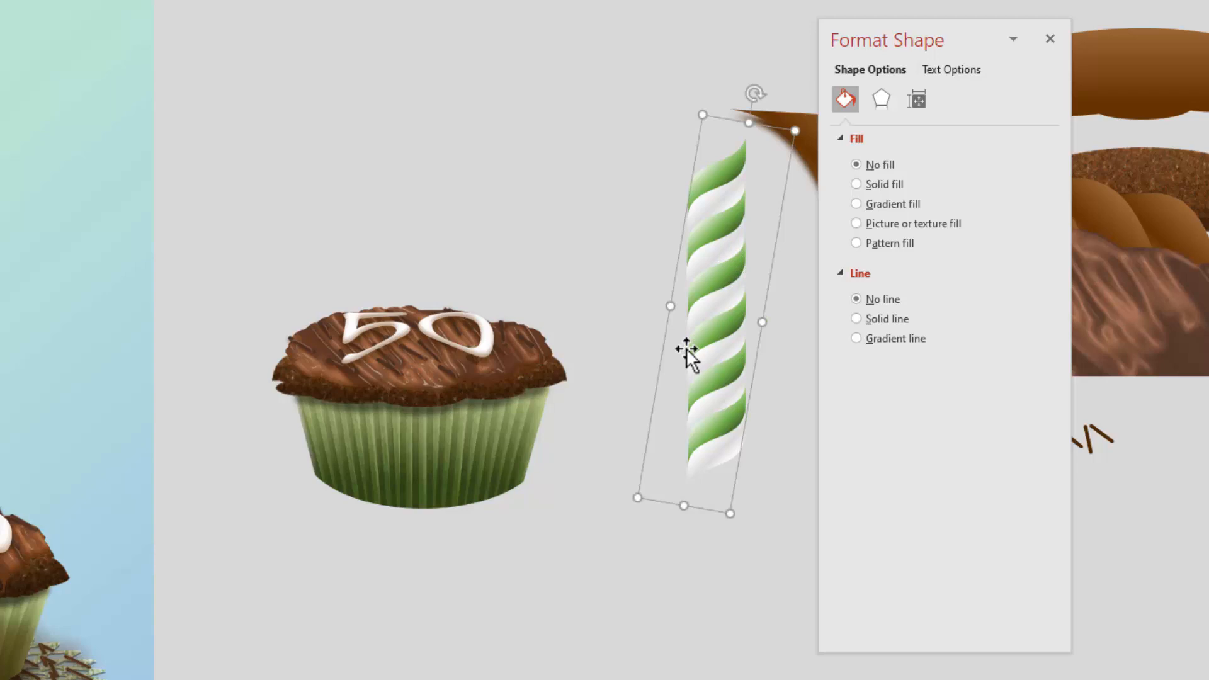
- Paste a copy of the candle as a picture and place it between the cupcake and the original candle
key(ctrl+v)
click(798, 538)
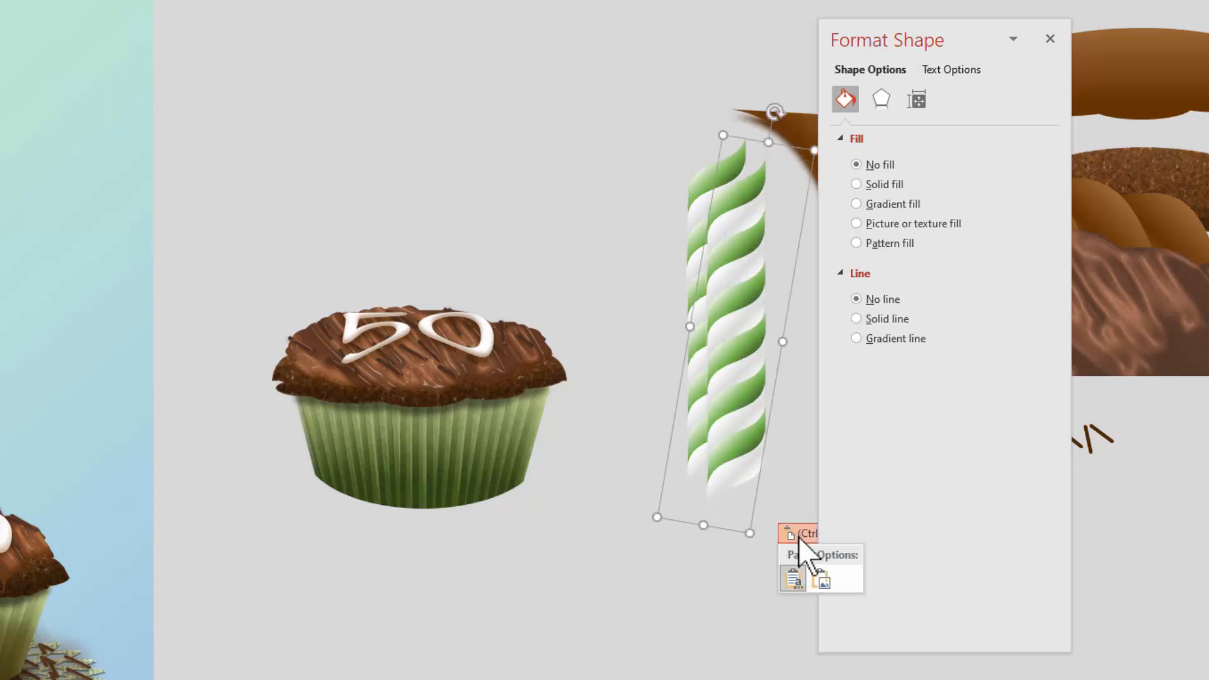
click(815, 576)
drag(506, 306, 635, 378)
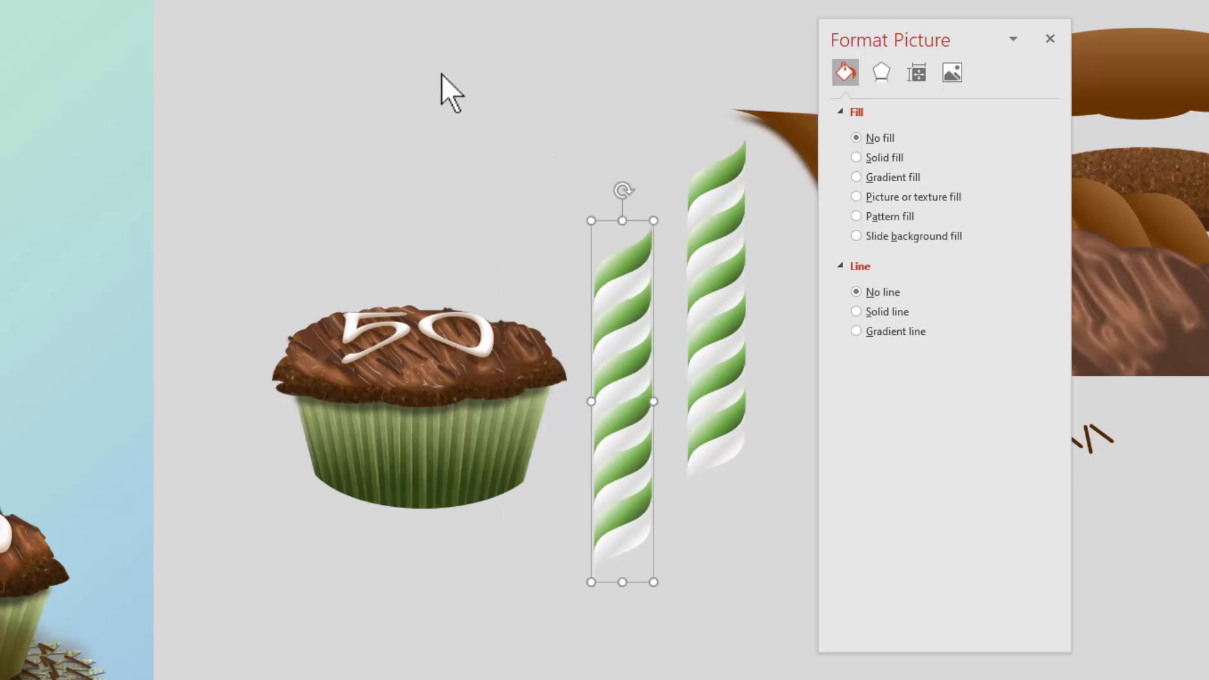
click(453, 91)
- Place an upright Stored Data flowchart shape over the candle picture's top and a flipped duplicate over its bottom, concave ends facing inward
click(617, 2)
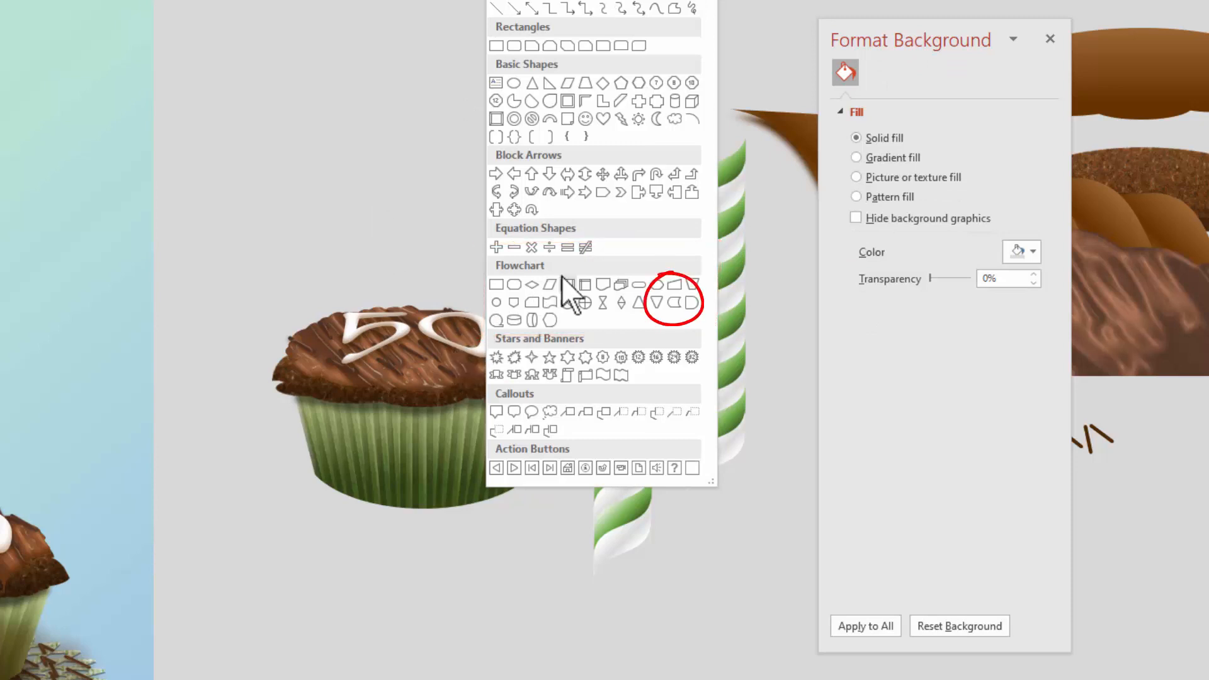
click(672, 305)
drag(492, 151, 652, 236)
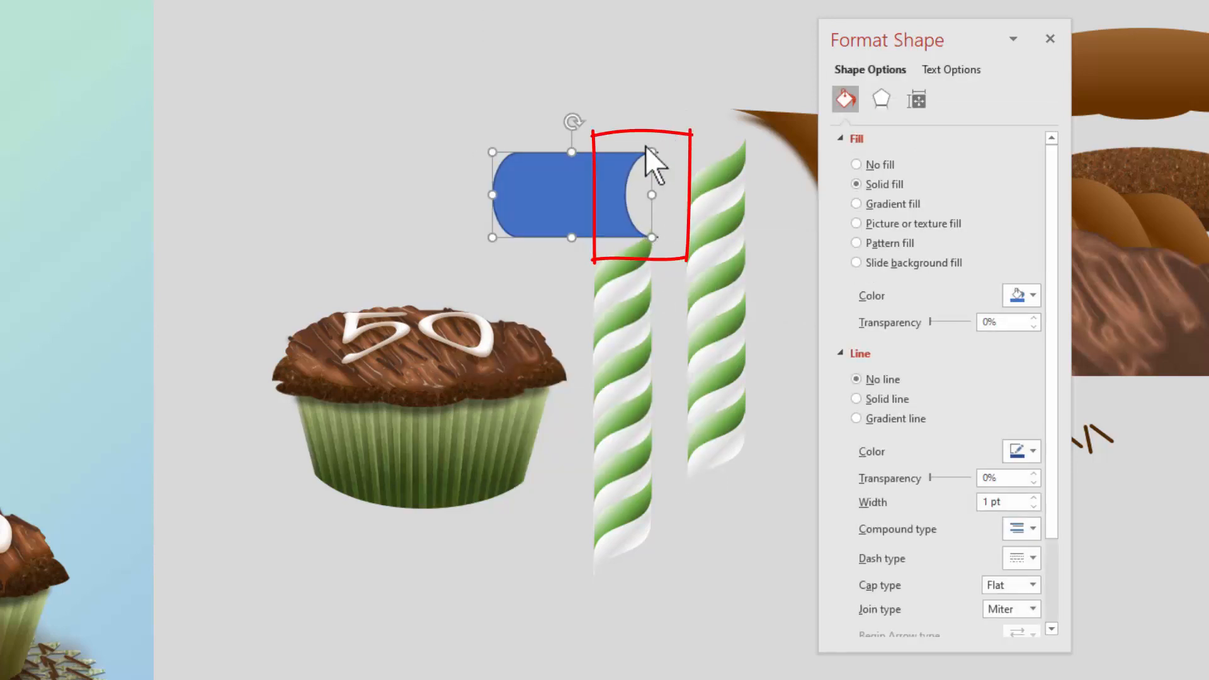
mouse_move(573, 121)
mouse_down()
mouse_move(645, 199)
mouse_move(617, 189)
mouse_move(617, 205)
mouse_move(608, 160)
mouse_move(623, 56)
mouse_up()
click(613, 122)
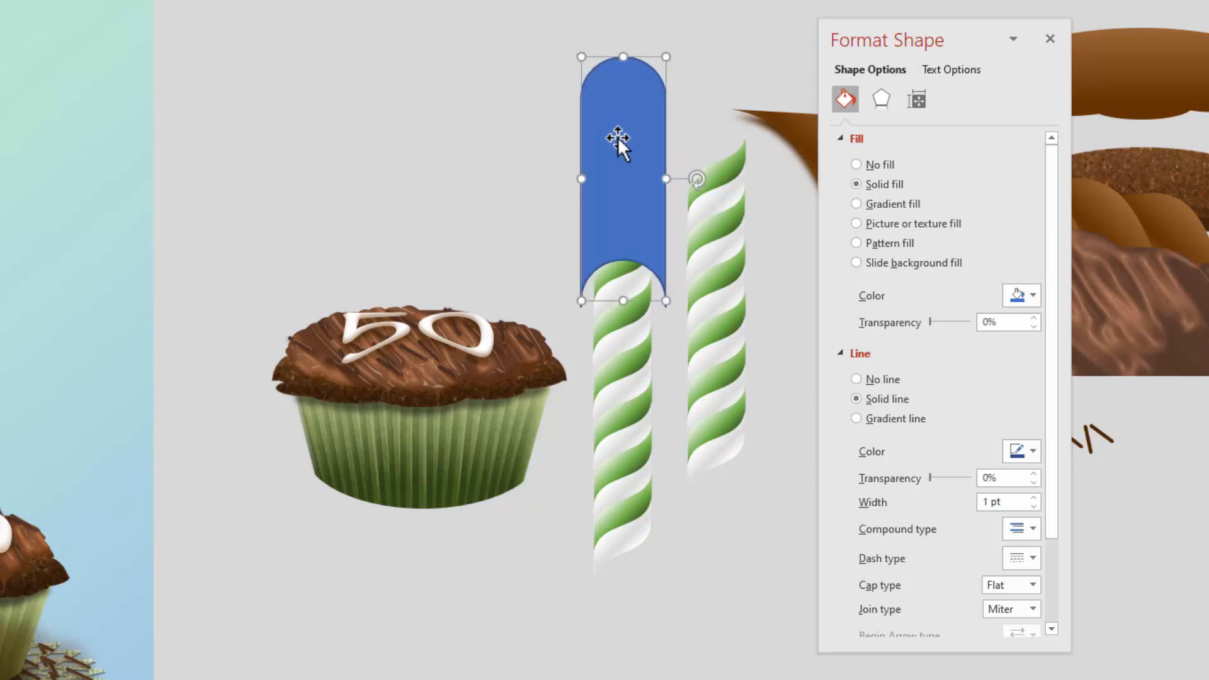
drag(617, 138, 519, 527)
drag(593, 571, 608, 648)
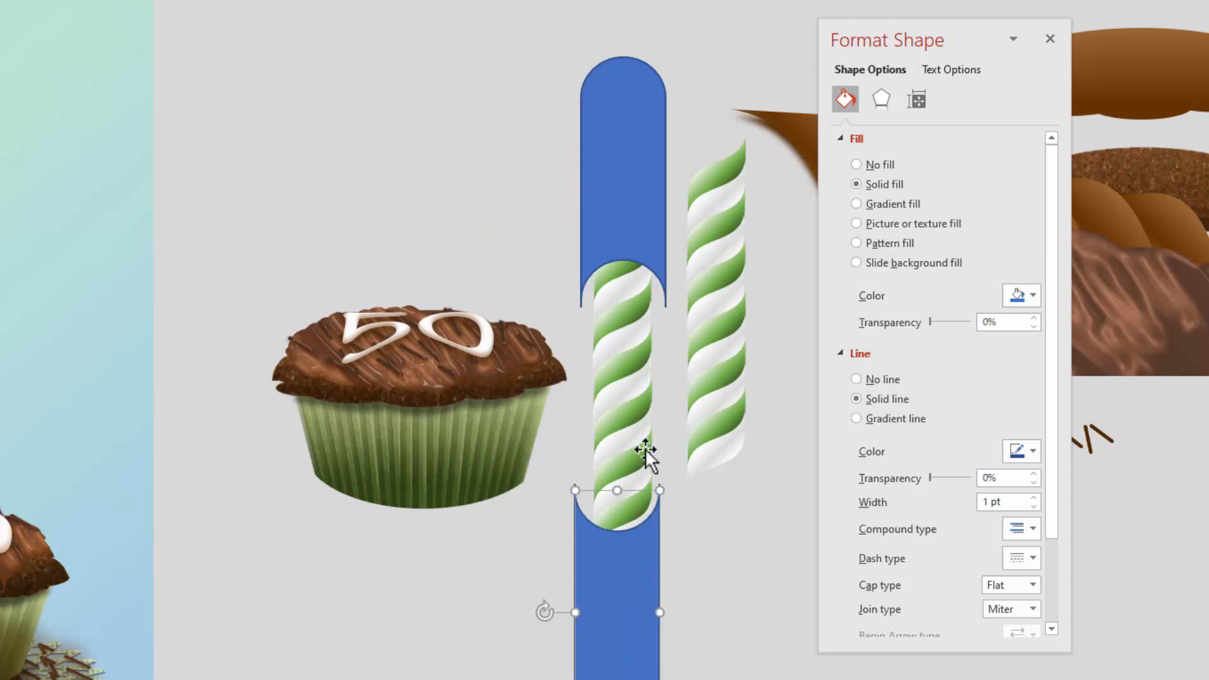
- Subtract the upper and lower blue shapes from the candle picture to round off both of its ends
click(602, 329)
shift+click(648, 69)
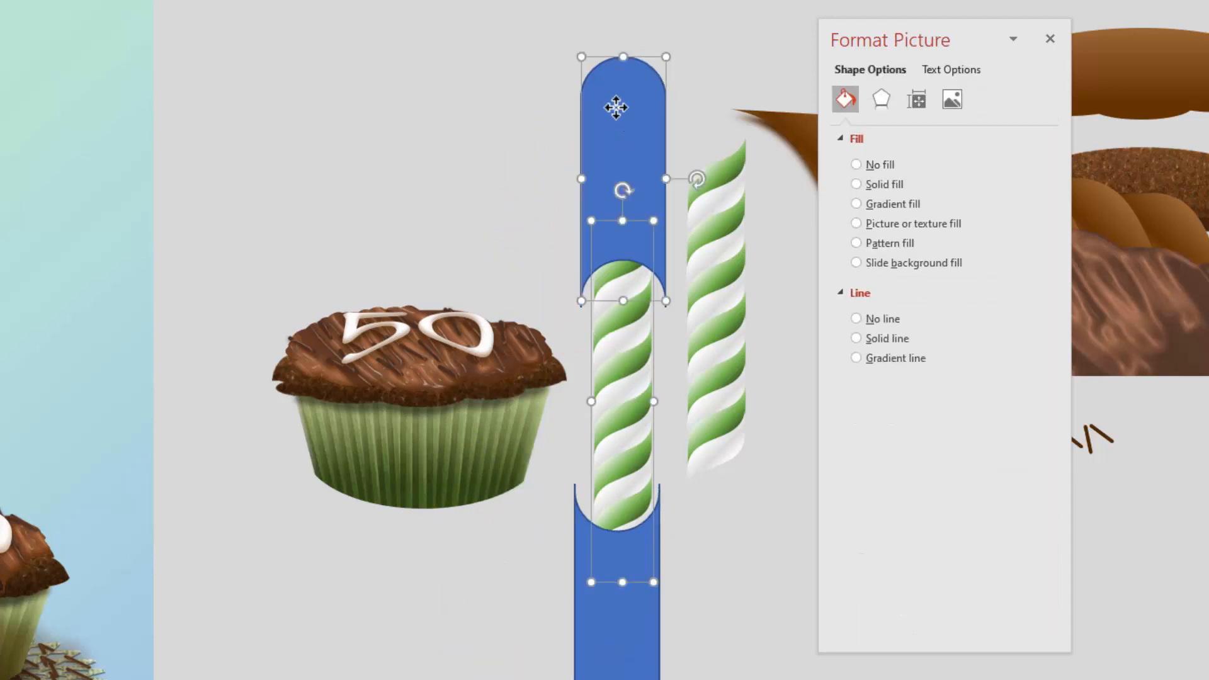
click(252, 48)
click(210, 178)
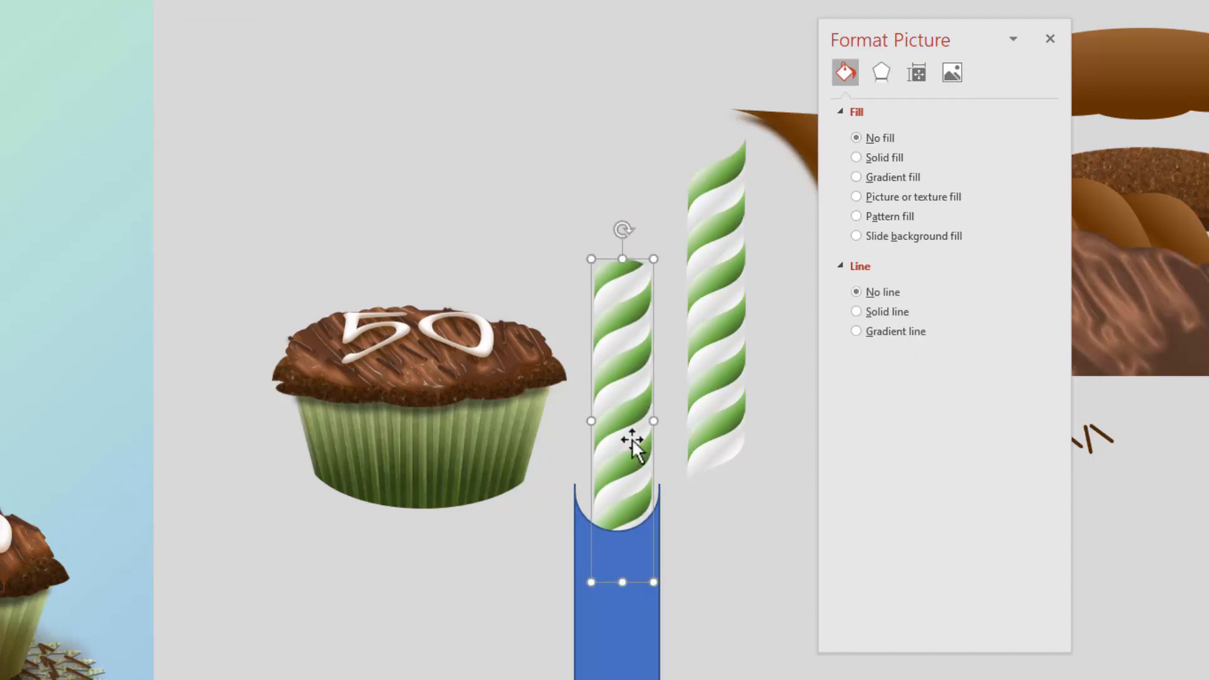
shift+click(613, 660)
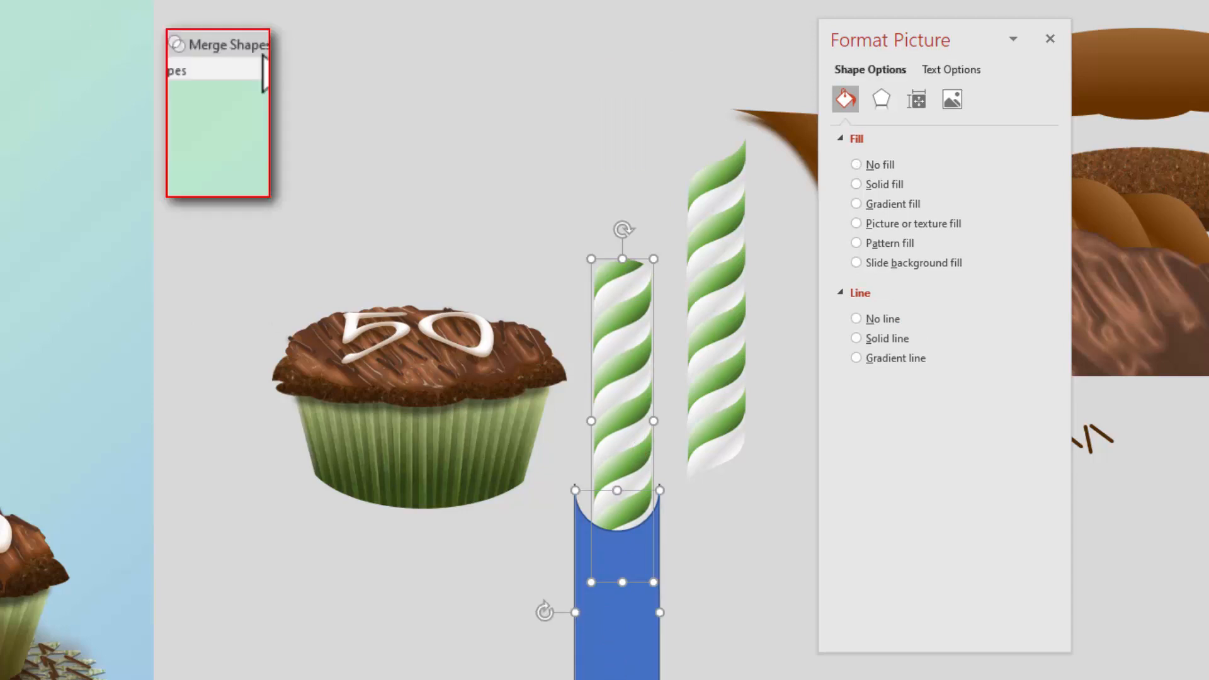
click(252, 48)
click(211, 180)
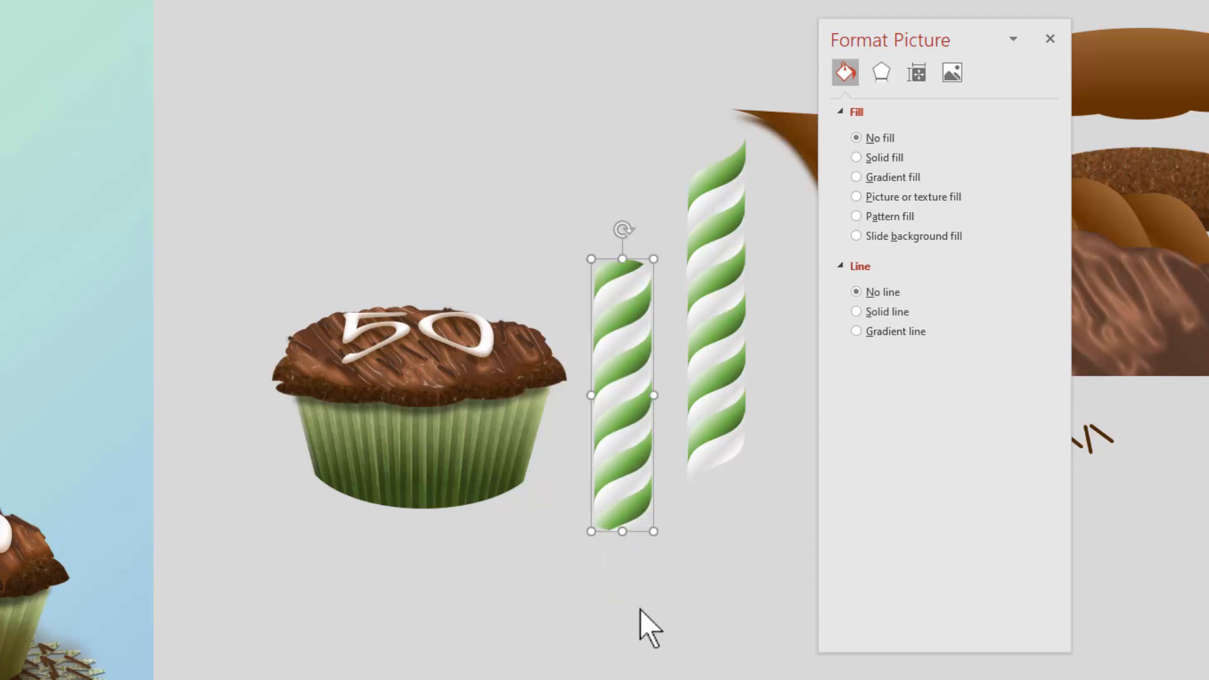
click(617, 611)
- Narrow the candle picture to about a third of its width and position it just beside the cupcake
click(617, 413)
drag(617, 413, 625, 352)
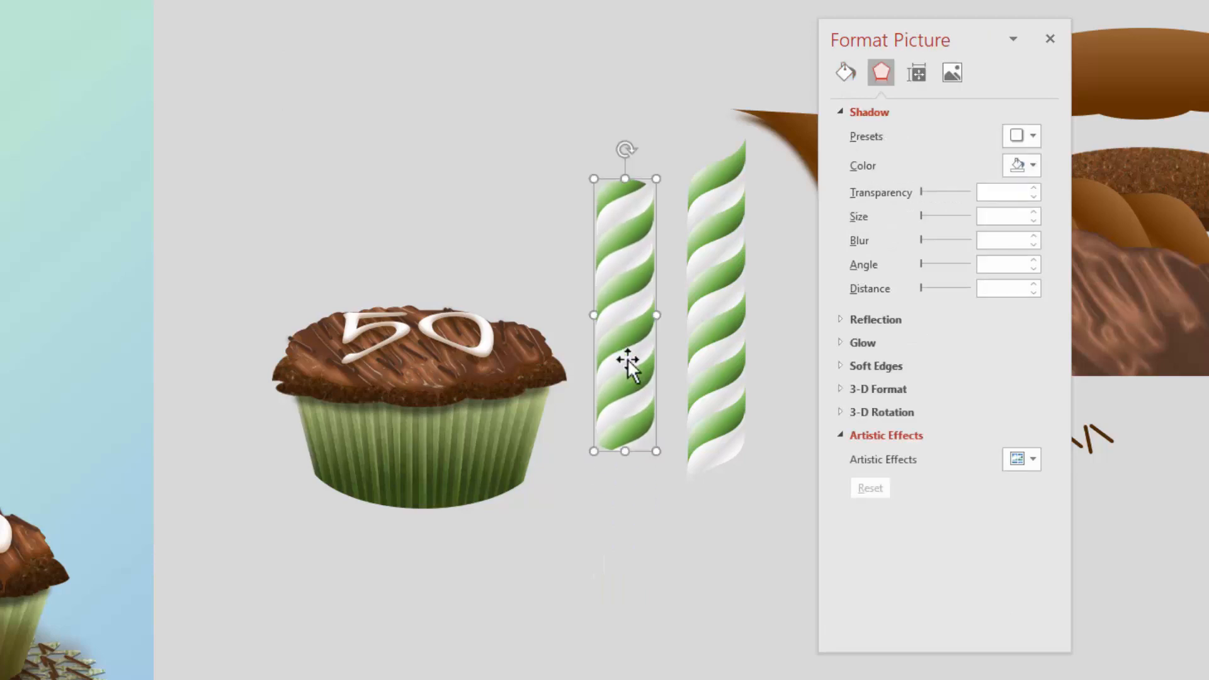
drag(655, 315, 592, 390)
click(594, 579)
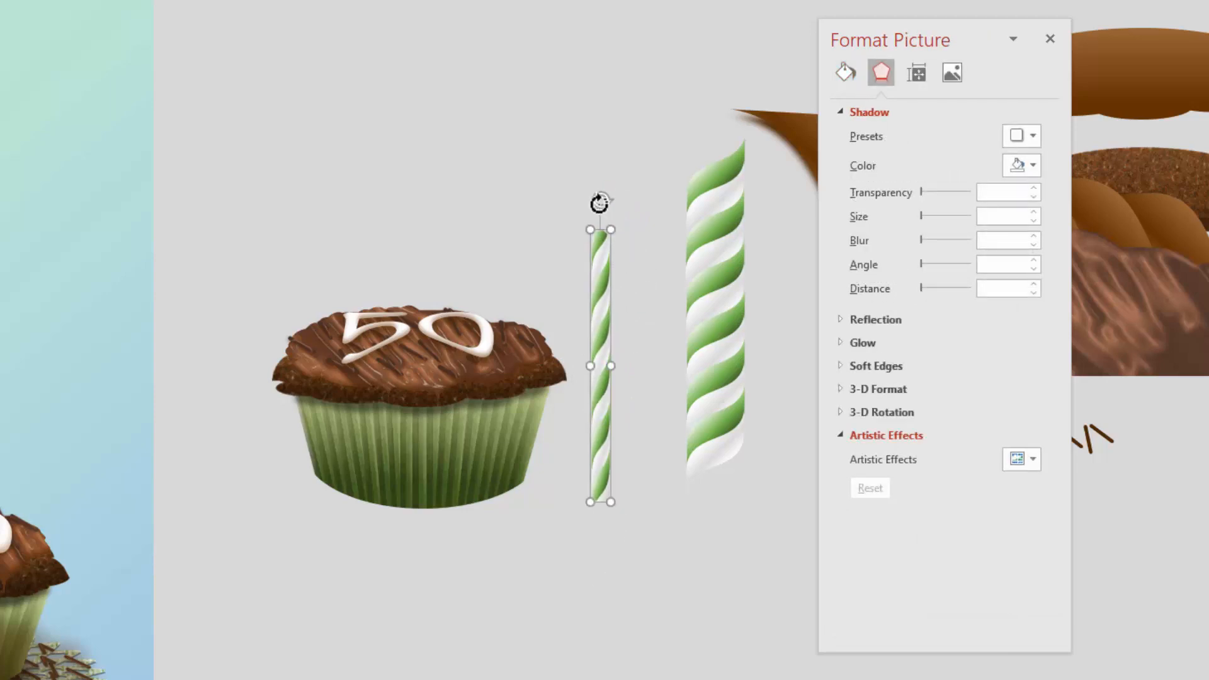
click(670, 331)
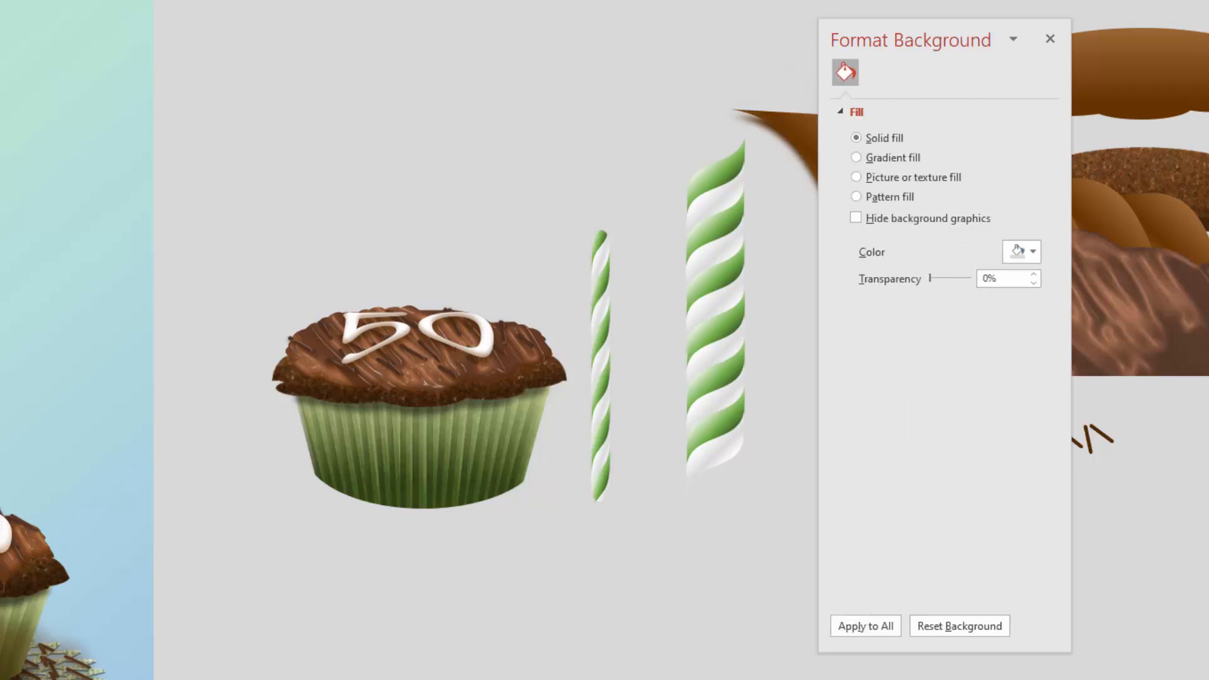
- Draw a small trapezoid above the slim candle and shrink it to the candle's width
mouse_move(574, 156)
mouse_down()
mouse_move(620, 236)
mouse_move(620, 216)
mouse_up()
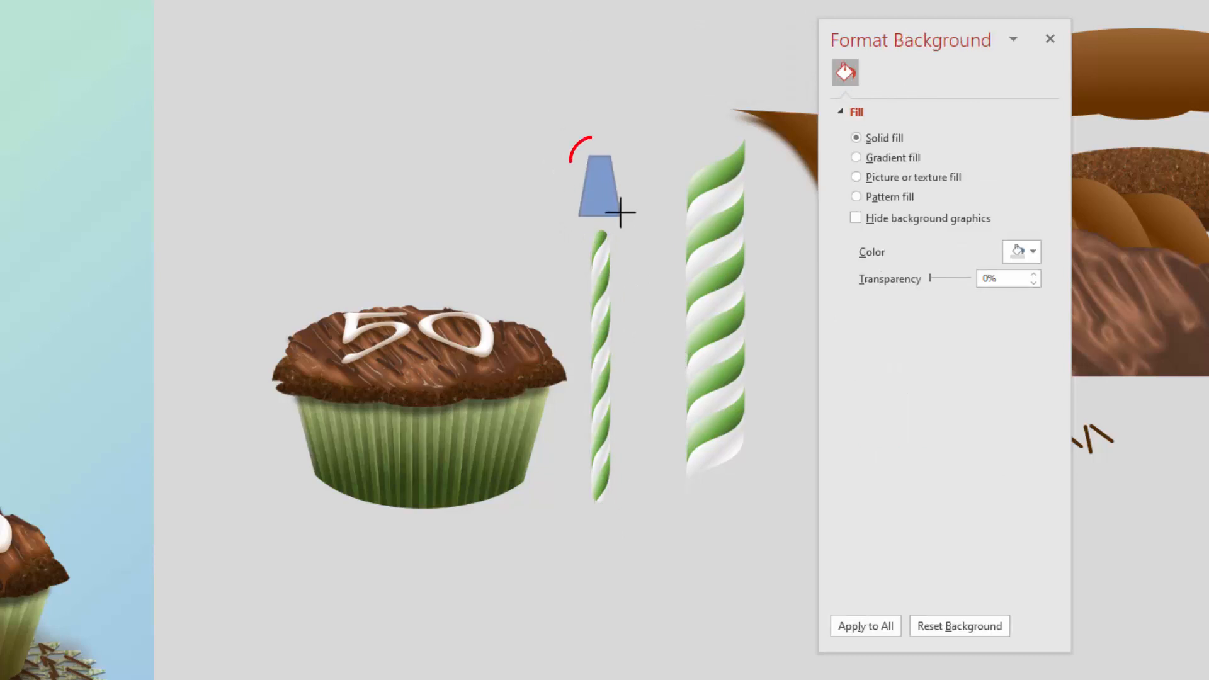
click(598, 164)
drag(578, 186, 600, 202)
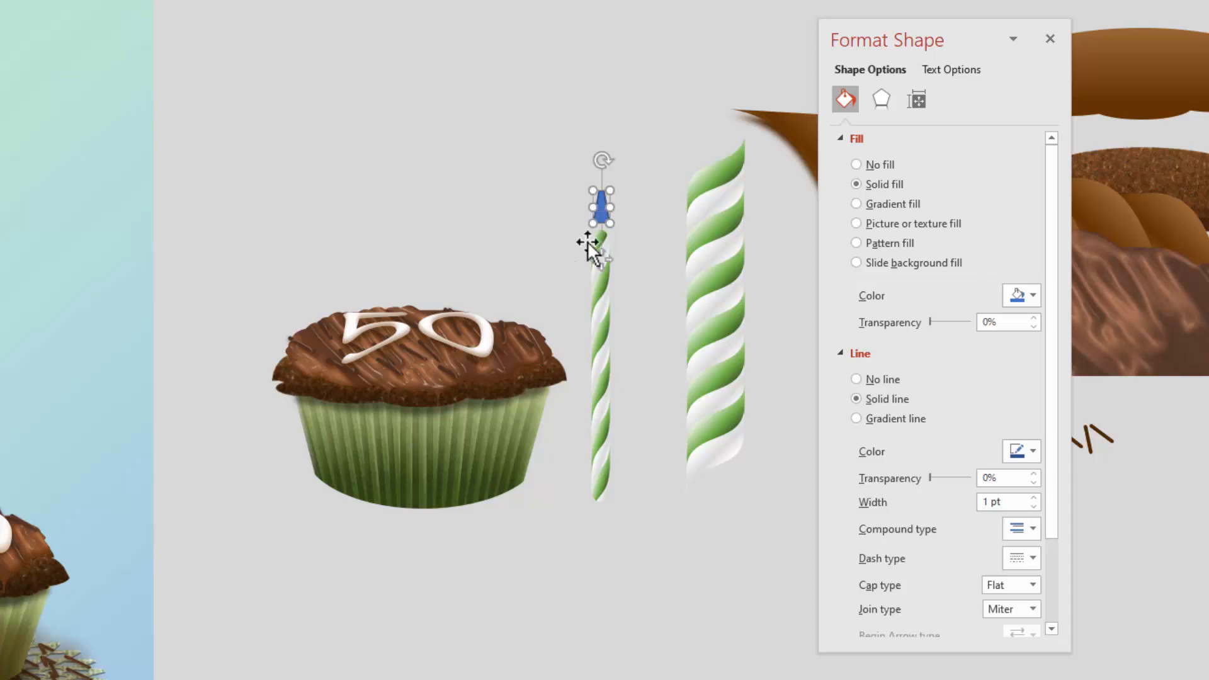
- Give the trapezoid the same three-stop green gradient as the candle's green wave and remove its outline
click(707, 167)
click(716, 167)
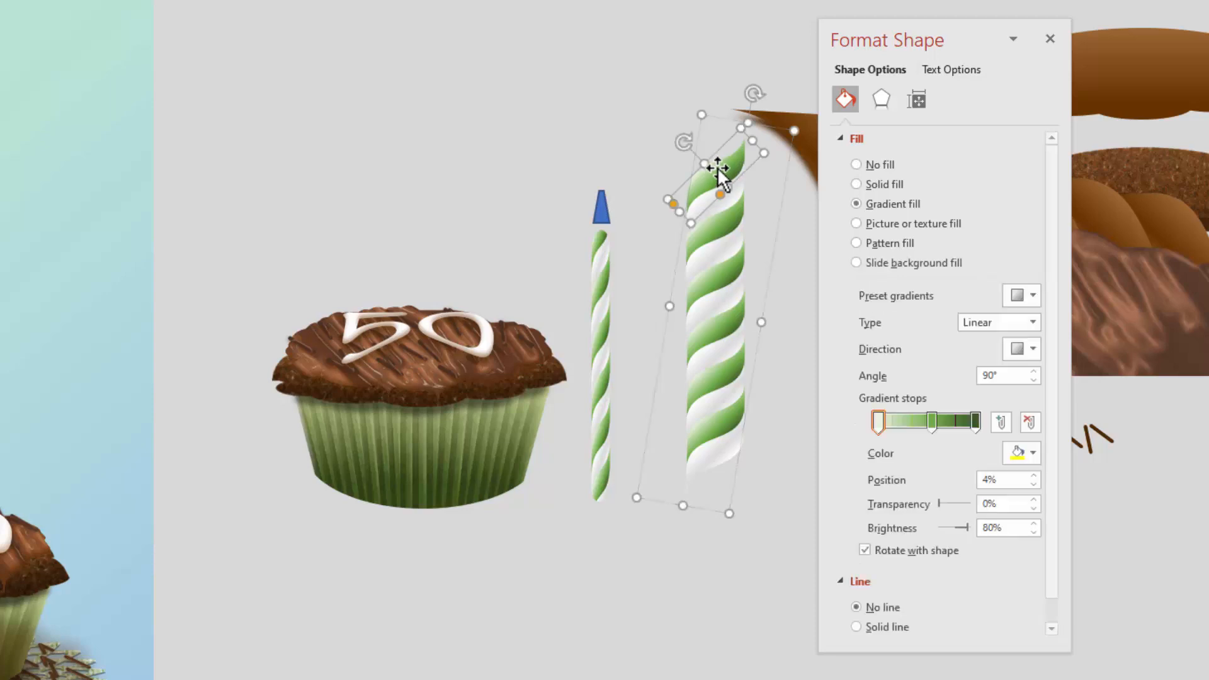
click(599, 209)
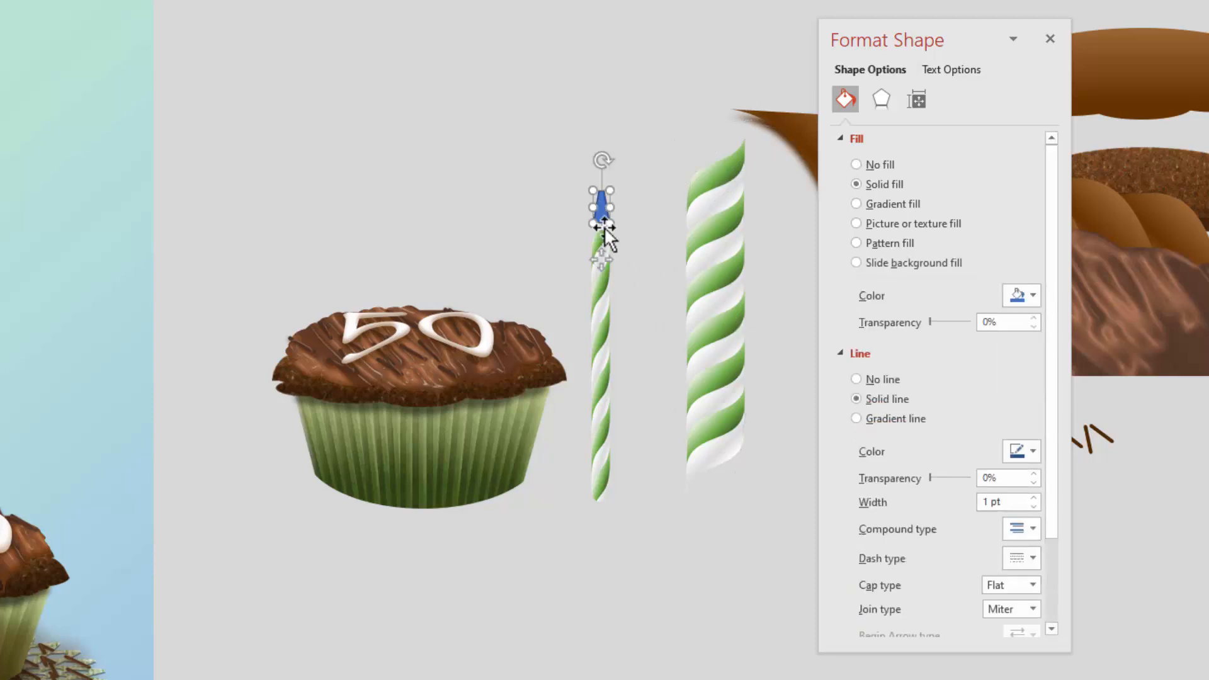
click(874, 202)
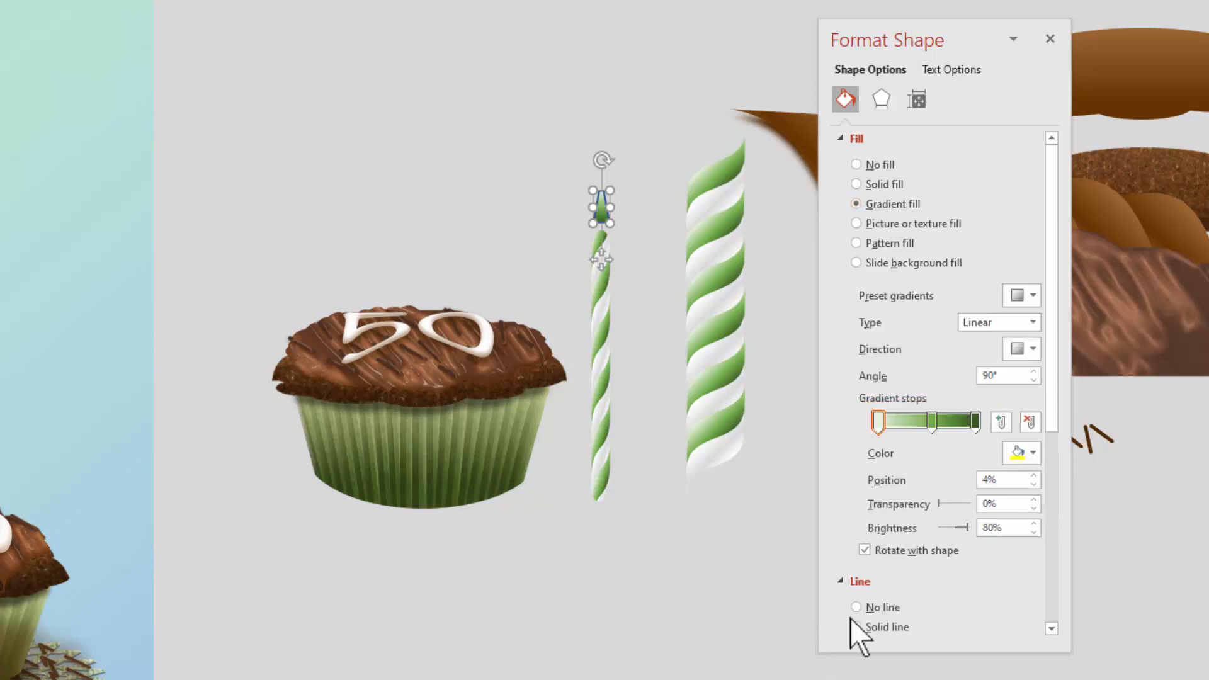
click(623, 161)
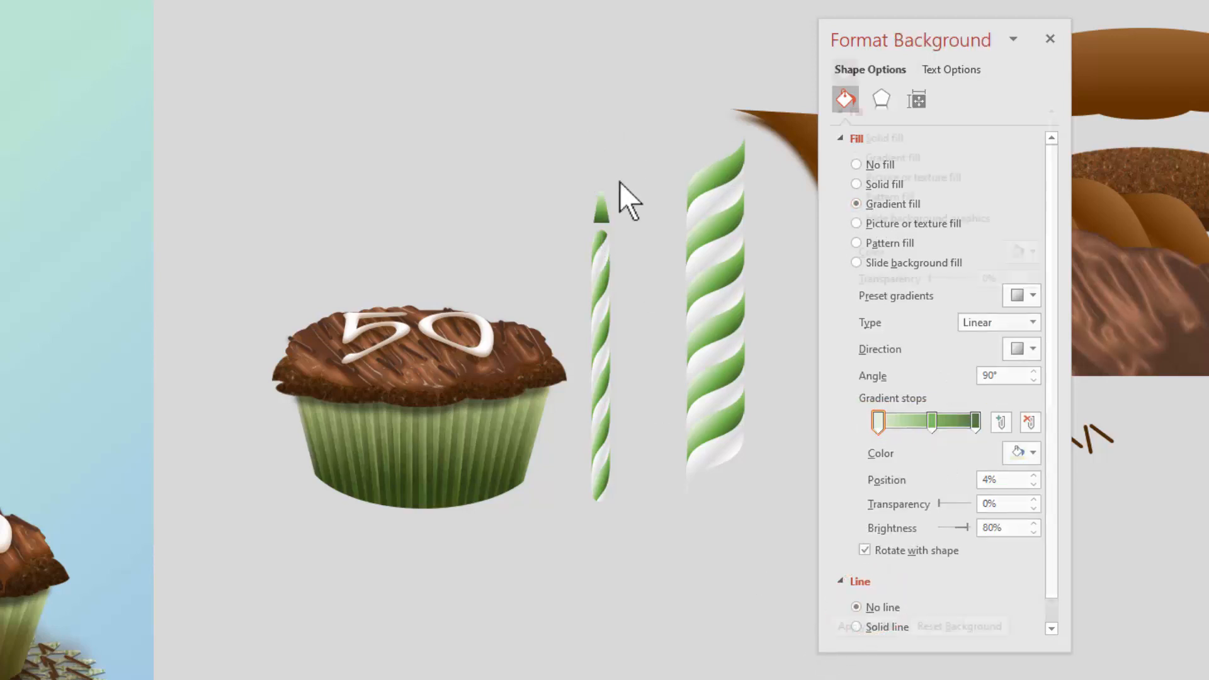
- Set the angle of the trapezoid's linear gradient to 30°
click(601, 221)
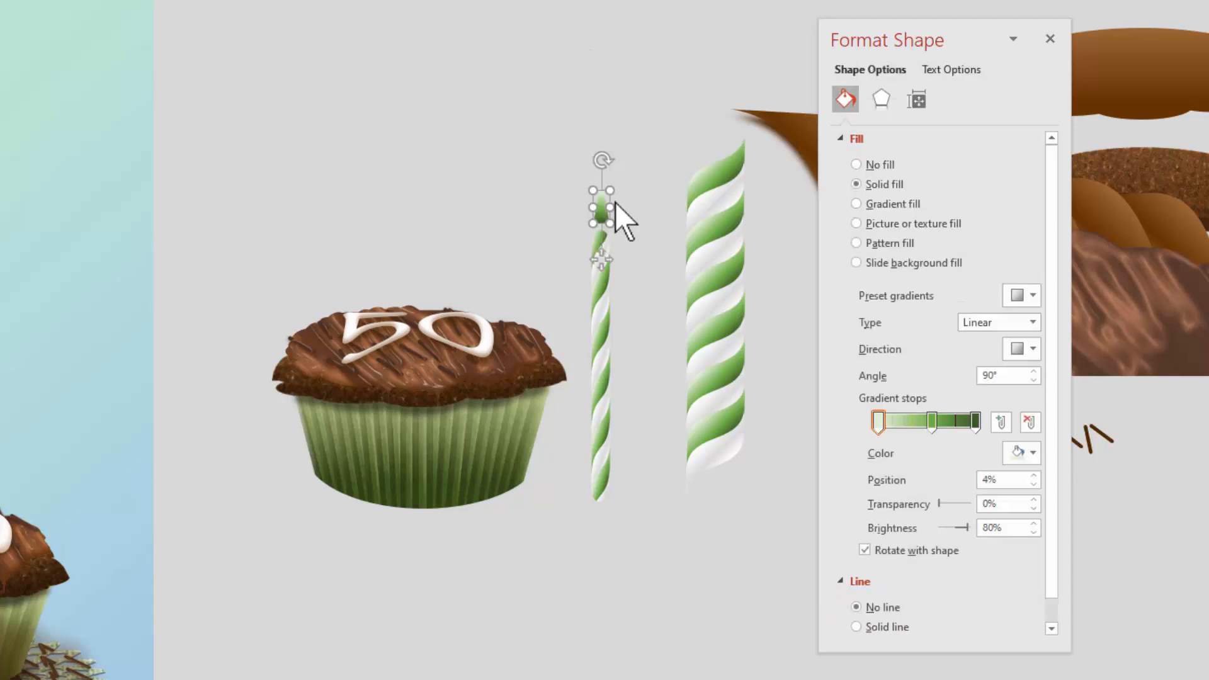
click(1033, 380)
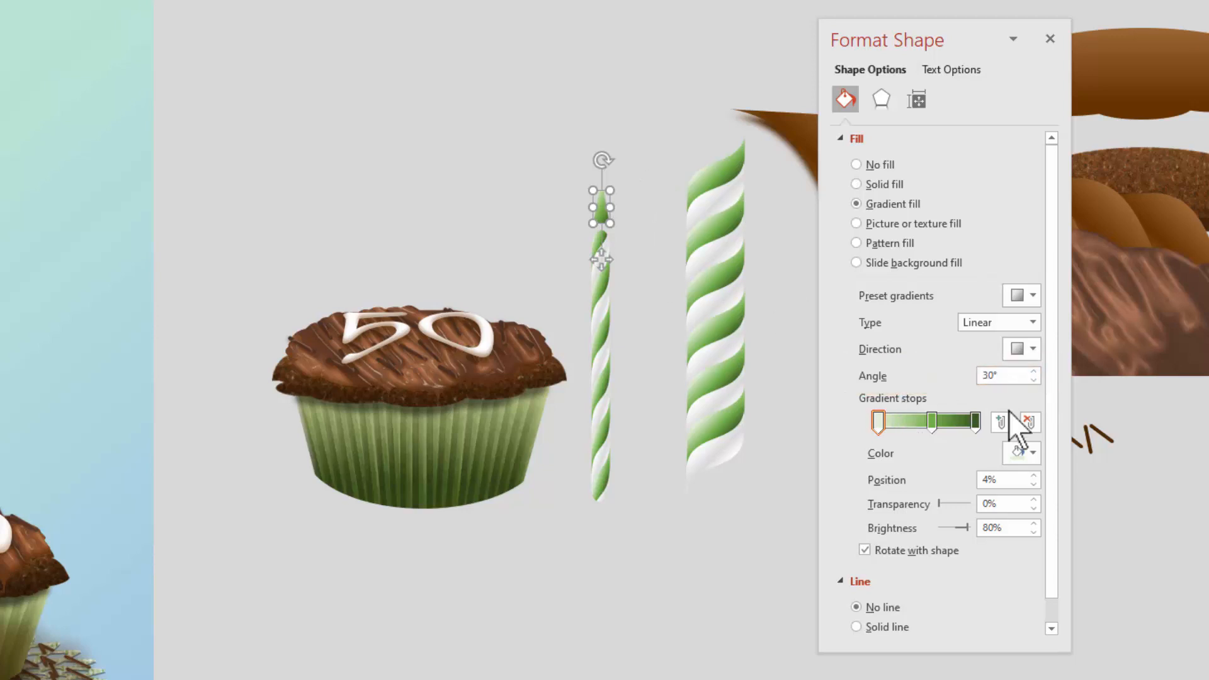
click(641, 167)
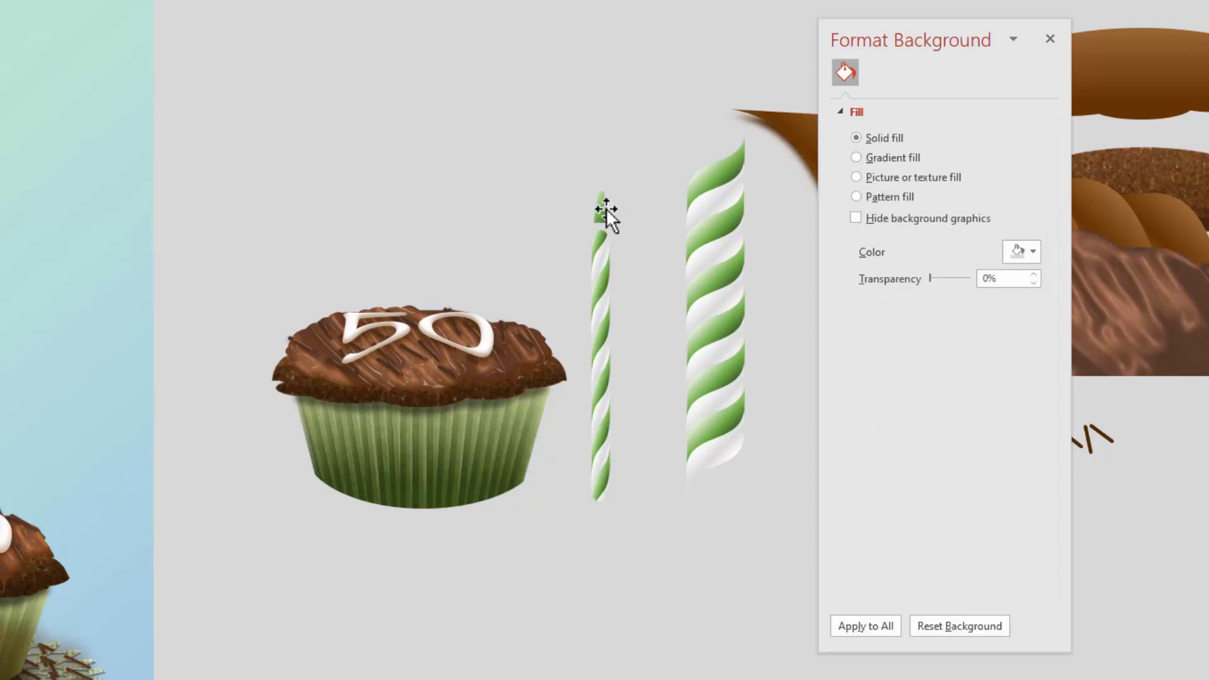
- Send the green trapezoid to the back and lower it onto the upper end of the slim candle as its tip
click(606, 208)
right_click(605, 214)
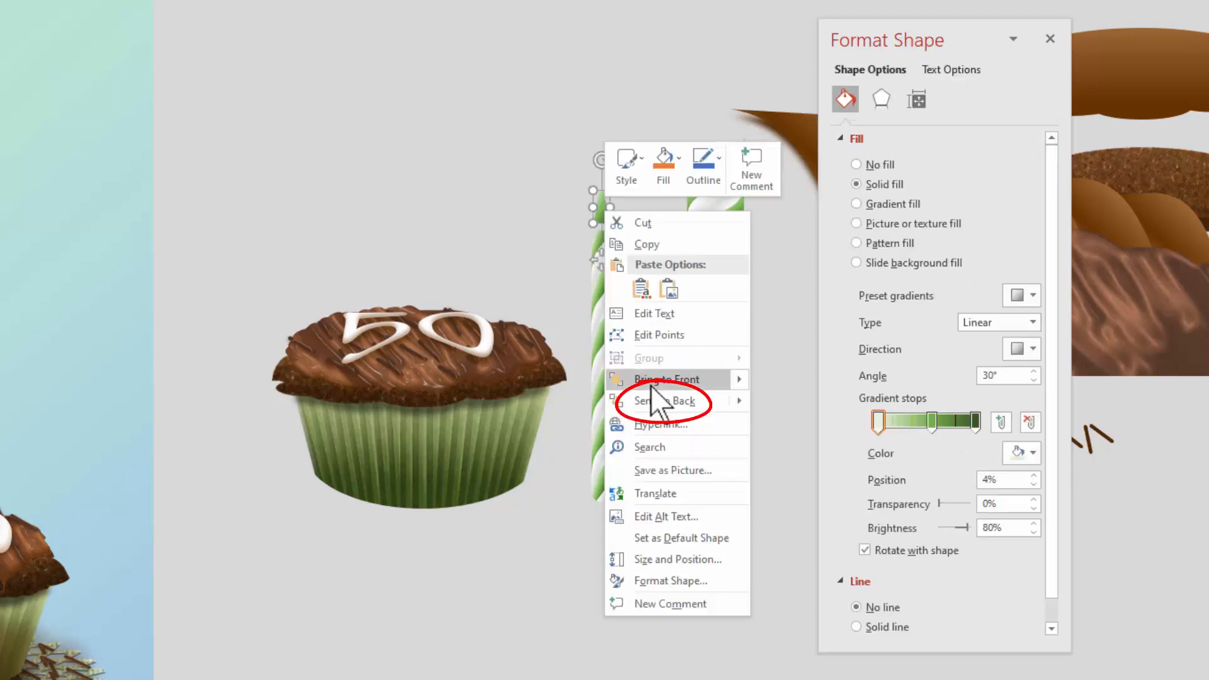
click(650, 401)
click(606, 209)
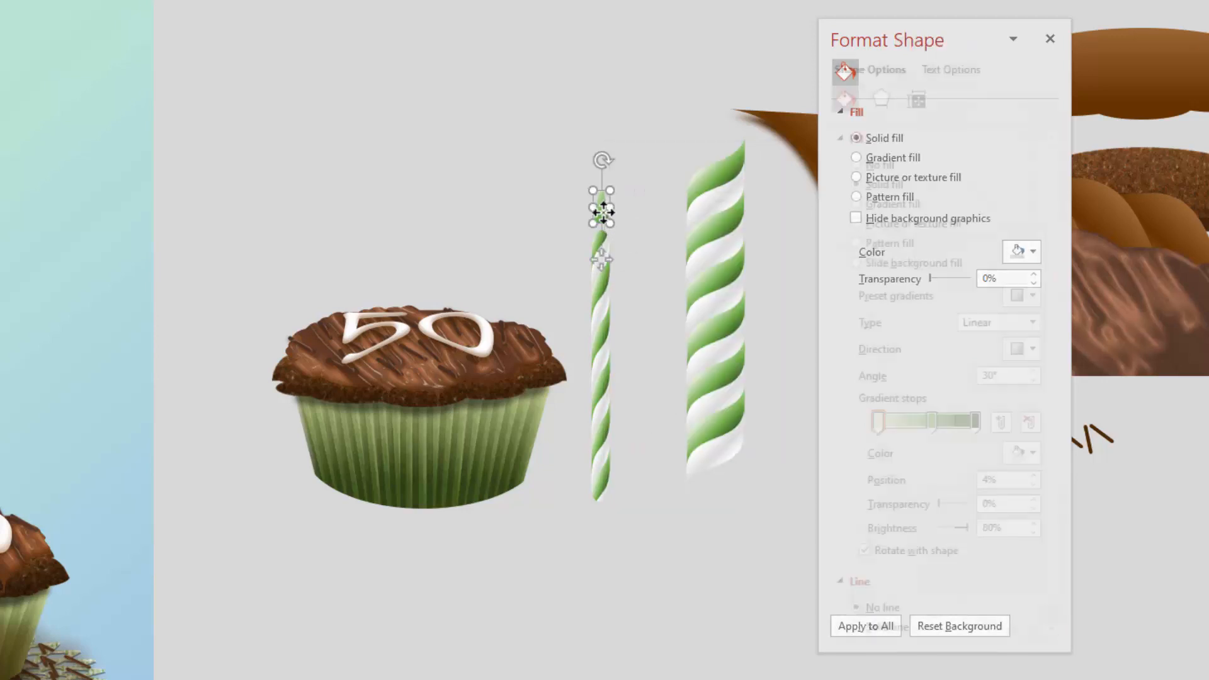
click(610, 247)
click(600, 221)
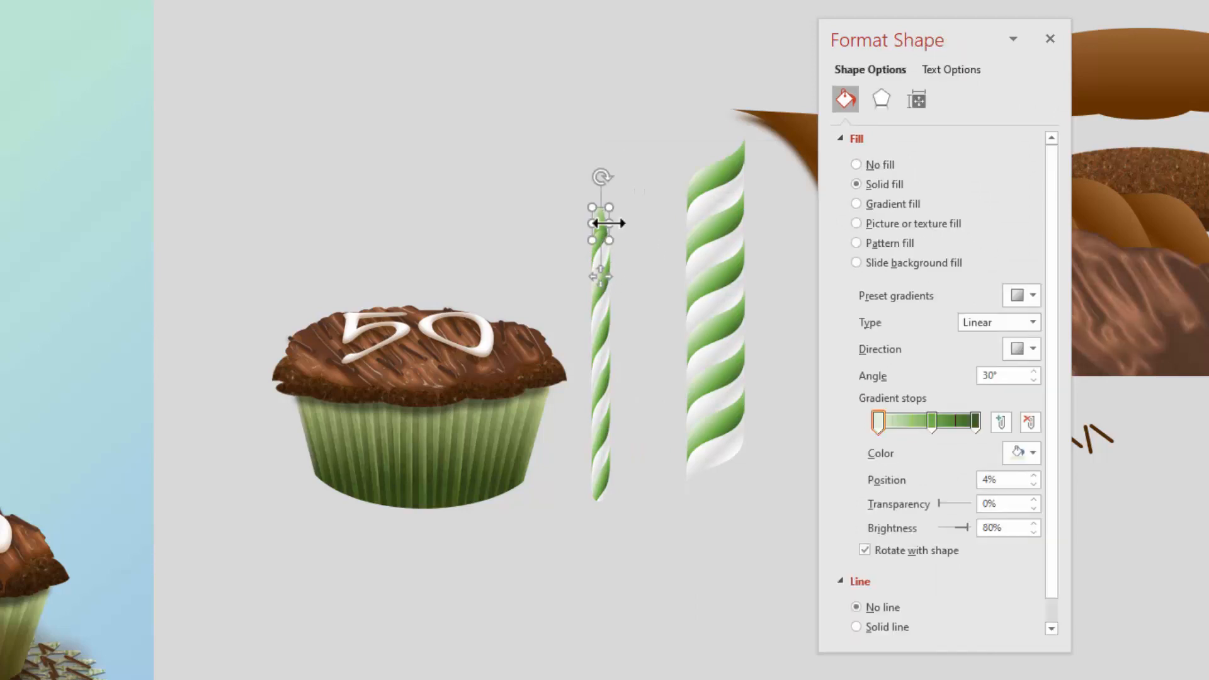
drag(609, 223, 609, 223)
key(Escape)
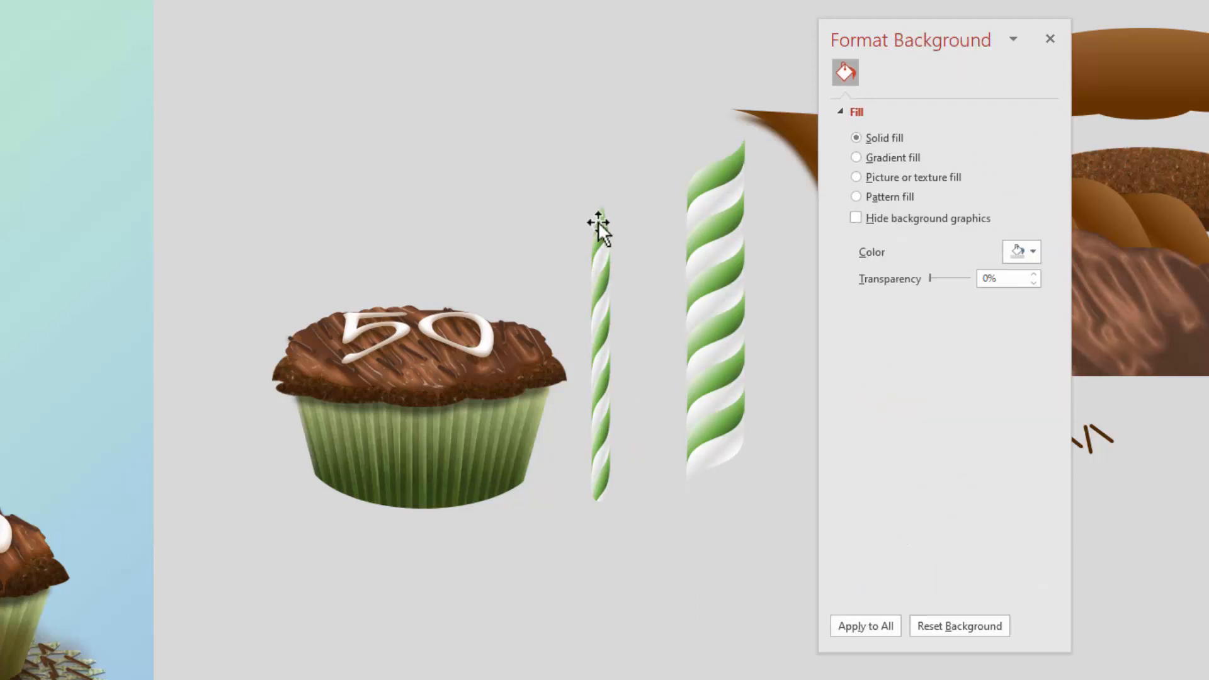
- Duplicate the slim candle together with its tip and convert the copy into a single picture
drag(521, 121, 645, 560)
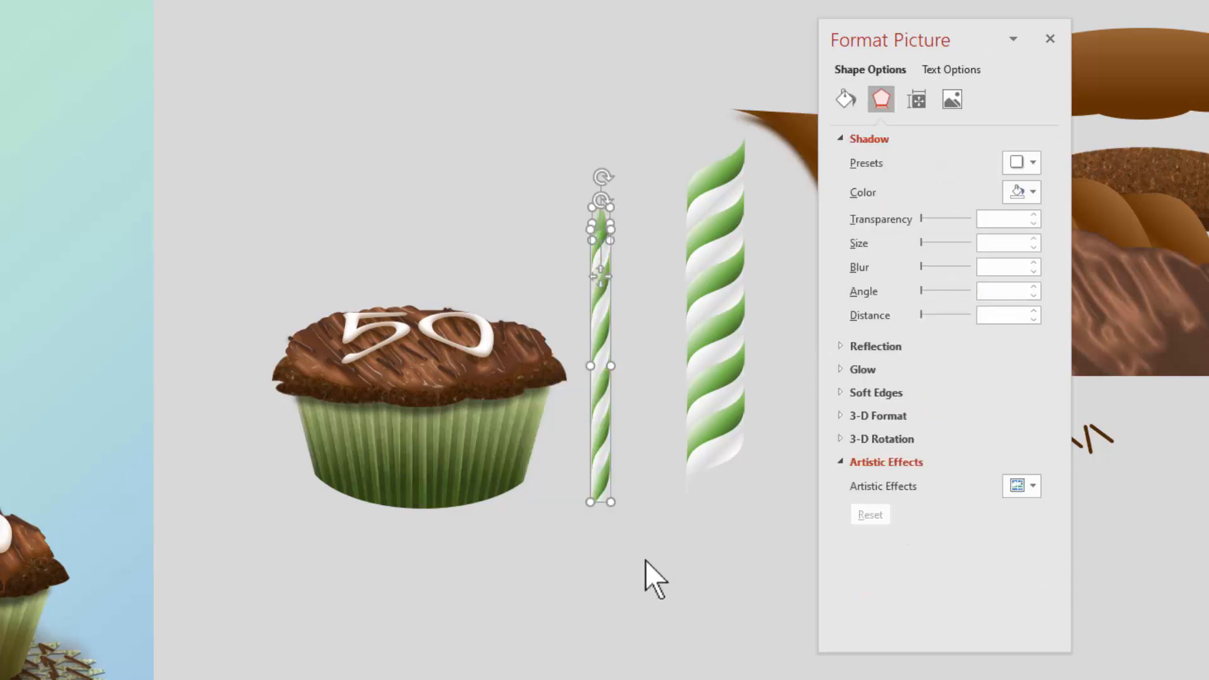
key(ctrl+d)
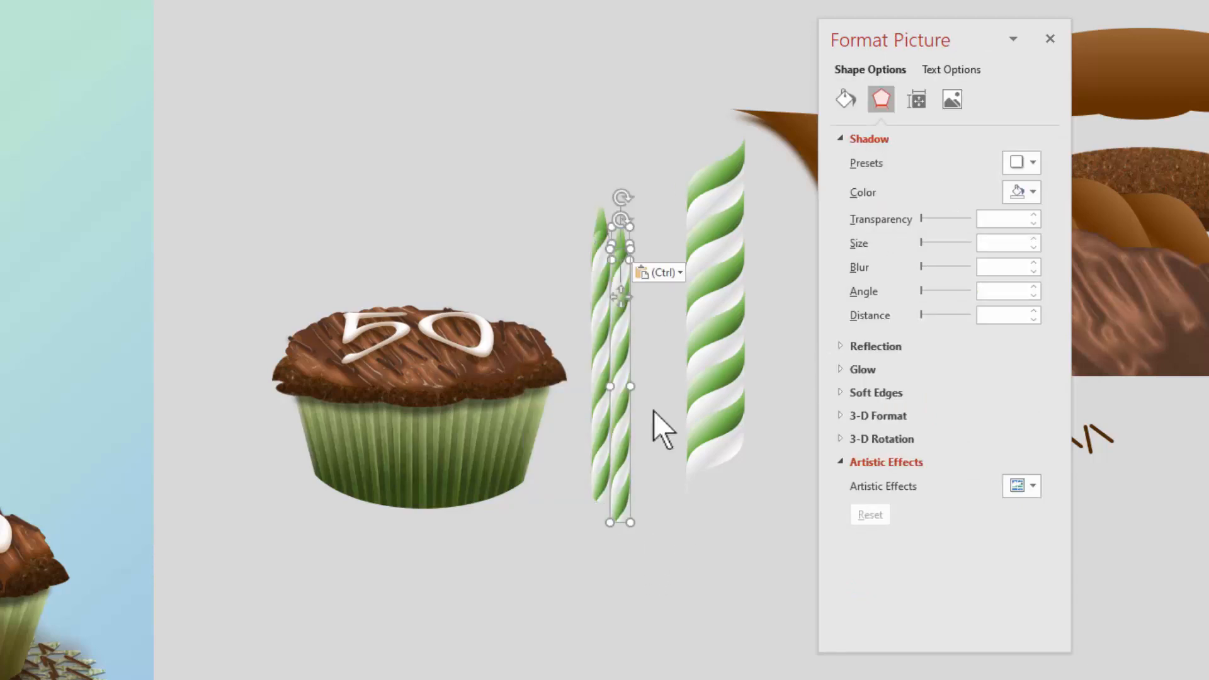
click(682, 277)
click(675, 317)
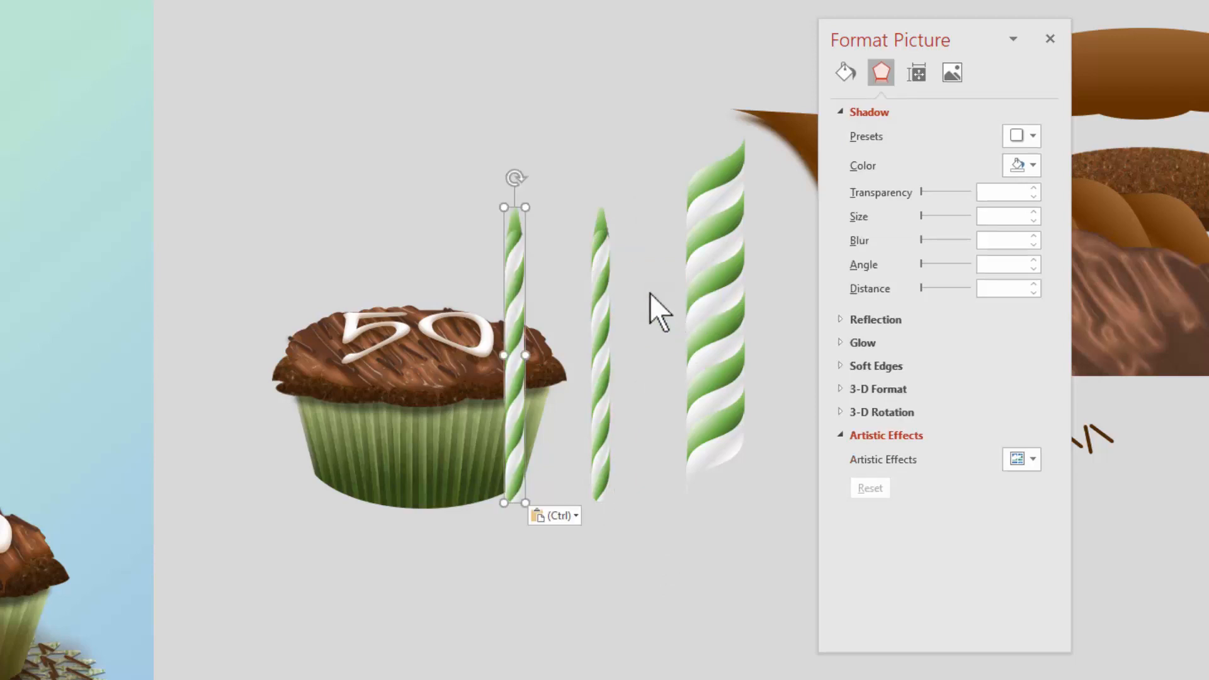
- Move the original candle pieces out of the way and place the combined candle picture where they stood
drag(559, 162, 658, 570)
drag(599, 426, 1203, 547)
drag(521, 270, 602, 264)
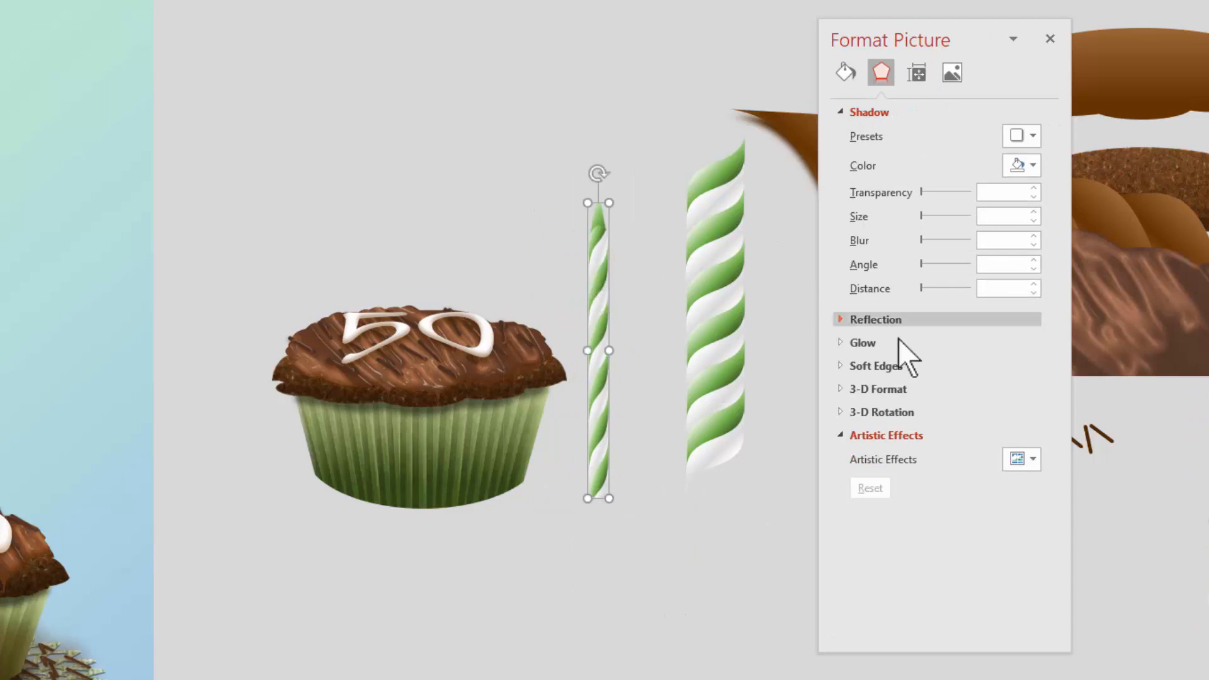
- Apply the dark, high-contrast green-black artistic effect to the candle picture and set the effect's transparency to 84%
click(1035, 460)
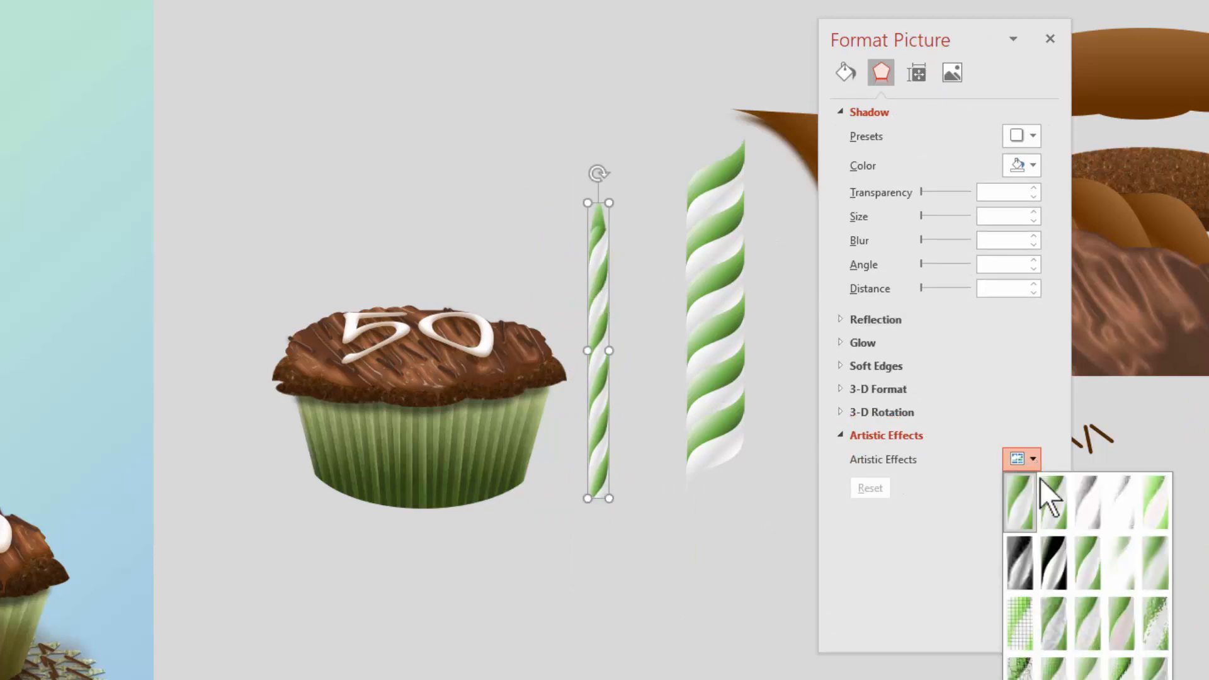
click(1049, 573)
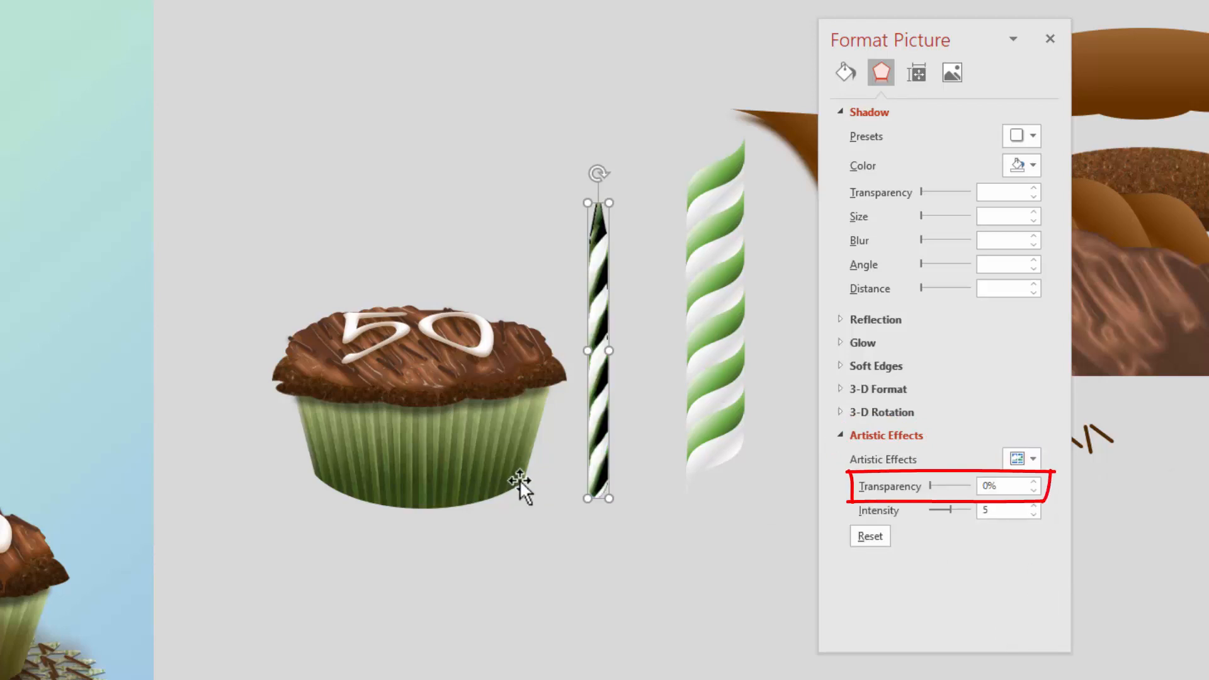
drag(928, 487, 962, 486)
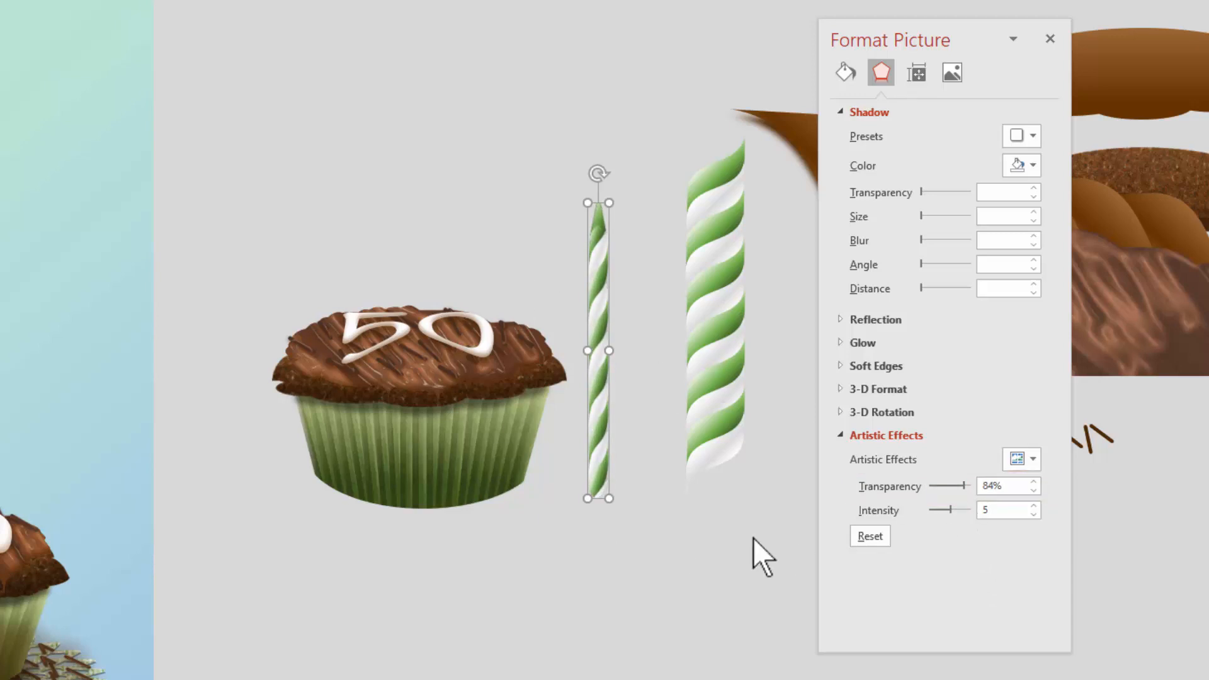
- Set the artistic effect's intensity to 8 and place the candle picture slightly closer to the cupcake
click(599, 540)
click(597, 423)
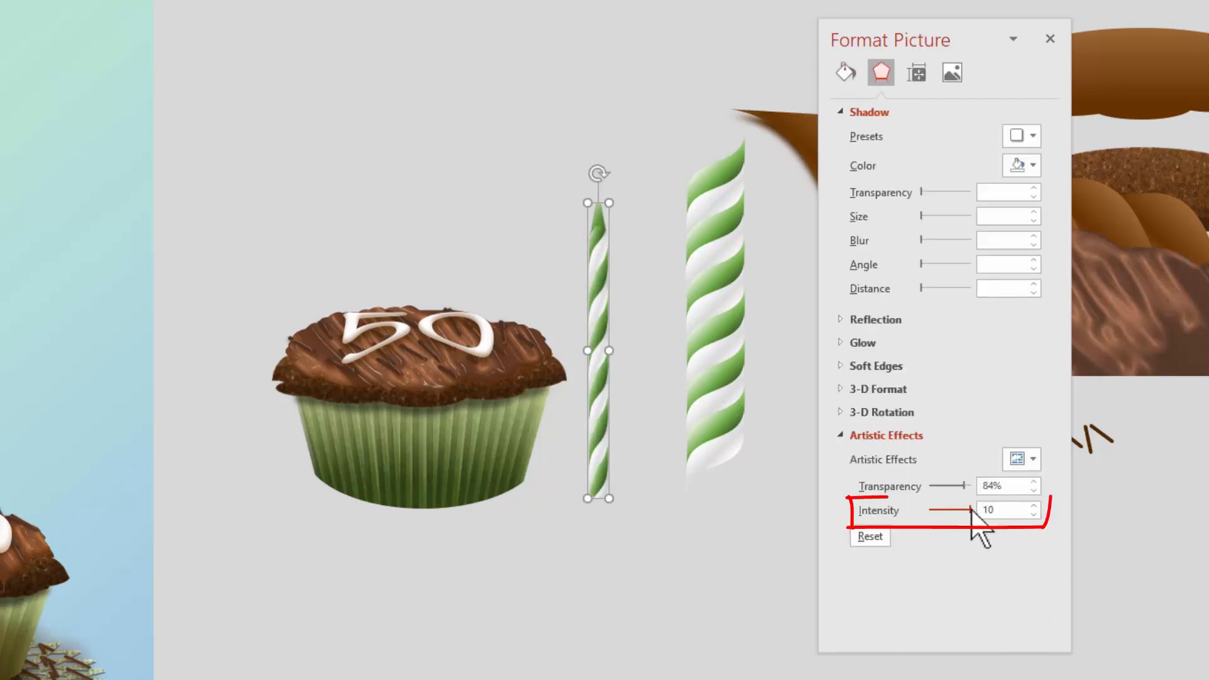
mouse_move(951, 510)
mouse_down()
mouse_move(932, 511)
mouse_move(963, 509)
mouse_up()
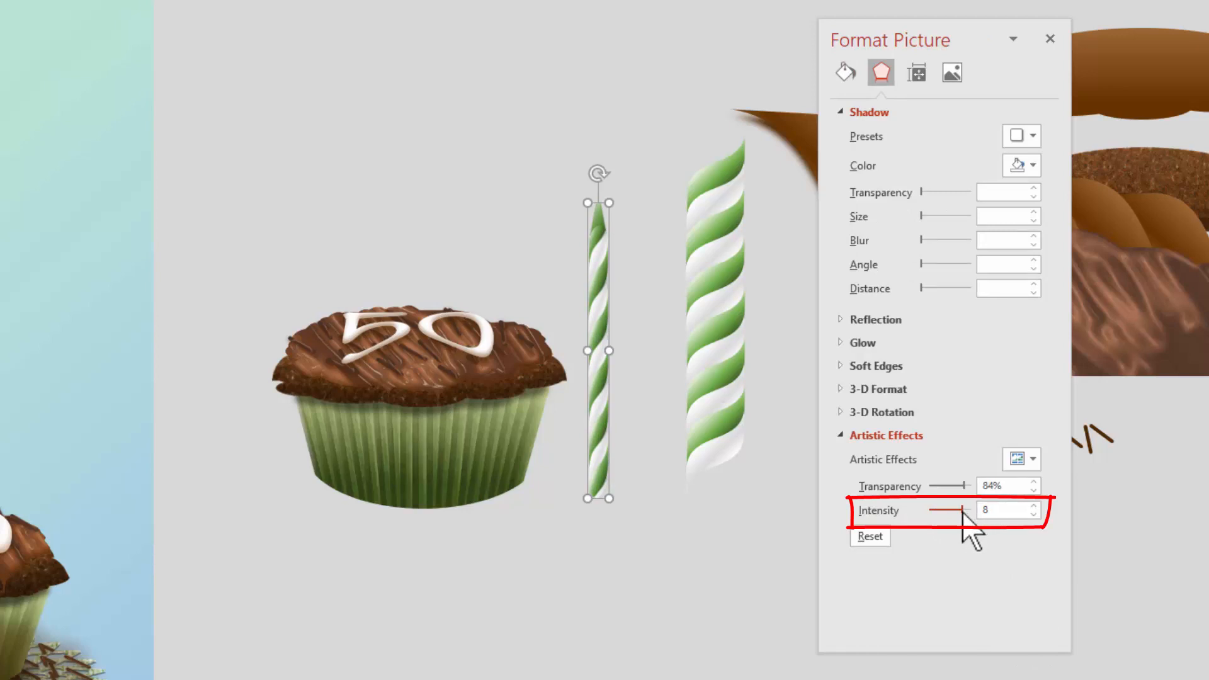
click(530, 564)
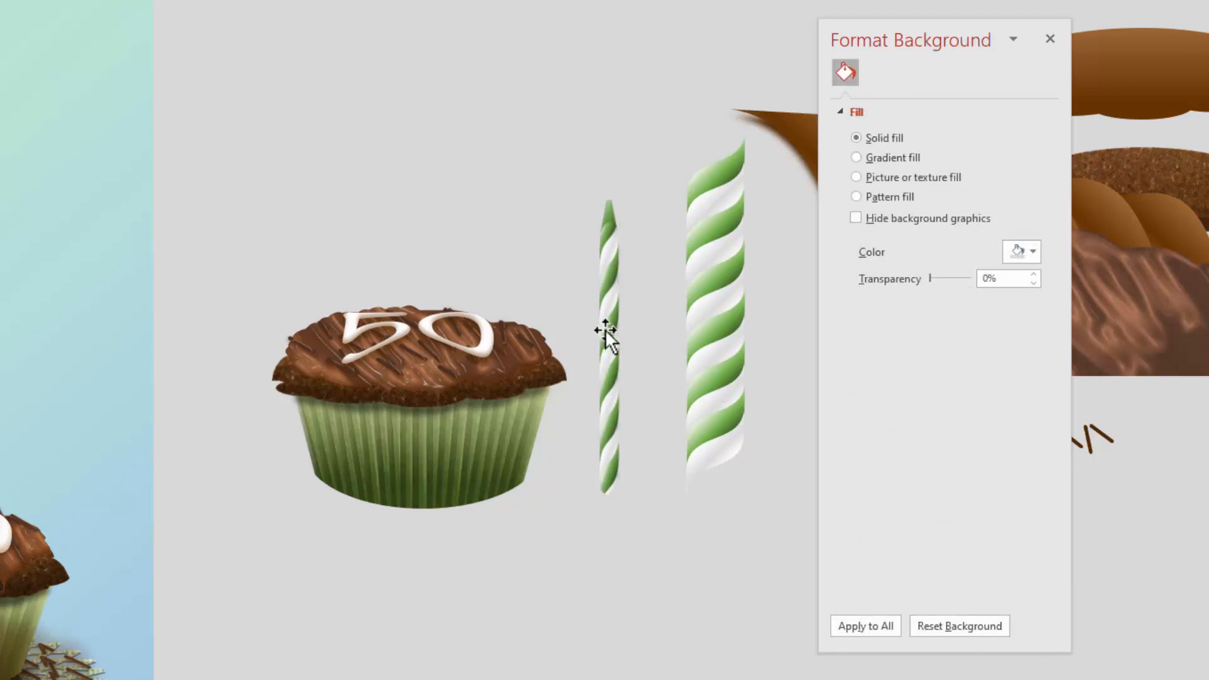
drag(603, 328, 589, 326)
click(618, 307)
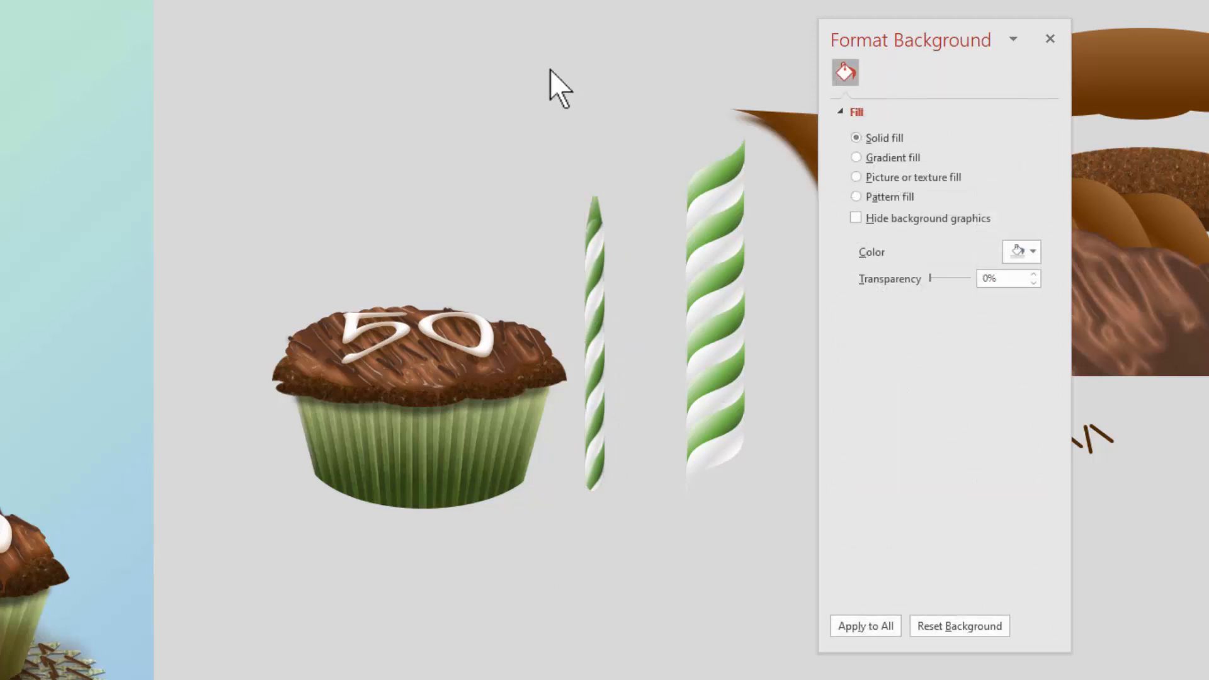
- Draw a small double wave above the slim candle and turn it upright as a narrow wick
click(601, 0)
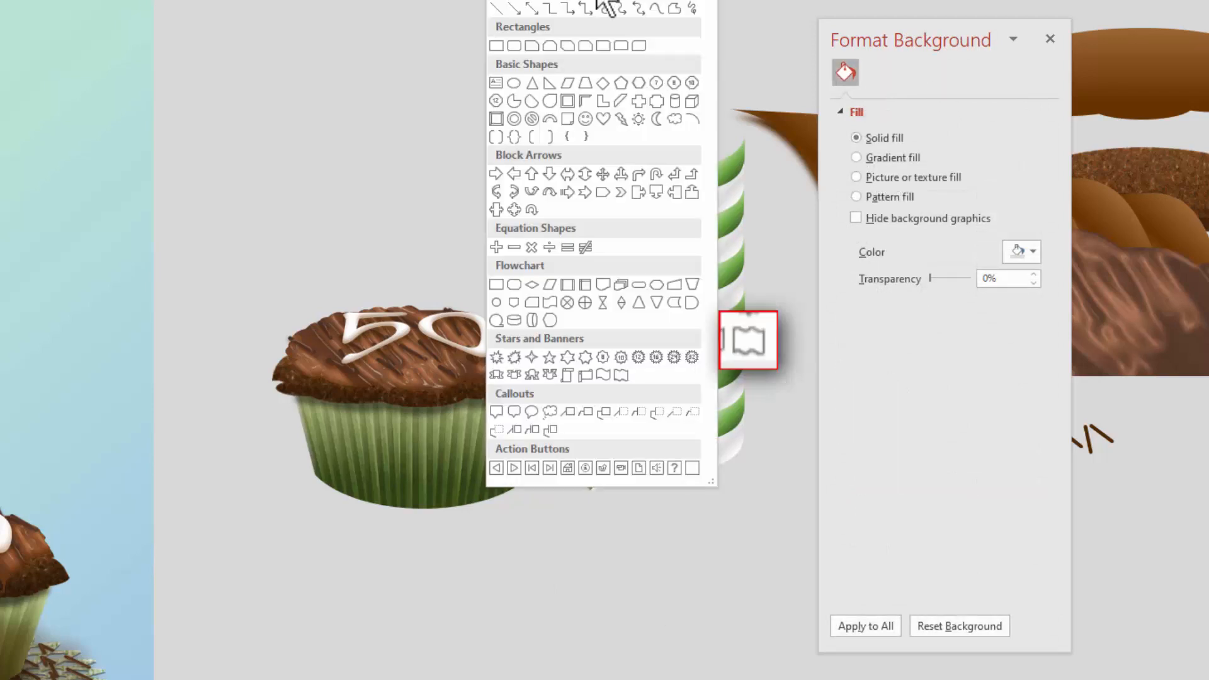
click(621, 376)
drag(518, 128, 576, 137)
drag(548, 94, 603, 147)
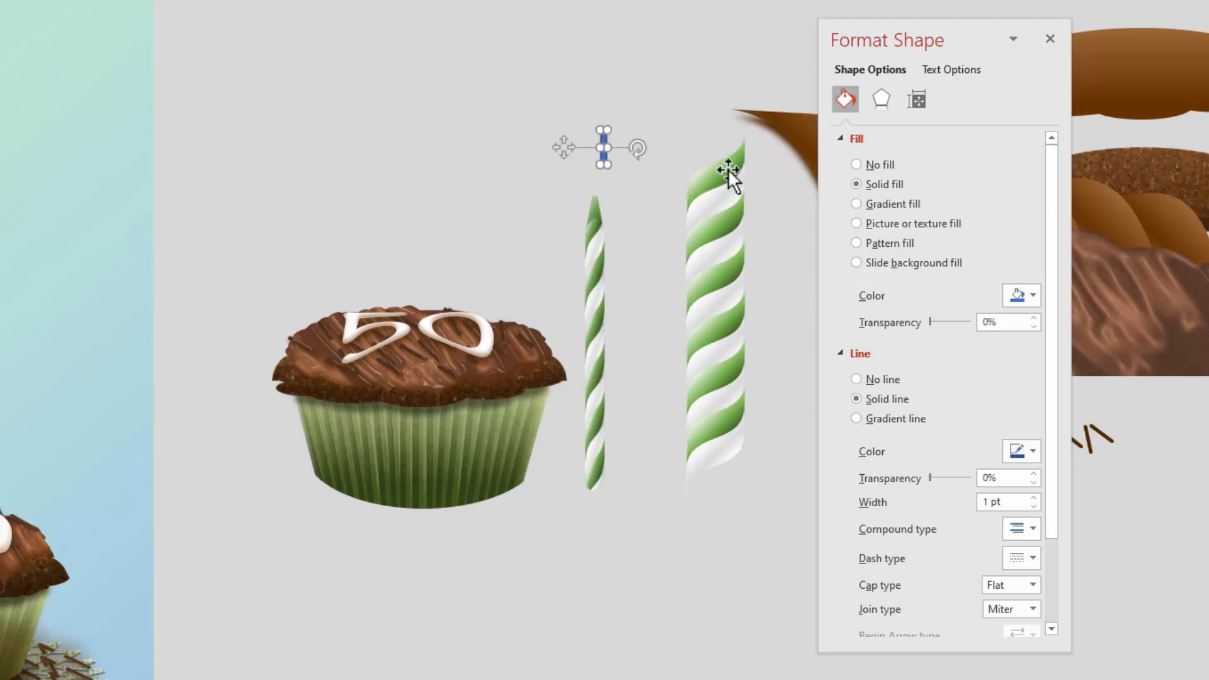
- Give the wick the same three-stop green gradient as the large candle's green wave and remove its outline
click(728, 173)
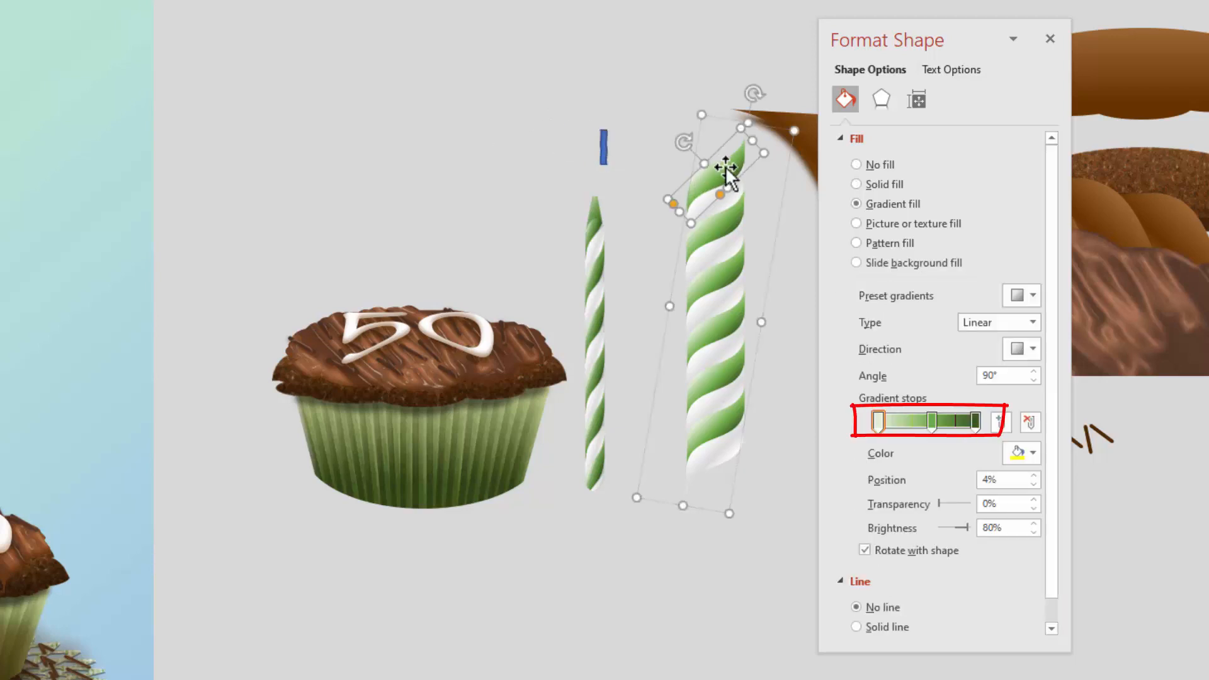
click(603, 148)
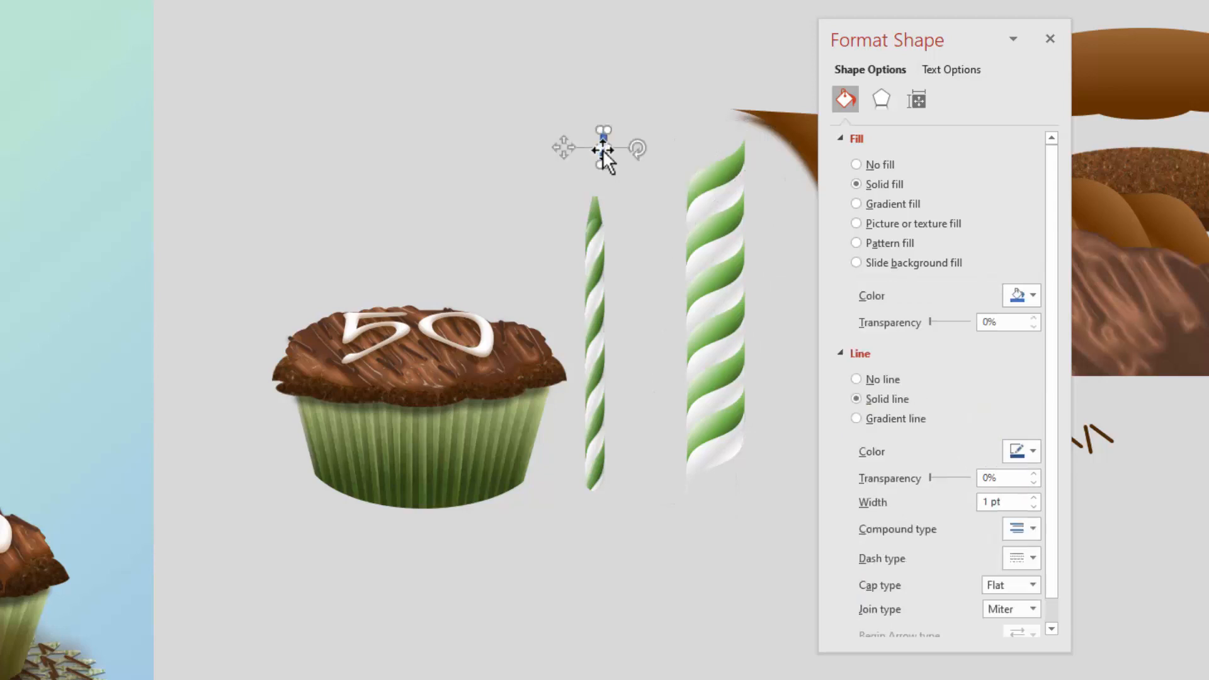
click(889, 205)
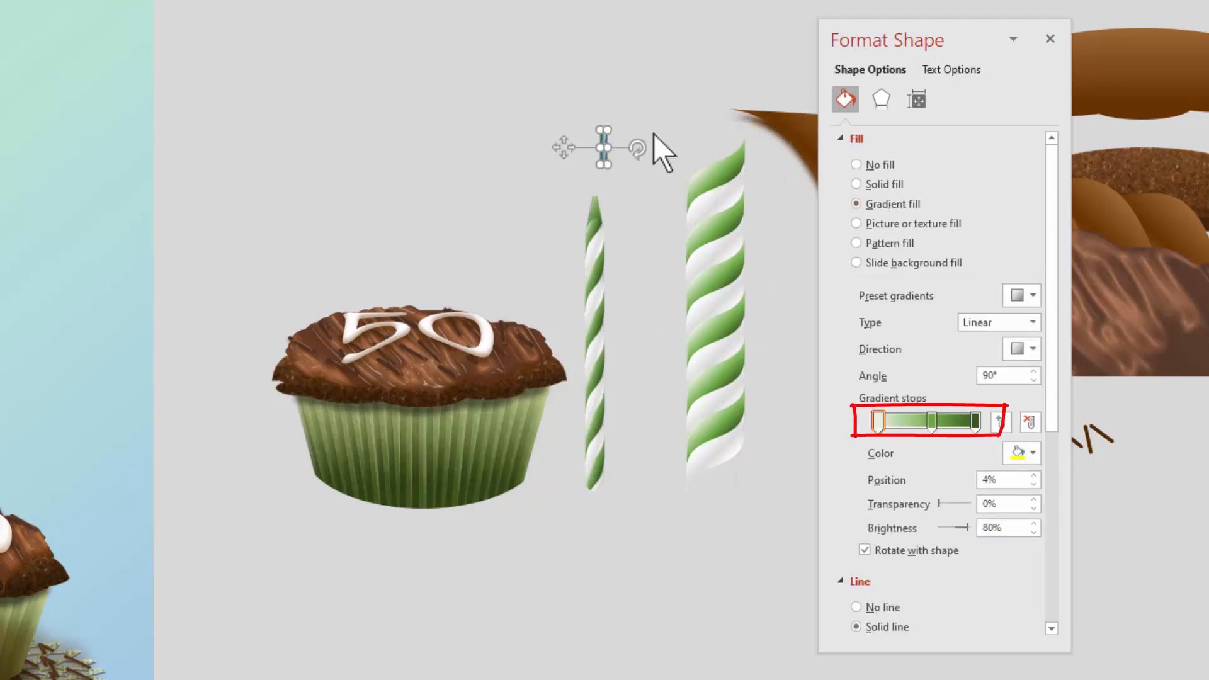
click(627, 216)
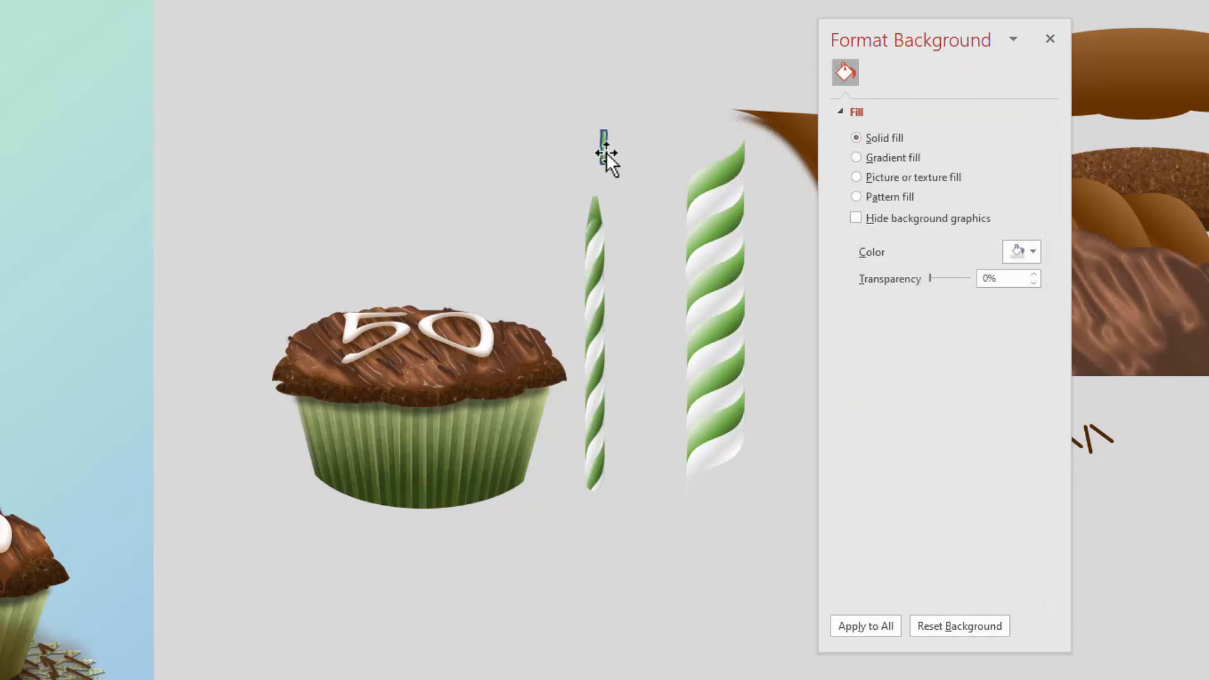
click(605, 152)
click(856, 607)
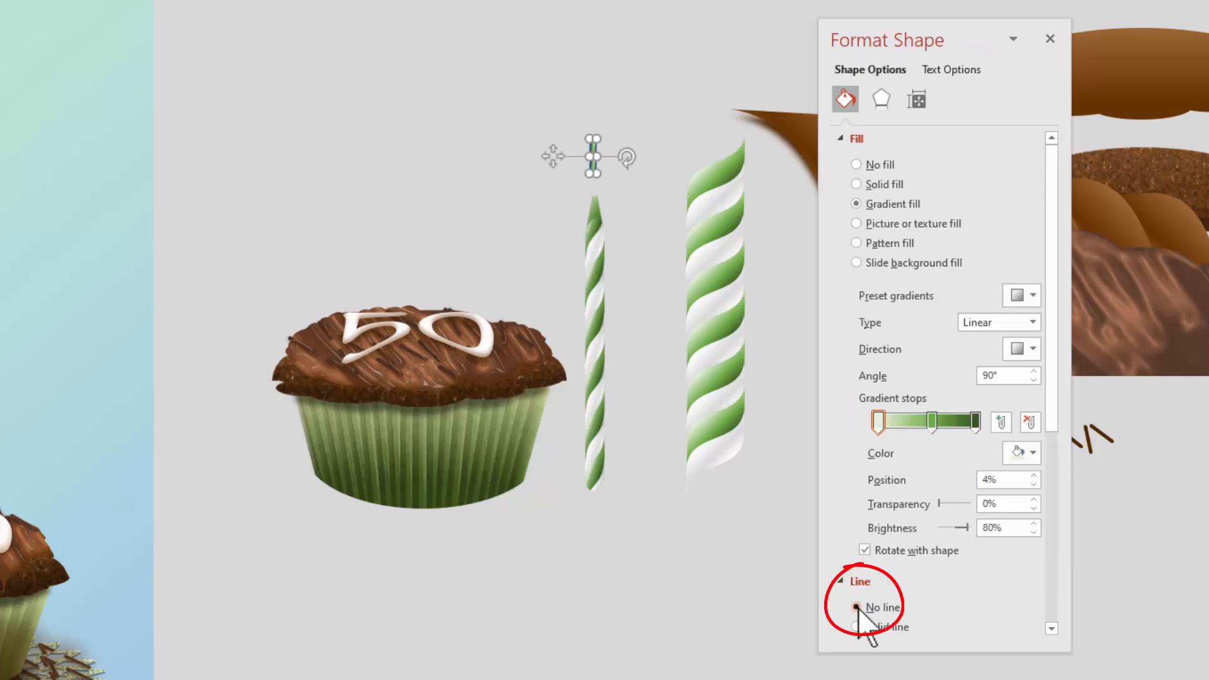
- Set the angle of the wick's linear gradient to 30°
click(1031, 383)
click(1032, 383)
click(1031, 383)
click(1032, 383)
click(1032, 382)
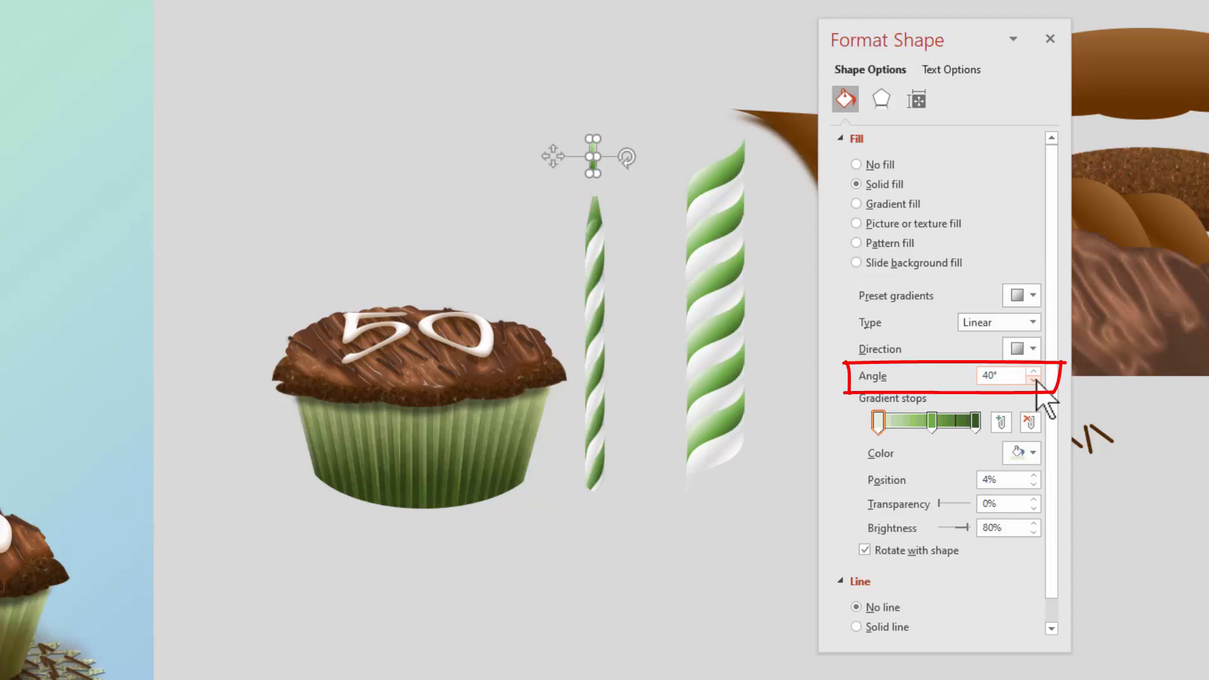
click(618, 202)
click(591, 167)
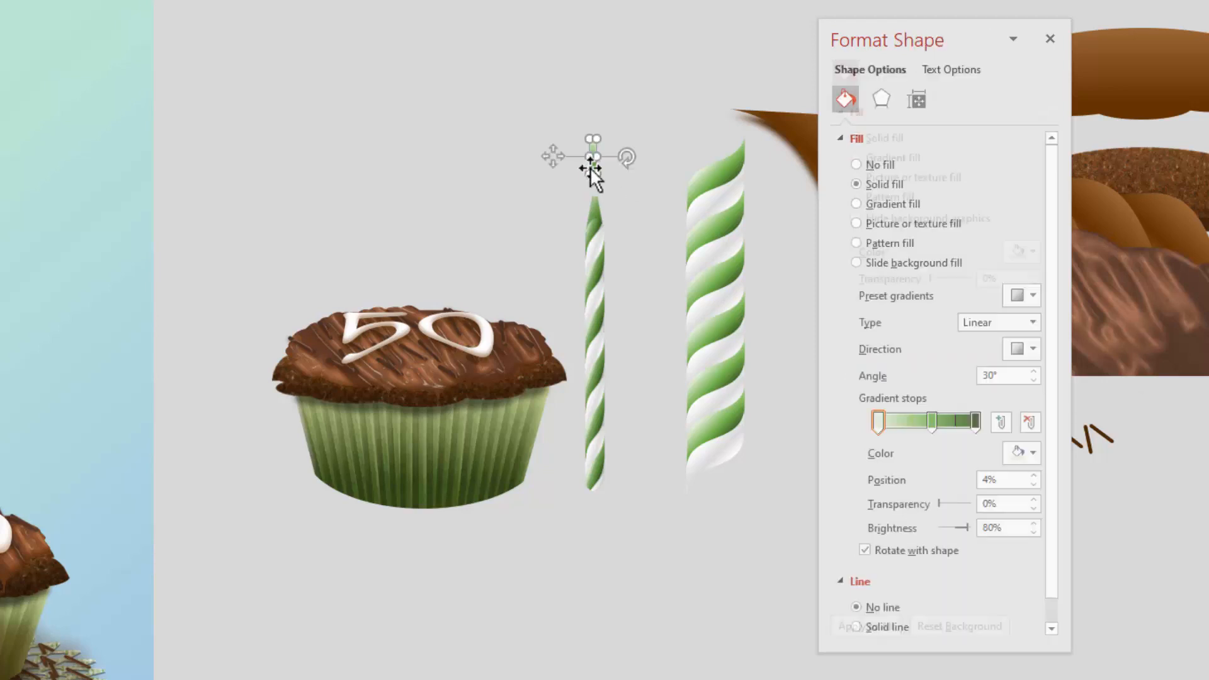
click(601, 185)
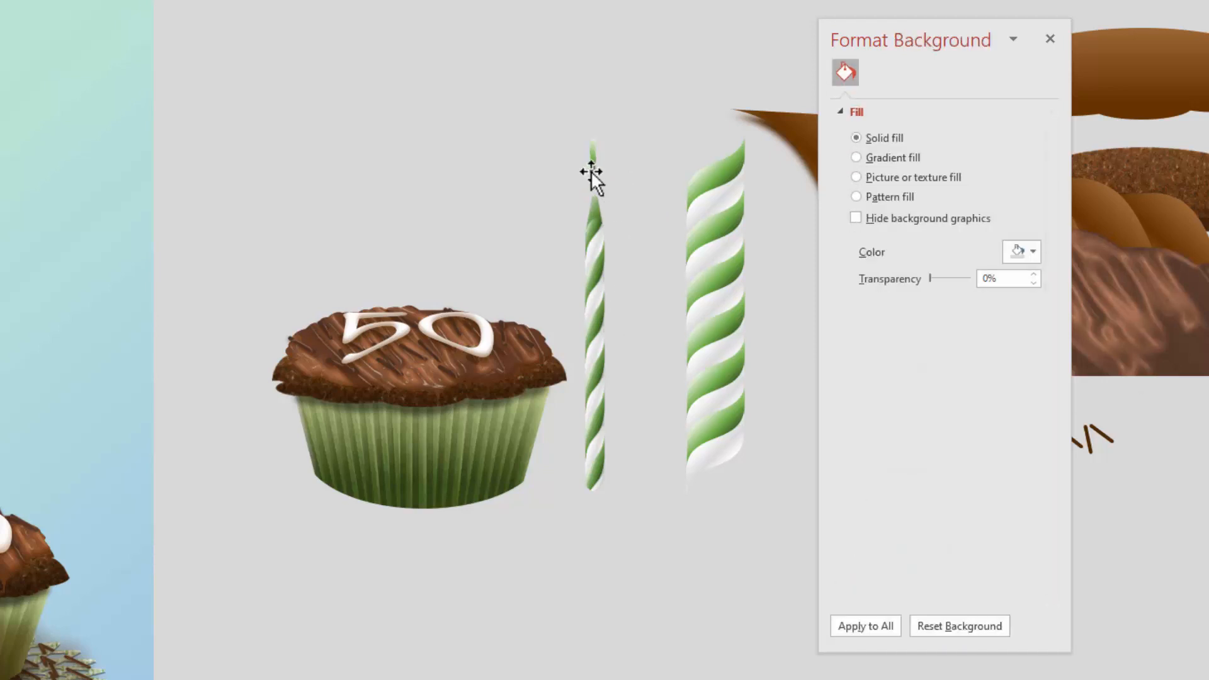
- Change the first gradient stop of the wick from light green to gold
click(590, 171)
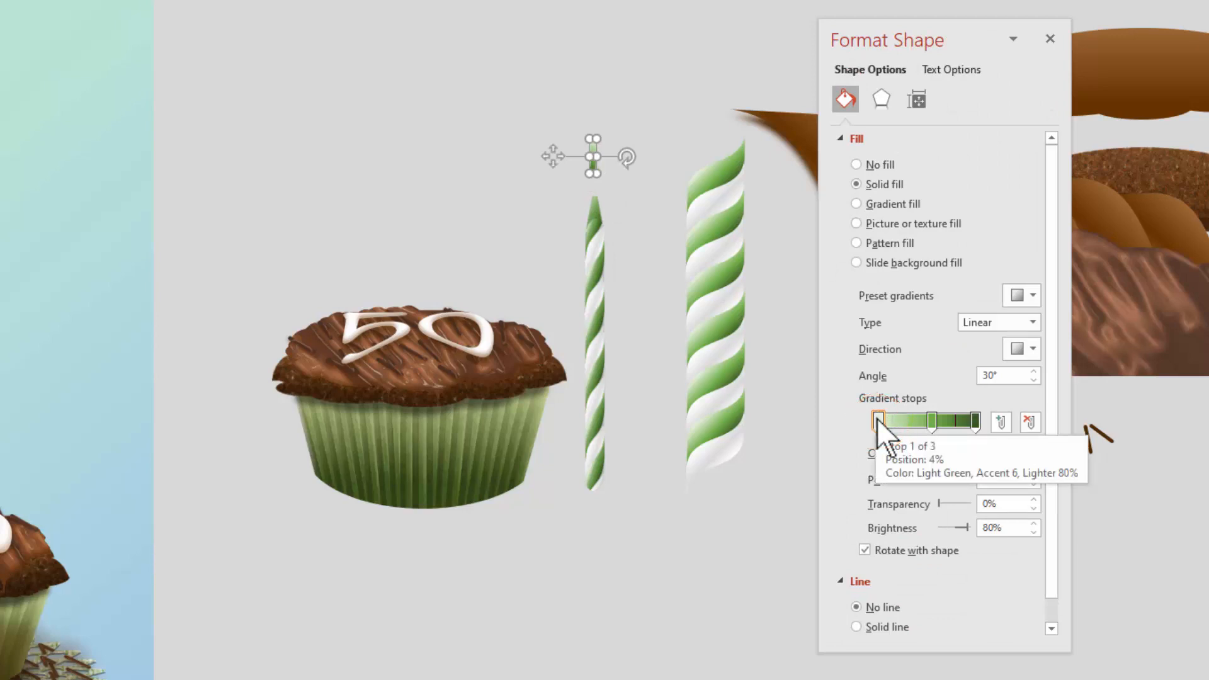
click(876, 420)
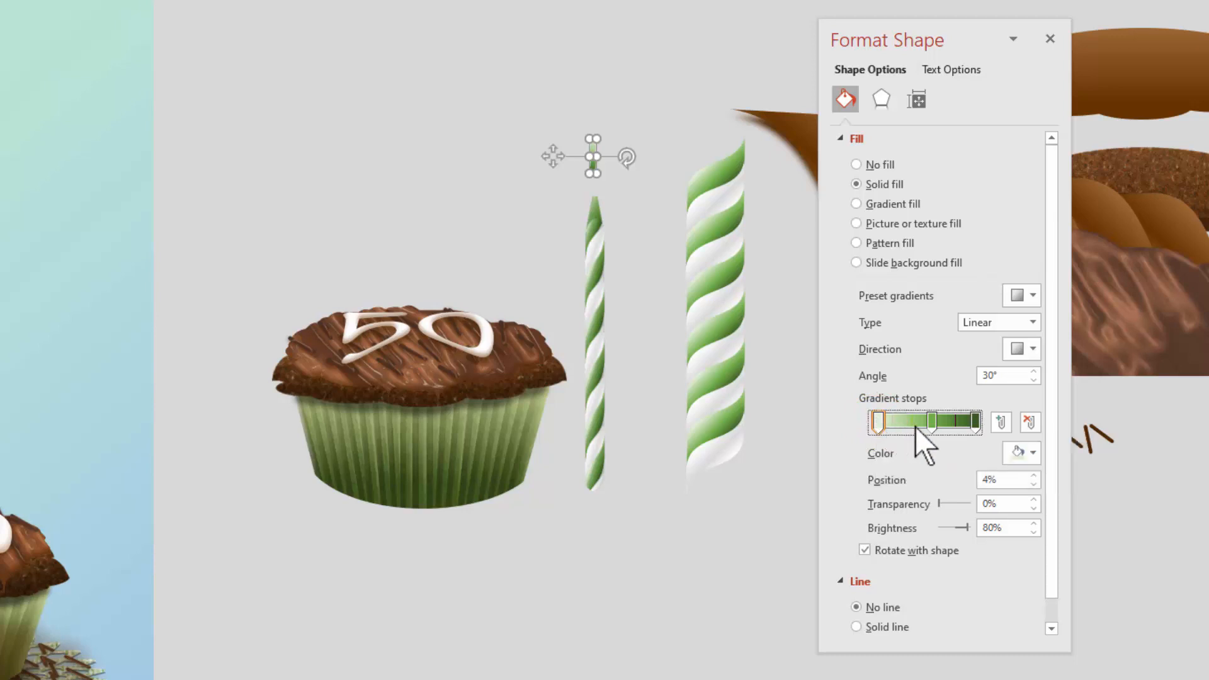
click(1033, 454)
click(1113, 495)
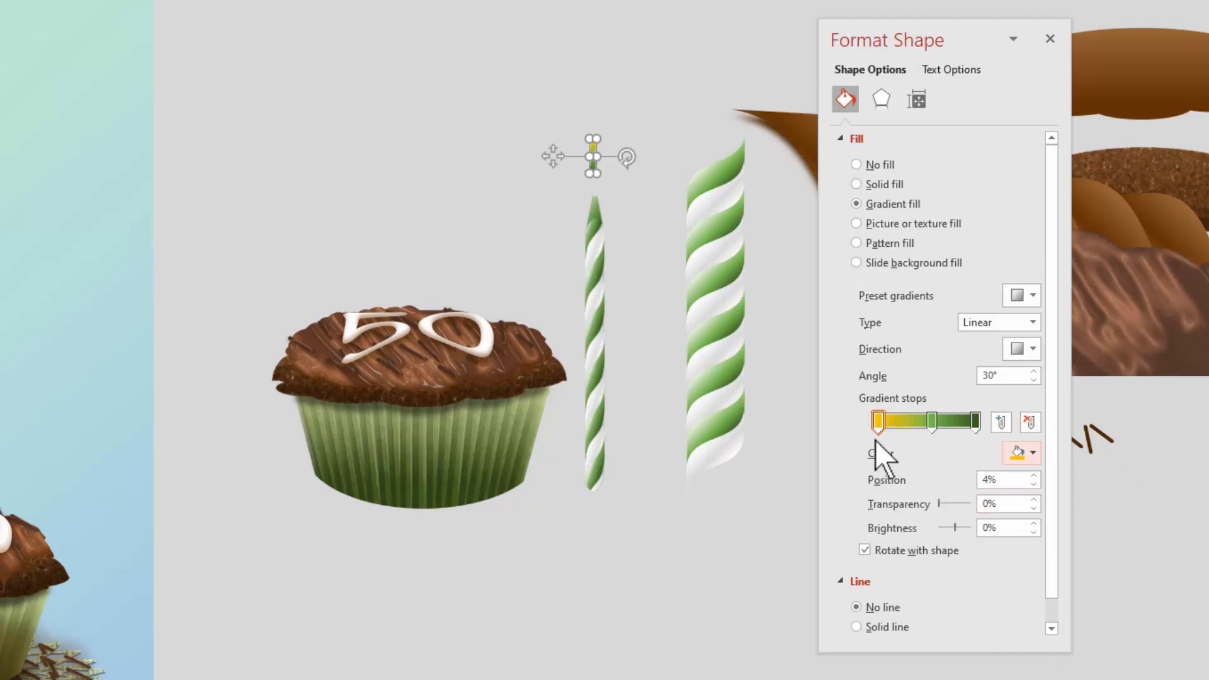
- Rearrange the wick's gradient stops: gold at 19%, dark green just after it, and medium green nearer the end
mouse_move(973, 425)
mouse_down()
mouse_move(880, 429)
mouse_move(891, 429)
mouse_up()
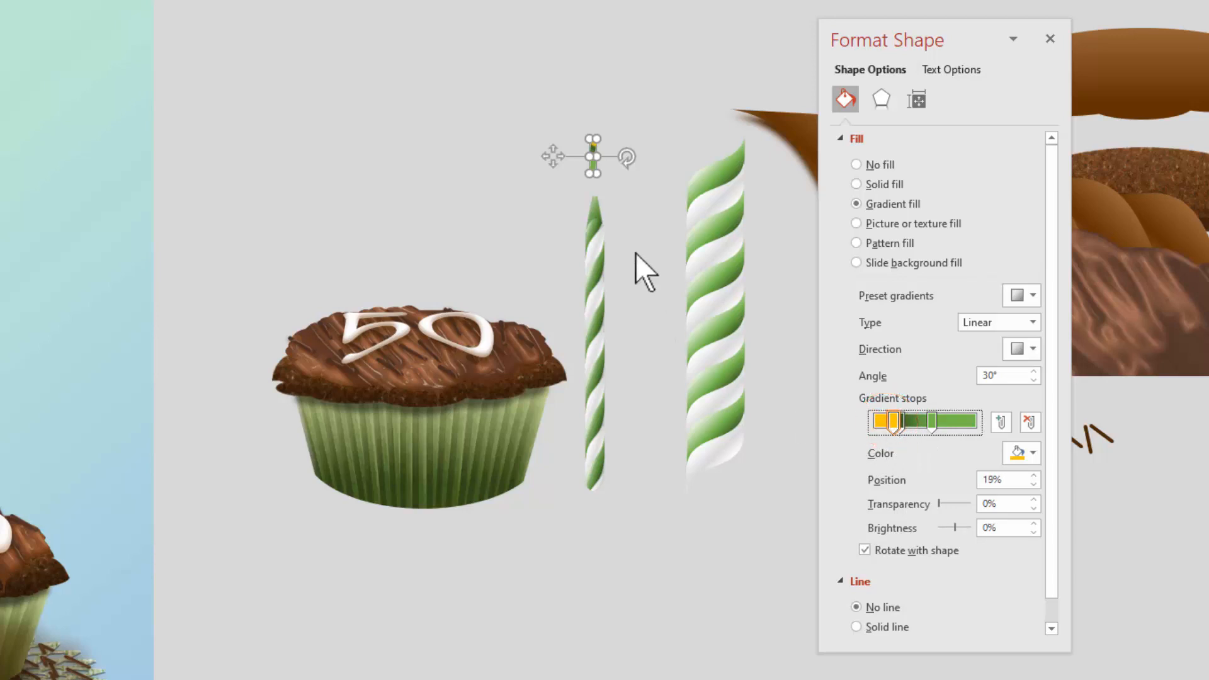
click(637, 258)
click(591, 162)
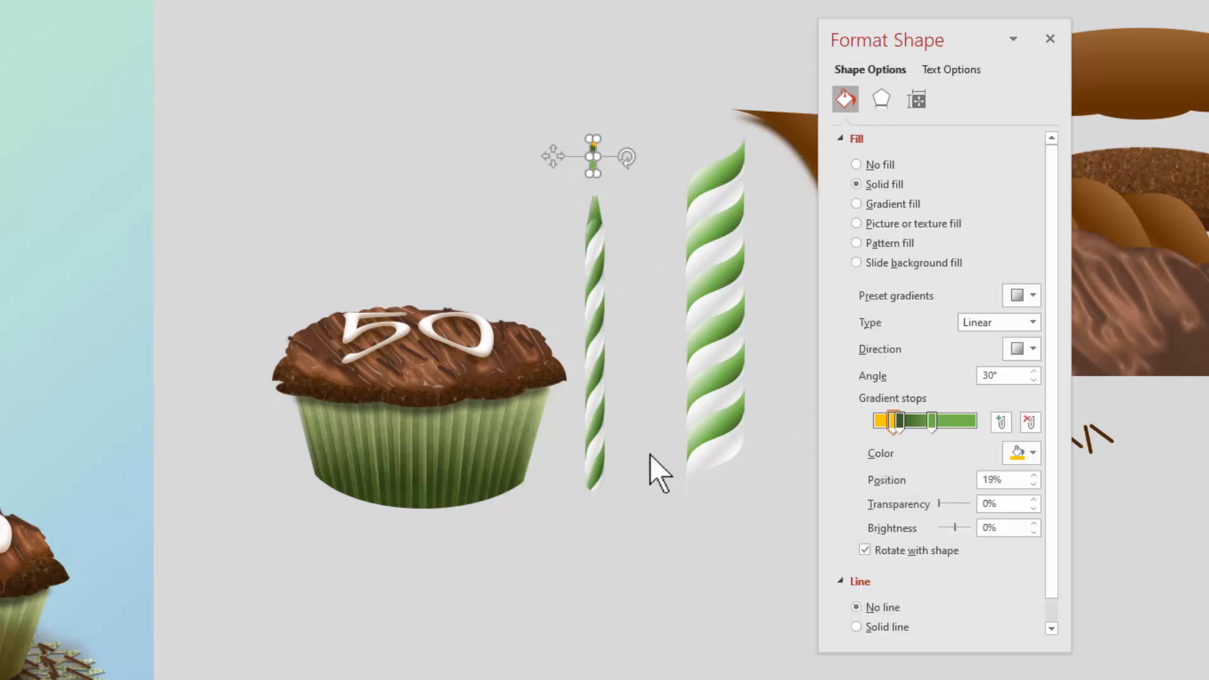
mouse_move(932, 421)
mouse_down()
mouse_move(969, 420)
mouse_move(954, 419)
mouse_up()
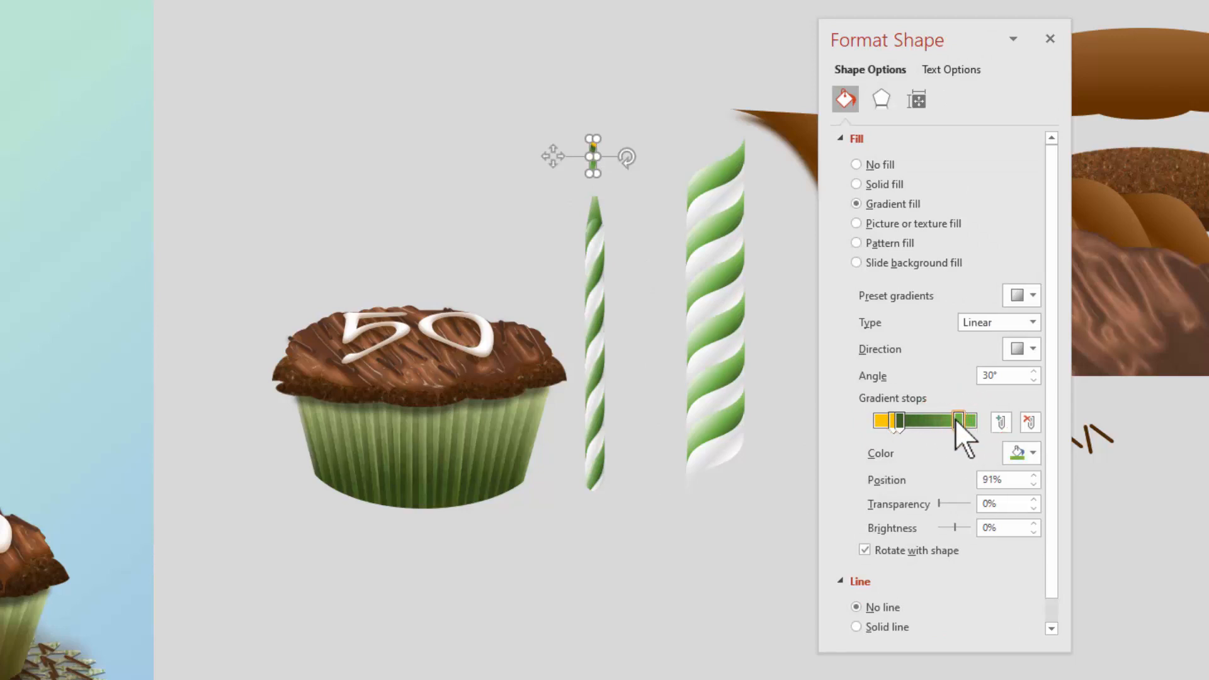
click(540, 178)
- Lower the wick onto the candle's tip and send it to the back behind the candle
click(593, 157)
drag(592, 156, 595, 185)
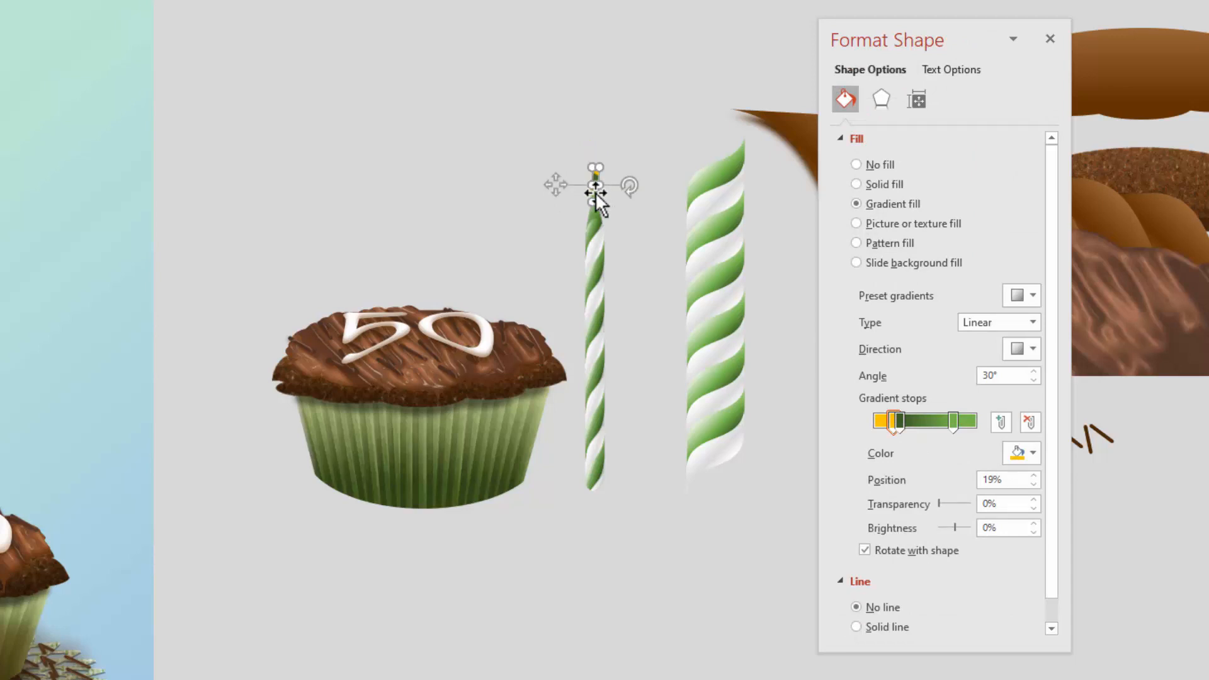
right_click(597, 192)
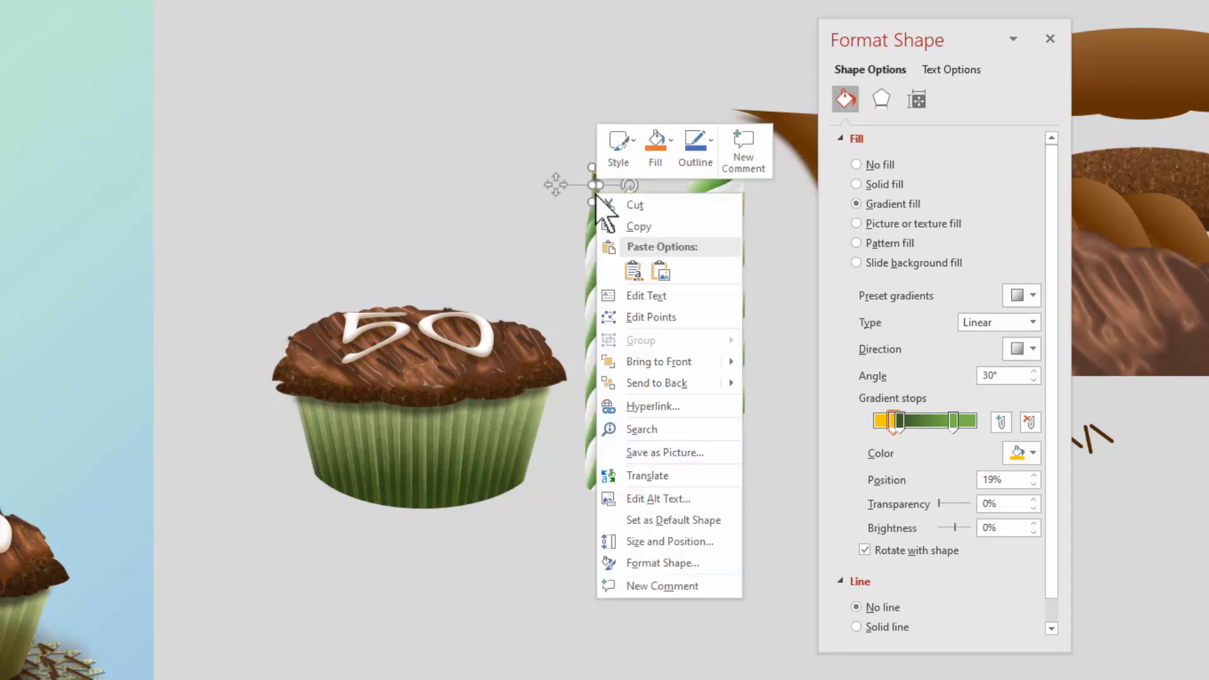
click(648, 379)
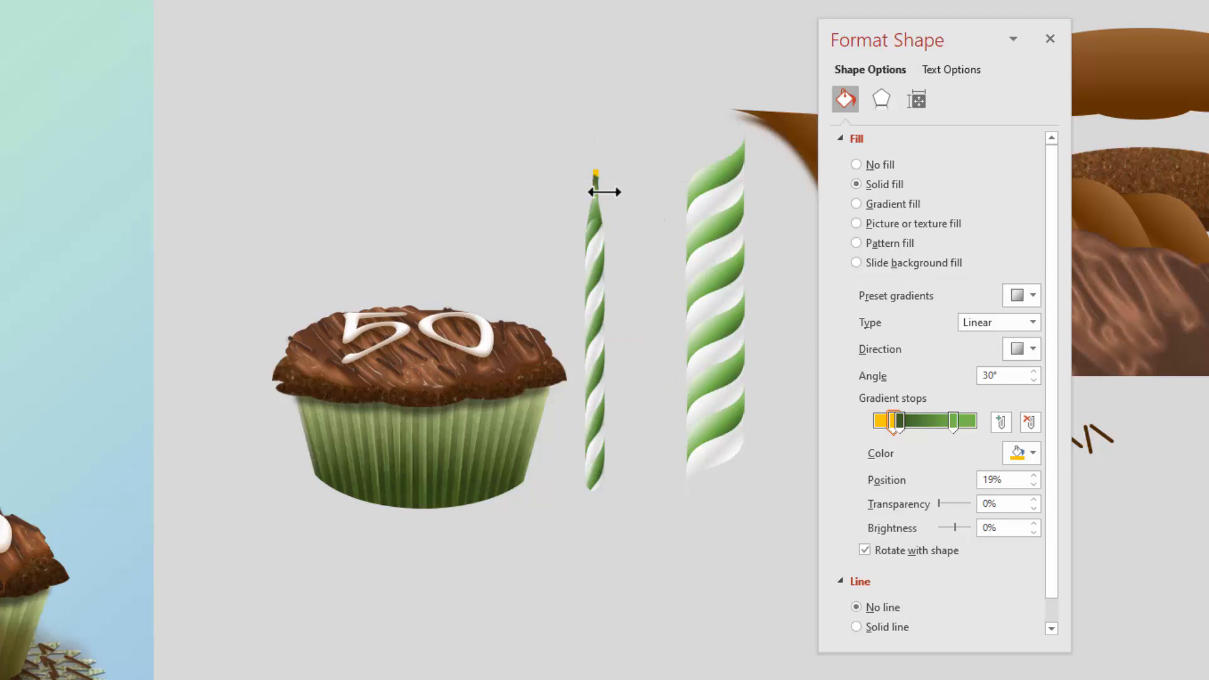
click(623, 268)
click(593, 184)
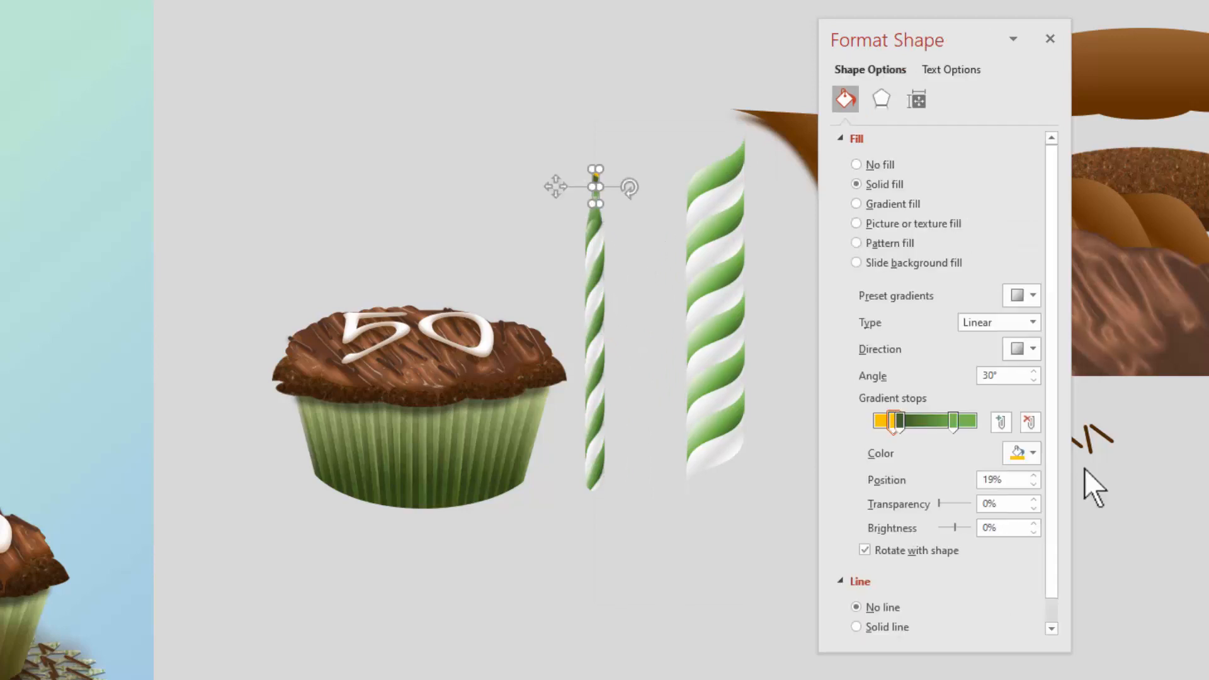
- Move the wick gradient's medium green stop to 58%
drag(953, 428, 934, 420)
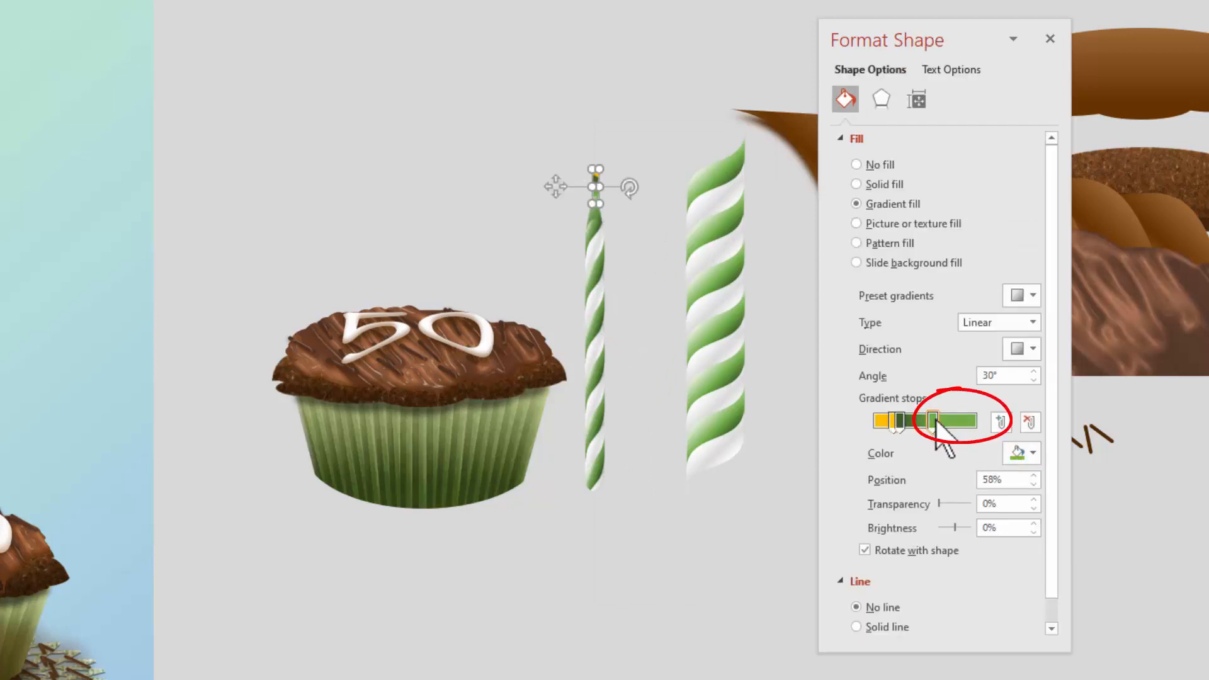
click(606, 175)
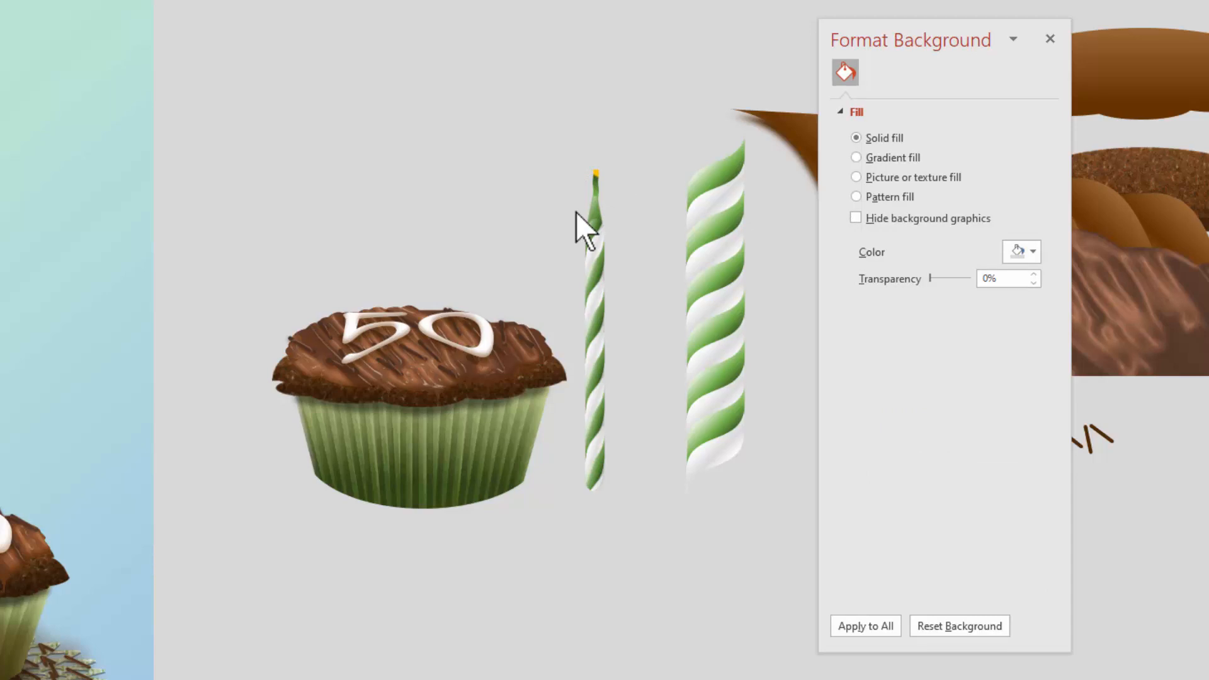
- Copy the slim candle together with its wick and paste the copy as a single picture
drag(545, 130, 636, 532)
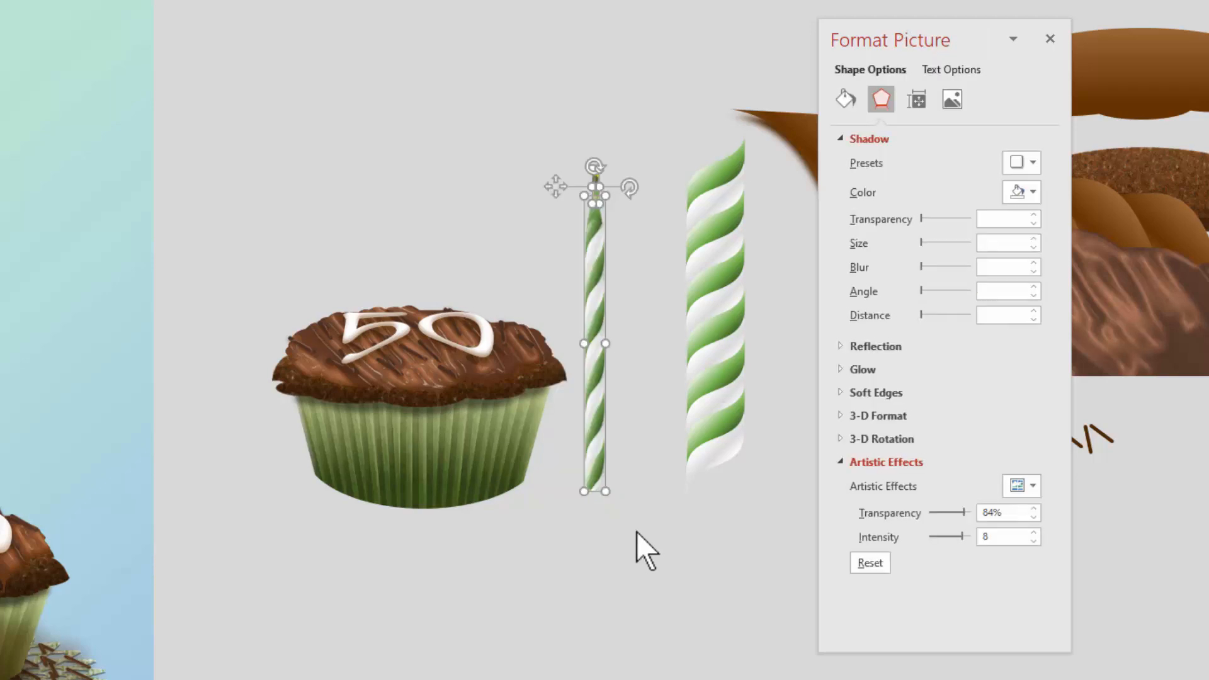
key(ctrl+v)
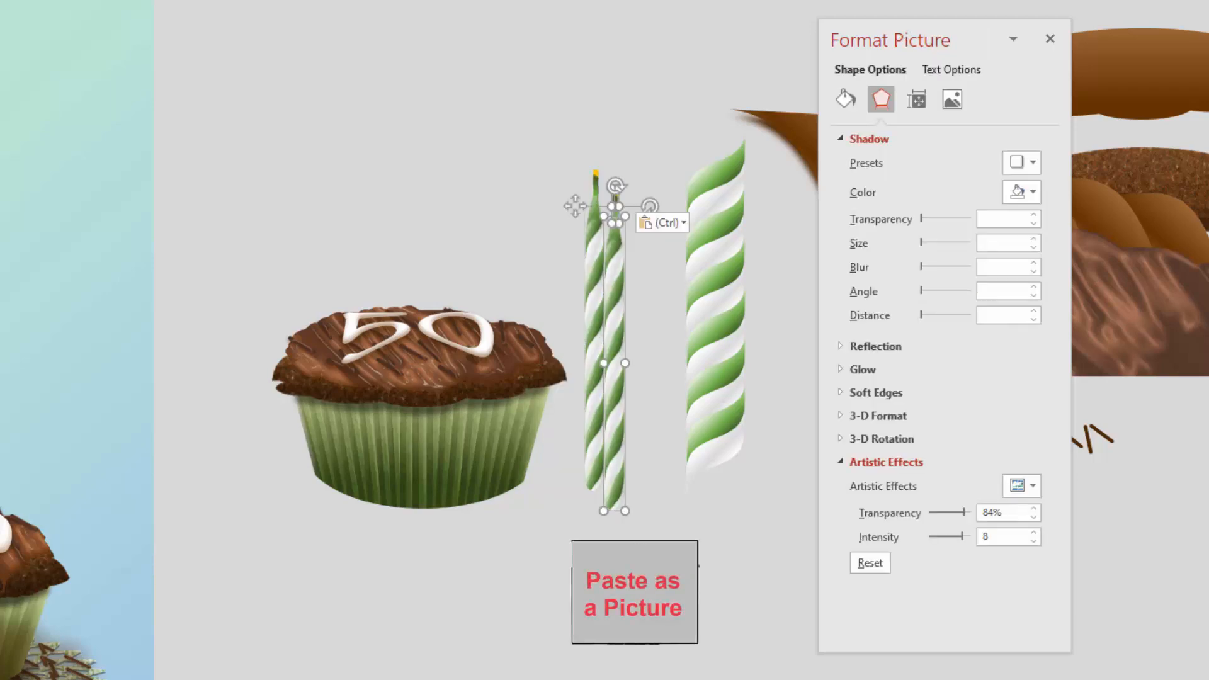
click(682, 225)
click(662, 258)
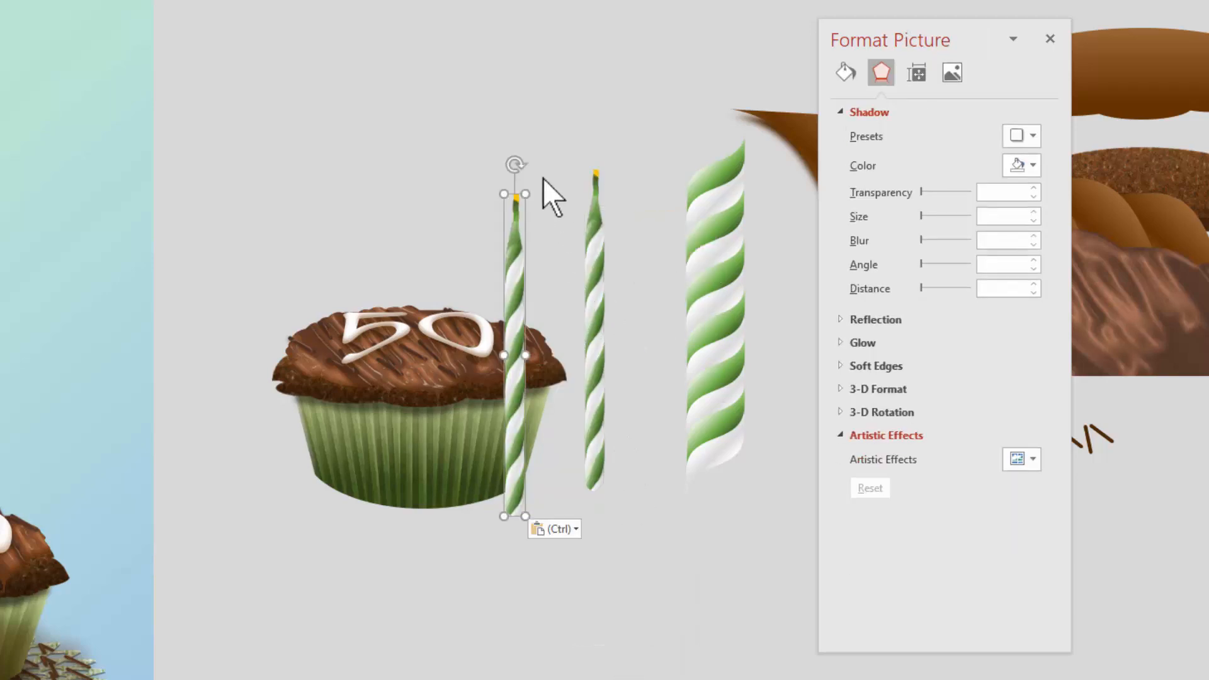
- Set the original editable candle aside, off the drawing area, and put the picture candle in its place beside the cupcake
click(588, 210)
drag(594, 405, 1158, 586)
drag(520, 281, 611, 285)
click(650, 610)
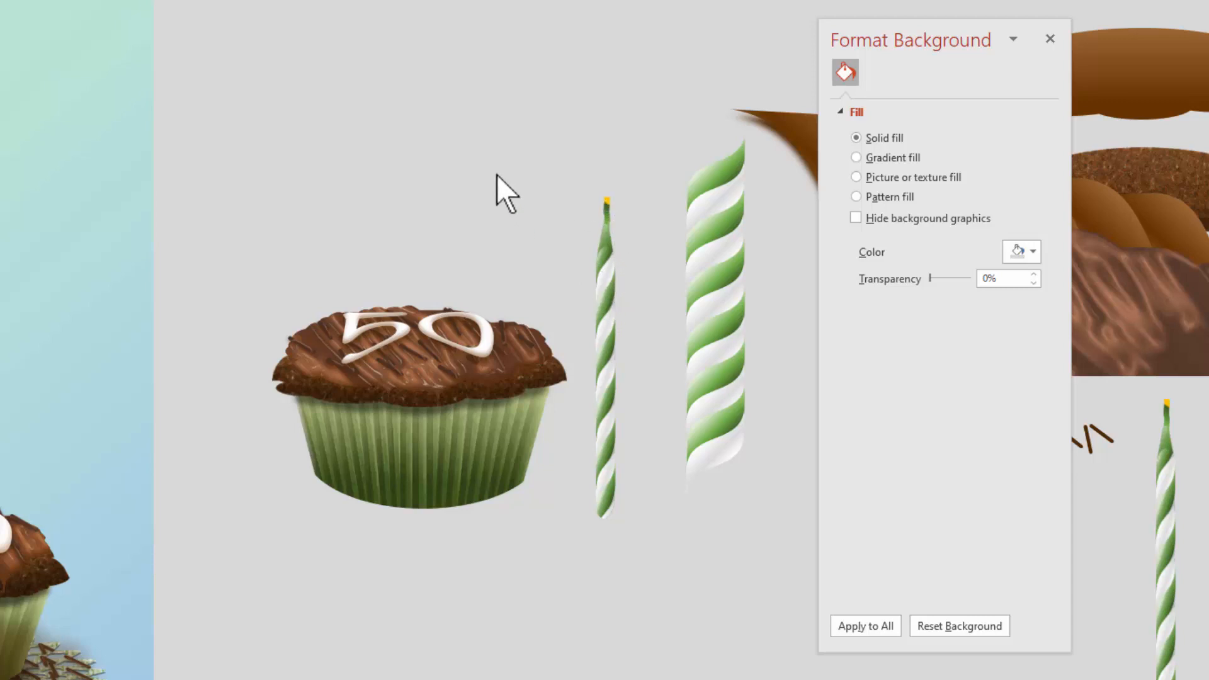
- Lower the whole cupcake and stand the picture candle on its top, between the 5 and the 0
click(601, 289)
drag(600, 289, 615, 216)
drag(259, 187, 612, 644)
drag(424, 479, 424, 579)
drag(622, 348, 418, 335)
click(551, 311)
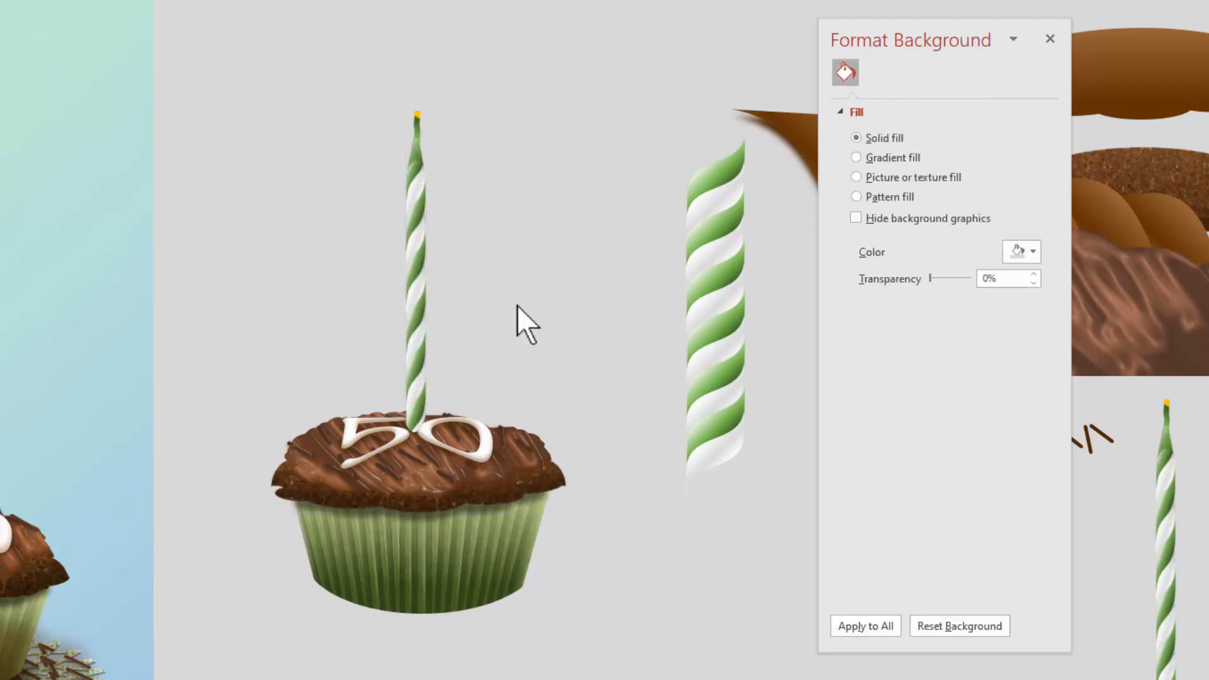
- Lift the candle off the cupcake and place a narrow upright shape, concave at its upper end, over the candle's base
click(418, 328)
drag(418, 328, 543, 301)
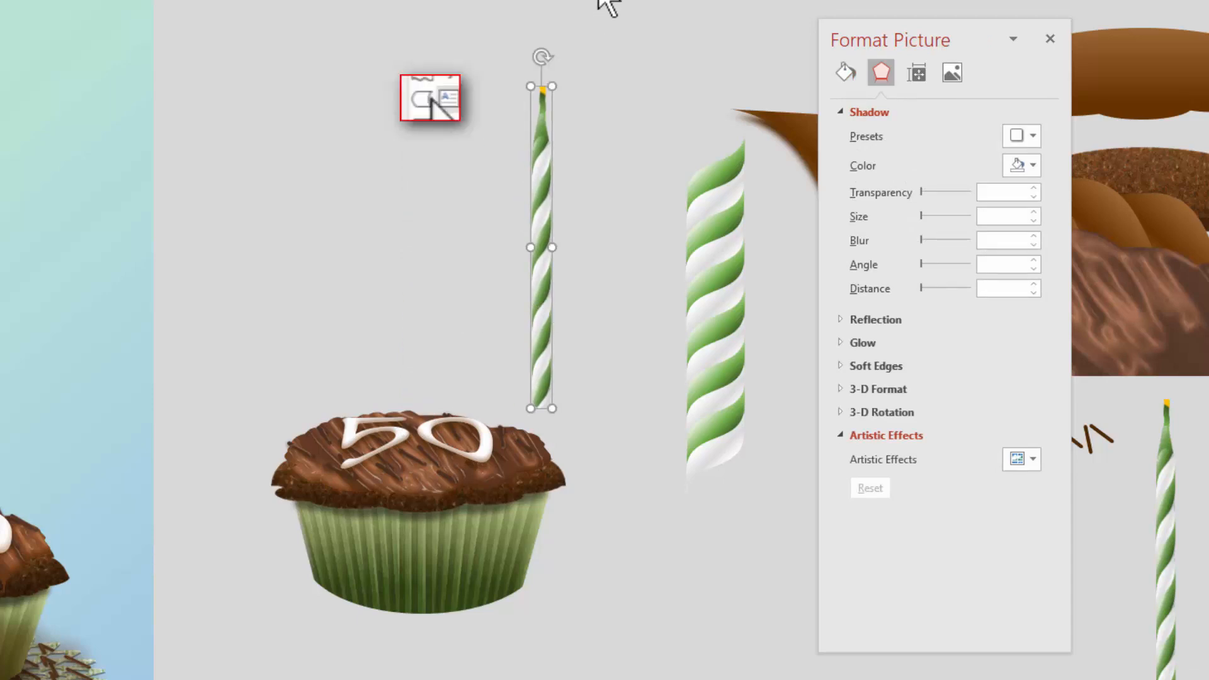
mouse_move(602, 417)
mouse_down()
mouse_move(739, 567)
mouse_move(742, 508)
mouse_up()
mouse_move(672, 397)
mouse_down()
mouse_move(598, 459)
mouse_move(563, 433)
mouse_up()
drag(552, 508, 564, 459)
drag(497, 417, 510, 419)
drag(586, 419, 572, 417)
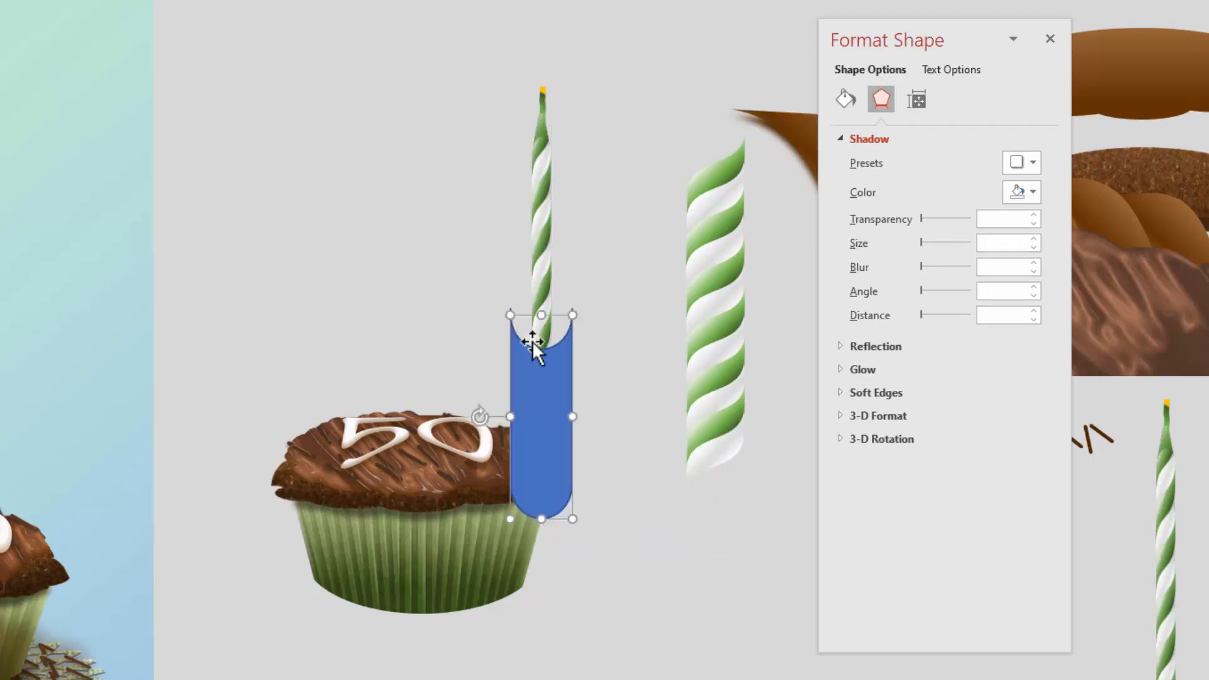
- Subtract the blue shape from the candle picture to round its base, then place the shortened candle back on the cupcake
click(540, 222)
shift+click(553, 491)
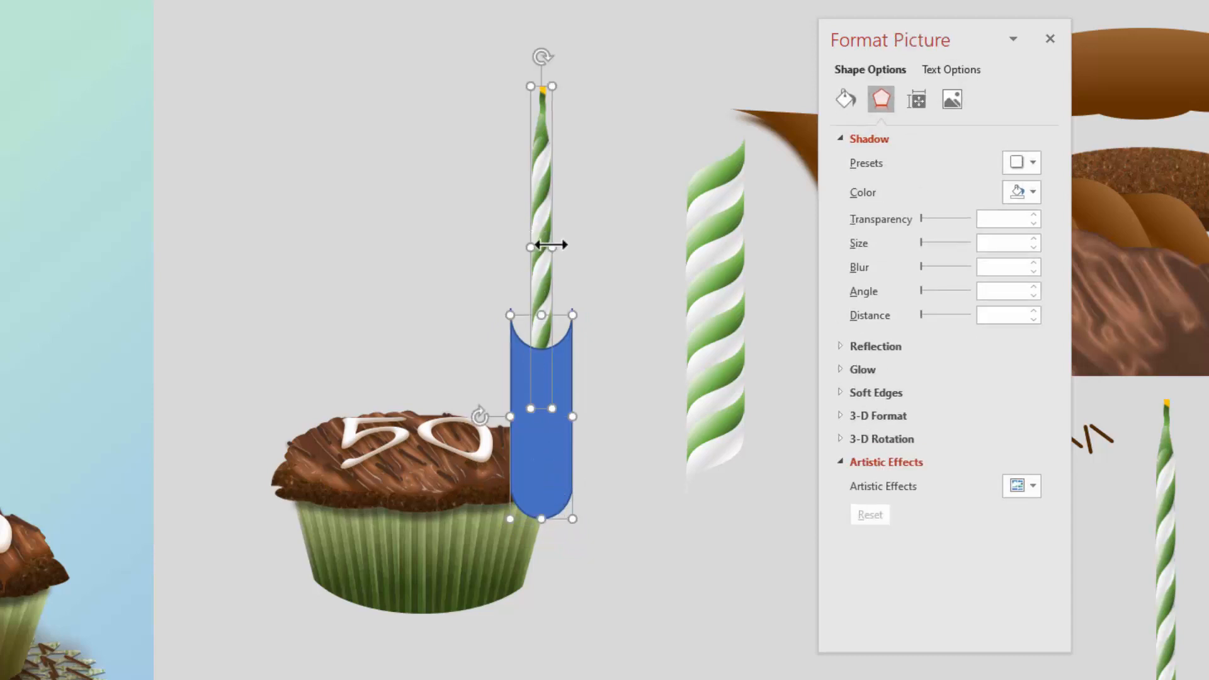
click(162, 54)
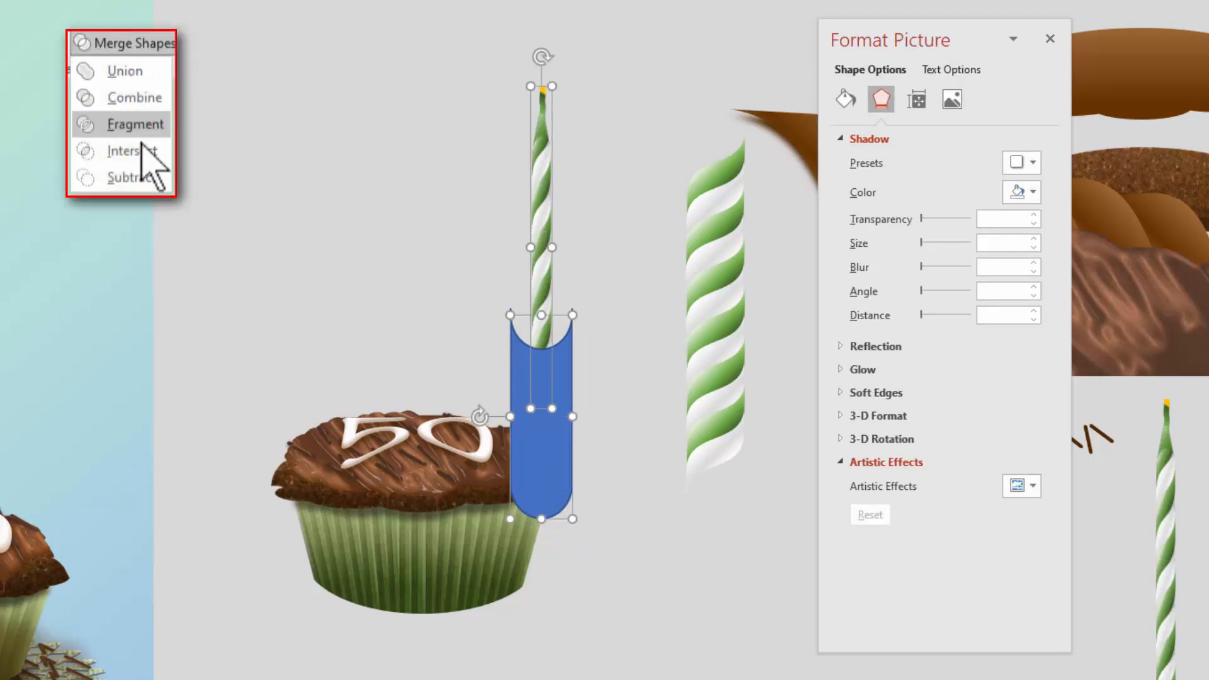
click(140, 178)
drag(546, 213, 423, 277)
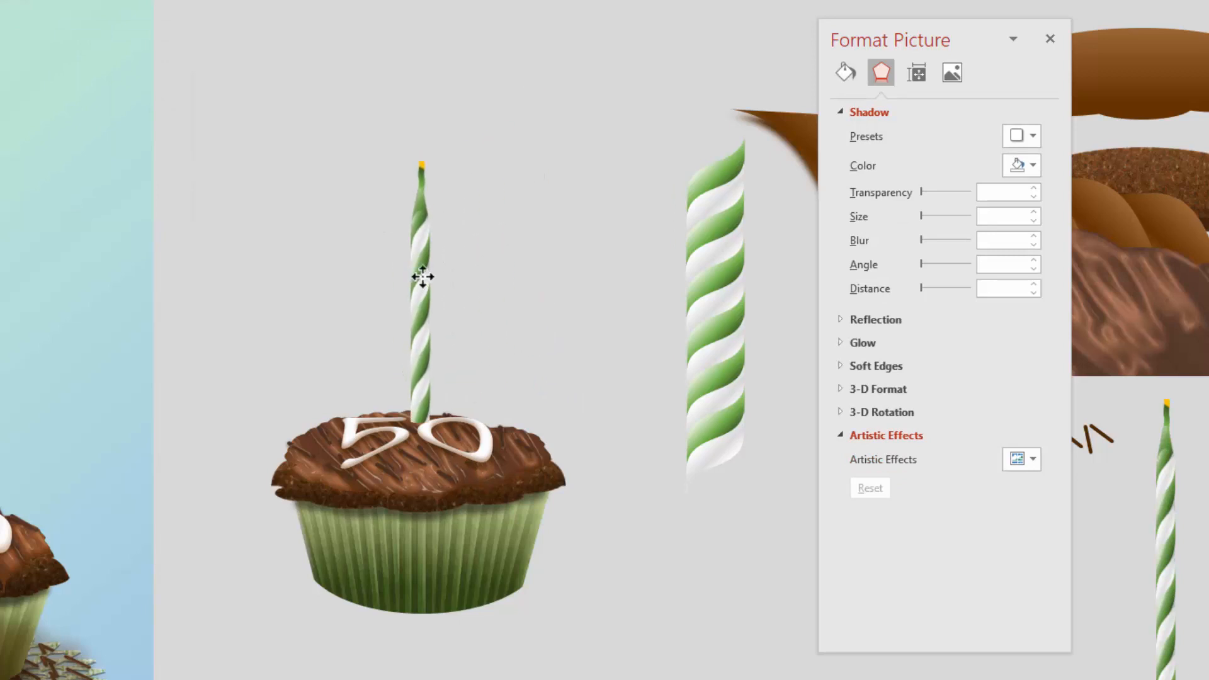
click(332, 315)
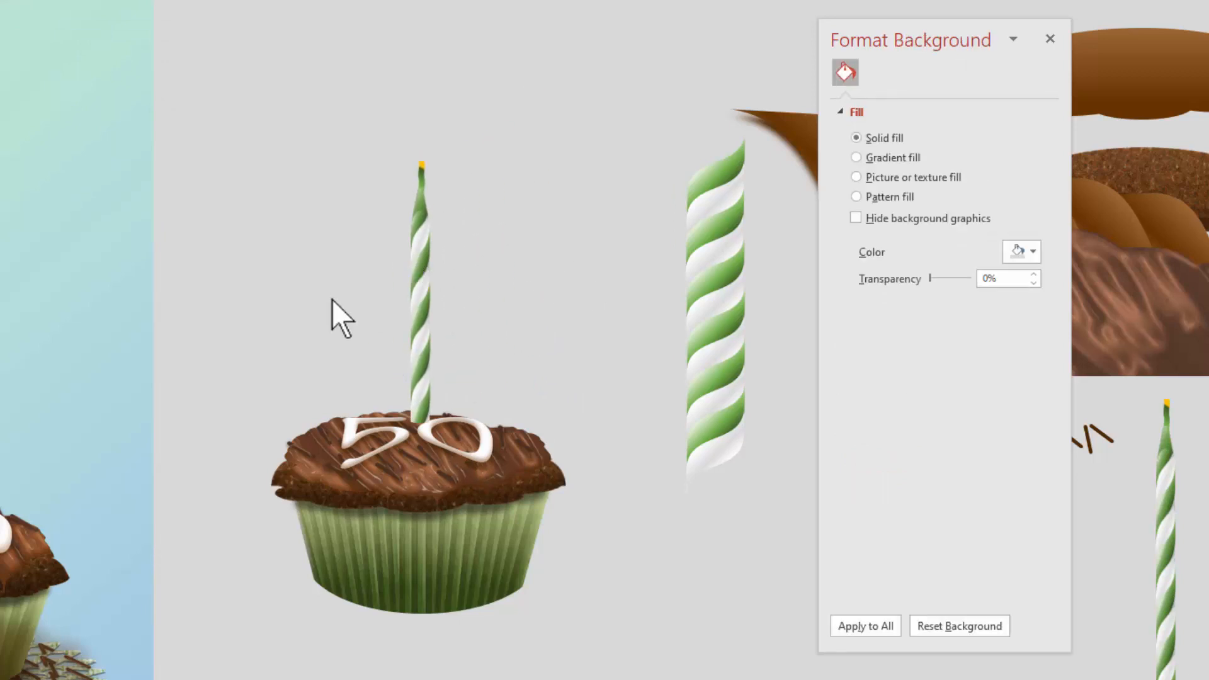
- Warm the candle picture's color tone to a temperature of 8800 K and nudge it into place on the cupcake
click(431, 315)
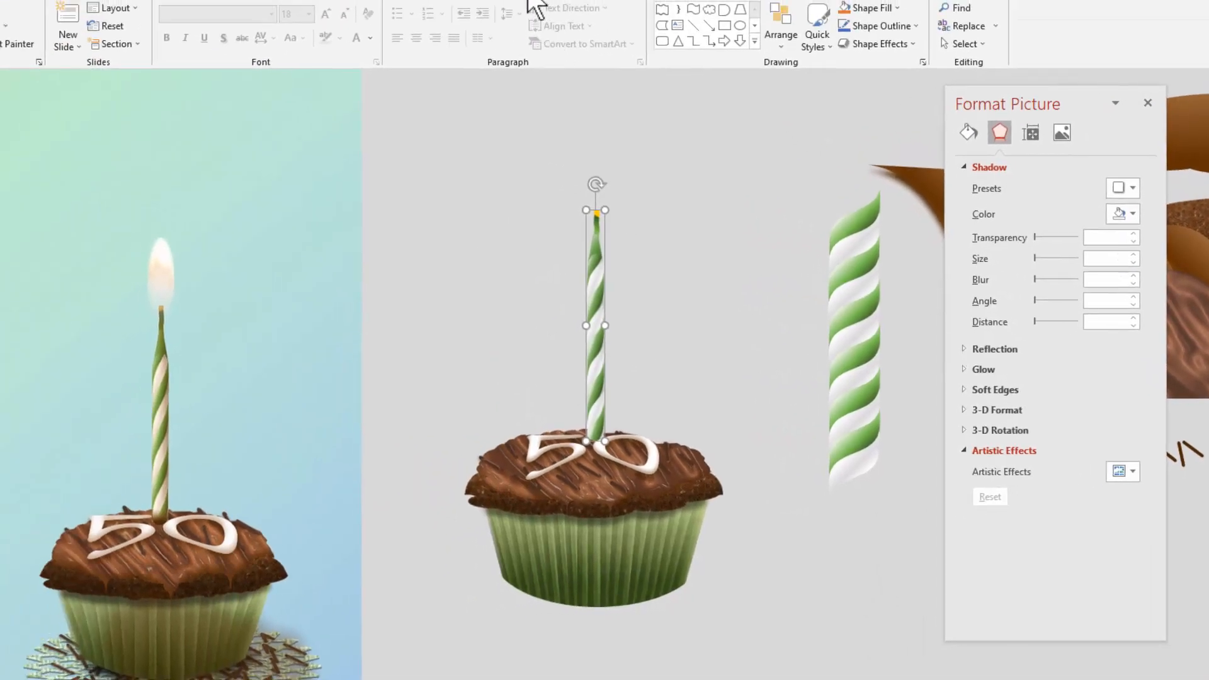
click(526, 0)
click(57, 34)
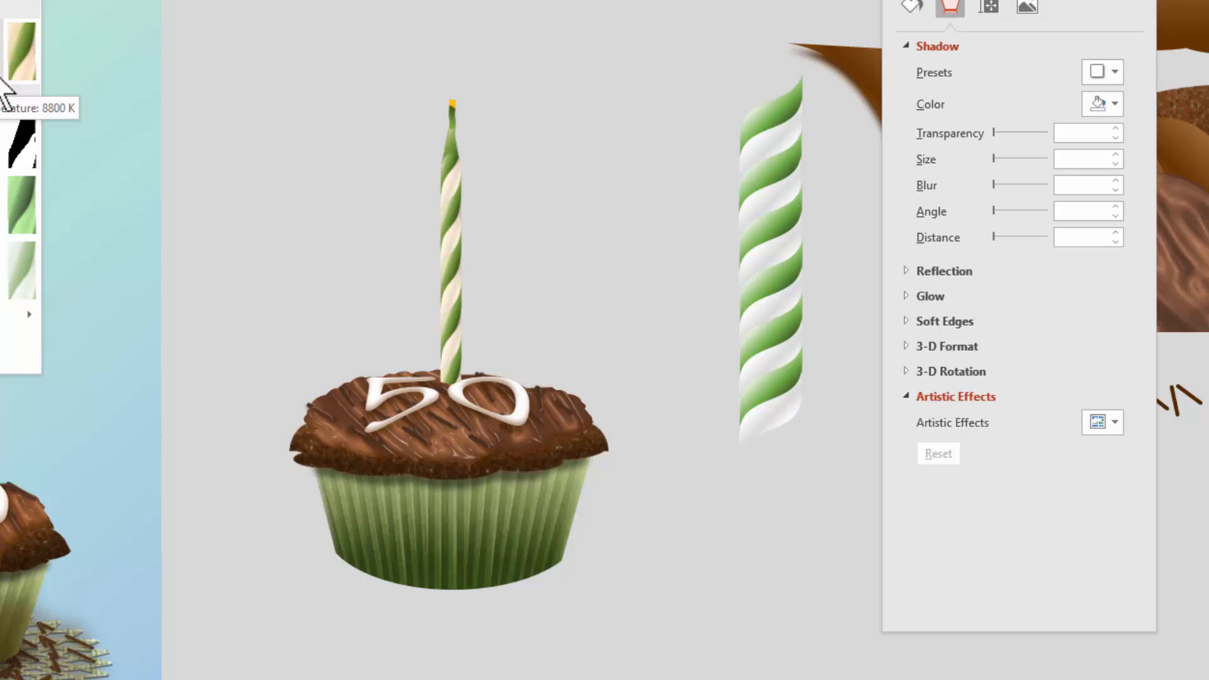
click(4, 79)
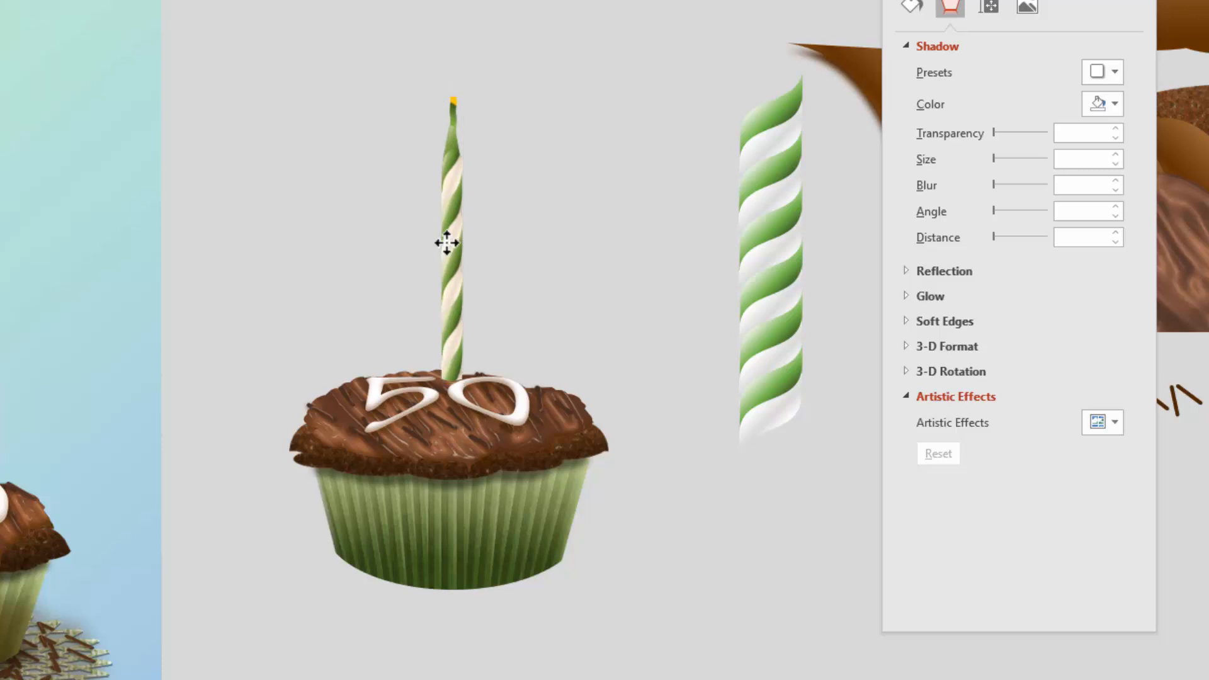
click(580, 283)
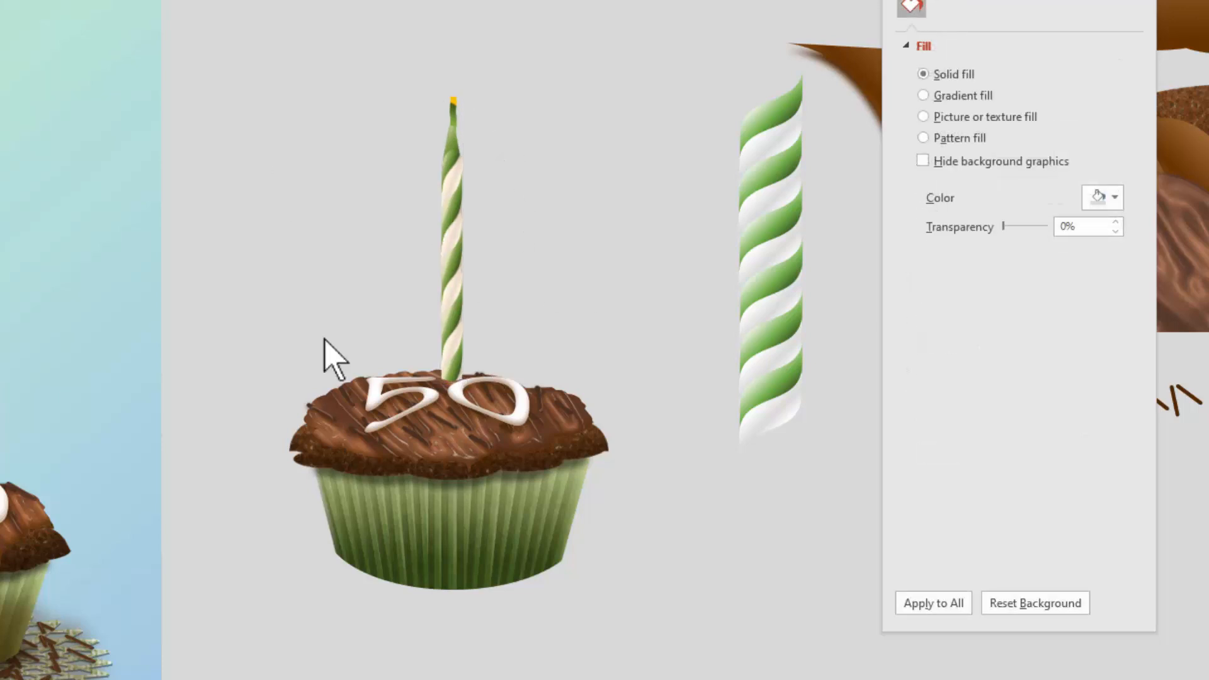
- Give the candle a dark brown inner shadow at 0° with 5 pt blur, 4 pt distance and 64% transparency
click(447, 261)
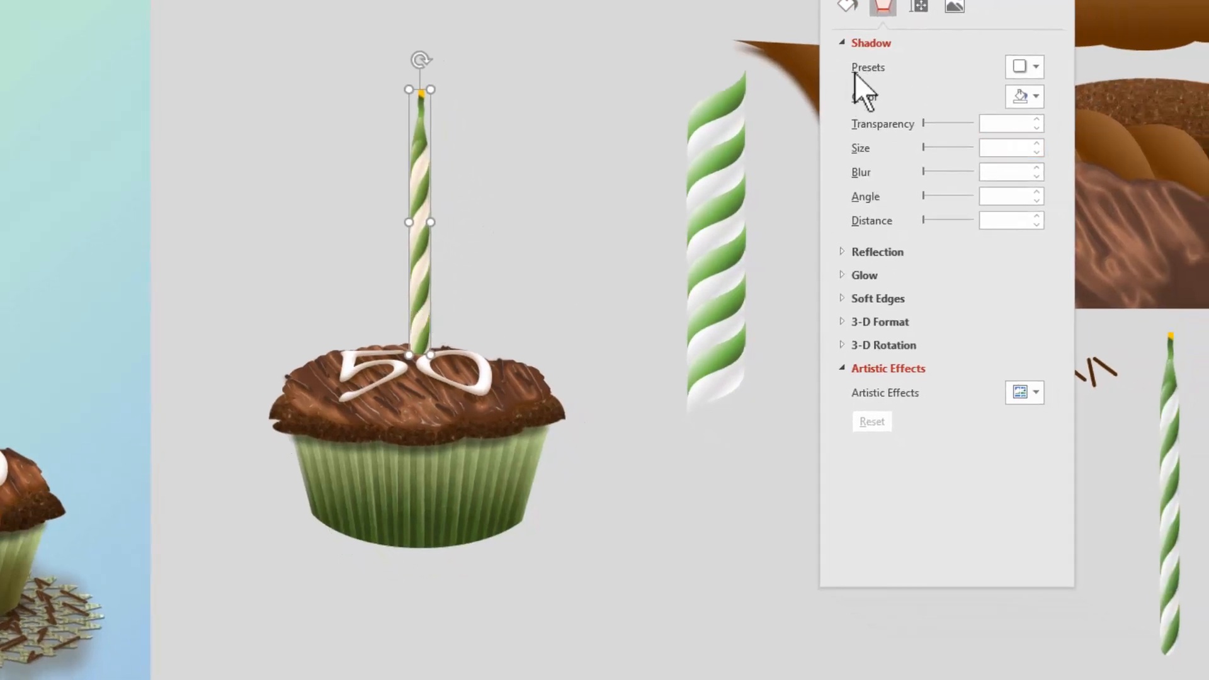
click(1036, 67)
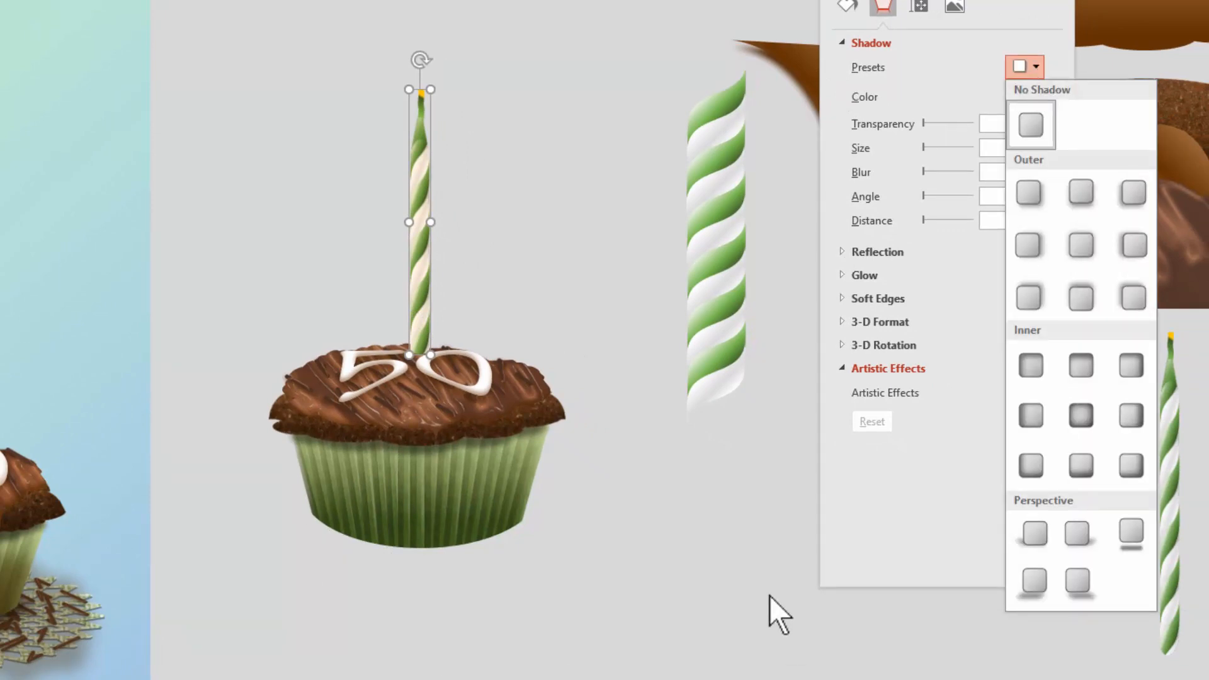
click(1128, 417)
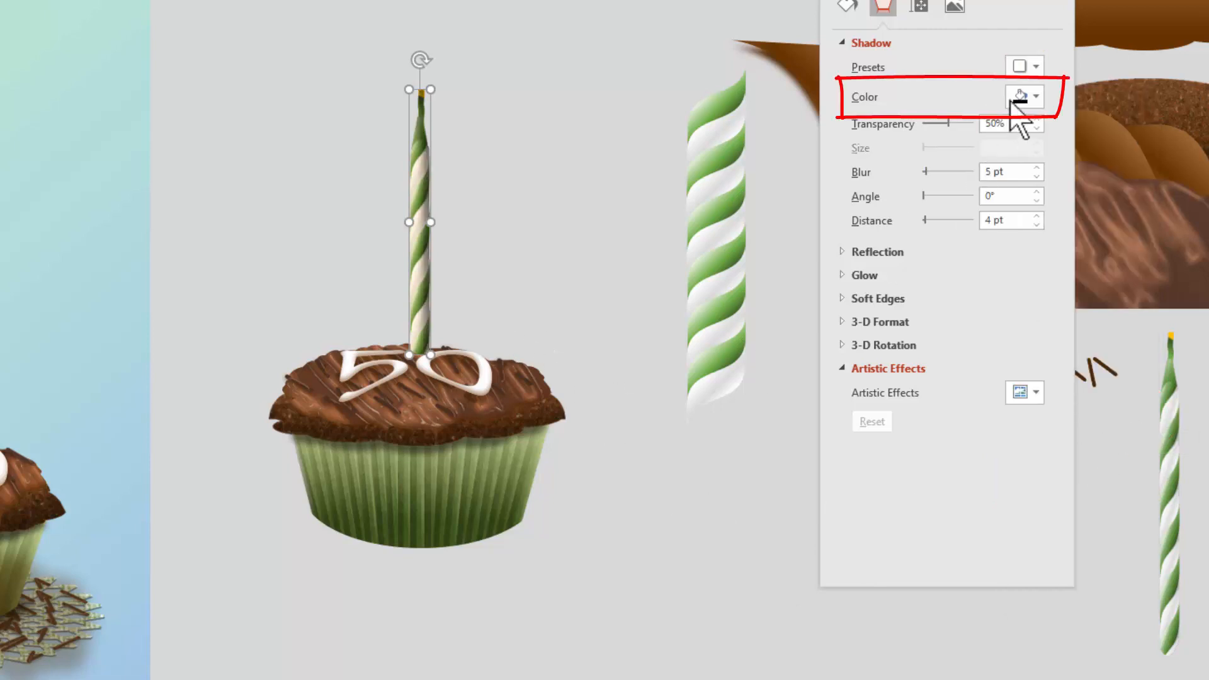
click(1035, 95)
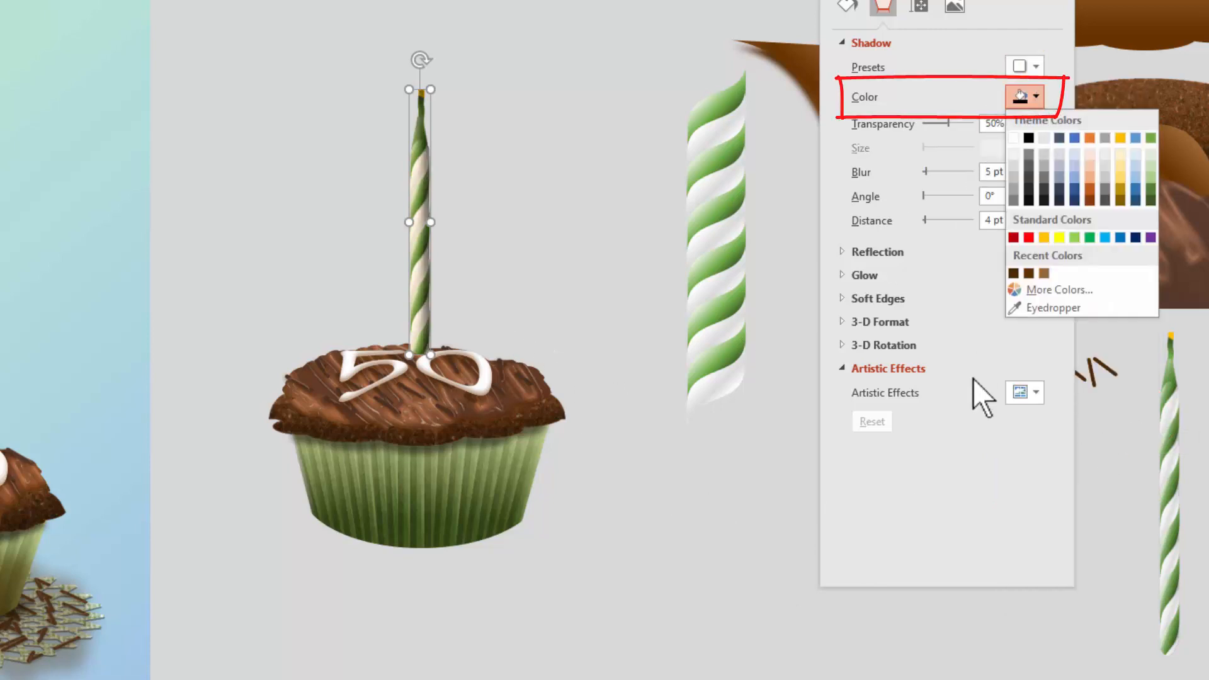
click(1030, 273)
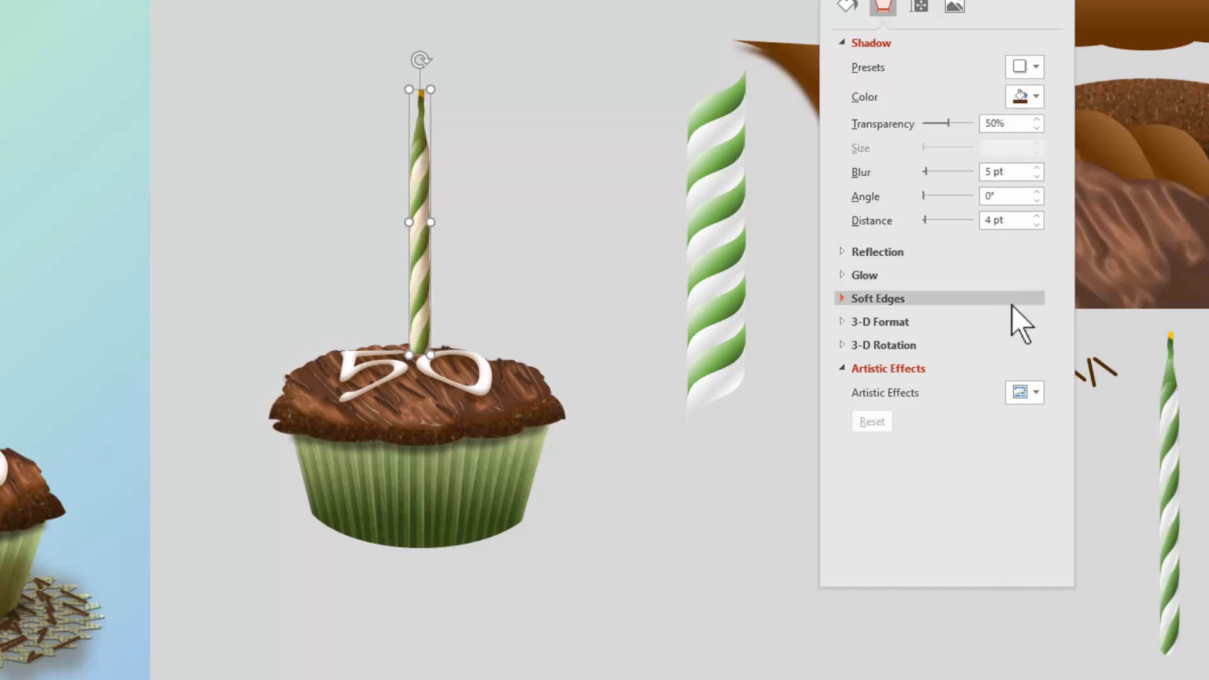
drag(949, 122, 957, 124)
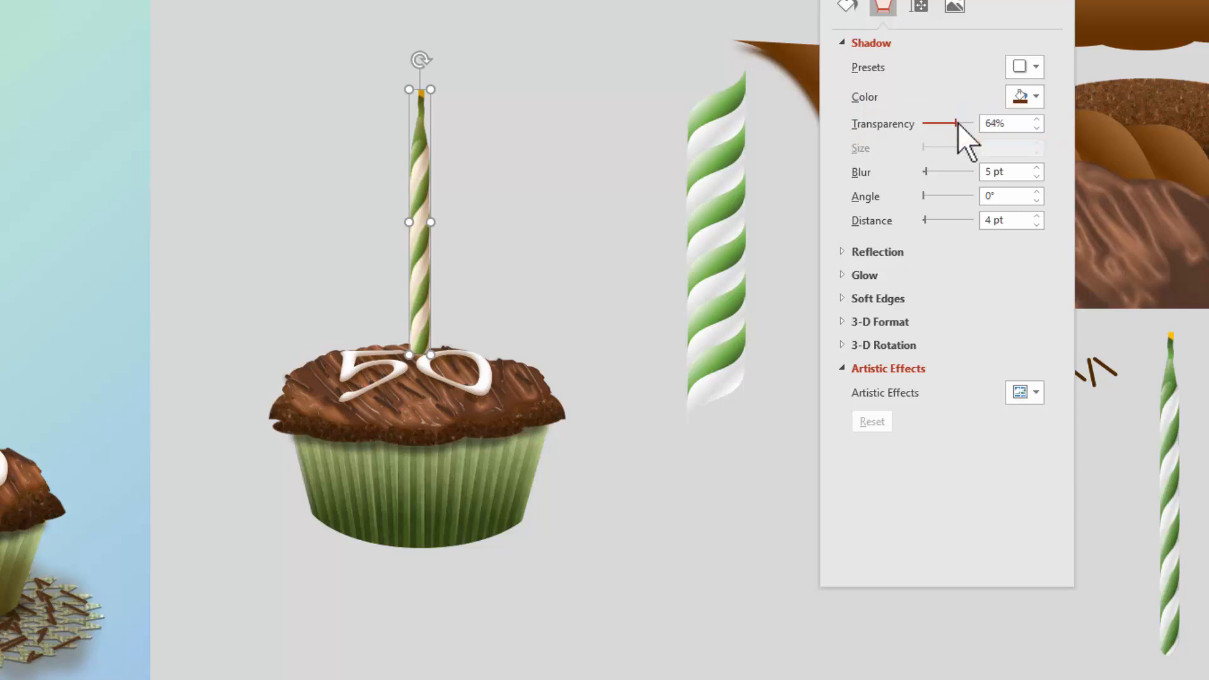
click(622, 209)
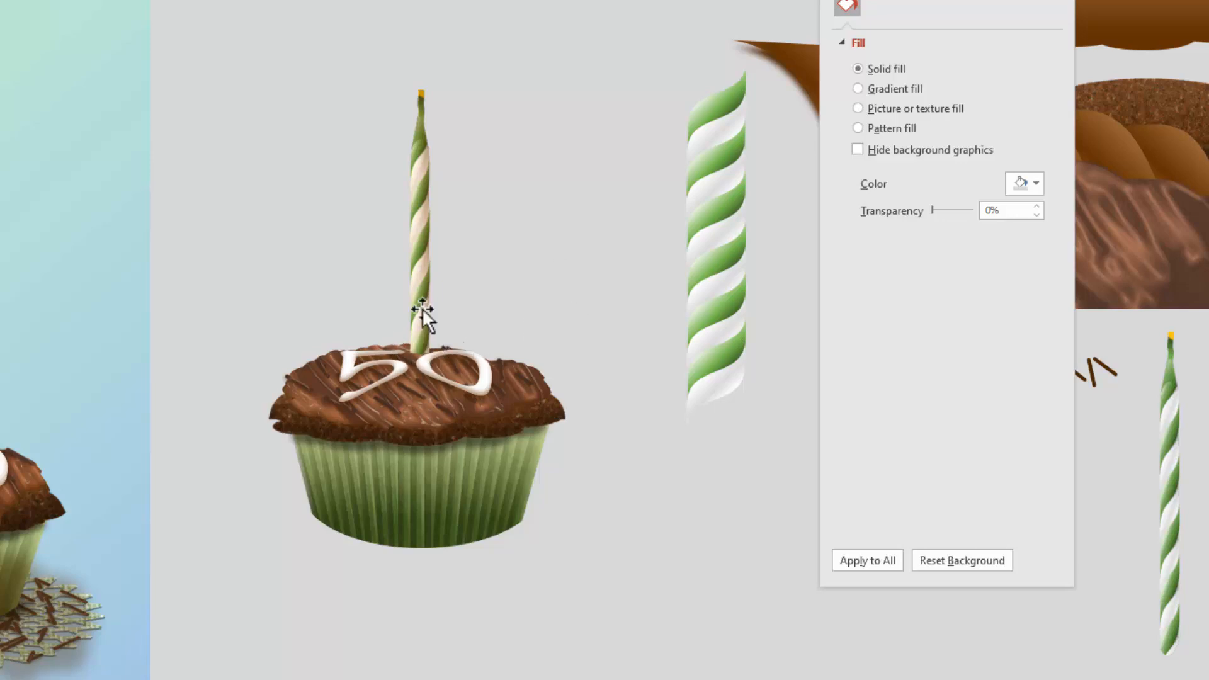
- Raise the candle above the cupcake and cover its base with a small candle-wide shape without an outline
drag(424, 283, 434, 220)
click(509, 290)
drag(529, 73, 570, 95)
drag(535, 56, 433, 278)
click(857, 312)
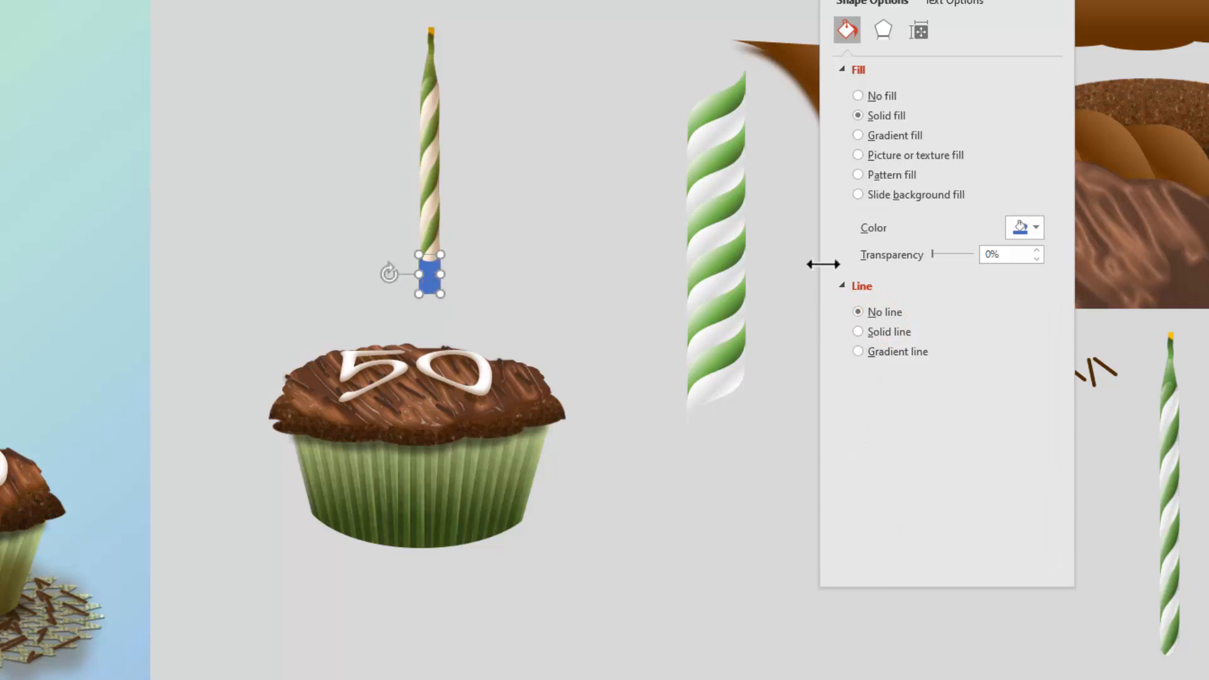
- Apply a gradient fill to the small base shape, removing the gold stop and moving dark green to 0% and medium green to 100%
click(899, 134)
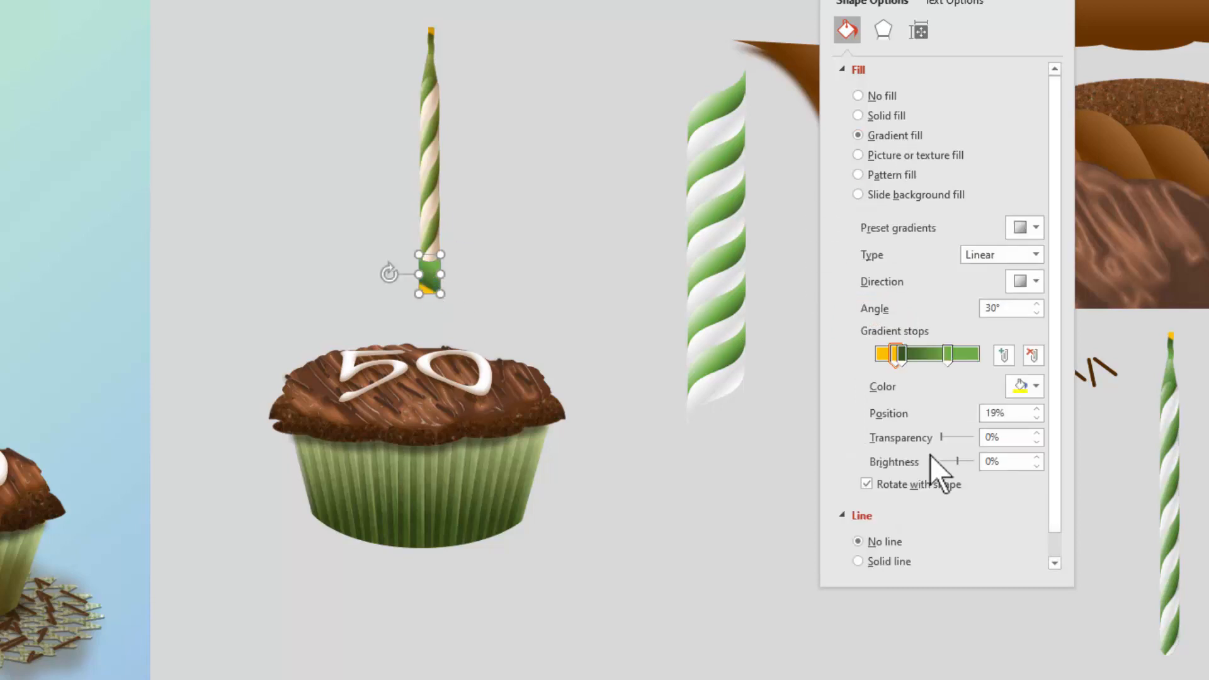
drag(894, 353, 828, 367)
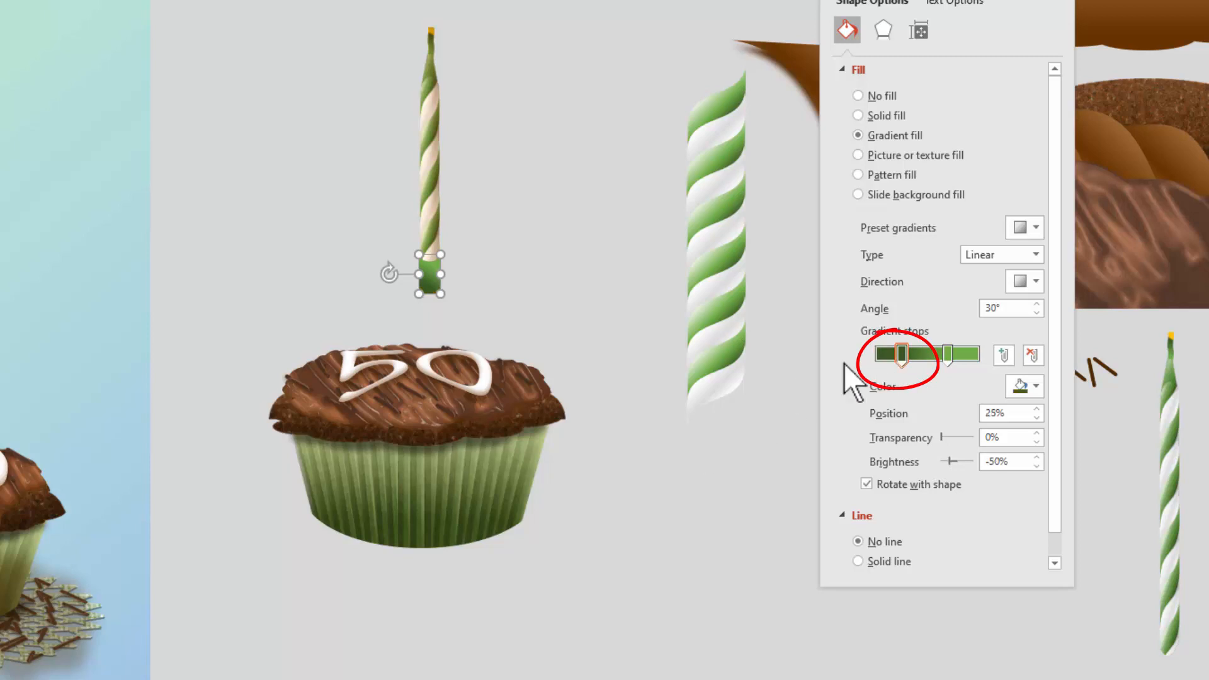
drag(896, 352, 857, 354)
drag(947, 352, 988, 346)
- Set the angle of the base shape's linear gradient to 0°
click(1036, 304)
click(1035, 304)
click(1034, 303)
click(1037, 312)
click(1037, 312)
click(1037, 311)
click(1037, 312)
click(1037, 311)
click(1037, 312)
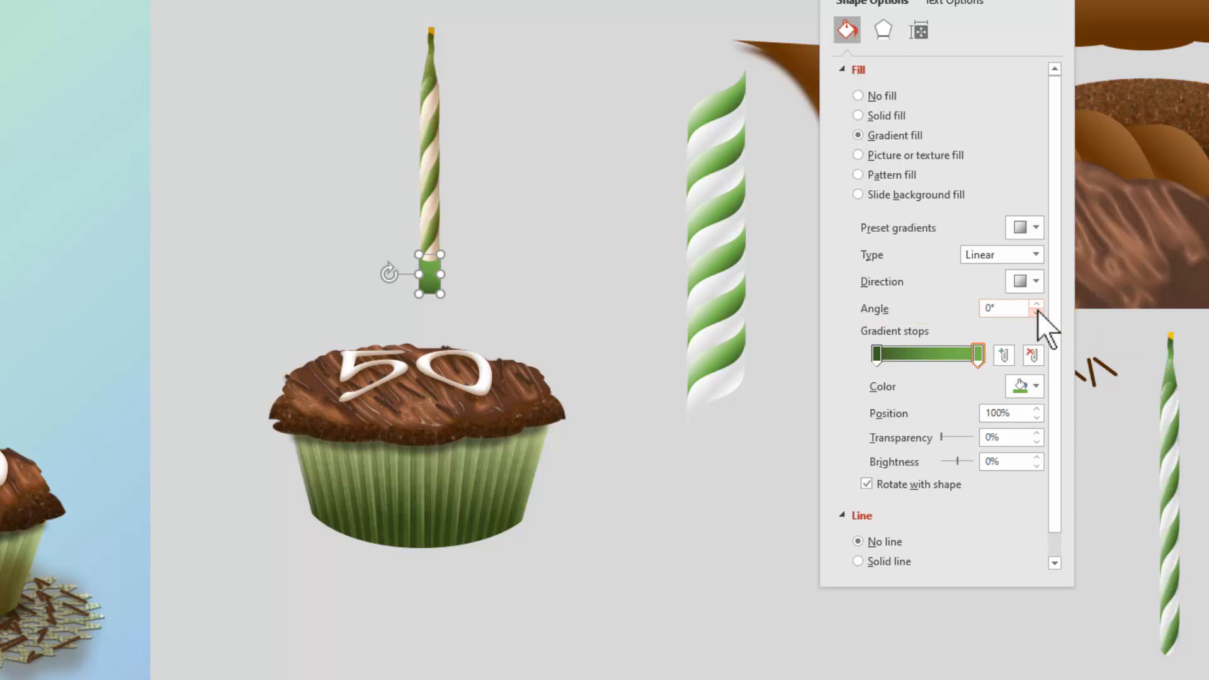
- Change both gradient stops of the base shape to dark brown
click(877, 354)
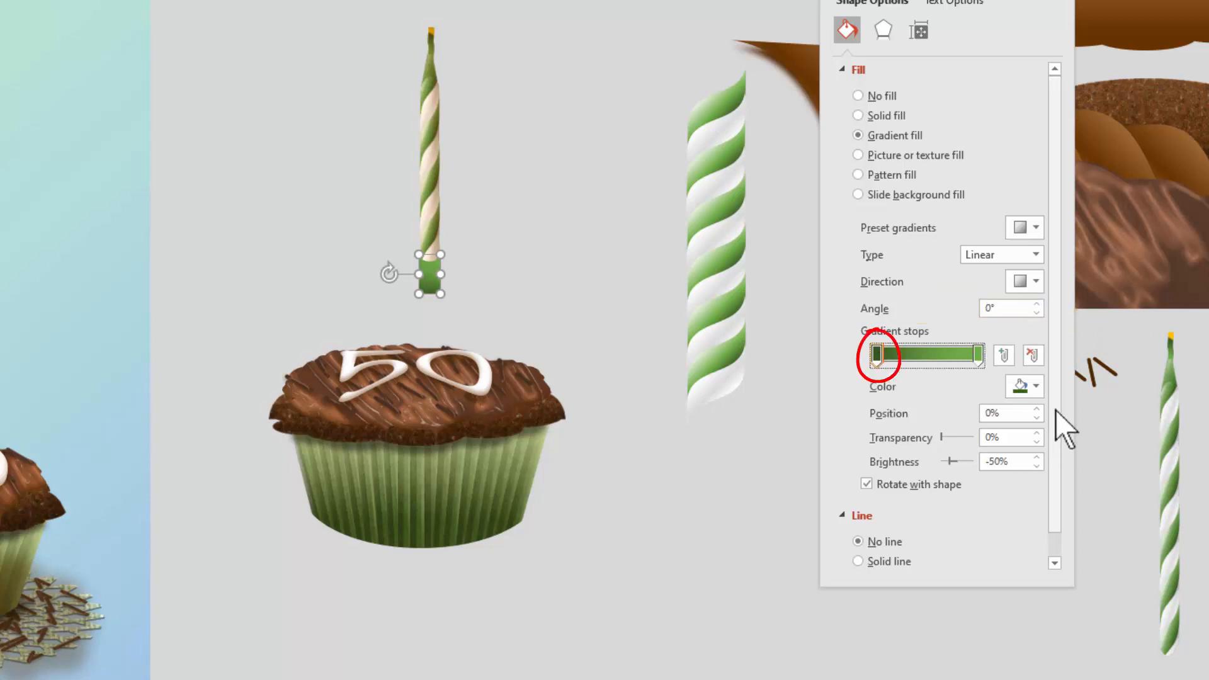
click(1035, 386)
click(1025, 561)
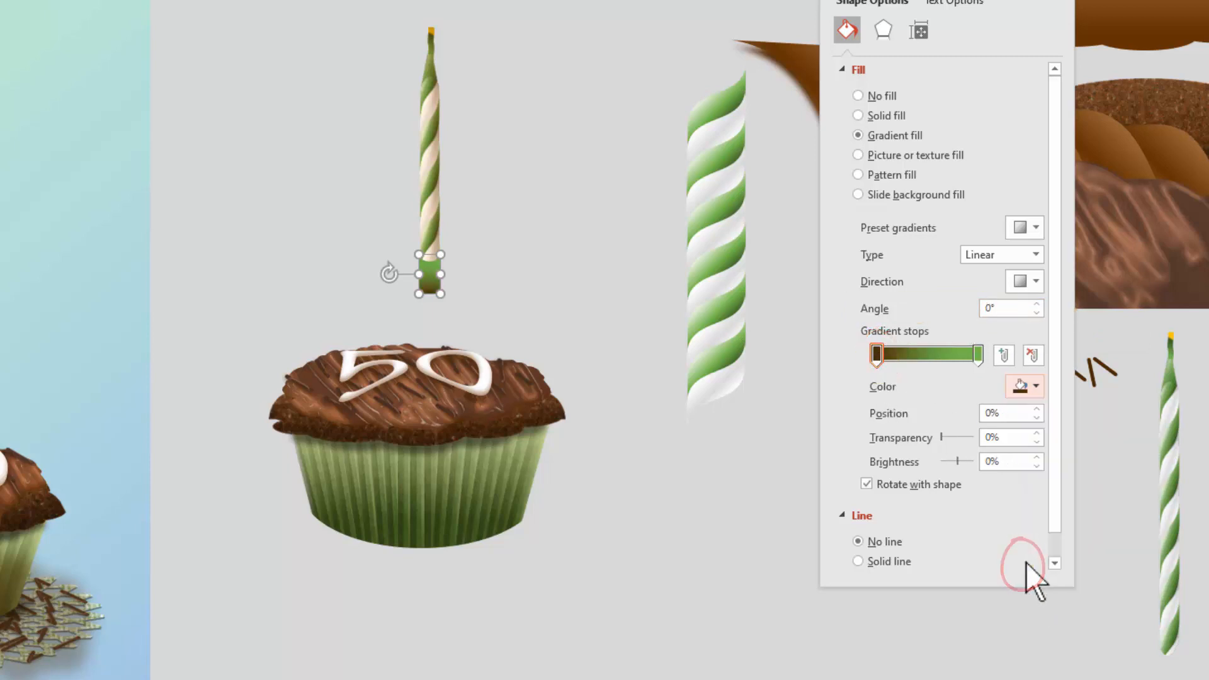
click(978, 354)
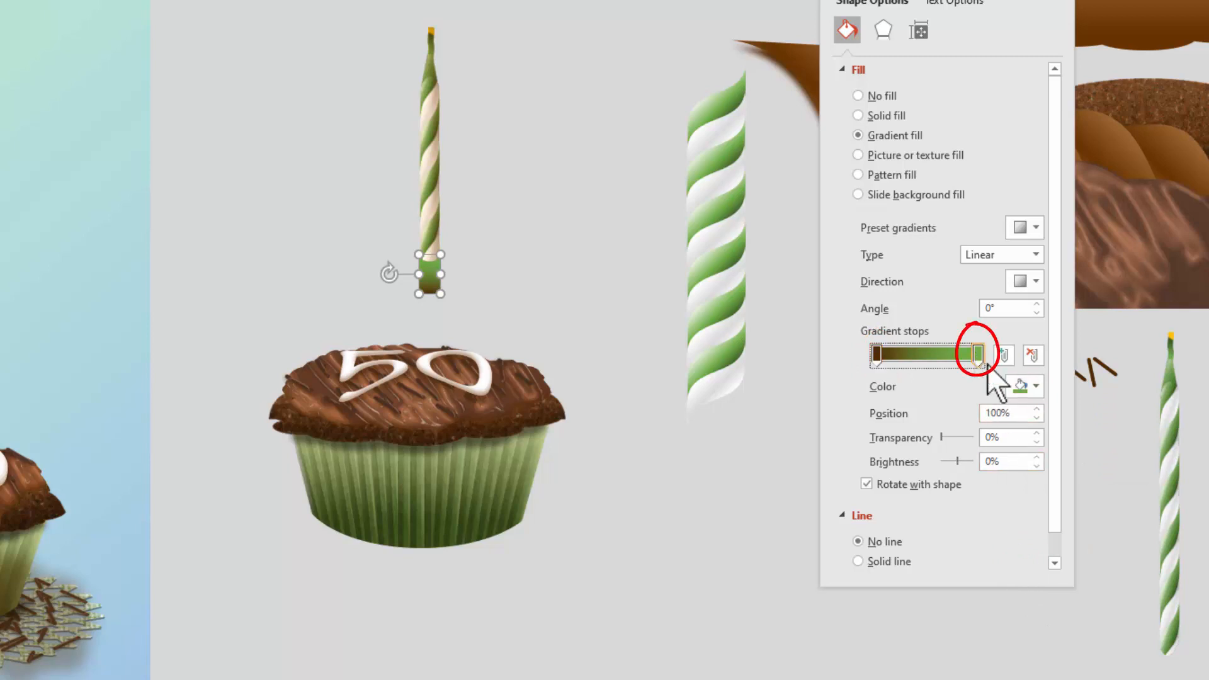
click(1029, 385)
click(1014, 563)
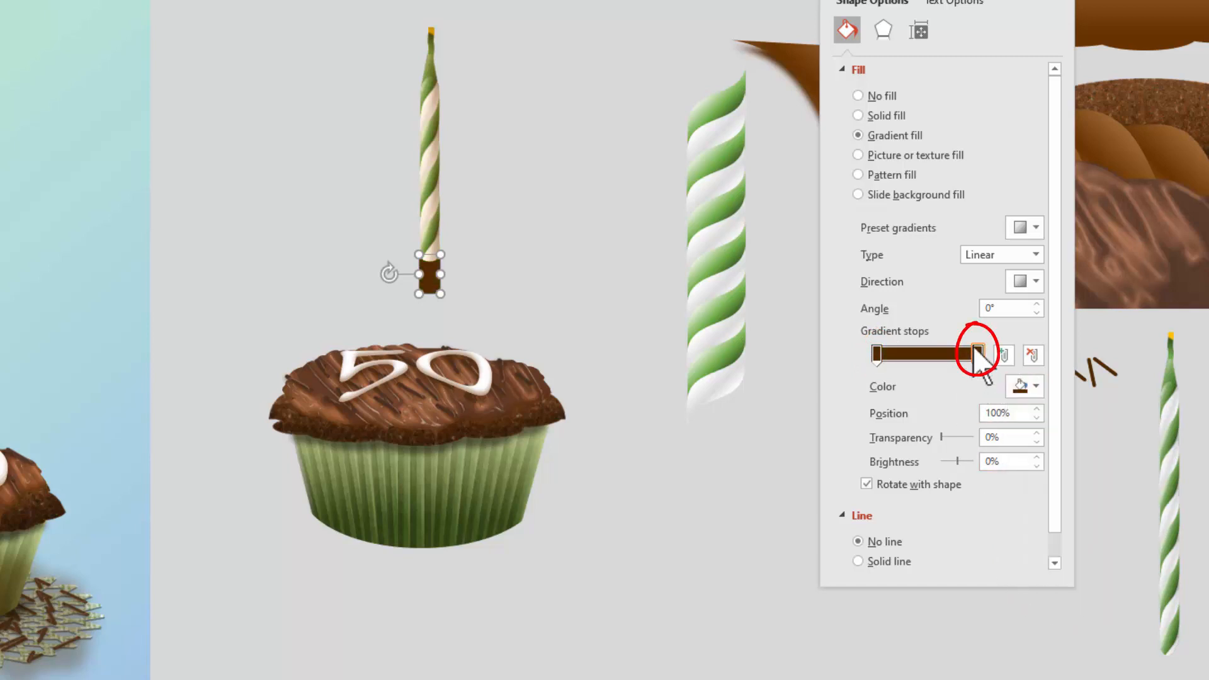
- Make the base gradient's end stop 100% transparent and shorten the fade by moving that stop to 44% and the first slightly inward
drag(945, 435, 1074, 445)
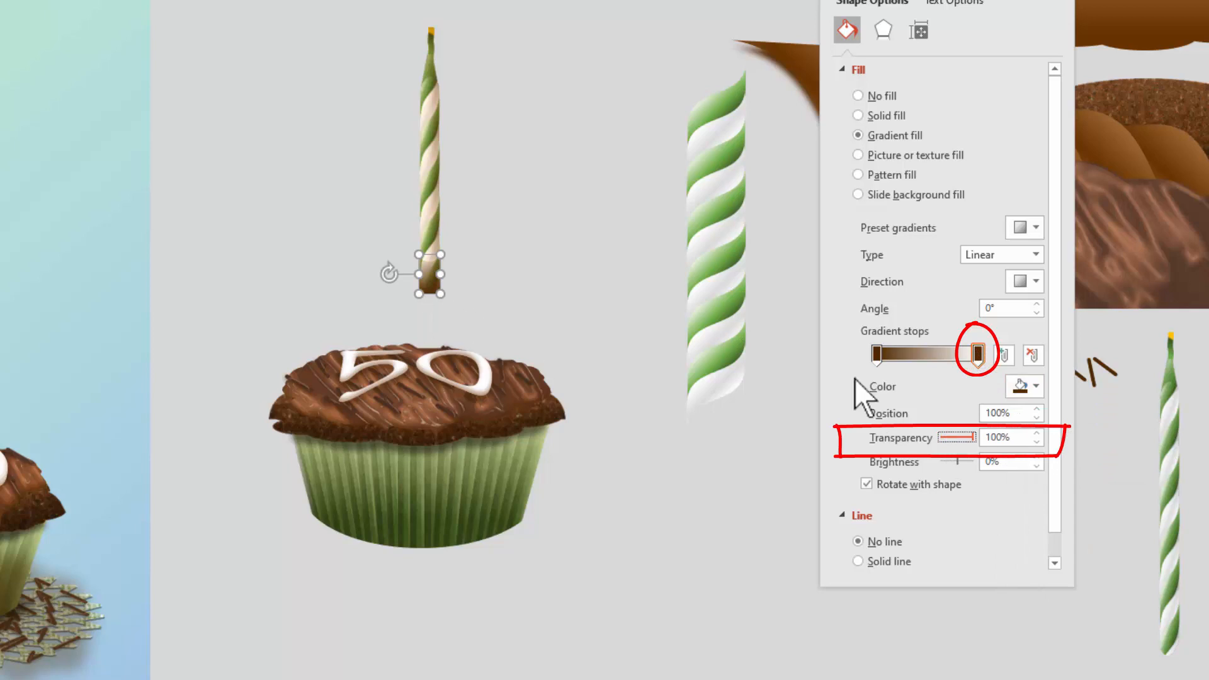
drag(979, 354, 885, 356)
click(919, 354)
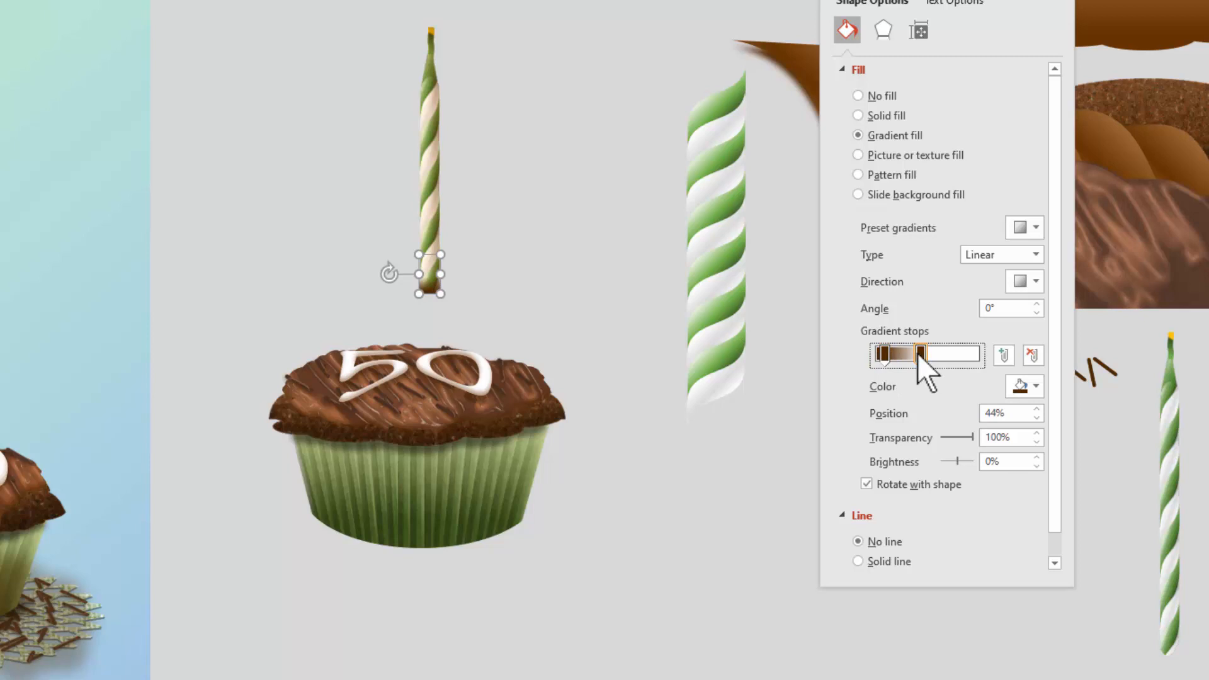
- Move the candle together with its brown base shading back down onto the cupcake's top
click(605, 253)
drag(398, 9, 482, 356)
drag(421, 221, 427, 300)
click(755, 441)
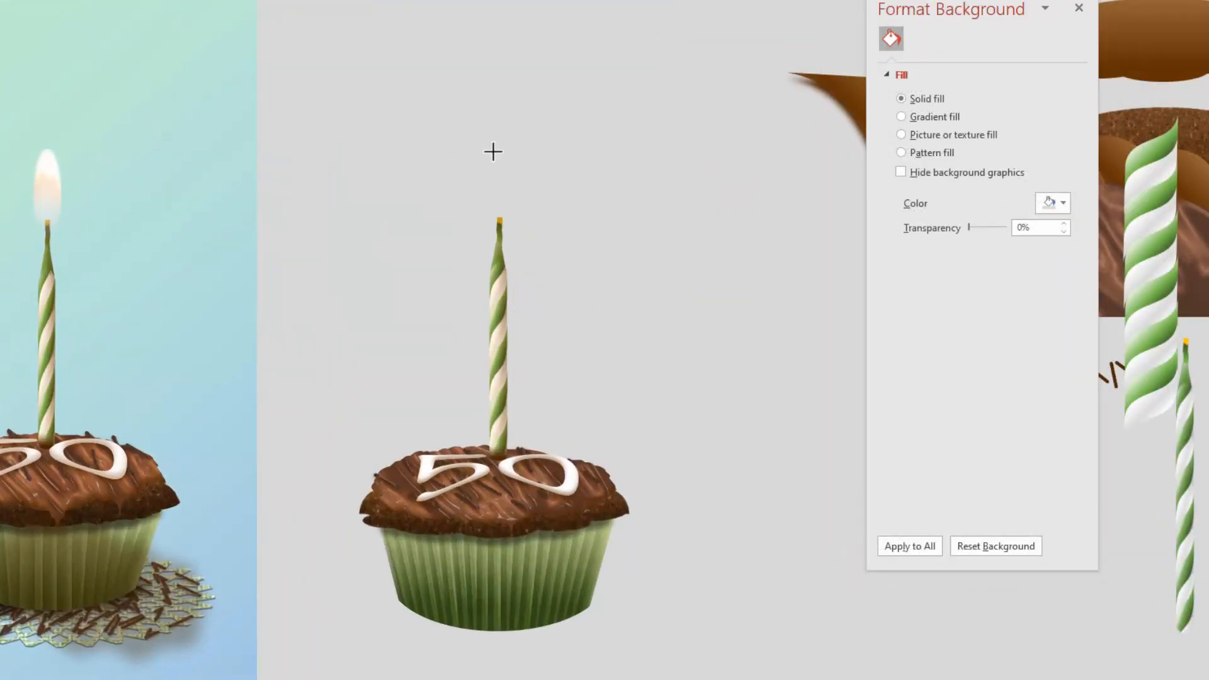
- Draw a narrow upright ellipse over the candle's wick as the flame and fill it with a light blue preset gradient
mouse_move(489, 157)
mouse_down()
mouse_move(513, 243)
mouse_move(505, 197)
mouse_up()
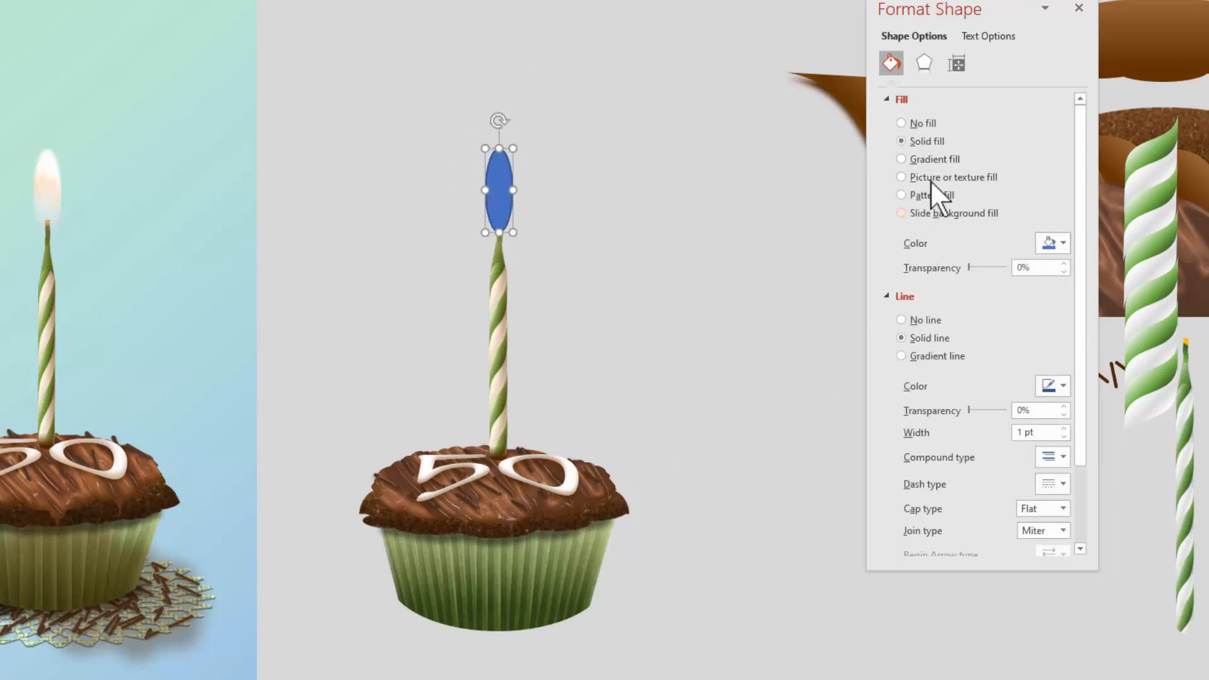
click(928, 162)
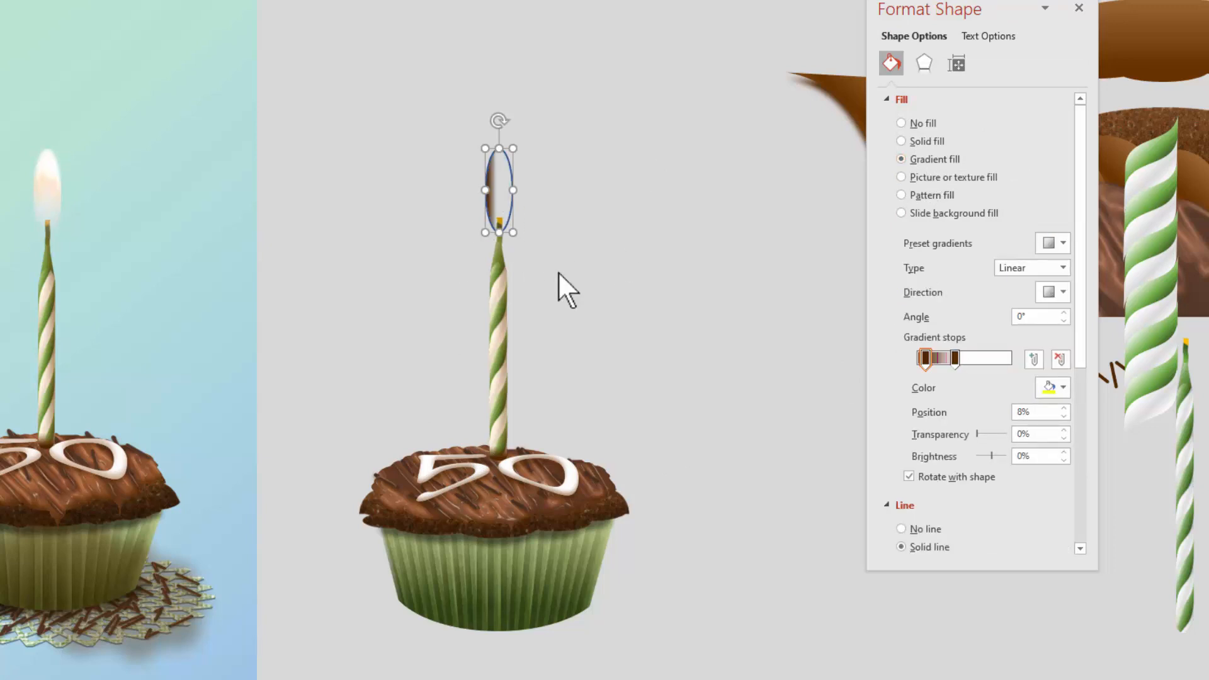
click(1054, 243)
click(1045, 262)
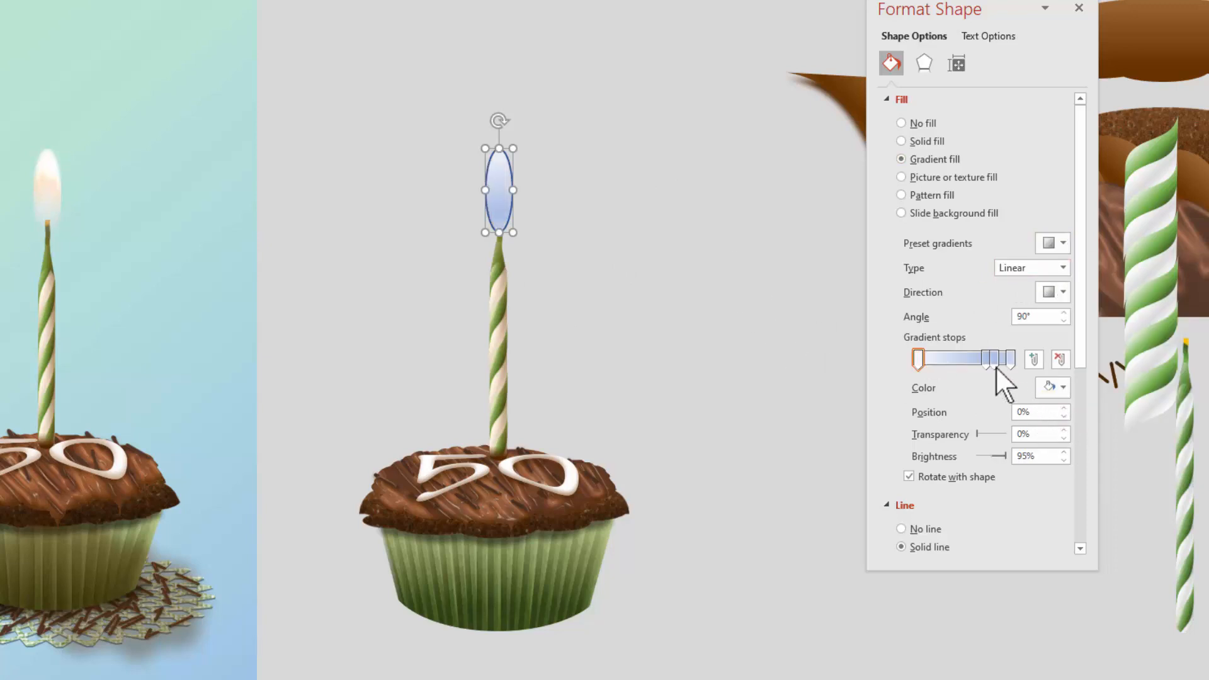
- Move the flame gradient's second stop to 49%, then colour the first stop pale gold (80% lighter) and the second gold
drag(984, 358, 963, 367)
click(919, 361)
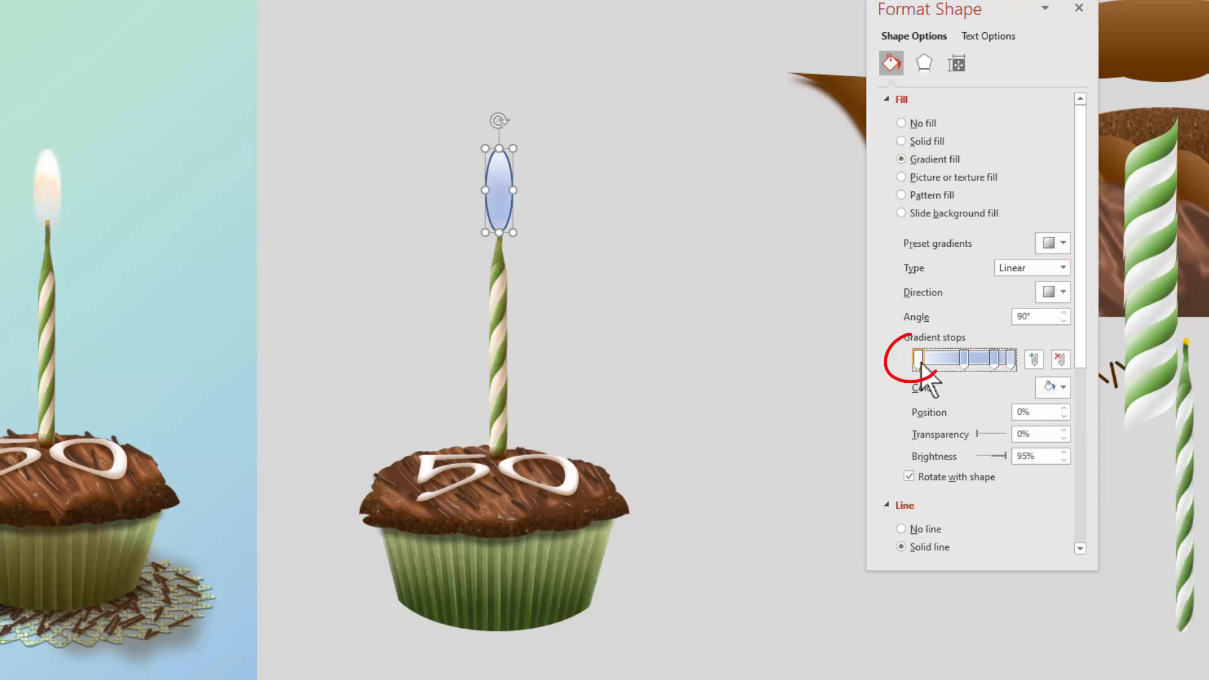
click(1061, 391)
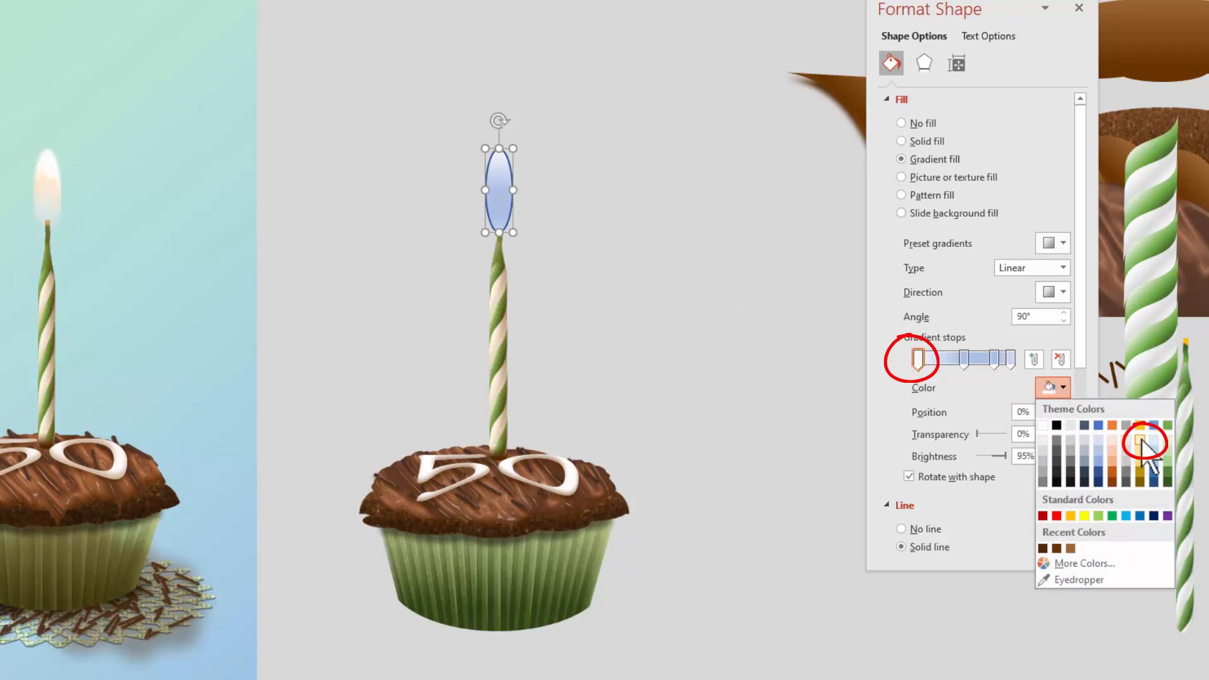
click(1140, 439)
click(965, 359)
click(1063, 387)
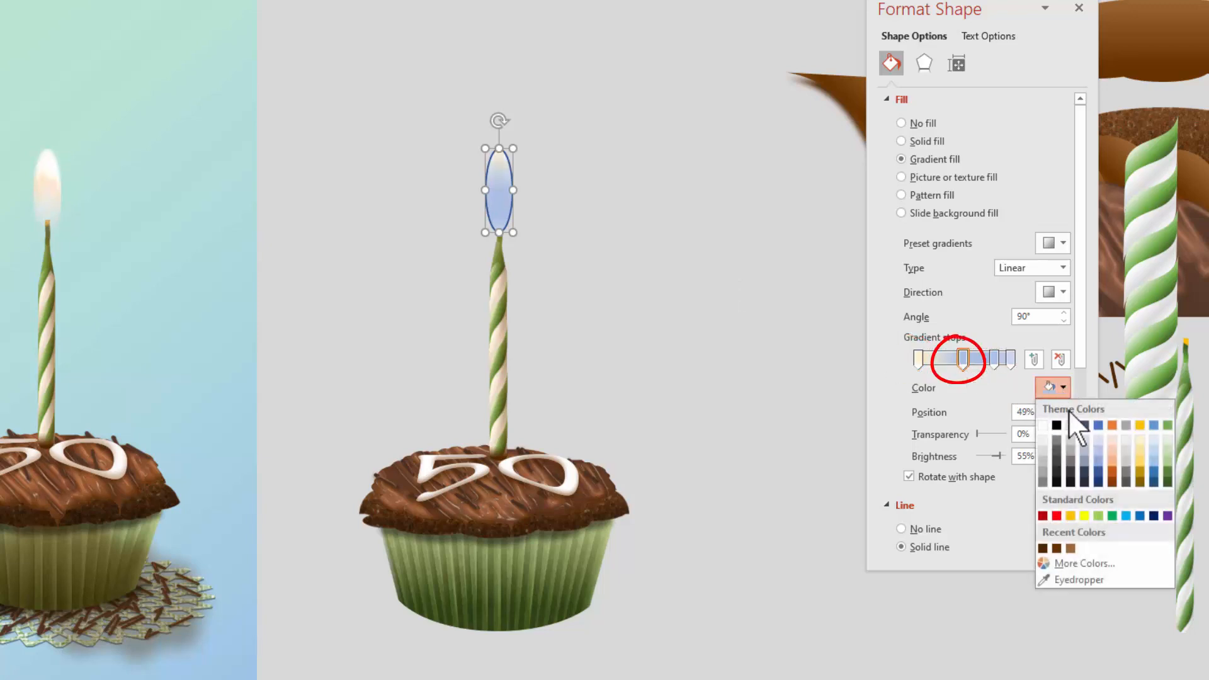
click(1140, 426)
- Colour the flame gradient's third stop orange and its last stop light blue (60% lighter)
click(993, 359)
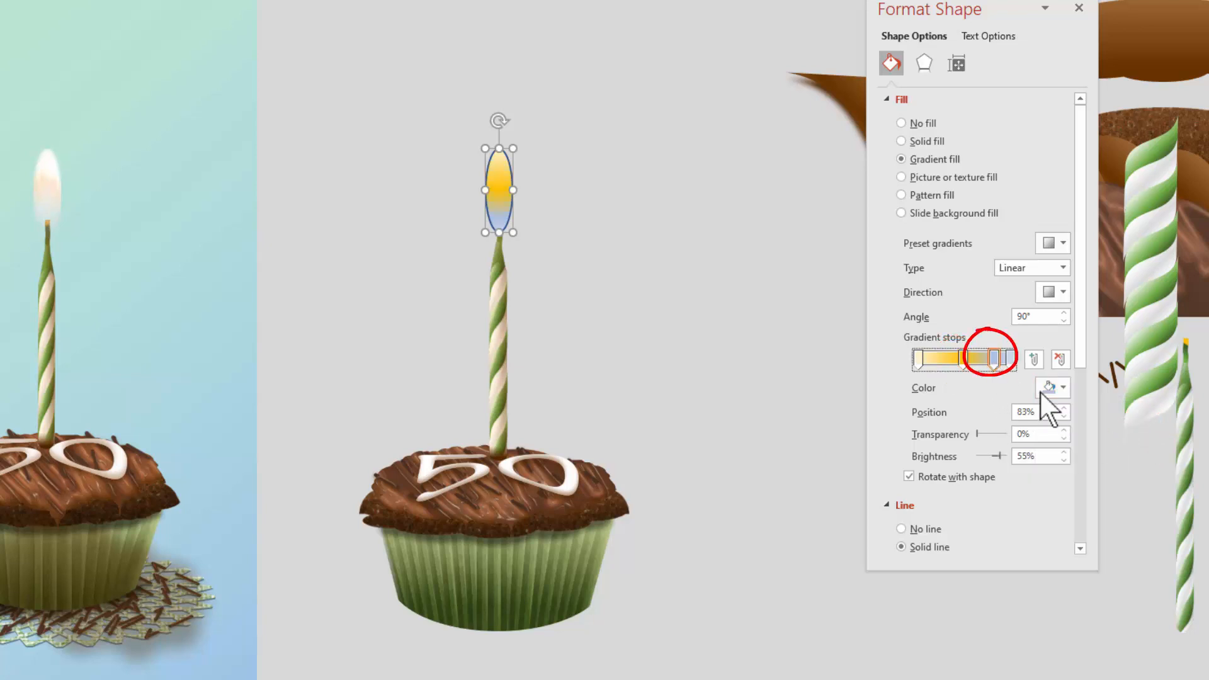
click(1058, 387)
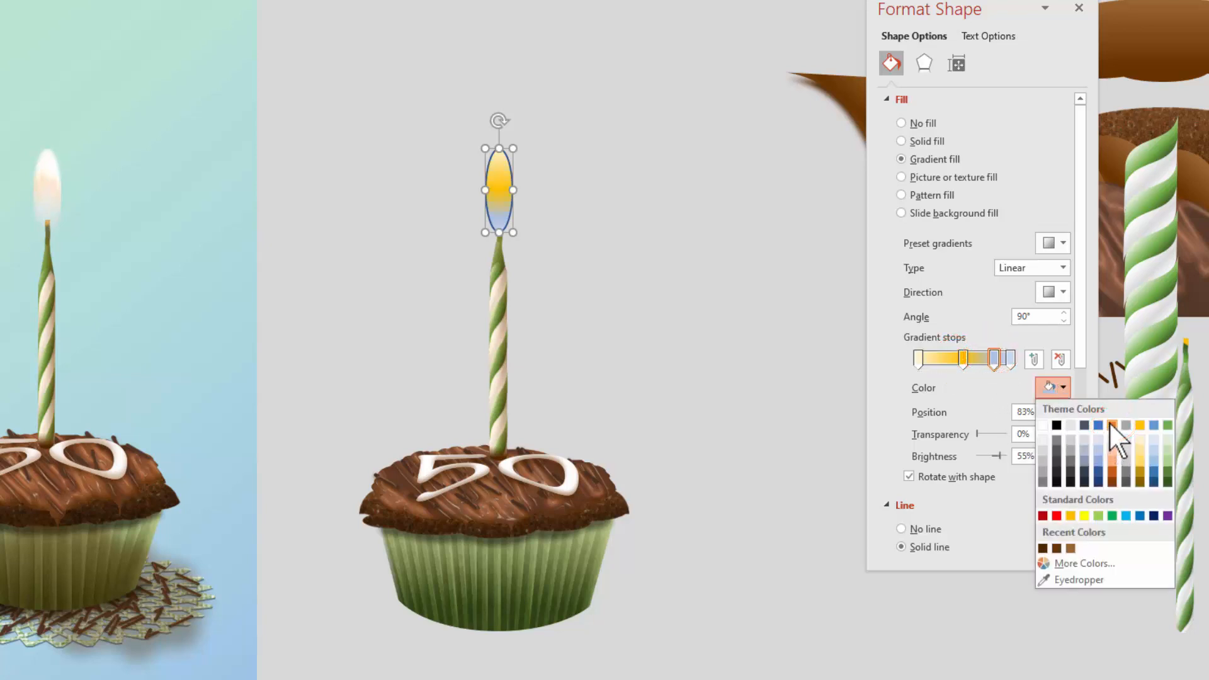
click(1111, 426)
click(1010, 359)
click(1057, 385)
click(1152, 452)
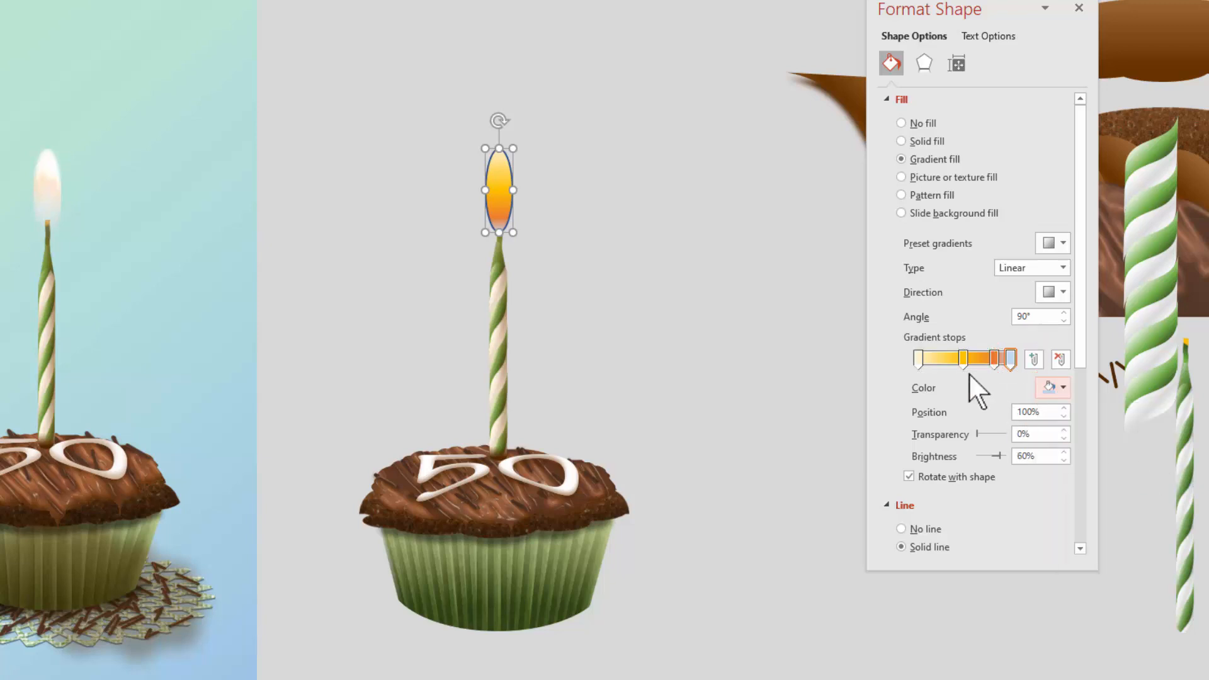
- Reposition the flame's gradient stops: pale gold to 31%, gold to 42% and orange to 48%
drag(917, 358, 945, 357)
click(961, 357)
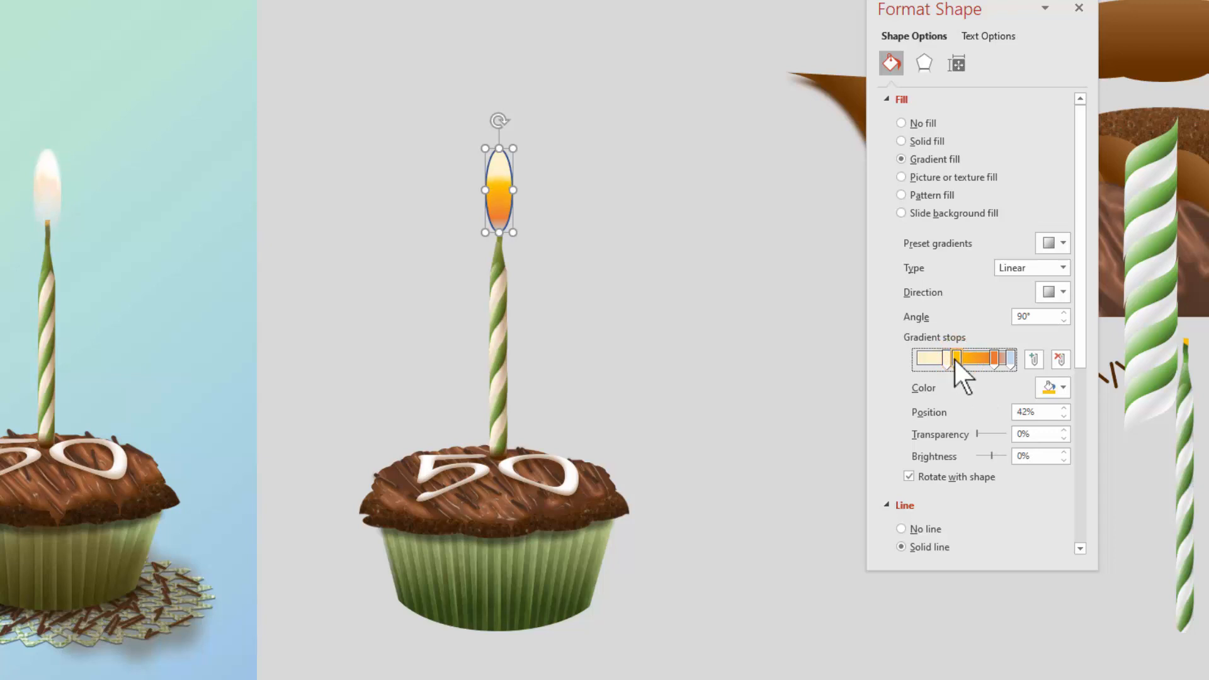
drag(1001, 368, 966, 368)
click(955, 360)
drag(965, 359, 960, 360)
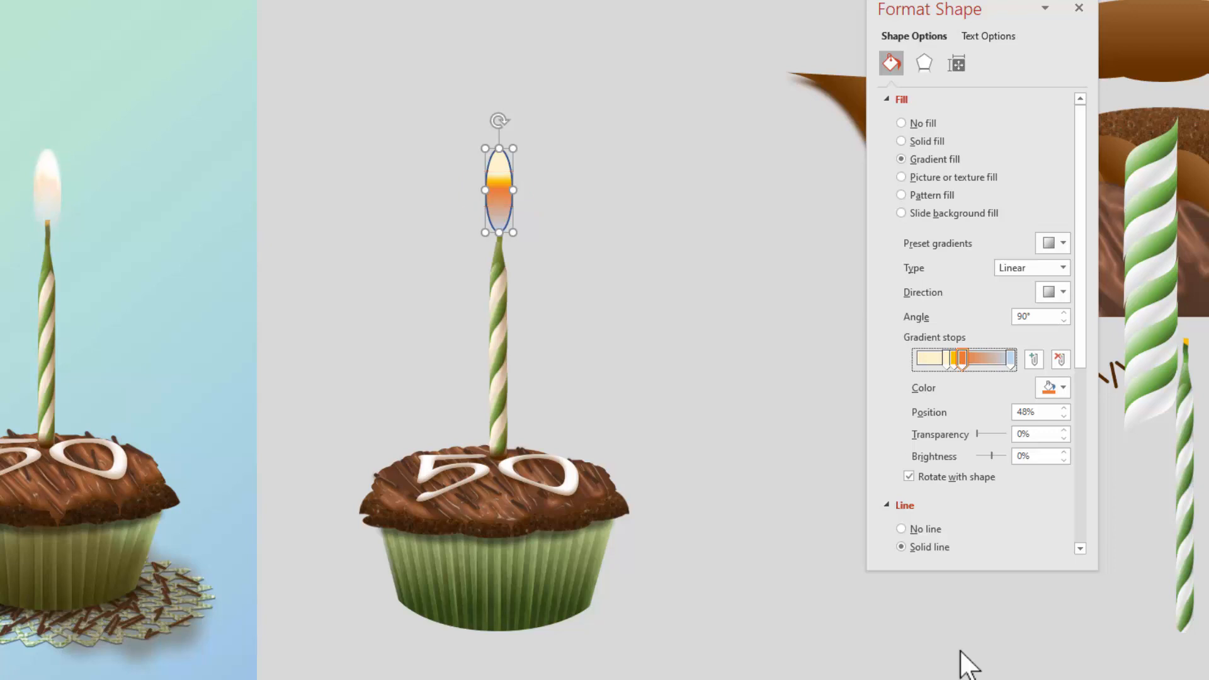
- Make the flame gradient's last stop 100% transparent and remove the ellipse's outline
click(1011, 360)
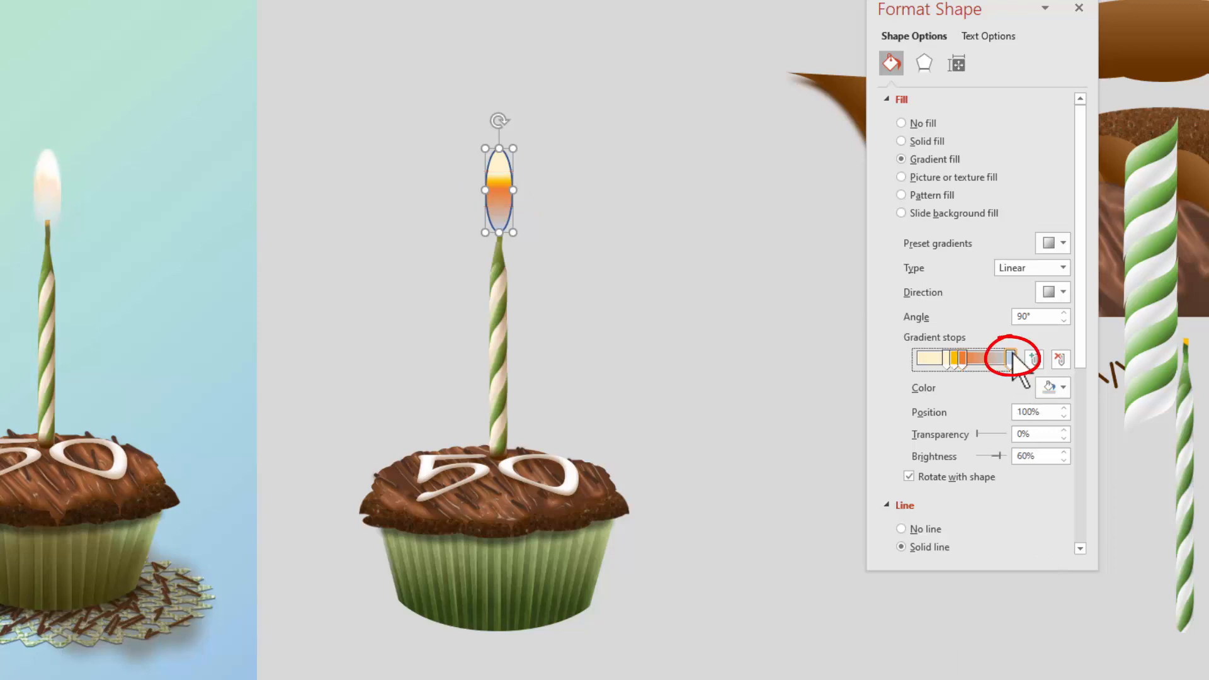
drag(977, 434, 1041, 447)
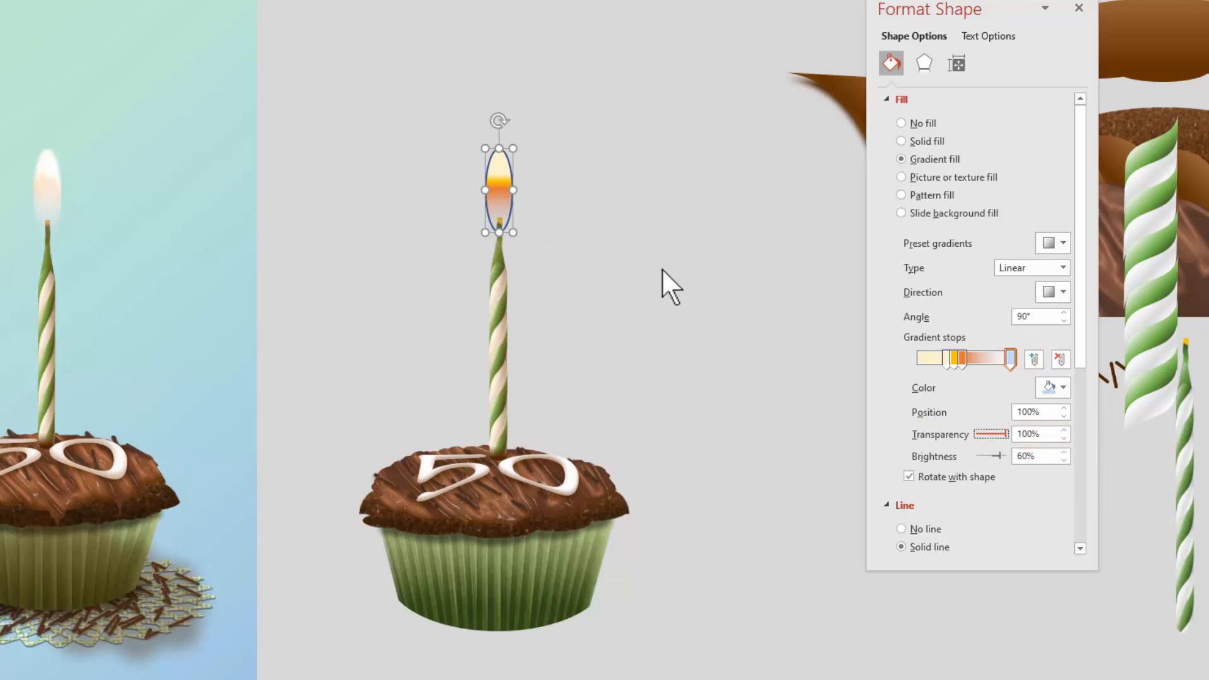
click(903, 528)
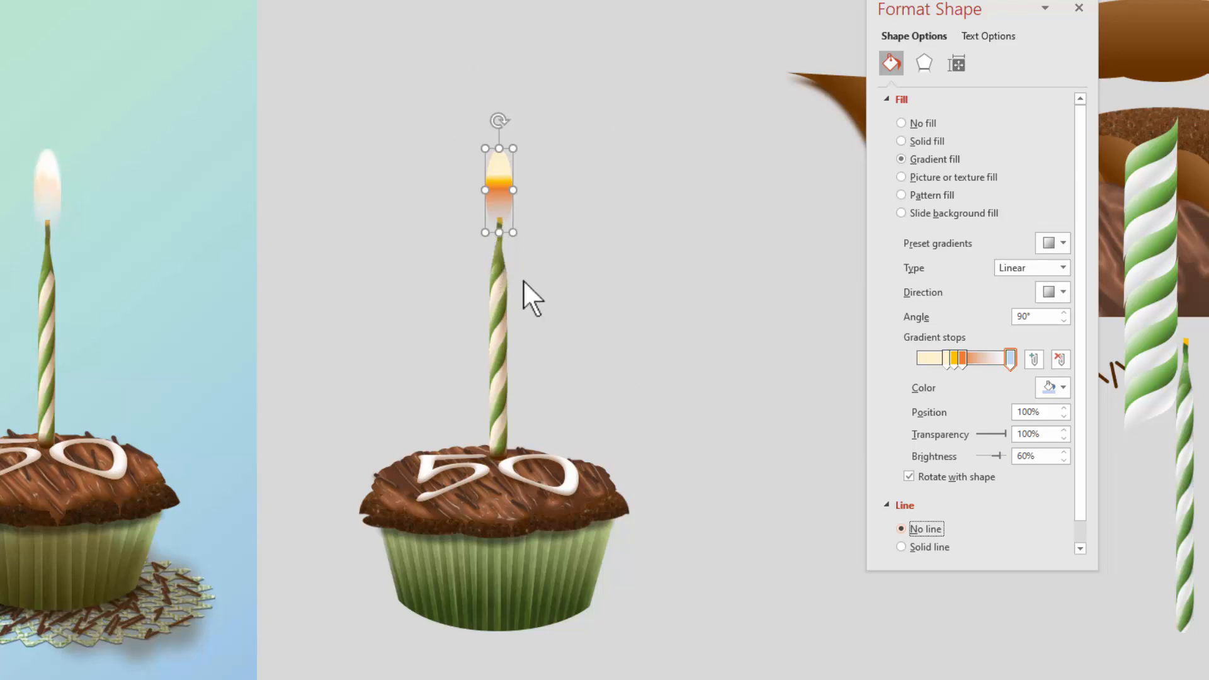
- Stretch the flame ellipse slightly taller upward, keeping its base at the wick
click(504, 140)
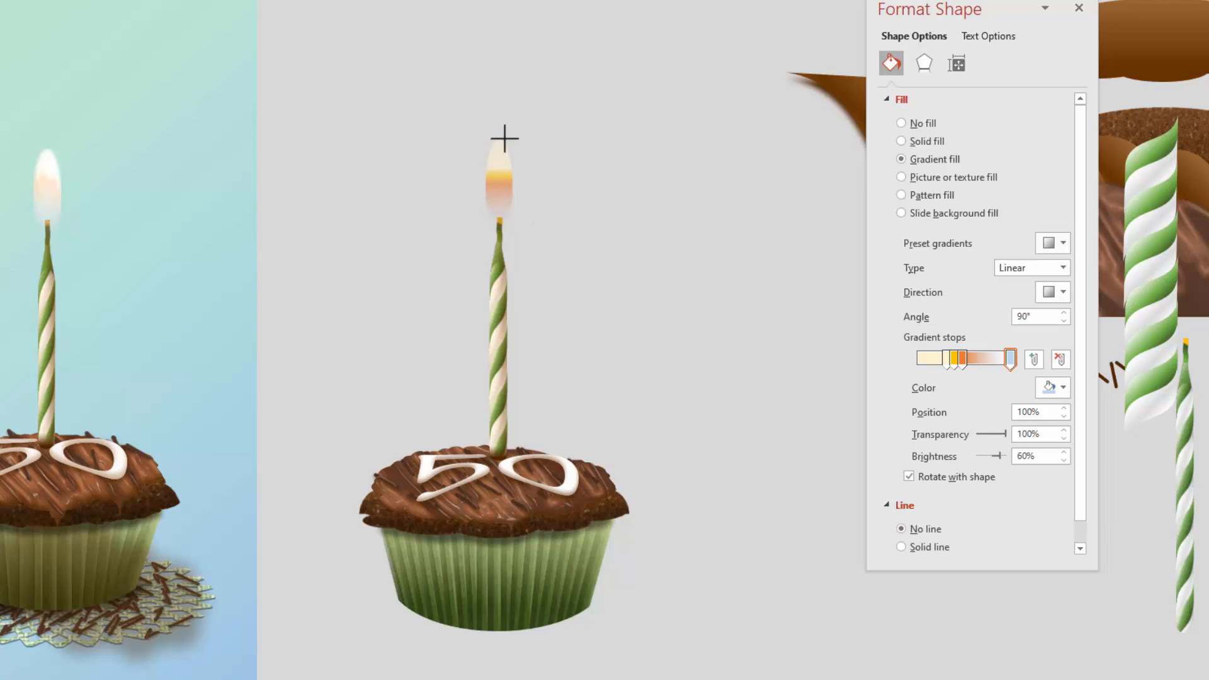
click(512, 181)
key(Escape)
click(498, 196)
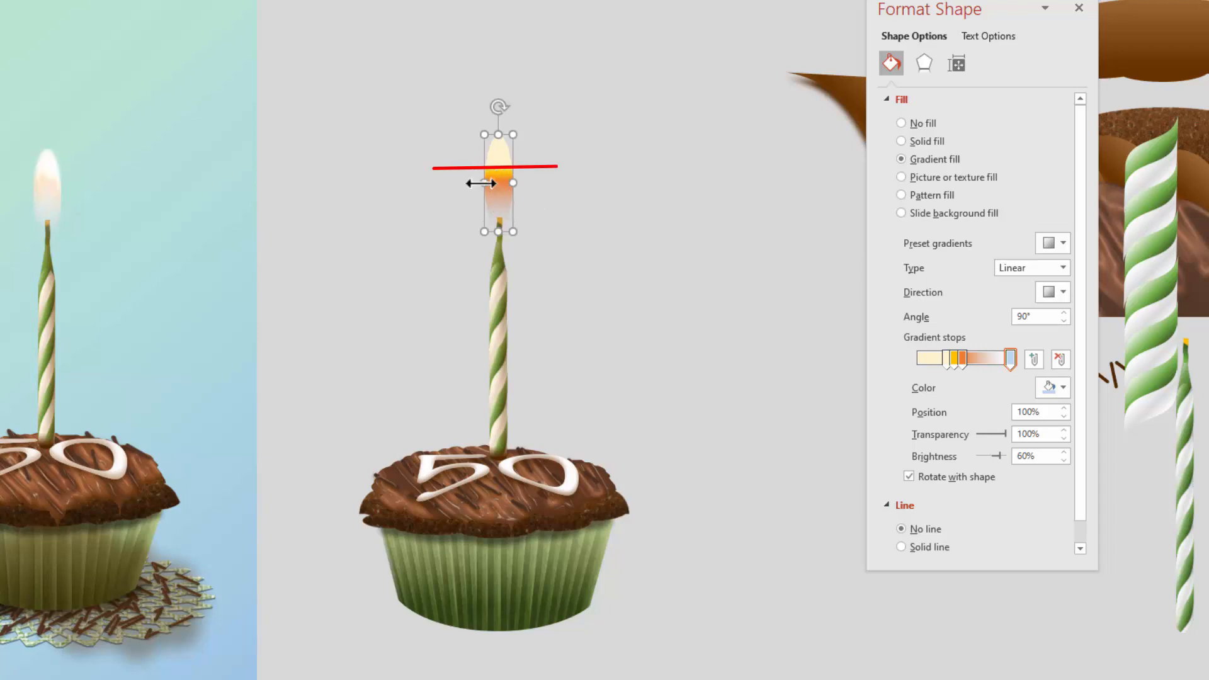
- Change the flame's gradient to radial, spreading from the top right corner
click(1065, 267)
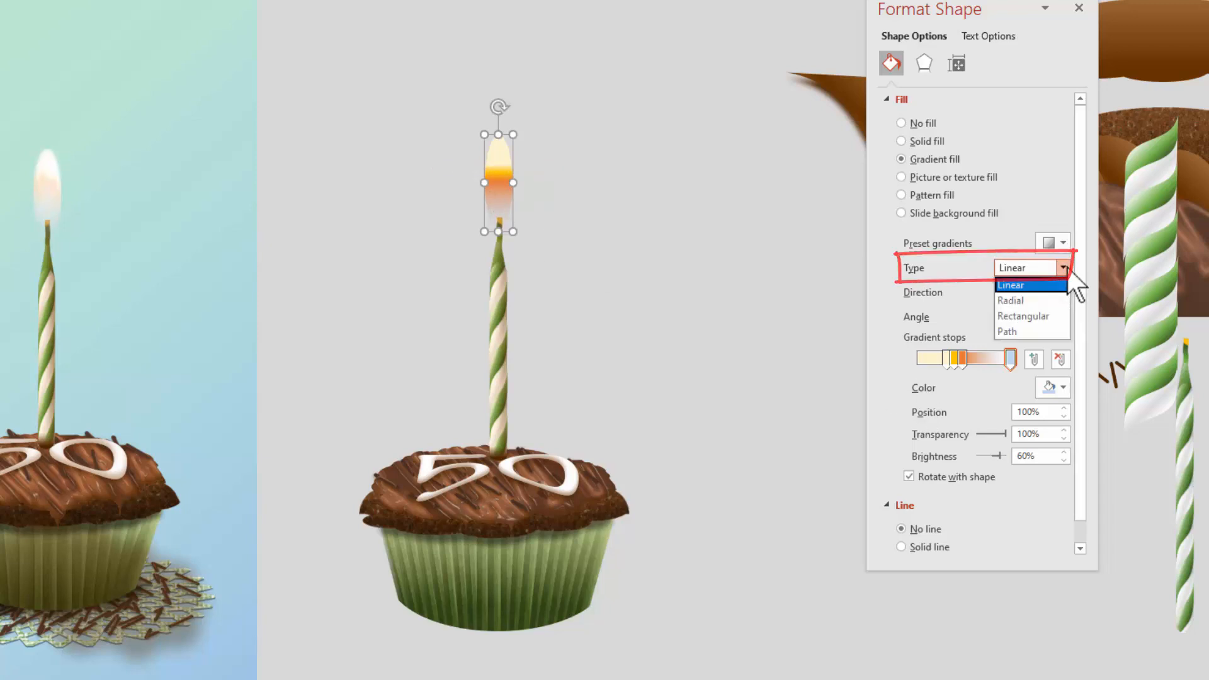
click(1032, 300)
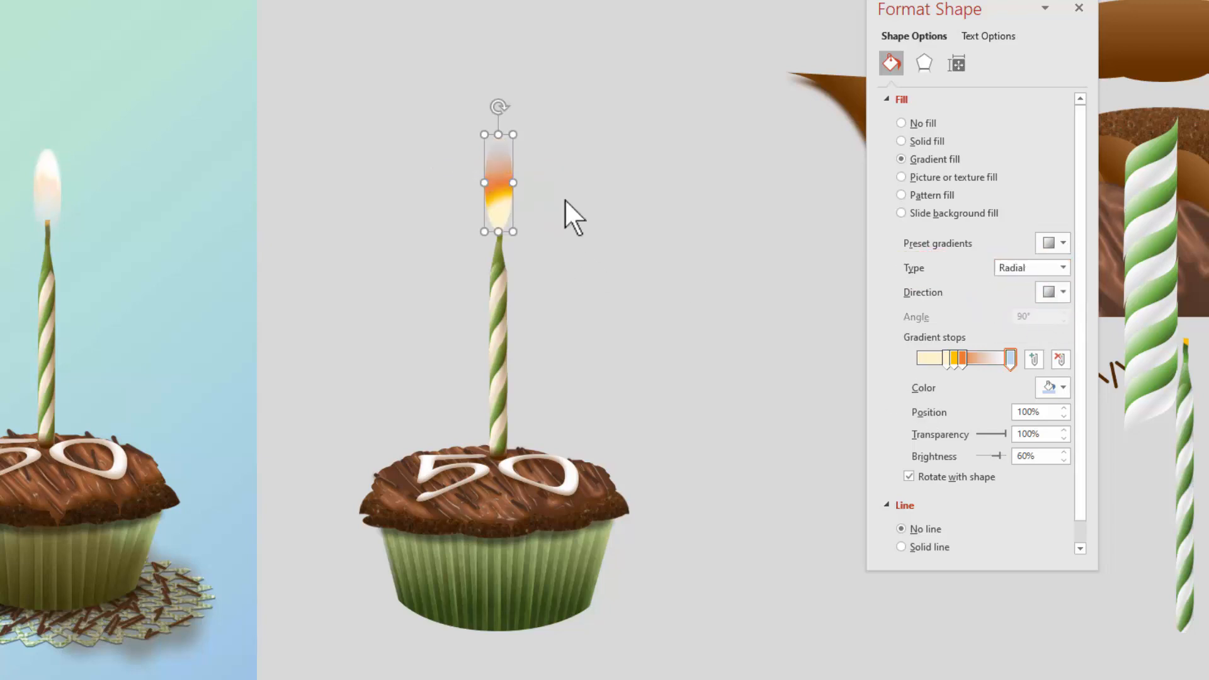
click(1062, 293)
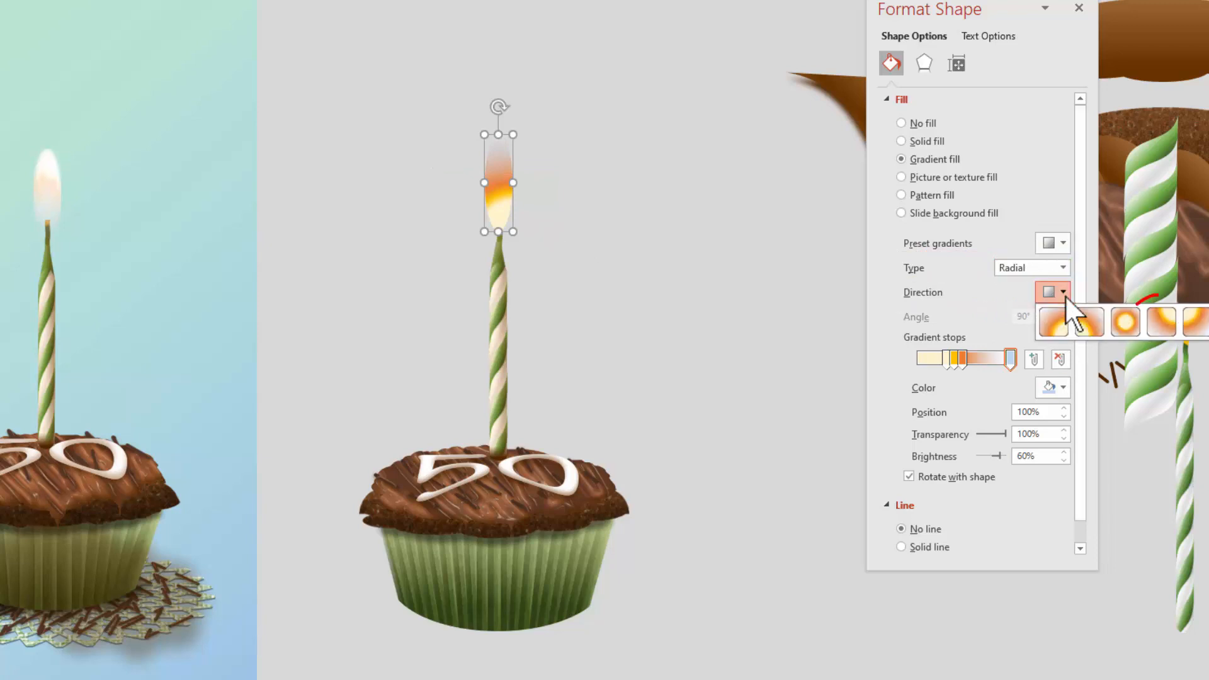
click(1158, 319)
click(631, 243)
click(505, 186)
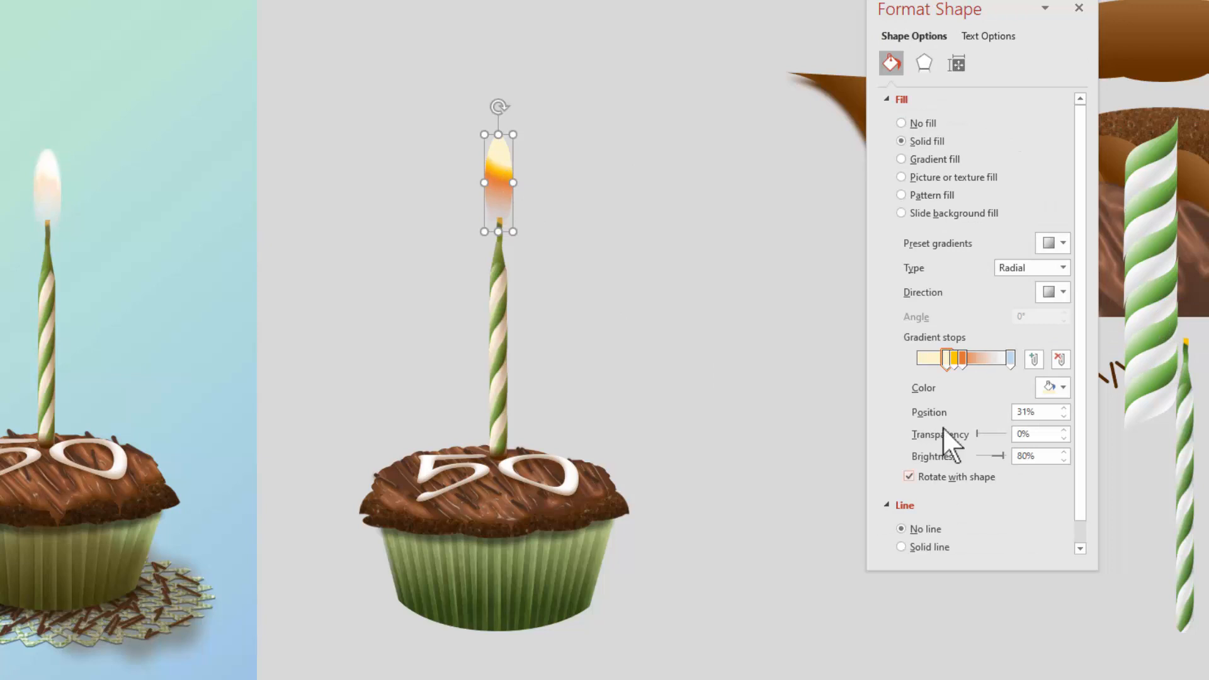
- Nudge the flame up slightly and move its orange gradient stop a little closer to the gold one
drag(496, 171, 496, 171)
drag(962, 359, 959, 359)
click(630, 234)
- Duplicate the flame as a picture and place the copy in the empty area right of the candle
click(502, 181)
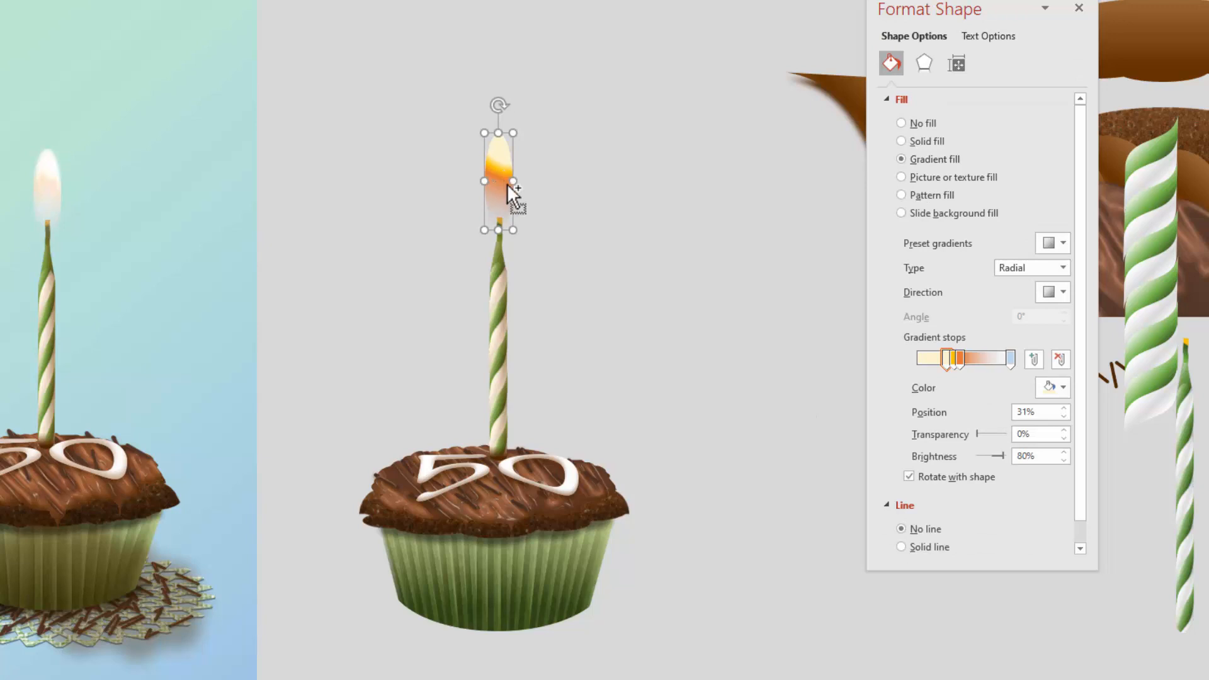
drag(502, 180, 520, 198)
click(574, 259)
click(575, 290)
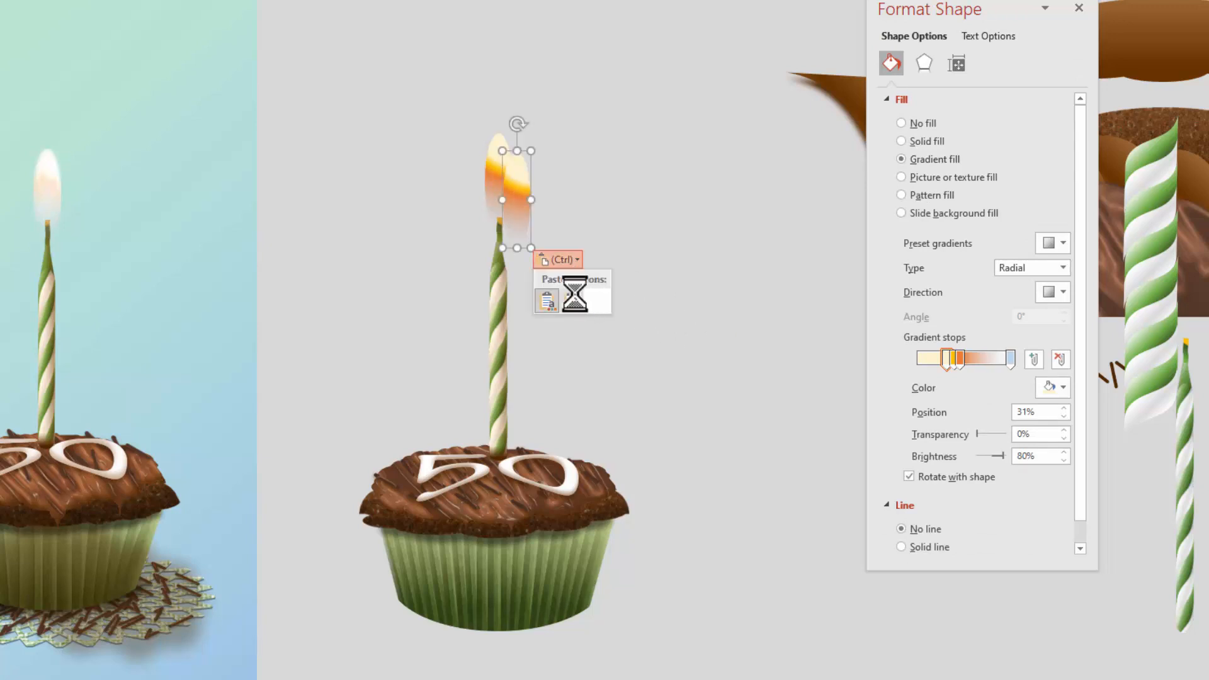
drag(597, 228, 598, 194)
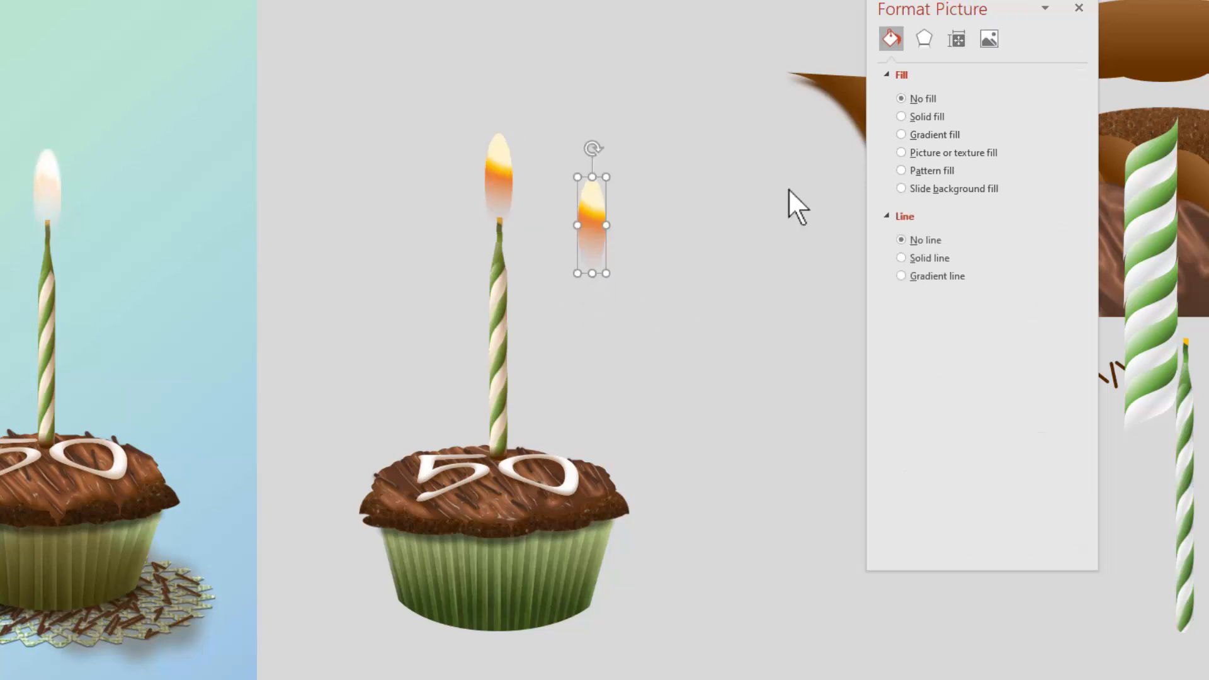
- Apply the Glow Diffused artistic effect to the flame picture
click(924, 38)
click(1061, 394)
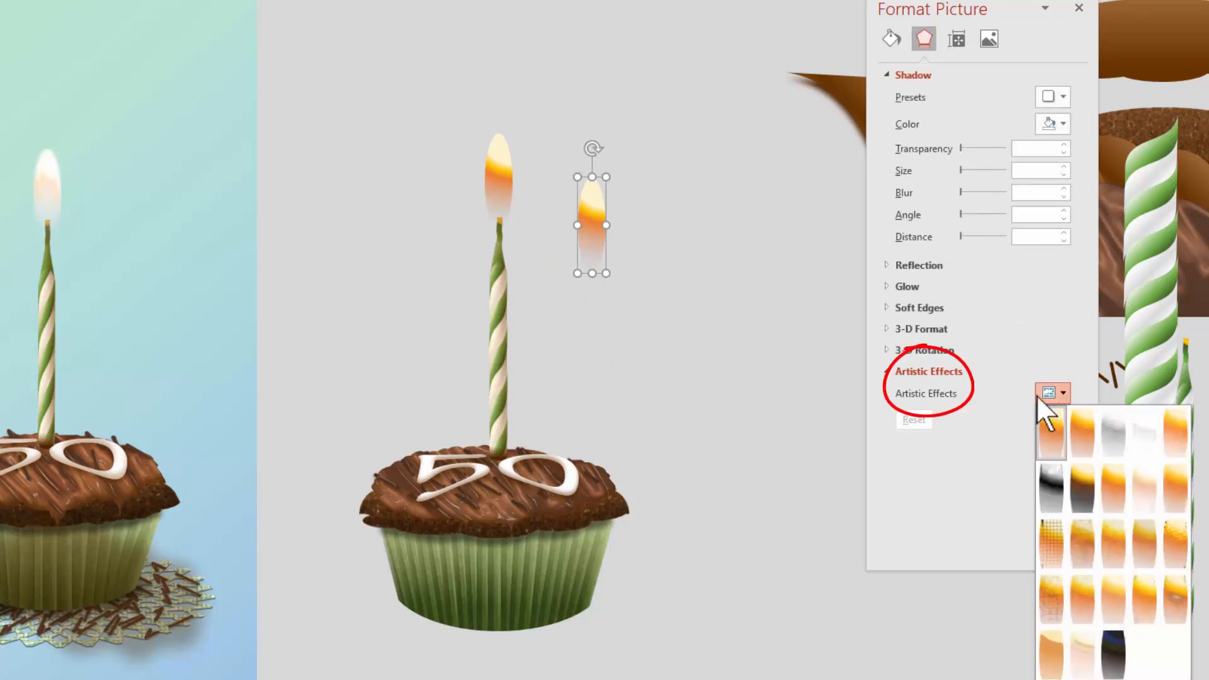
click(1145, 490)
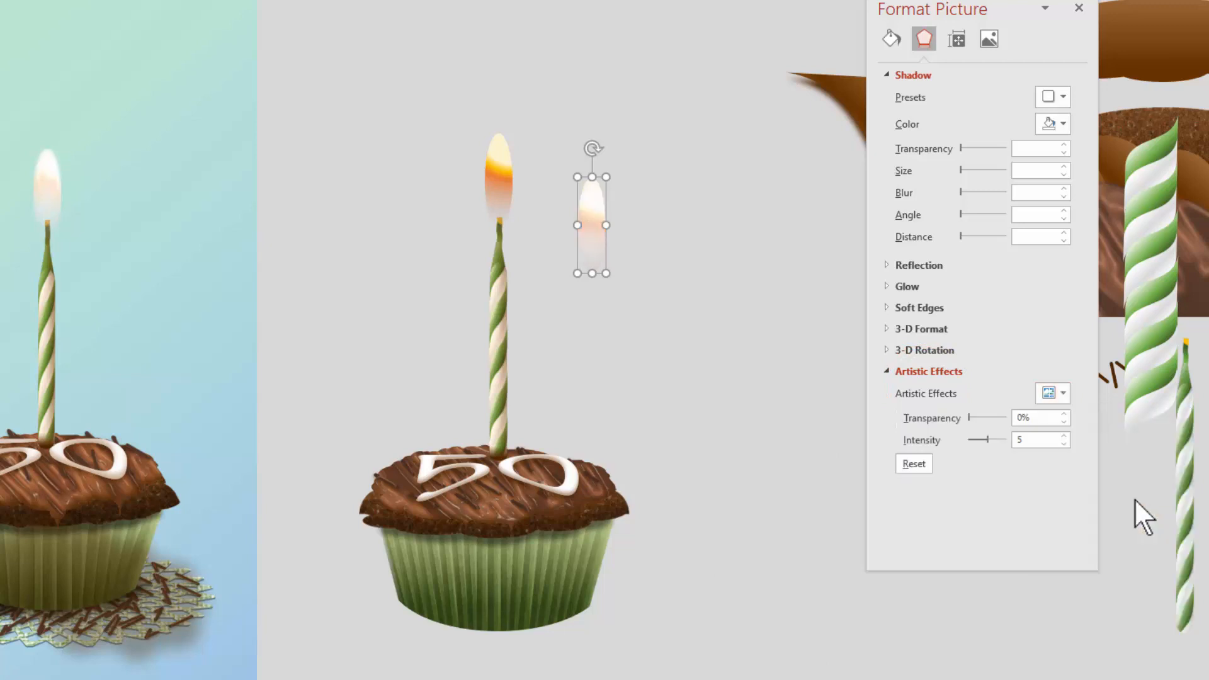
- Move the glowing flame picture up and closer to the original flame
click(655, 356)
click(587, 200)
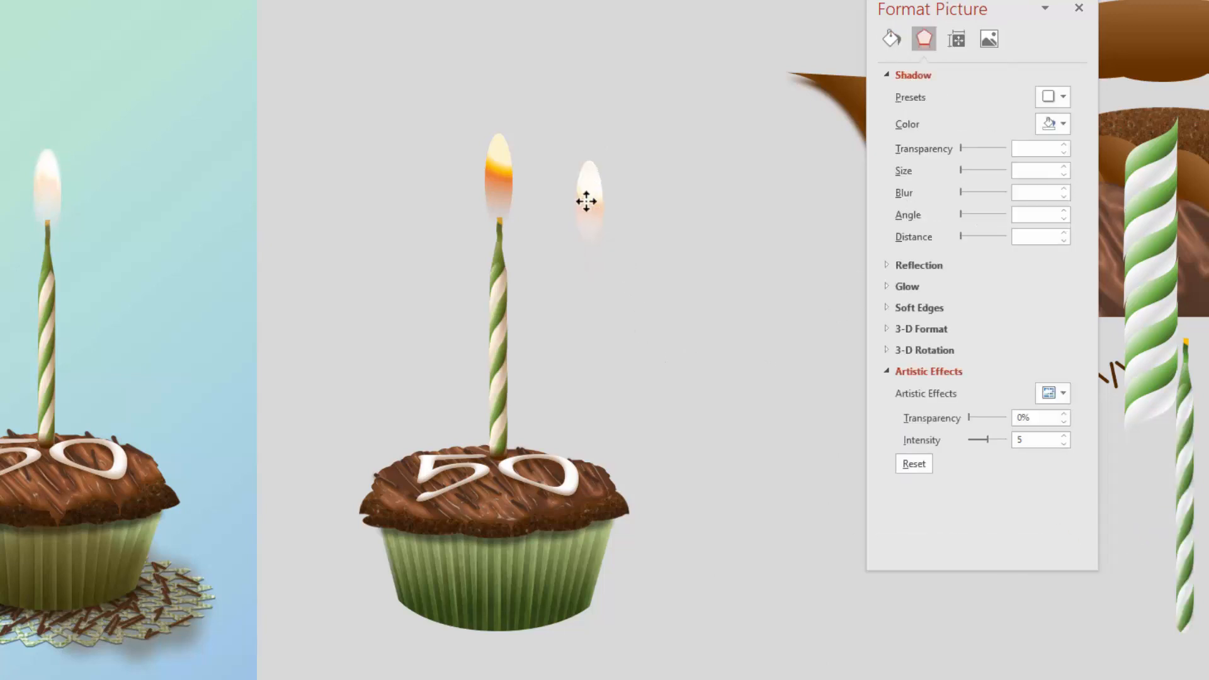
click(587, 200)
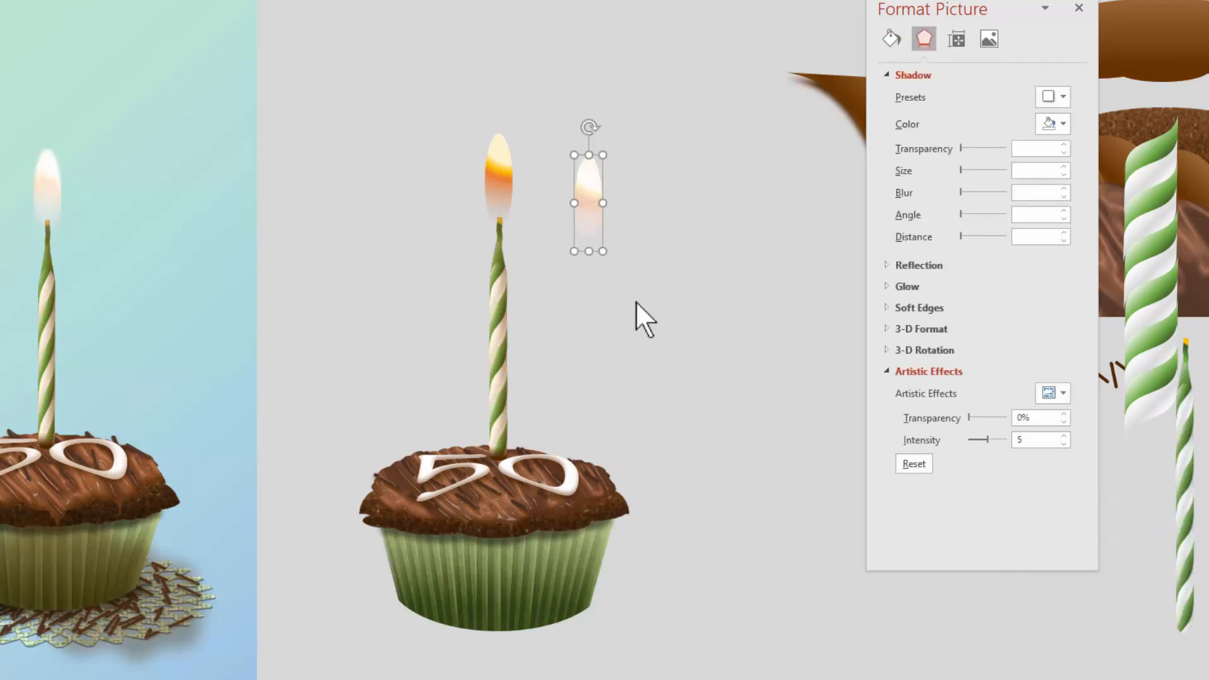
click(646, 386)
click(583, 225)
drag(584, 207, 568, 205)
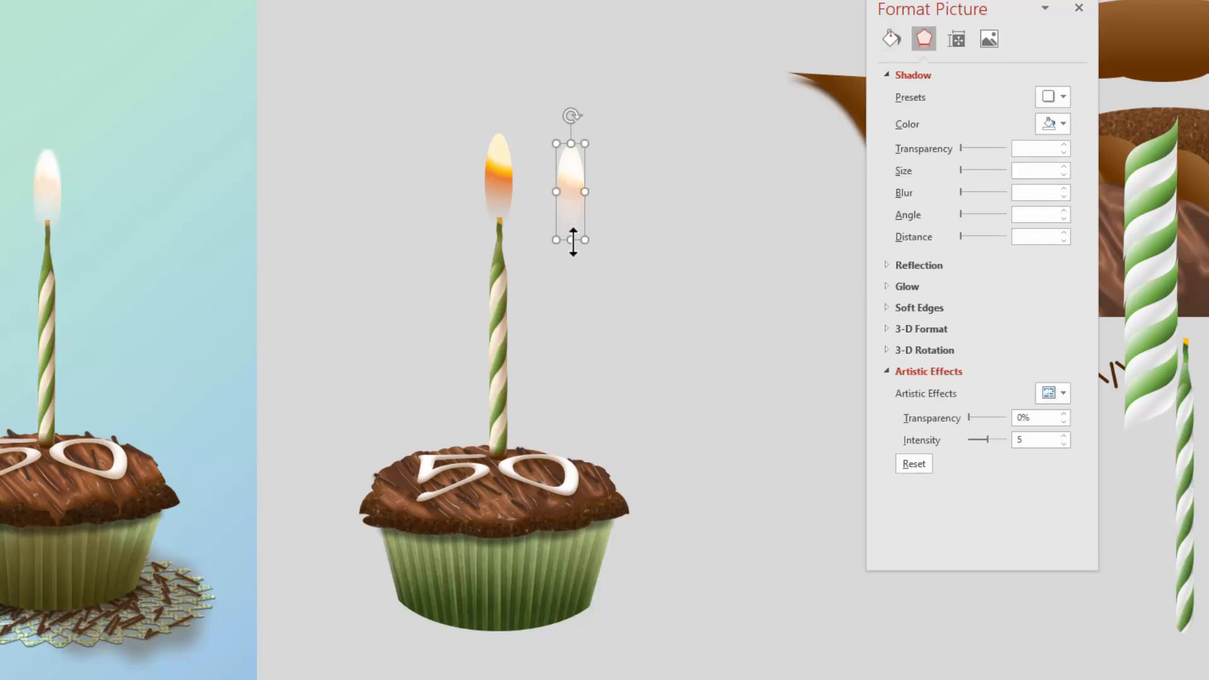
- Paste a copy of the glowing flame as a new picture and place it to the right of the first one
key(ctrl+v)
click(648, 270)
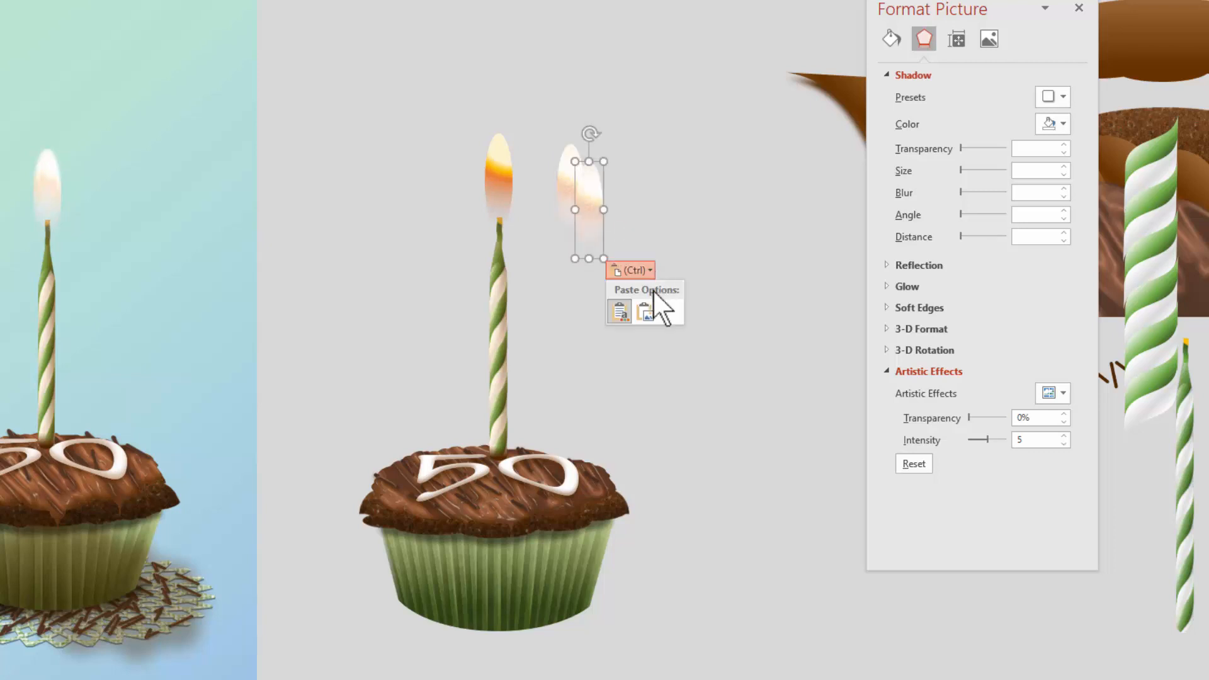
click(644, 315)
drag(588, 311, 656, 232)
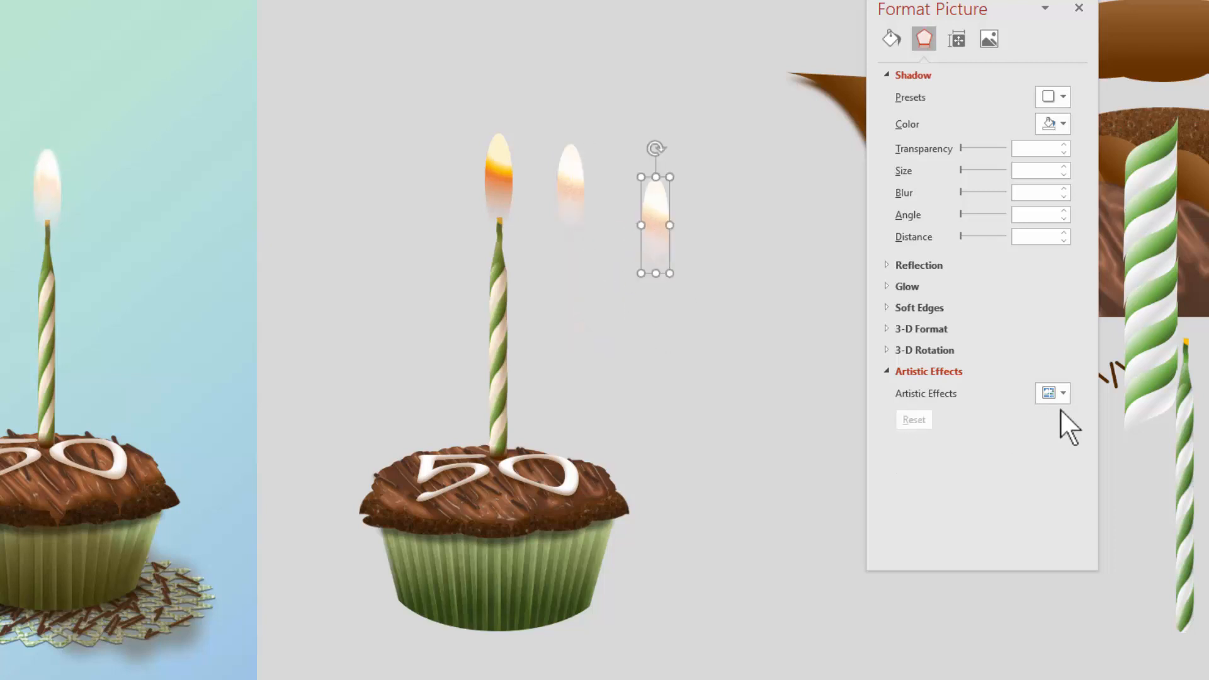
- Apply the Blur artistic effect with a radius of 5 to the new flame picture
click(1062, 392)
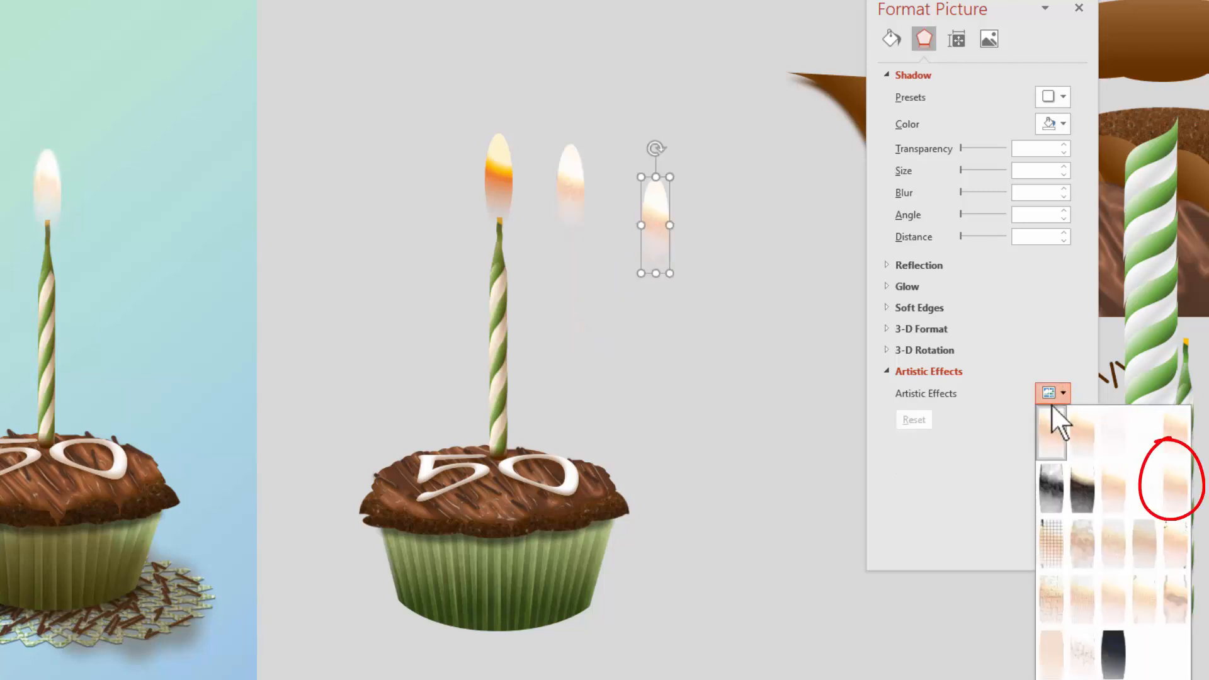
click(1176, 486)
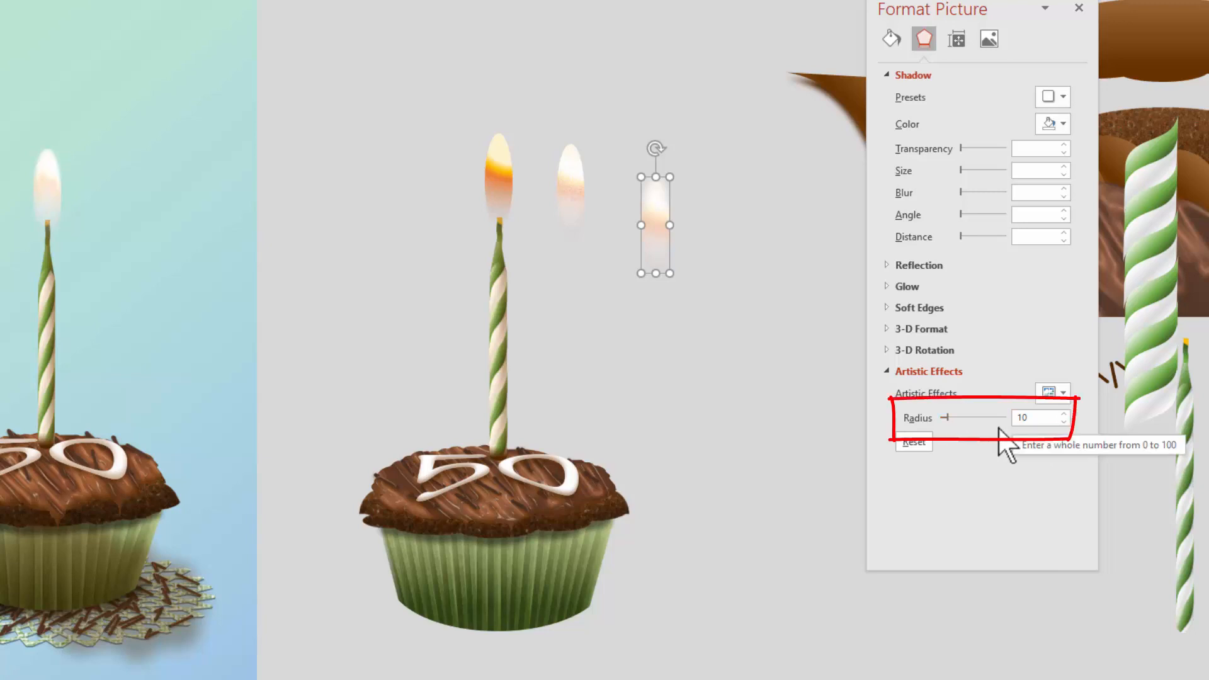
click(1028, 418)
text(5)
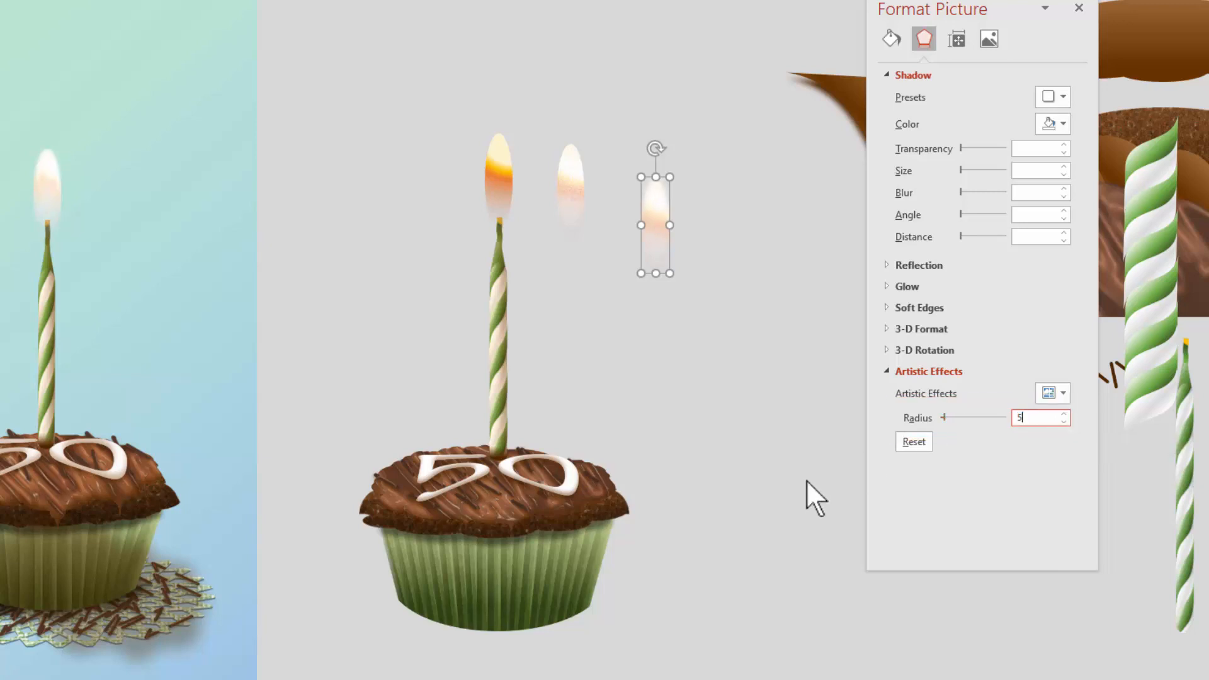
click(720, 458)
- Align the blurred flame beside the glowing one and move the original flame off the wick to the far right of both
click(641, 200)
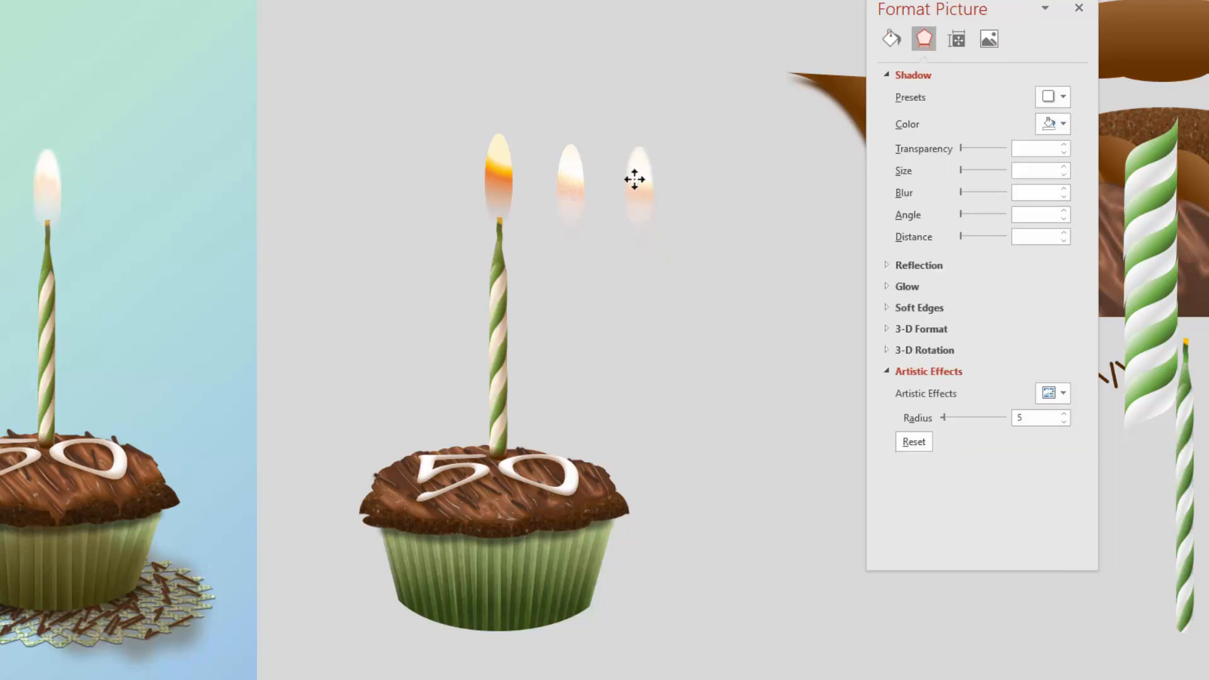
drag(489, 179, 759, 190)
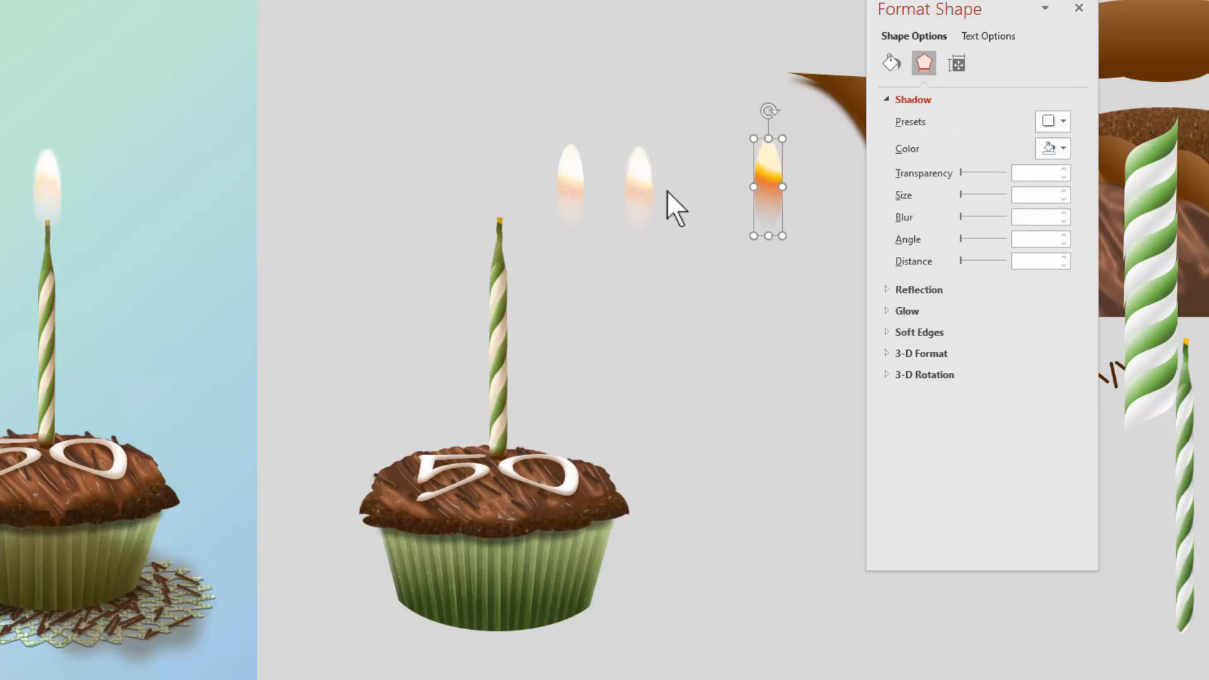
- Place the blurred flame on the candle's wick and apply the correction preset with normal brightness and the highest contrast to it
drag(645, 195, 501, 129)
drag(494, 183, 493, 186)
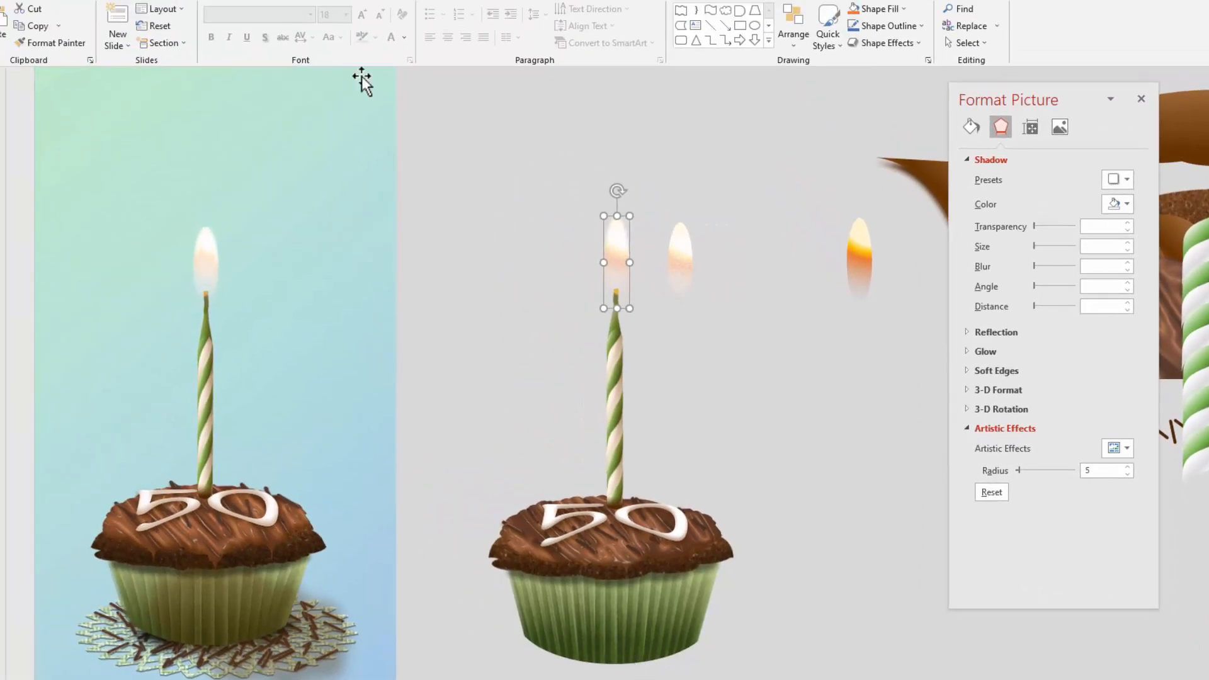
click(547, 1)
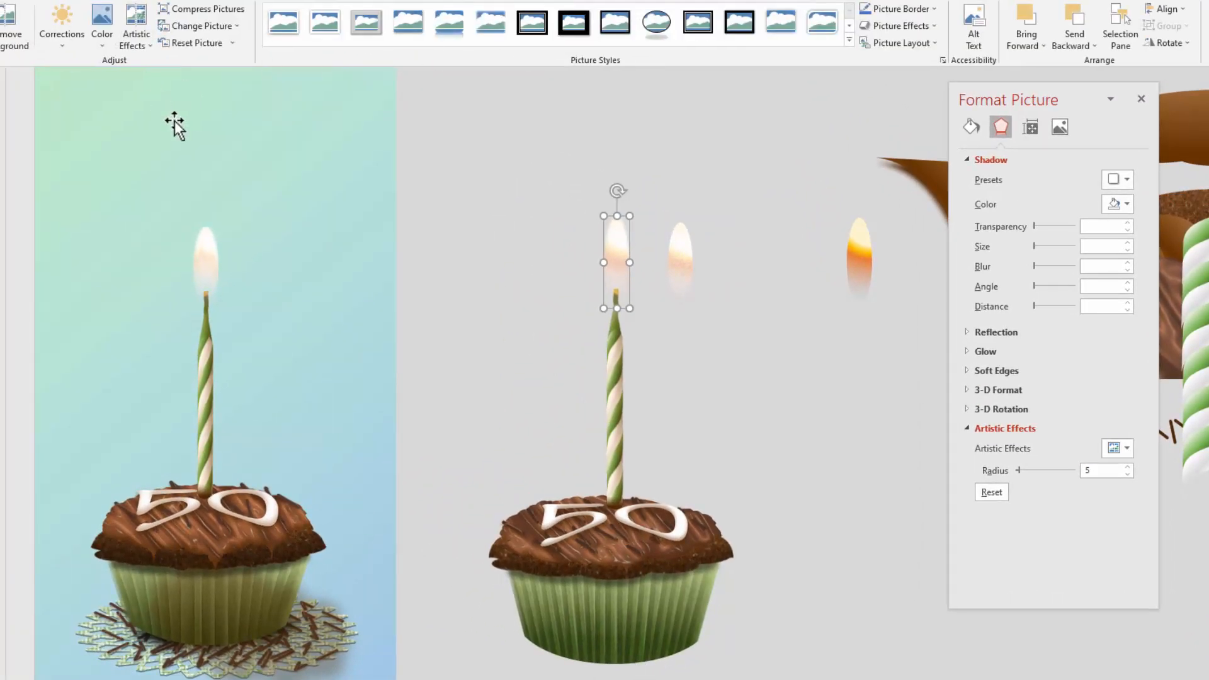
click(67, 32)
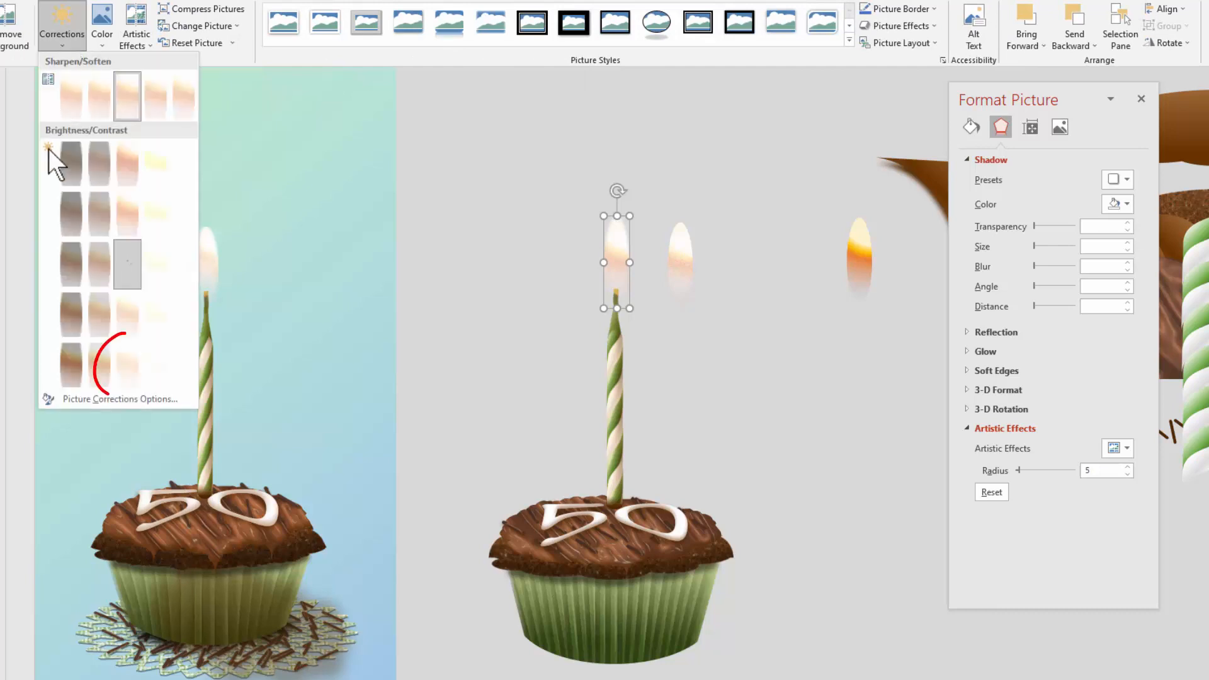
click(131, 376)
click(700, 380)
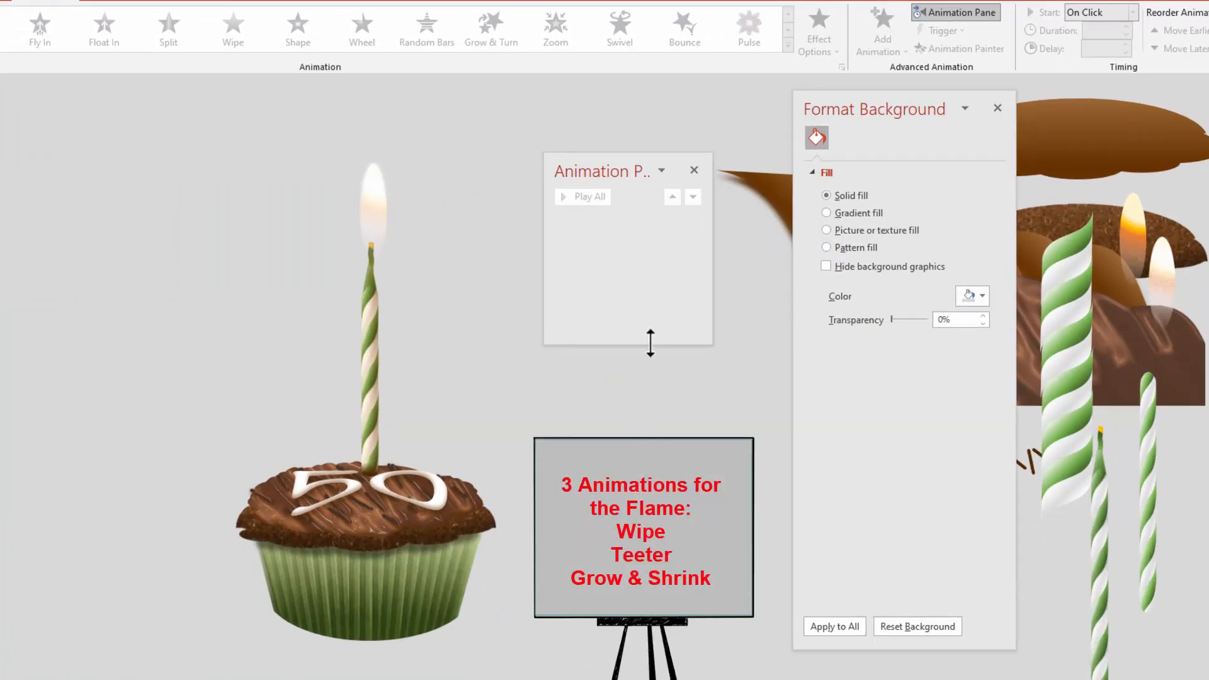
- Add a Wipe entrance animation to the blurred flame on the candle
click(376, 190)
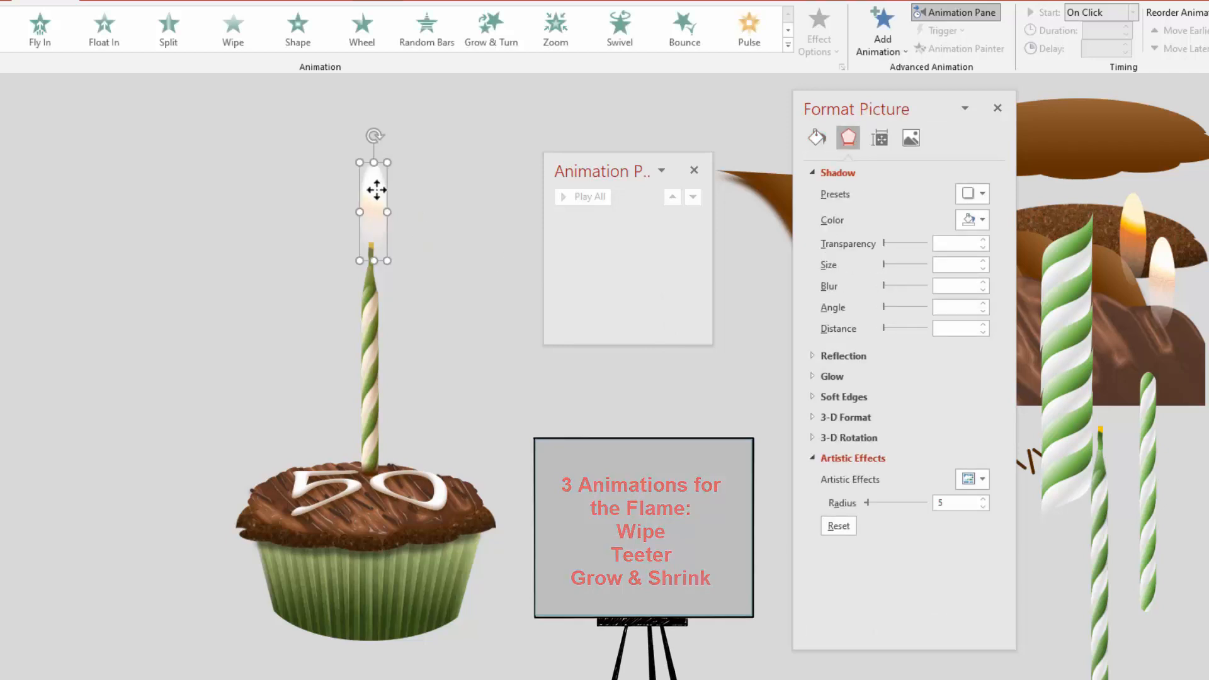
click(884, 32)
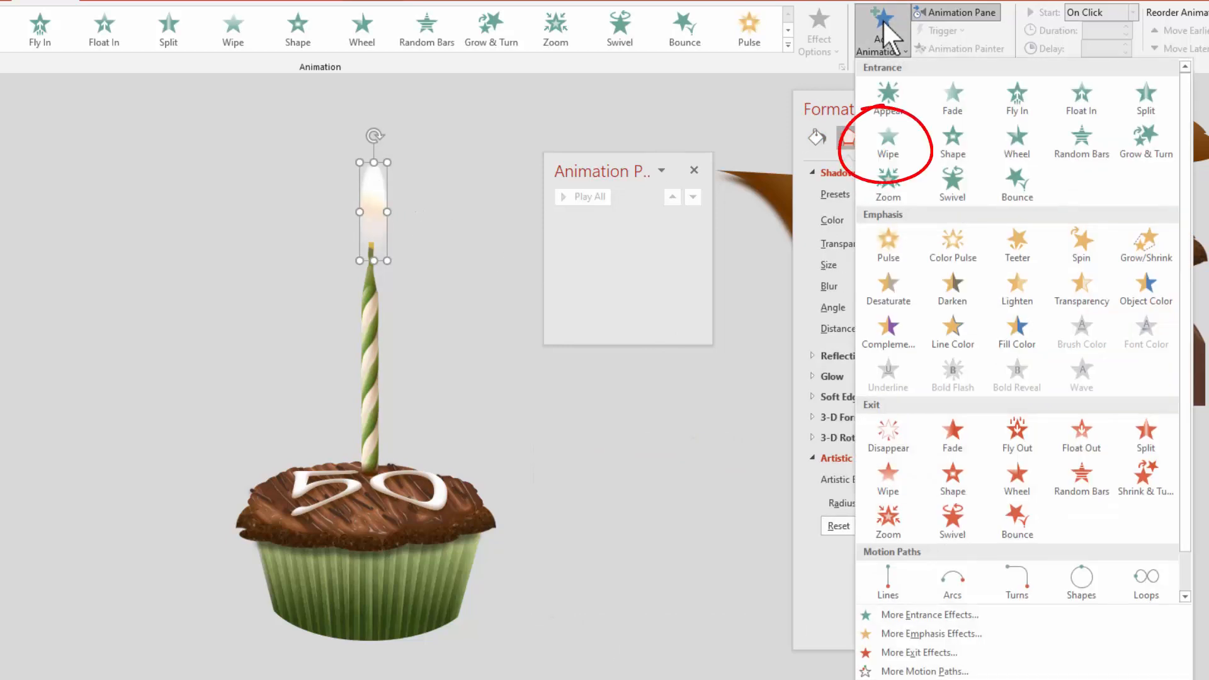
click(875, 143)
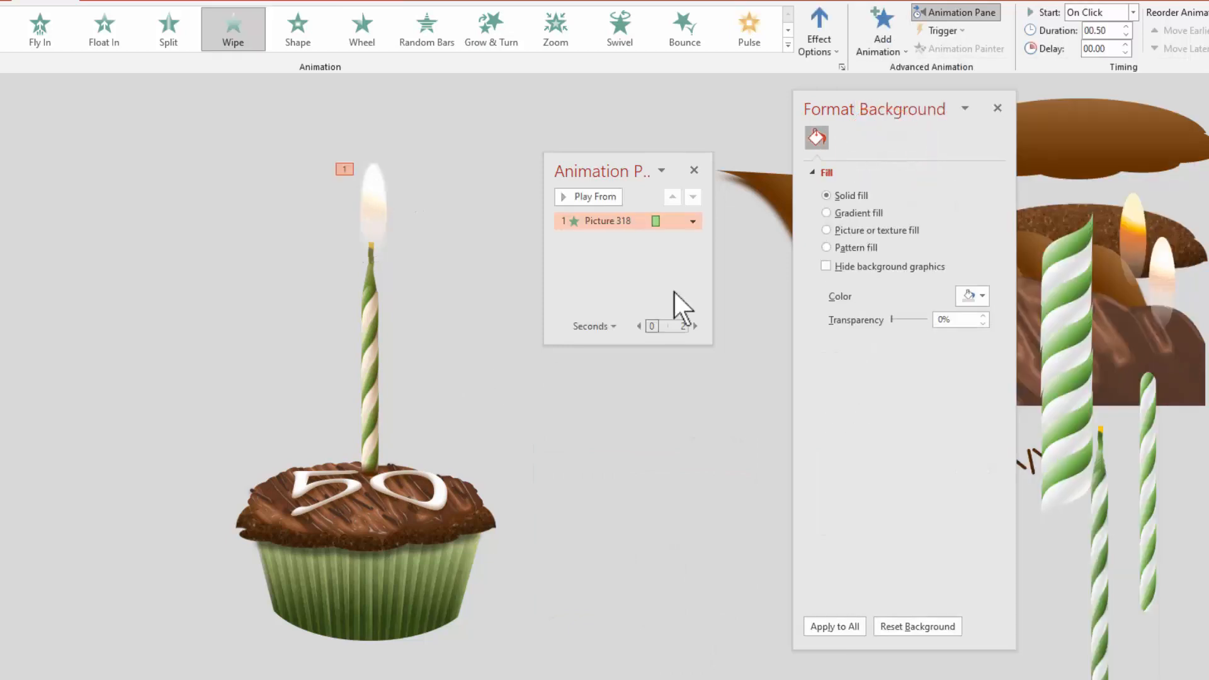
- Check the Wipe animation's timing and From Bottom direction, accept these settings, and preview the animation in the slide show
click(692, 222)
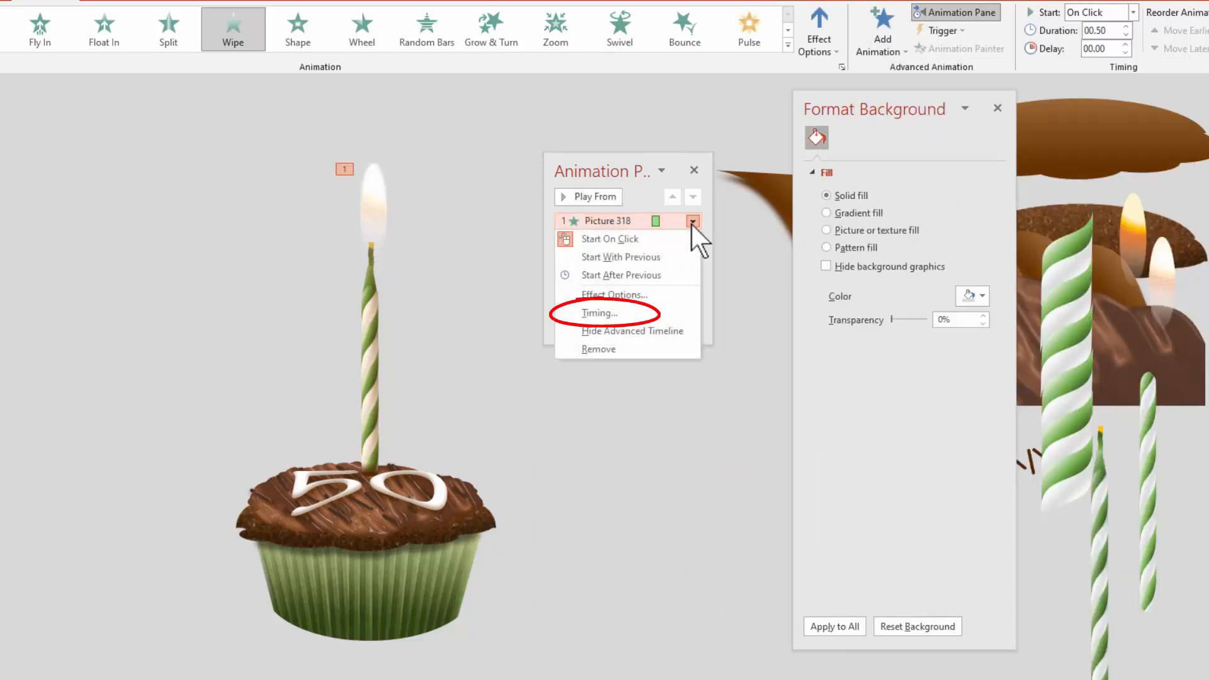
click(622, 315)
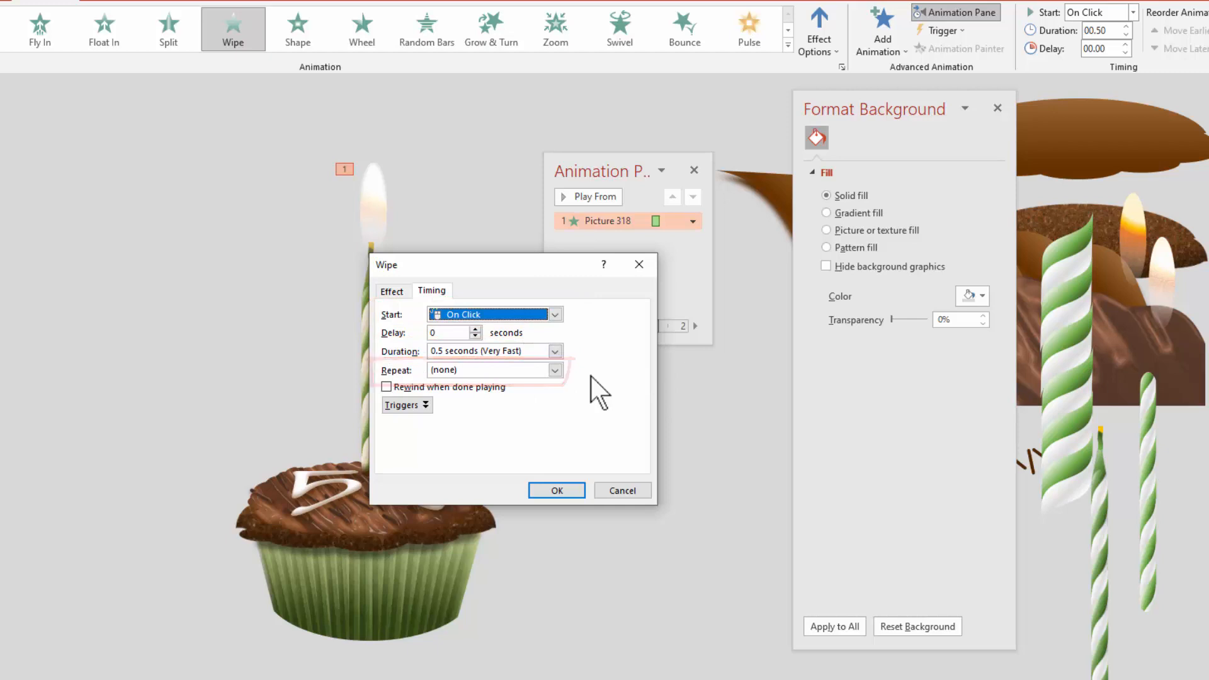
click(395, 293)
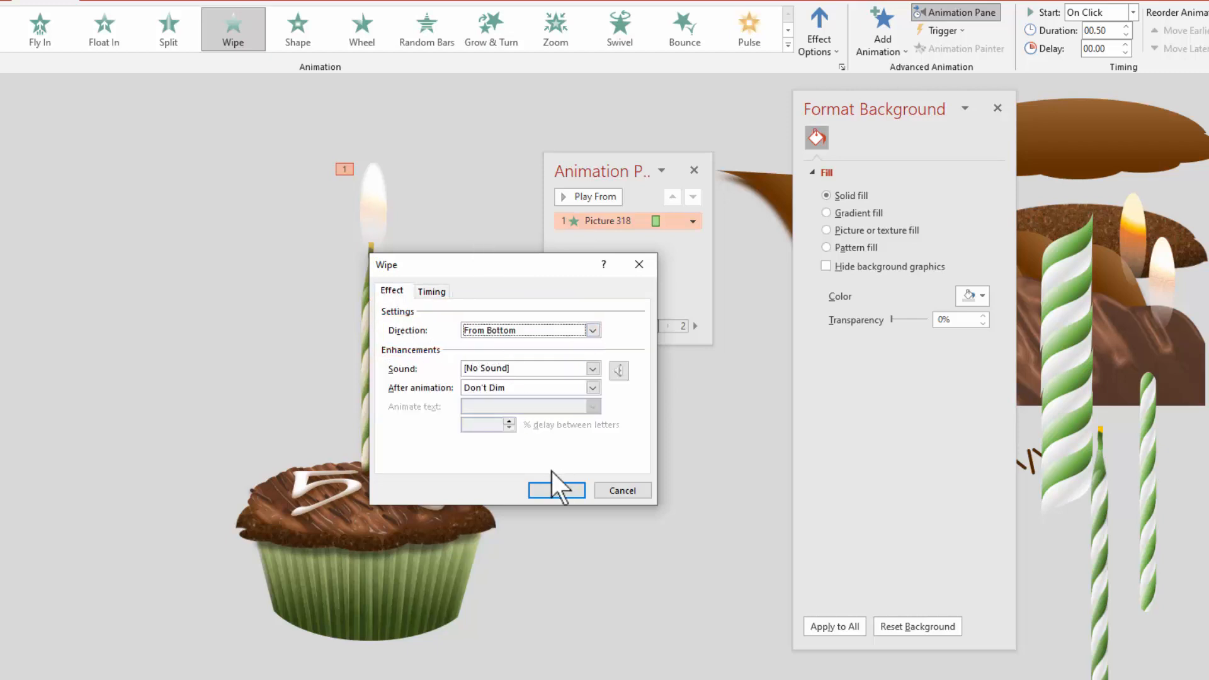
click(550, 491)
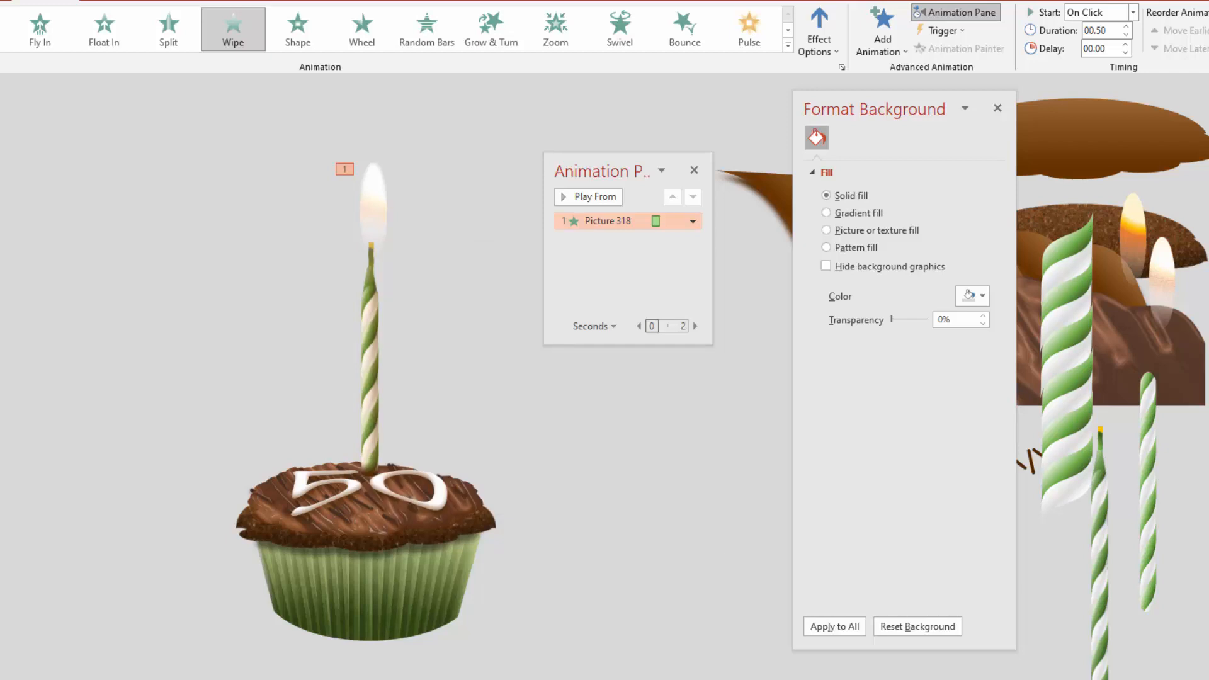
key(shift+F5)
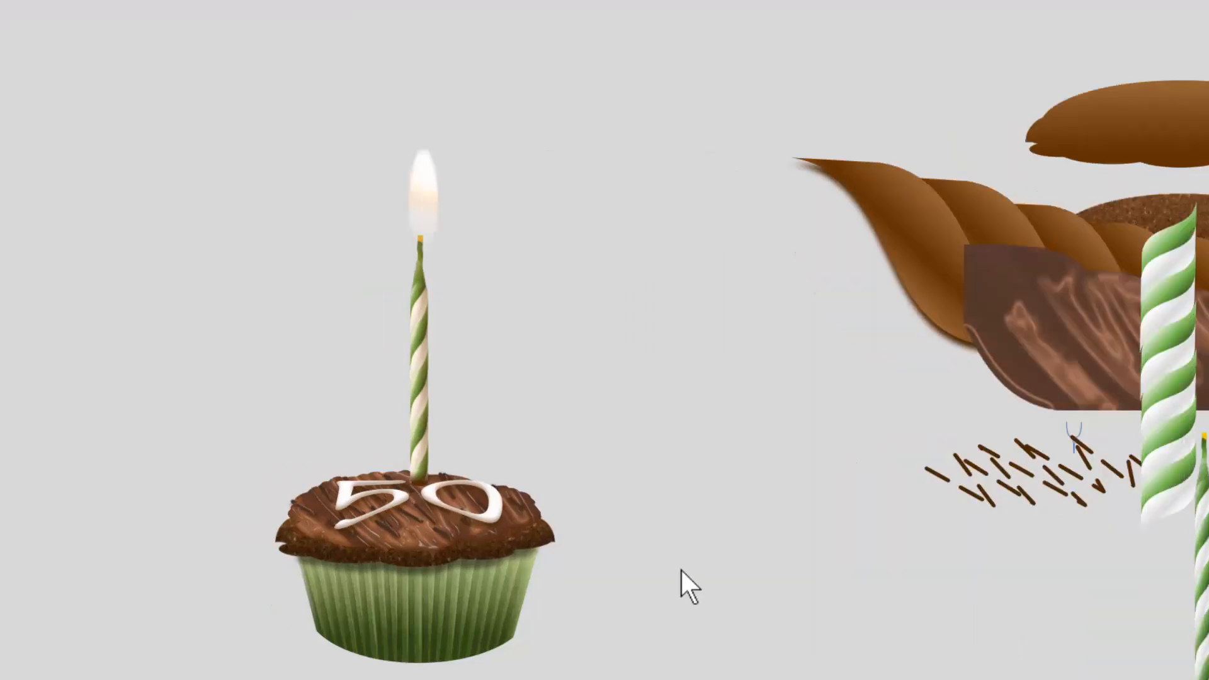
key(Escape)
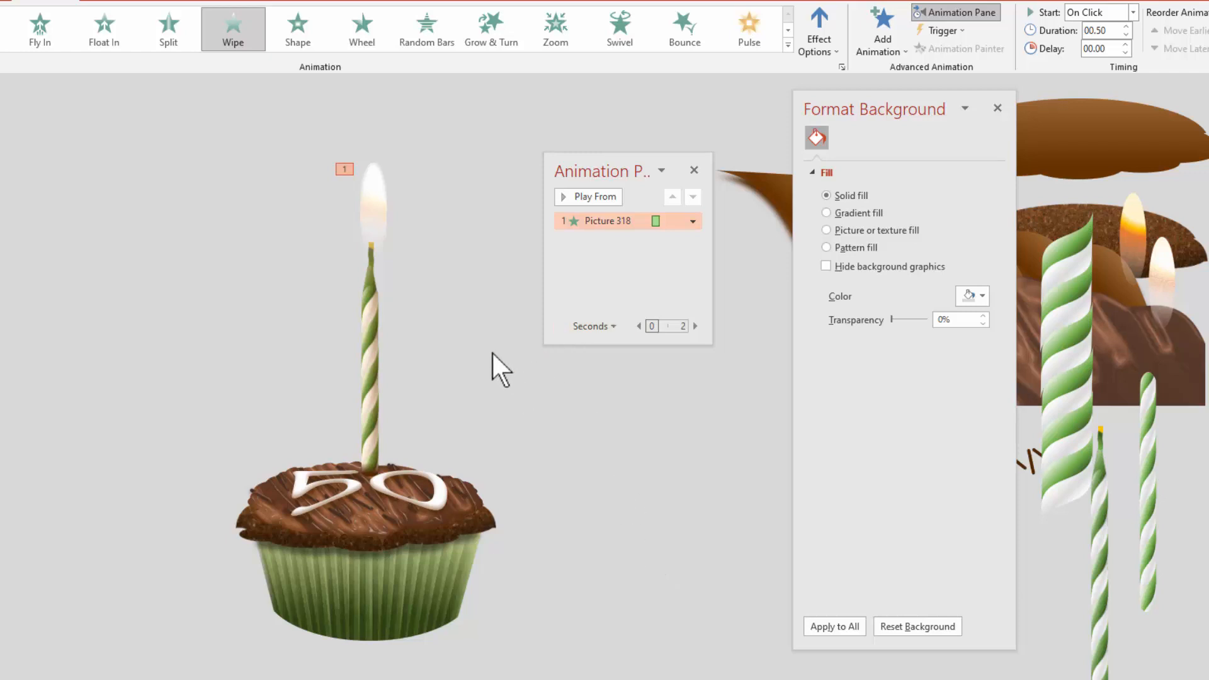
- Add a Teeter emphasis animation to the flame, starting With Previous and repeating Until End of Slide, and preview it in the slide show
click(878, 24)
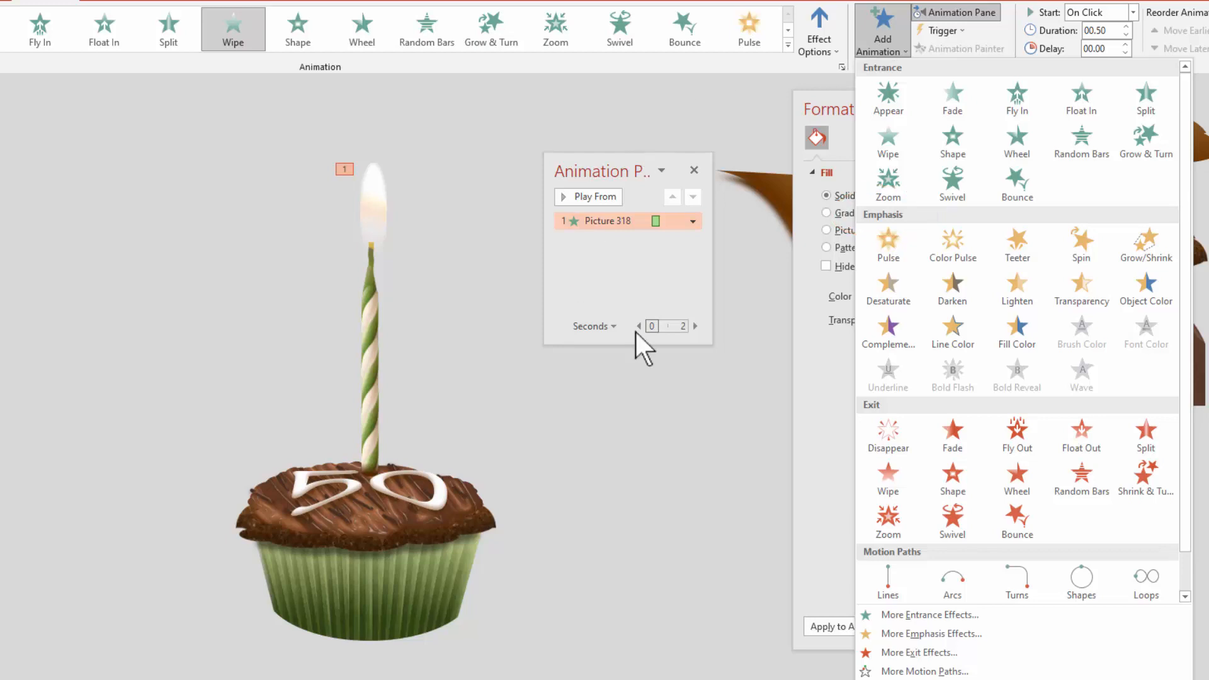
click(1018, 244)
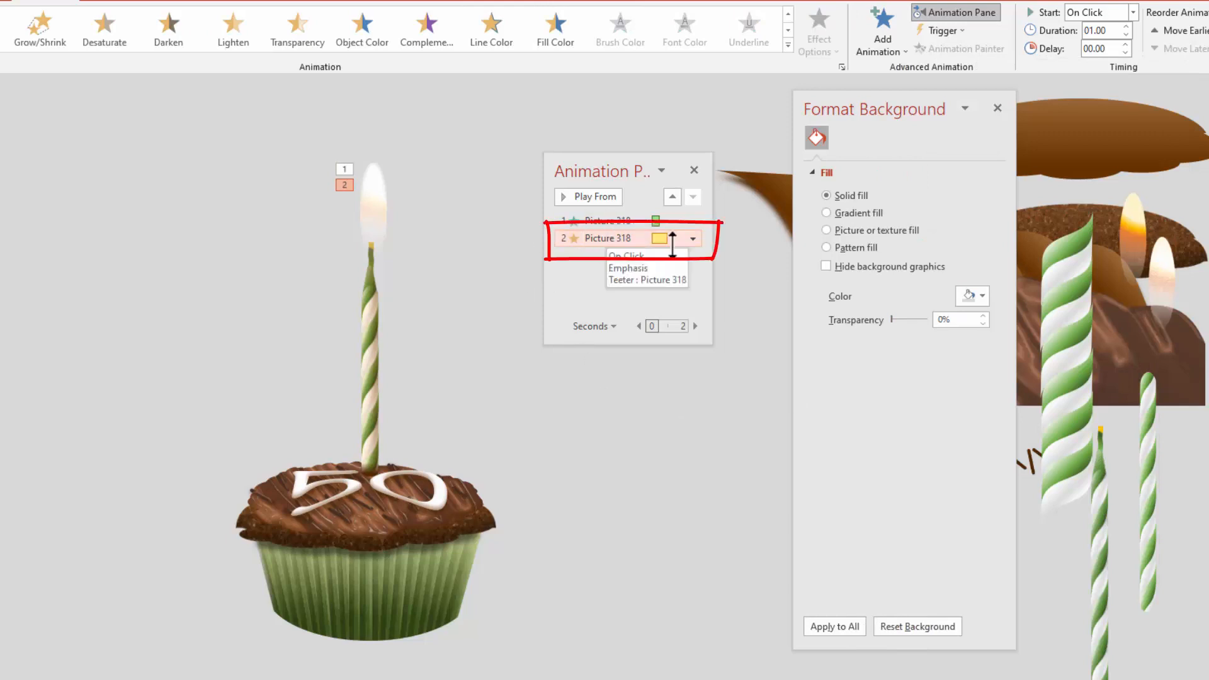
click(692, 238)
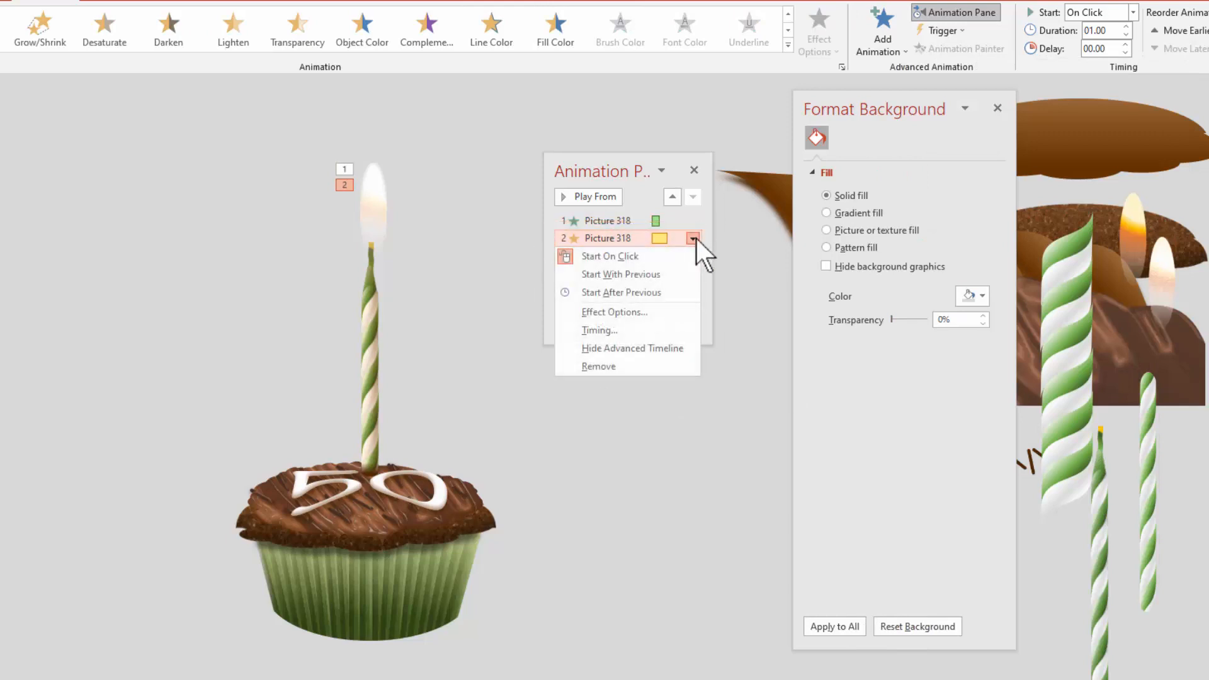
click(599, 332)
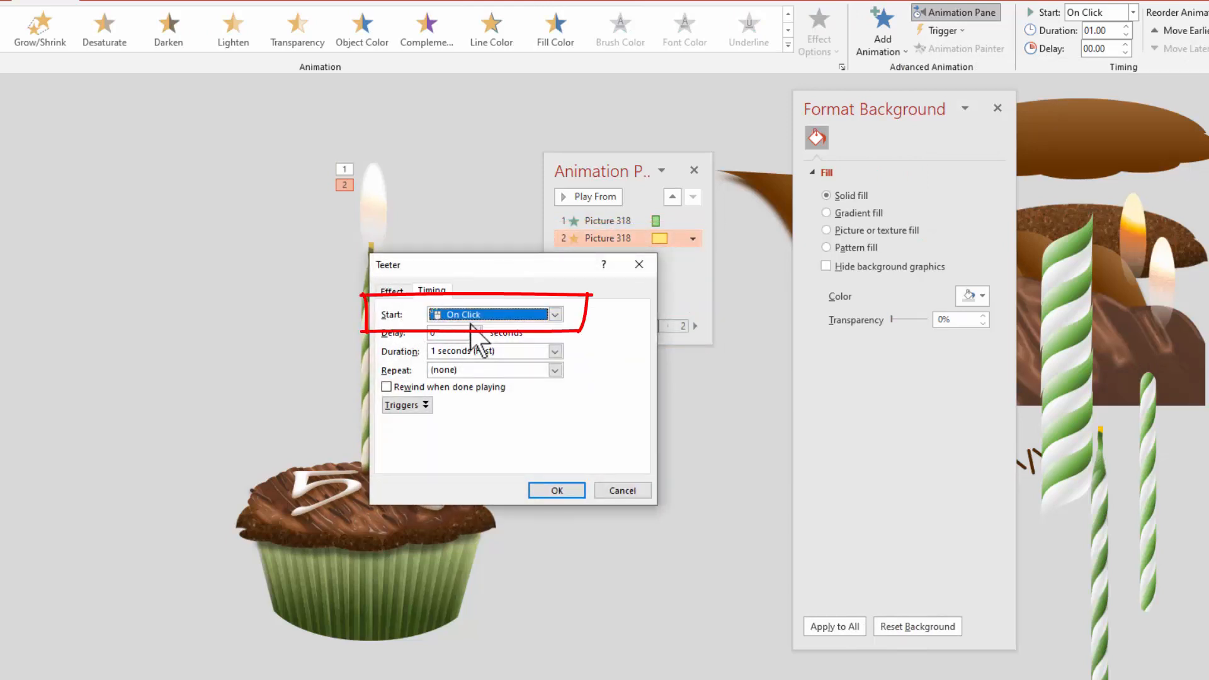
click(554, 314)
click(528, 347)
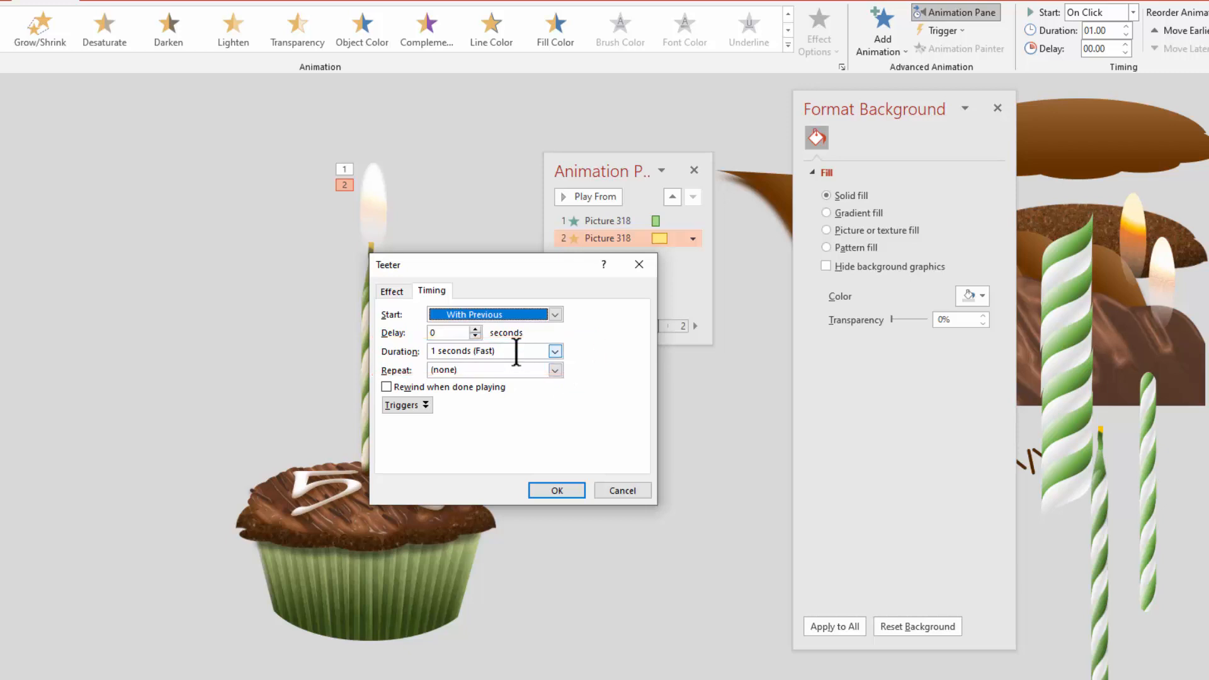
click(555, 370)
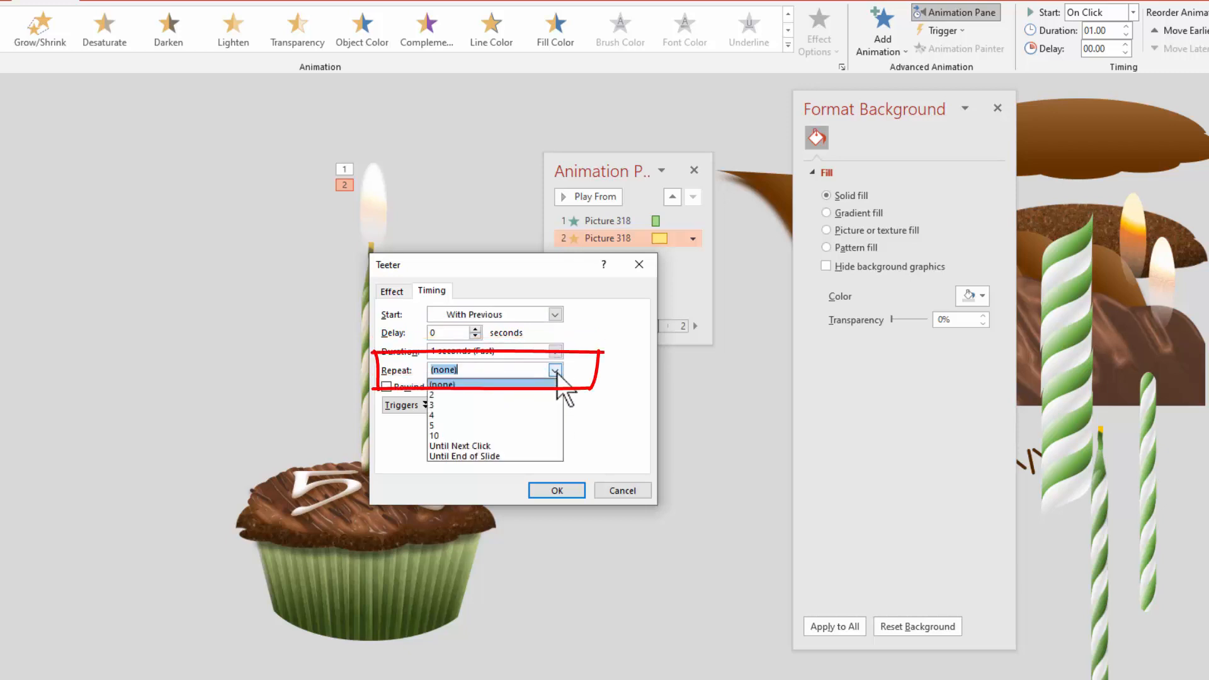
click(467, 456)
click(549, 490)
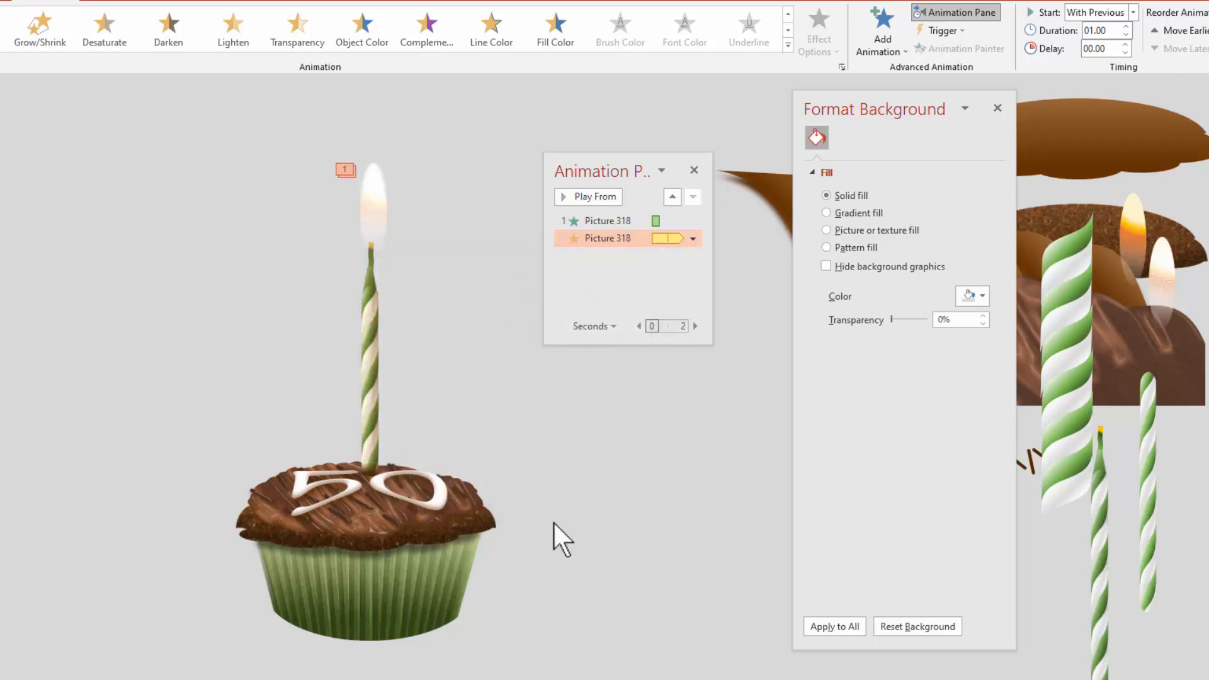
key(shift+F5)
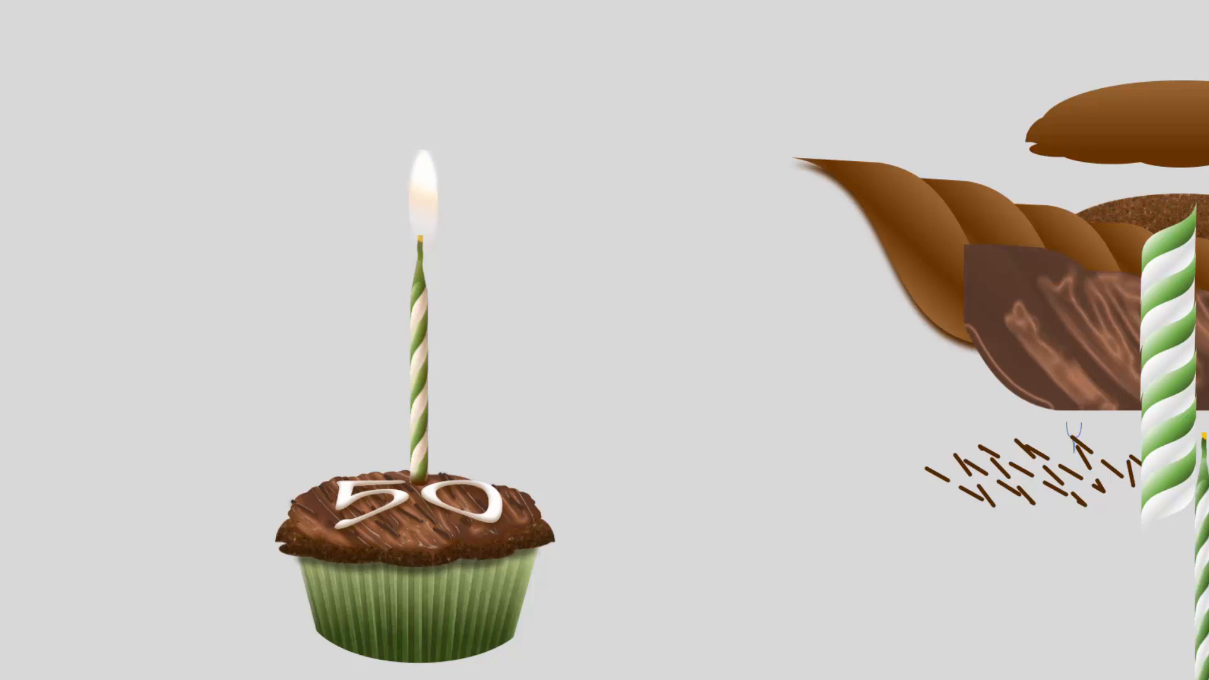
key(Escape)
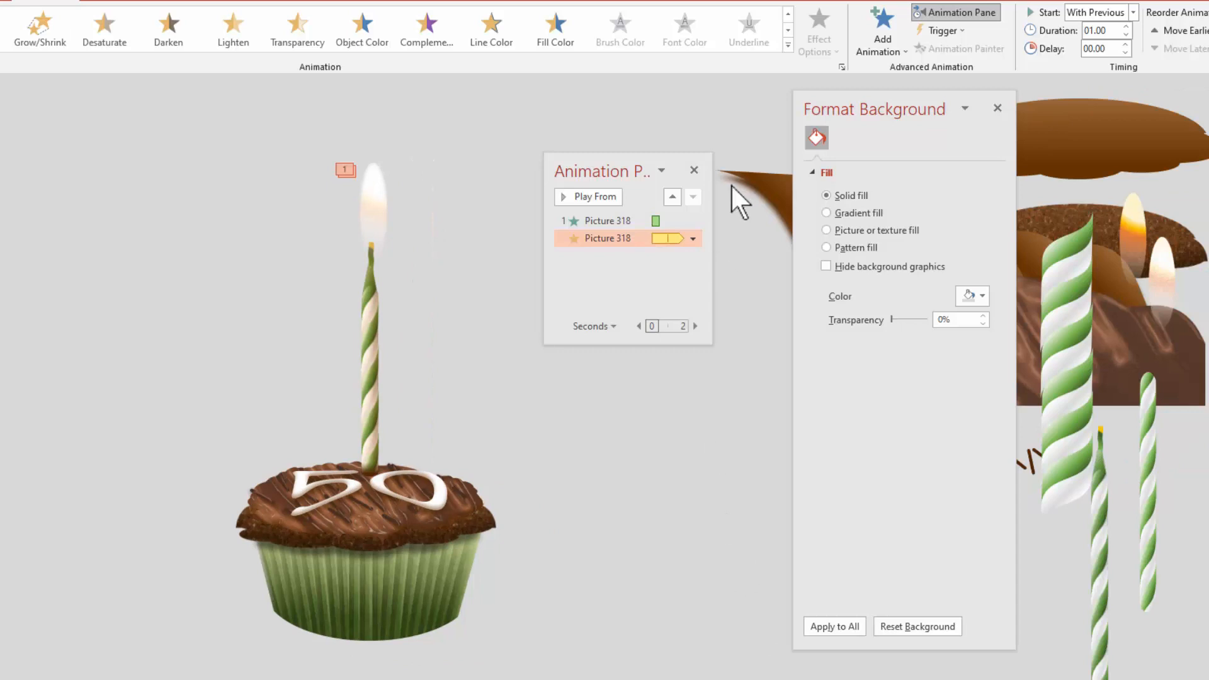
- Set the Teeter animation's duration to 0.1 seconds and preview the flickering flame in the slide show
click(692, 239)
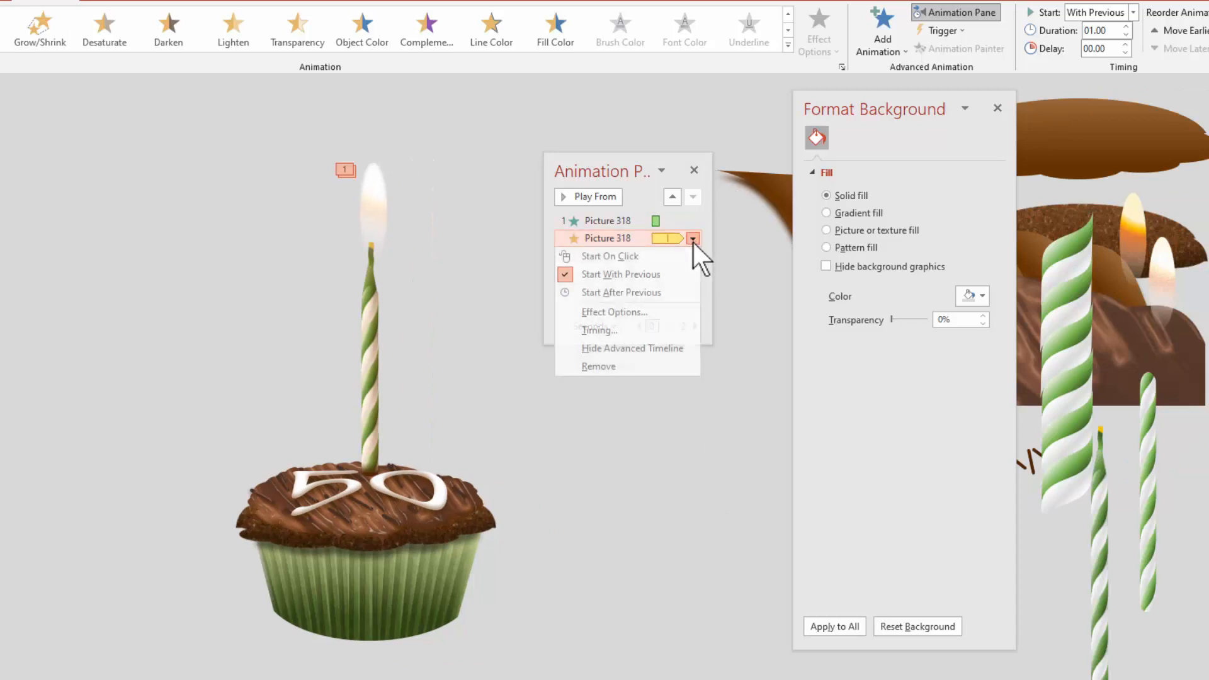
click(599, 330)
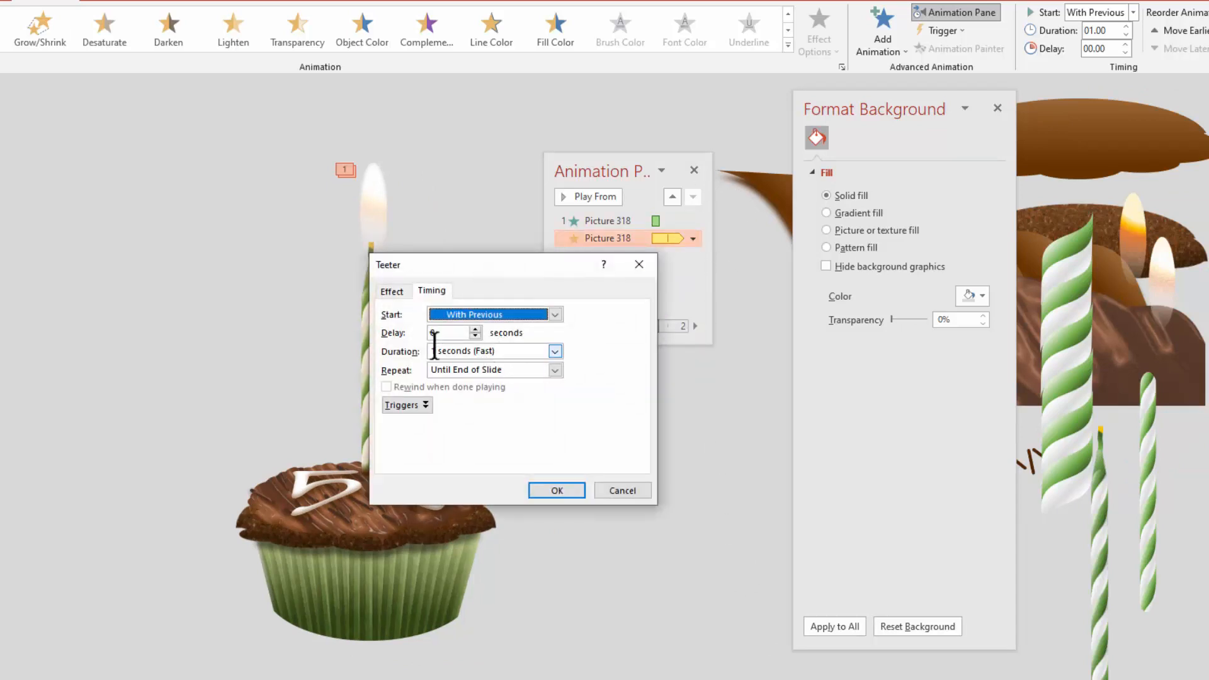
click(555, 351)
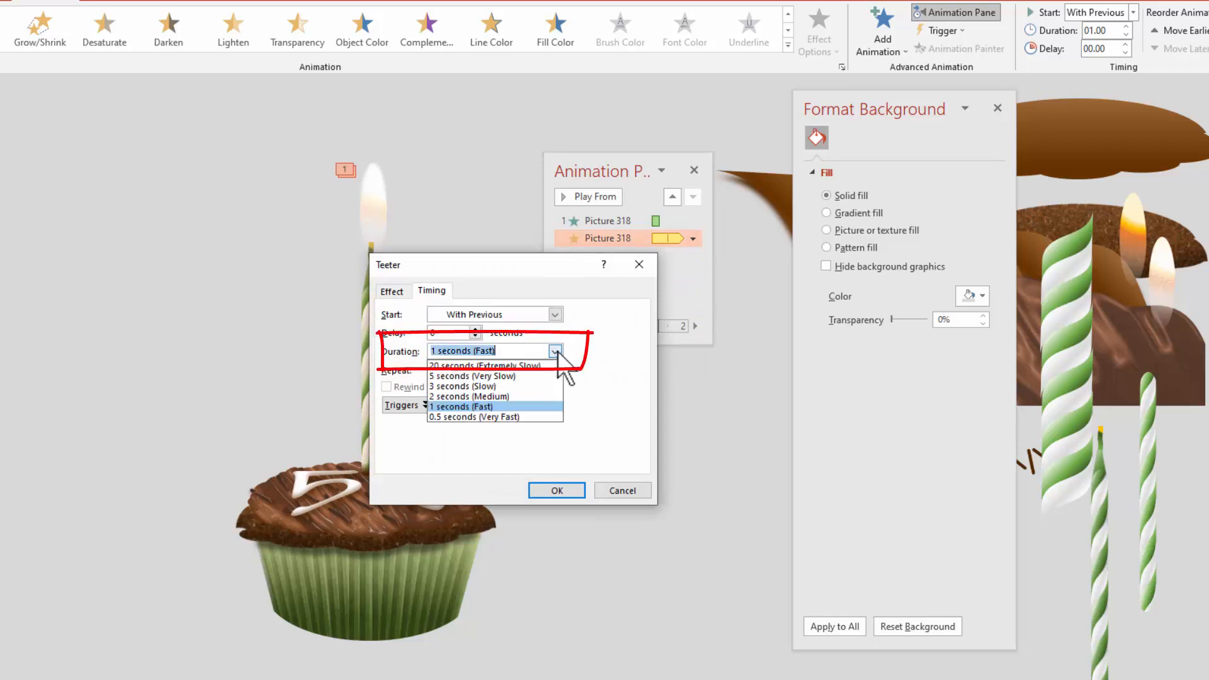
click(496, 417)
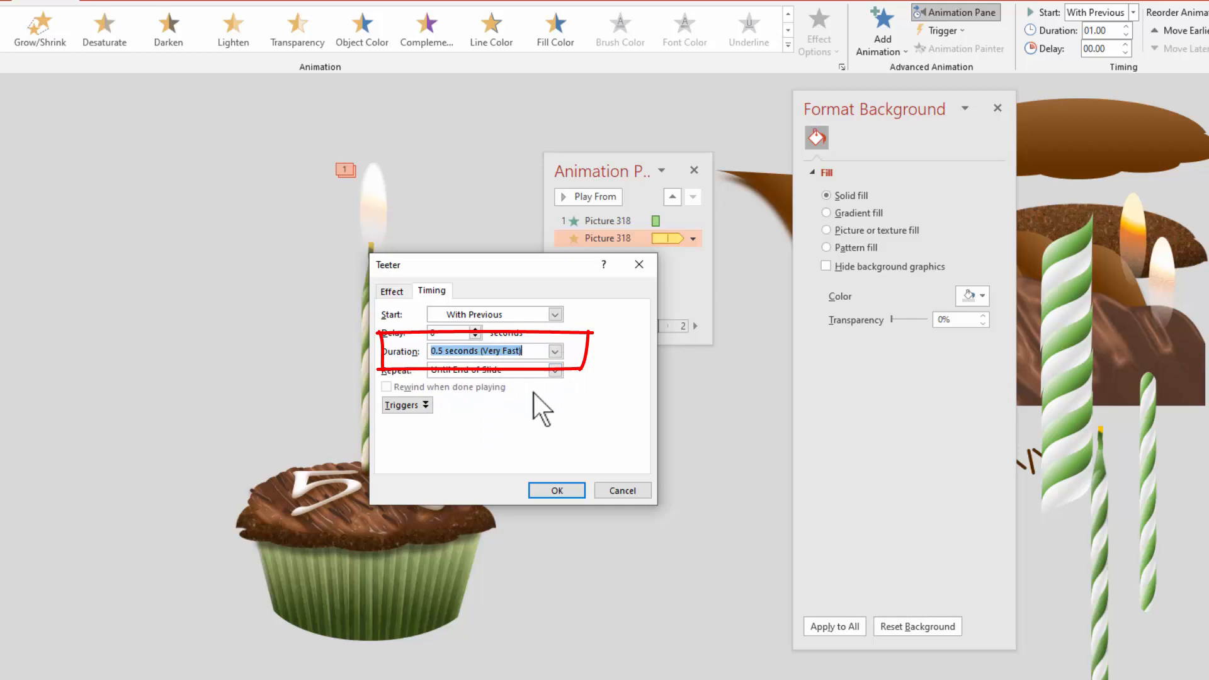
click(438, 351)
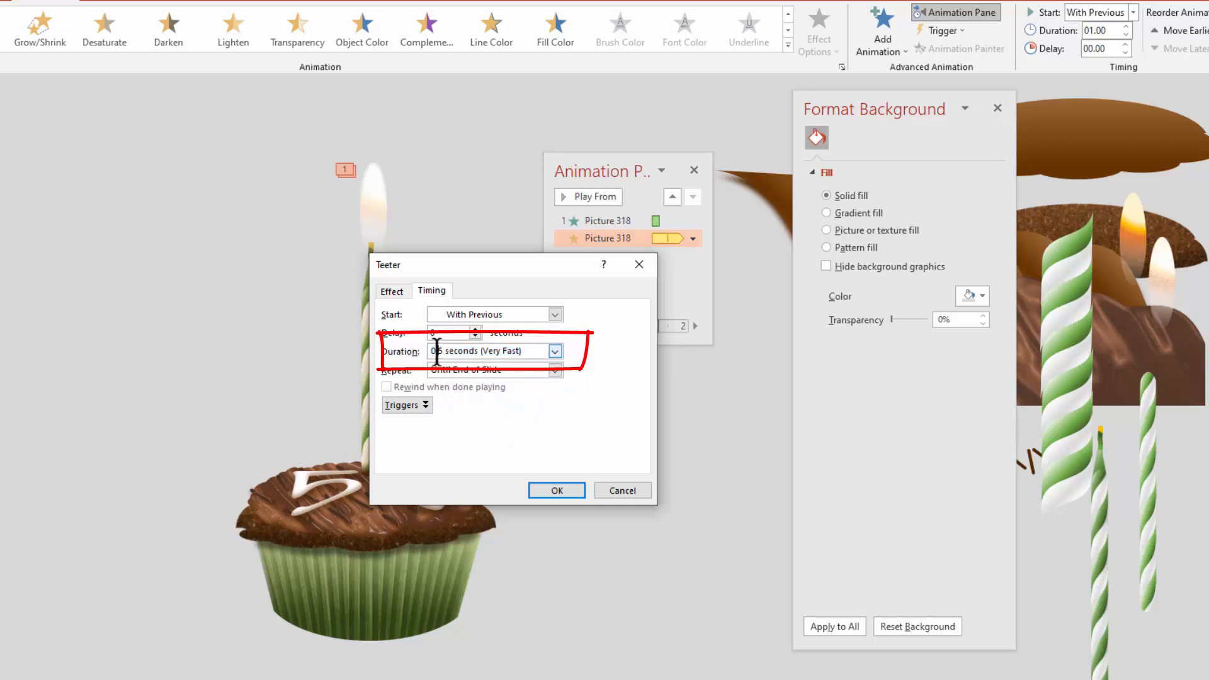
drag(439, 351, 606, 350)
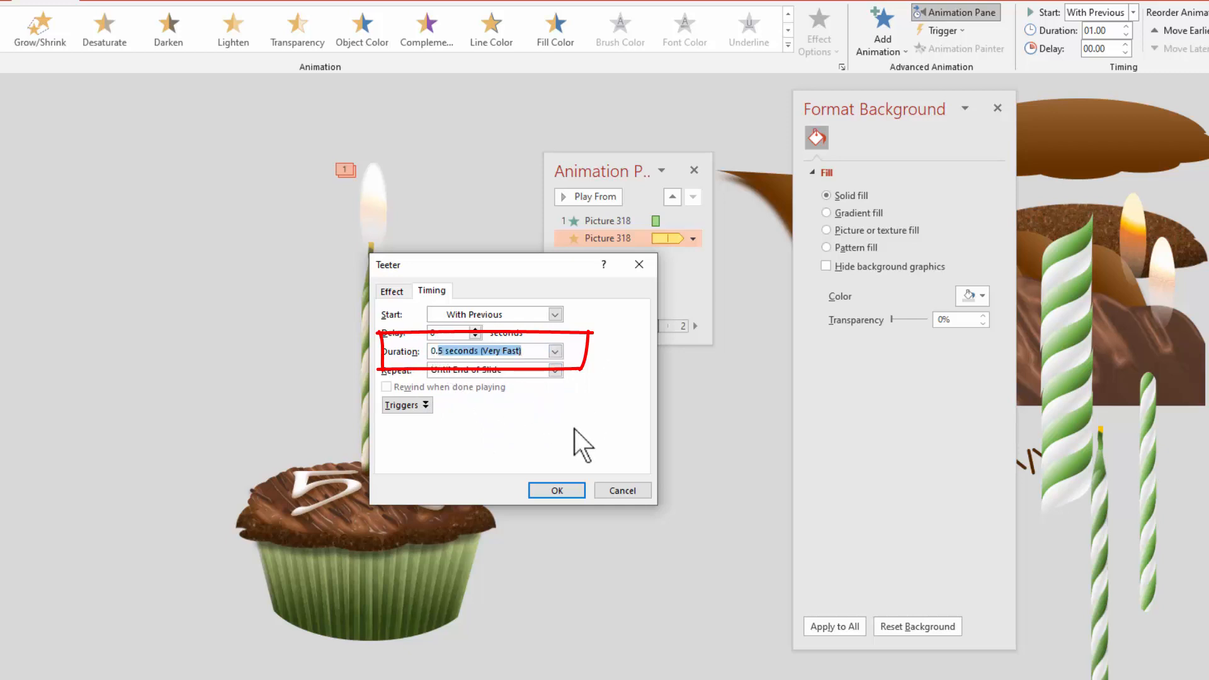
text(1)
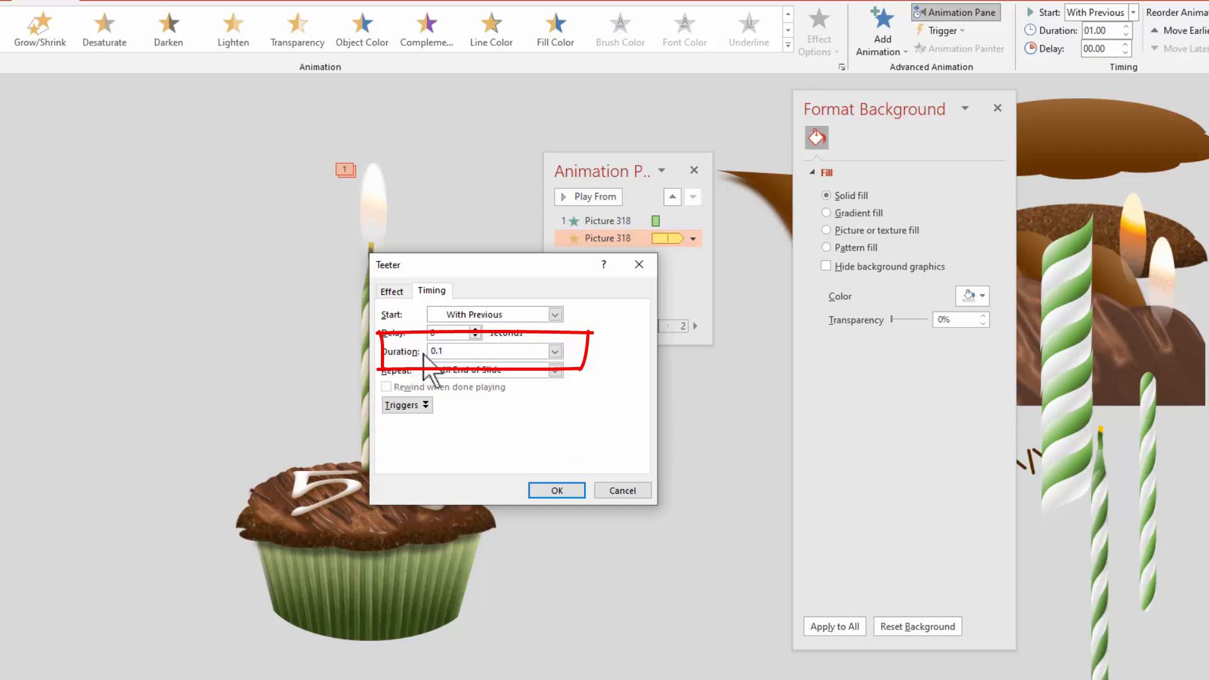
click(545, 491)
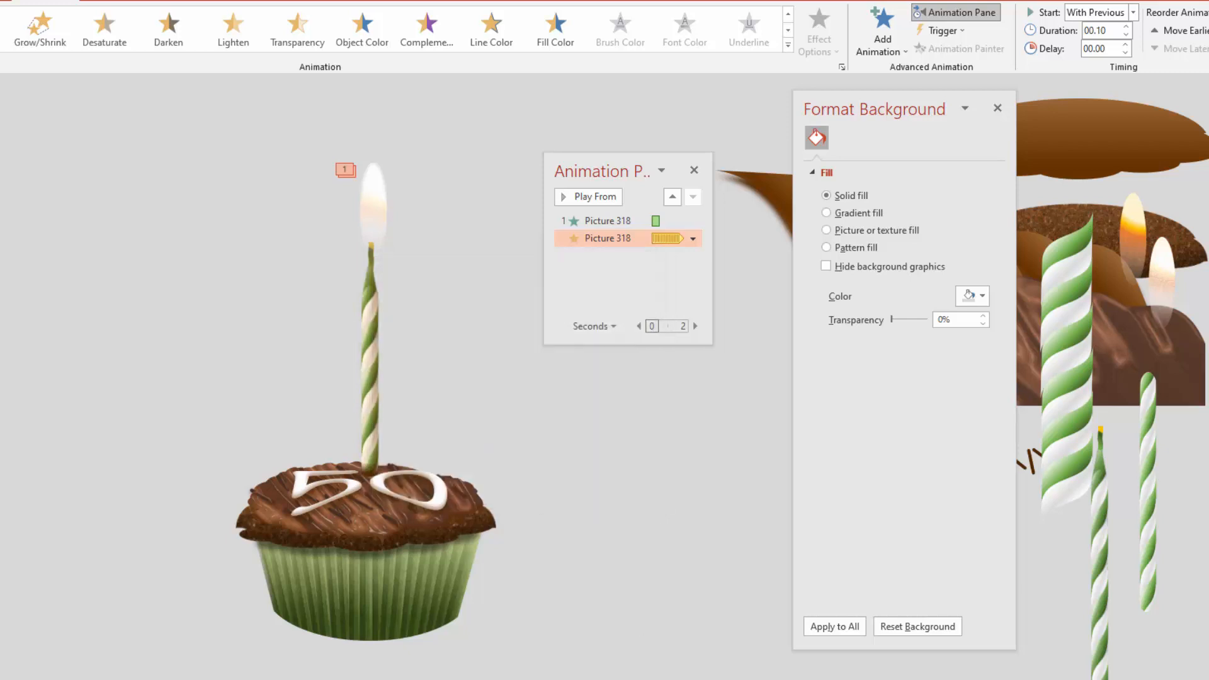
key(shift+F5)
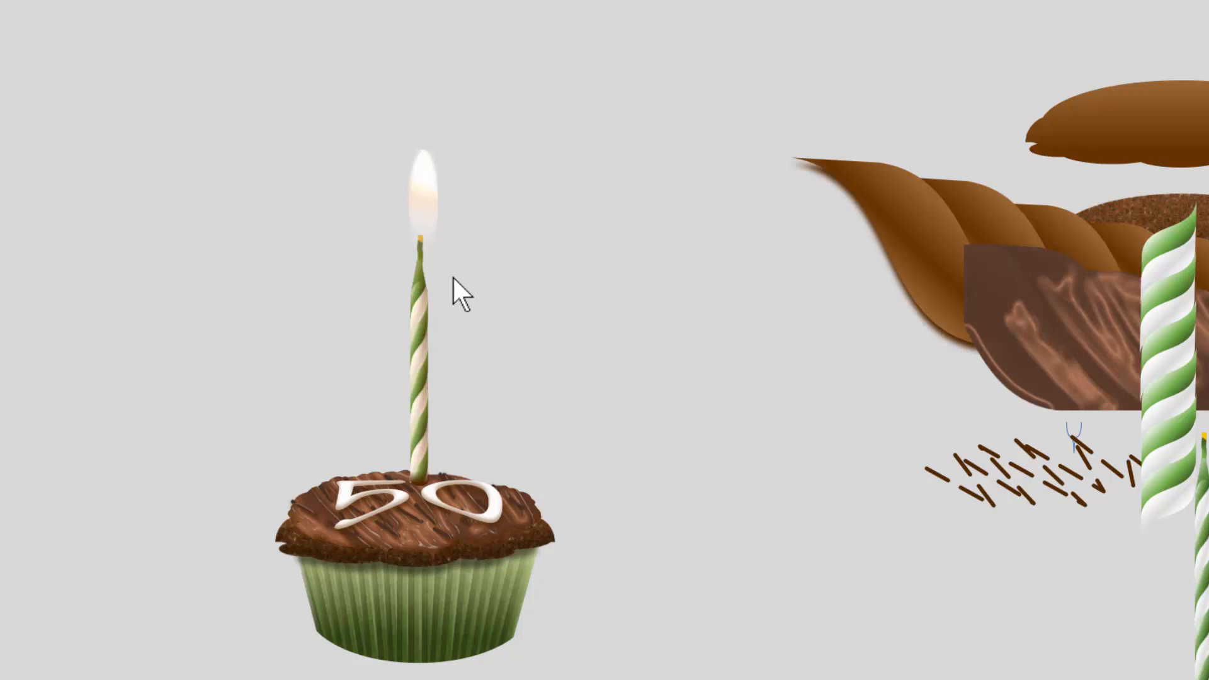
key(Escape)
- Add a Grow/Shrink emphasis animation to the flame on the candle
click(381, 245)
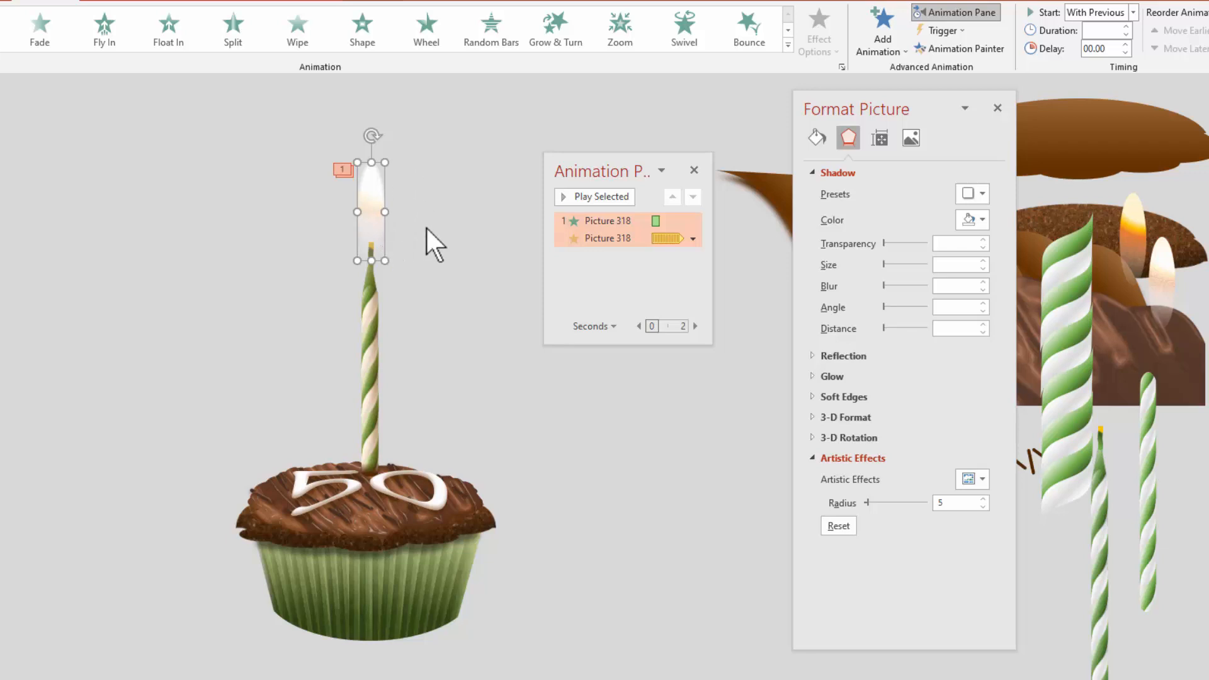
click(881, 41)
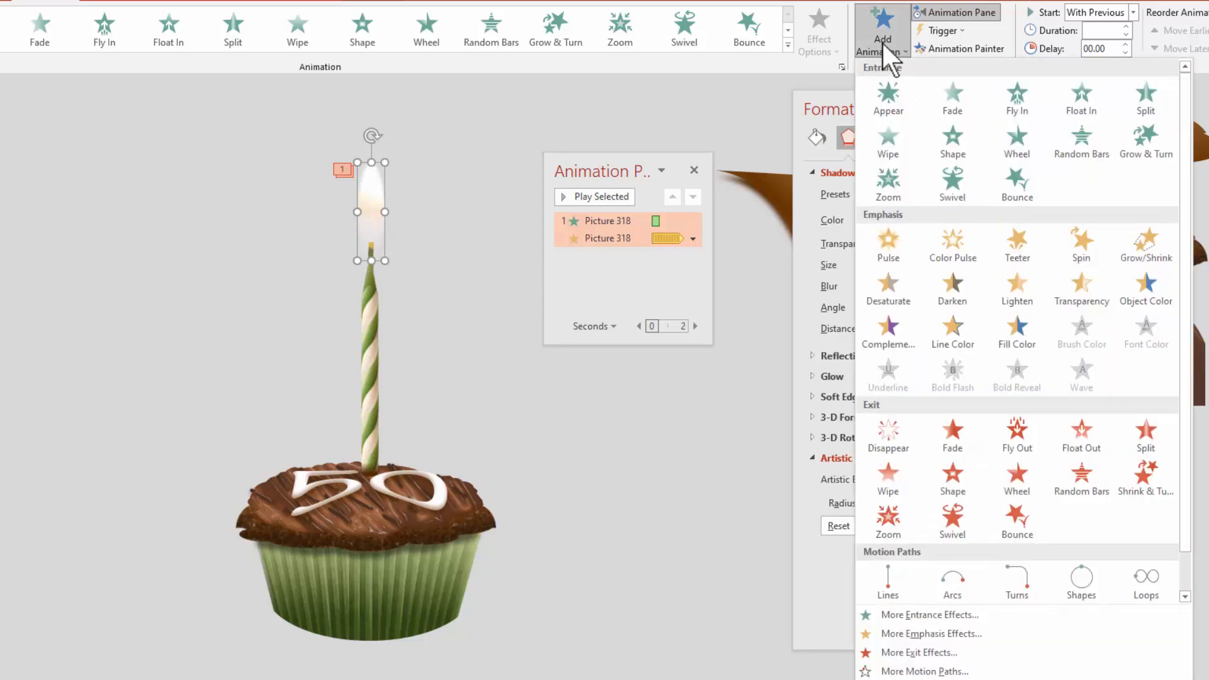
click(1143, 247)
click(457, 431)
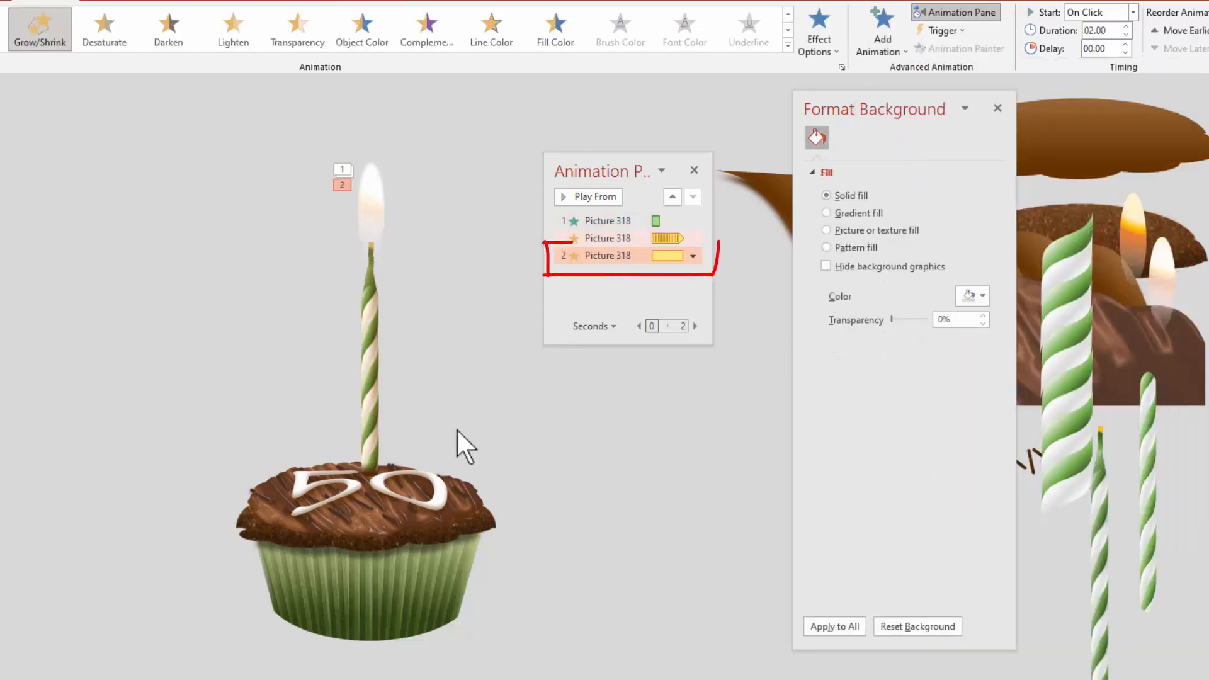
- Set the Grow/Shrink animation to start With Previous and repeat Until End of Slide
click(692, 255)
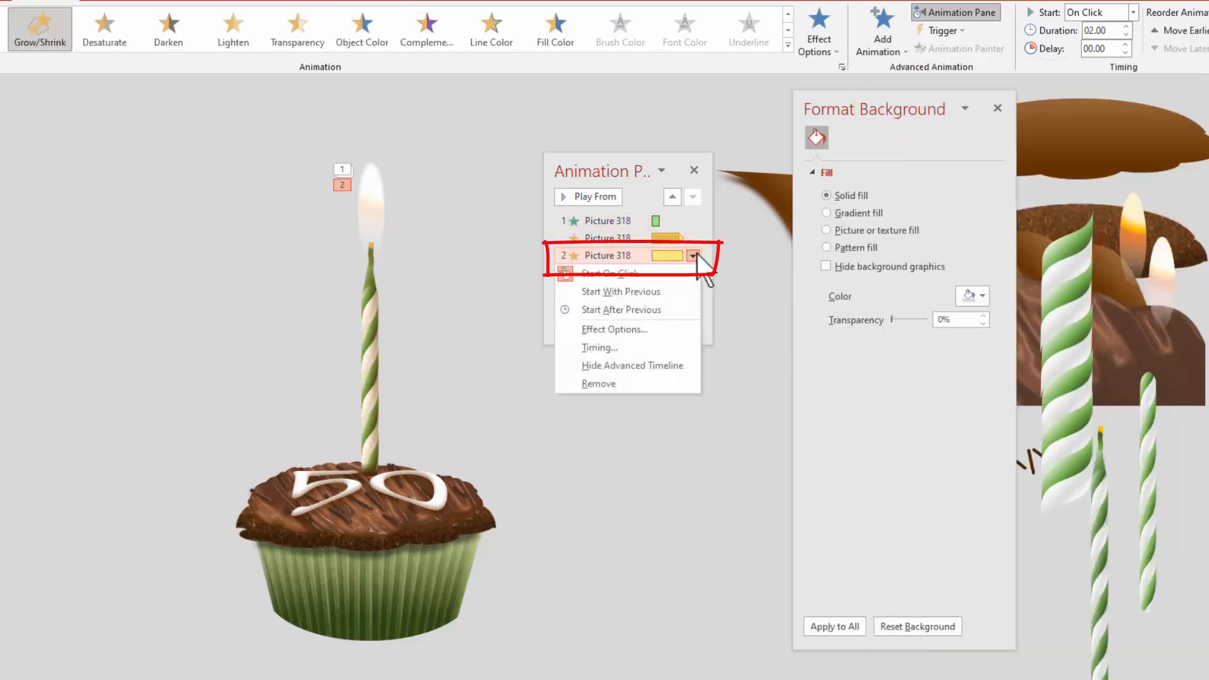
click(622, 348)
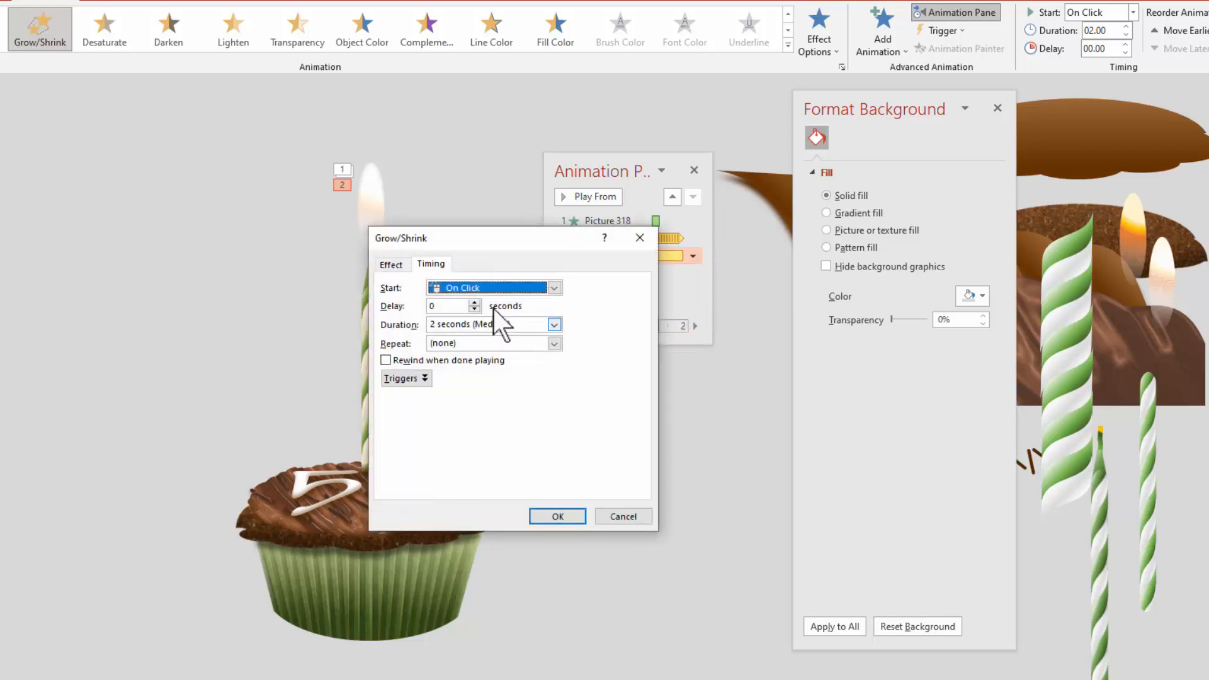
click(554, 287)
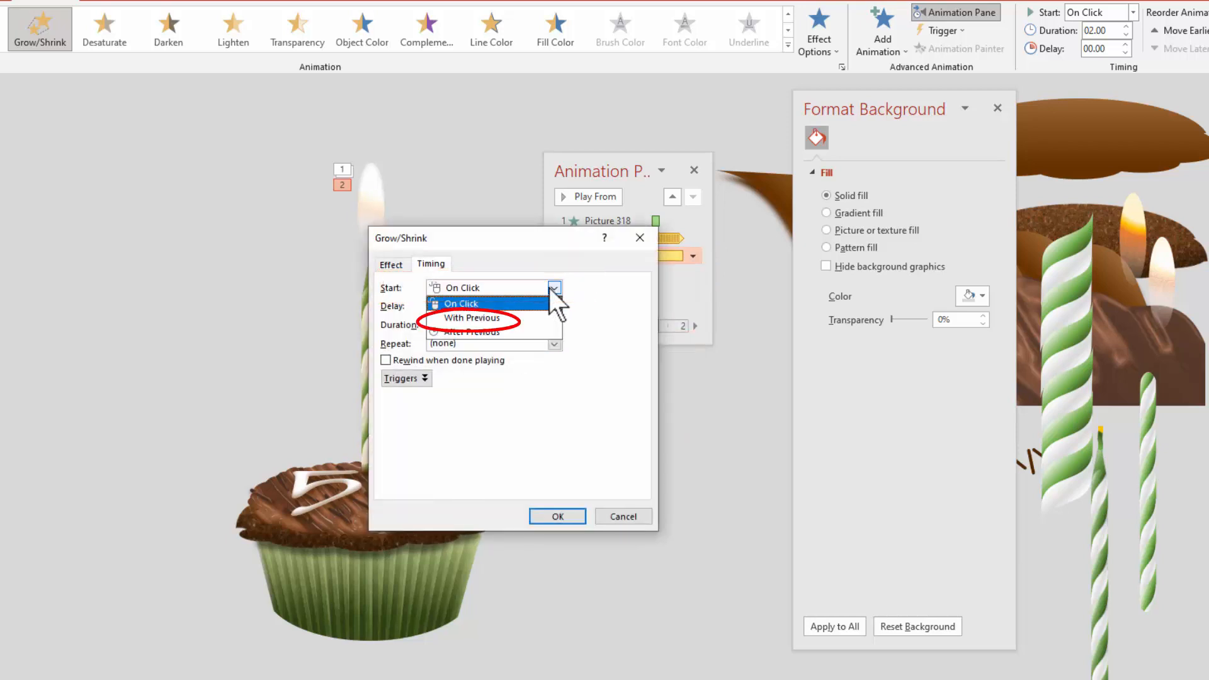
key(Escape)
key(Down)
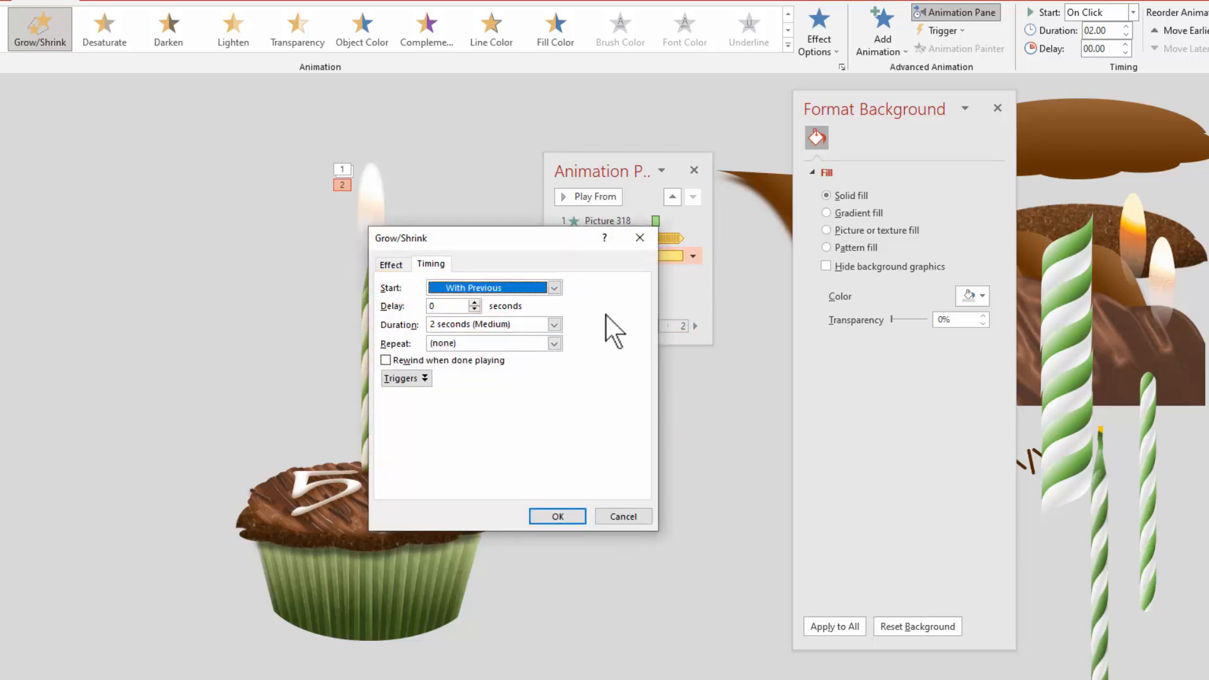
click(554, 343)
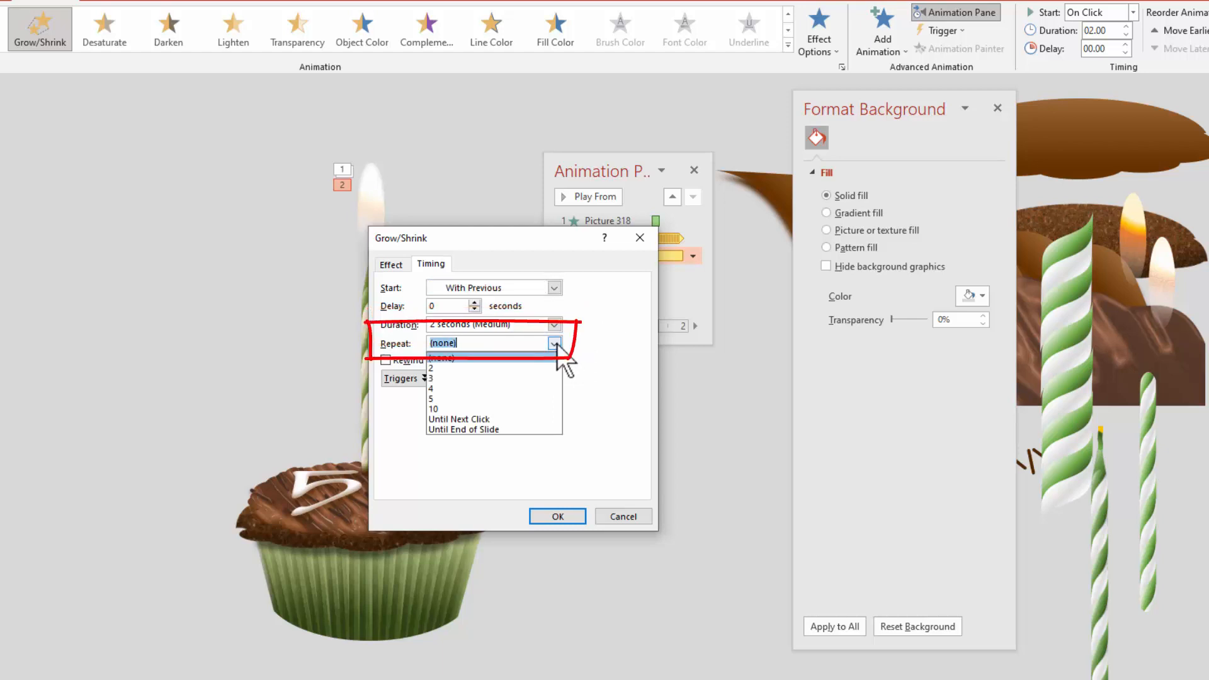
click(453, 429)
- Set the Grow/Shrink animation's size to a custom 90% and preview the flame in the slide show
click(393, 264)
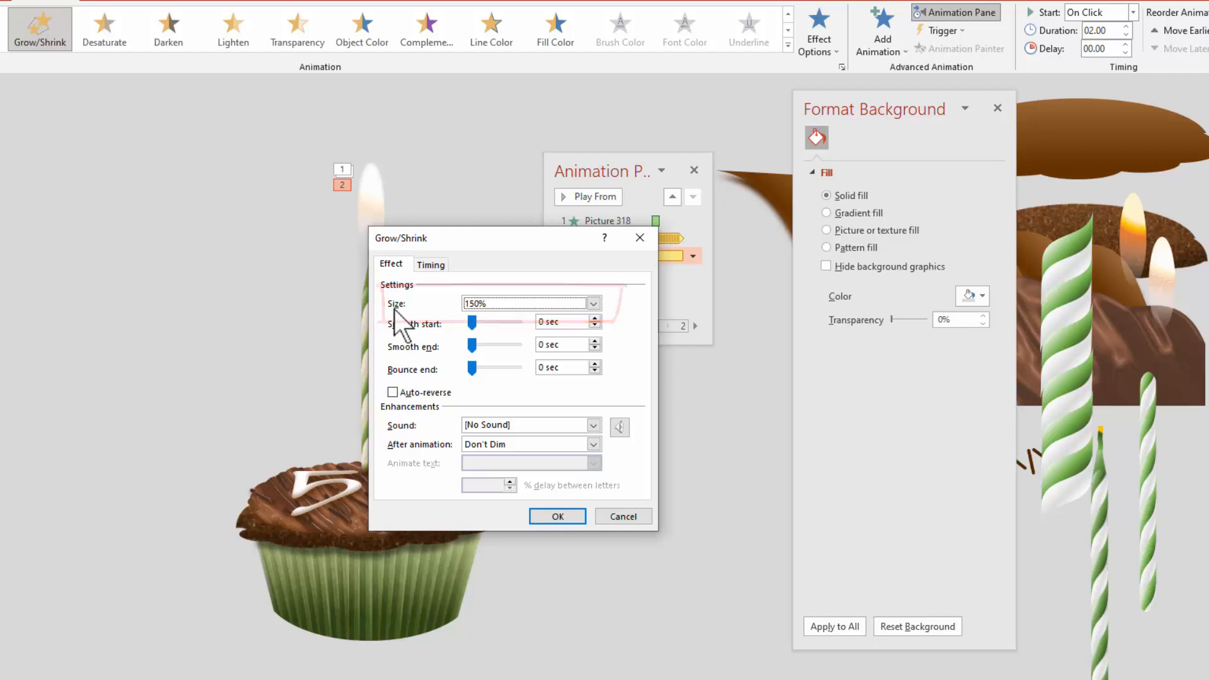
click(592, 303)
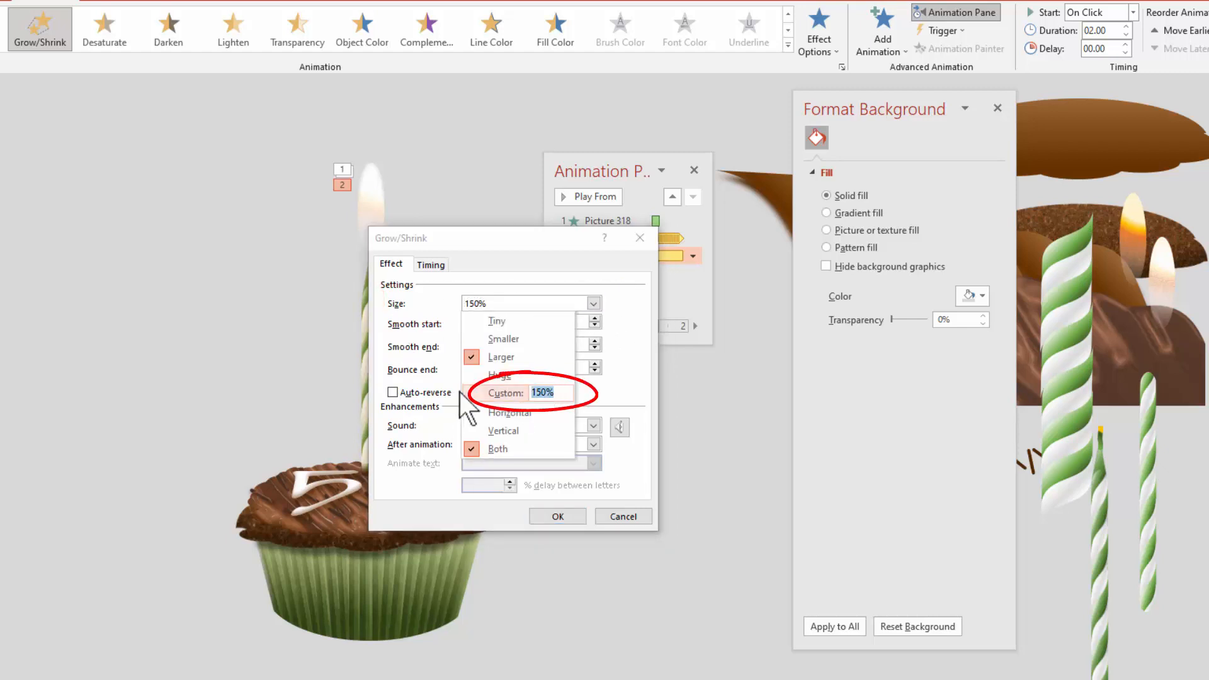
text(90)
key(Return)
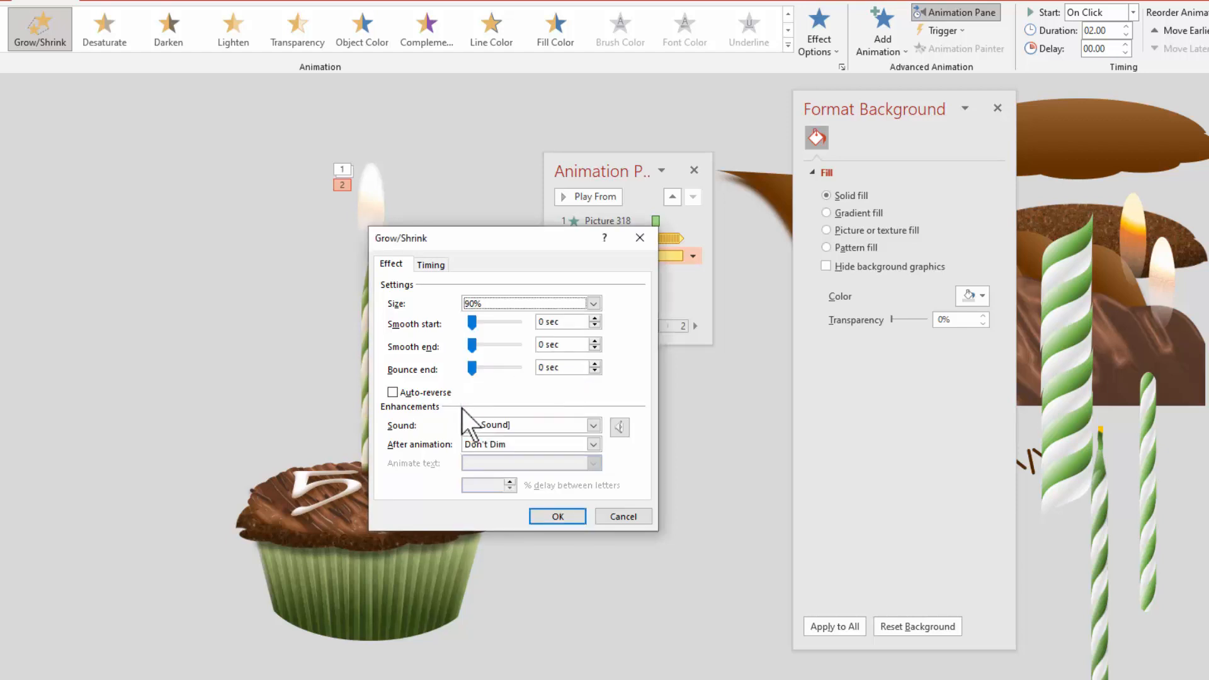
click(569, 518)
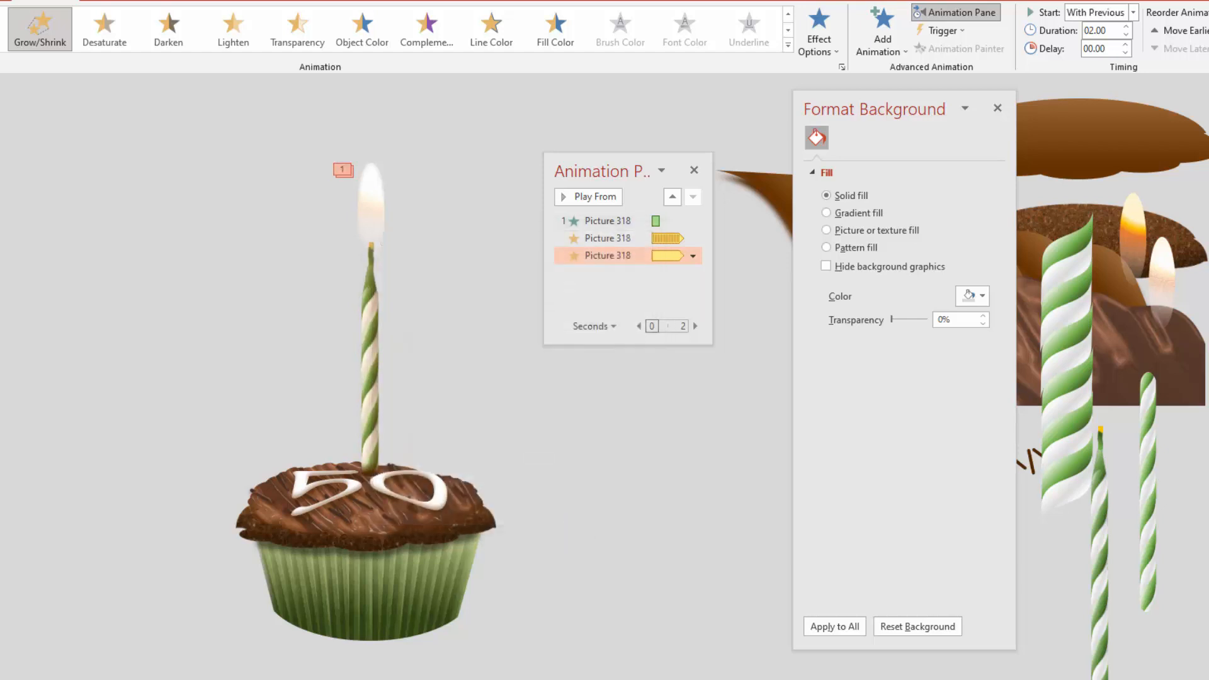
key(shift+F5)
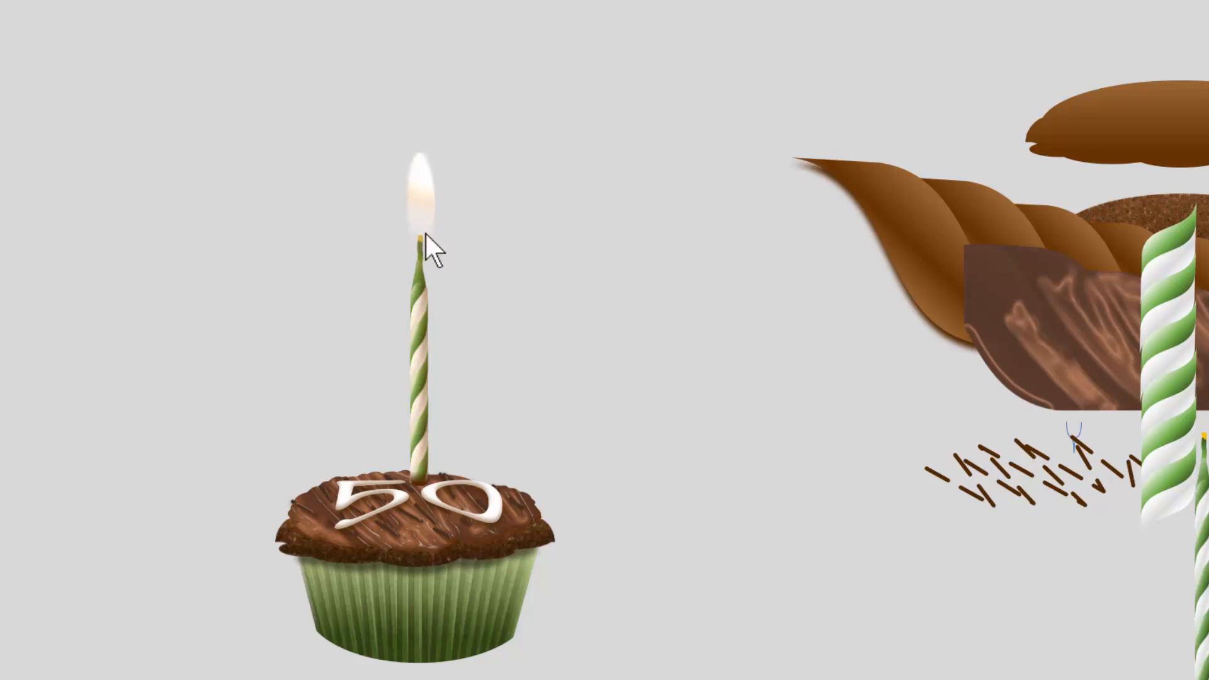
key(Escape)
- Enable Auto-reverse for the flame's Grow/Shrink animation and preview it in the slide show
click(692, 254)
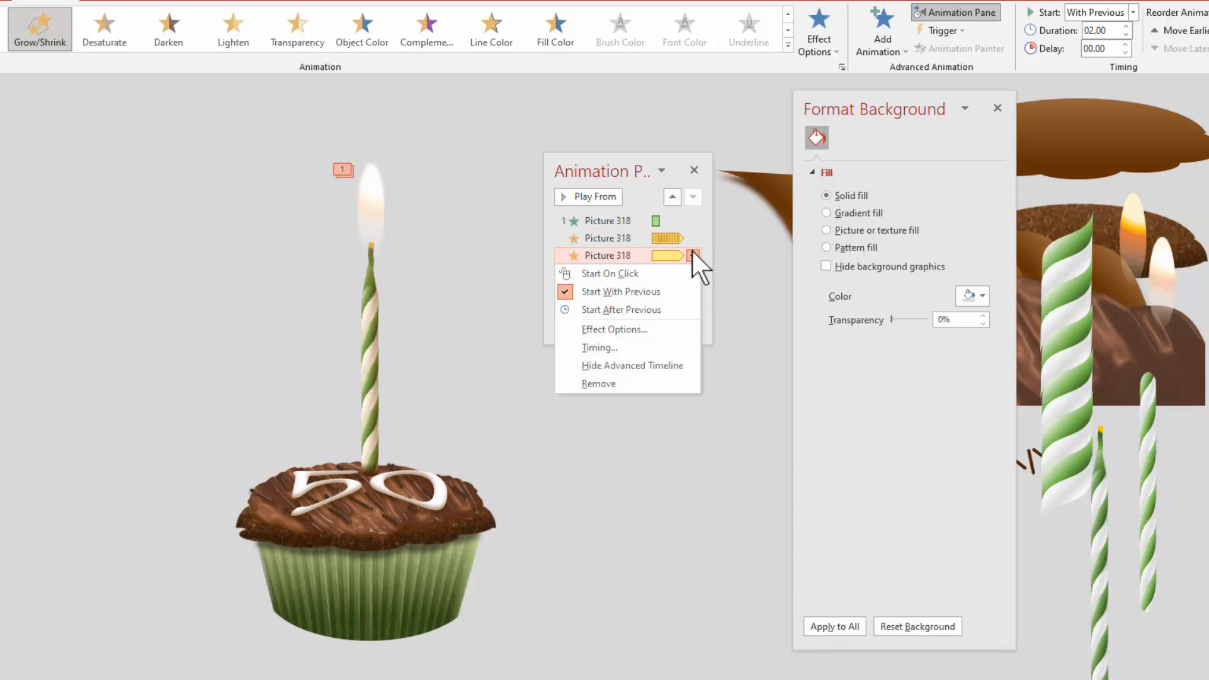
click(632, 329)
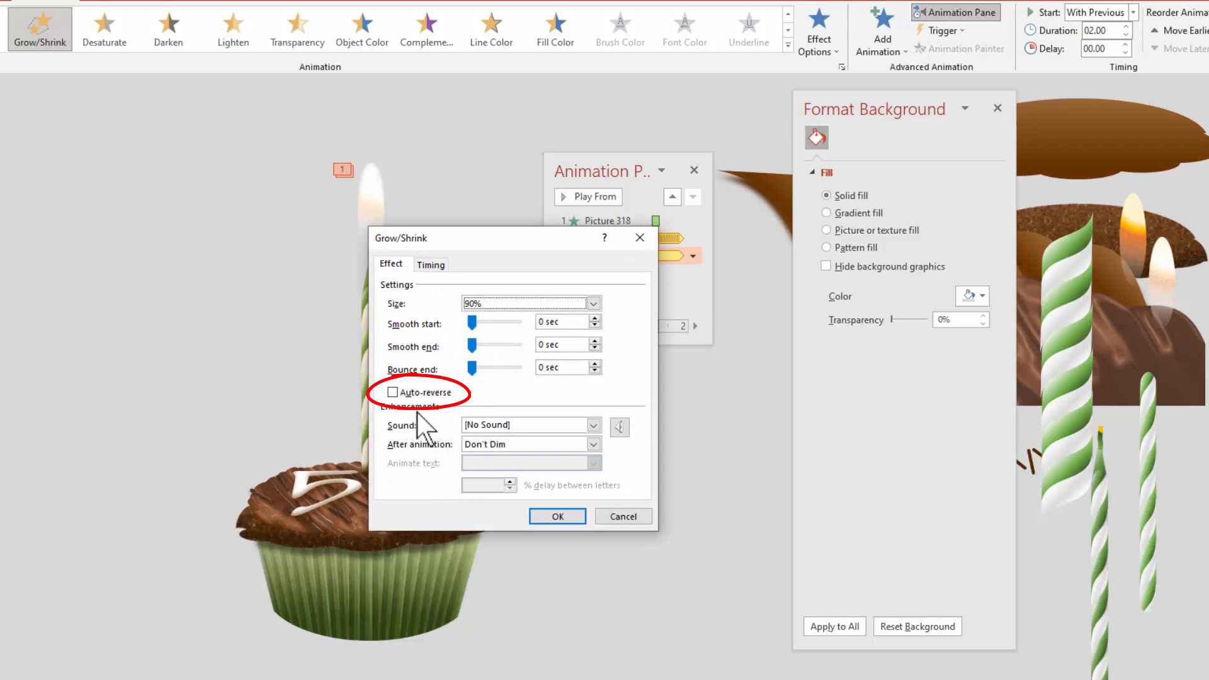
click(393, 392)
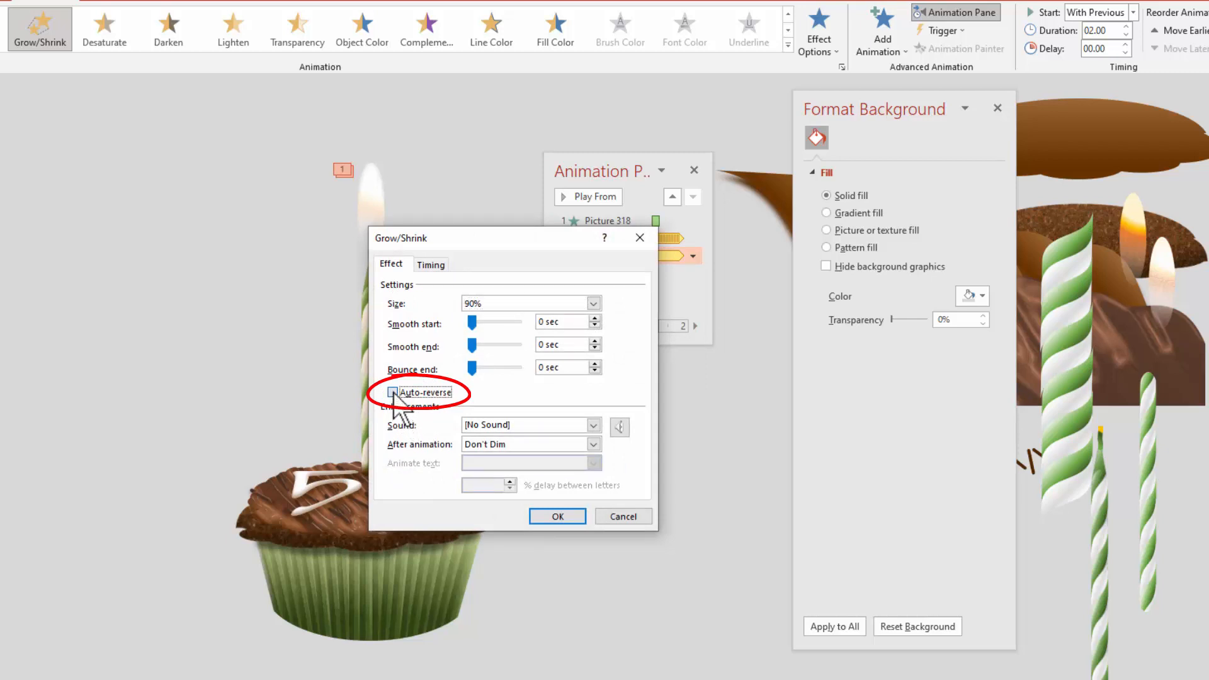
click(558, 516)
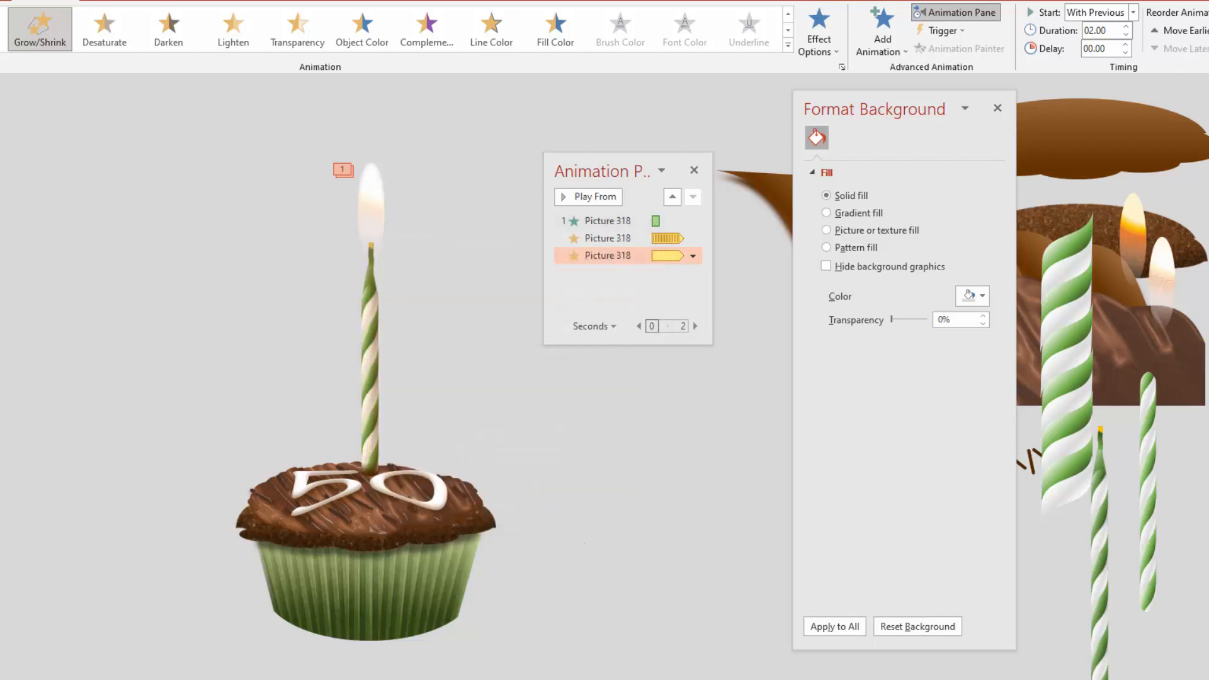
key(shift+F5)
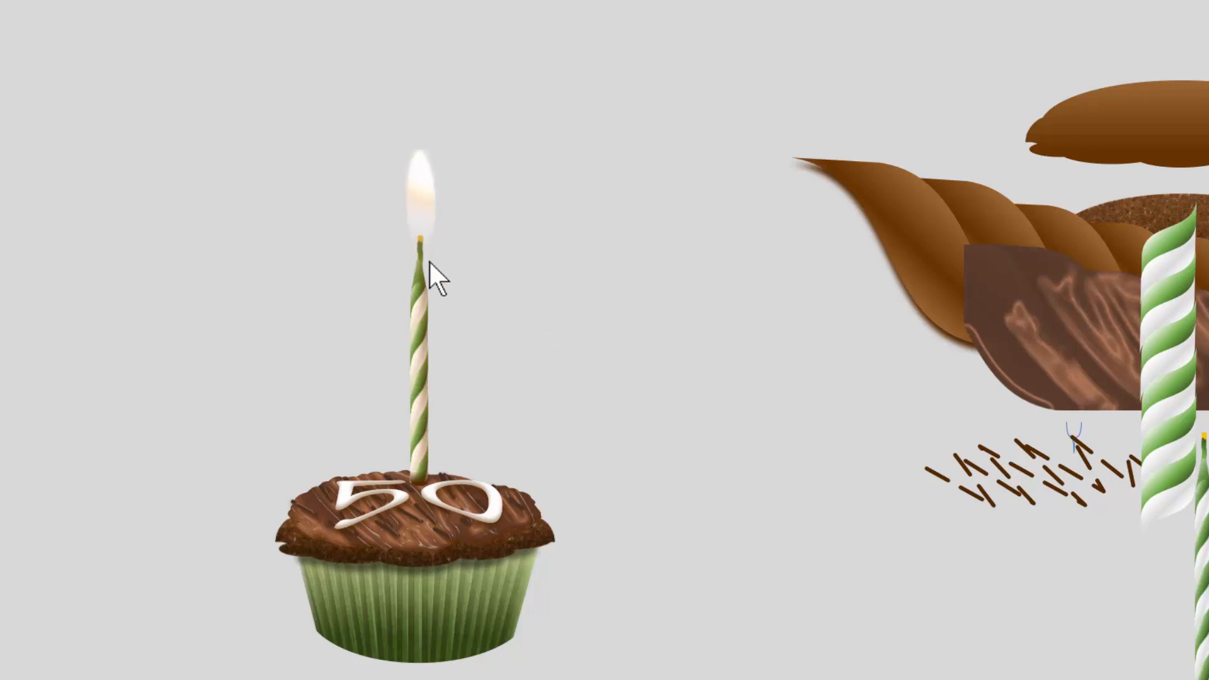
key(Escape)
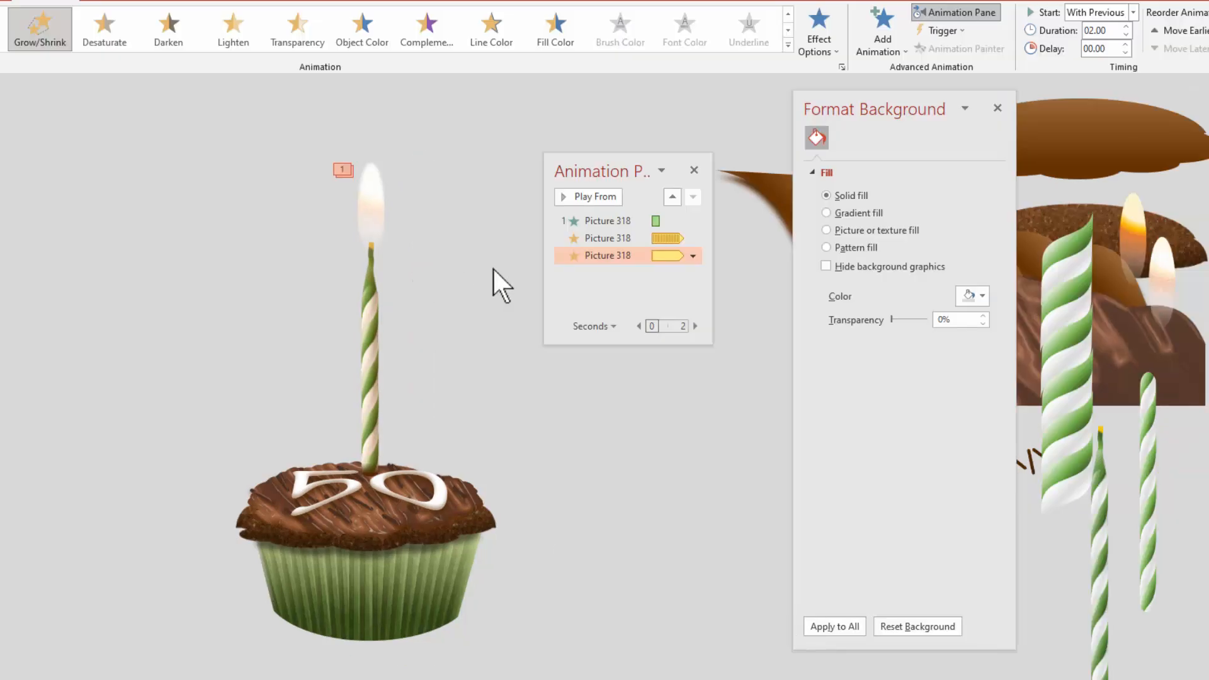
- Set the Grow/Shrink animation's duration to 0.03 seconds and preview the flickering flame in the slide show
click(693, 256)
click(604, 346)
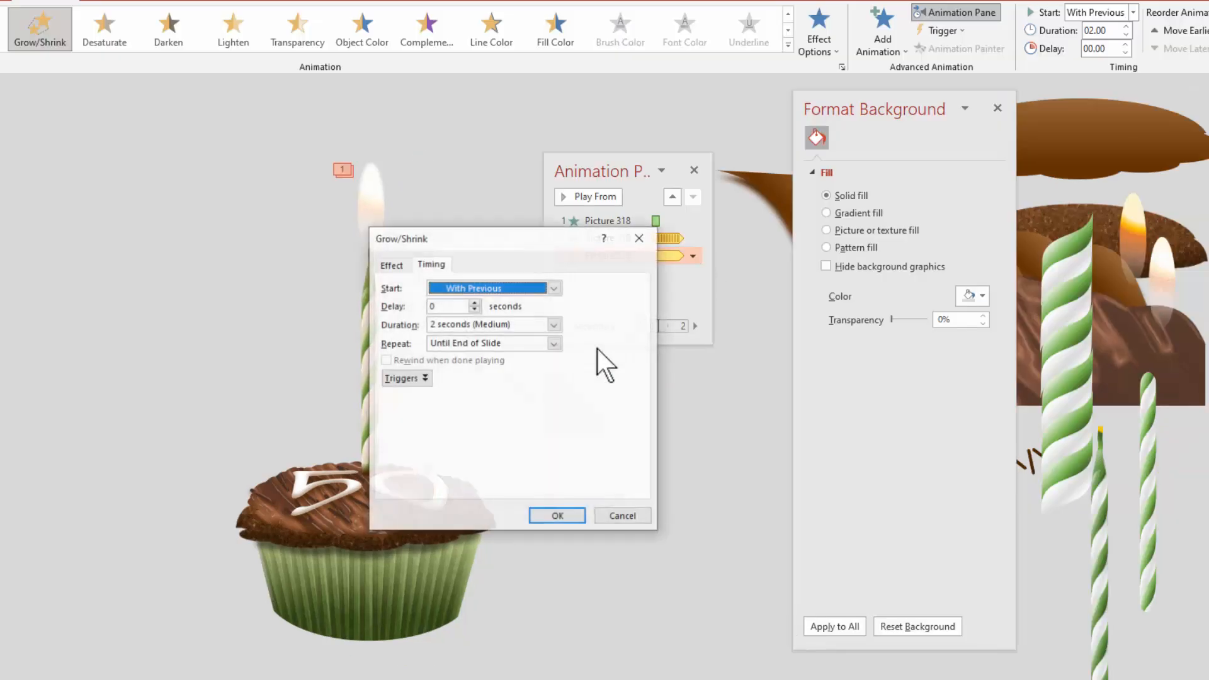
click(553, 325)
key(Up)
key(Up)
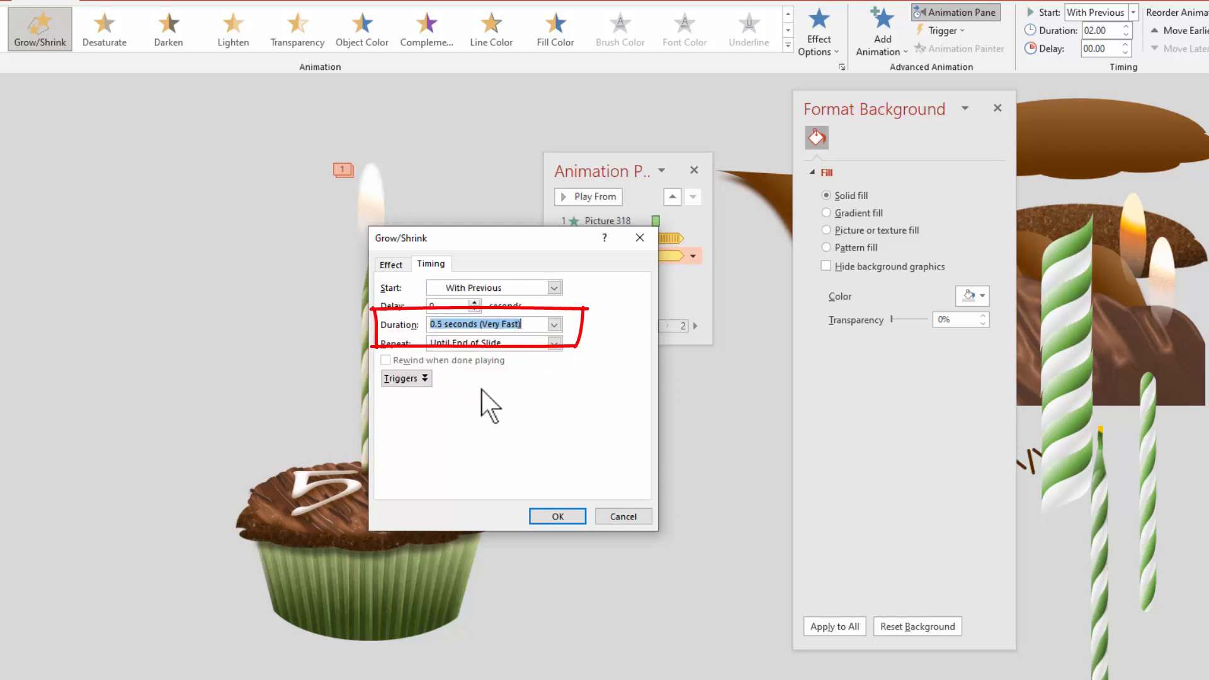
click(437, 323)
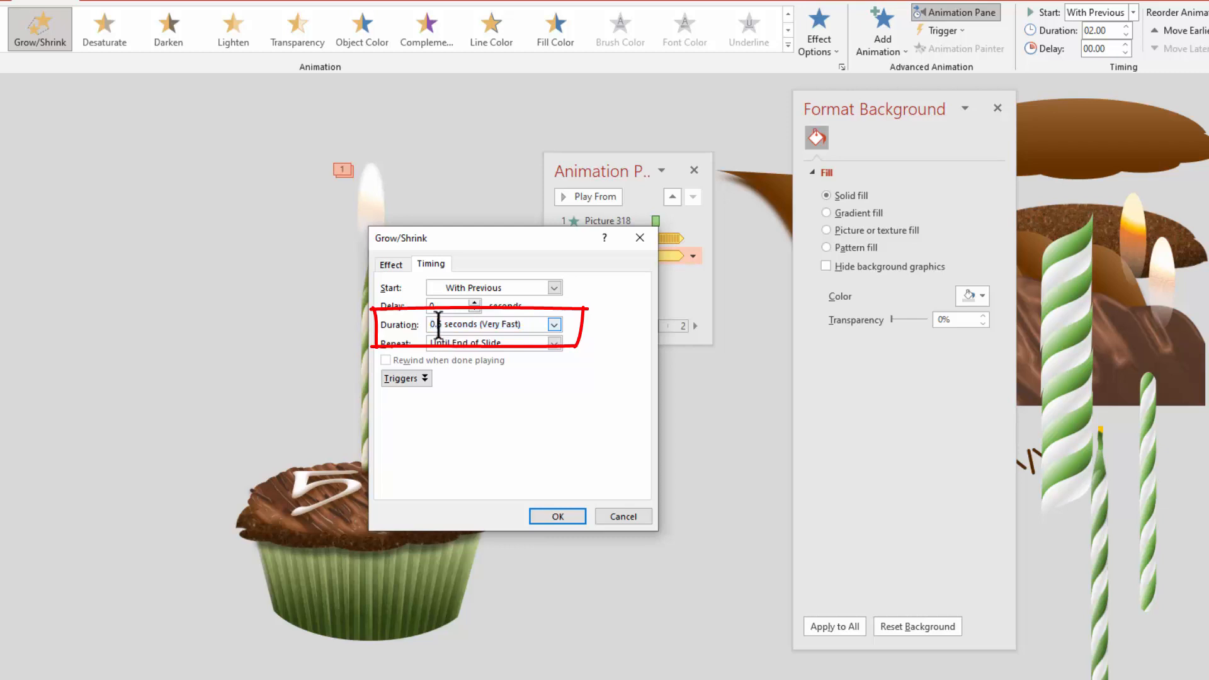
drag(439, 323, 531, 327)
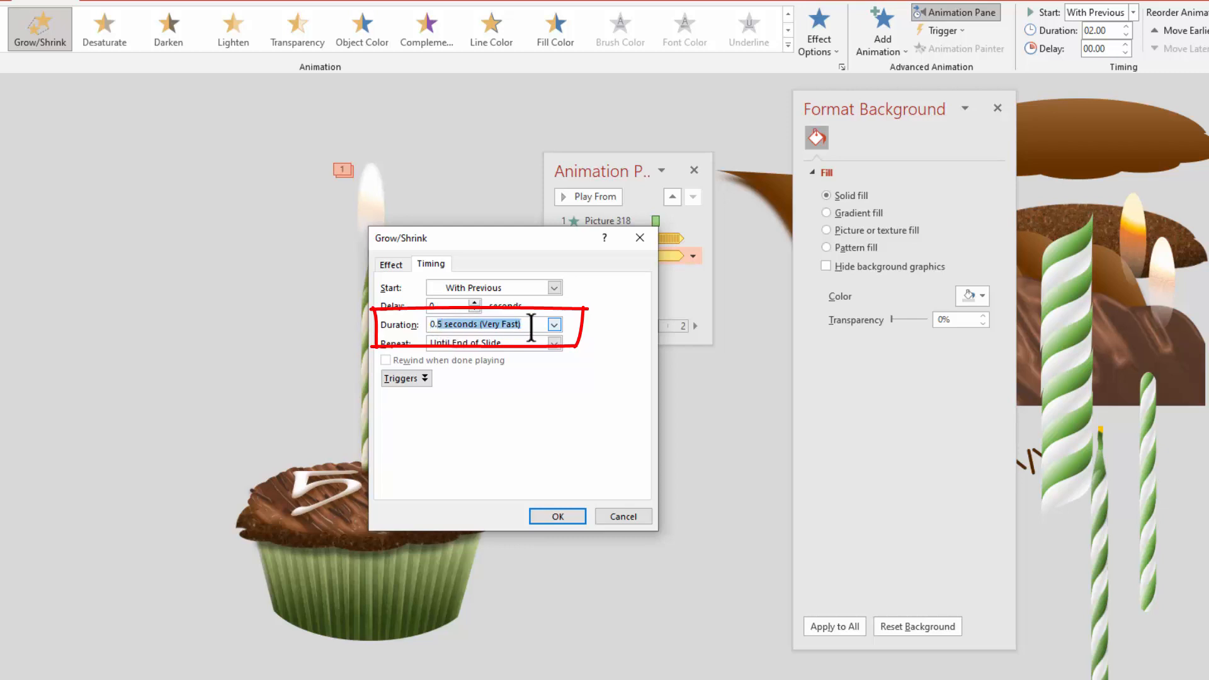
text(03)
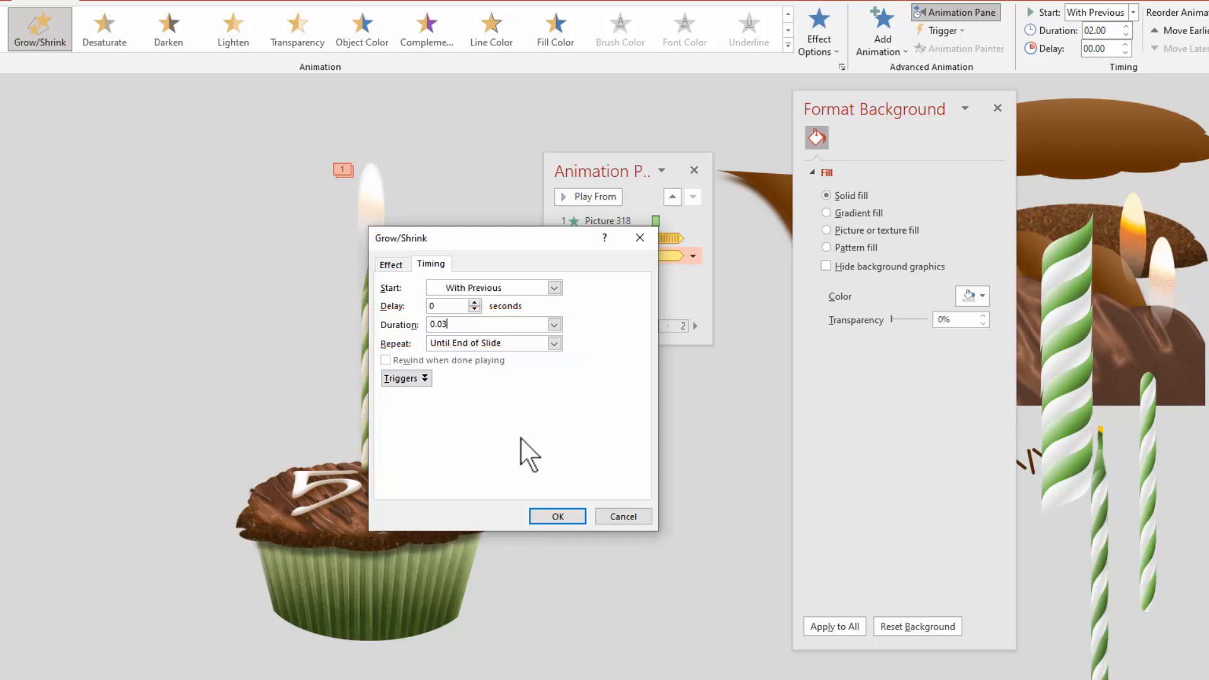
click(559, 517)
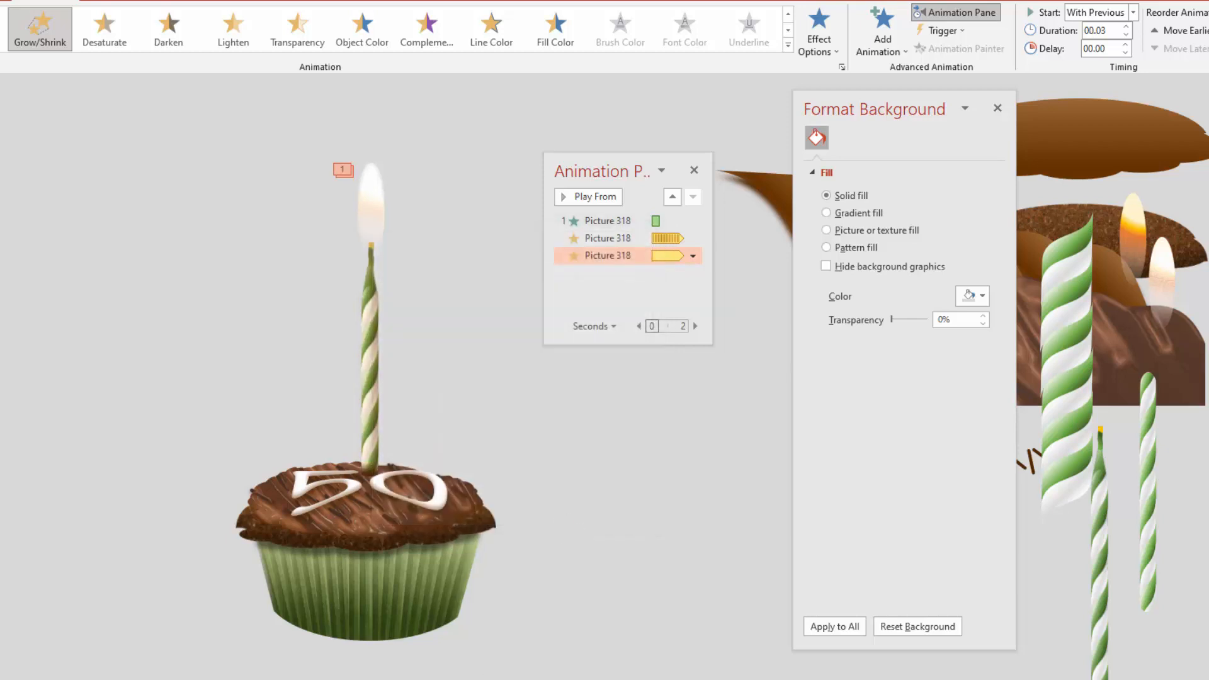
key(shift+F5)
key(space)
click(454, 357)
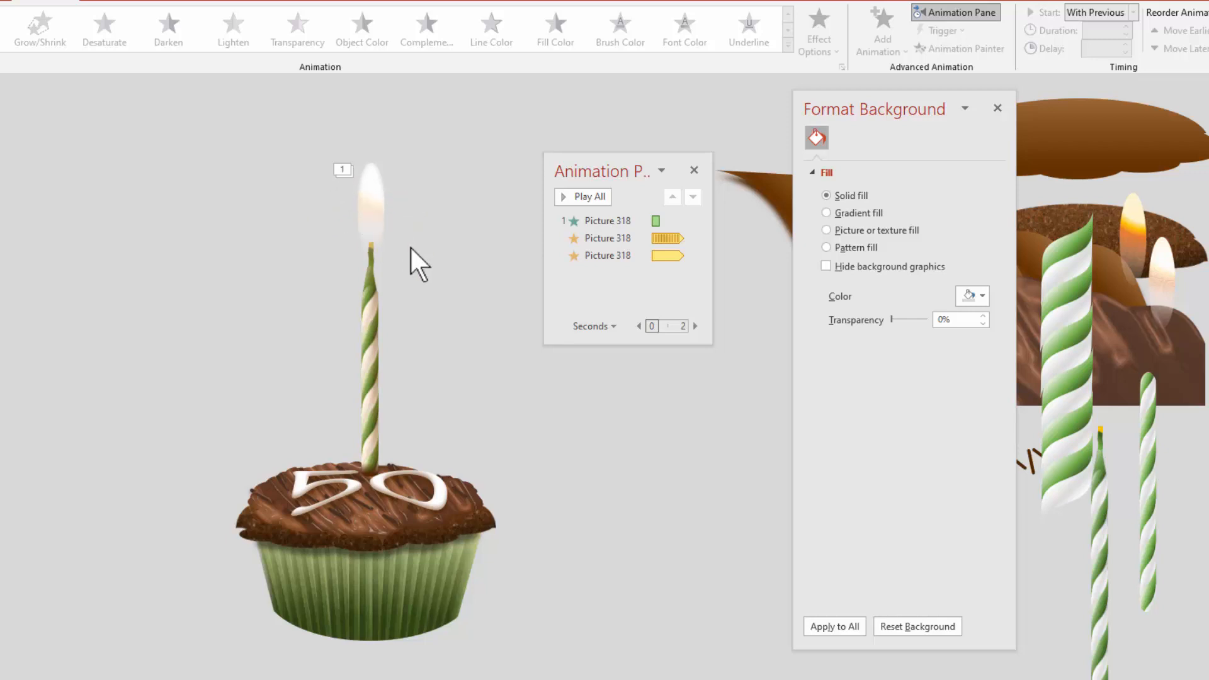
- Duplicate the flame beside the candle and remove all three animations from the copy
click(372, 199)
drag(372, 198, 433, 205)
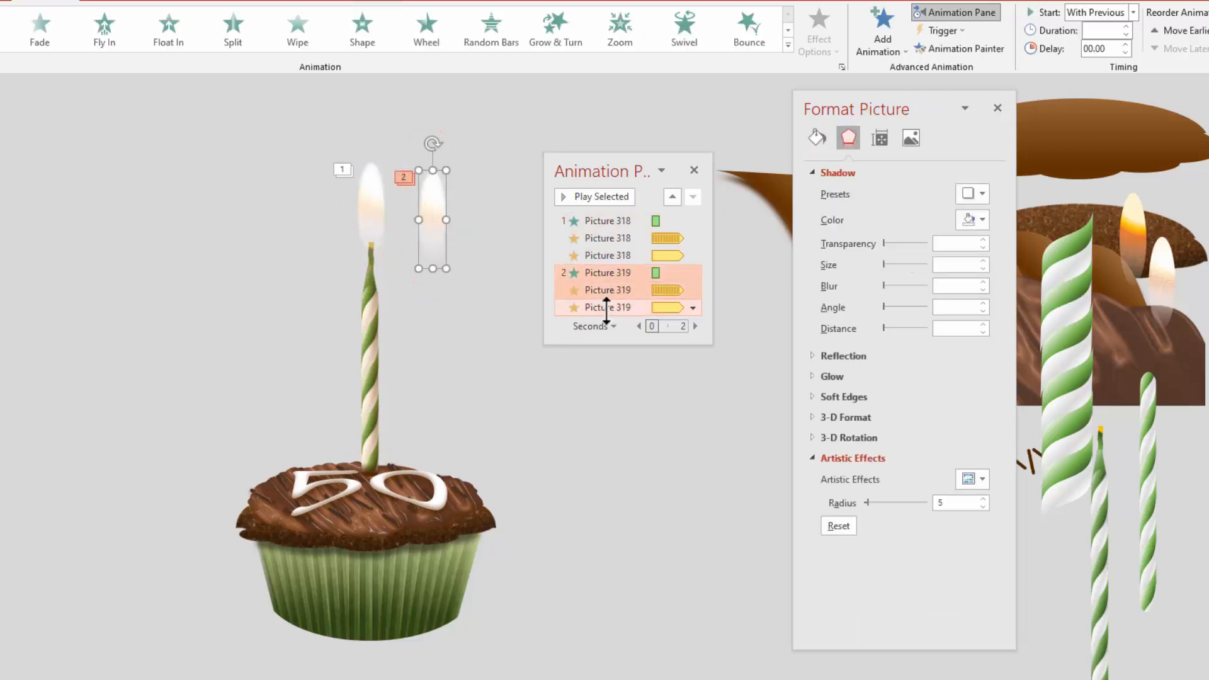
right_click(605, 307)
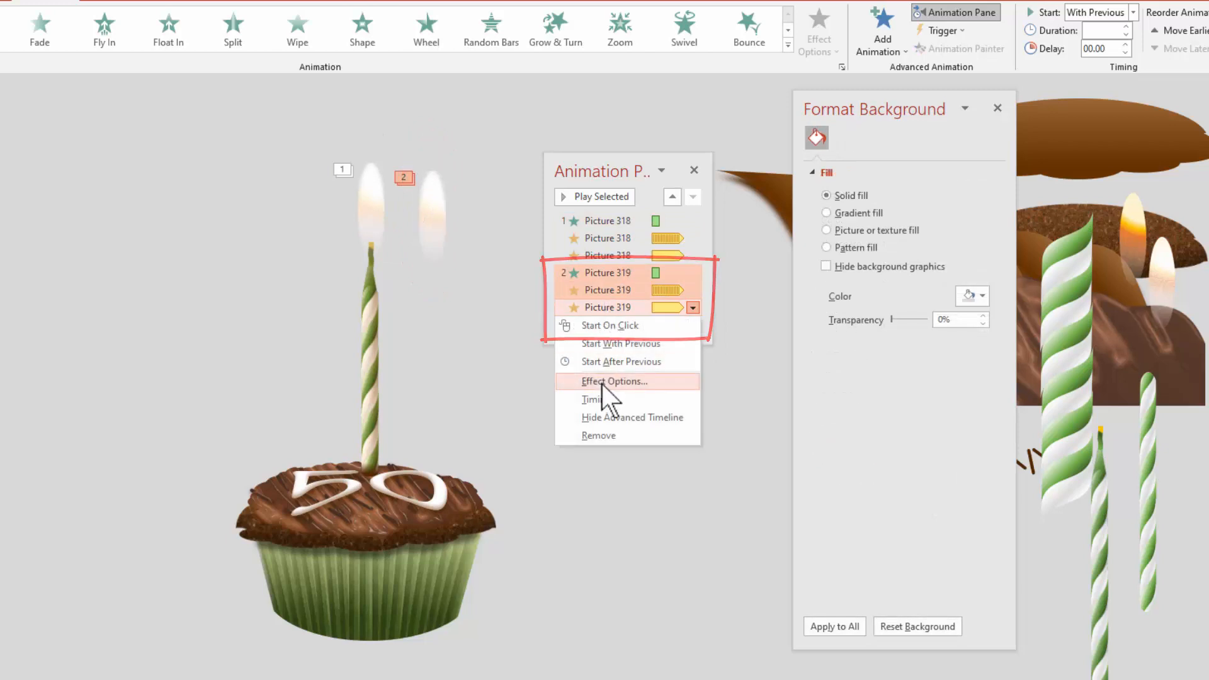
click(595, 434)
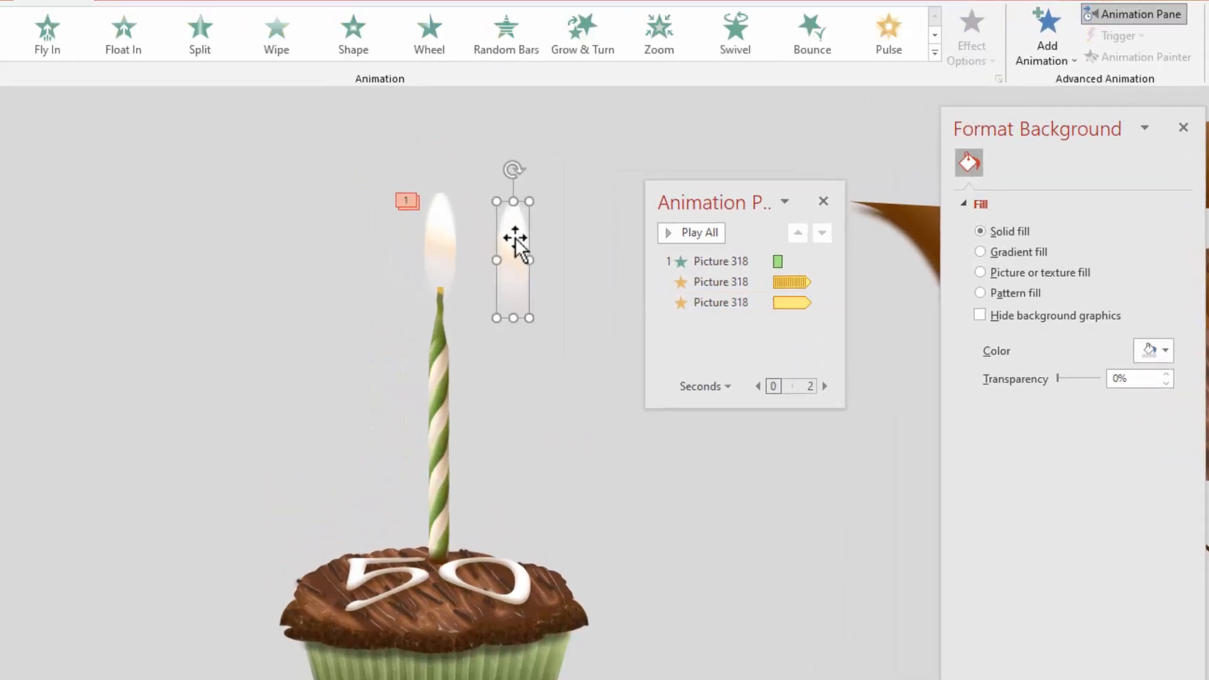
- Narrow the duplicated flame and place it over the original flame on the candle wick
click(437, 208)
drag(565, 287, 561, 287)
drag(562, 222, 489, 252)
key(Escape)
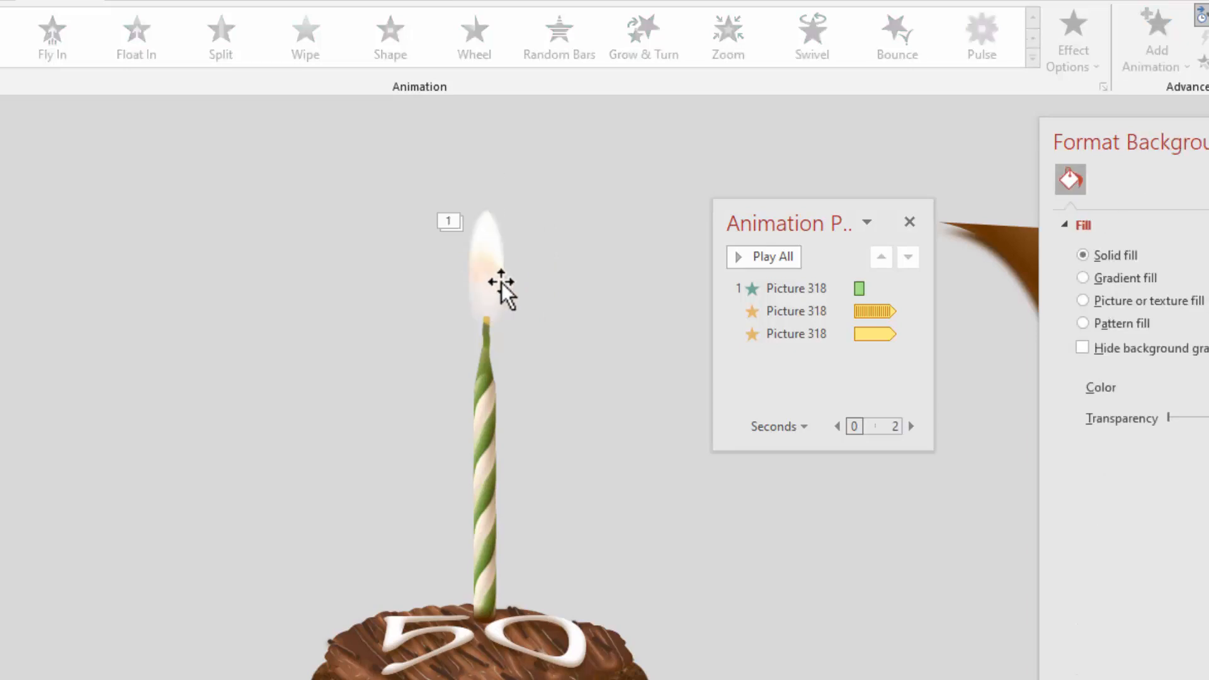
- Add a Swivel entrance animation to the narrow flame copy on the candle wick
click(489, 244)
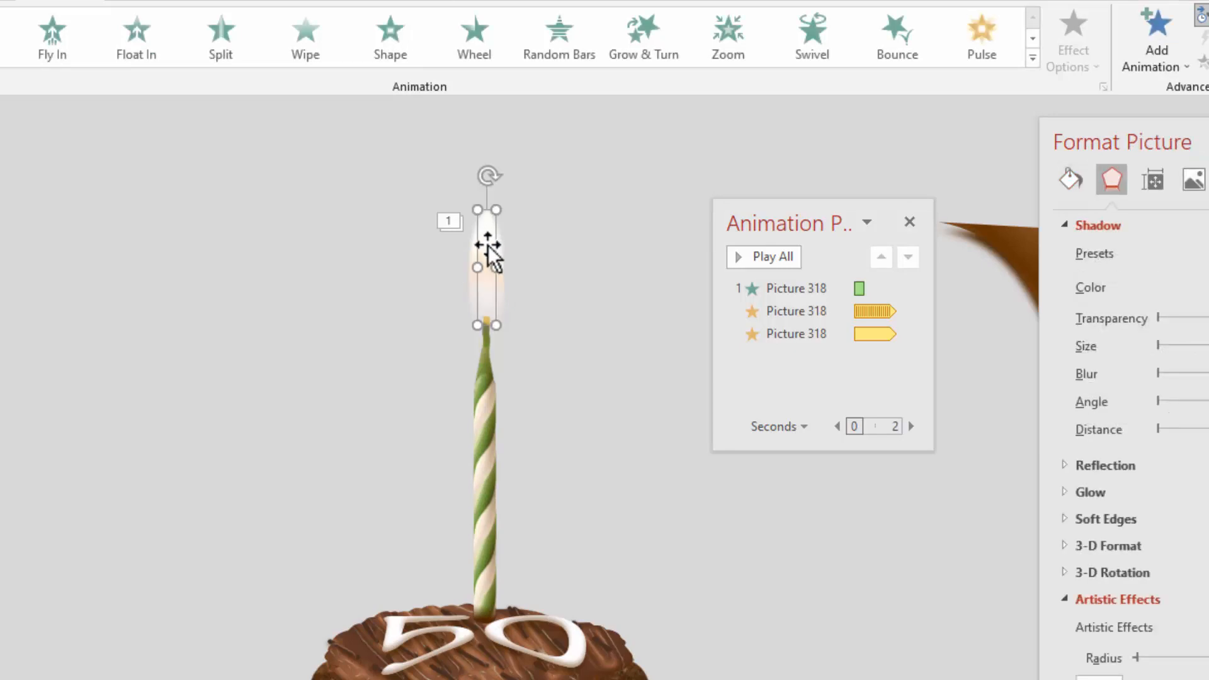
click(1061, 45)
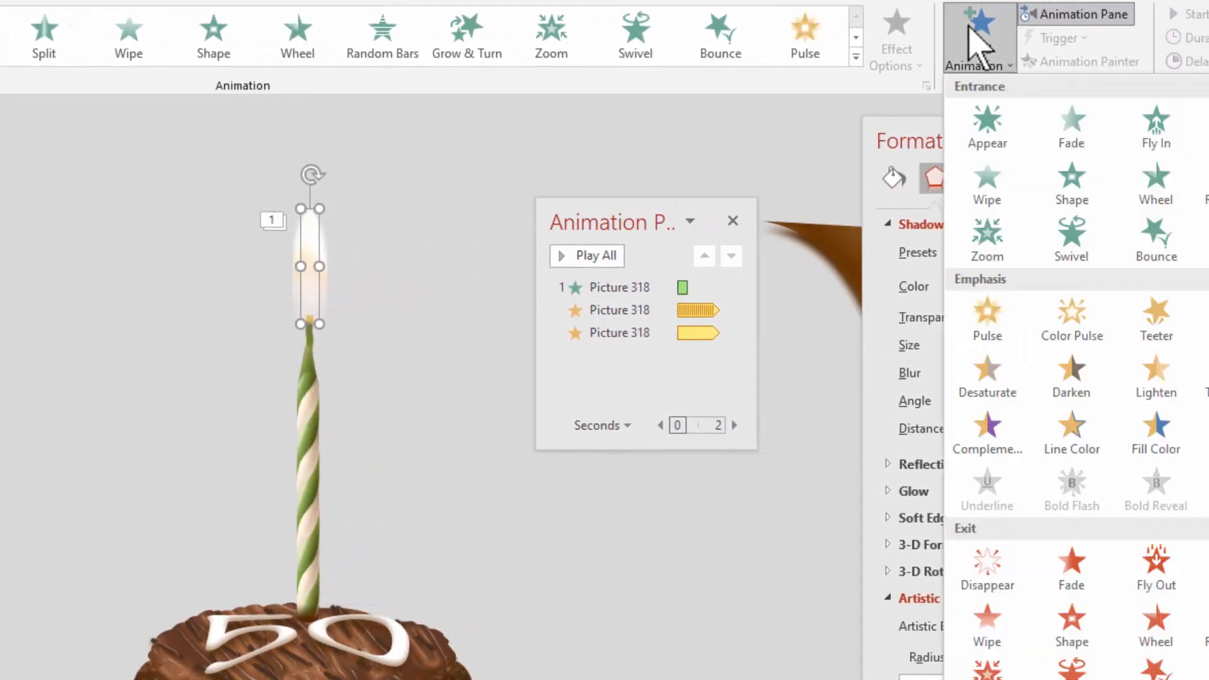
click(1080, 251)
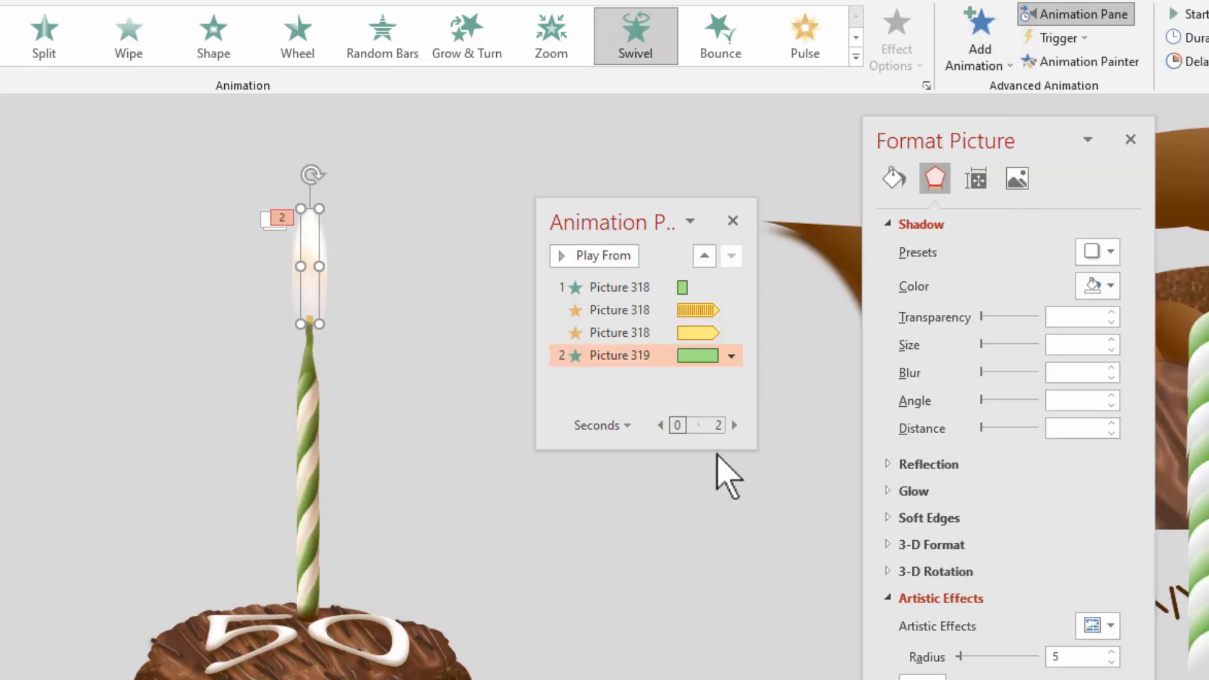
- Set the Swivel animation to start With Previous, delay 0.5 seconds and repeat Until End of Slide, and preview it in the slide show
click(730, 357)
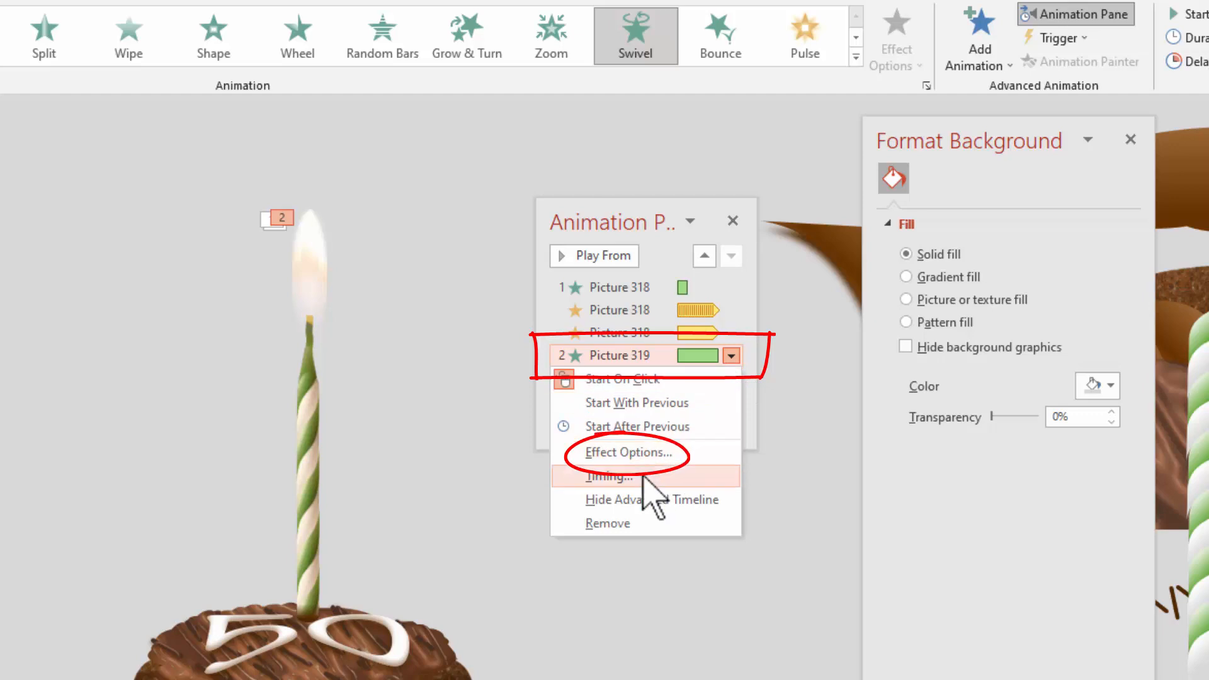
click(647, 452)
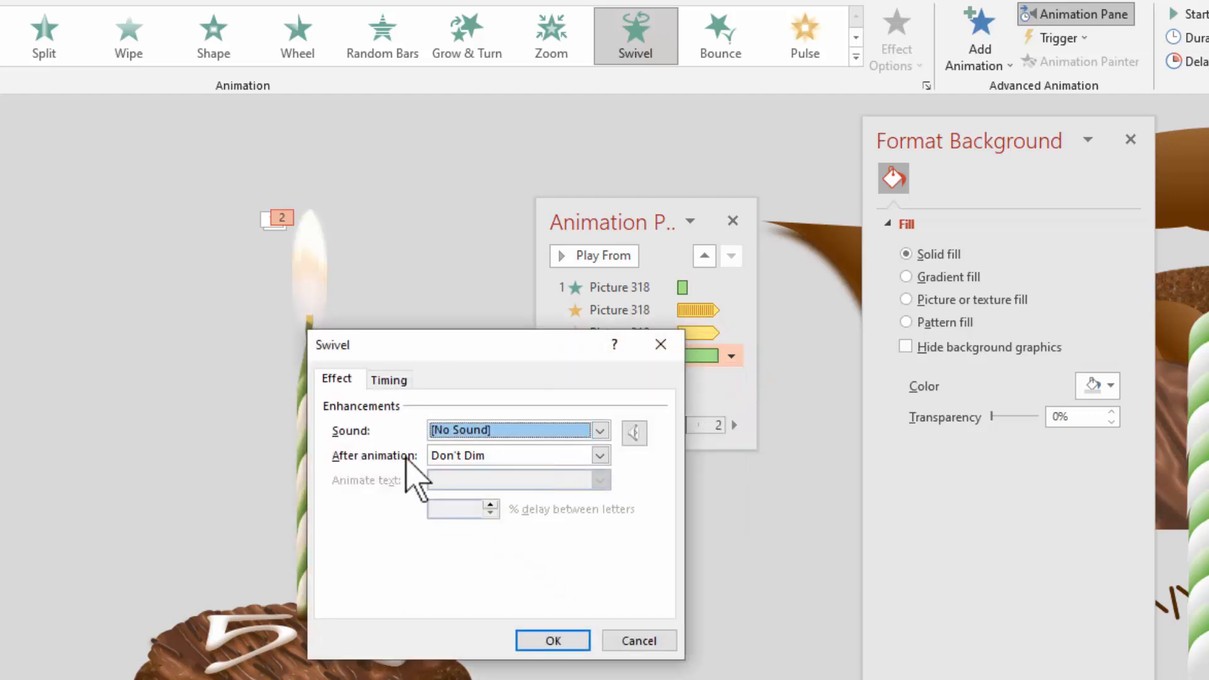
click(388, 380)
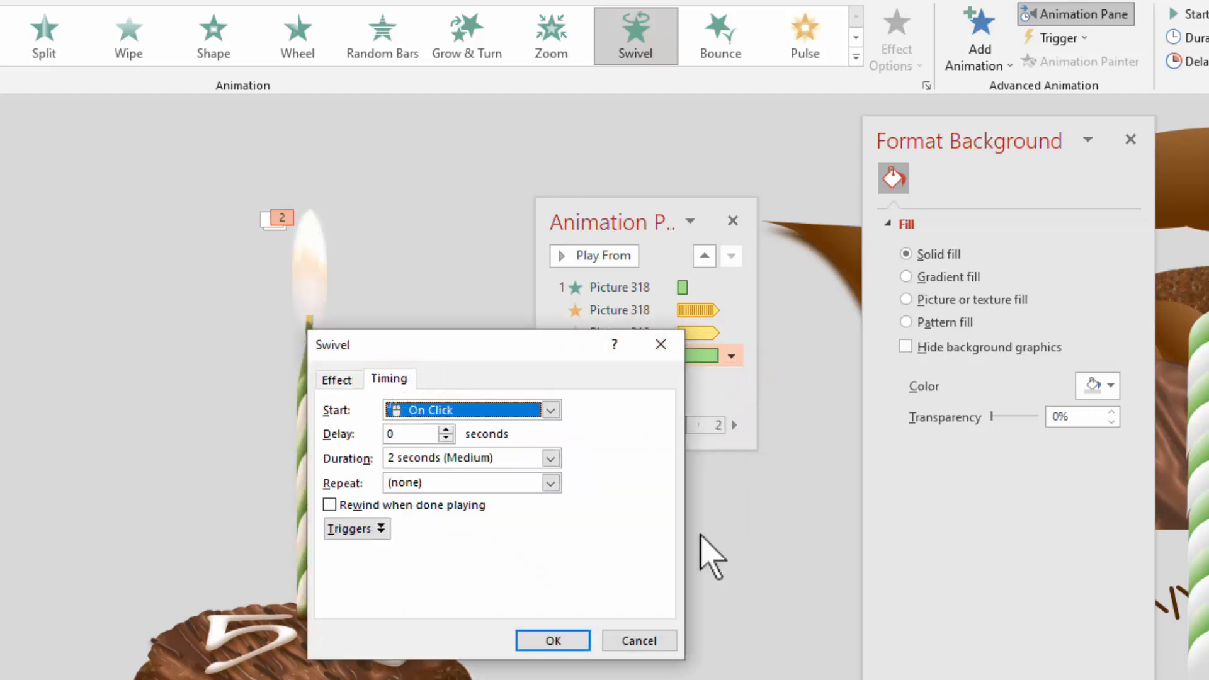
click(551, 409)
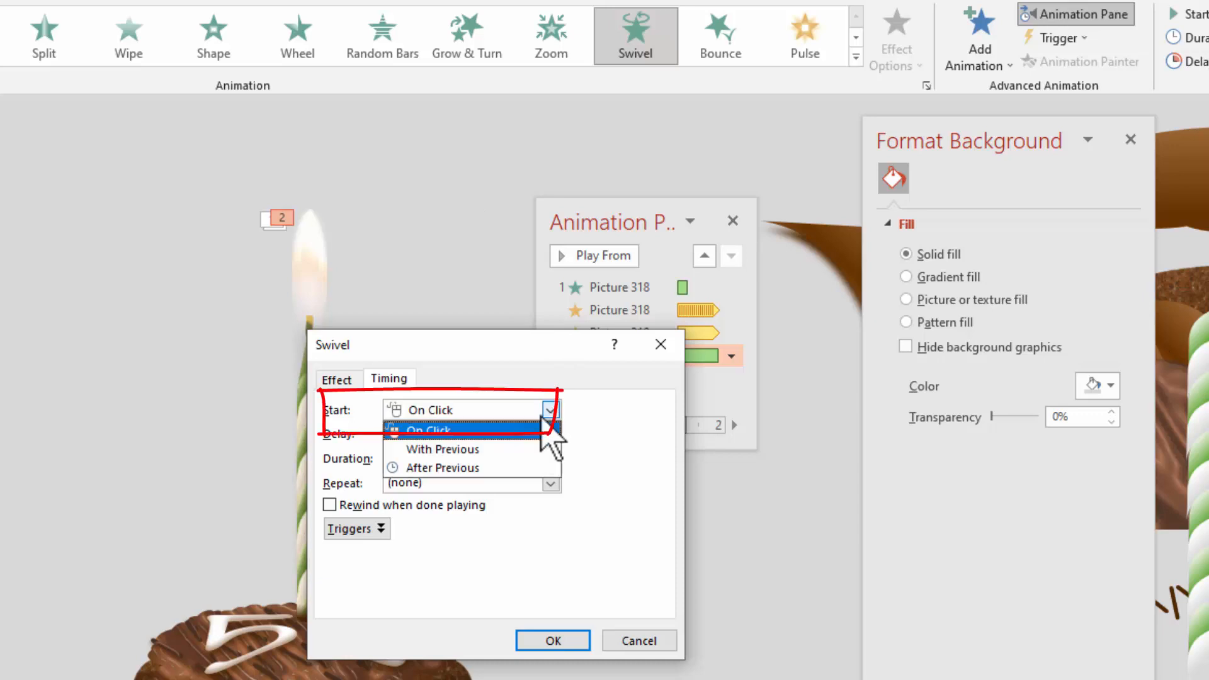
click(466, 450)
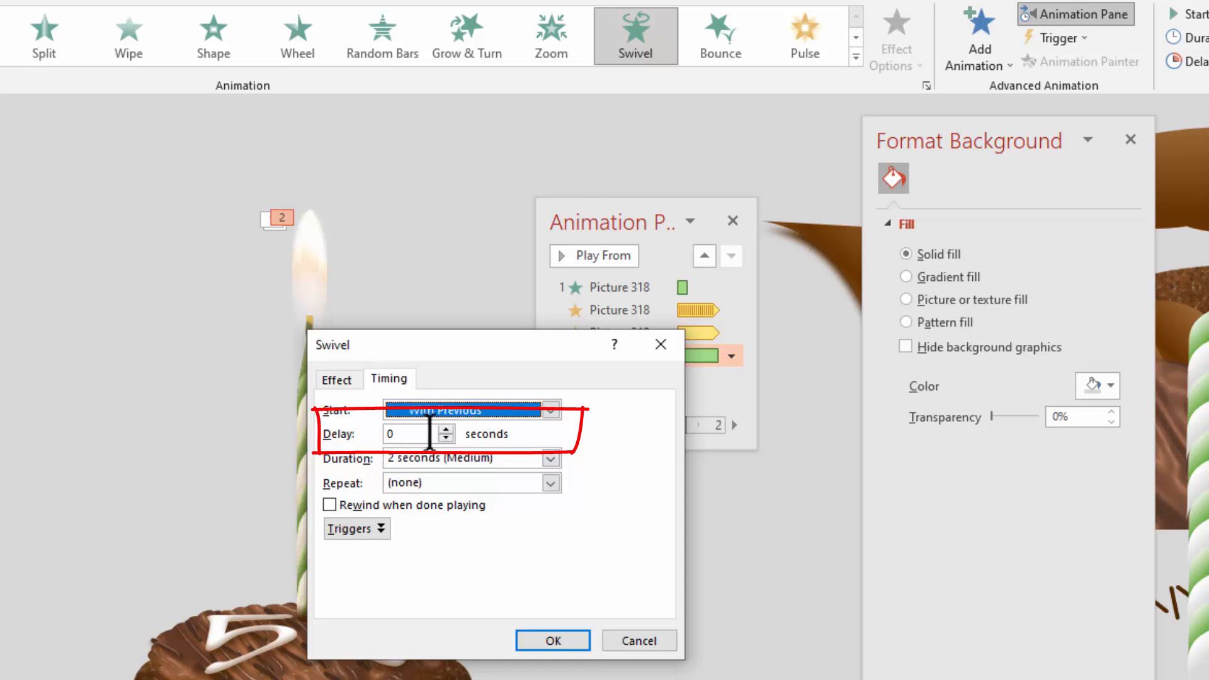
click(446, 428)
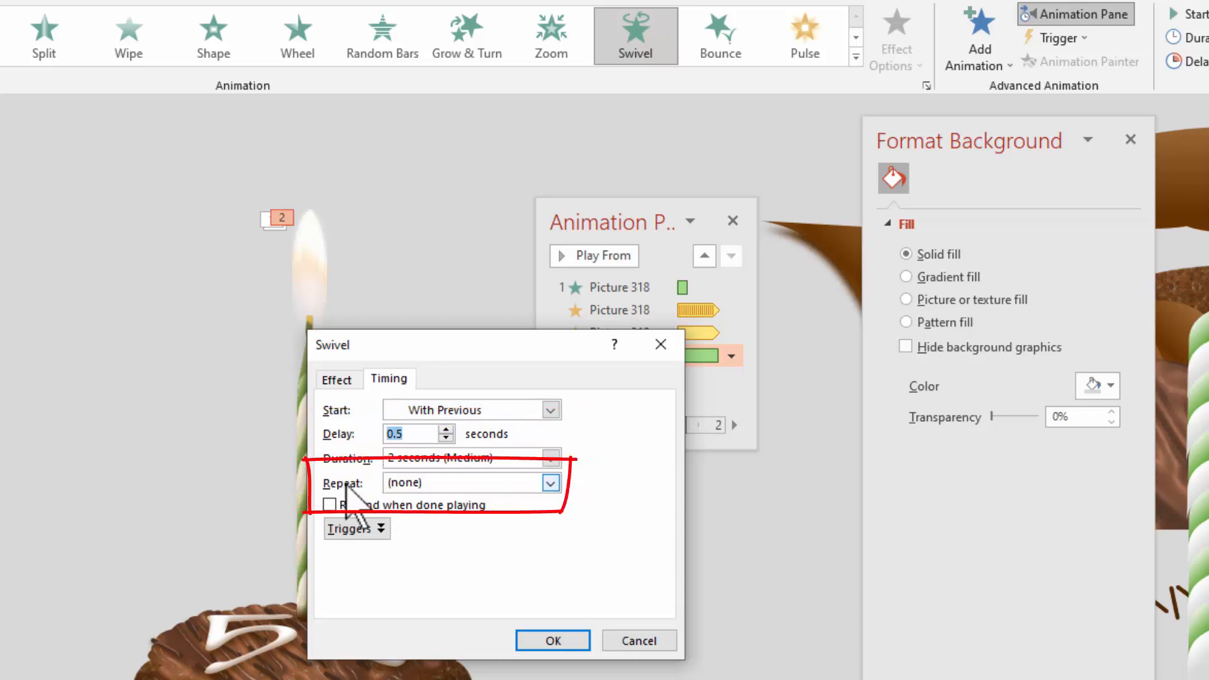
click(550, 483)
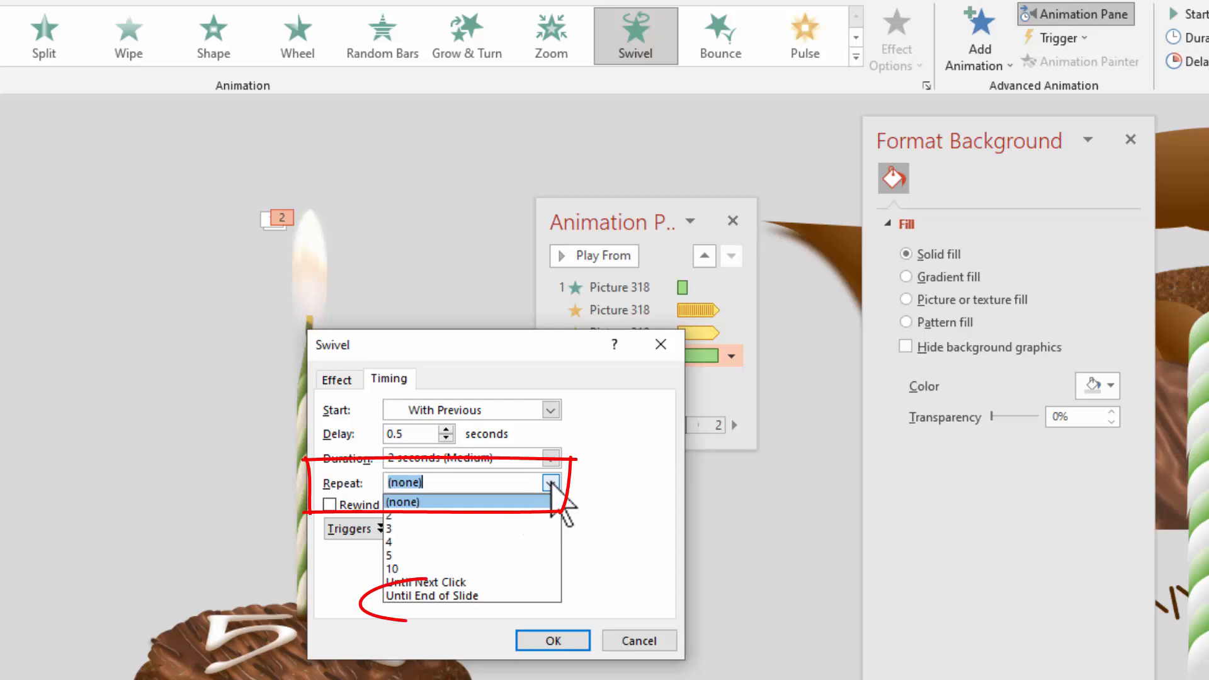
click(488, 595)
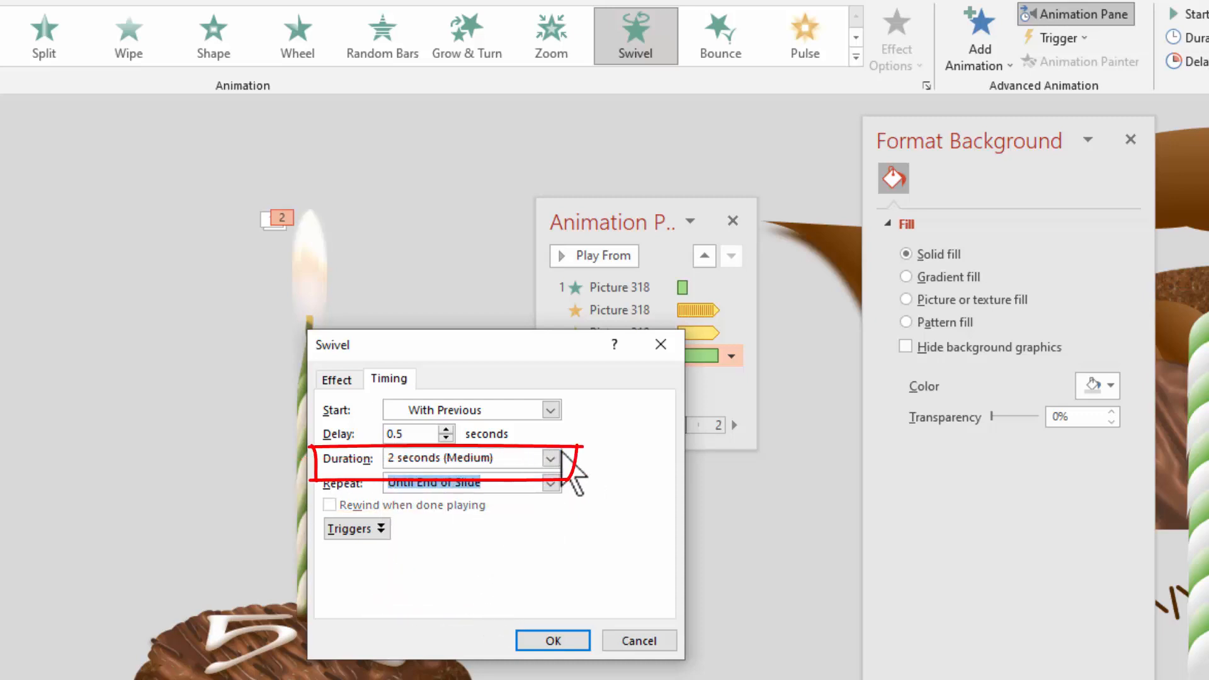
click(552, 640)
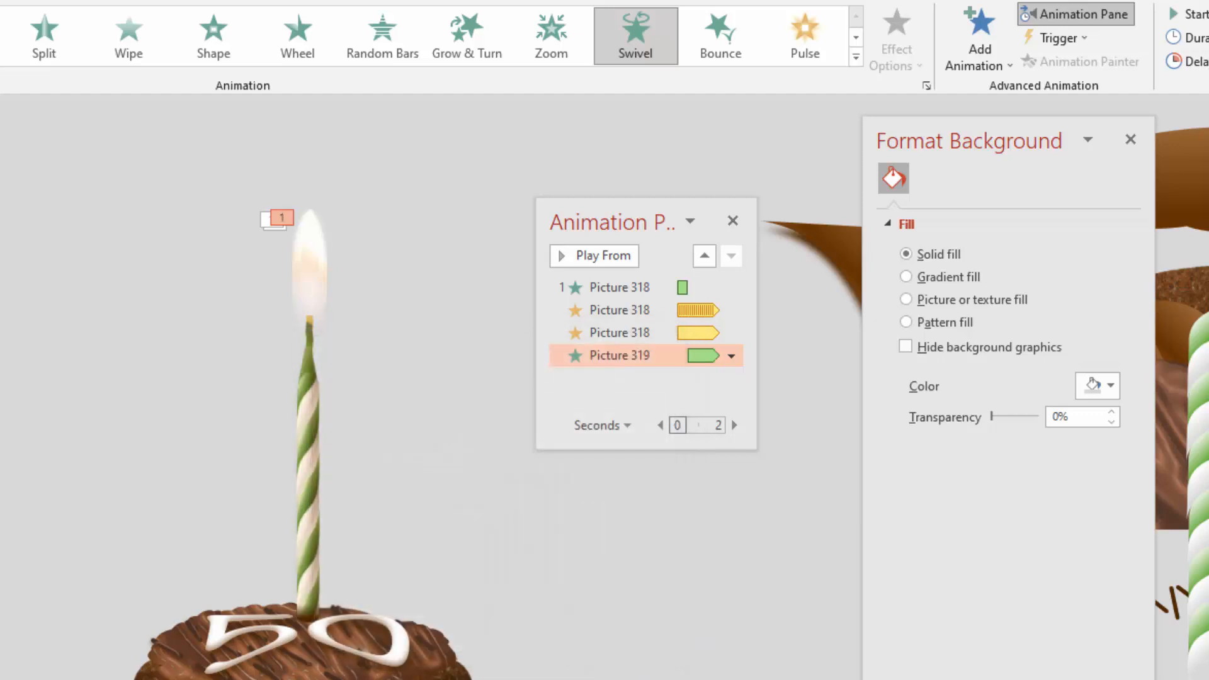
key(shift+F5)
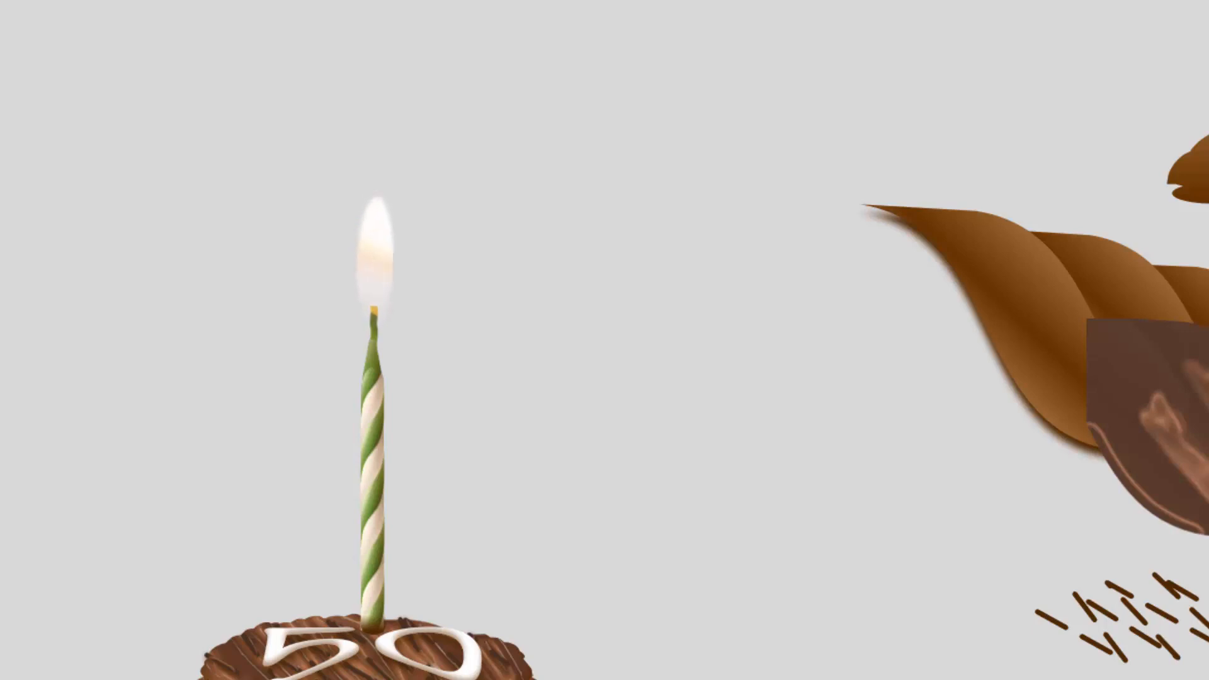
key(Escape)
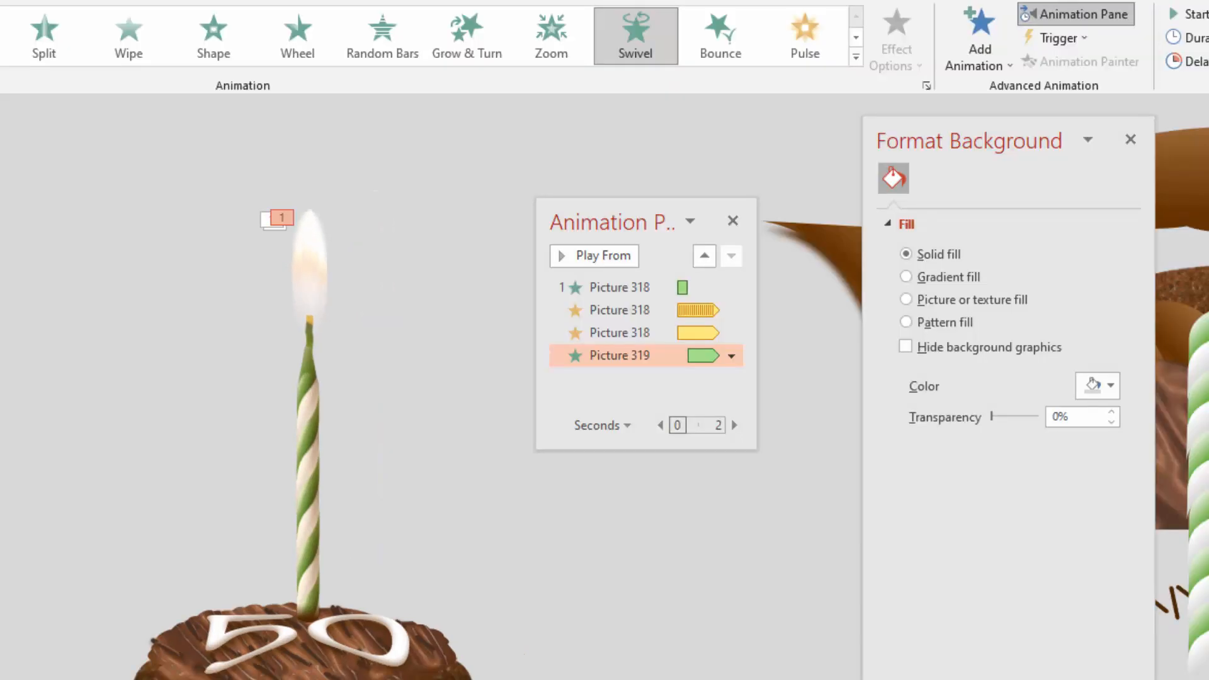
- Set the Swivel animation's duration to 0.1 seconds and preview the flame in the slide show
click(731, 356)
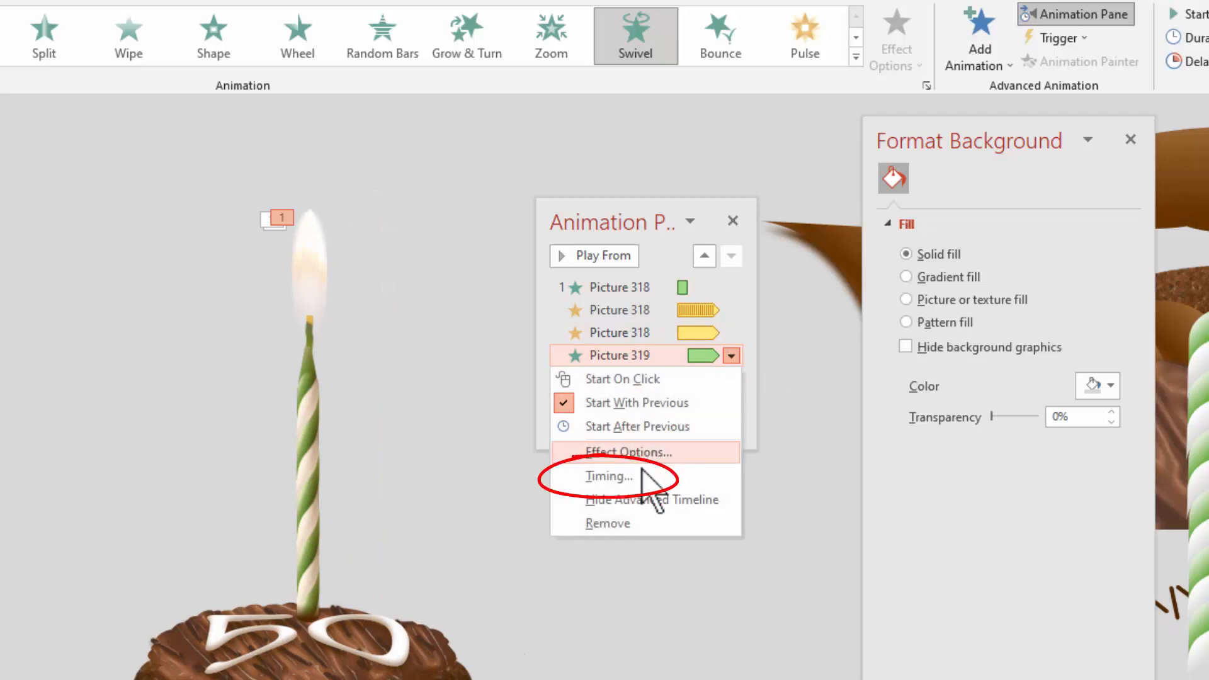
click(640, 478)
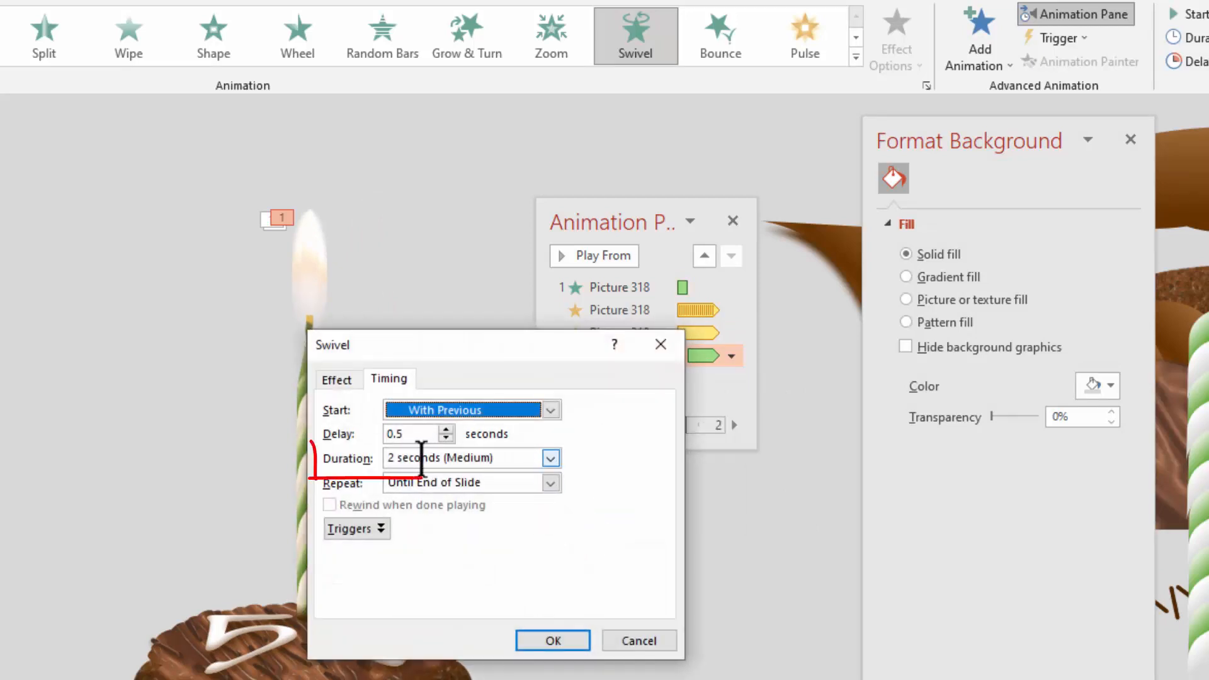
click(550, 458)
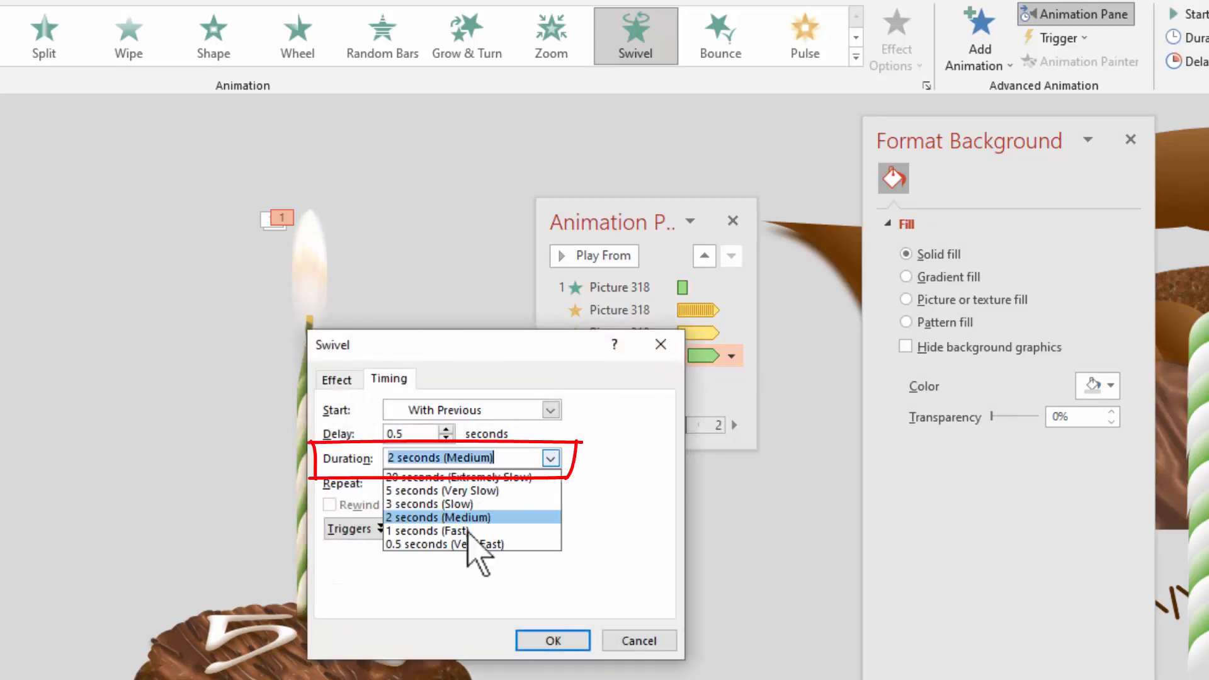
click(440, 544)
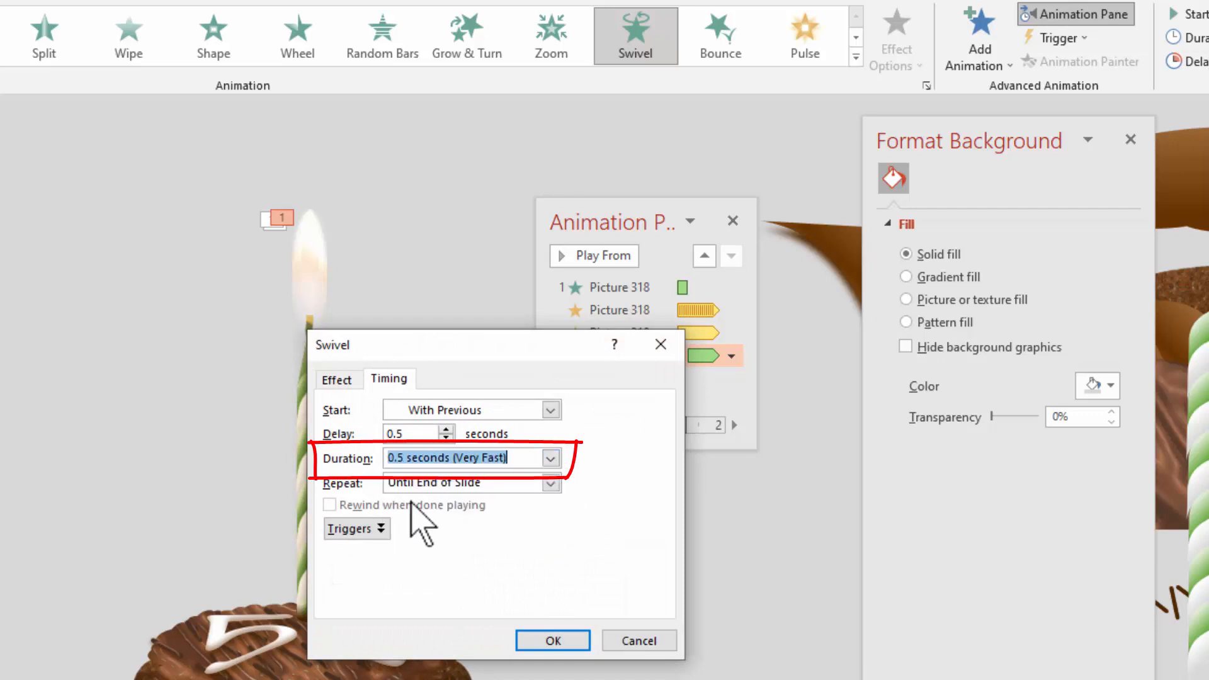
click(453, 457)
drag(397, 458, 538, 453)
key(BackSpace)
text(1)
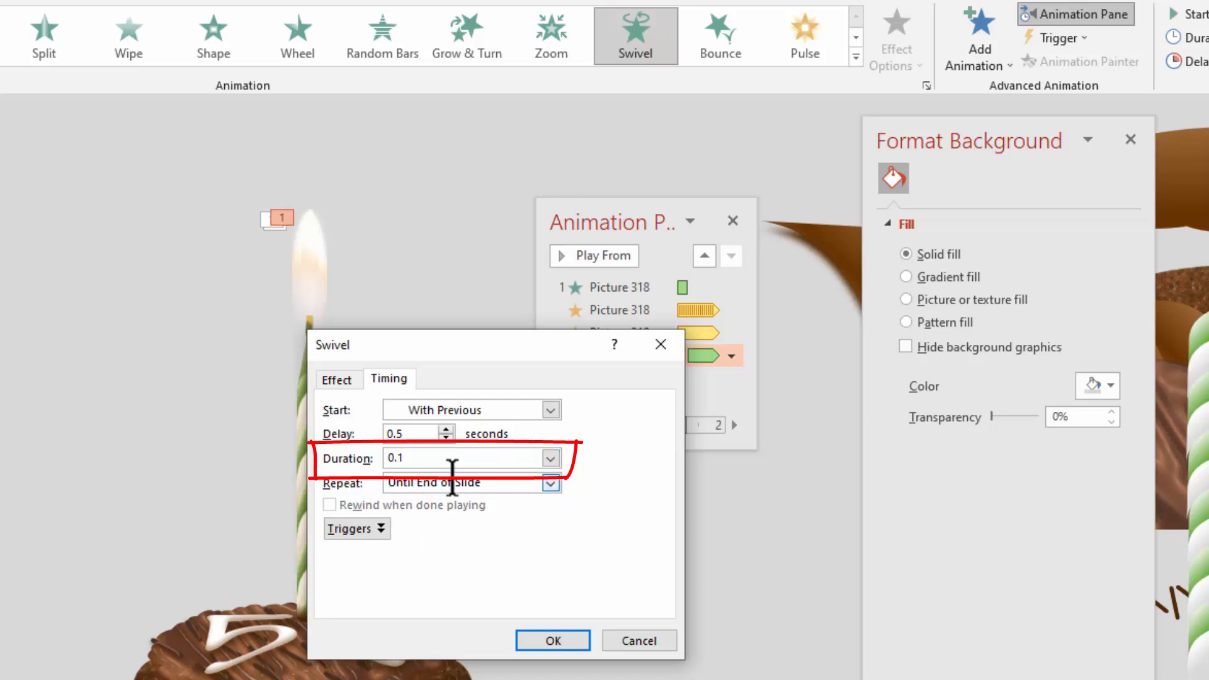
click(553, 641)
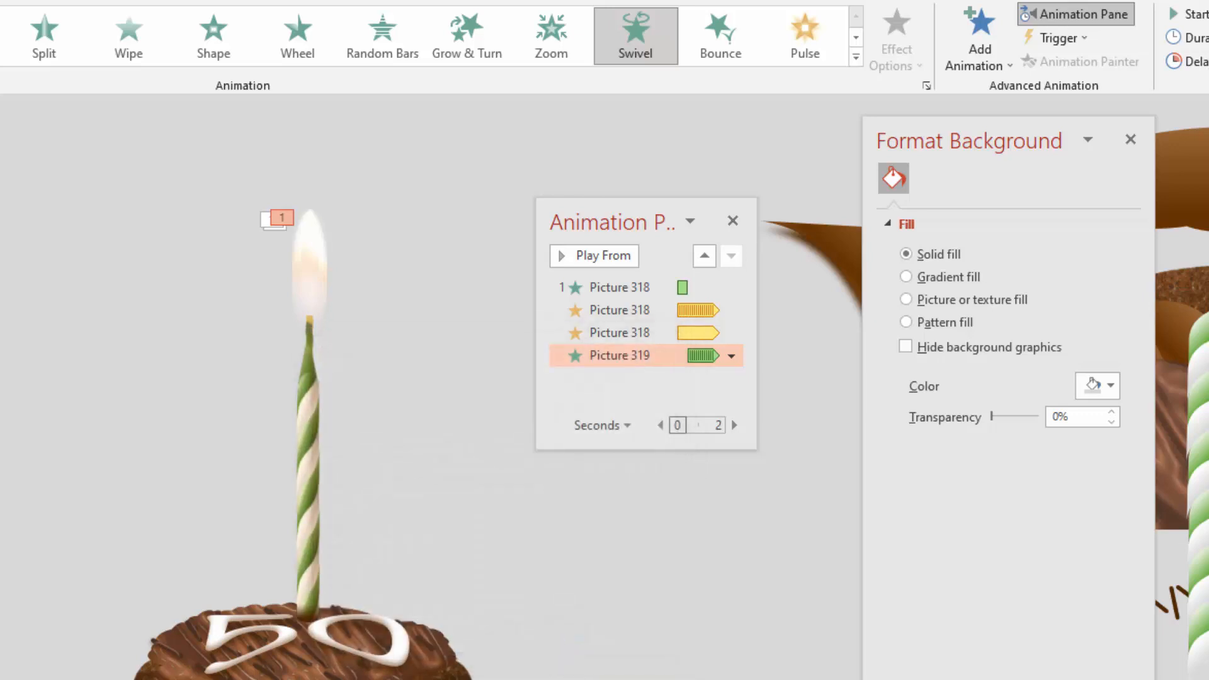
key(shift+F5)
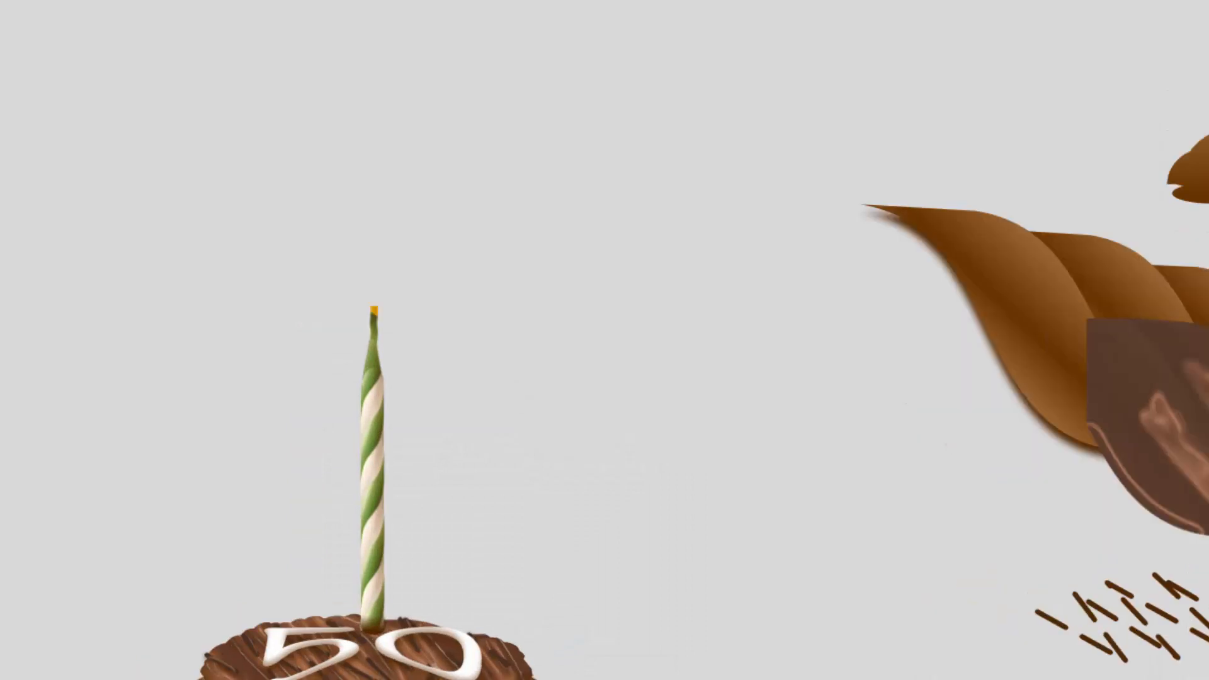
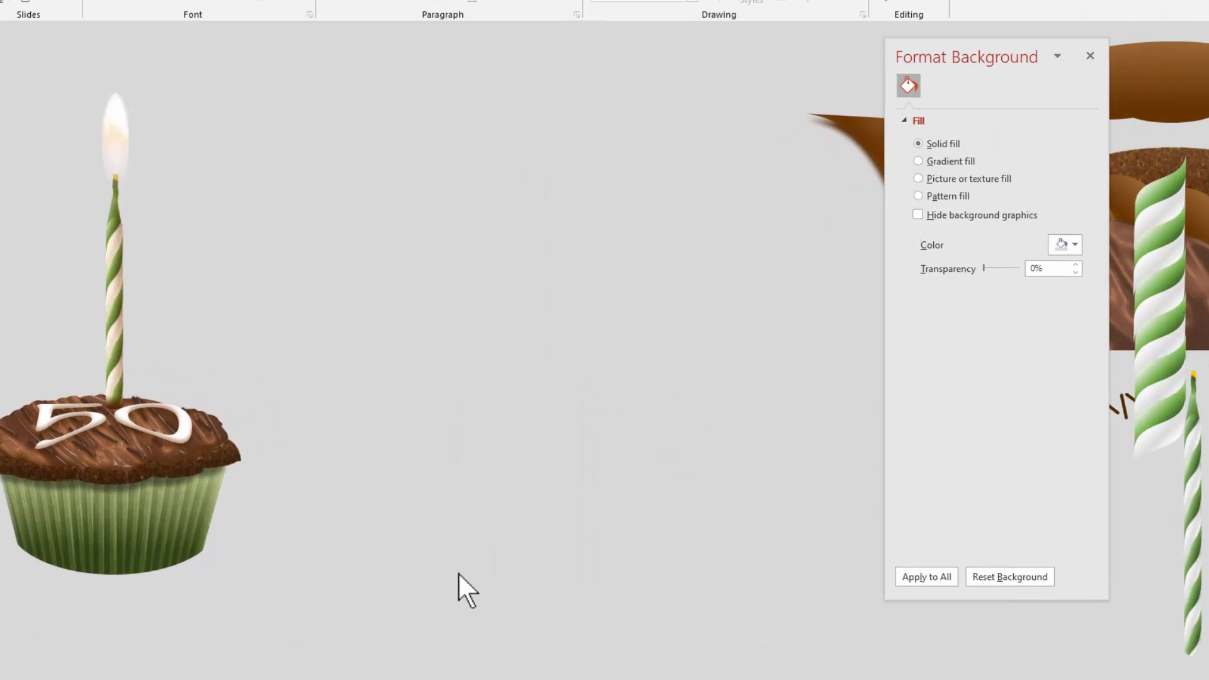
- Draw a large 32-point star in the empty area beside the cupcake and make its points slightly shorter
click(691, 2)
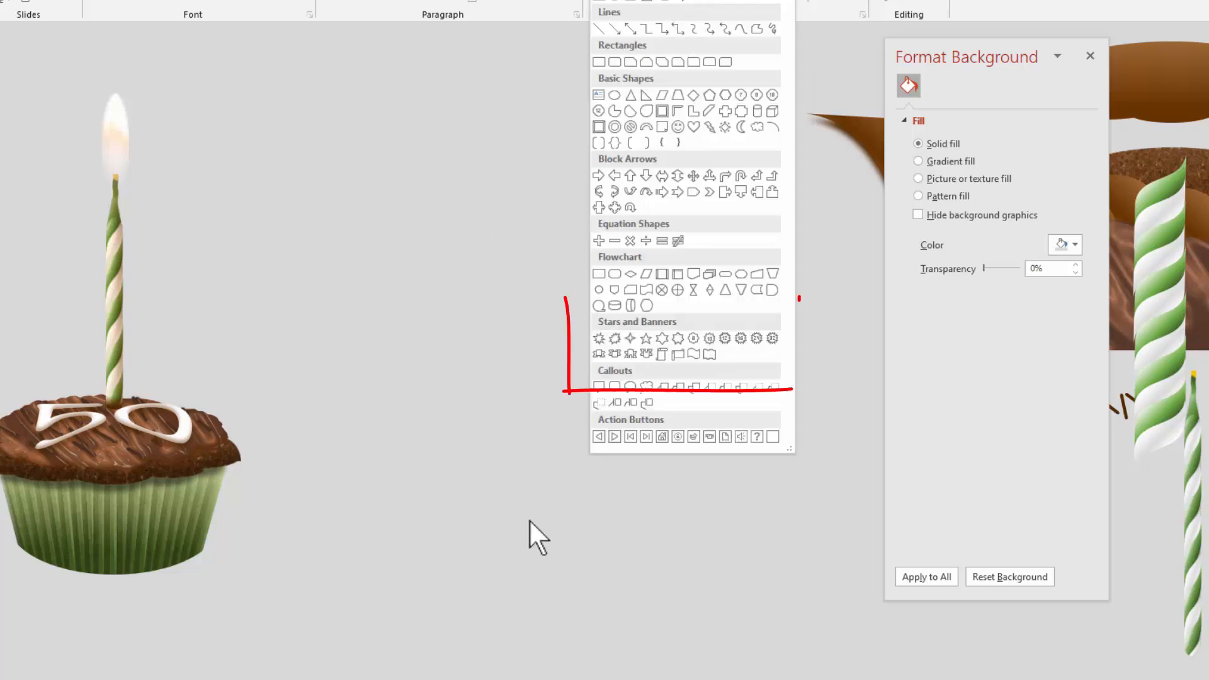
click(770, 340)
drag(410, 159, 709, 507)
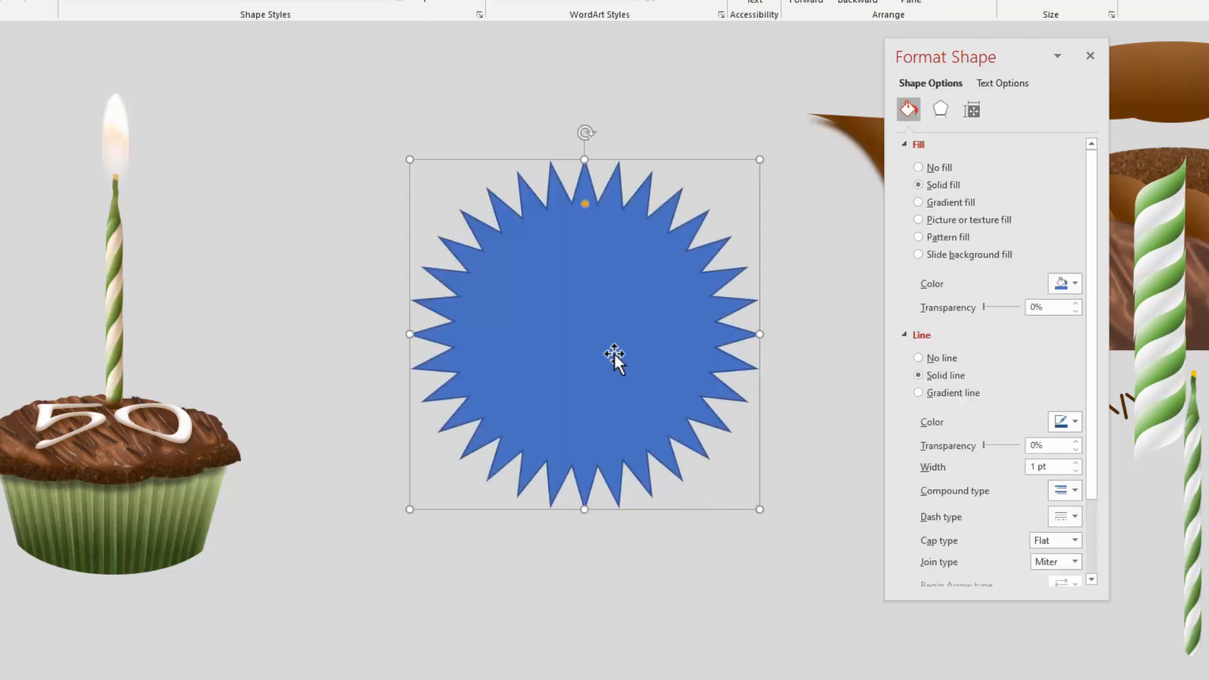
click(584, 213)
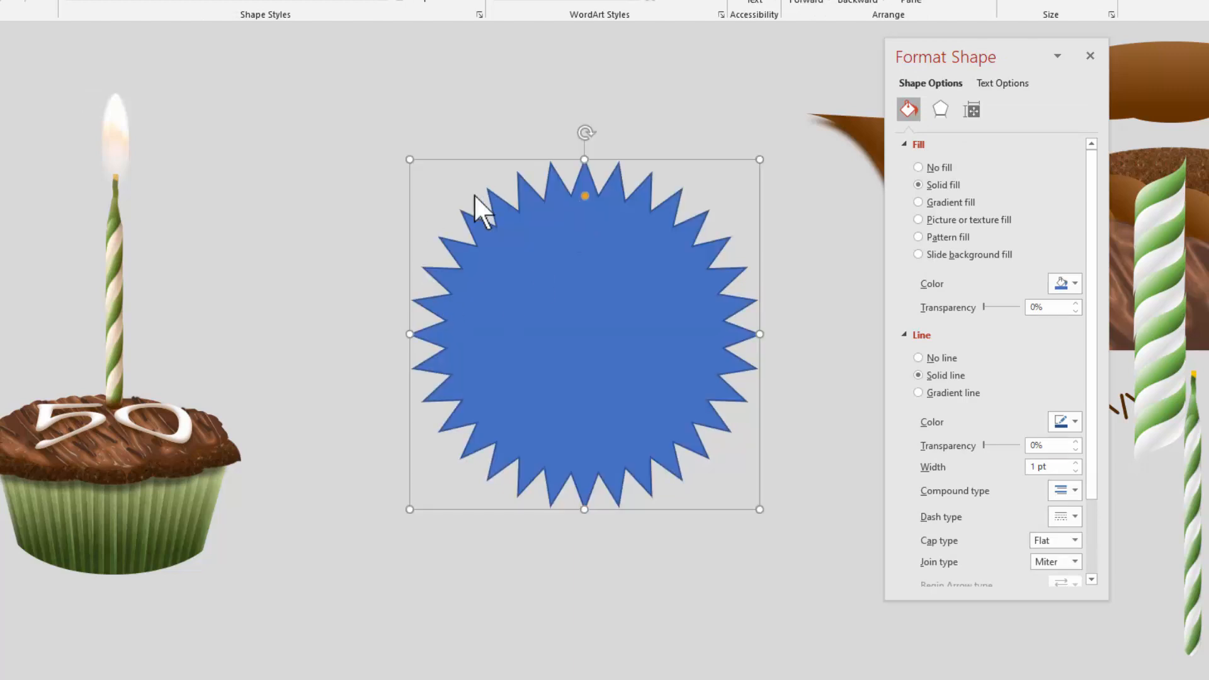
click(364, 230)
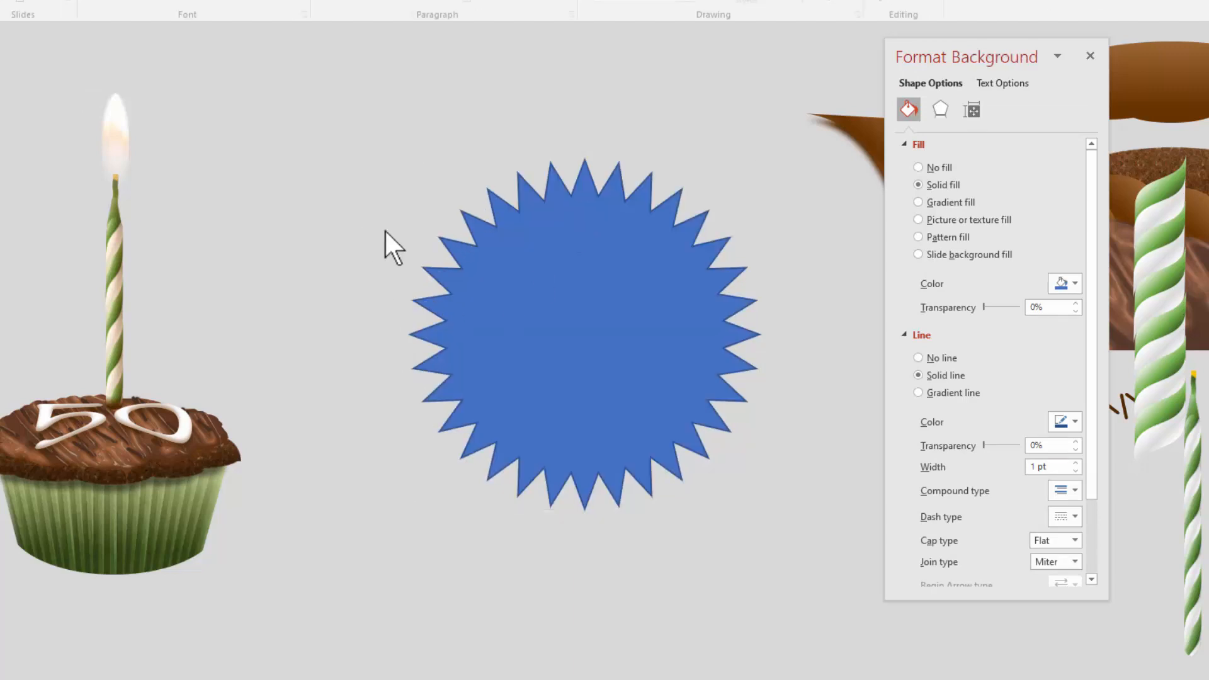
- Draw a circular donut shape over the star and thin it to a narrow ring
click(696, 3)
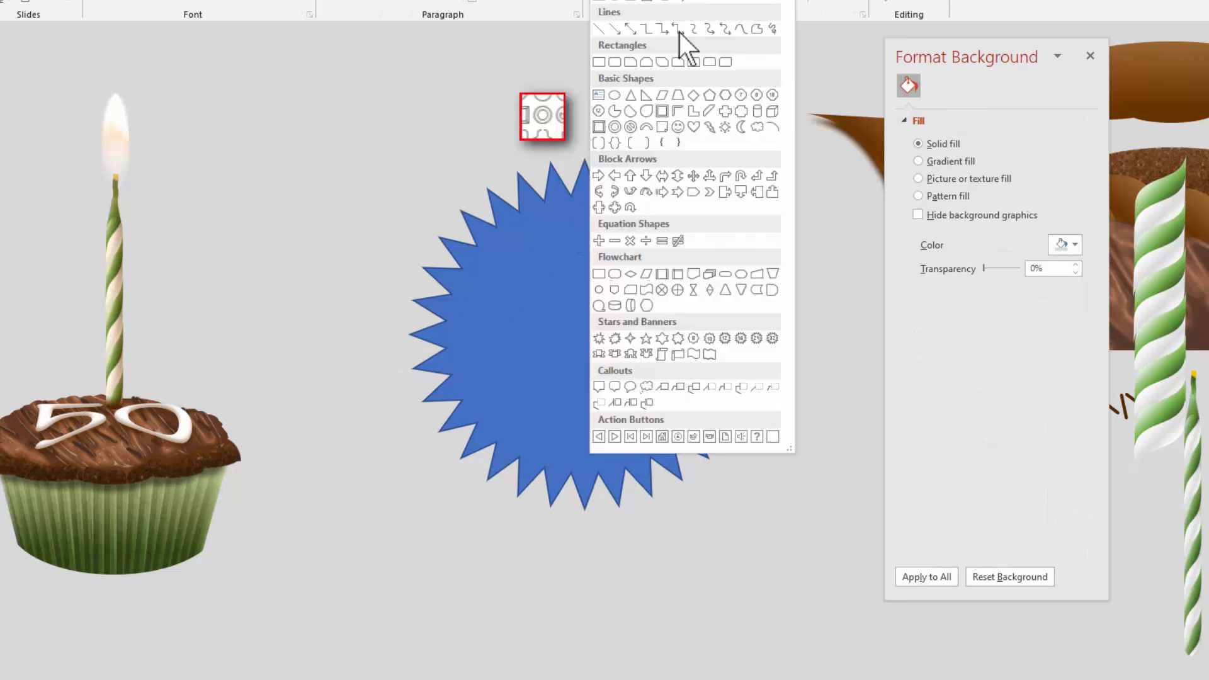
click(613, 128)
key(shift)
mouse_move(420, 136)
mouse_down()
mouse_move(659, 427)
mouse_move(701, 459)
mouse_up()
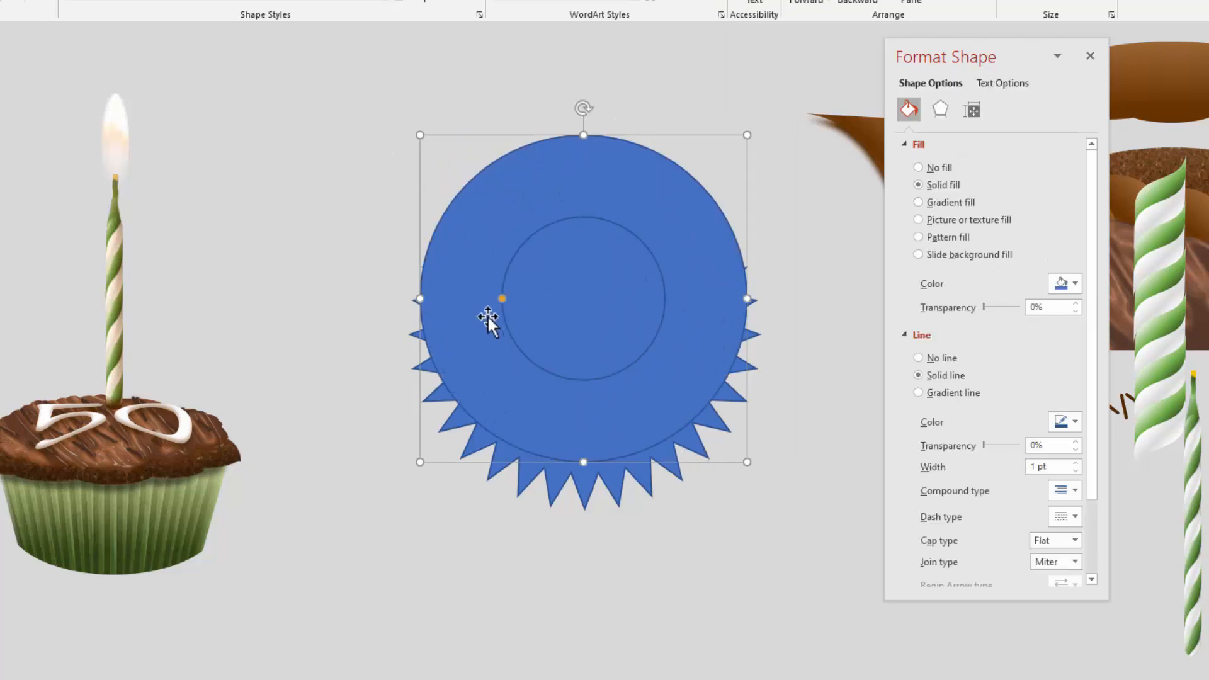
drag(501, 299, 430, 277)
- Enlarge the ring and position it around the star so it covers the tips of the points
drag(688, 183, 686, 207)
drag(744, 486, 768, 510)
drag(733, 425, 728, 420)
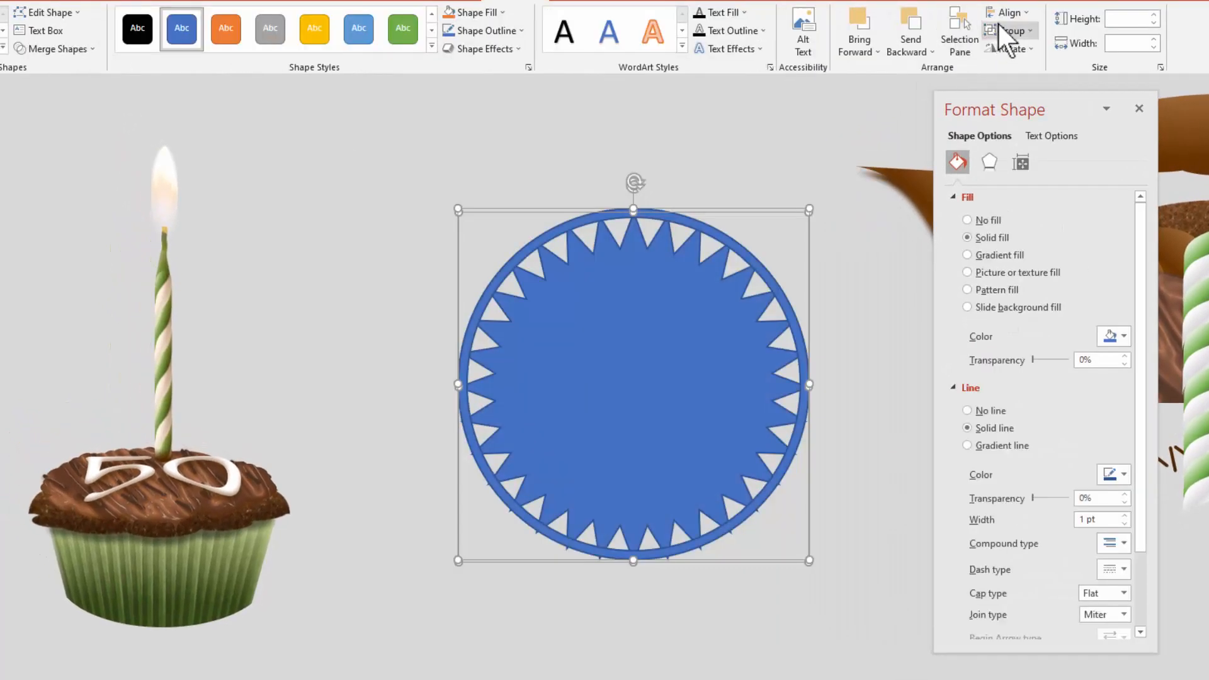
- Align the star and the ring with each other by Align Center and Align Middle
click(1006, 13)
click(1006, 14)
click(1007, 13)
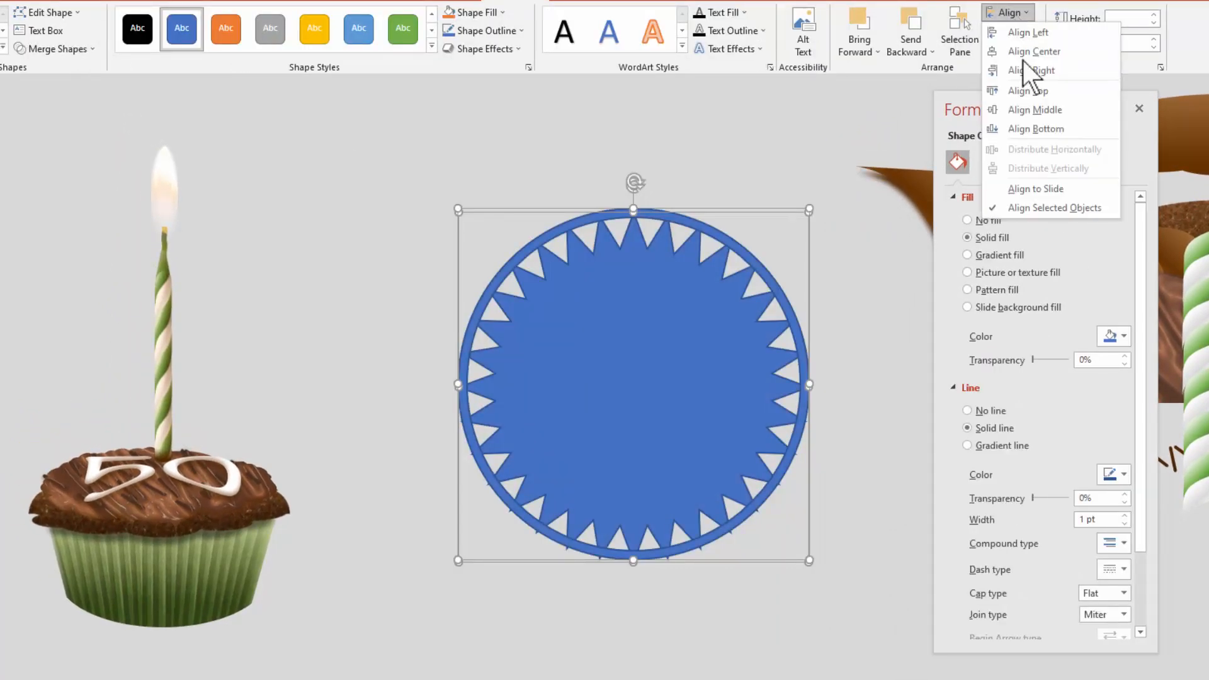
click(1038, 104)
click(660, 636)
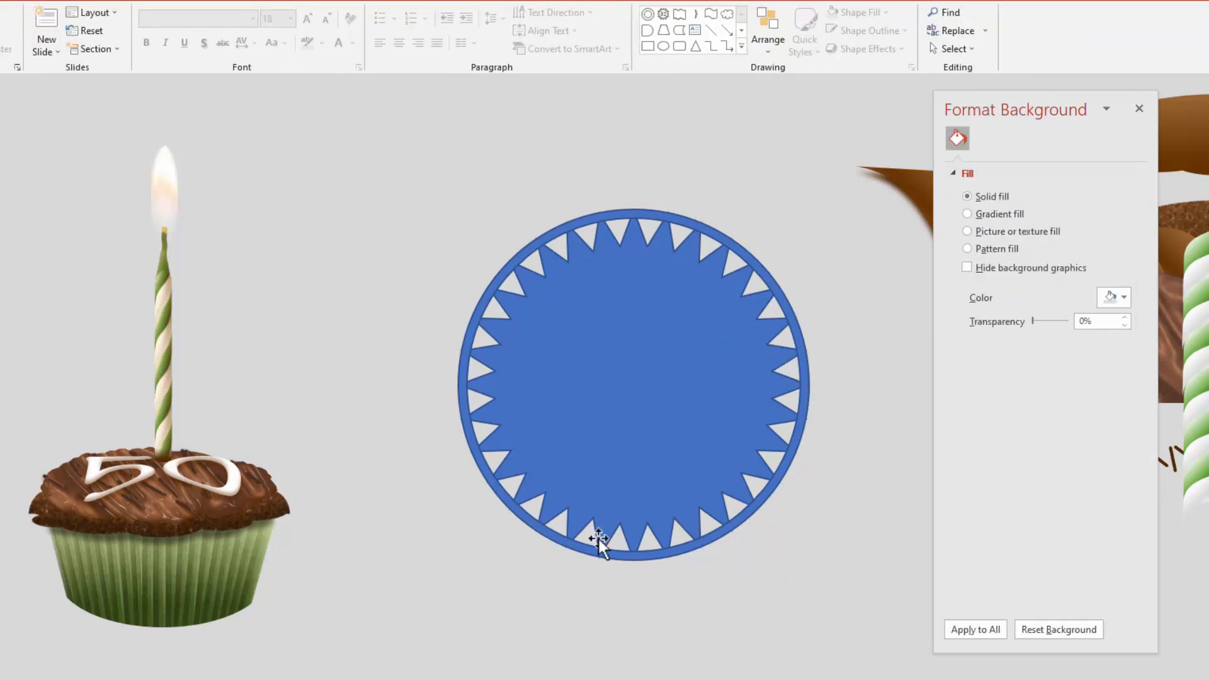
- Subtract the ring from the star to cut off the tips of its points
drag(442, 146, 903, 648)
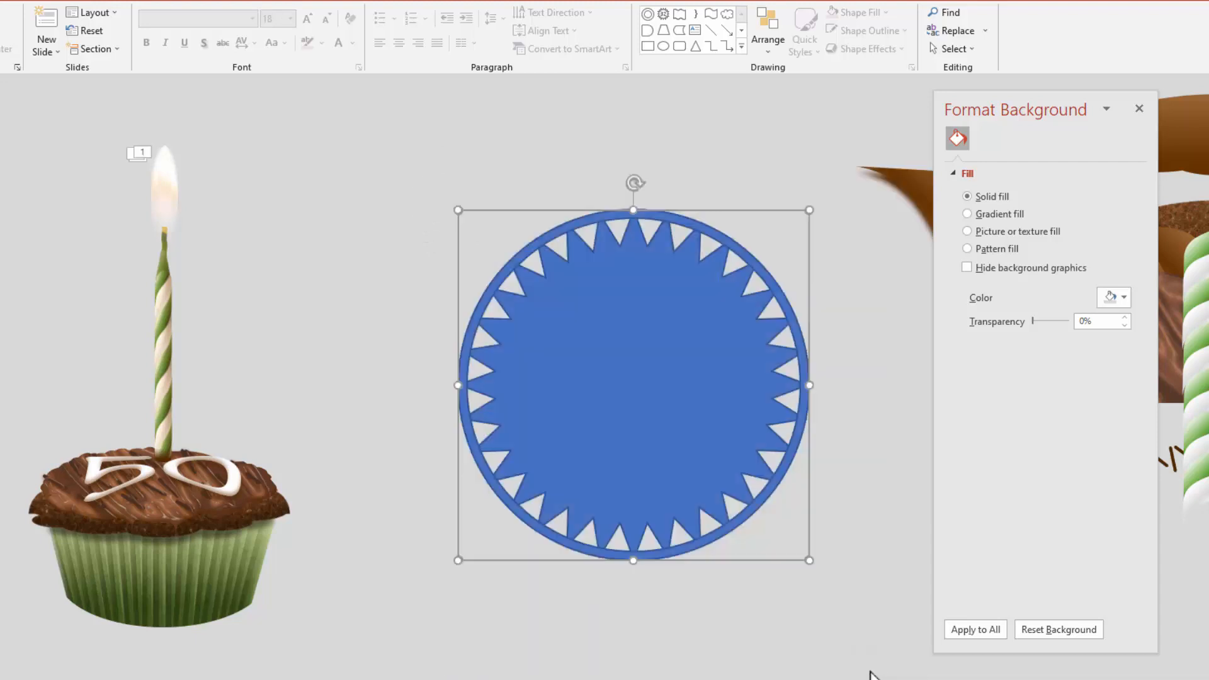
click(63, 48)
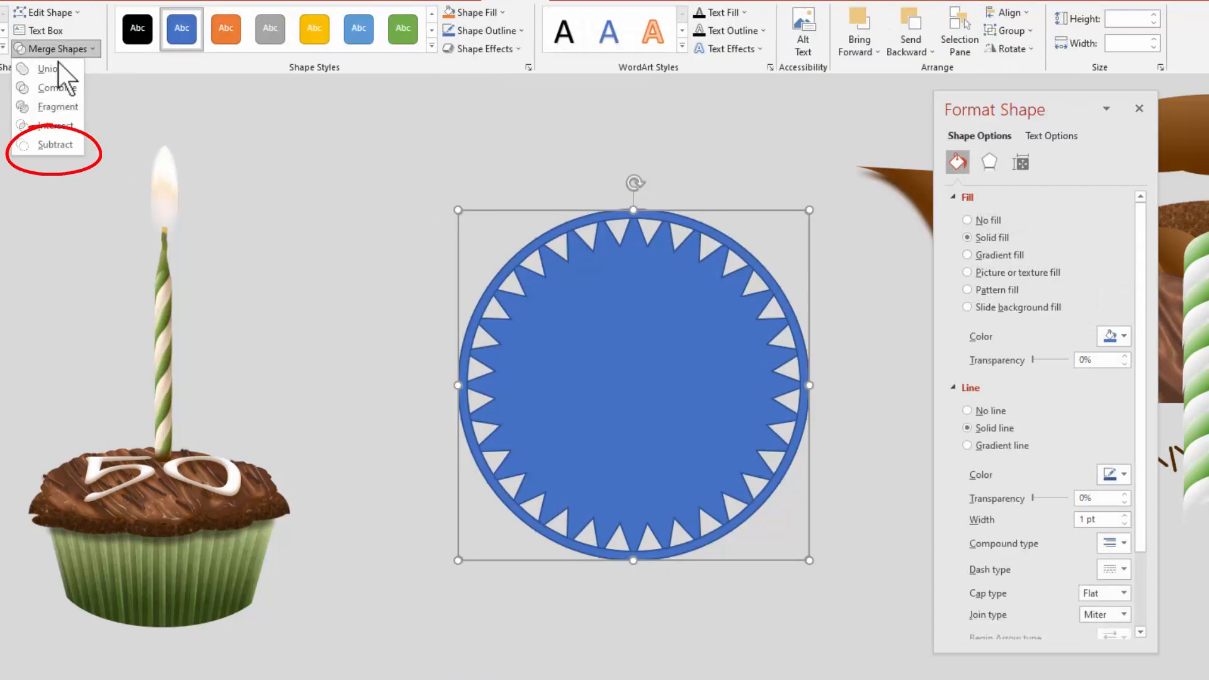
click(45, 143)
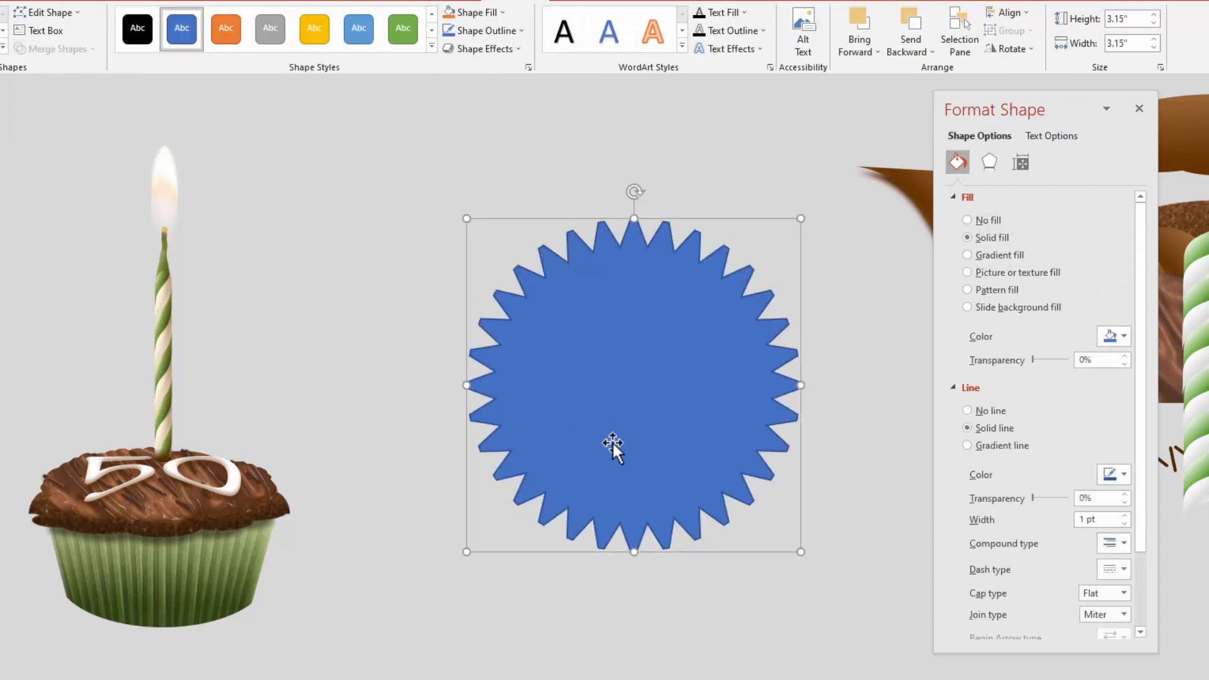
- Duplicate the blunt-pointed star and shrink the copy to about 2.5" by 2.5"
click(661, 611)
drag(621, 387, 720, 508)
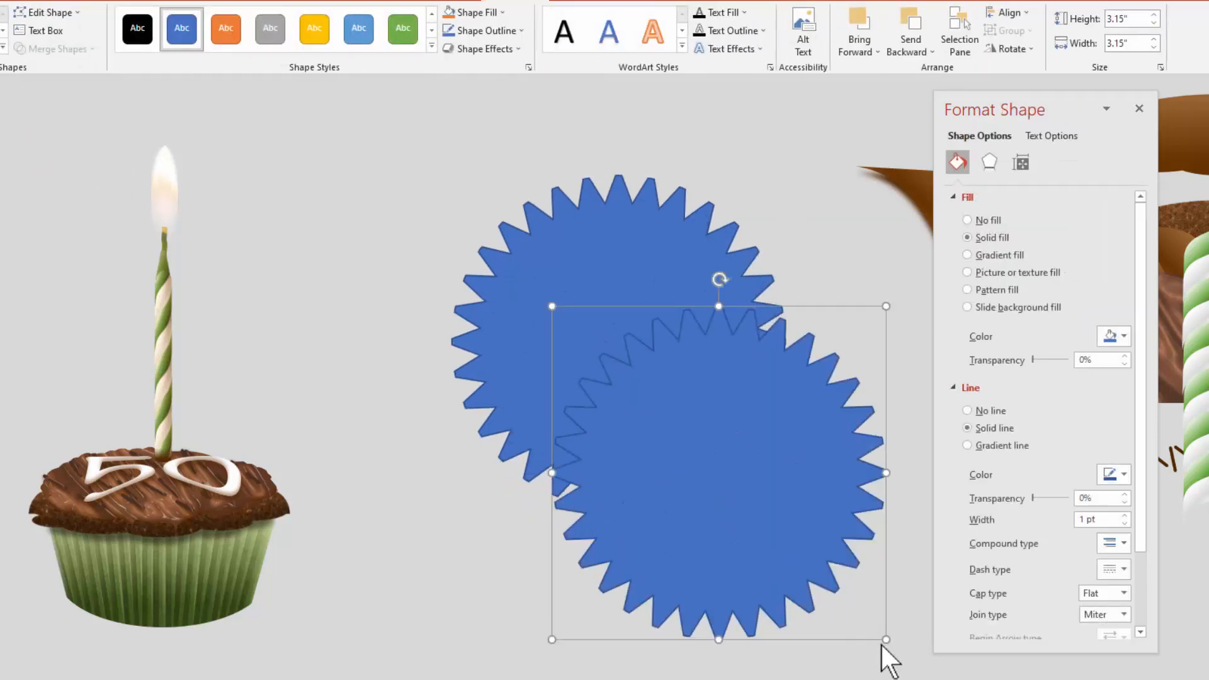
drag(886, 640, 817, 571)
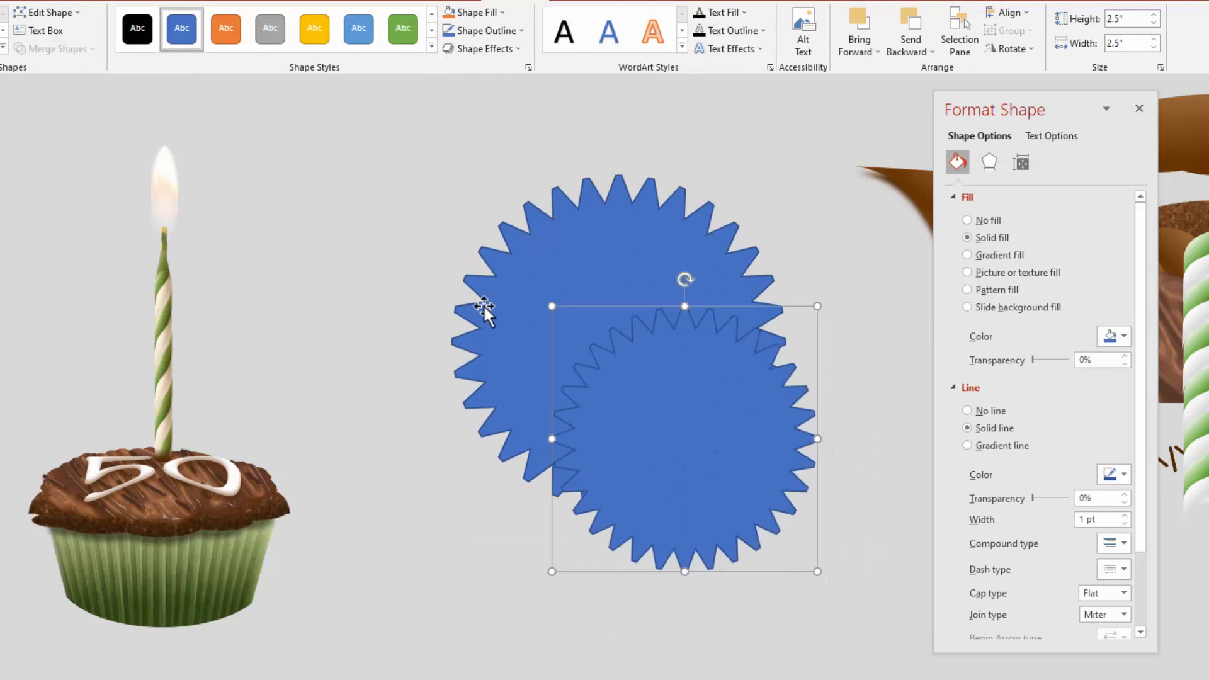
- Fill the smaller star with orange, place it inside the blue star and enlarge it slightly
click(450, 14)
drag(672, 462, 646, 357)
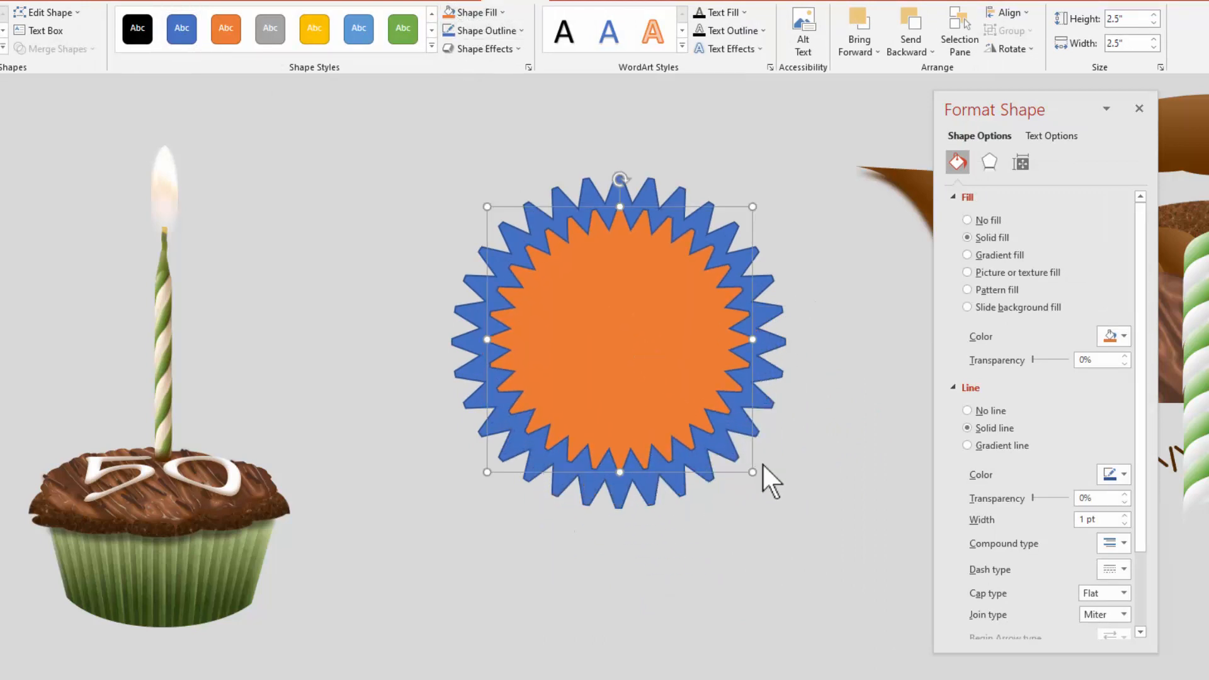
drag(753, 471, 768, 490)
- Align the orange and blue stars with each other by Align Center and Align Middle
drag(405, 129, 828, 553)
click(1007, 13)
click(1032, 51)
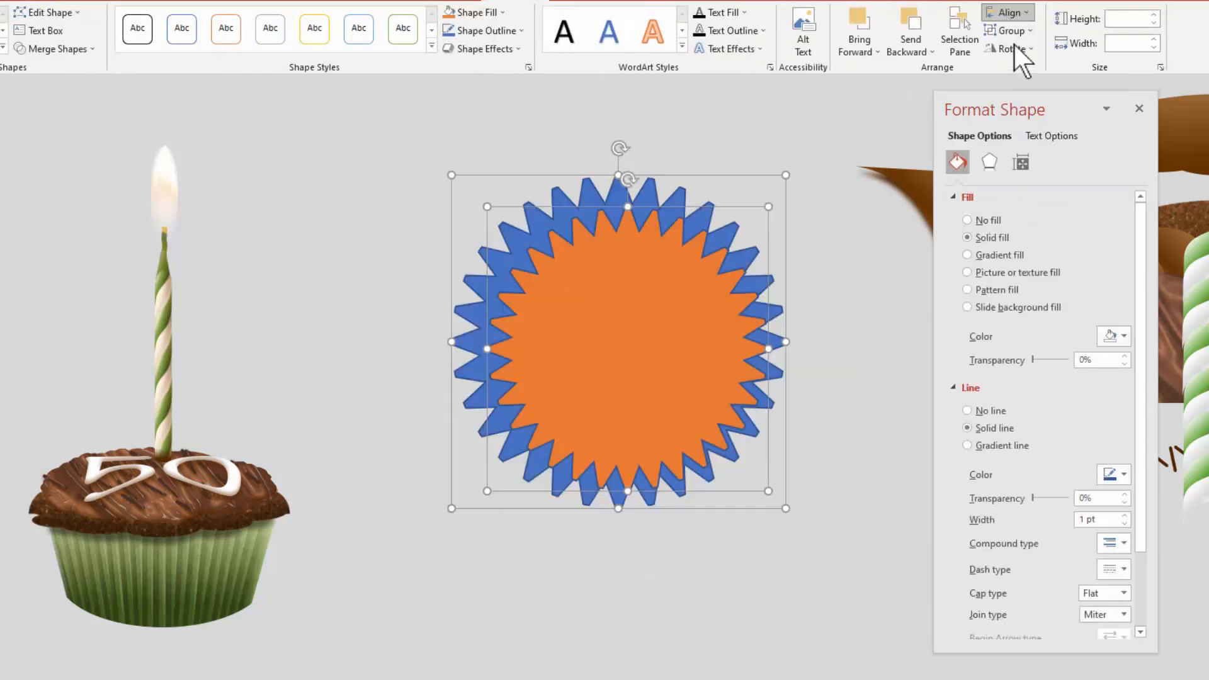
click(1007, 13)
click(1030, 111)
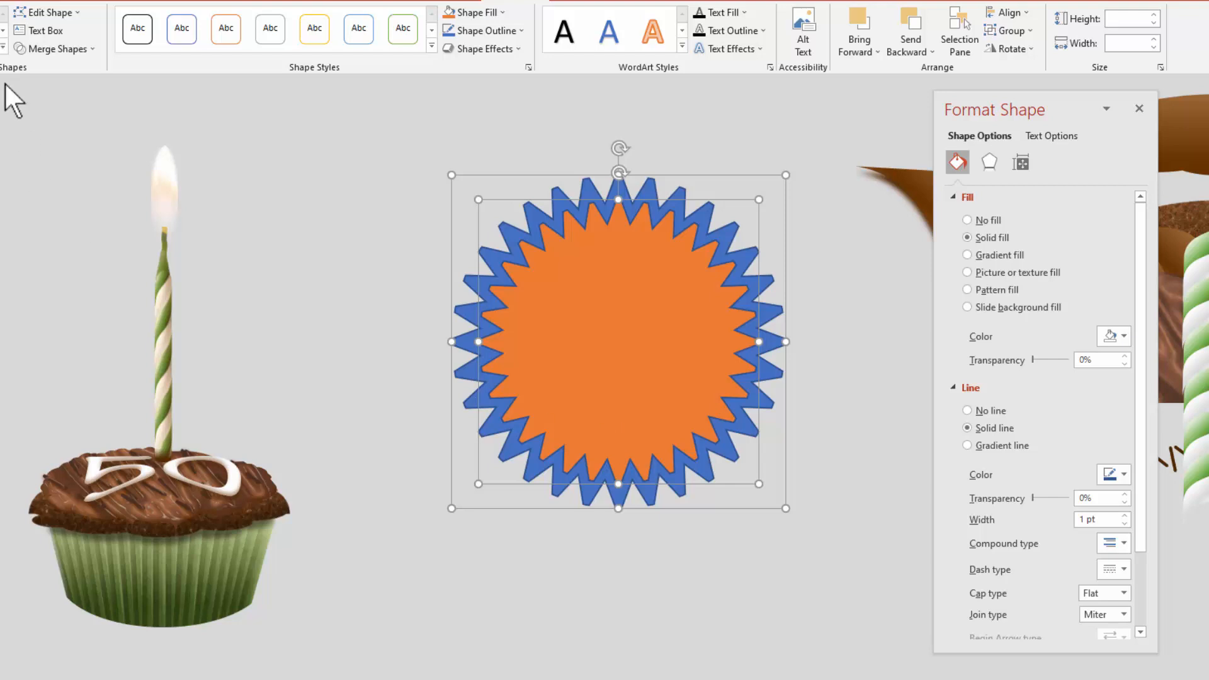
- Subtract the orange star from the blue star to leave a zigzag ring
click(82, 48)
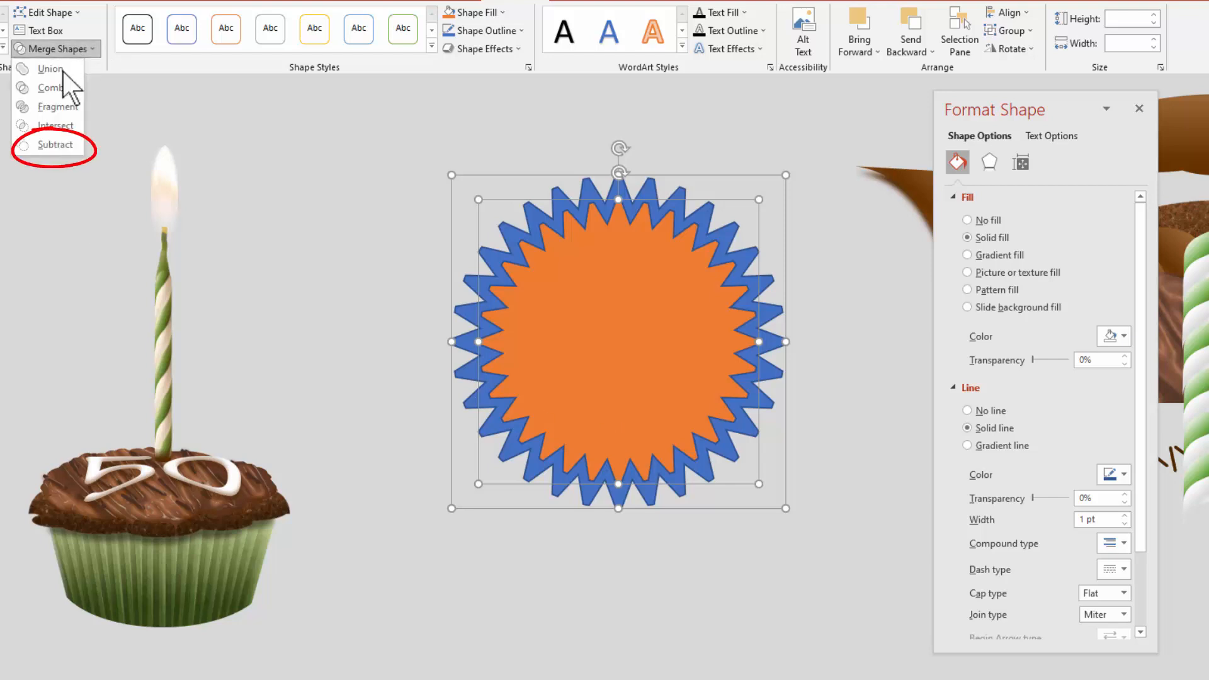
click(45, 136)
click(695, 638)
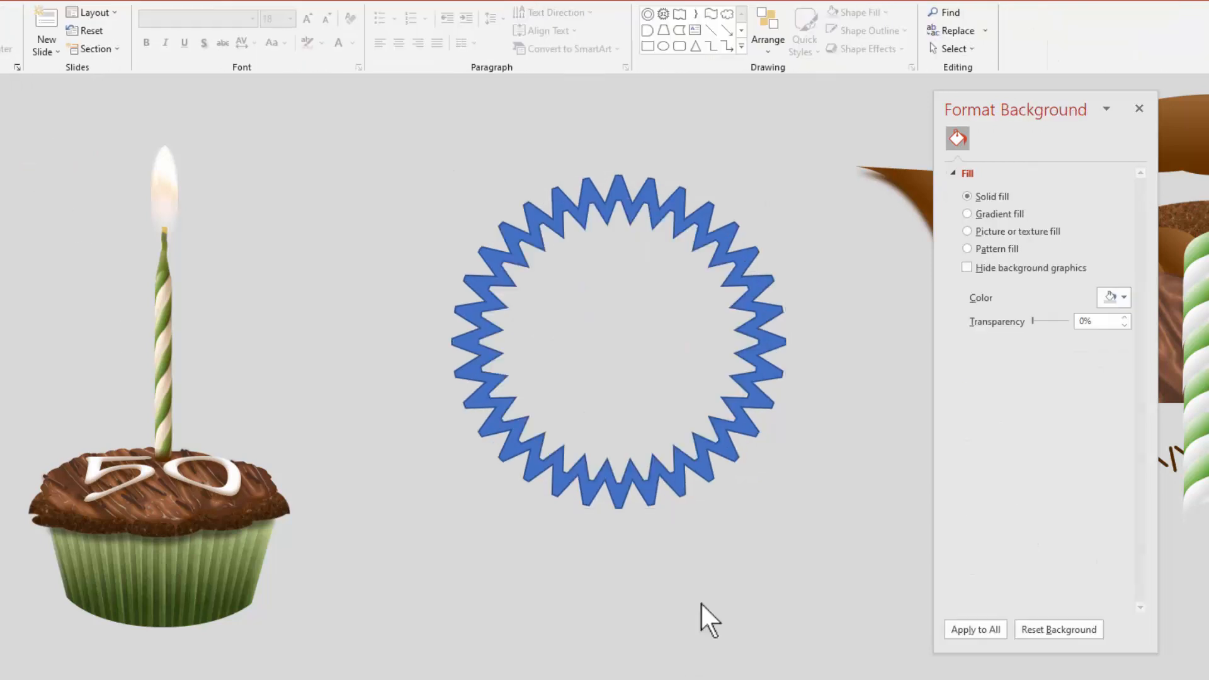
- Duplicate the zigzag ring, shrink the copy and place it inside the original ring
click(675, 481)
ctrl+drag(674, 478, 754, 618)
drag(866, 643, 793, 572)
drag(756, 518, 710, 418)
- Center the two zigzag rings on each other by Align Center and Align Middle
drag(443, 130, 865, 591)
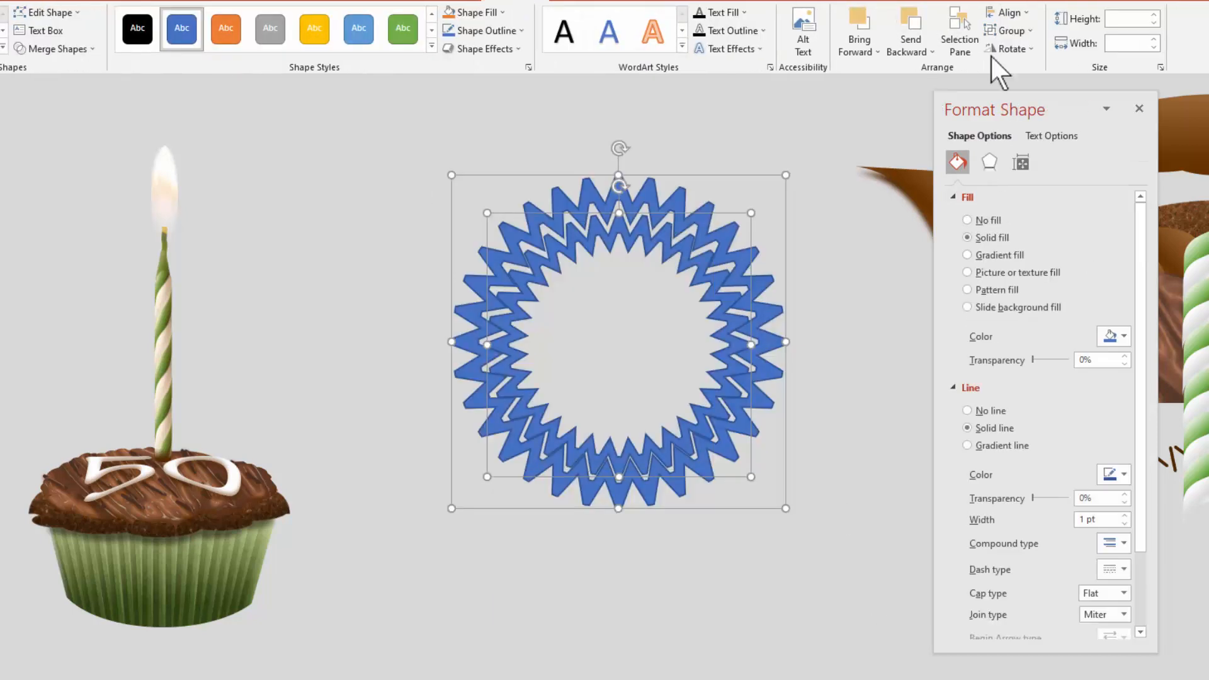
click(997, 14)
click(1002, 16)
click(1002, 15)
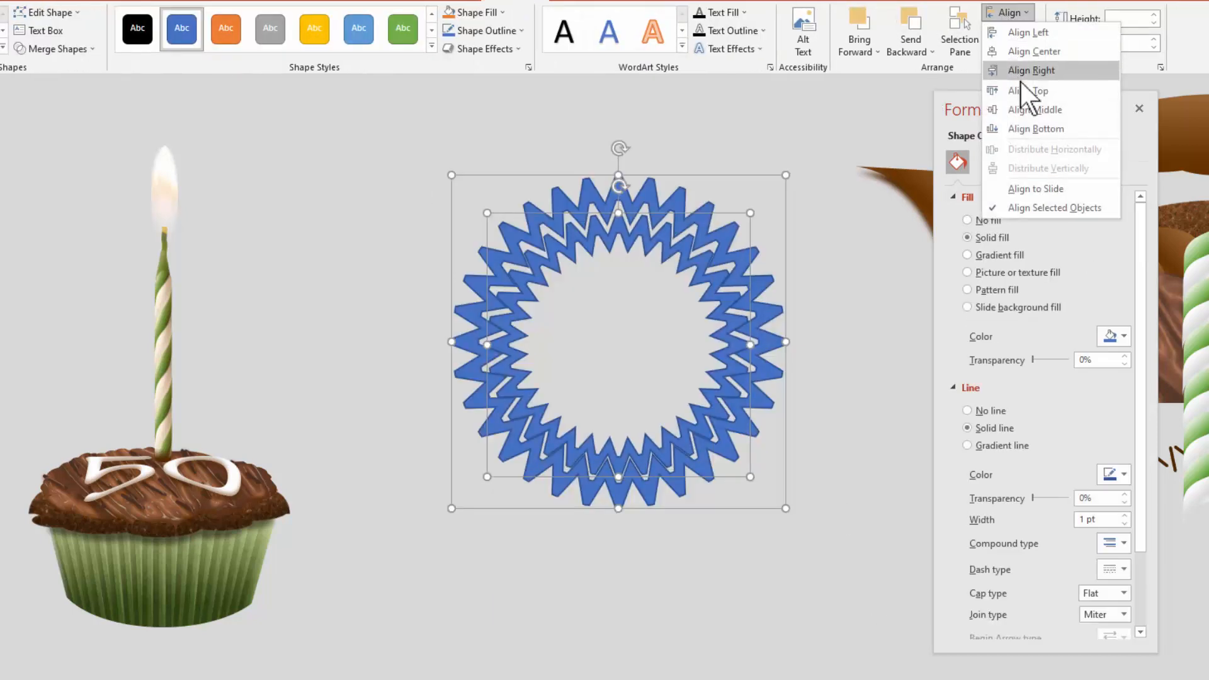
click(1030, 110)
click(599, 617)
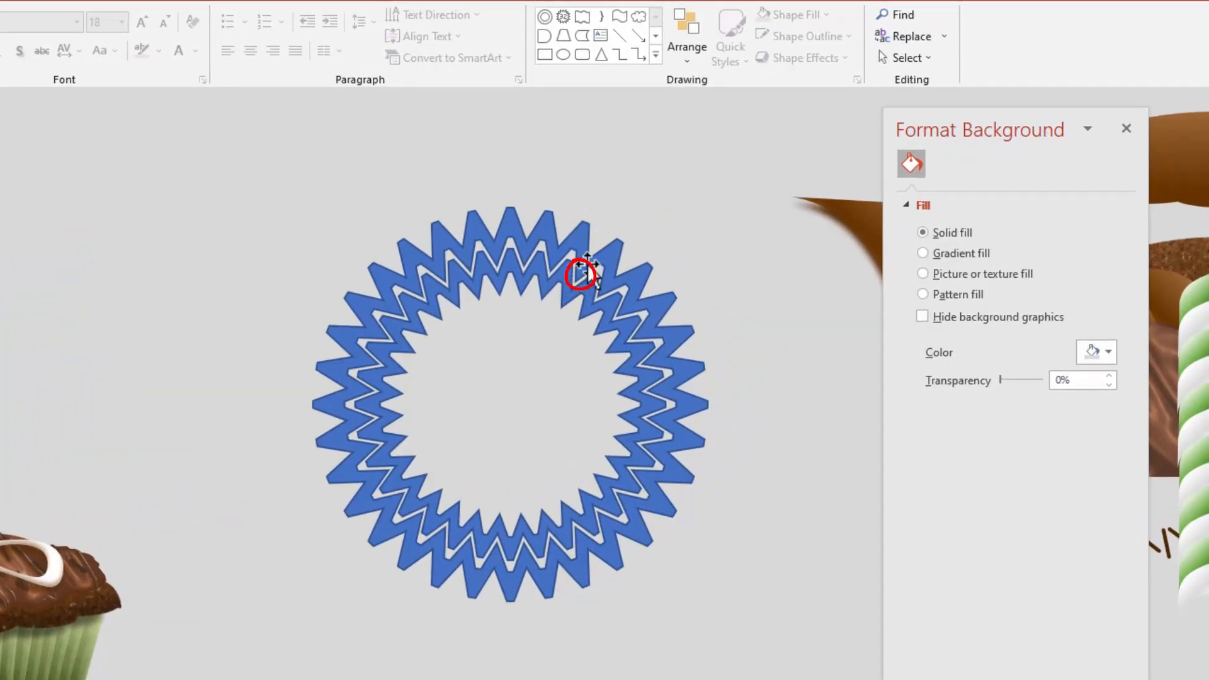
- Rotate the inner zigzag ring slightly so its points meet the outer ring and form diamond-shaped holes
click(569, 302)
drag(510, 219, 529, 228)
click(835, 562)
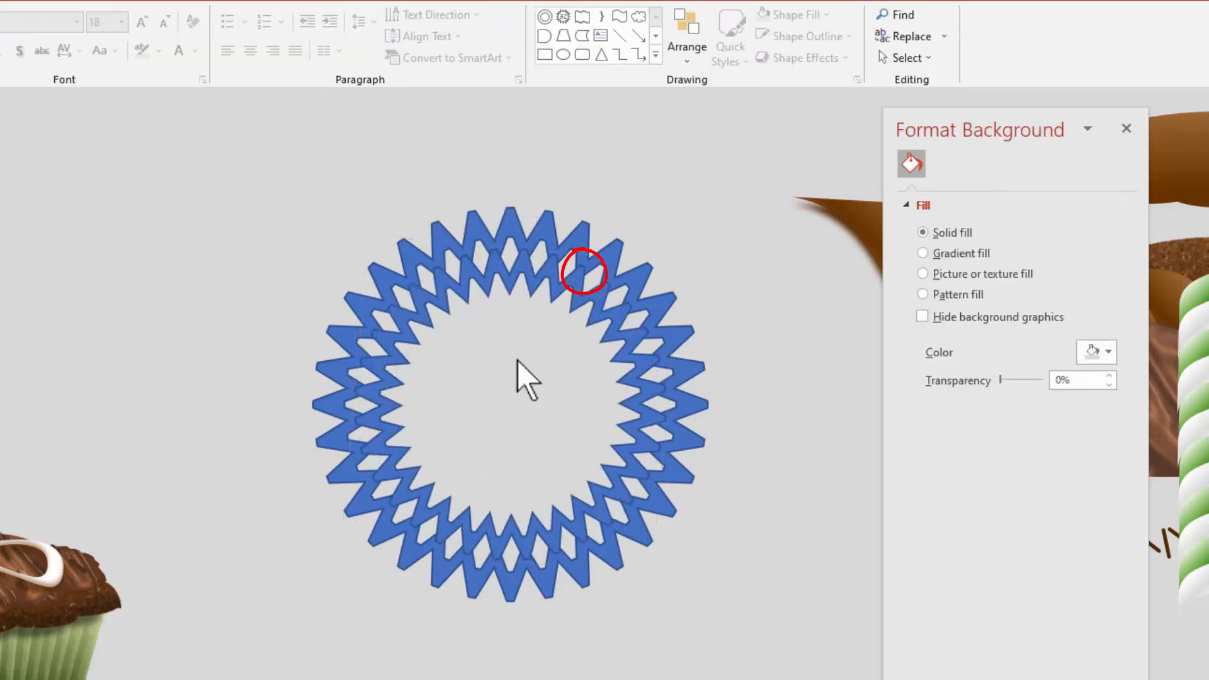
- Merge the outer and inner zigzag rings into one lattice ring with Union
click(473, 210)
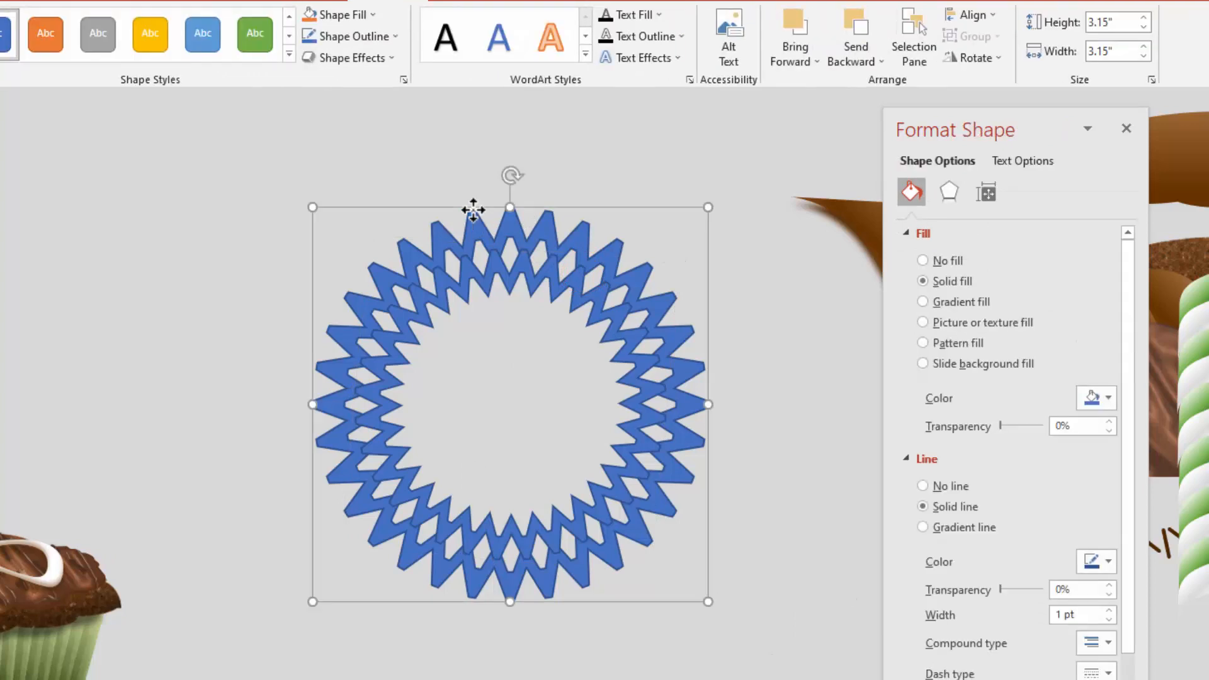
shift+click(464, 280)
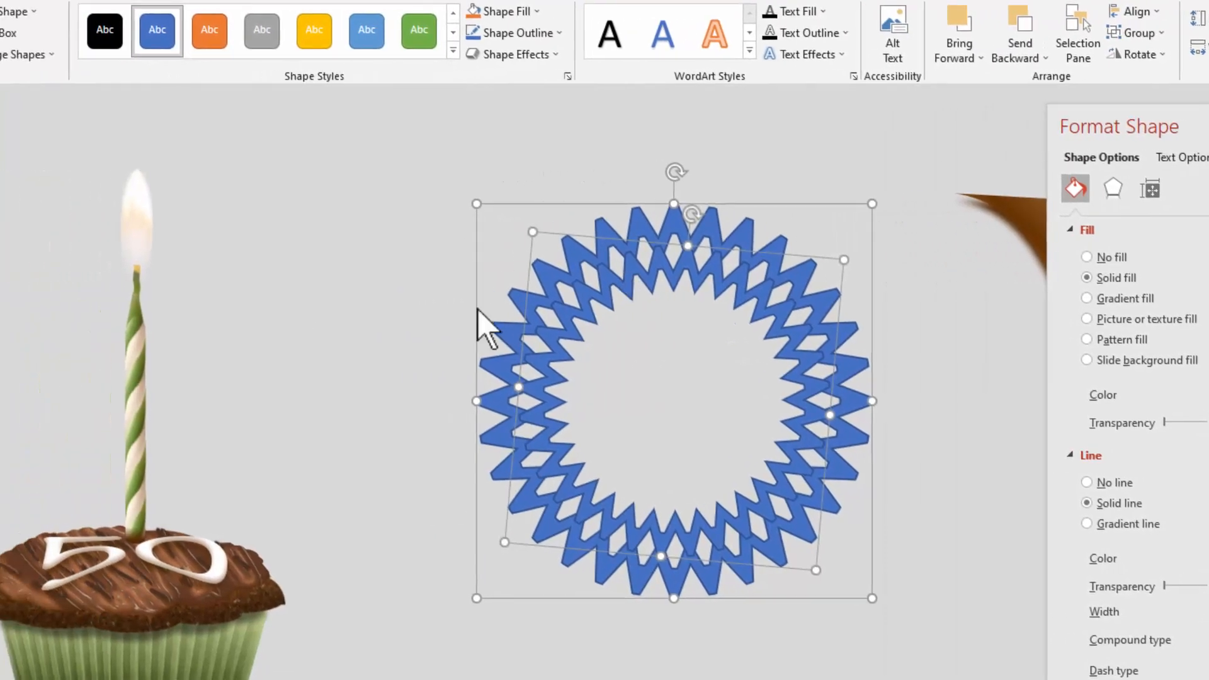
click(47, 53)
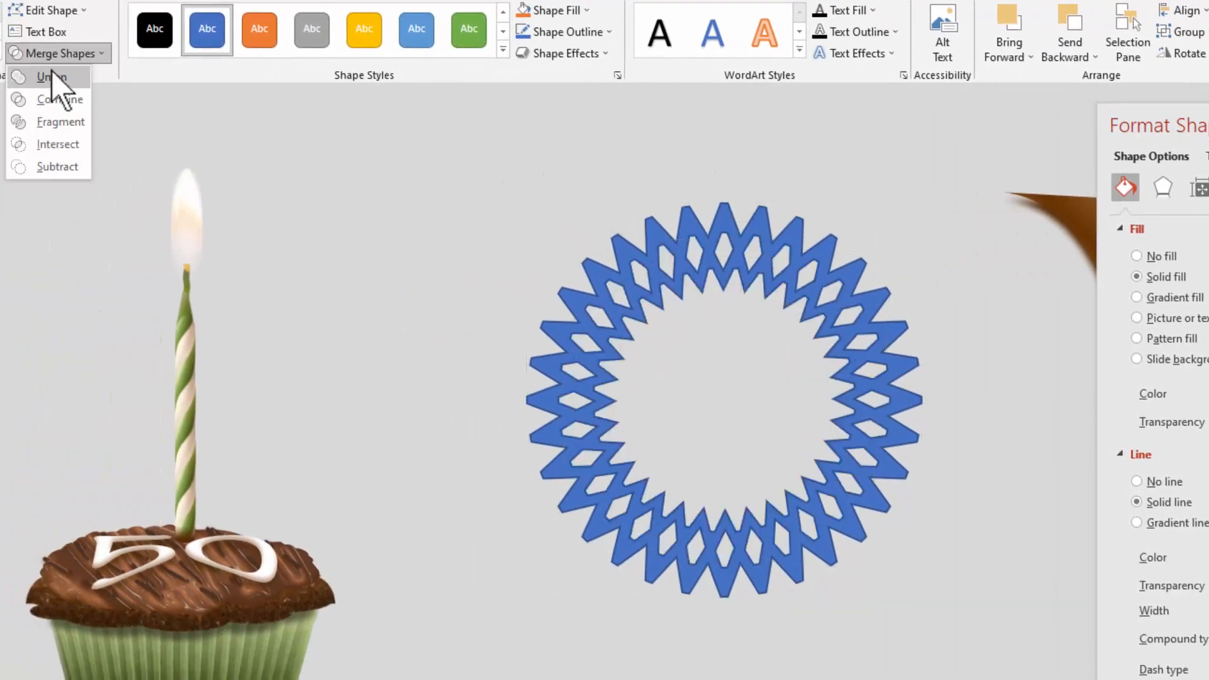
click(59, 98)
click(765, 633)
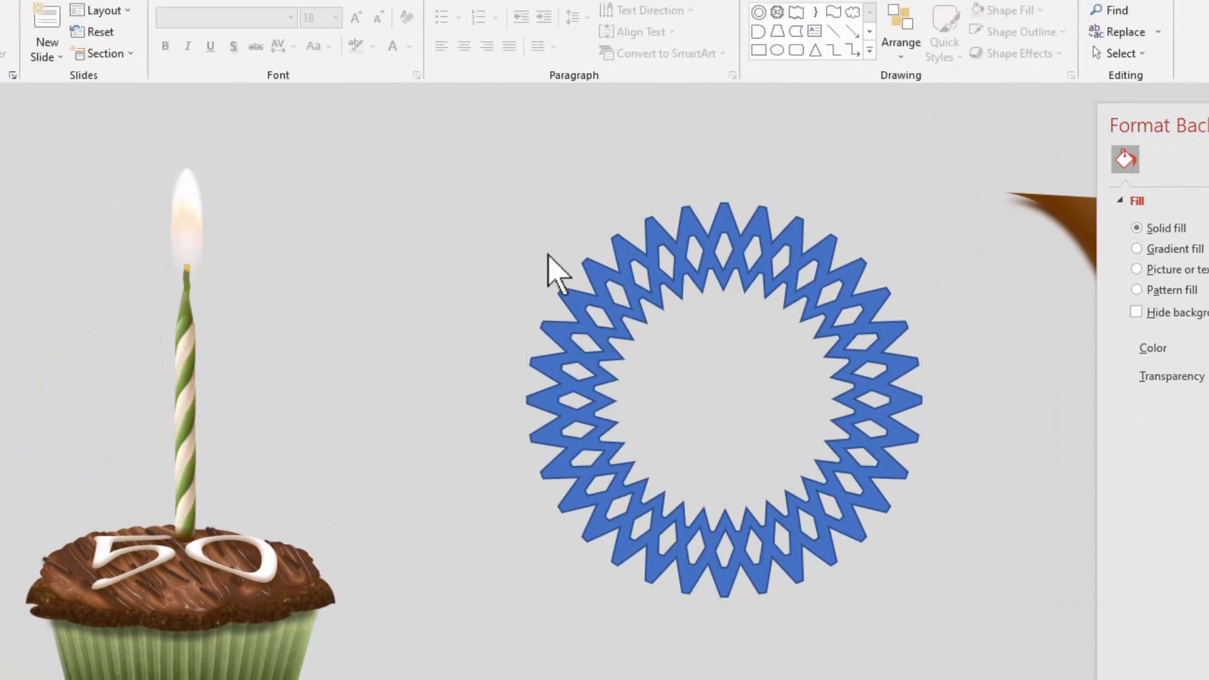
- Duplicate the lattice ring, shrink the copy and fit it inside the original so their points overlap
click(758, 587)
ctrl+drag(758, 587, 876, 679)
drag(1041, 676, 911, 641)
drag(846, 582, 787, 476)
drag(857, 534, 824, 501)
drag(781, 450, 785, 456)
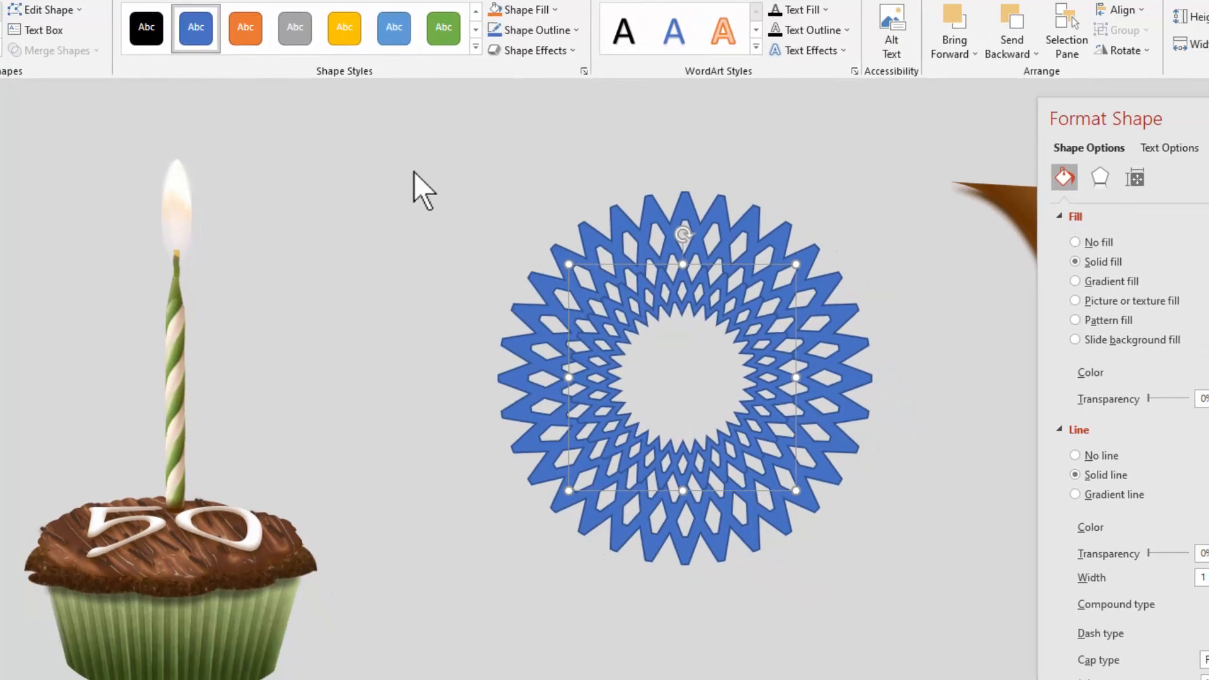
- Center the small and large lattice rings on each other by Align Center and Align Middle
drag(414, 172, 938, 633)
click(1127, 10)
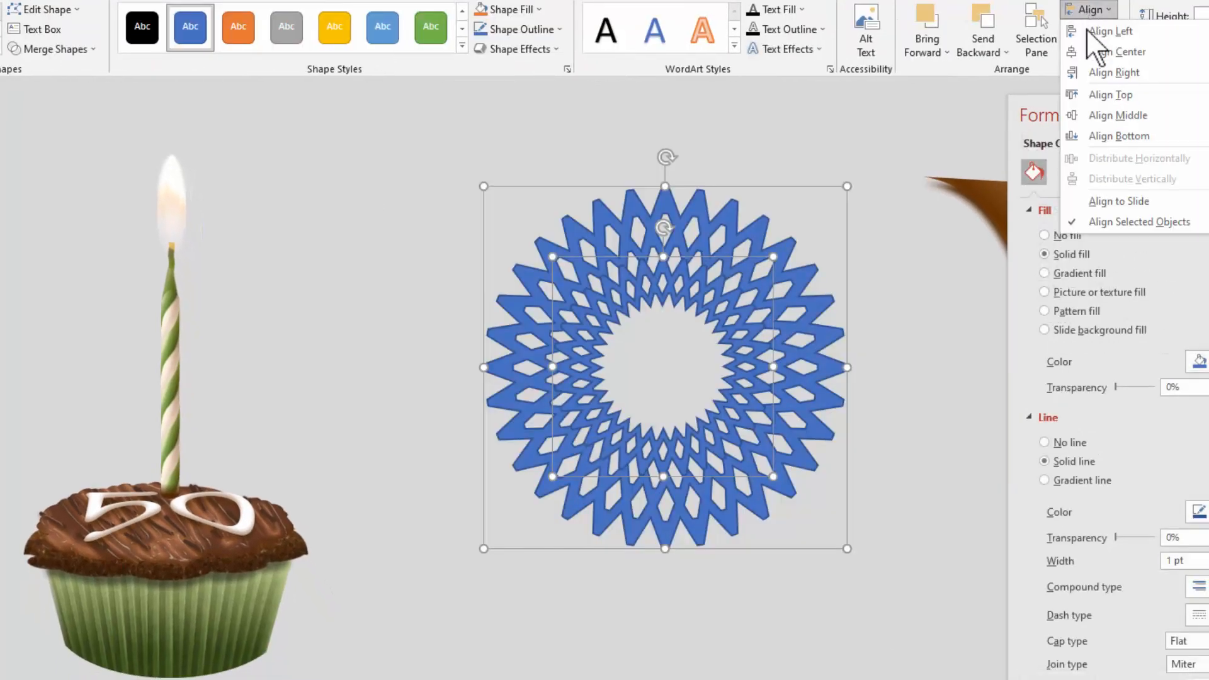
click(1089, 50)
click(1082, 9)
click(1113, 115)
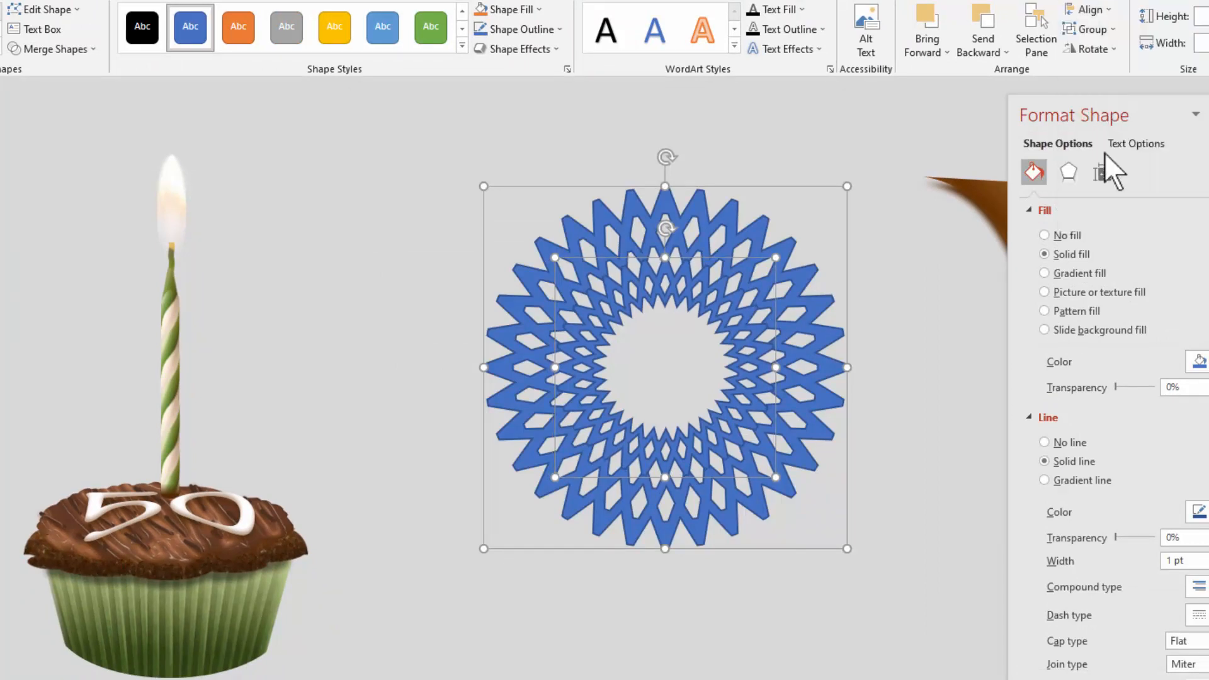
click(900, 583)
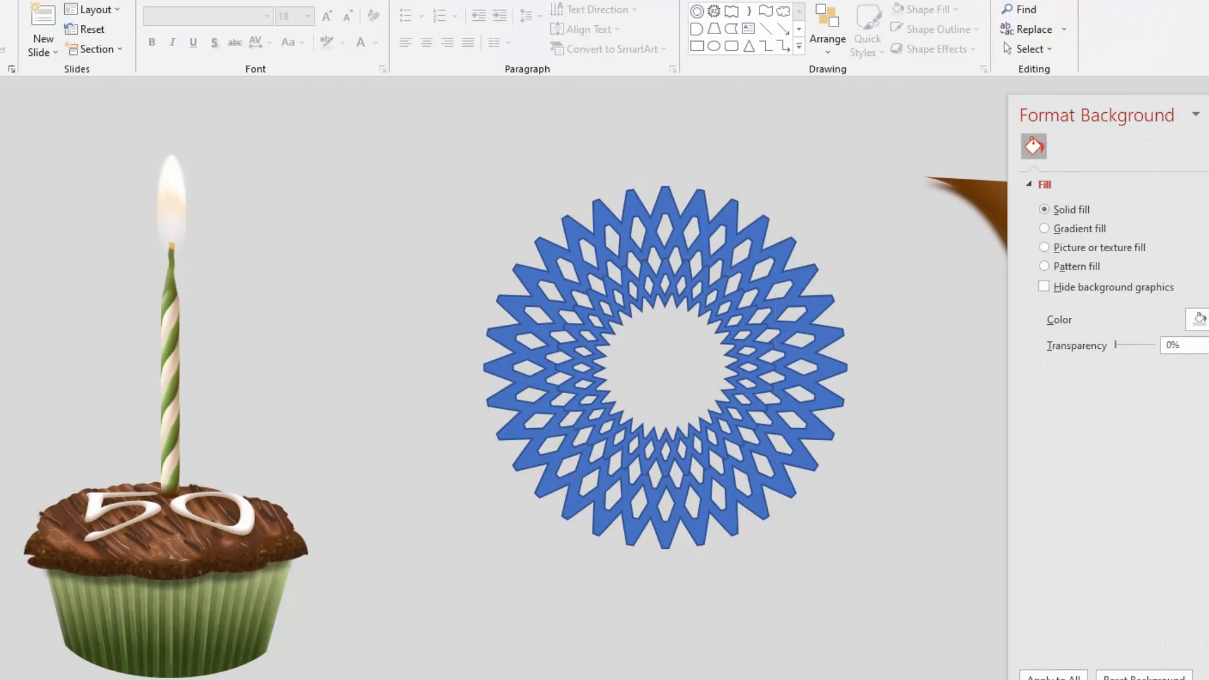
- Merge the two lattice rings into a single shape with Union
drag(402, 134, 924, 639)
click(51, 50)
click(49, 74)
click(576, 661)
- Draw a circle that covers the open center of the lattice and touches its inner points
click(715, 46)
mouse_move(599, 312)
mouse_down()
mouse_move(718, 403)
mouse_move(694, 367)
mouse_up()
drag(731, 433, 732, 435)
- Align the circle with the lattice by center and middle, and merge them into one doily with Union
drag(426, 138, 896, 617)
click(1090, 10)
click(1097, 50)
click(1098, 12)
click(1100, 111)
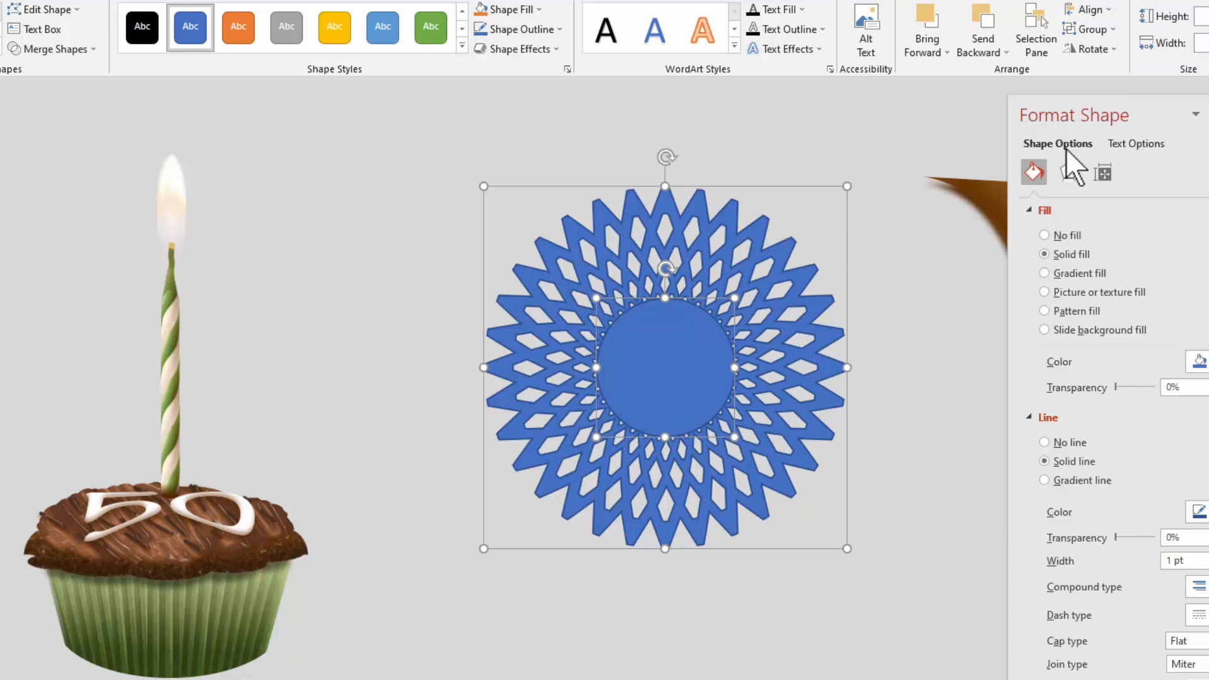
click(54, 49)
click(48, 80)
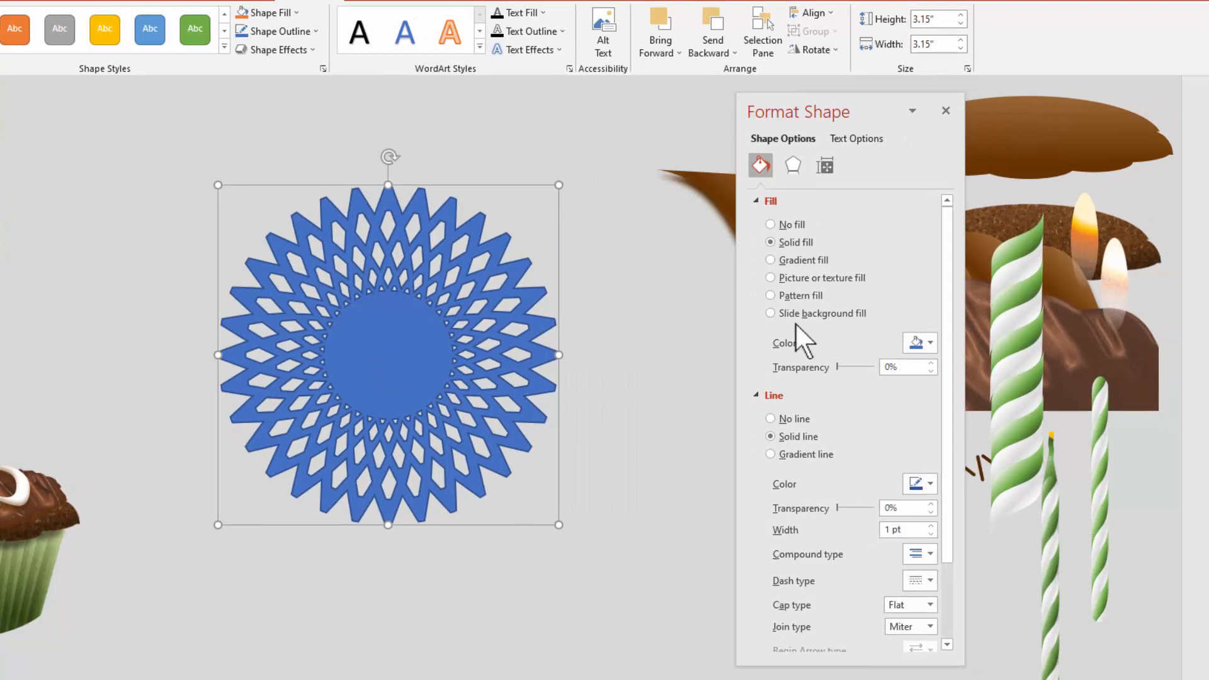
- Fill the doily with the tan coarse woven texture and remove its outline
click(843, 279)
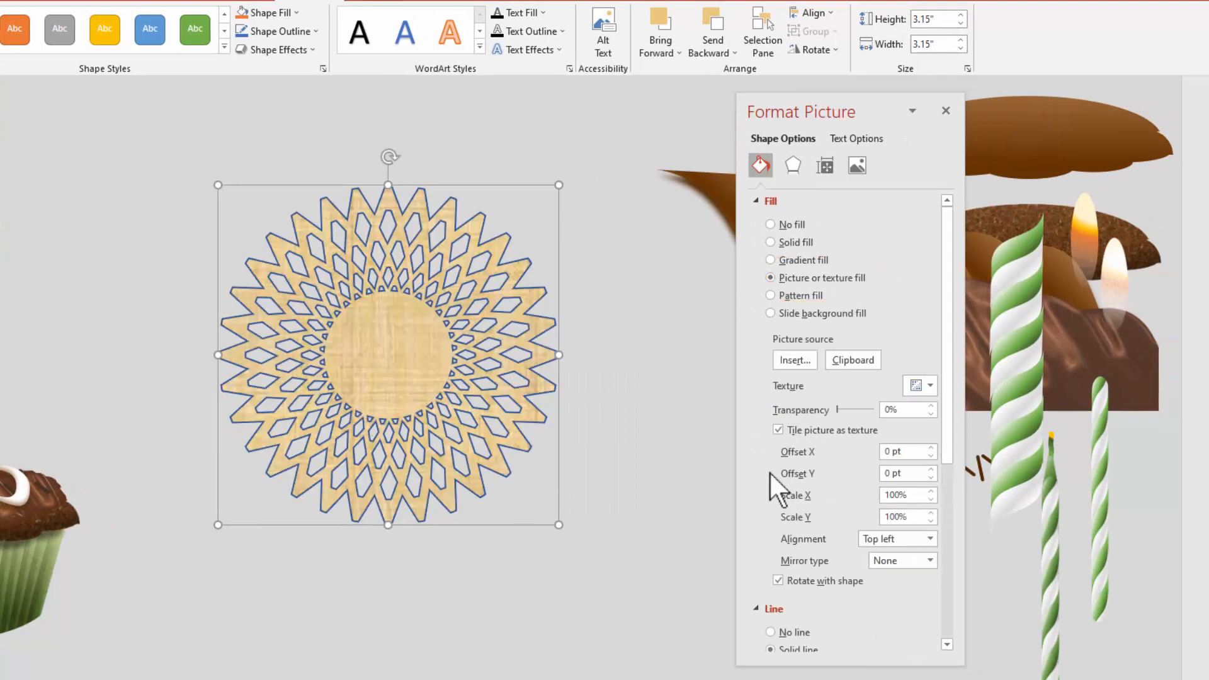
click(929, 386)
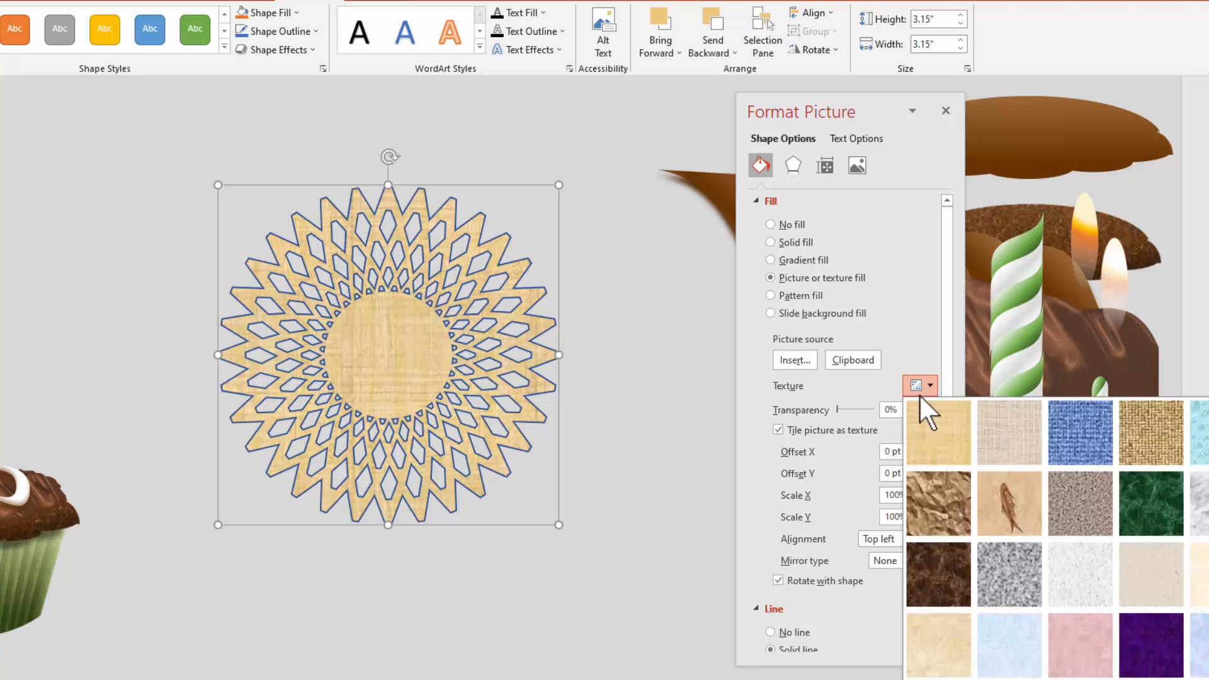
click(1143, 423)
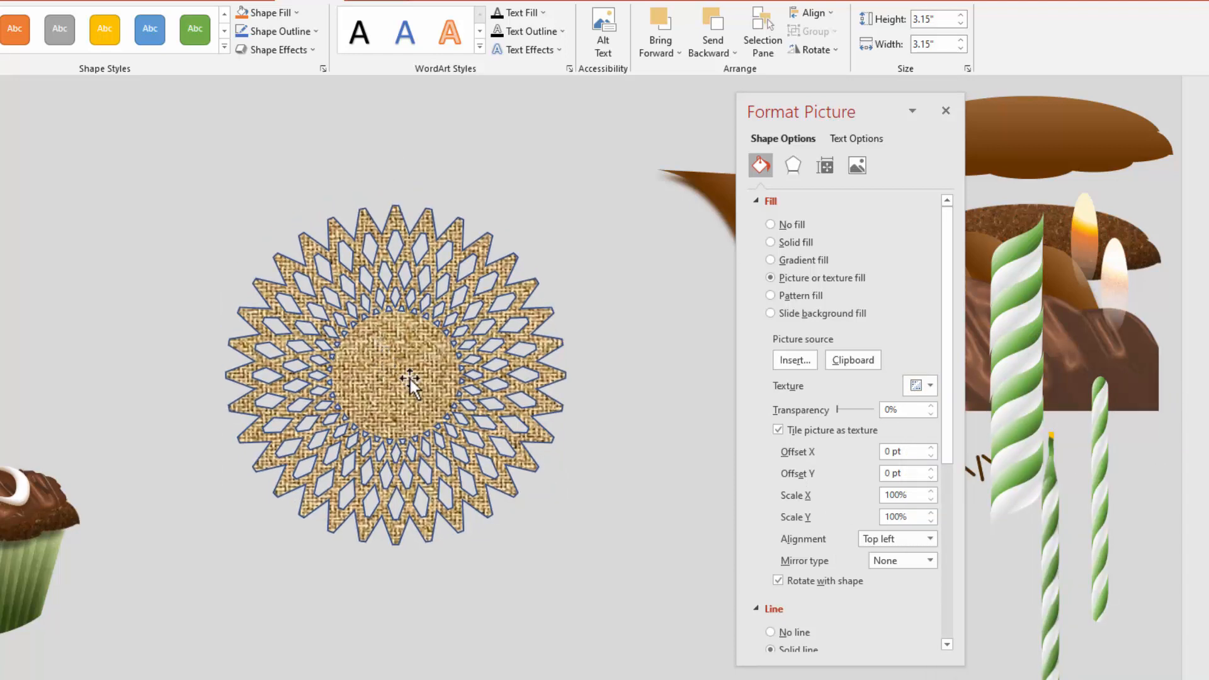
click(770, 632)
drag(373, 403, 377, 369)
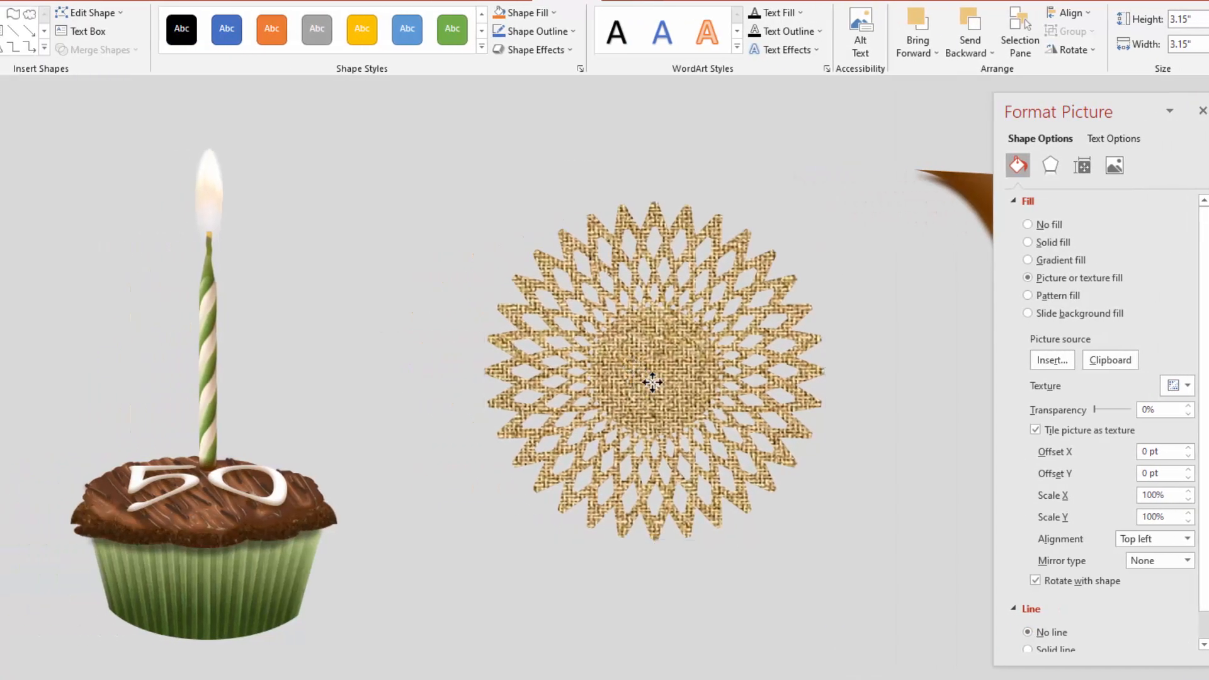
- Recolor the doily's texture with the light green variation and reposition the doily
click(619, 1)
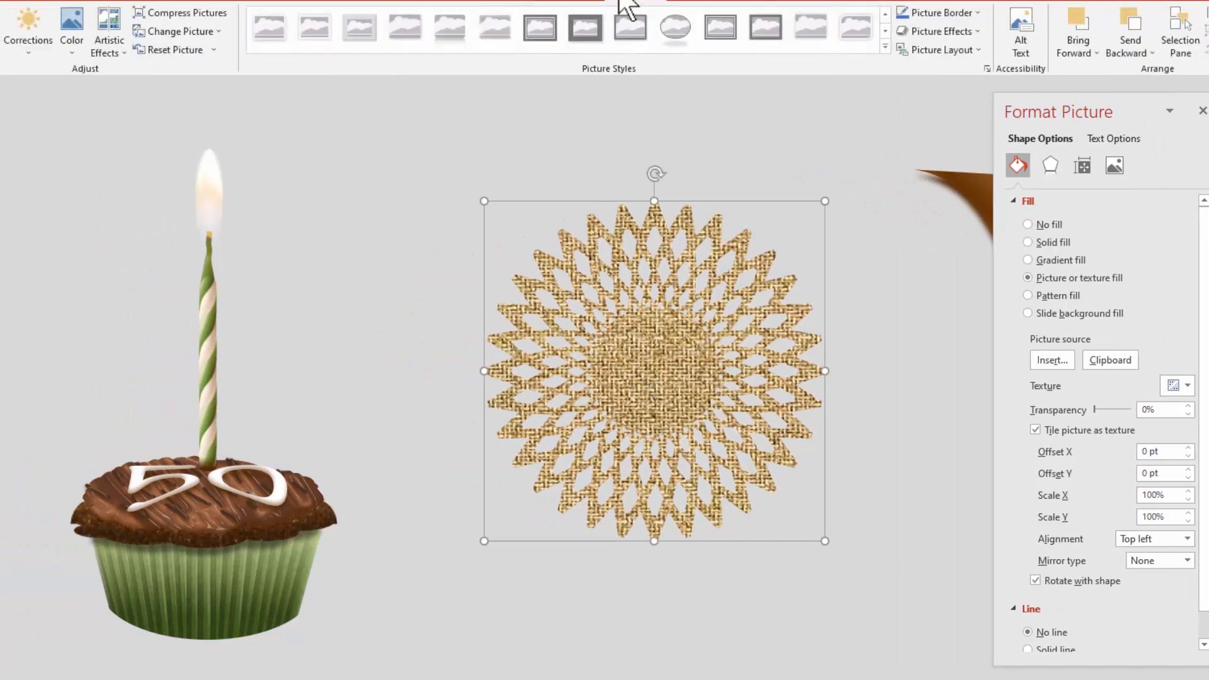
click(71, 44)
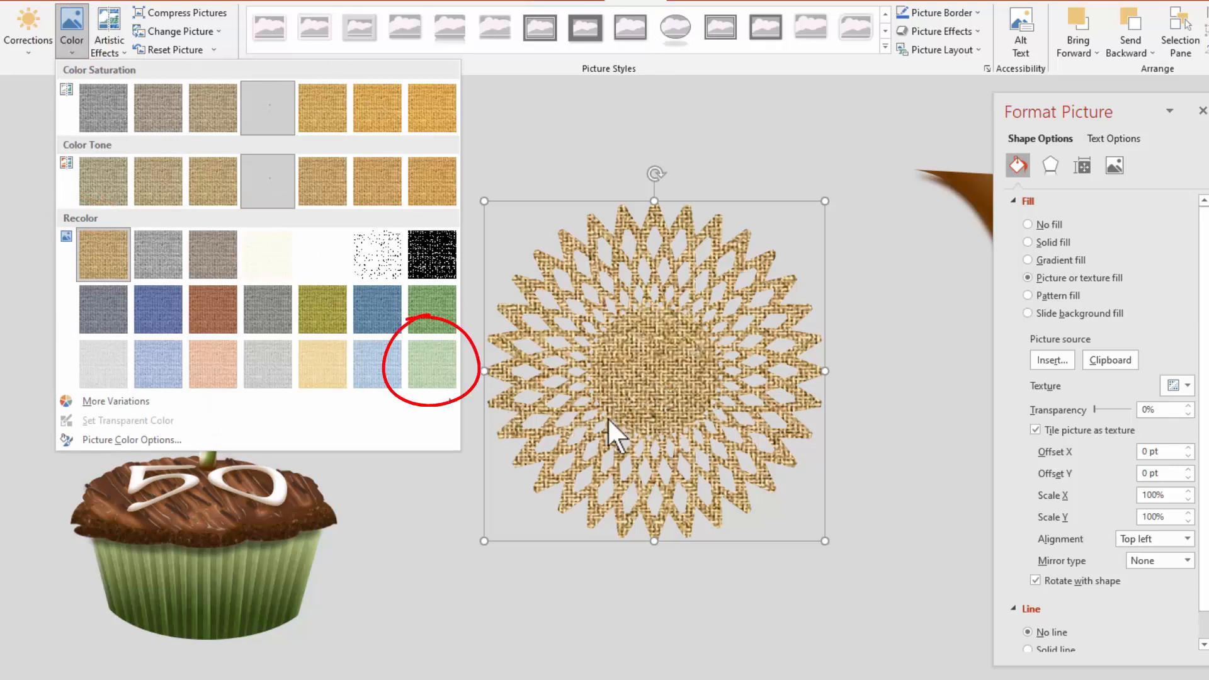
click(431, 365)
drag(519, 365, 449, 394)
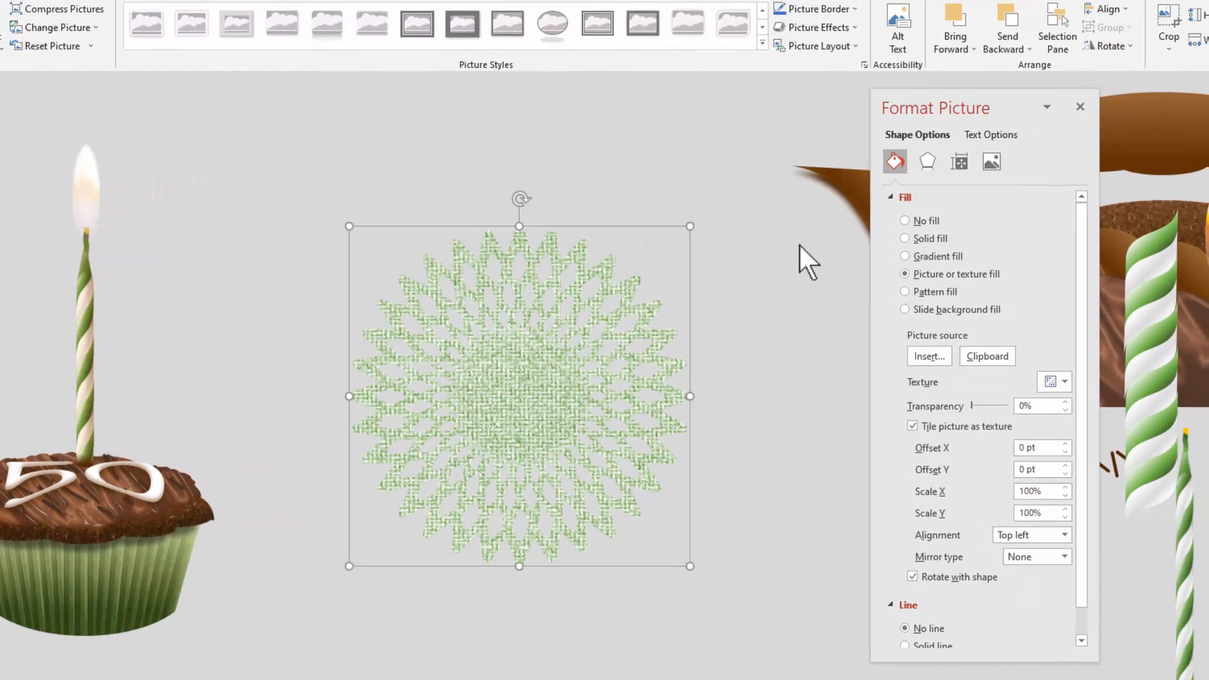
- Add an outer bottom shadow to the doily with 2 pt blur and 1 pt distance
click(928, 163)
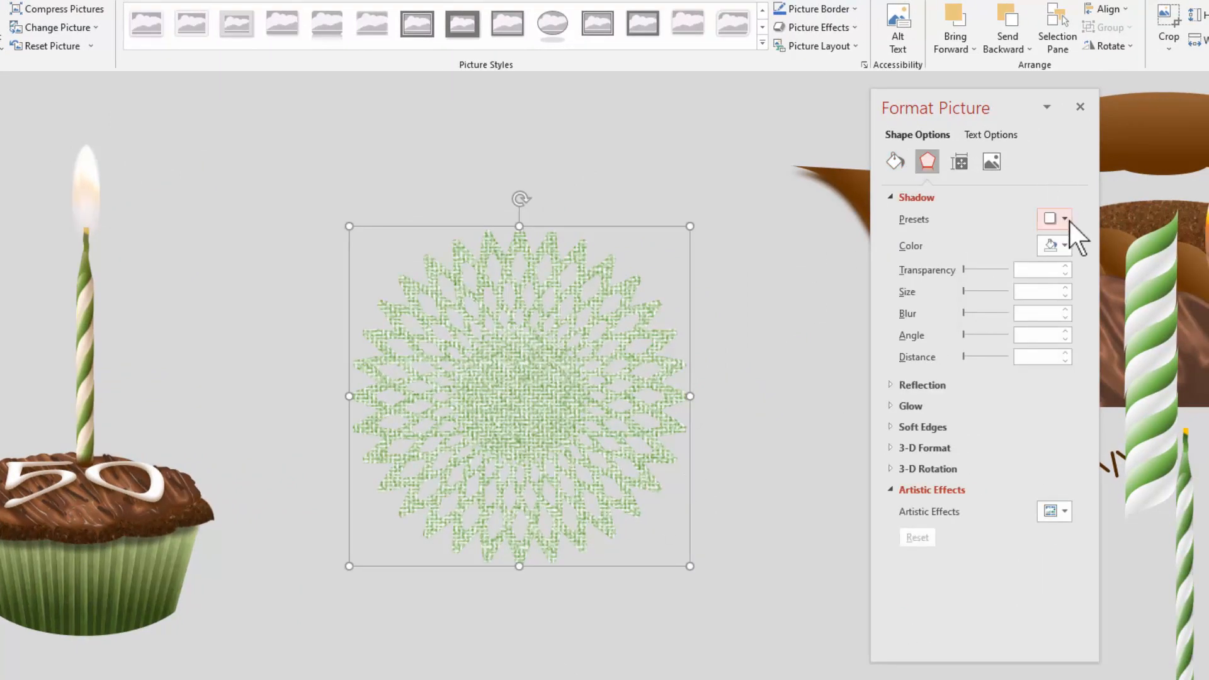
click(1066, 217)
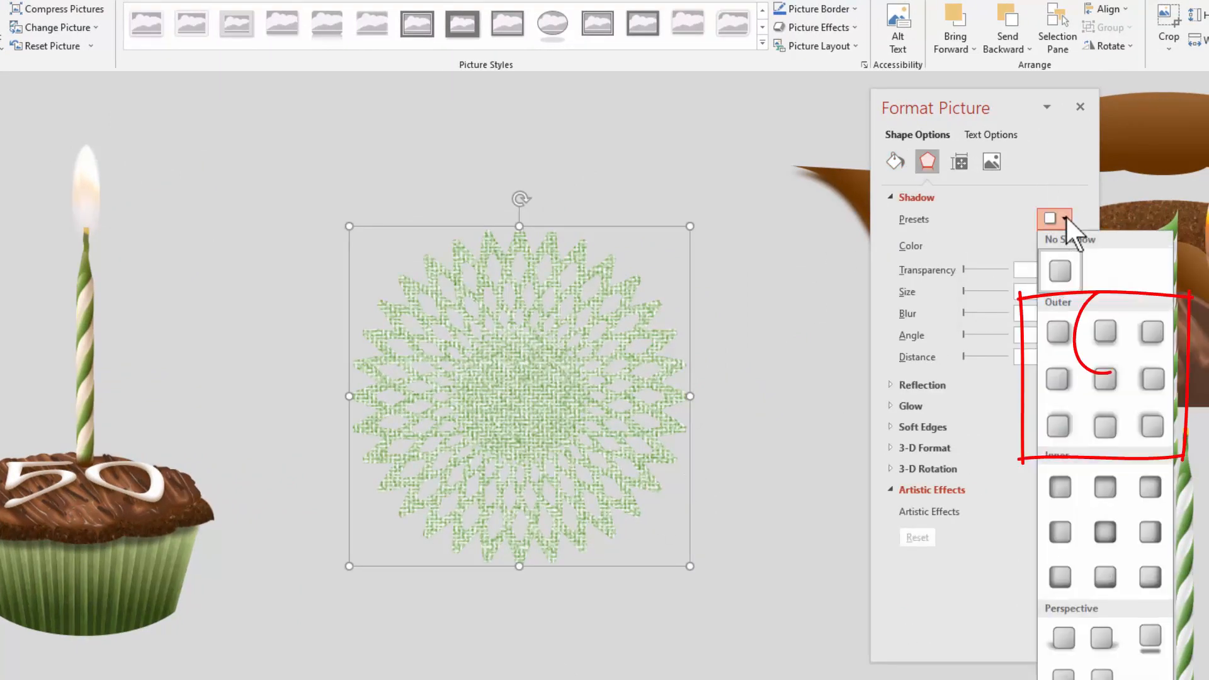
click(1105, 332)
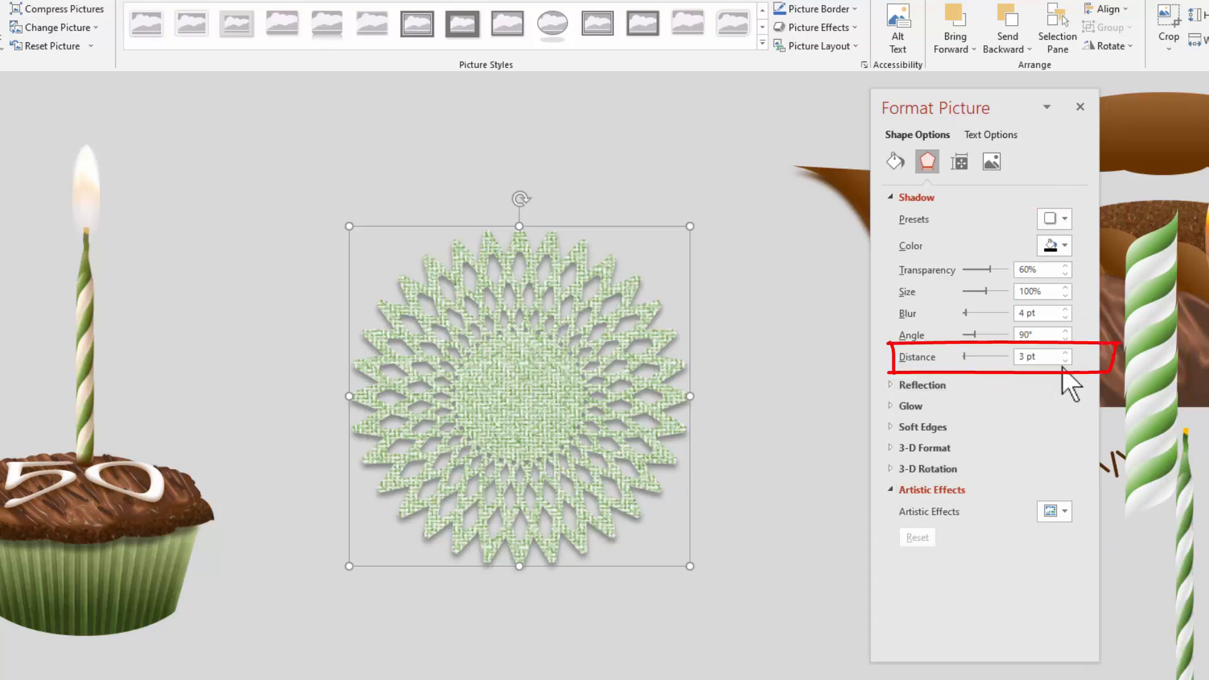
click(1064, 360)
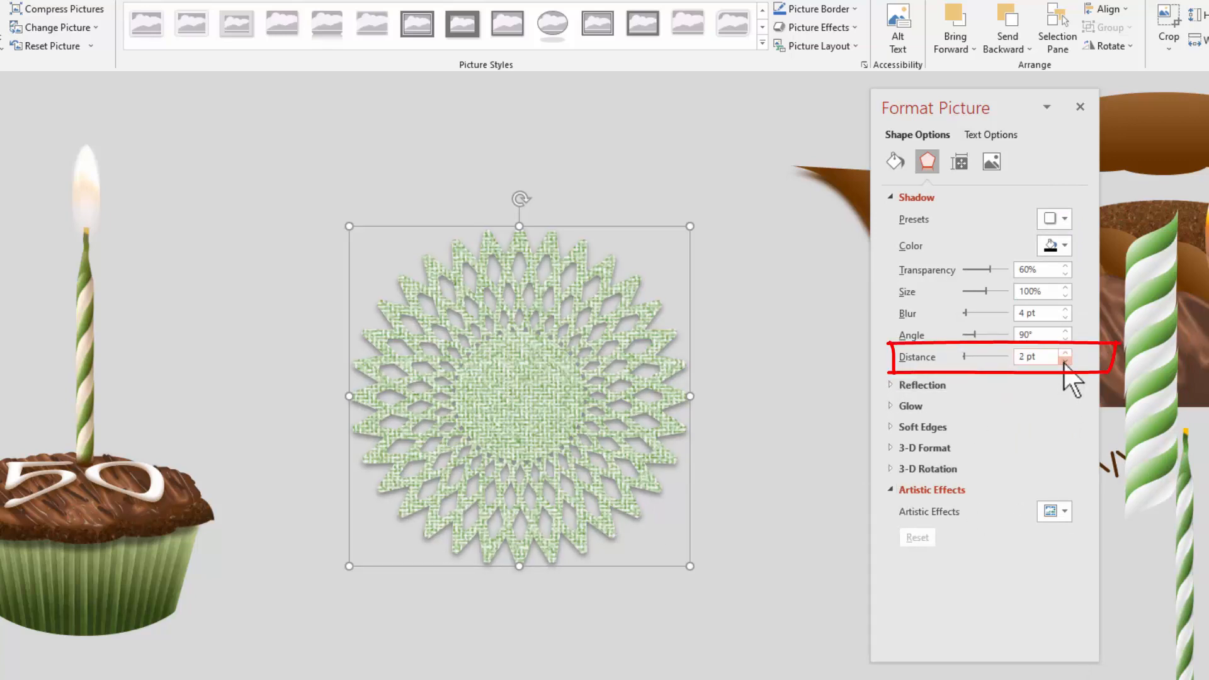
click(1065, 362)
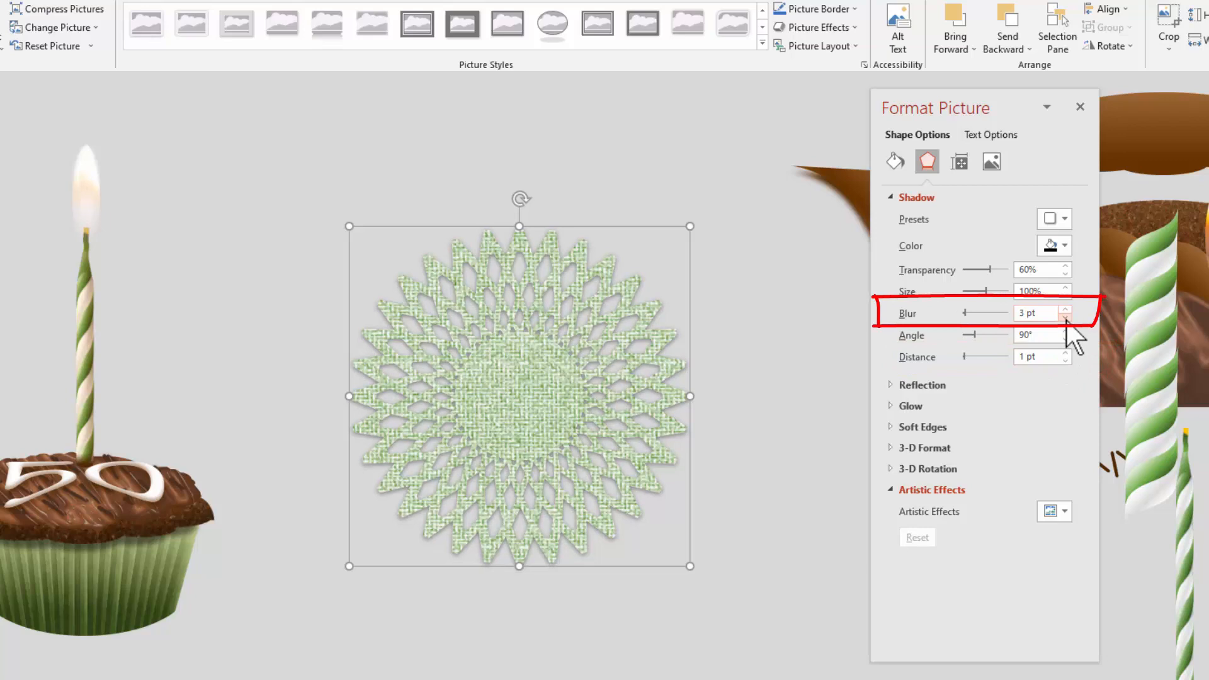
- Try the doily at the base of the cupcake and move it back beside the cupcake
drag(507, 454, 64, 576)
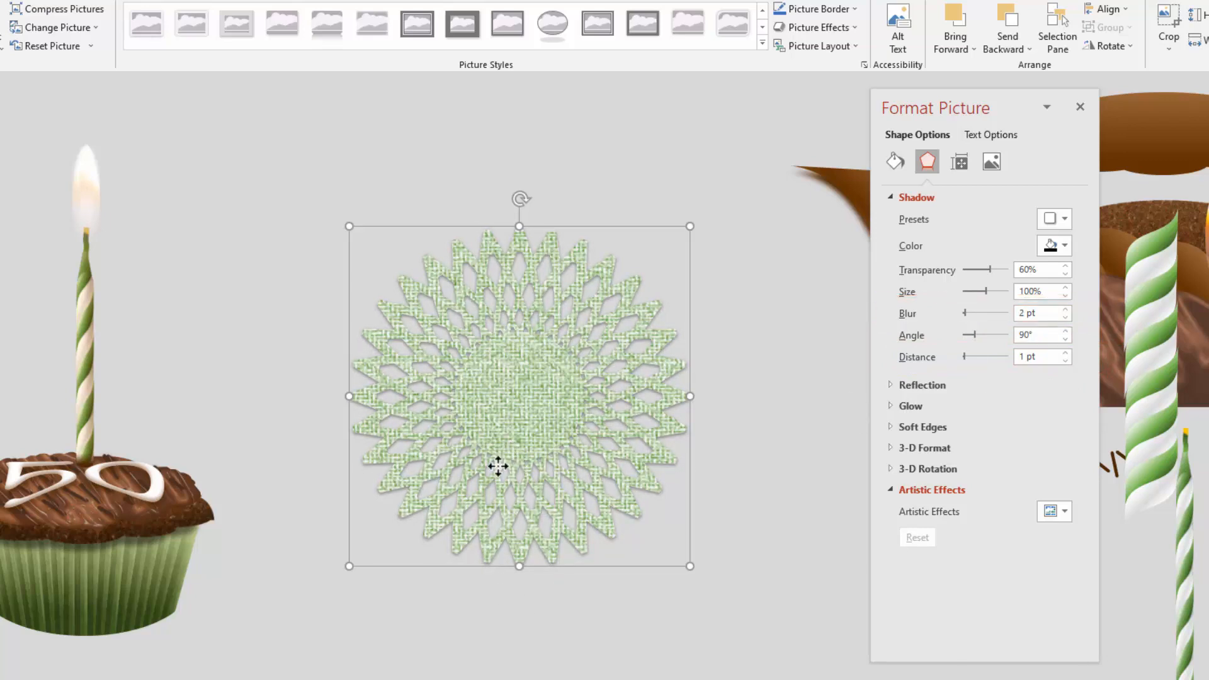
drag(174, 514, 587, 414)
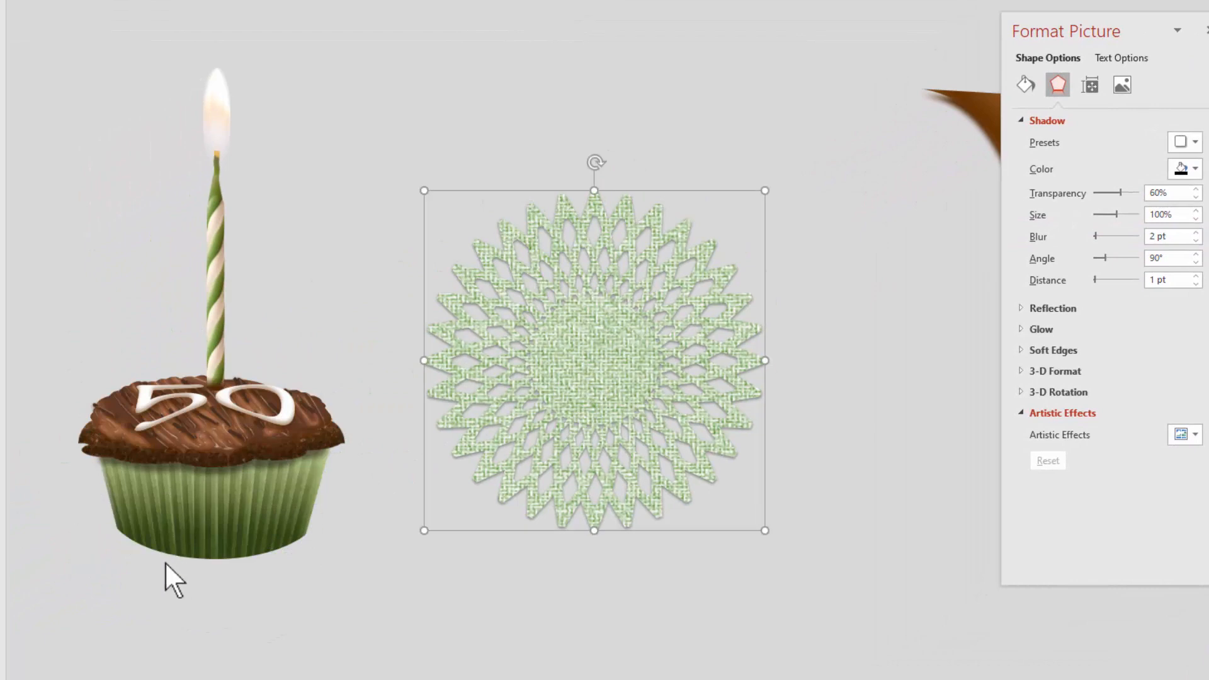
- Flatten the doily vertically into a wide ellipse, place it near the cupcake's base and send it to the back
drag(595, 190, 554, 380)
drag(621, 444, 507, 509)
right_click(508, 509)
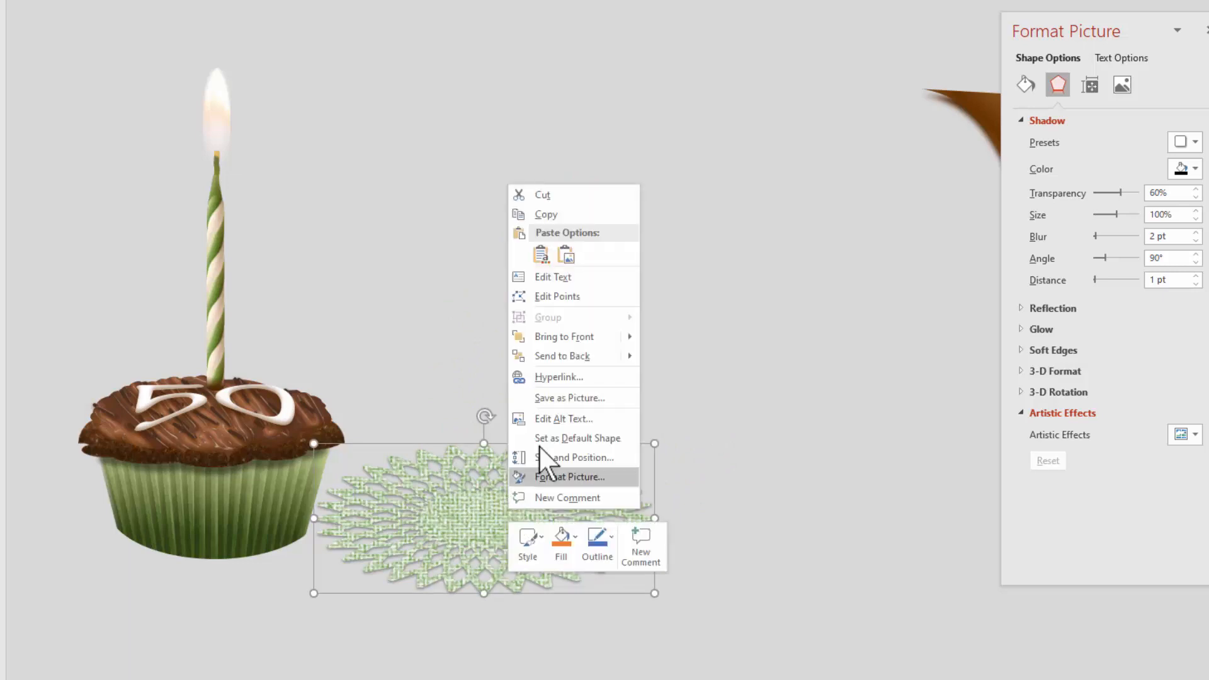
click(560, 356)
- Try the flattened doily beneath the cupcake and return it to the empty area beside the cupcake
drag(540, 473, 273, 503)
drag(269, 582, 720, 535)
click(432, 607)
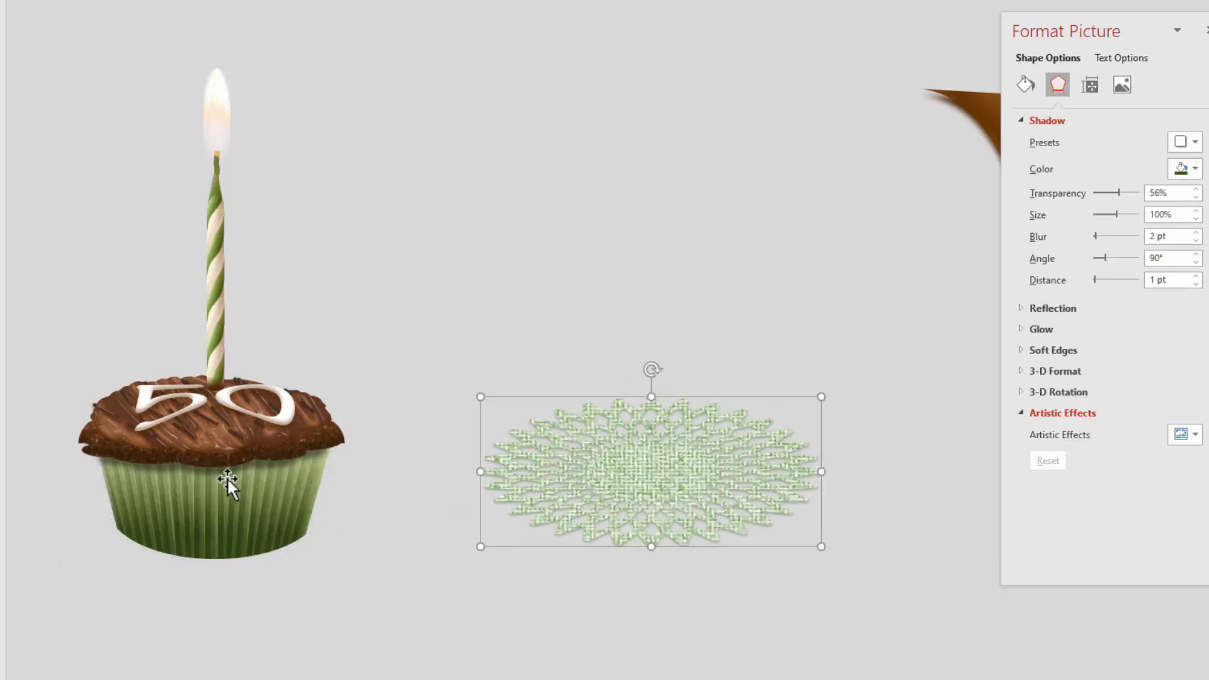
- Scatter copies of the chocolate sprinkles over the flattened doily and flip the selected sprinkles horizontally
click(92, 401)
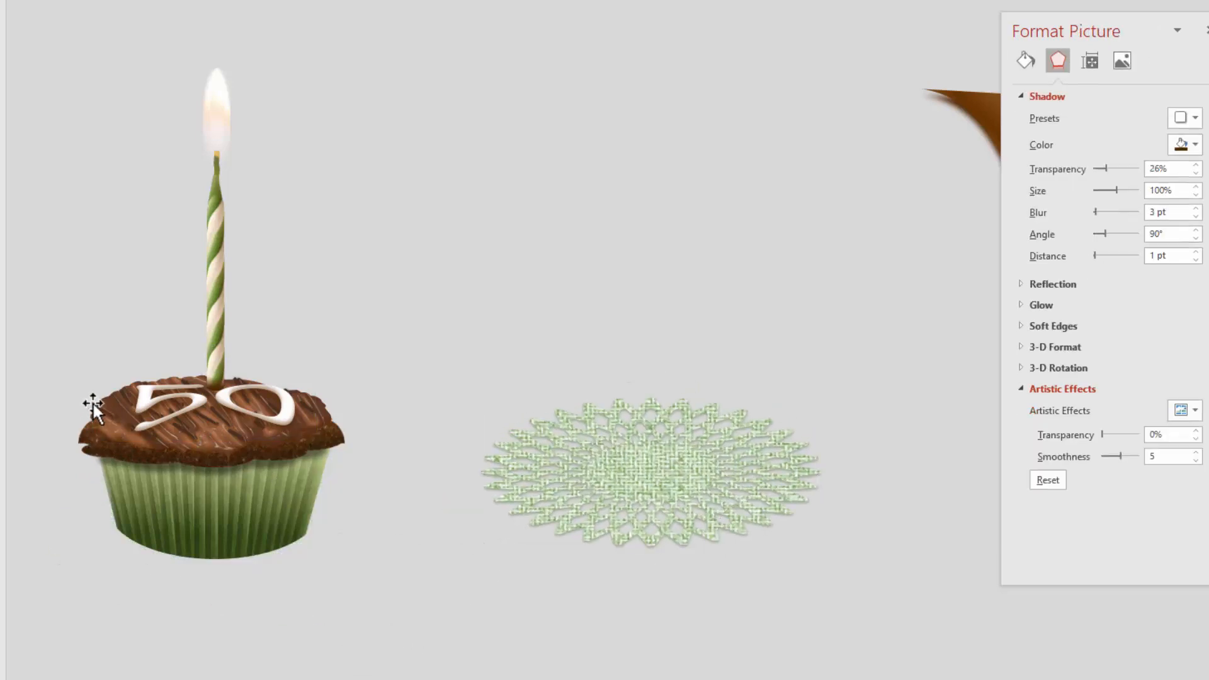
drag(93, 402, 474, 456)
drag(507, 502, 558, 523)
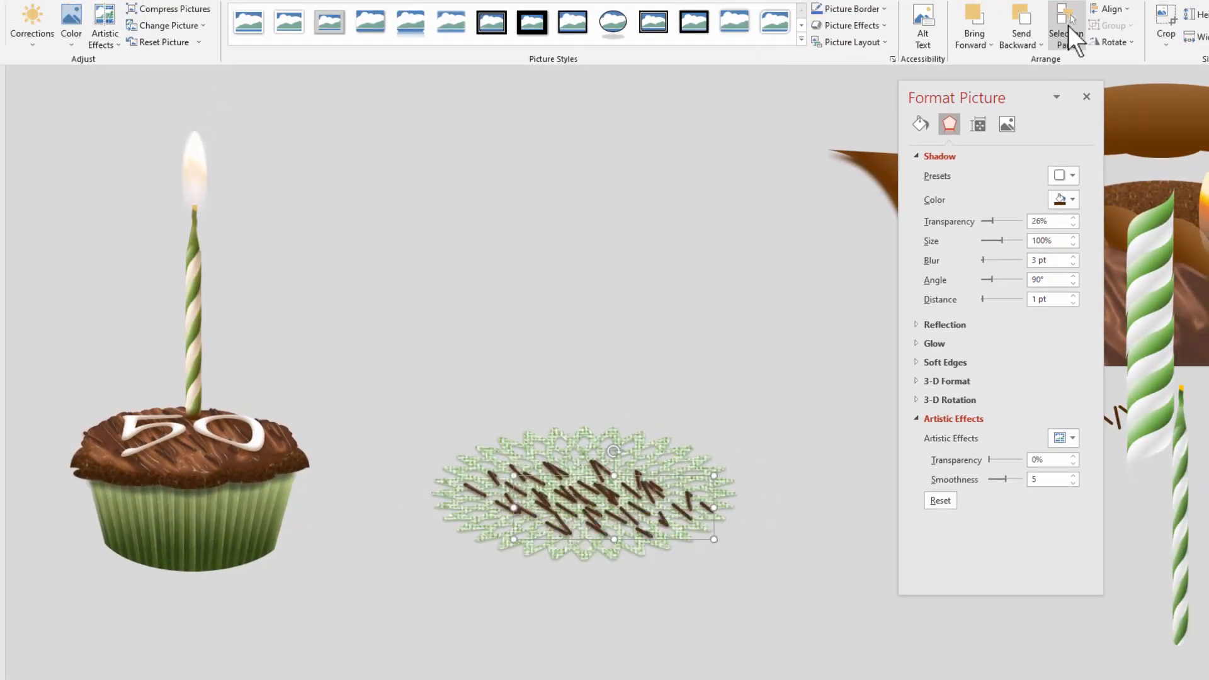
click(1112, 39)
click(1126, 113)
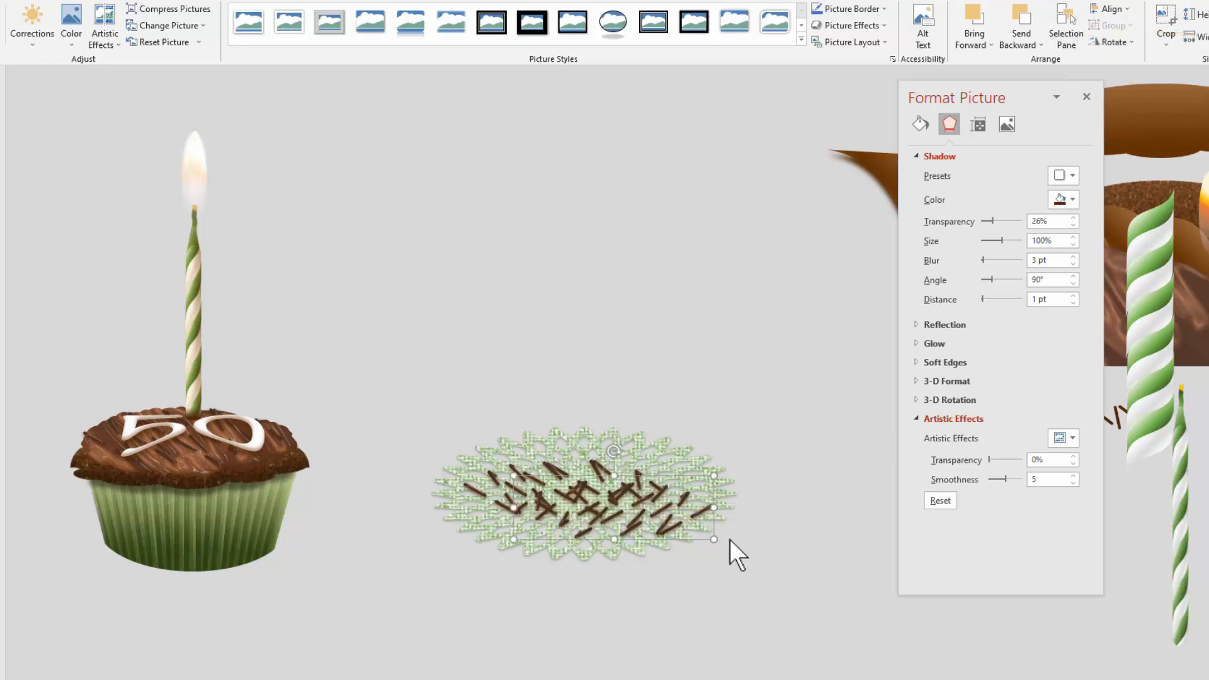
- Flip another copy of the sprinkles vertically and spread more sprinkles across the doily
drag(715, 528, 697, 487)
click(1100, 42)
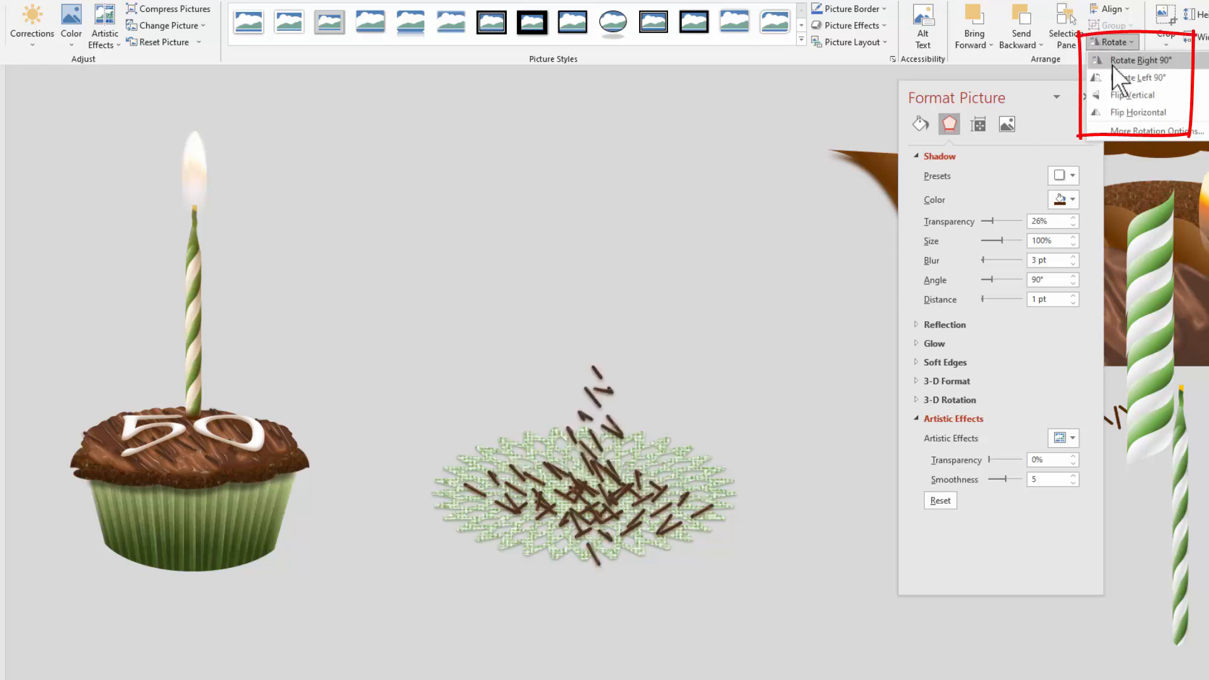
click(1124, 95)
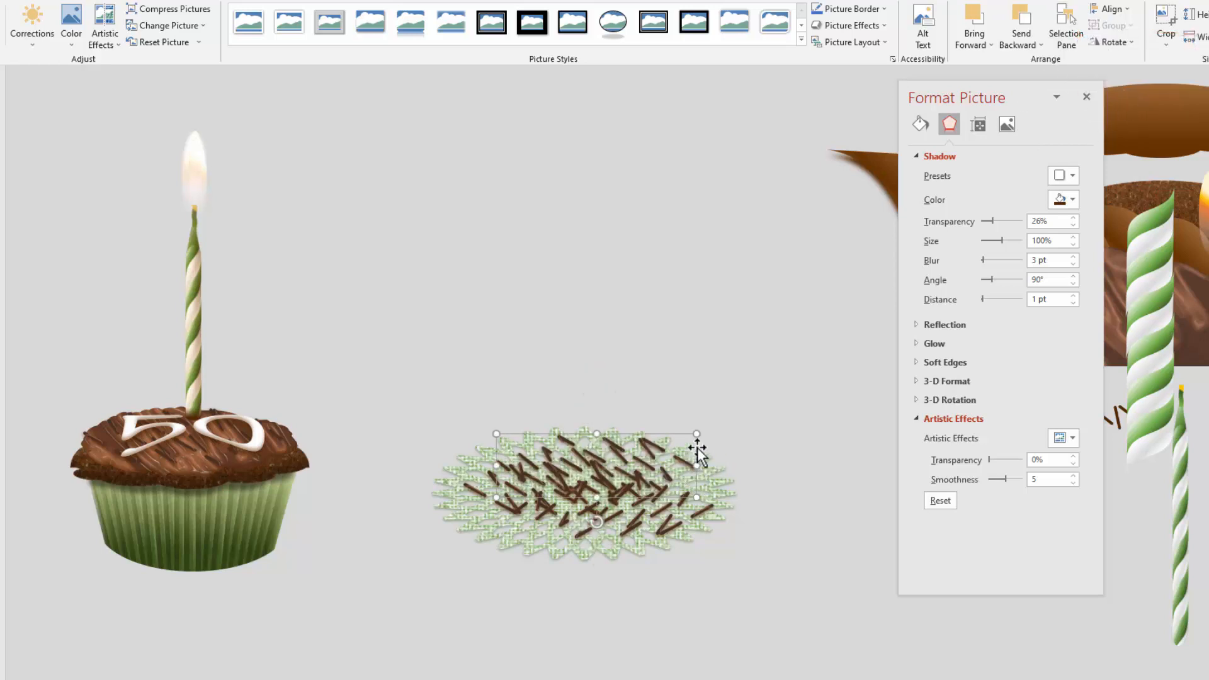
drag(693, 462, 579, 513)
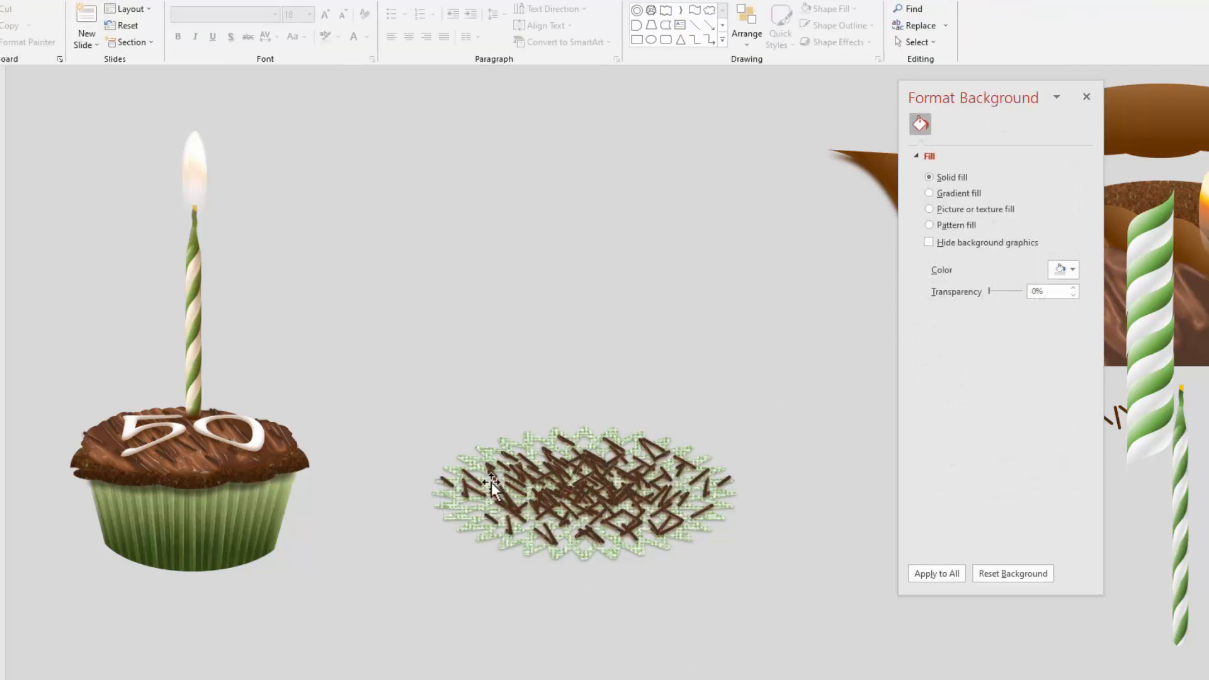
- Group the doily with its sprinkles, send the group to the back and fit it beneath the cupcake
drag(363, 355, 907, 673)
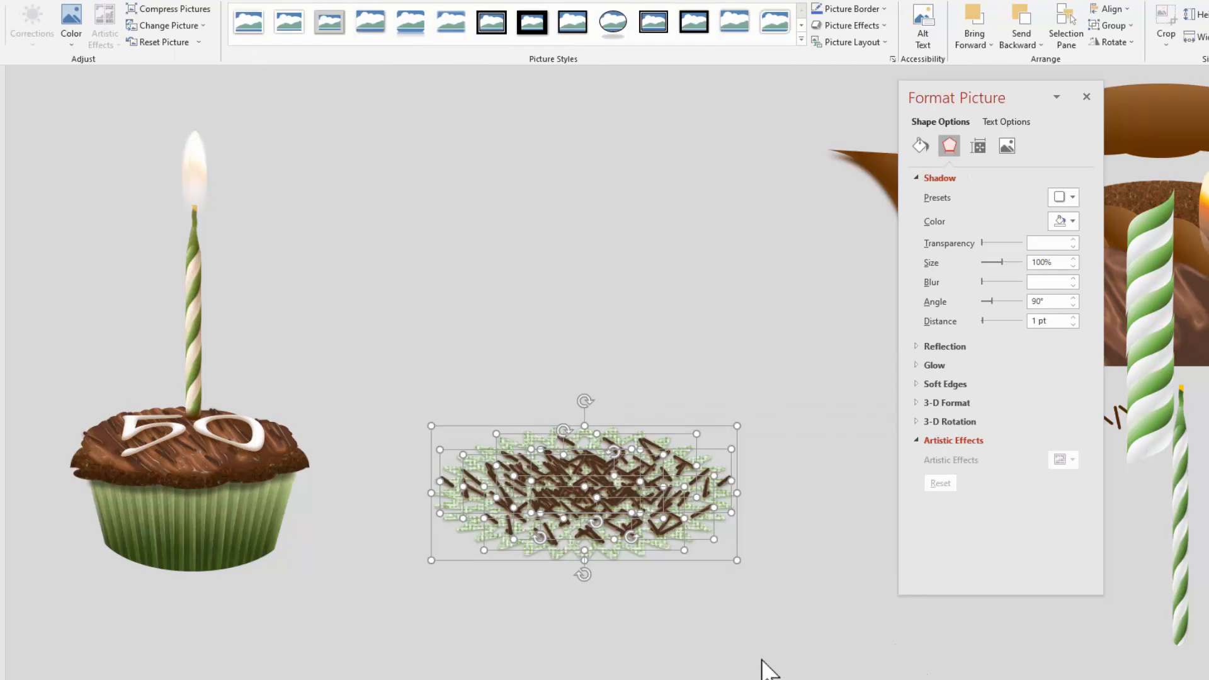
key(ctrl+g)
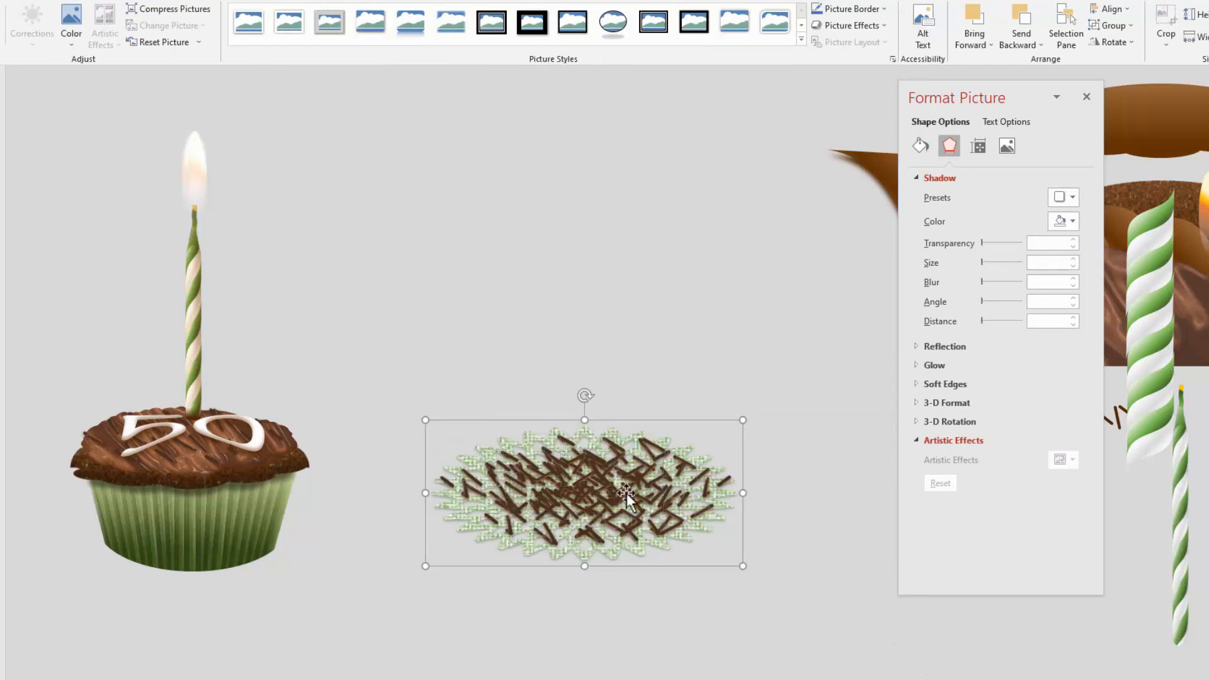
right_click(627, 493)
click(658, 608)
drag(659, 530, 262, 587)
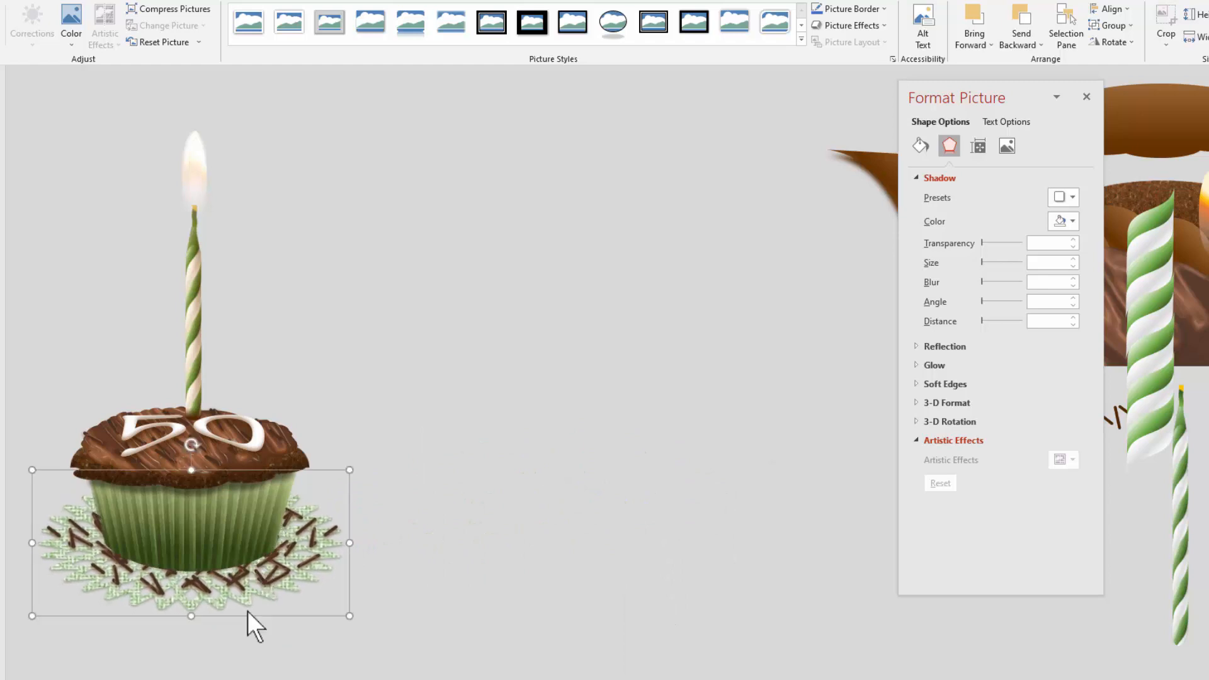
drag(194, 469, 195, 482)
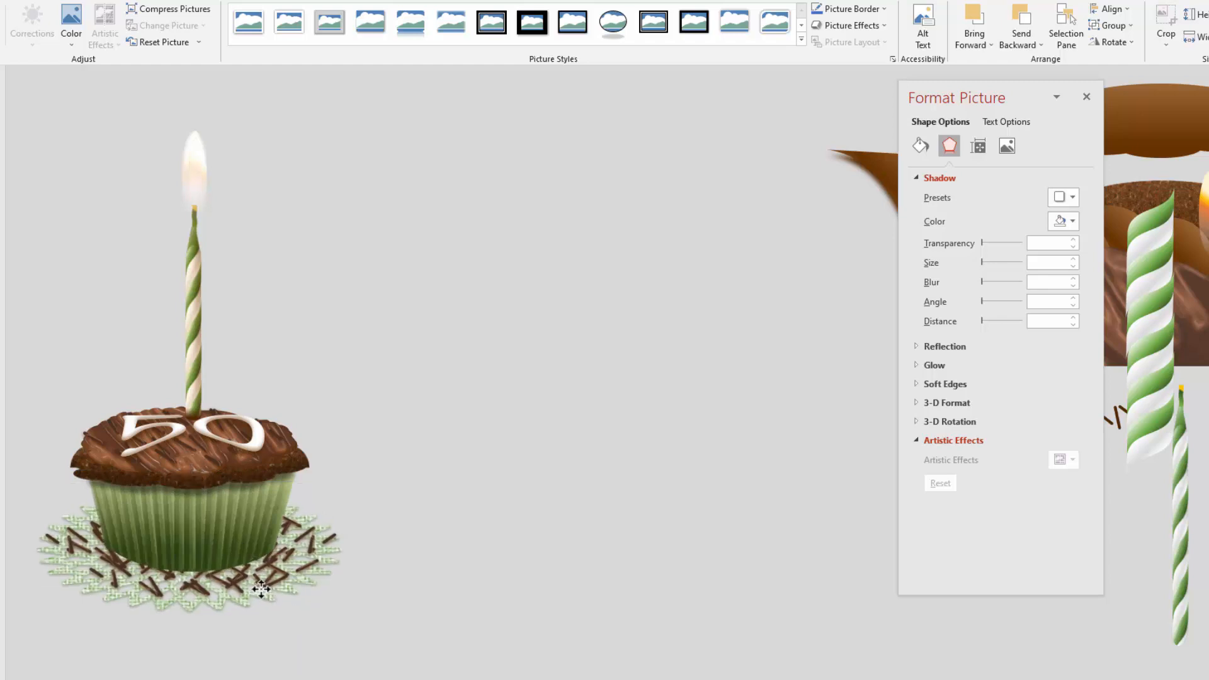
click(589, 646)
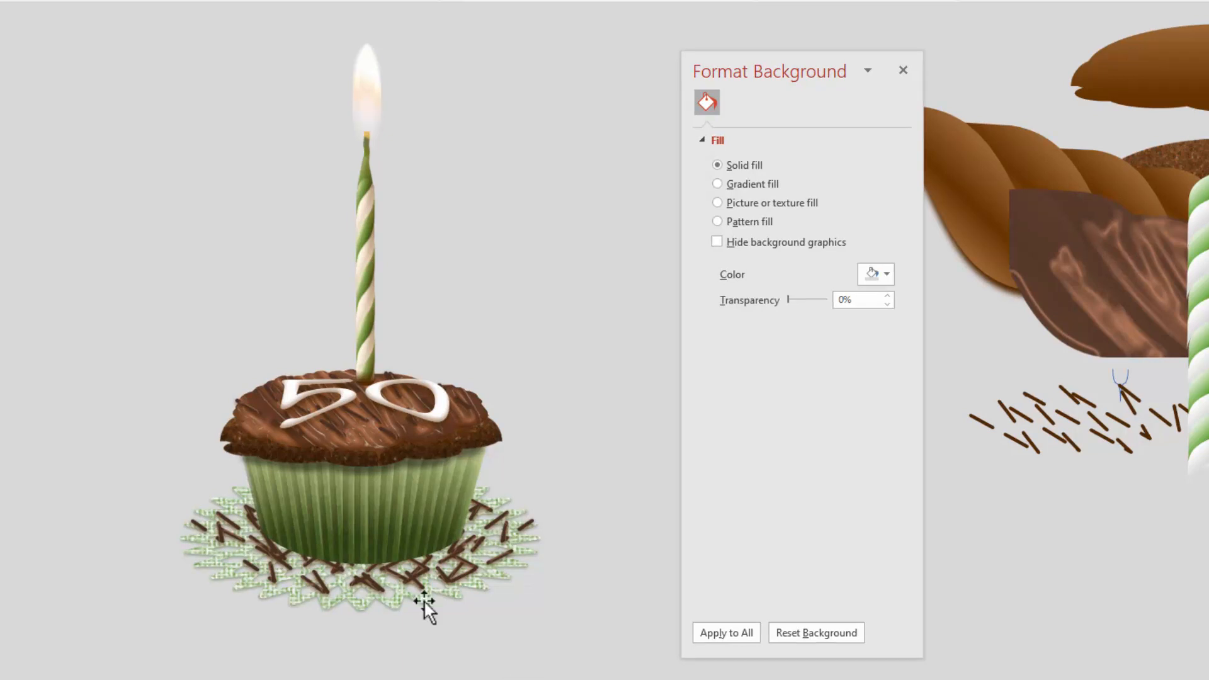
- Shorten the green cupcake liner from its lower edge and fine-tune the sprinkled doily beneath it
click(350, 517)
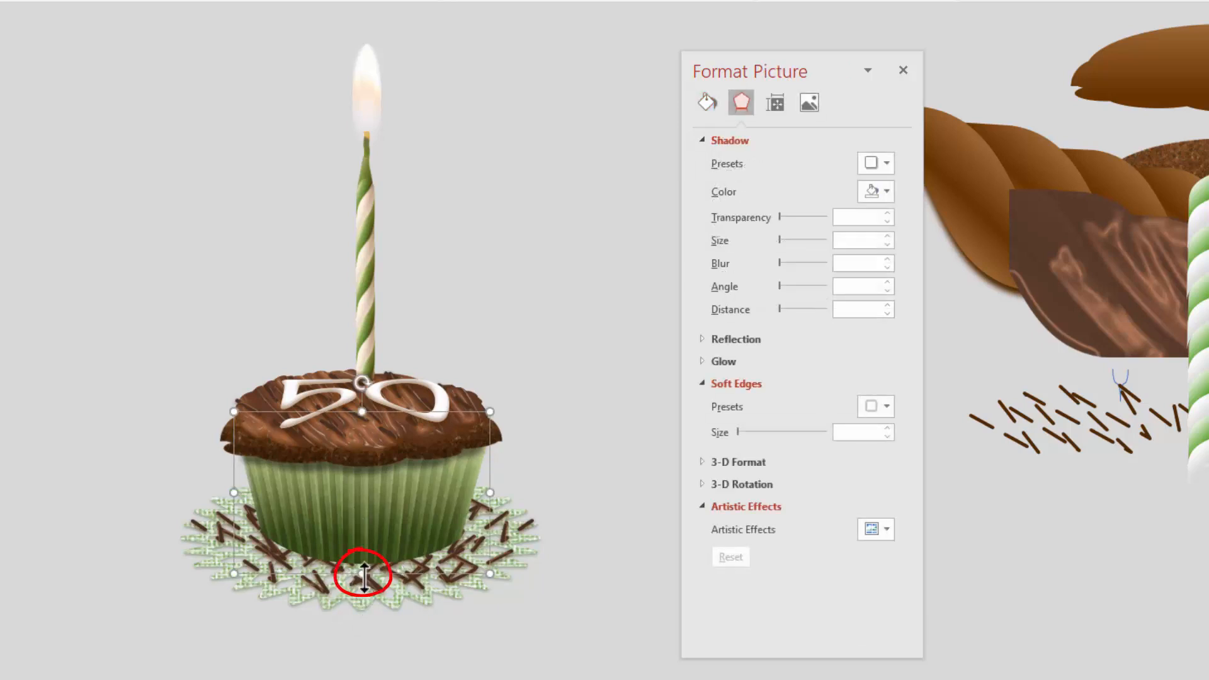
drag(362, 574, 362, 557)
click(575, 661)
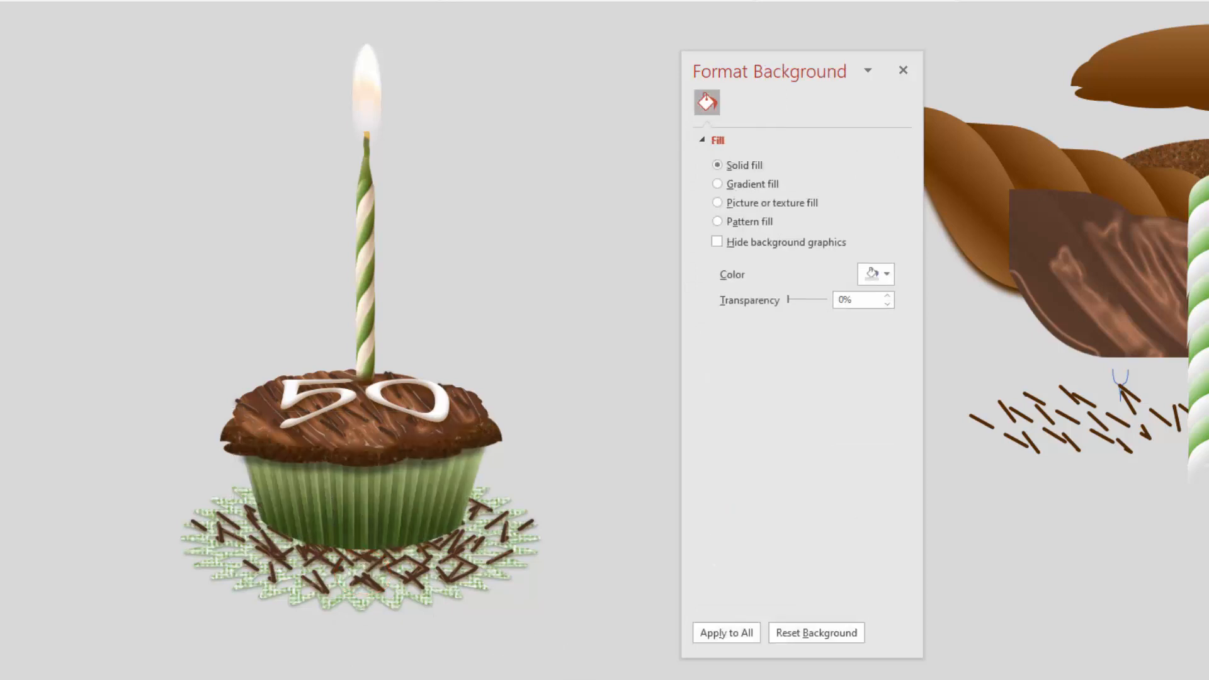
click(354, 607)
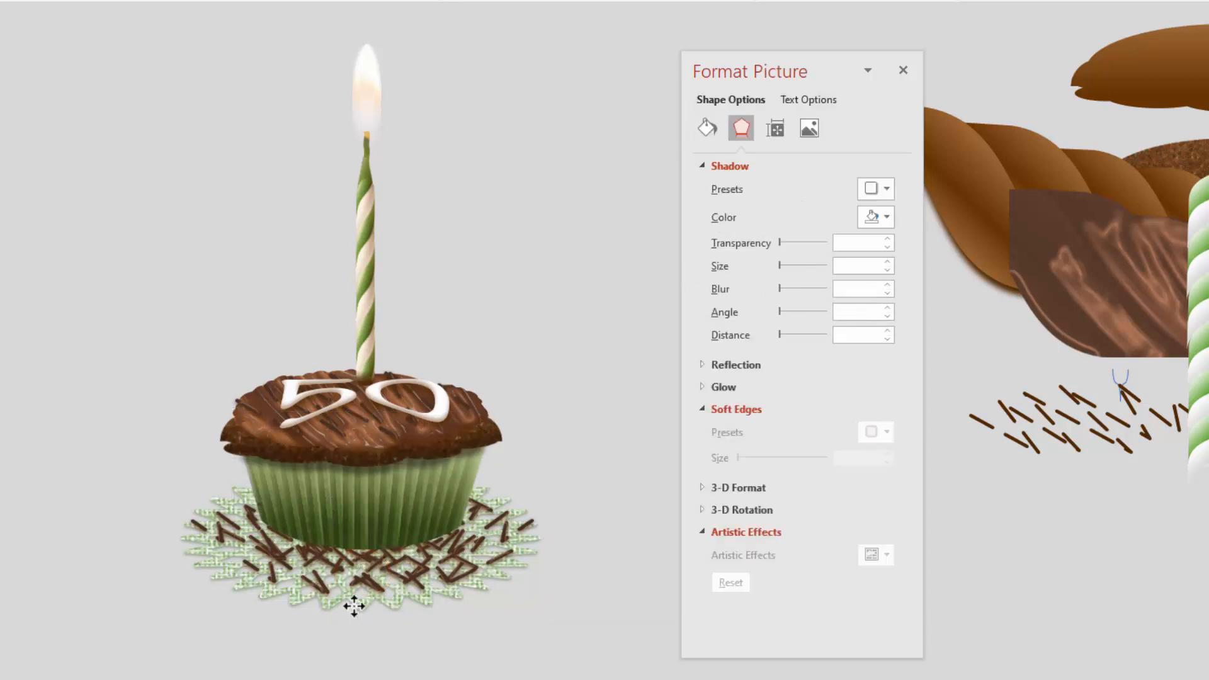
drag(353, 601, 354, 602)
click(440, 651)
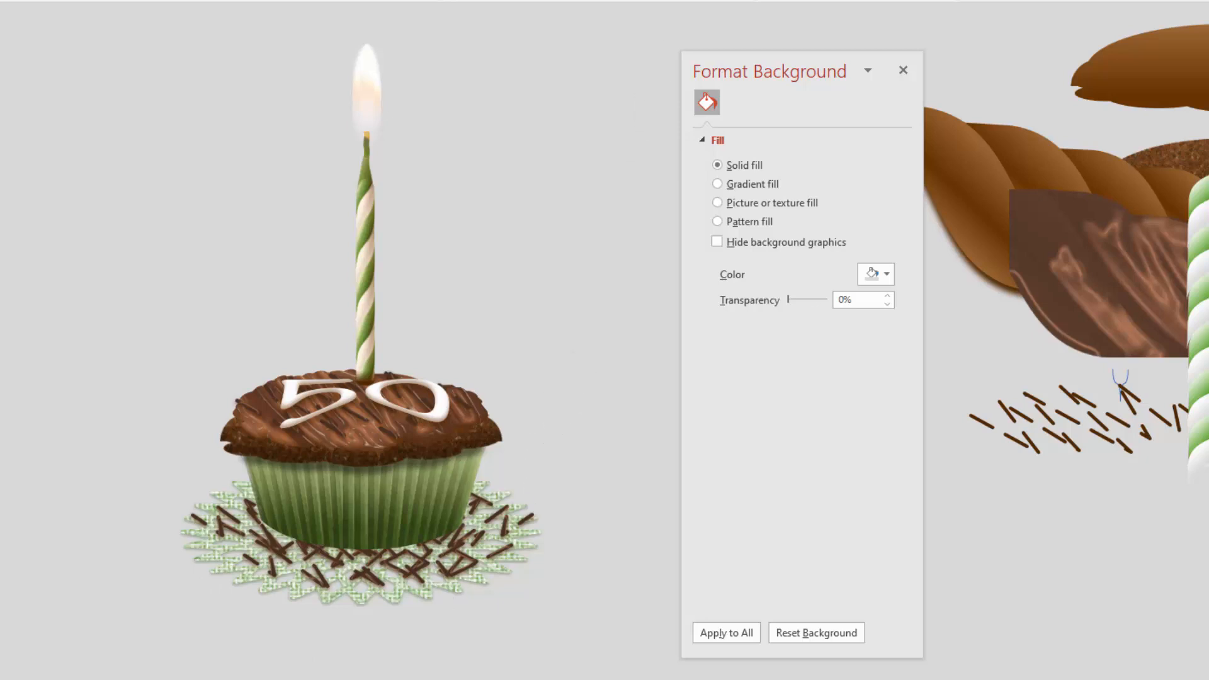
- Draw a wide cloud shape beside the candle with black fill, no outline and 40% transparency
mouse_move(425, 194)
mouse_down()
mouse_move(531, 259)
mouse_move(629, 291)
mouse_move(627, 278)
mouse_up()
click(884, 315)
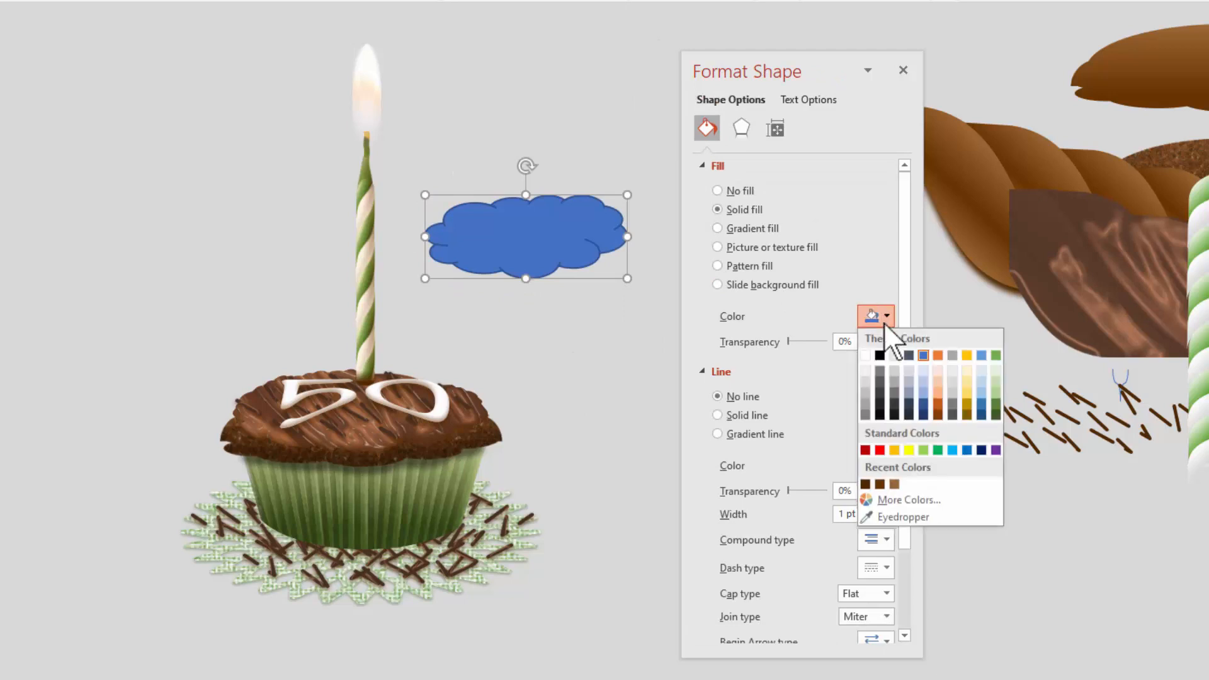
click(875, 353)
click(718, 414)
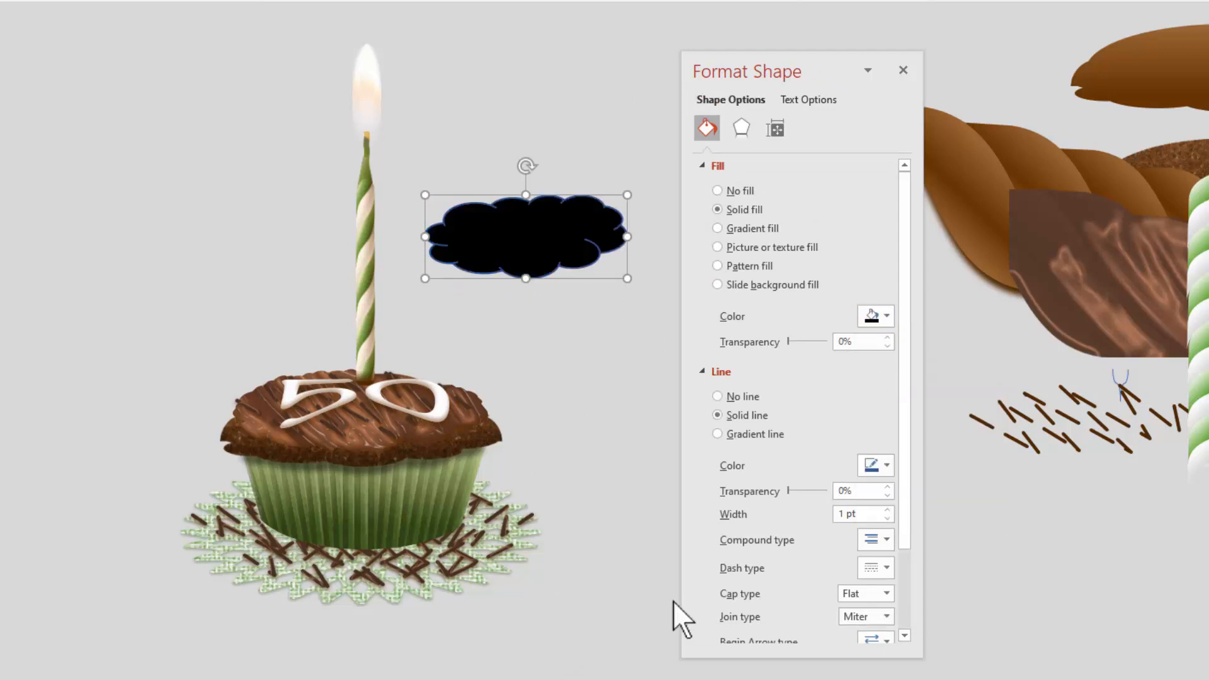
click(717, 396)
drag(788, 343, 804, 342)
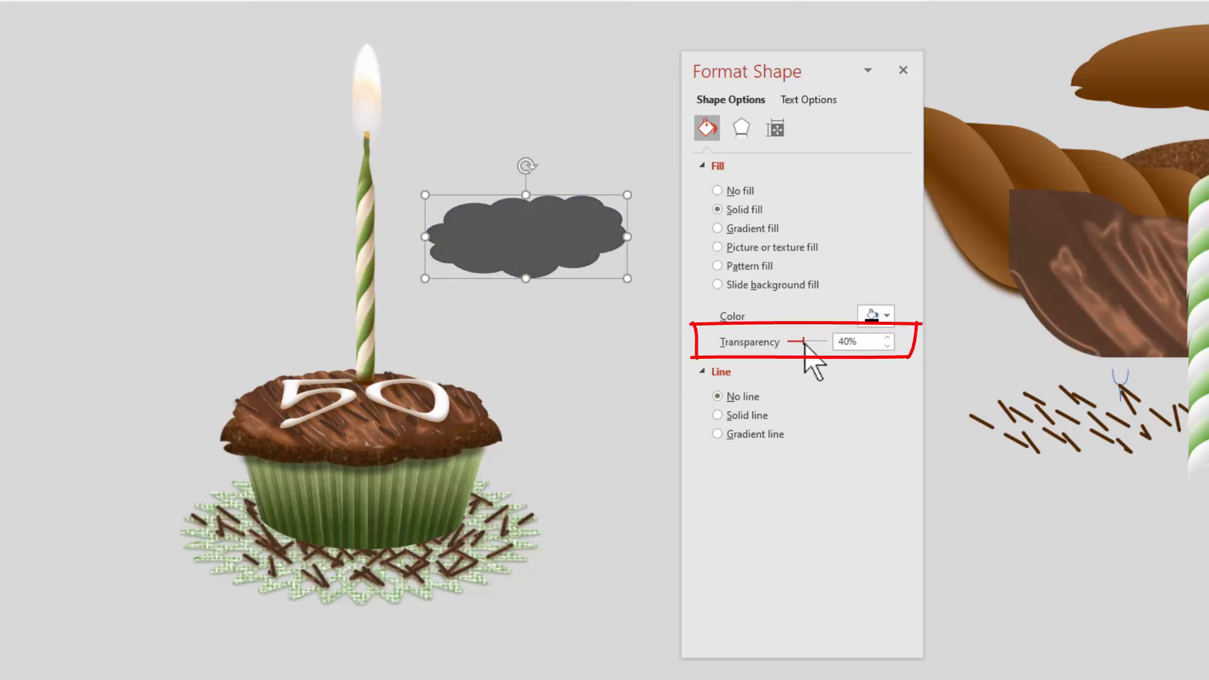
- Give the black cloud 10 pt soft edges and place it over the doily's lower-right edge
click(741, 129)
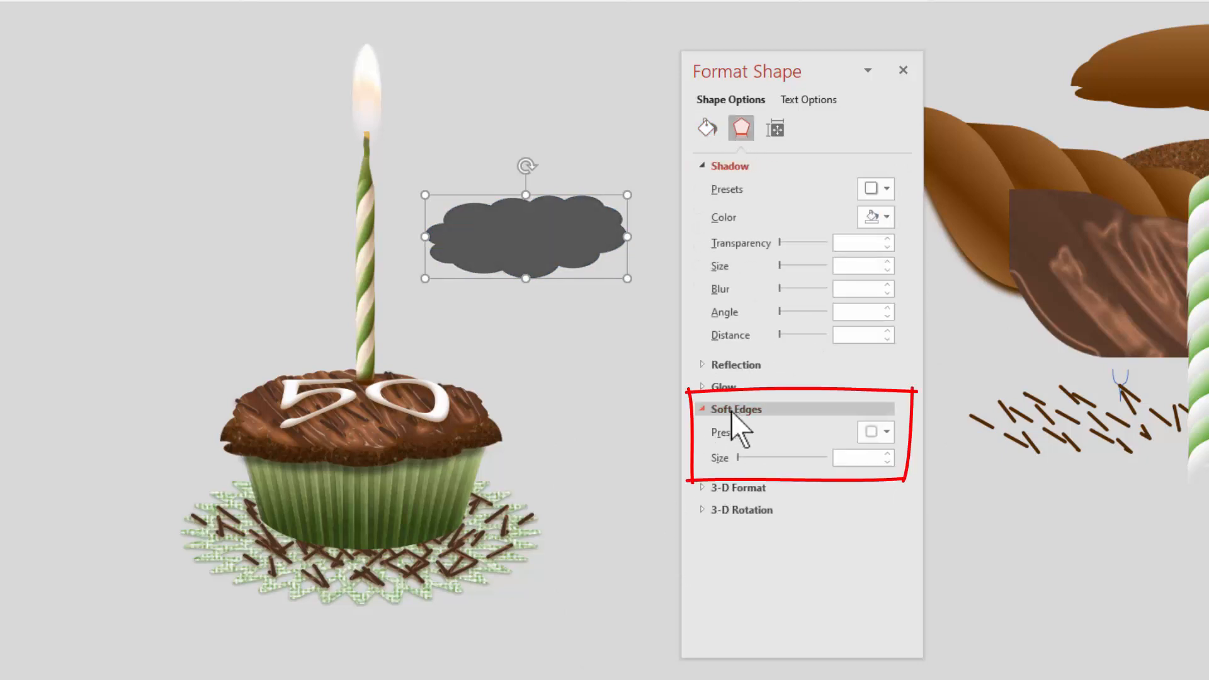
drag(742, 455, 746, 456)
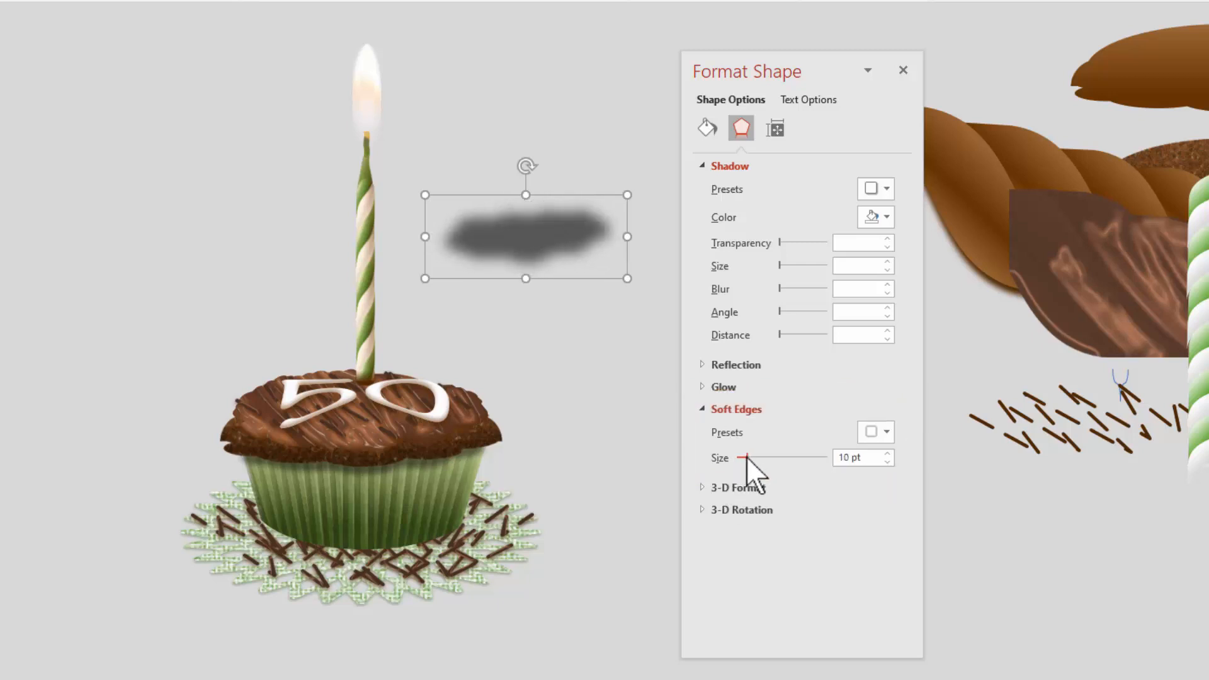
drag(504, 217, 466, 583)
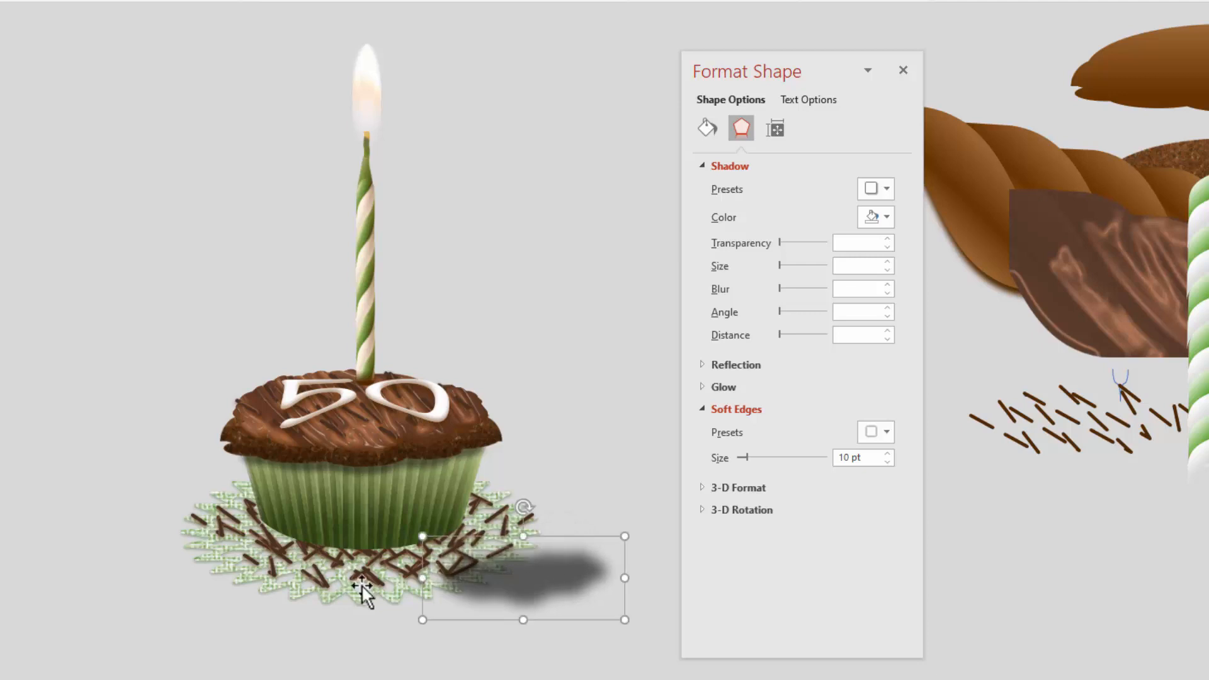
- Send the doily group and the soft black shadow shape to the back together
click(340, 591)
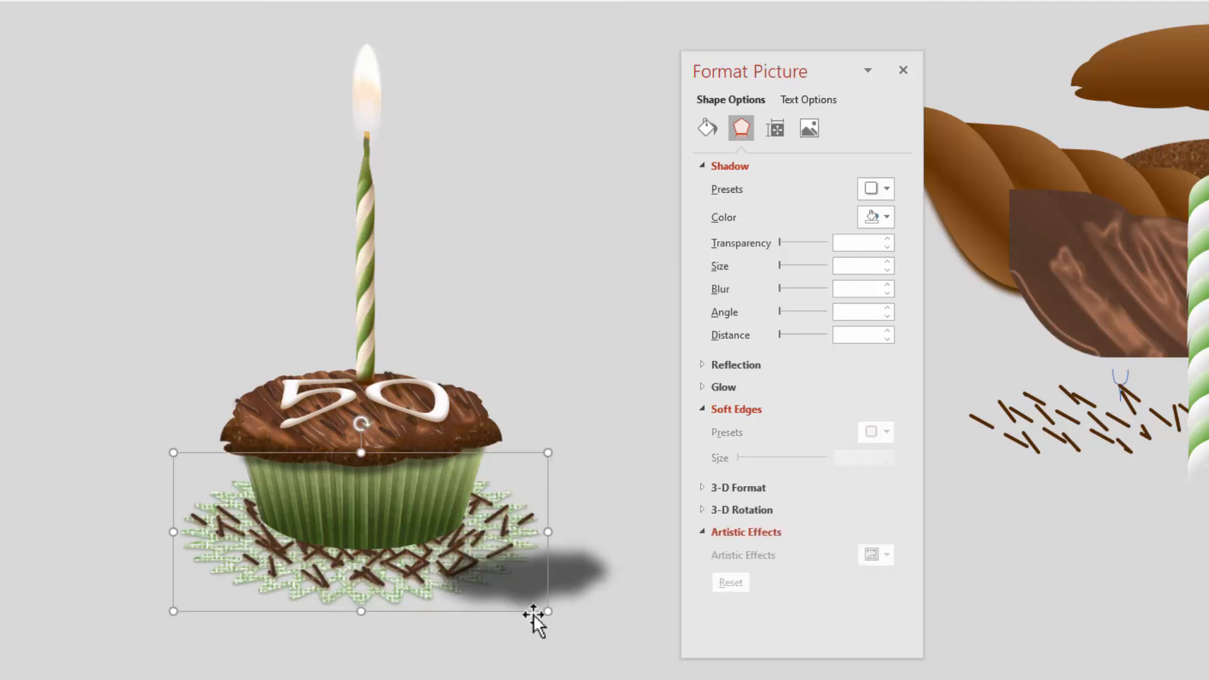
shift+click(574, 578)
right_click(576, 576)
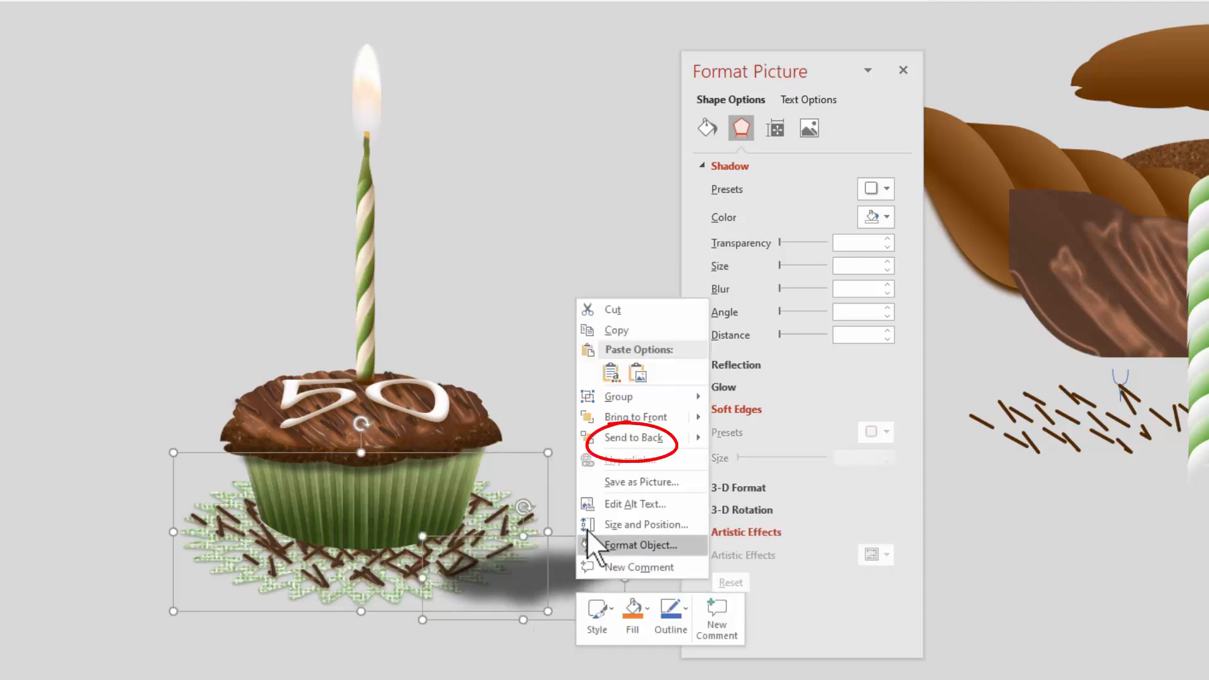
click(633, 437)
- Position the black shadow beneath the cupcake's base and lower its fill transparency
click(572, 587)
click(452, 576)
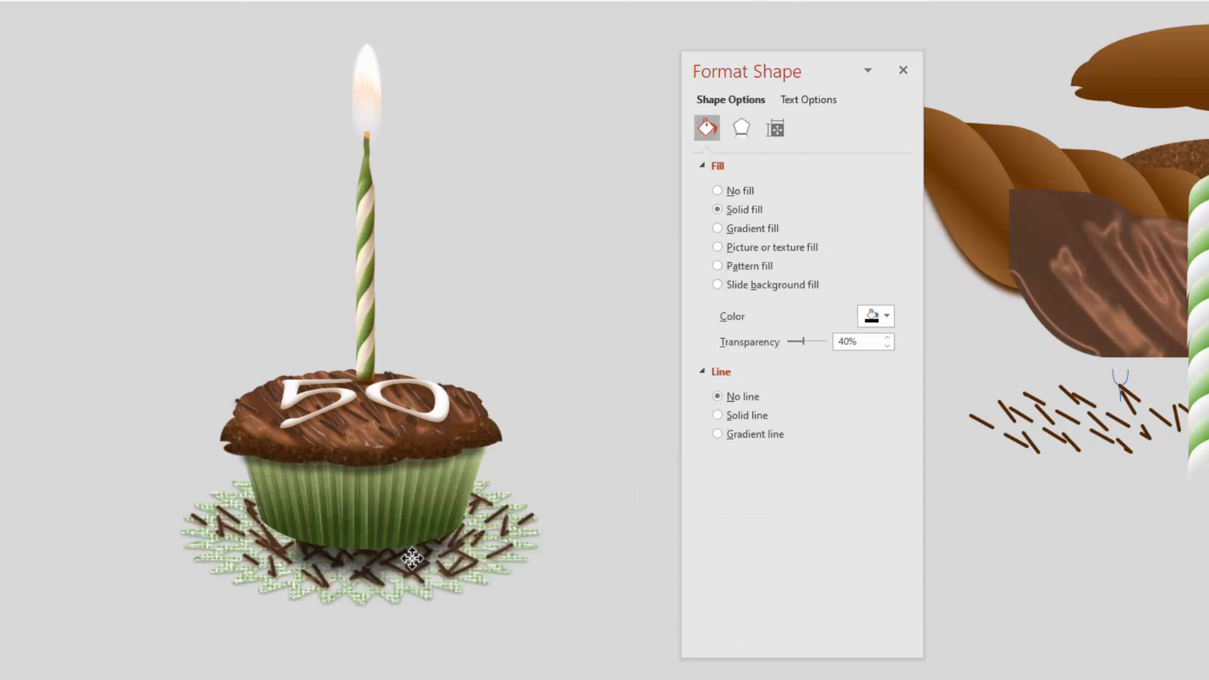
drag(409, 550, 404, 544)
drag(803, 341, 792, 346)
drag(400, 503, 397, 502)
click(342, 673)
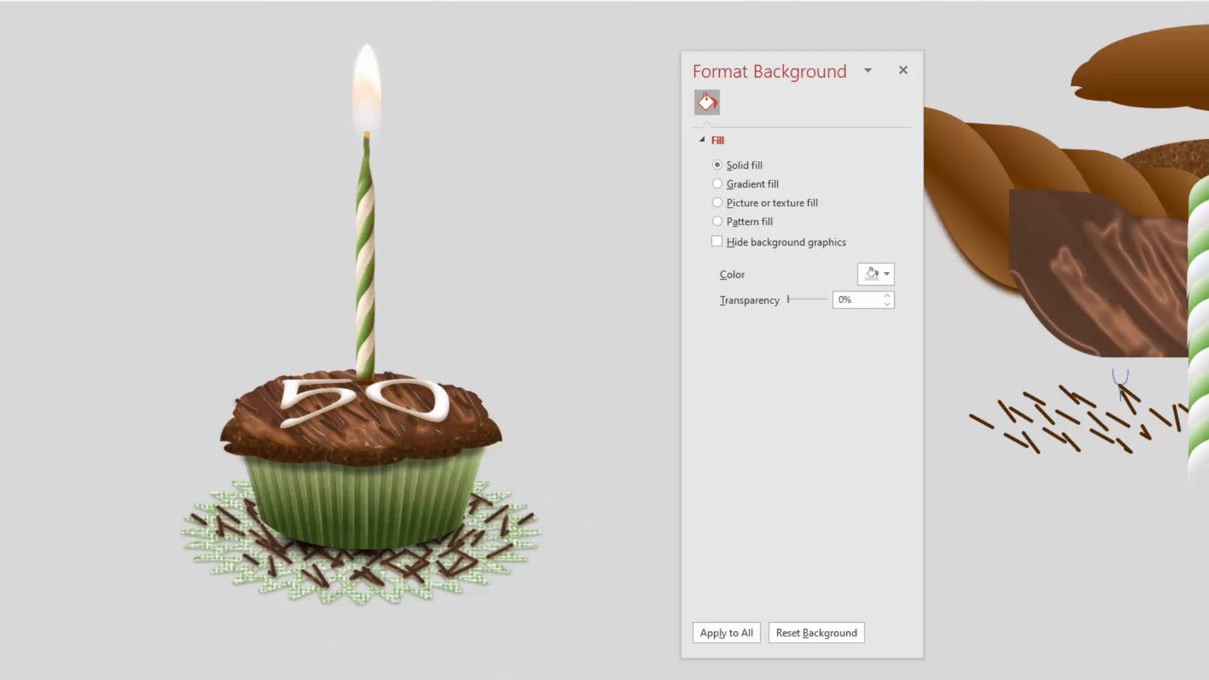
- Draw a second wide cloud shape beside the candle with dark brown fill, no outline and 10 pt soft edges
drag(418, 170, 642, 258)
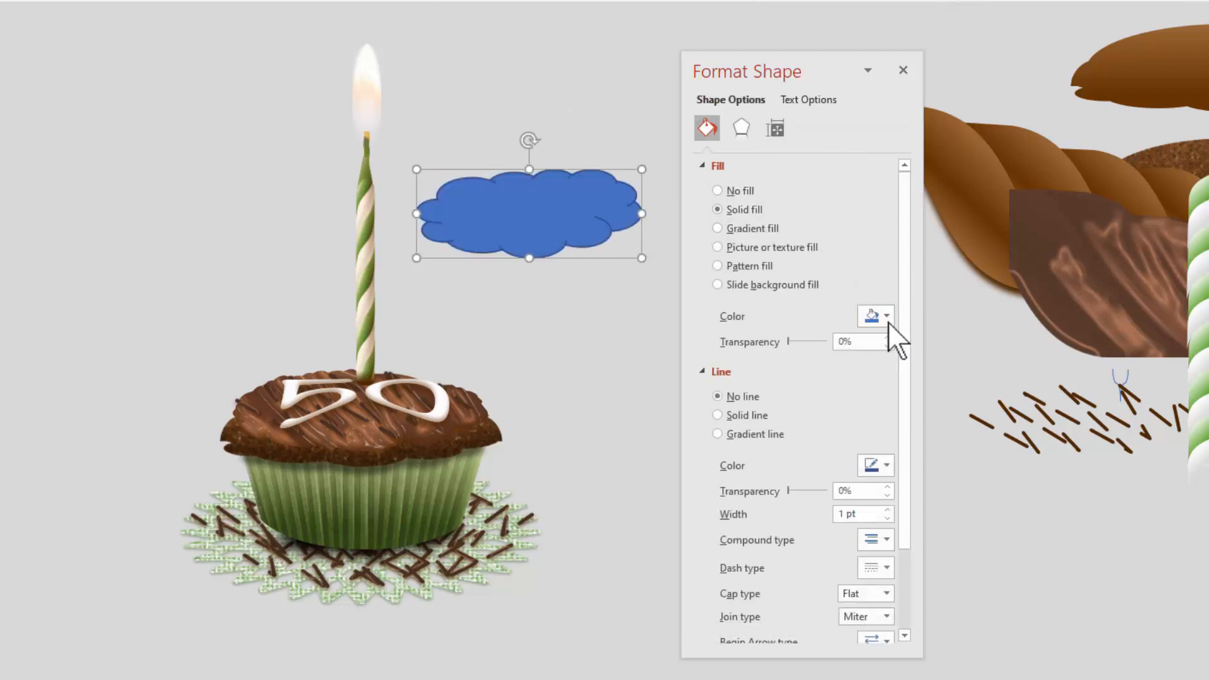
click(886, 315)
click(864, 483)
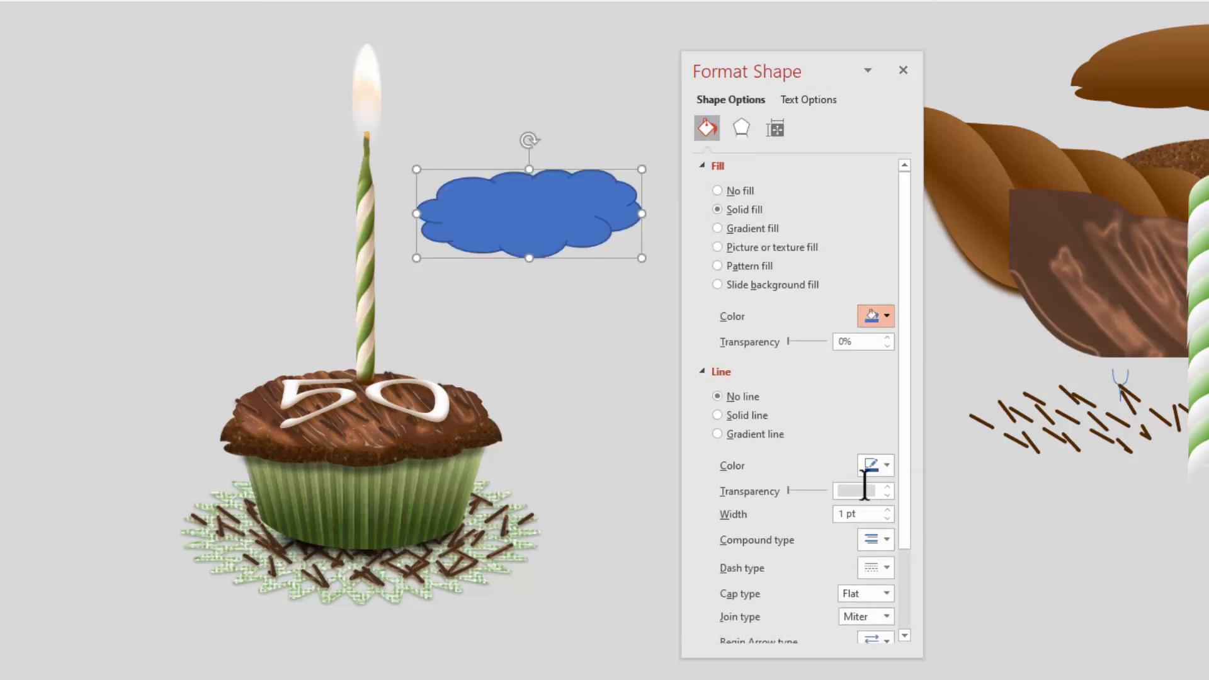
click(718, 397)
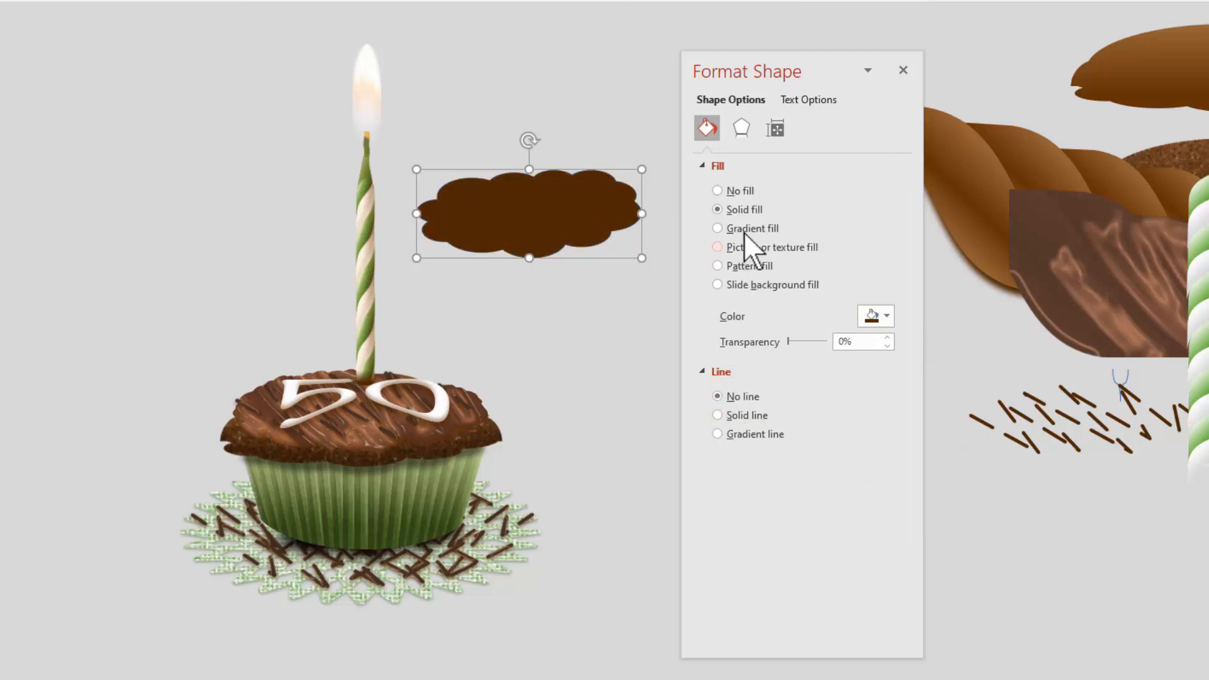
click(741, 128)
drag(741, 458, 746, 458)
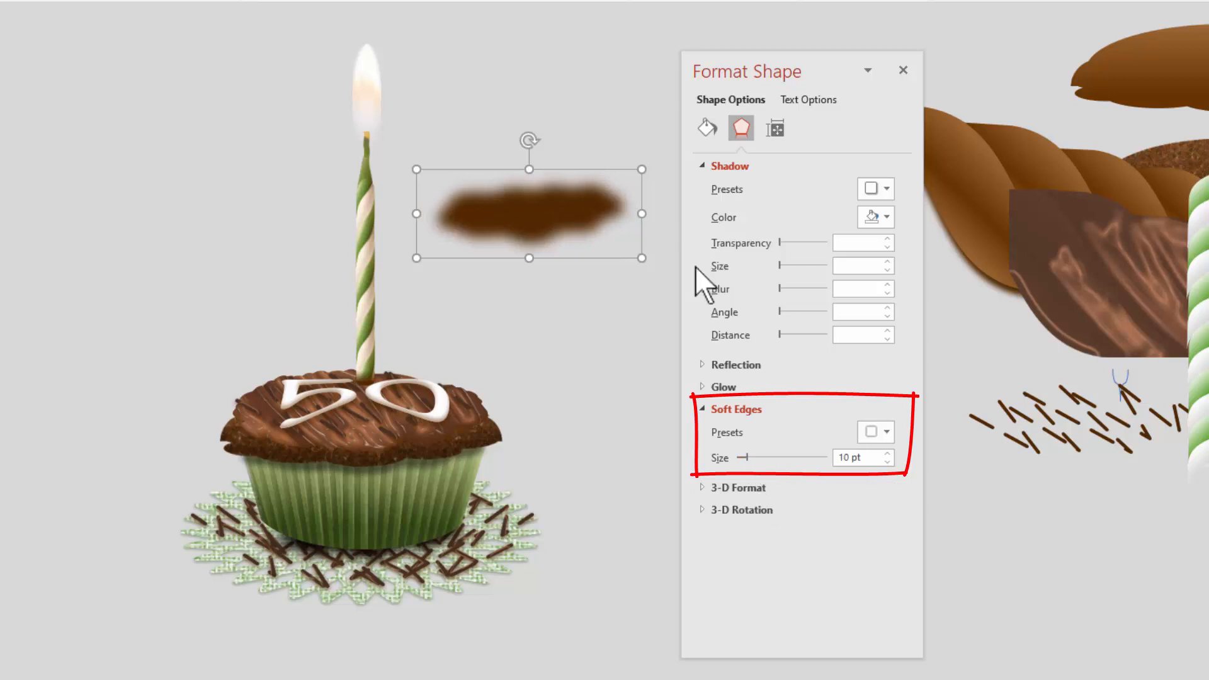
- Set the brown cloud to 48% transparency and tilt it clockwise over the lower-right part of the cupcake liner
click(707, 129)
drag(787, 341, 806, 342)
drag(532, 232, 439, 513)
drag(431, 457, 457, 456)
drag(449, 531, 442, 505)
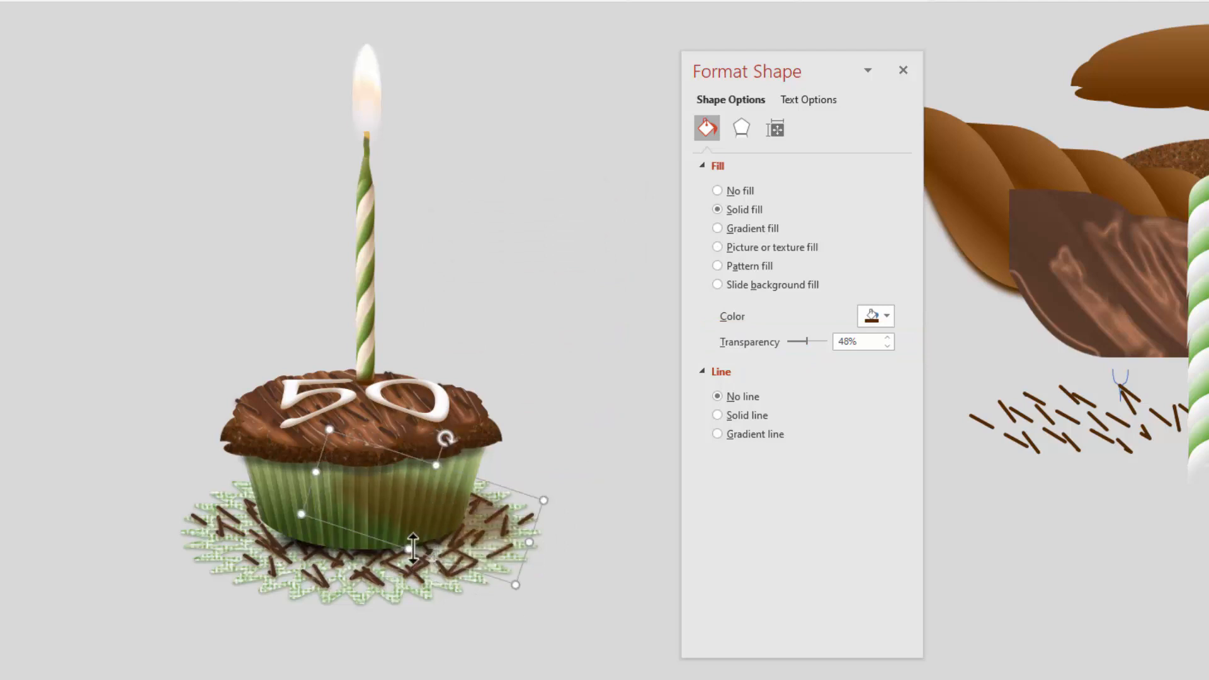
- Enlarge the tilted brown shading, set its transparency to 64% and fine-tune its placement over the cupcake liner
drag(409, 549, 380, 584)
drag(379, 525, 384, 526)
drag(811, 338, 817, 338)
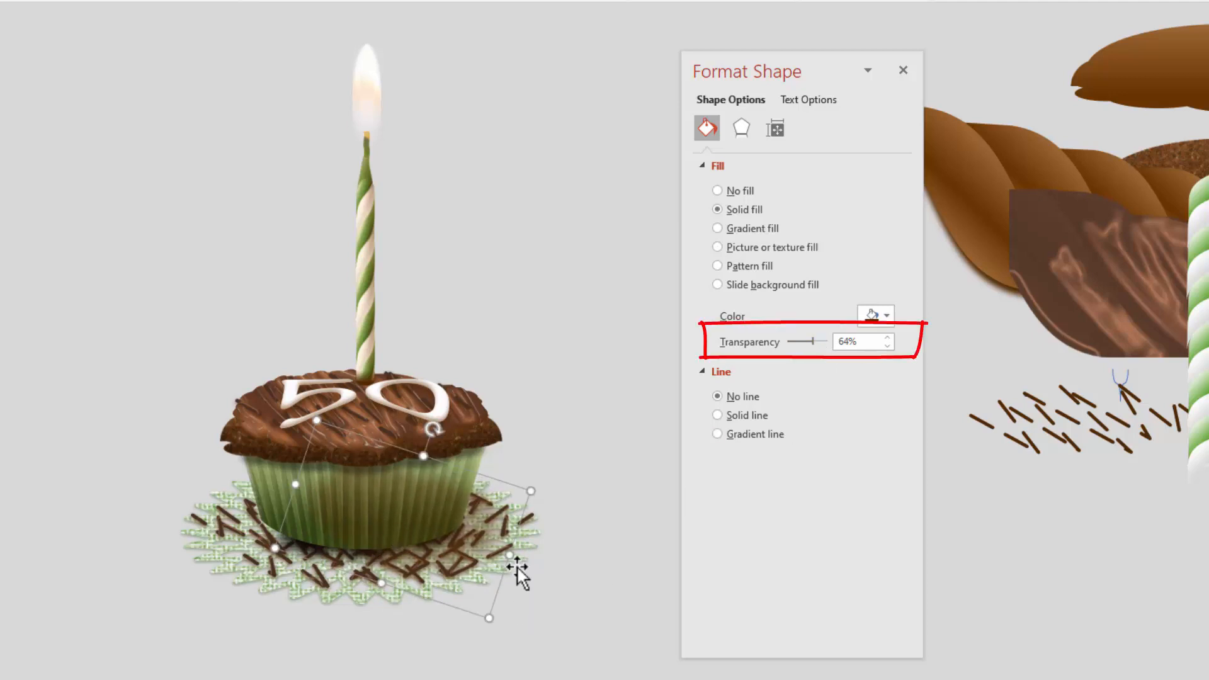
mouse_move(510, 554)
mouse_down()
mouse_move(544, 565)
mouse_move(497, 545)
mouse_up()
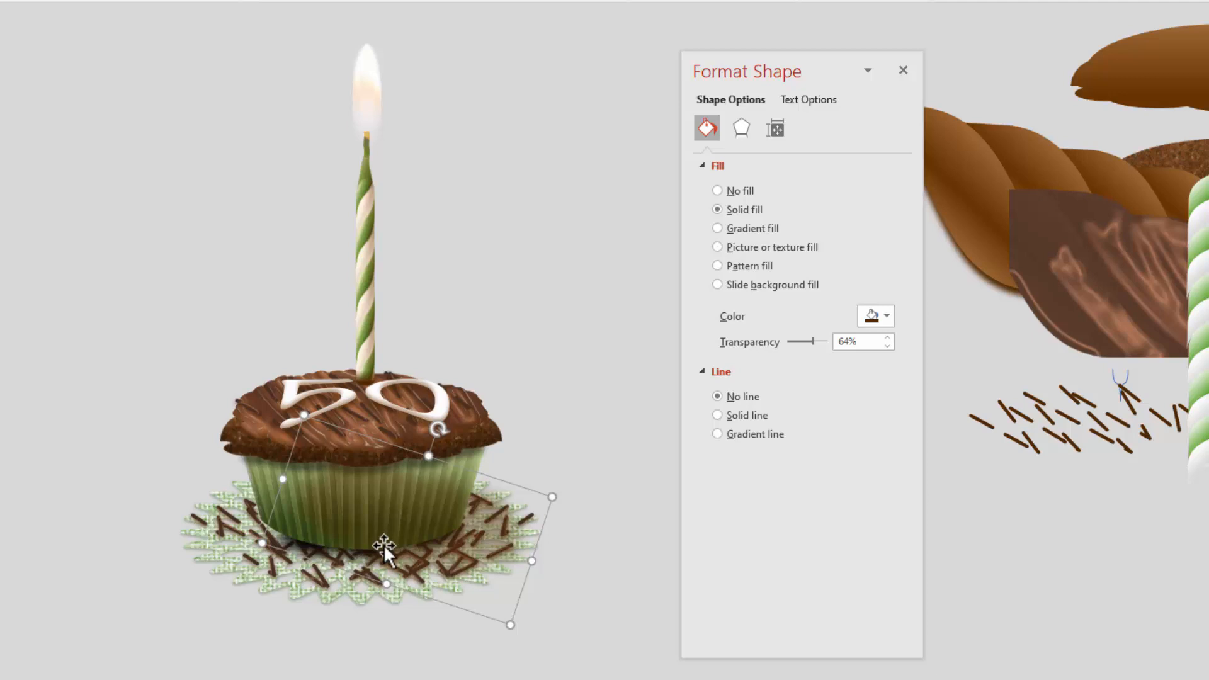
drag(483, 558, 485, 553)
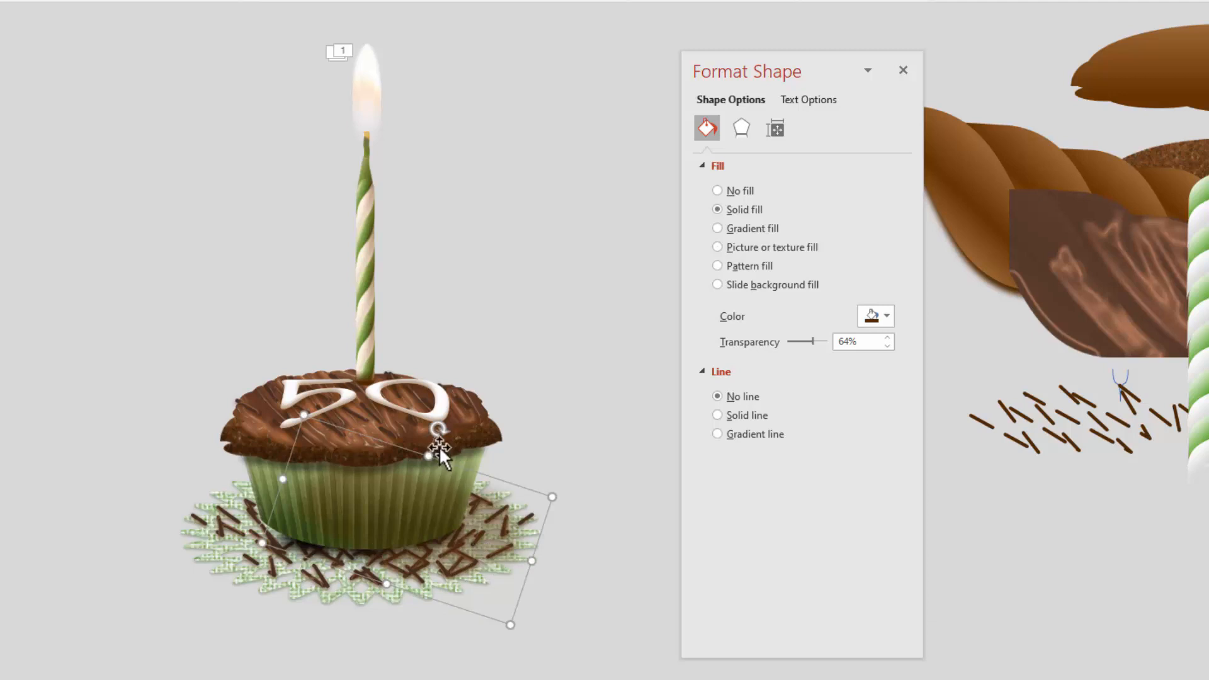
- Draw a full-height rectangle covering the left third of the slide and send it behind the cupcake
click(478, 543)
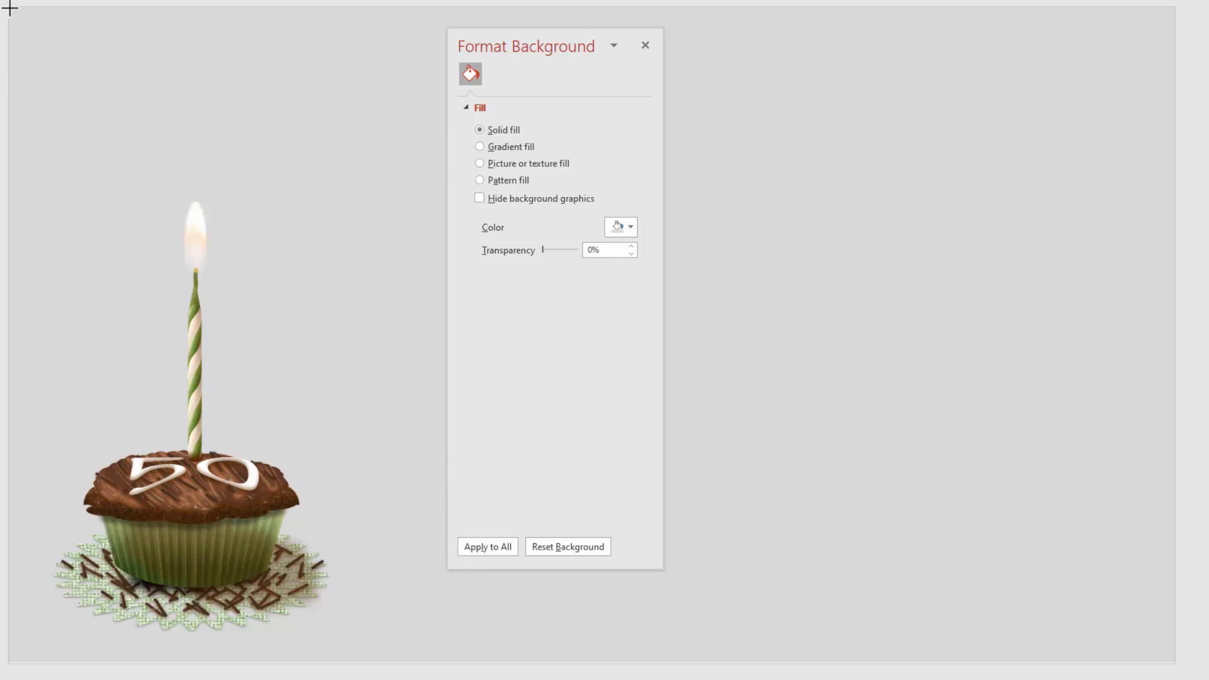
drag(9, 7, 384, 661)
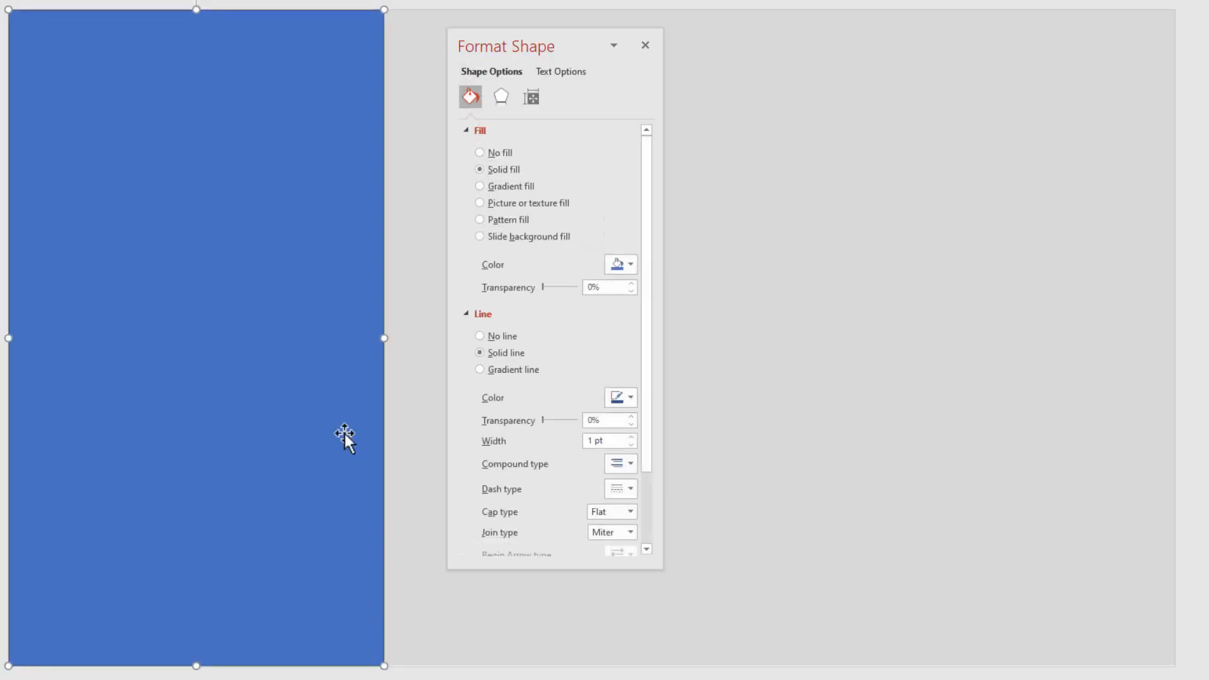
right_click(310, 305)
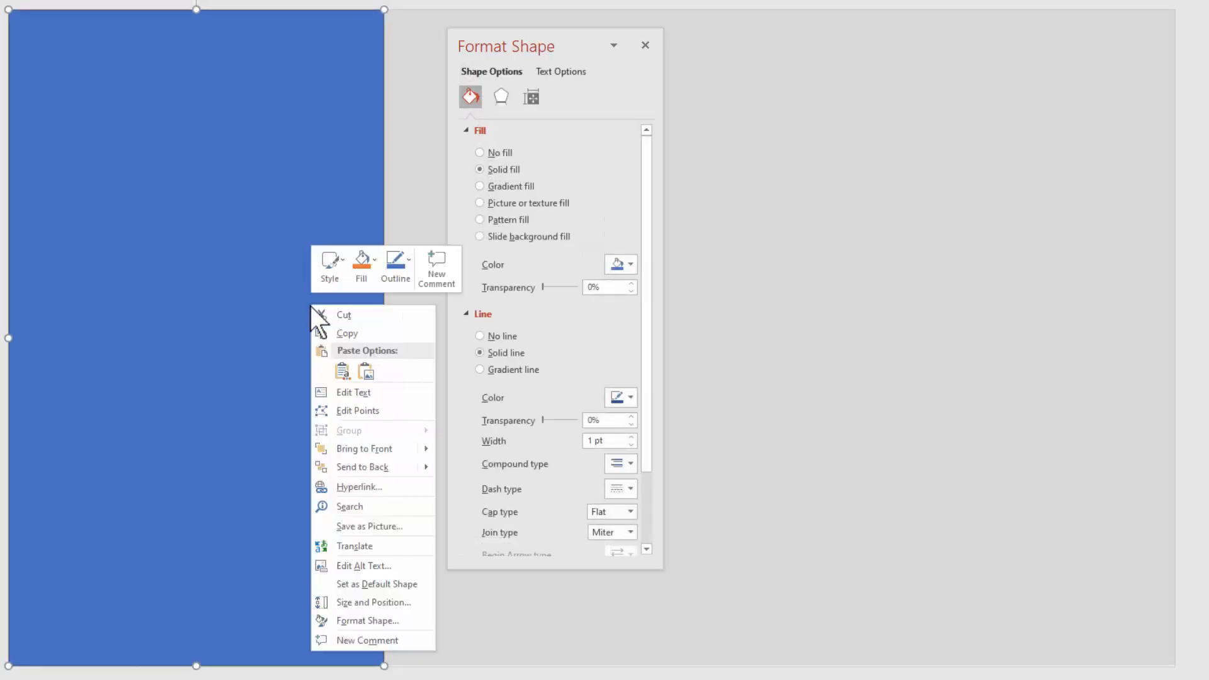
click(342, 466)
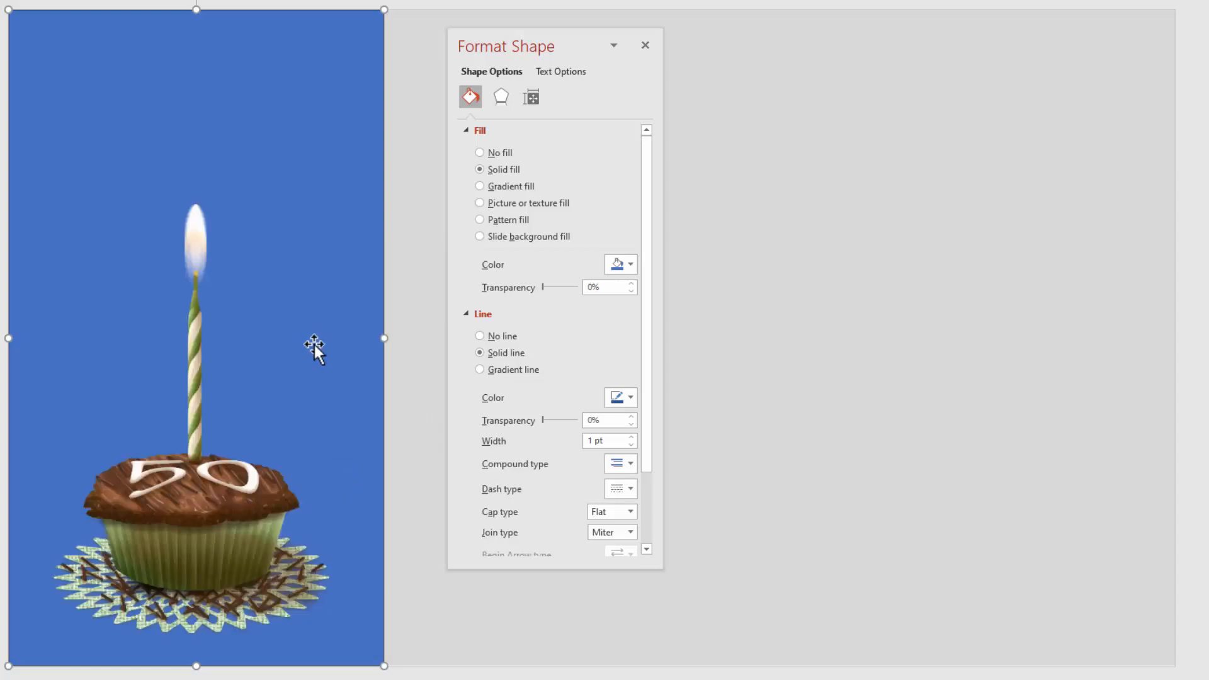
- Give the rectangle a linear gradient fill and remove its middle stops, keeping only the two end stops
click(506, 186)
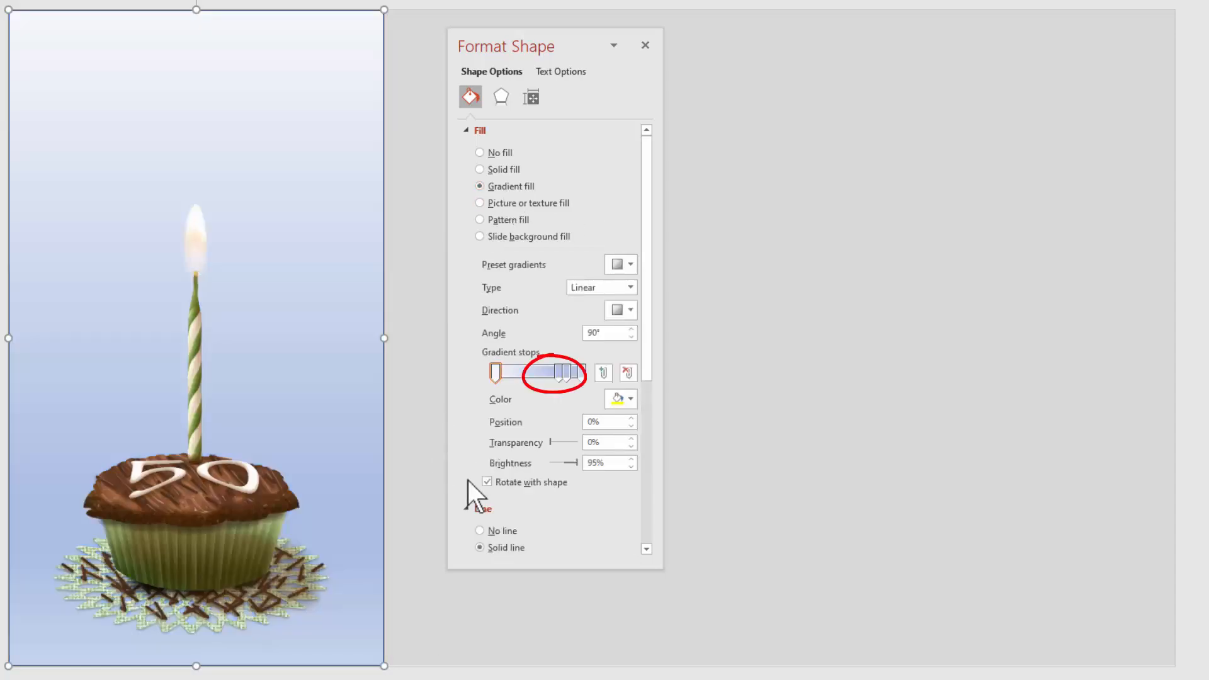
click(557, 372)
drag(556, 373, 501, 392)
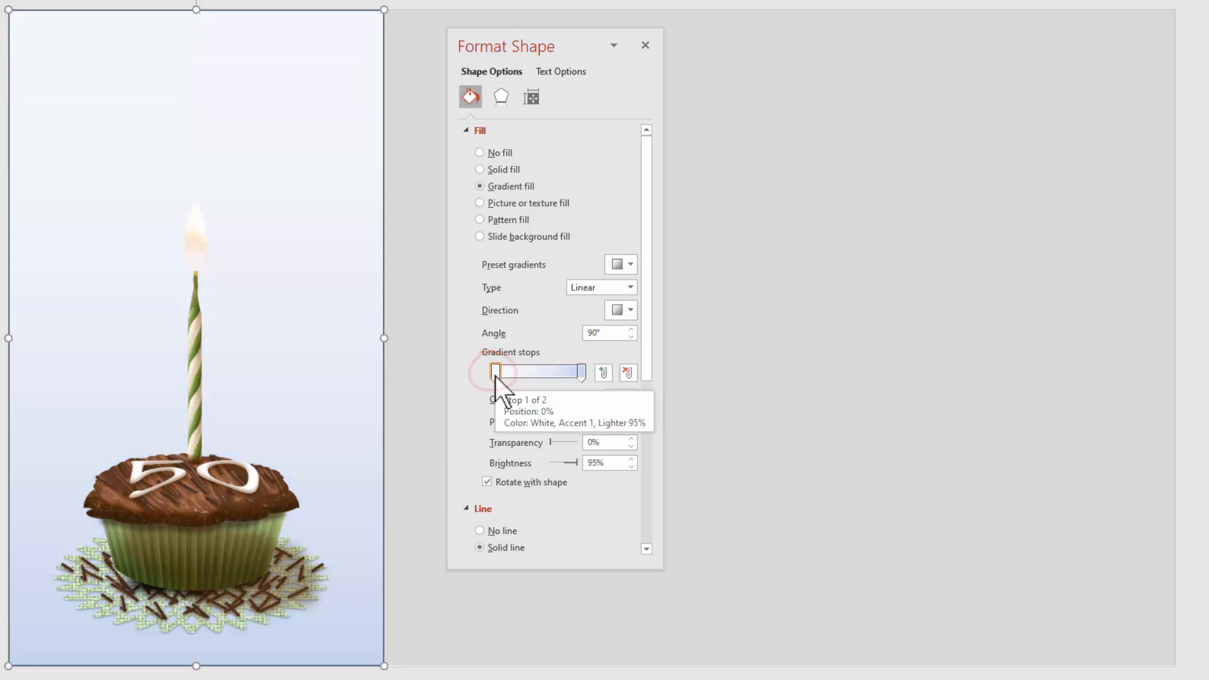
- Colour the rectangle's first gradient stop light green and its last stop the theme blue with 40% brightness
click(629, 398)
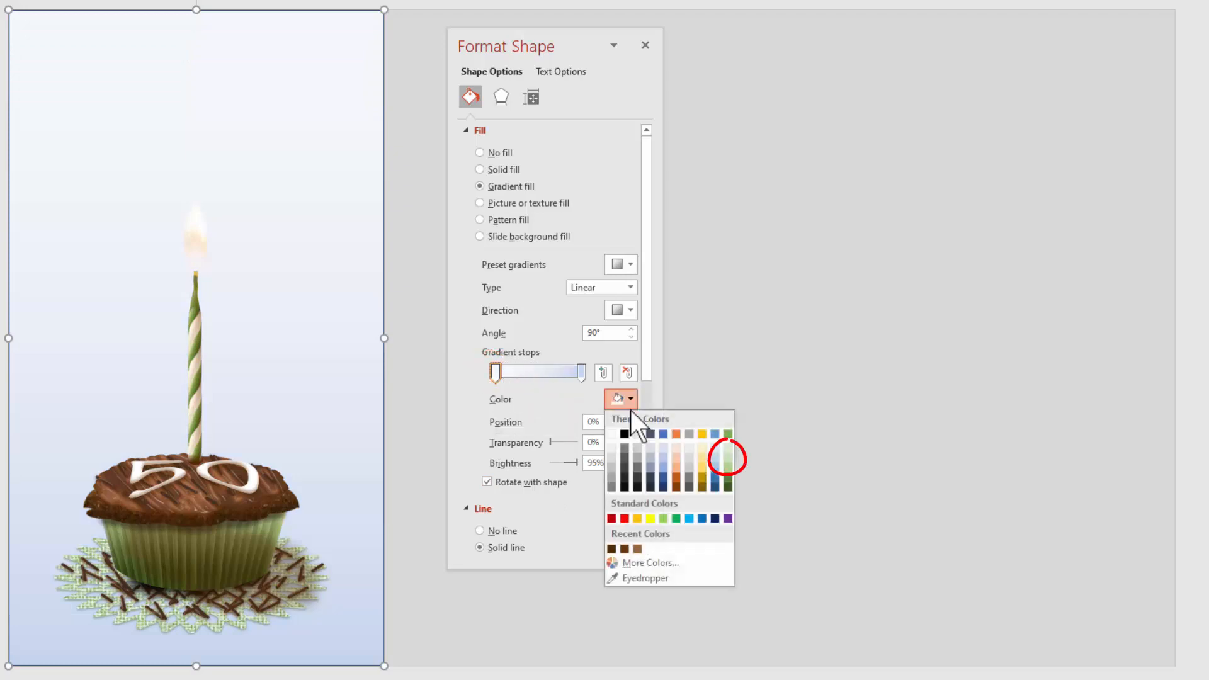
click(723, 453)
click(581, 372)
click(629, 398)
click(712, 467)
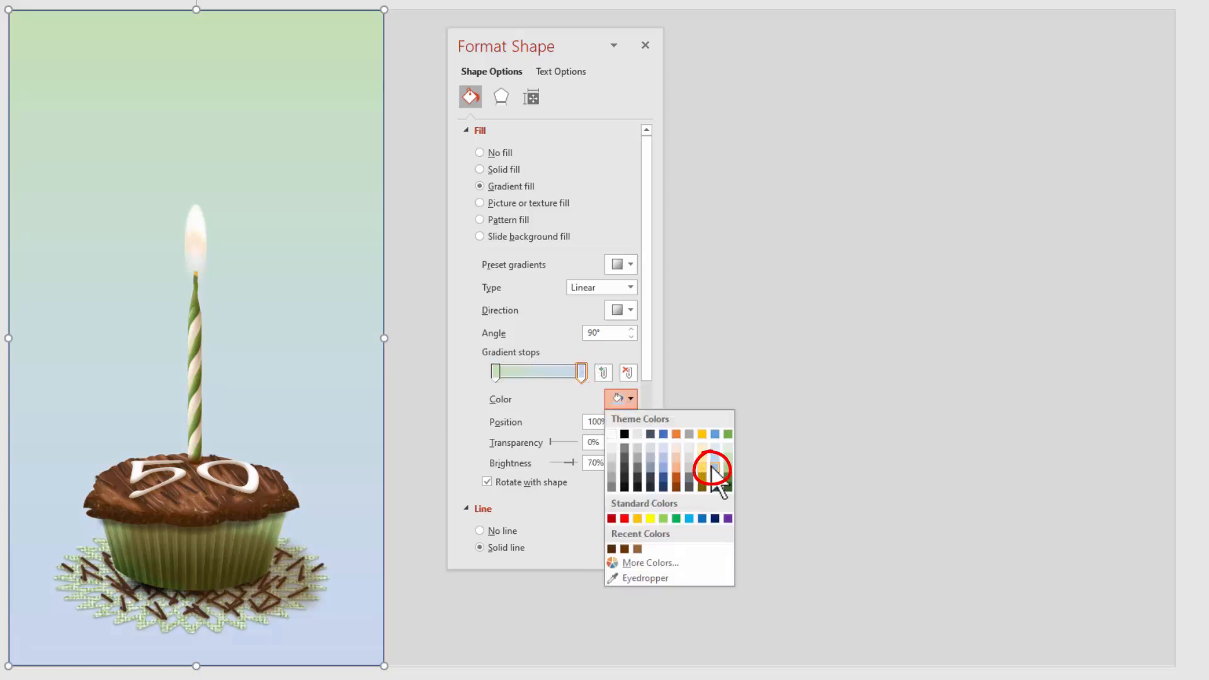
- Set the angle of the rectangle's green-to-blue gradient to 30°
click(632, 337)
click(631, 336)
click(631, 337)
click(632, 336)
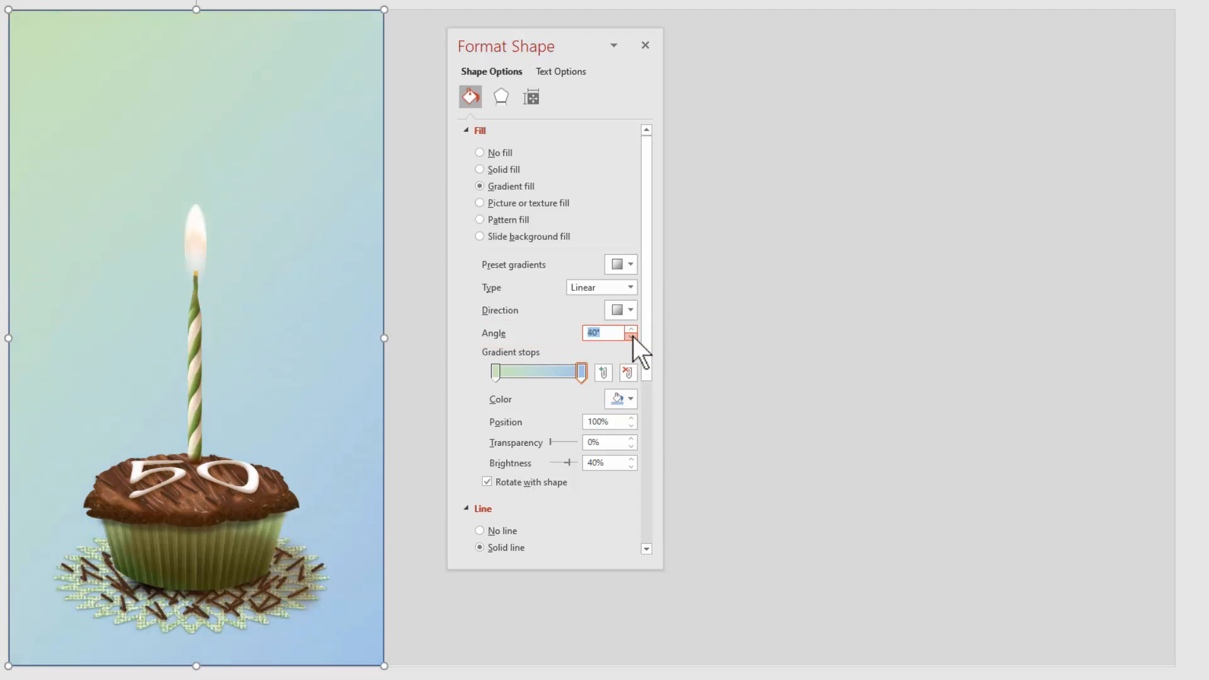
click(632, 336)
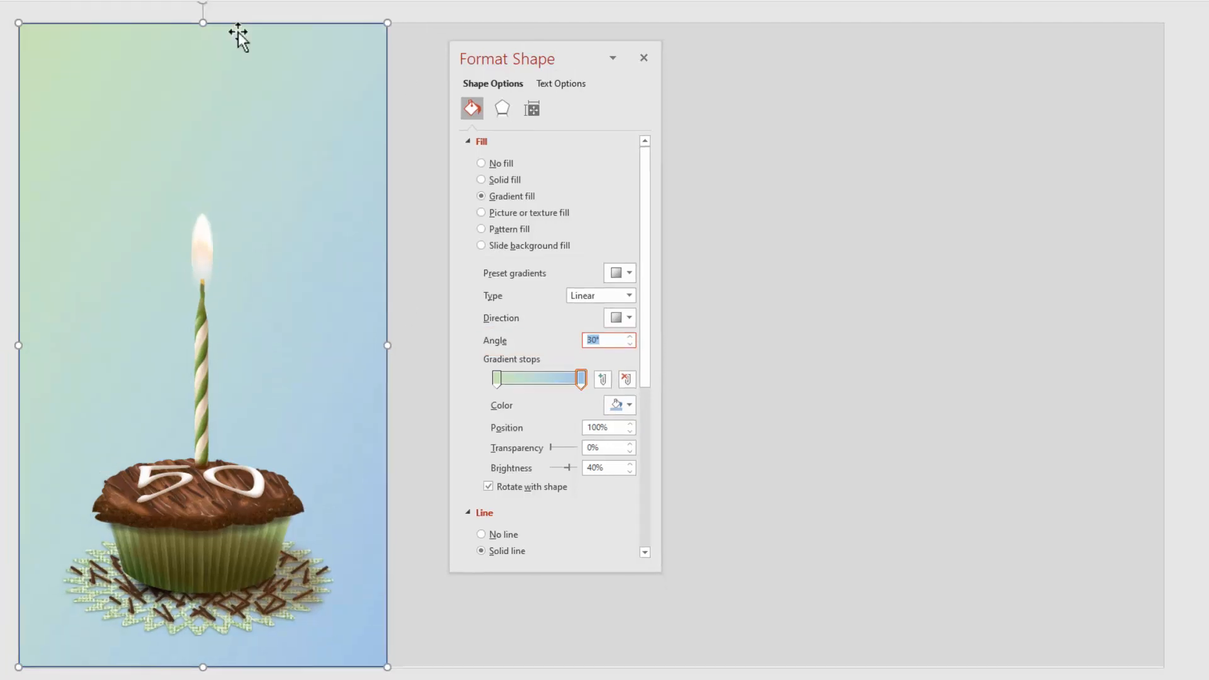